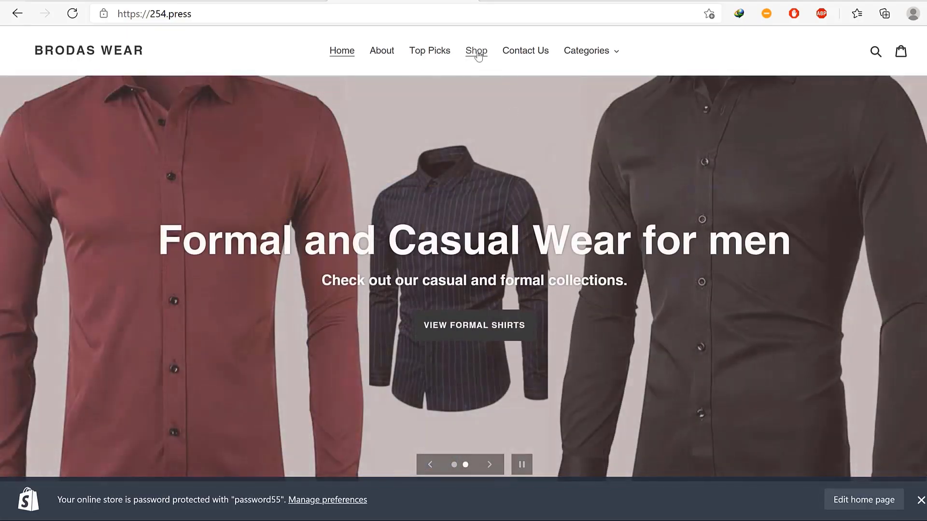
Open the Shop catalogue of 12 products and highlight the 254.press store domain.
left_click(476, 52)
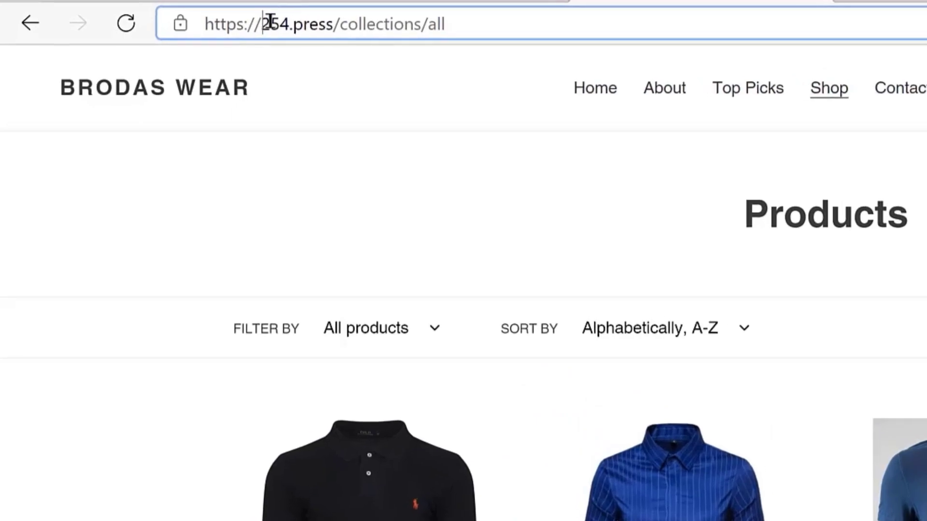
left_click_drag(159, 14, 199, 10)
left_click_drag(331, 14, 334, 14)
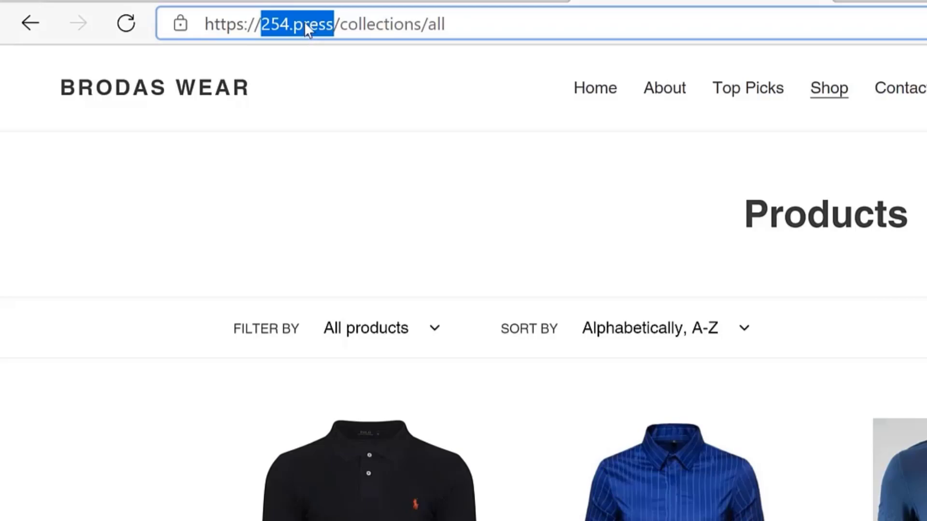
left_click(304, 23)
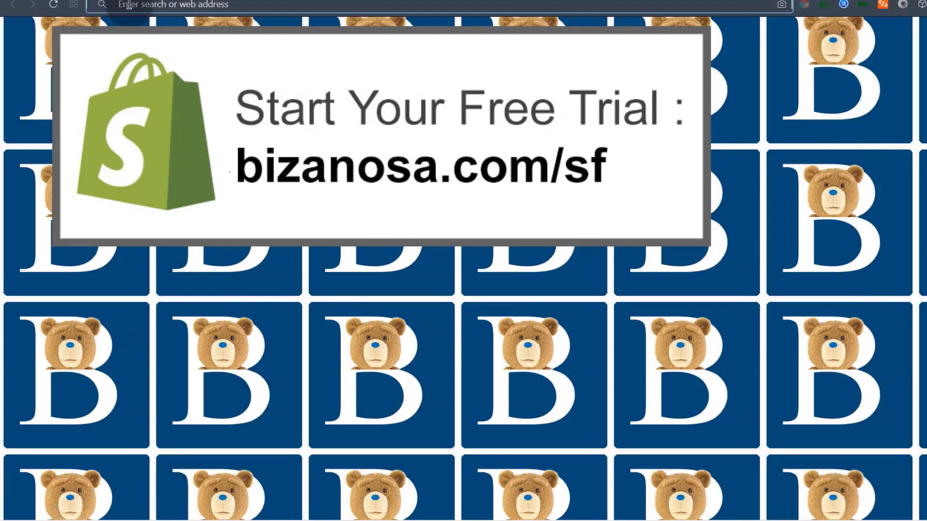
Go to bizanosa.com/sf to load Shopify's free-trial page, then highlight its address.
left_click(128, 5)
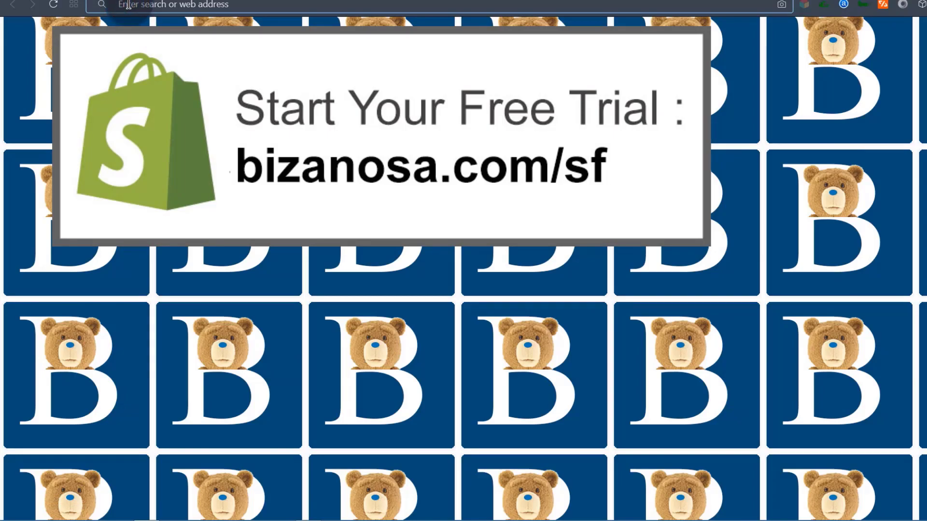
left_click(128, 5)
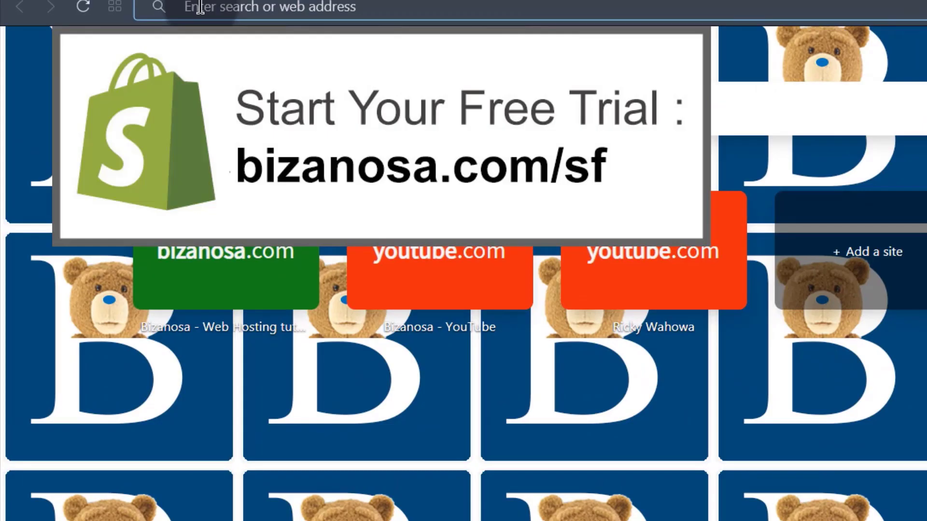
type("bizanosa.com/sf")
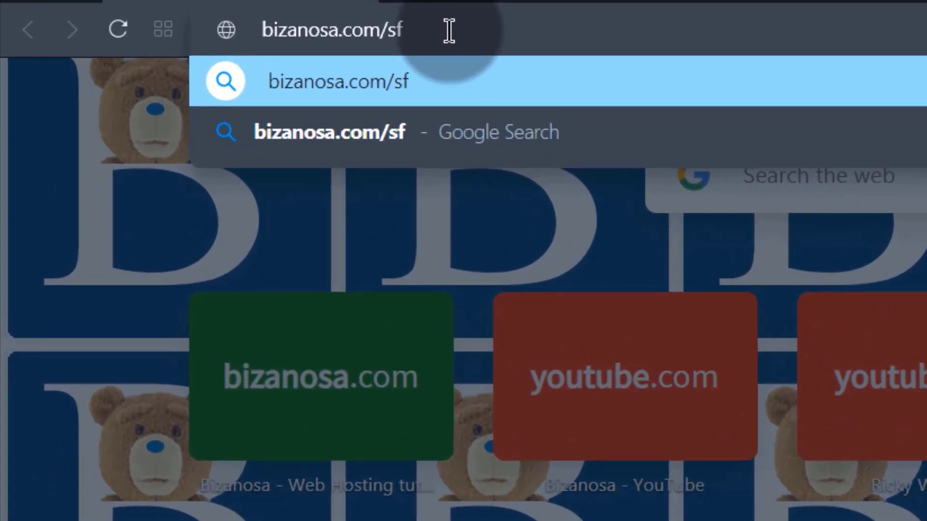
key("Return")
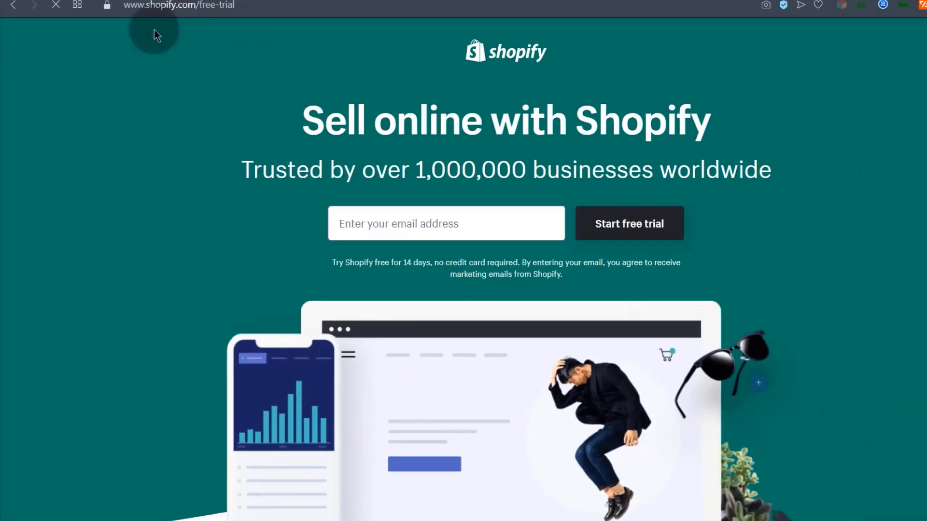
left_click_drag(160, 5, 248, 7)
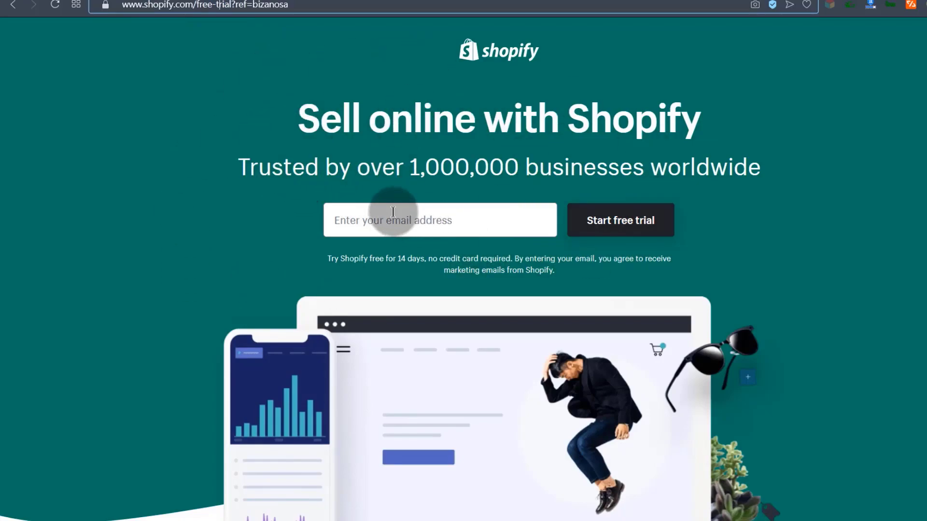
Paste the sign-up e-mail address into the free-trial e-mail field.
left_click(371, 219)
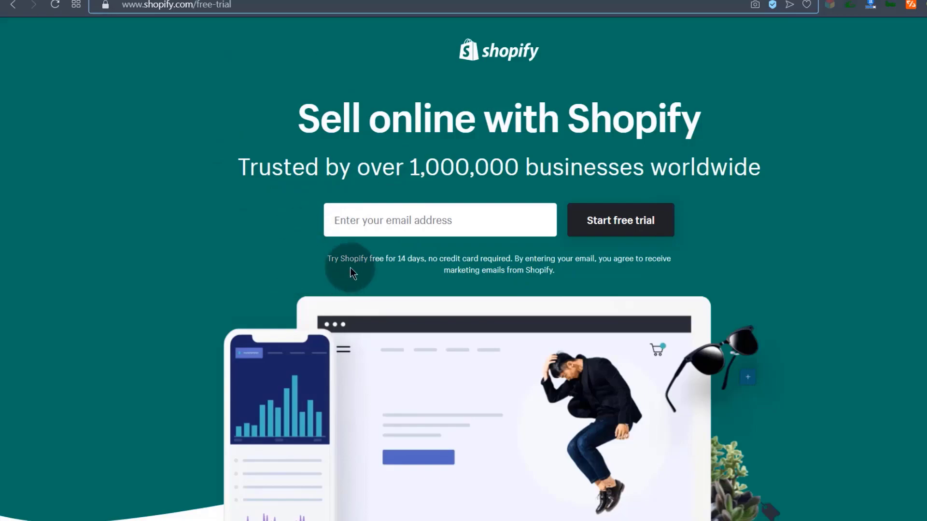
left_click(350, 218)
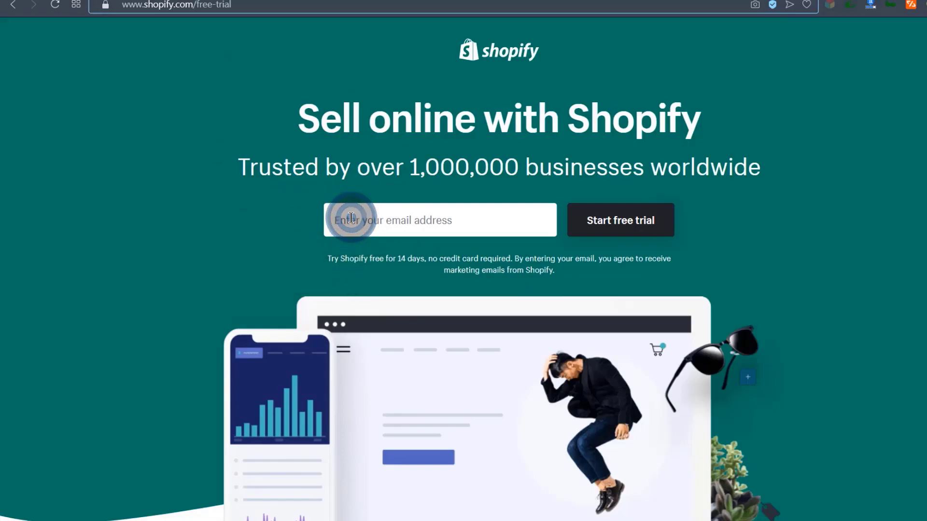
key("ctrl+v")
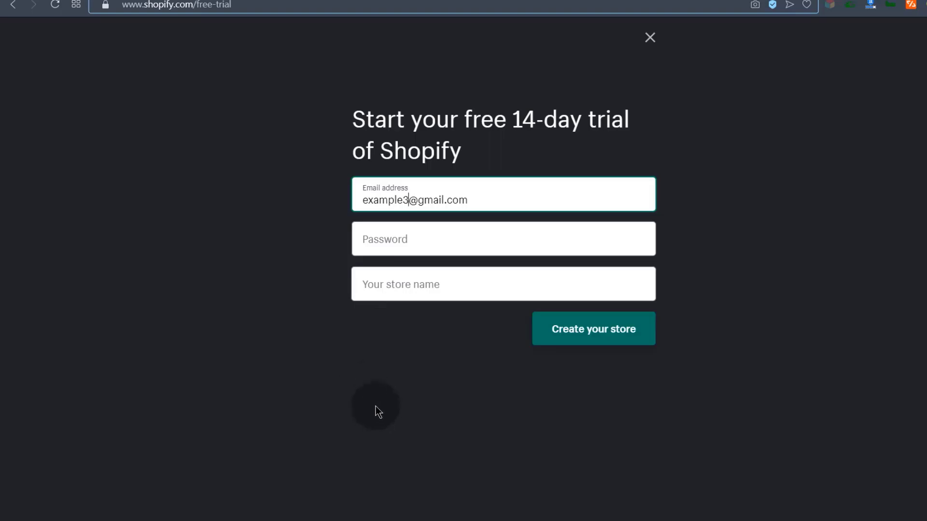
Correct the saved password in the Notepad login note and select it.
key("alt+Tab")
left_click(139, 179)
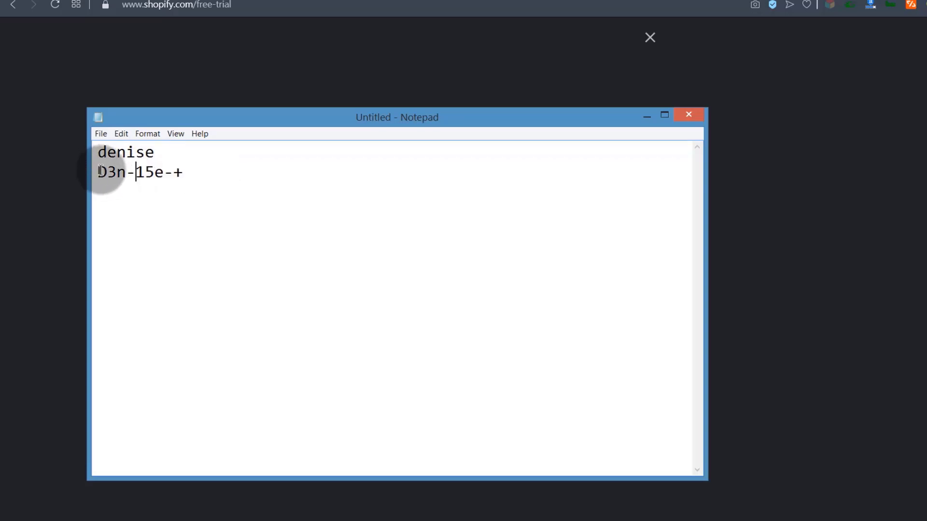
left_click_drag(101, 170, 193, 176)
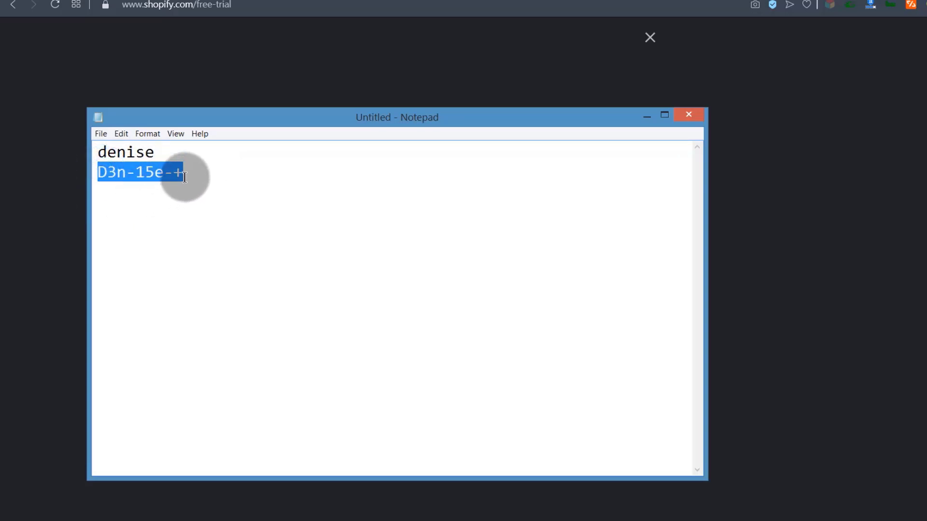
left_click(647, 117)
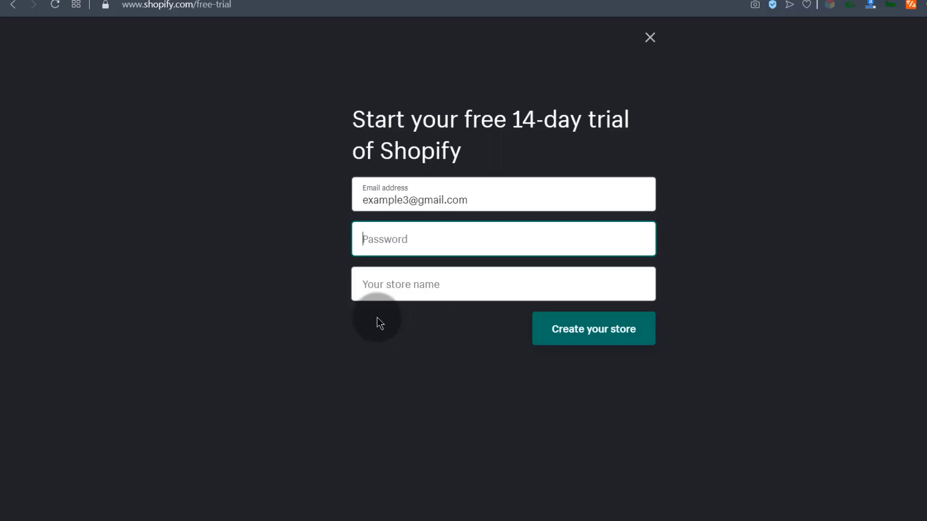
Enter 'Broda Wear' as the store name, then go to the password field.
left_click(379, 286)
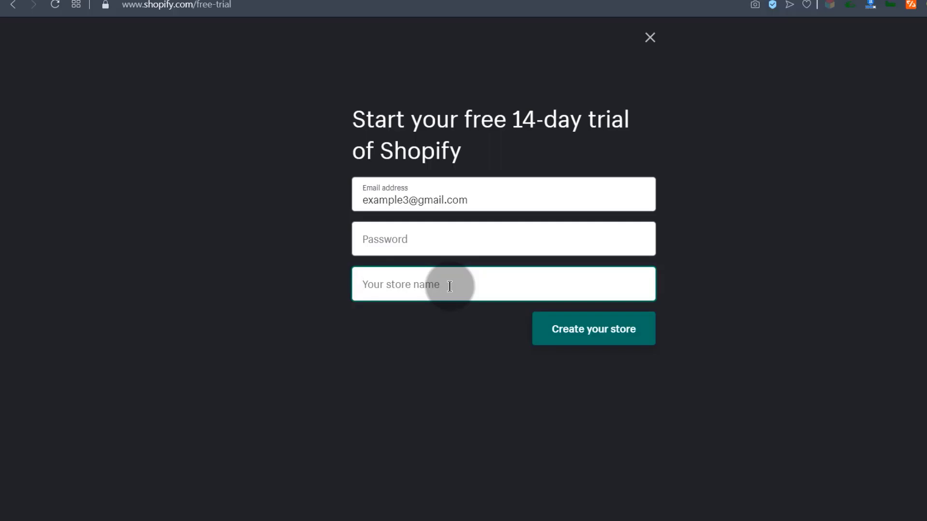
type("broda Wear")
key("BackSpace")
key("BackSpace")
key("BackSpace")
key("BackSpace")
key("BackSpace")
key("ctrl+a")
type("Broda Wear")
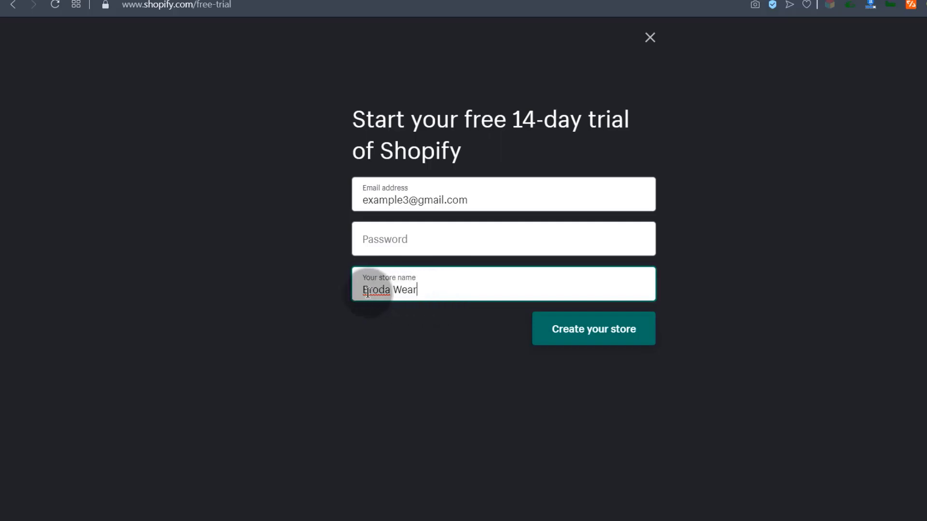
left_click(381, 240)
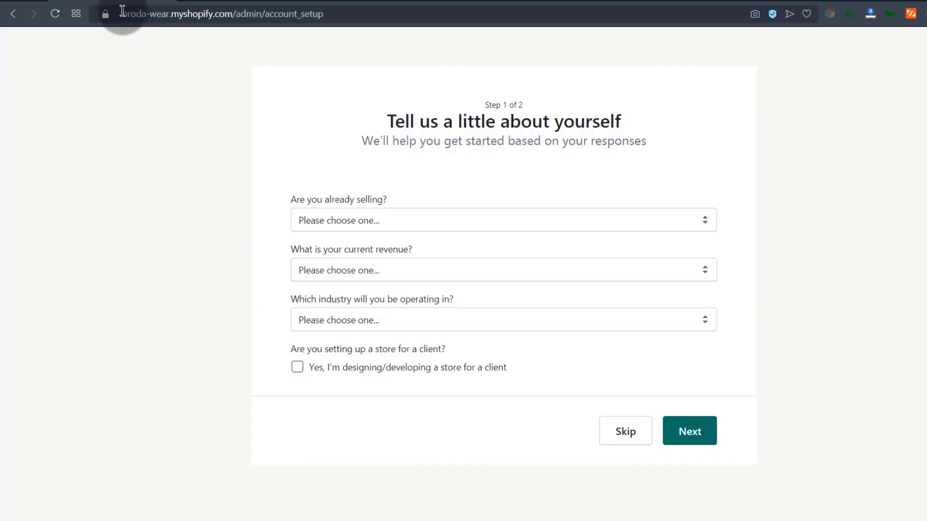
Highlight the new store's myshopify domain in the address bar.
left_click_drag(124, 13, 226, 13)
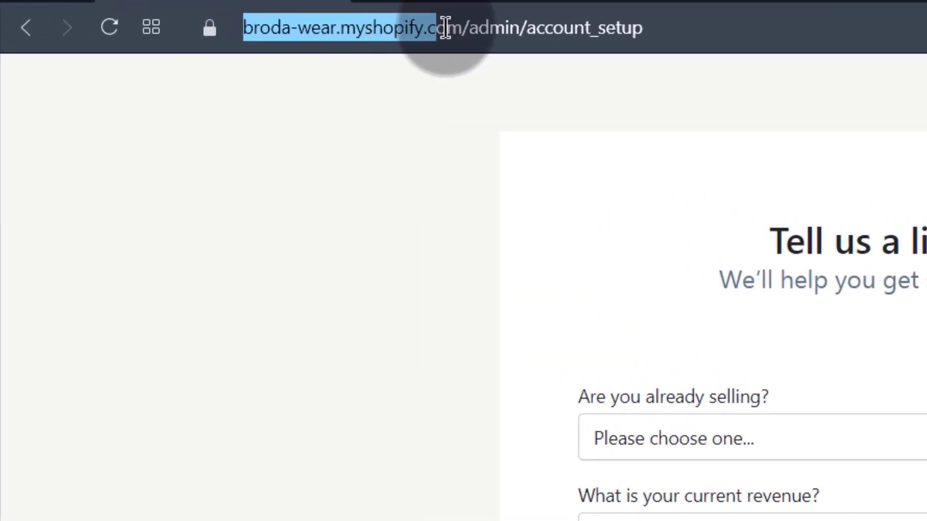
left_click_drag(445, 28, 460, 28)
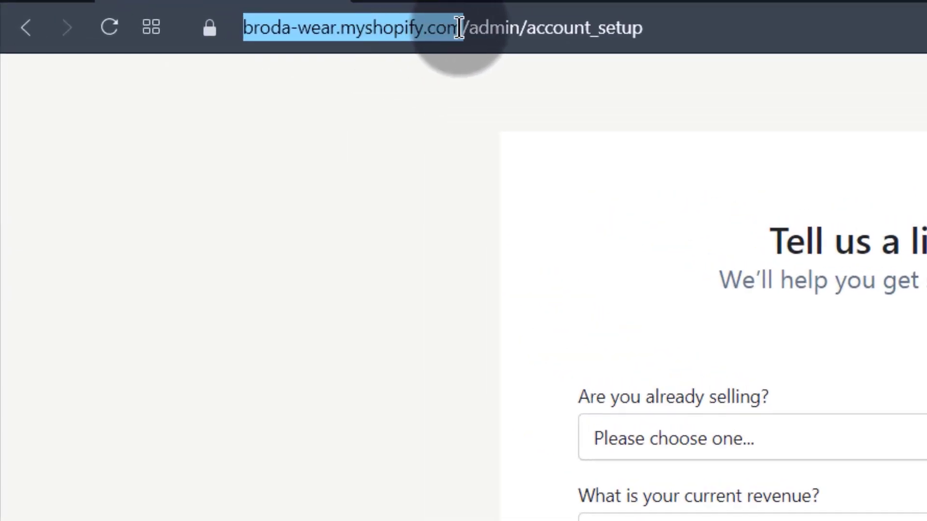
left_click(300, 29)
left_click_drag(243, 29, 528, 34)
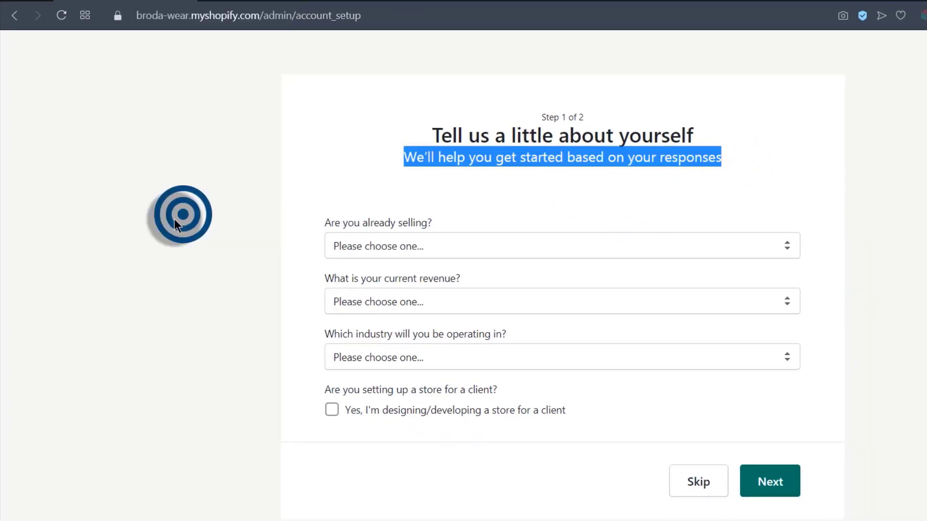
left_click(466, 176)
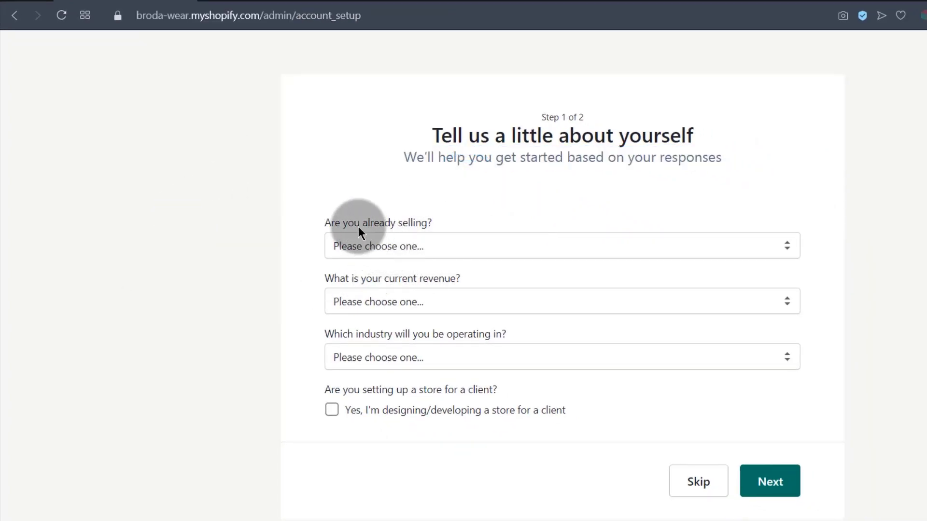
Answer not selling yet, launching in weeks, KES0 revenue, industry Other; leave client unchecked.
left_click(425, 248)
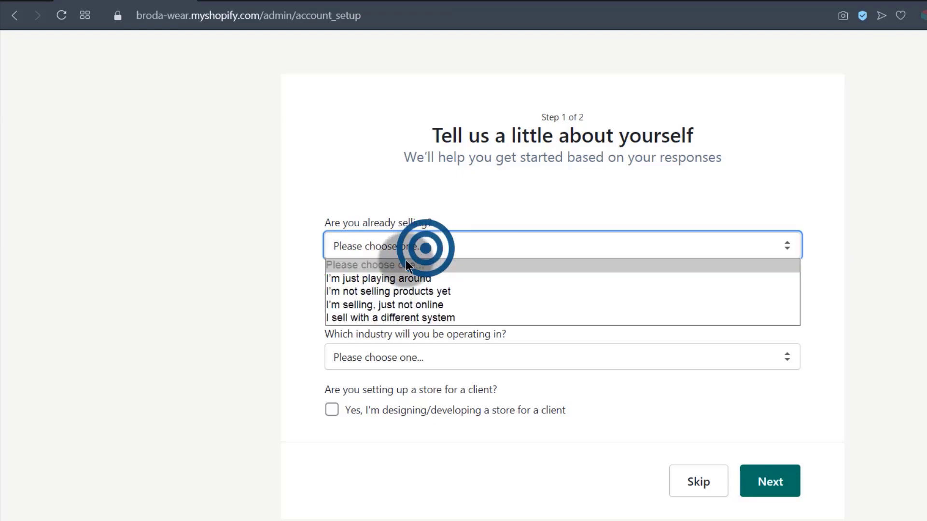
left_click(366, 291)
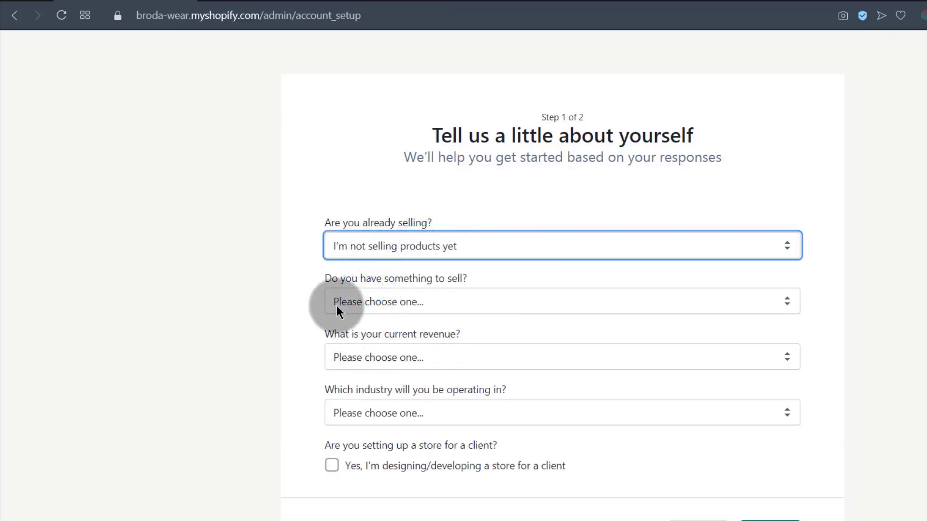
left_click(361, 304)
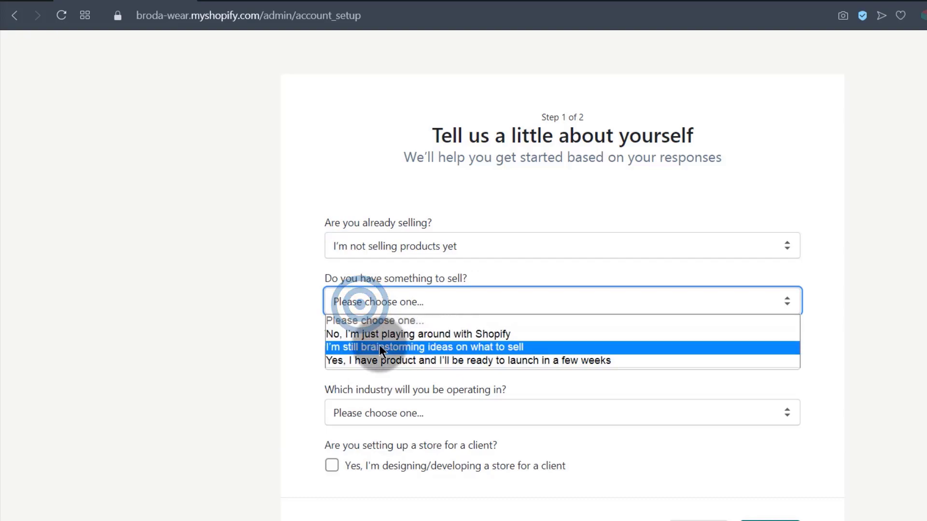
left_click(372, 356)
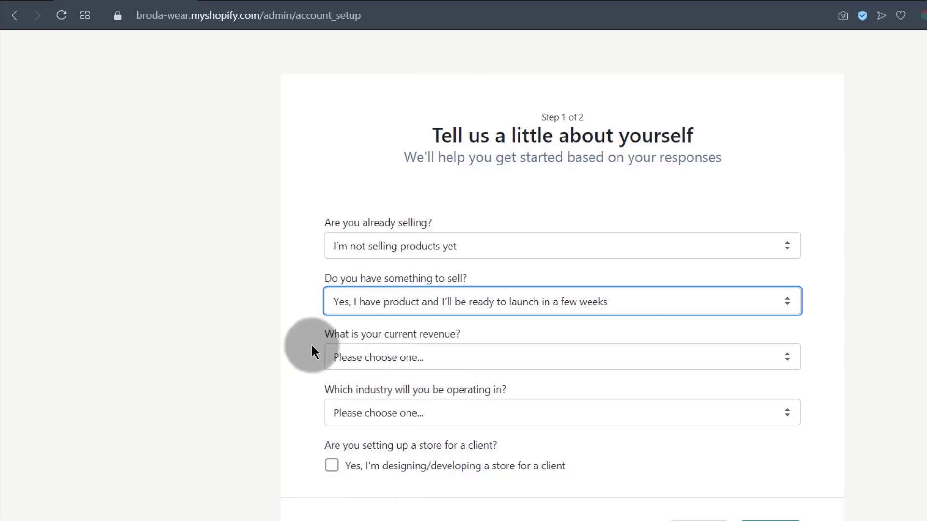
left_click(383, 358)
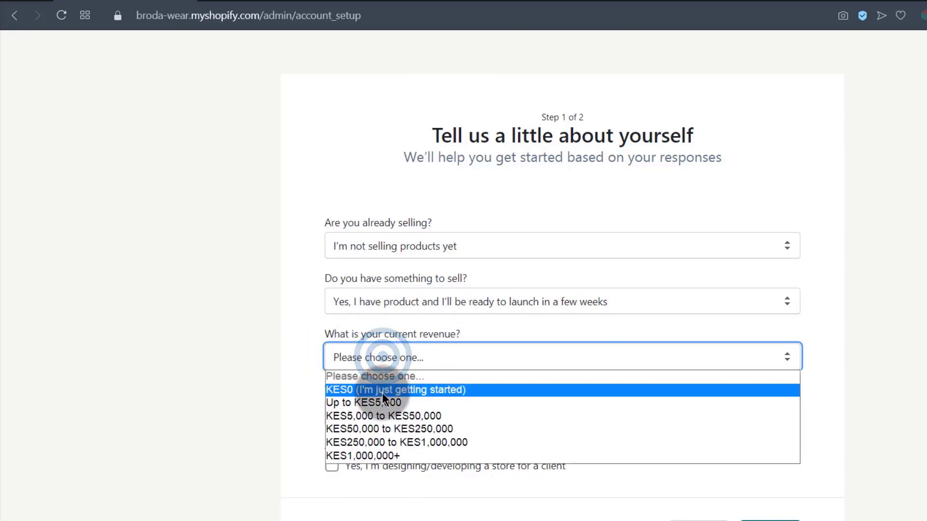
left_click(381, 392)
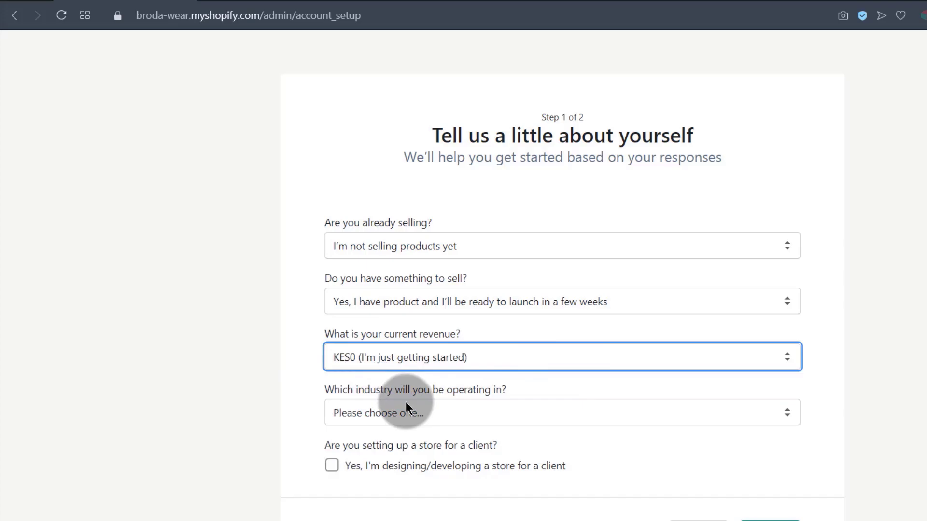
left_click(363, 423)
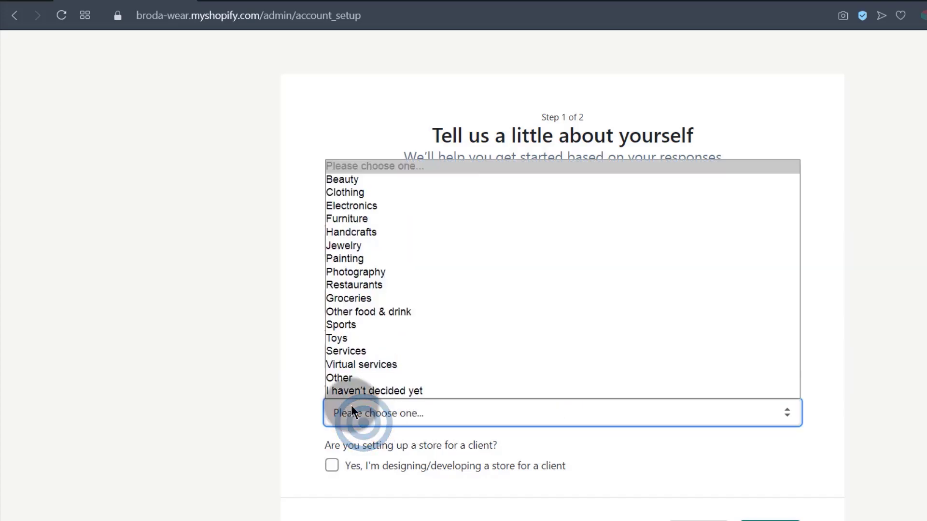
left_click(361, 378)
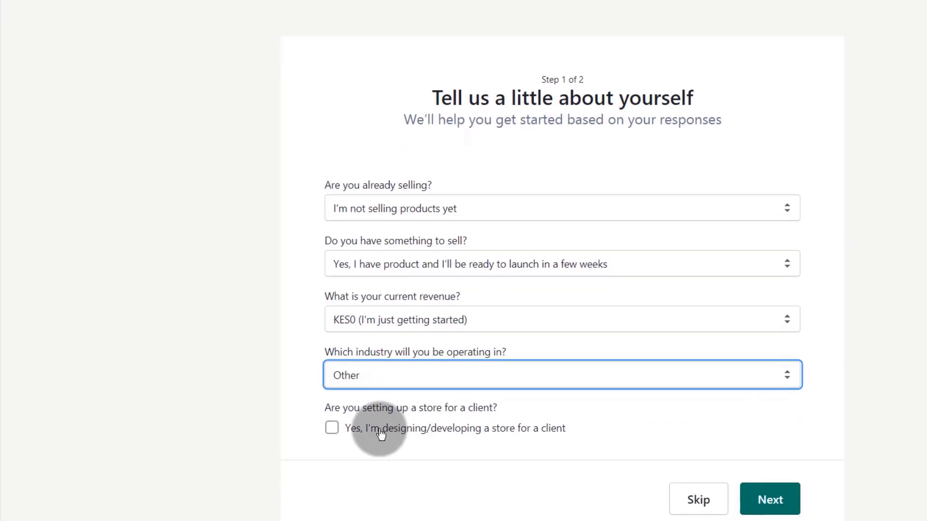
left_click(376, 421)
left_click(376, 421)
left_click(771, 488)
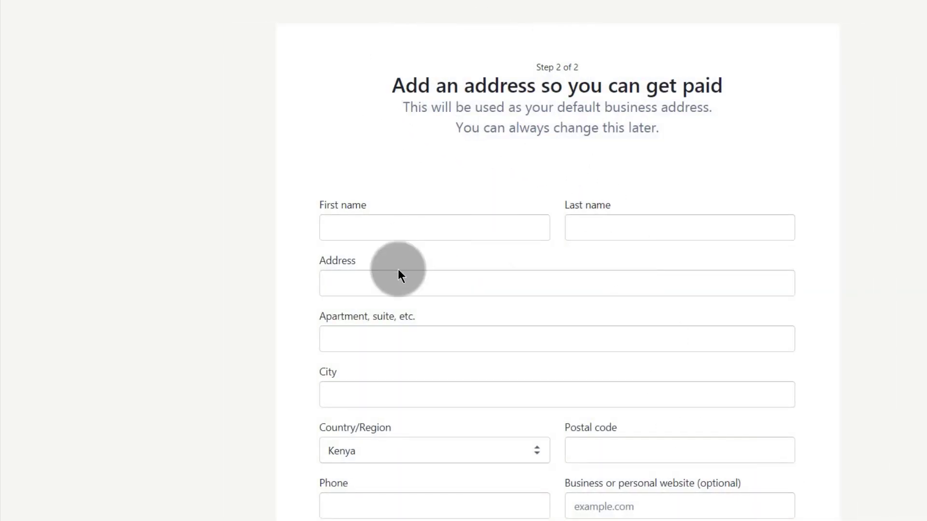
Skip the empty business address form and enter the Broda Wear store admin.
scroll(398, 270, "down", 4)
scroll(381, 338, "up", 4)
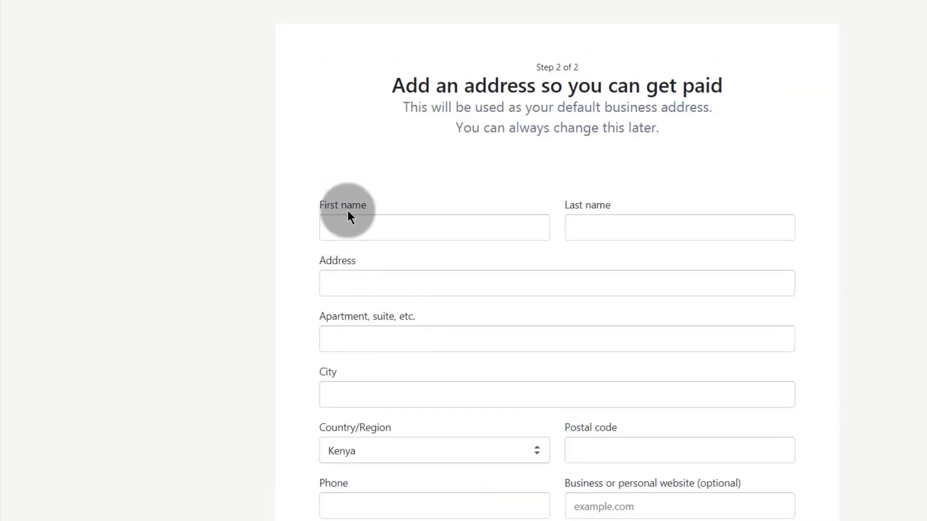
scroll(482, 365, "down", 3)
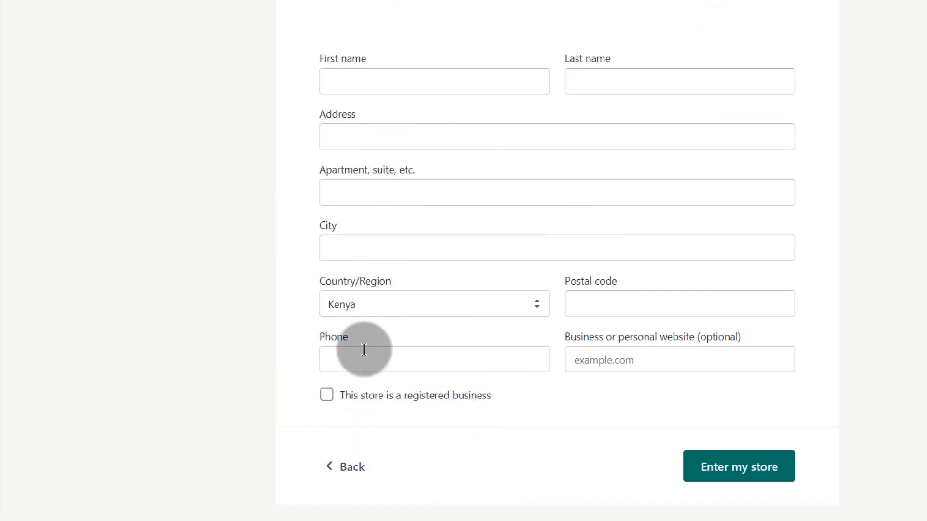
scroll(363, 350, "up", 3)
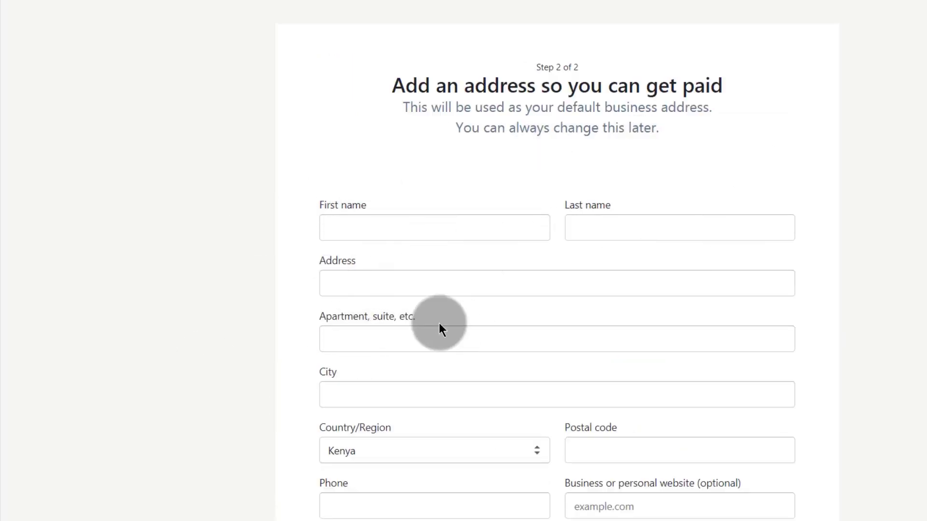
scroll(616, 350, "down", 3)
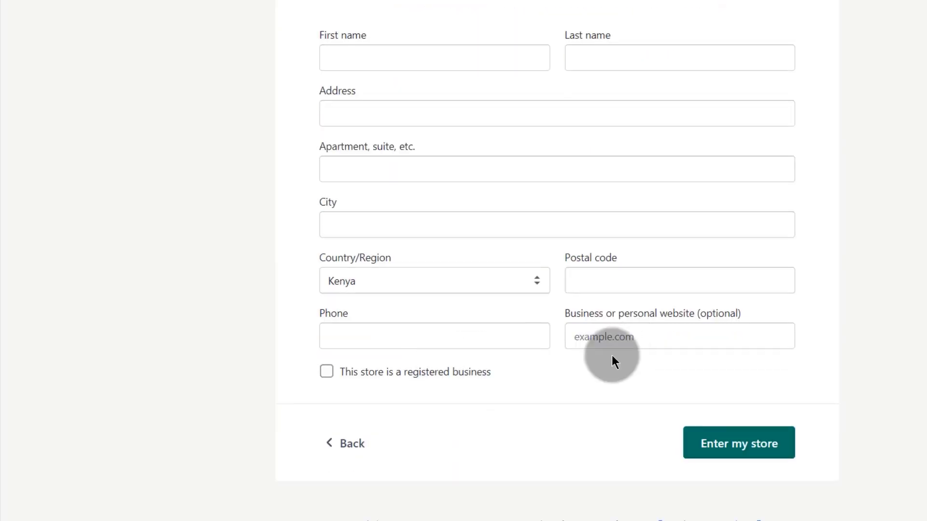
left_click(747, 450)
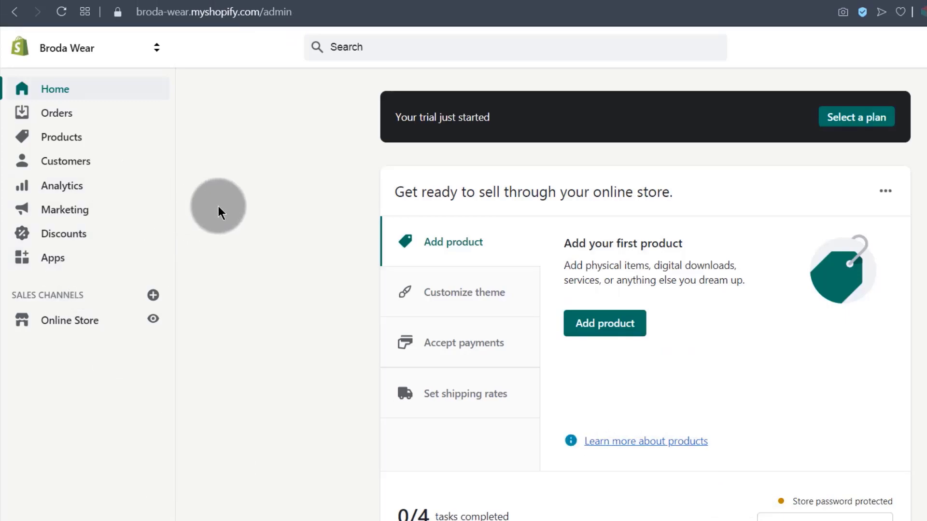
scroll(212, 249, "down", 12)
scroll(215, 241, "up", 11)
scroll(216, 239, "down", 10)
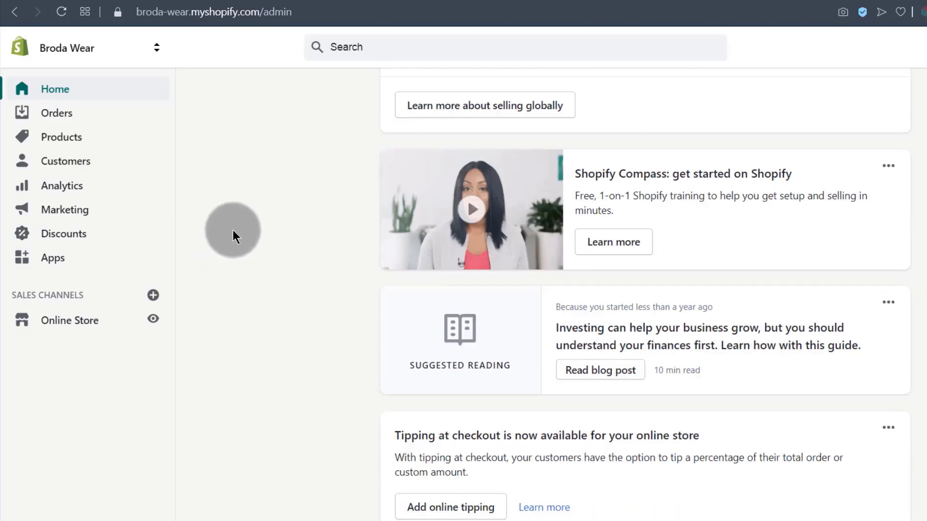
scroll(231, 231, "up", 10)
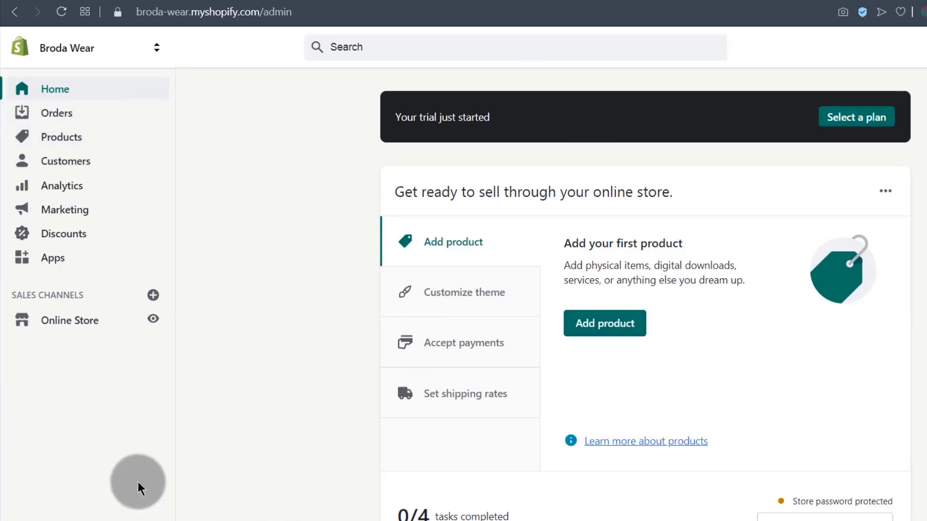
scroll(138, 482, "down", 3)
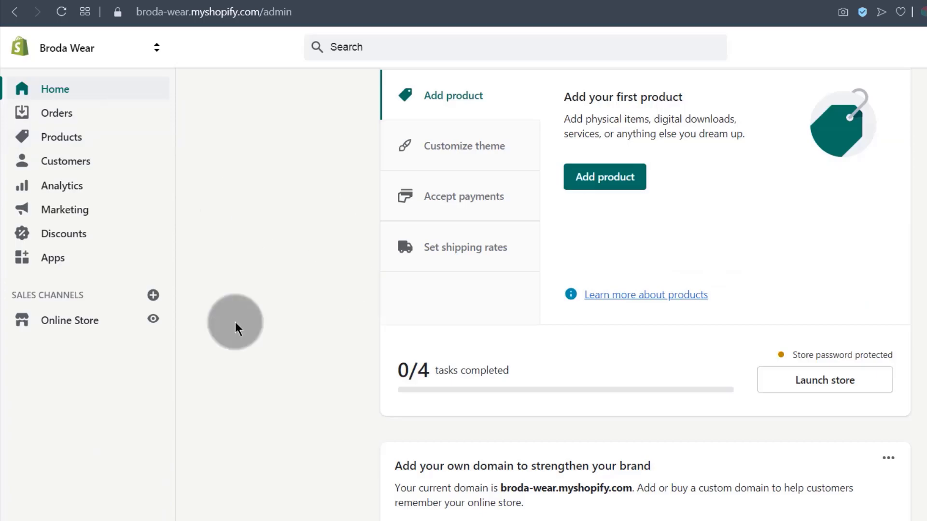
scroll(251, 300, "up", 3)
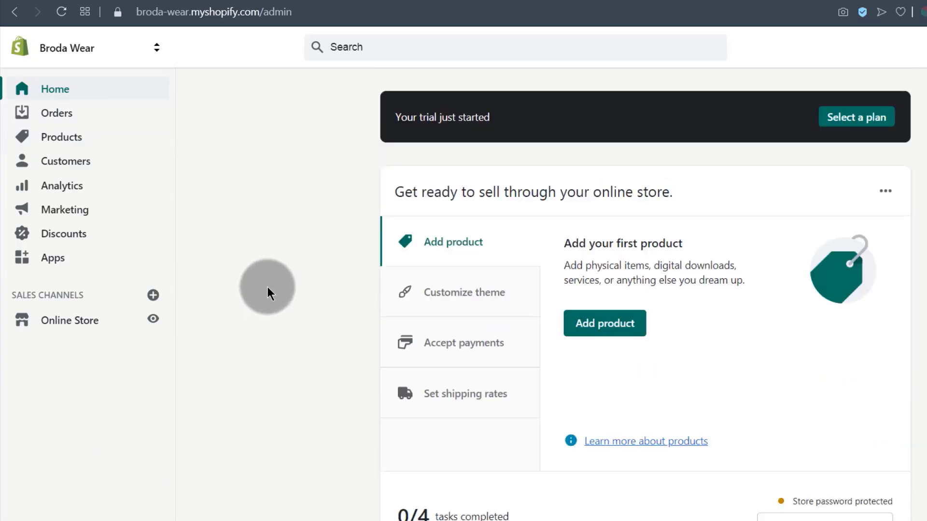
Open the 'Say hello to Broda Wear' welcome email and find its admin login link.
left_click(371, 1)
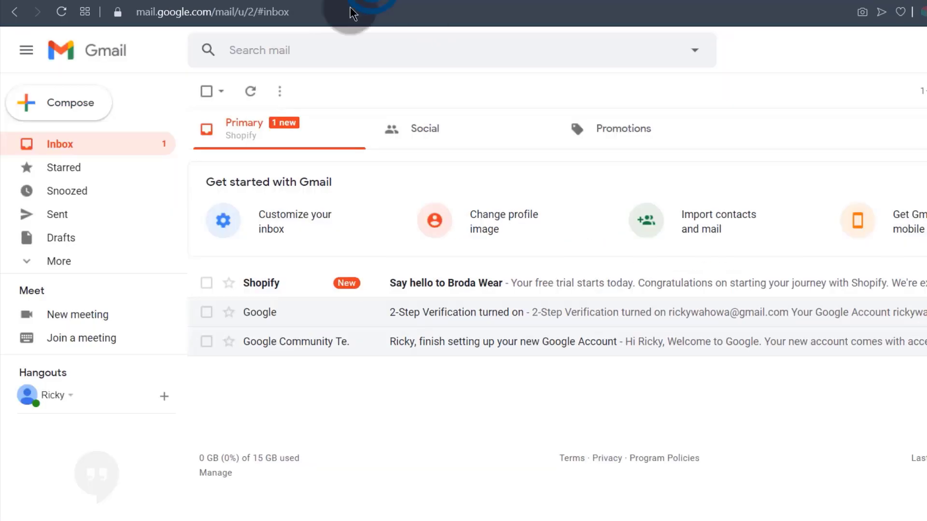
left_click(455, 286)
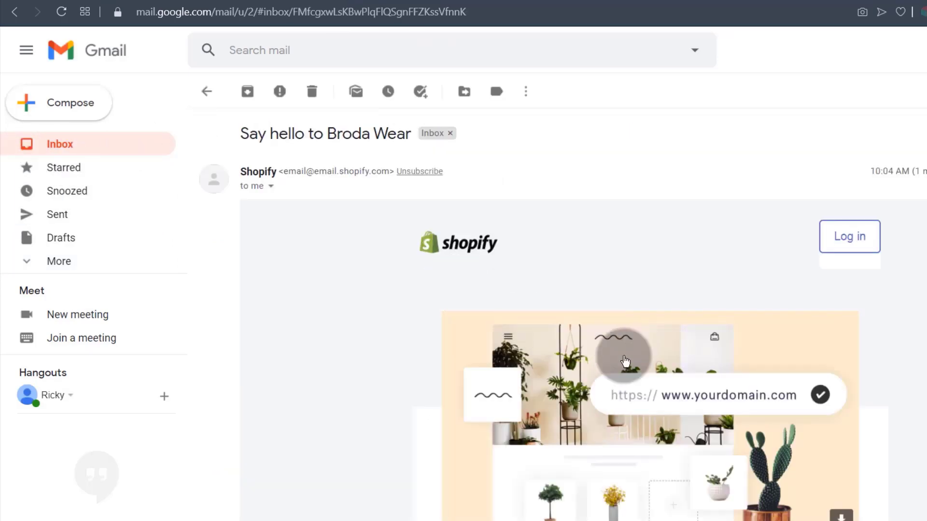
scroll(620, 386, "down", 3)
scroll(621, 403, "down", 3)
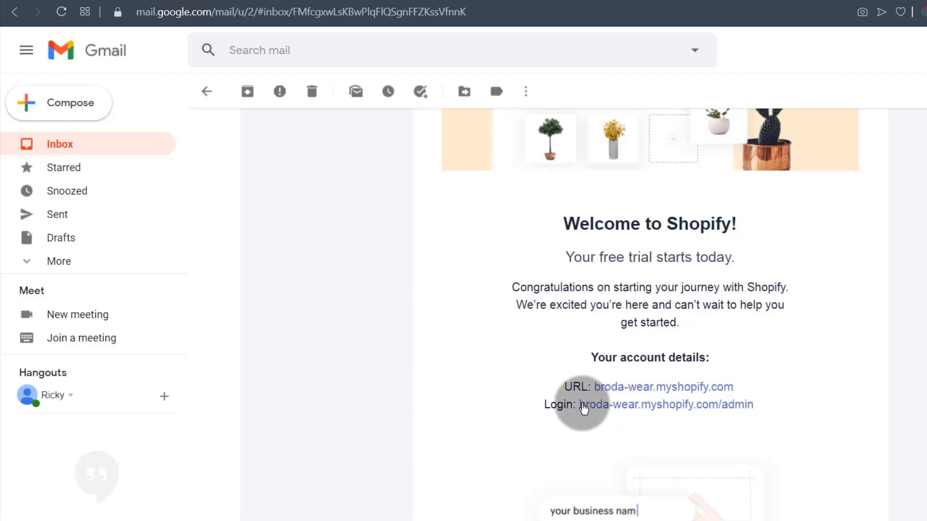
left_click_drag(581, 408, 755, 409)
left_click(599, 425)
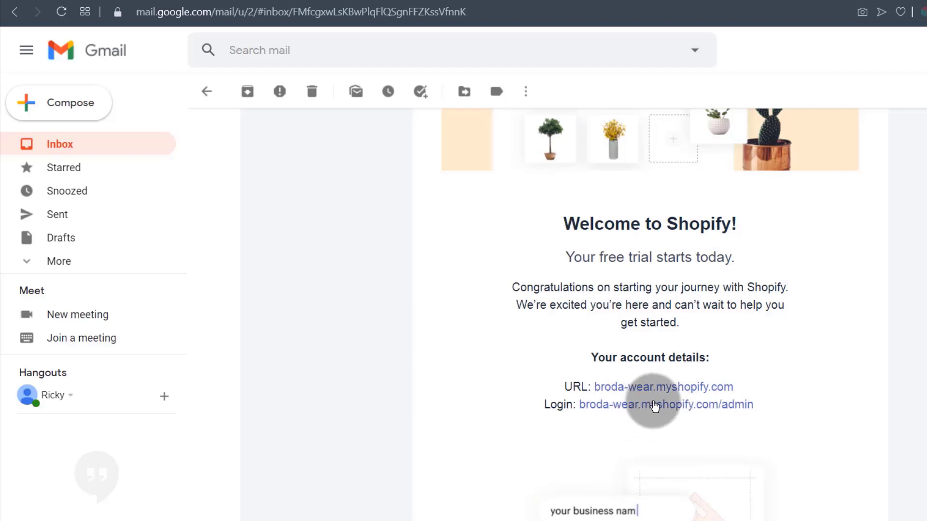
Open the broda-wear.myshopify.com/admin login link in a private window.
left_click(628, 408)
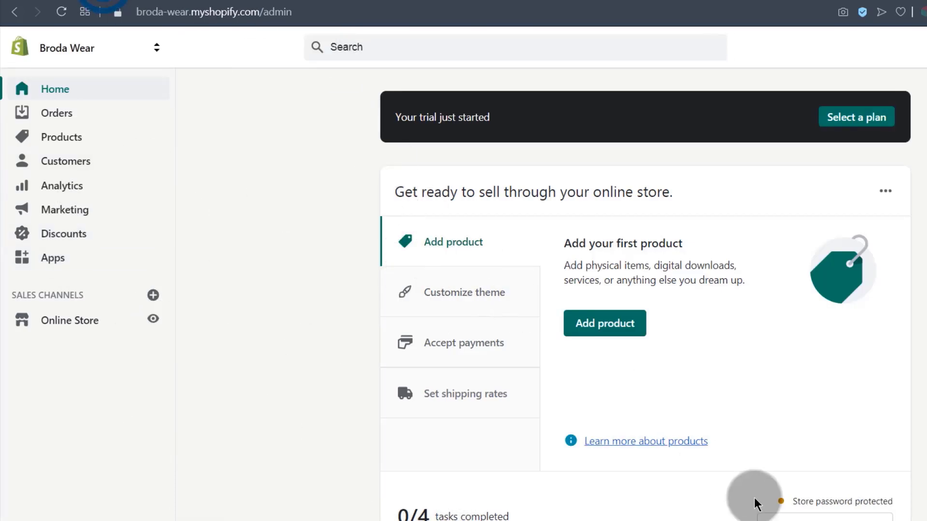
left_click(411, 2)
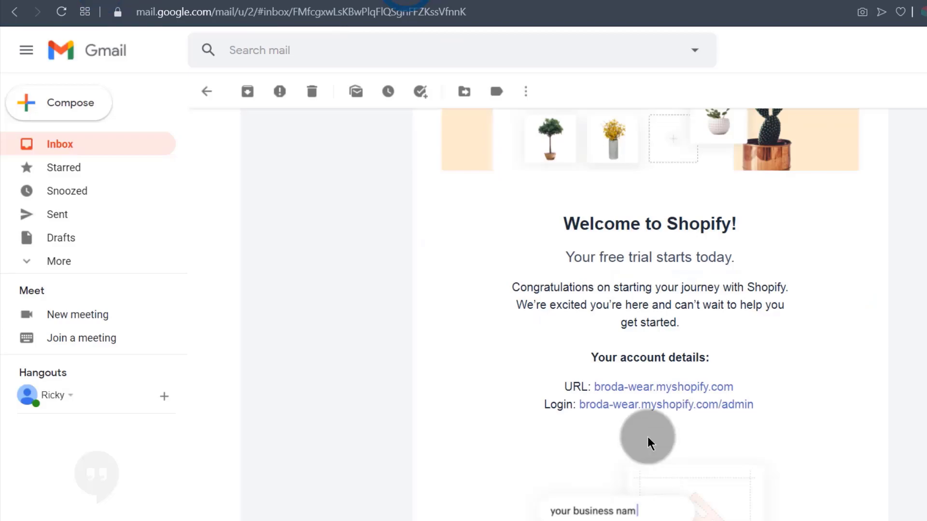
right_click(635, 405)
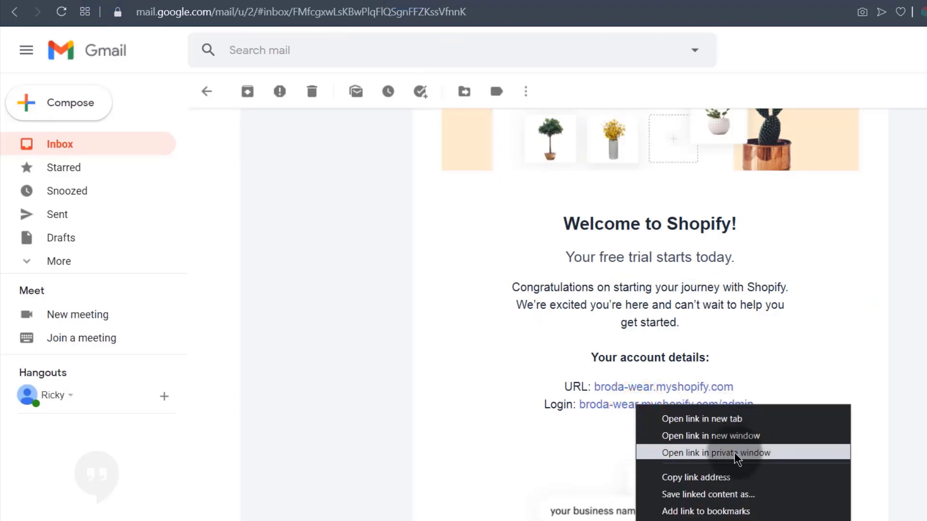
left_click(731, 452)
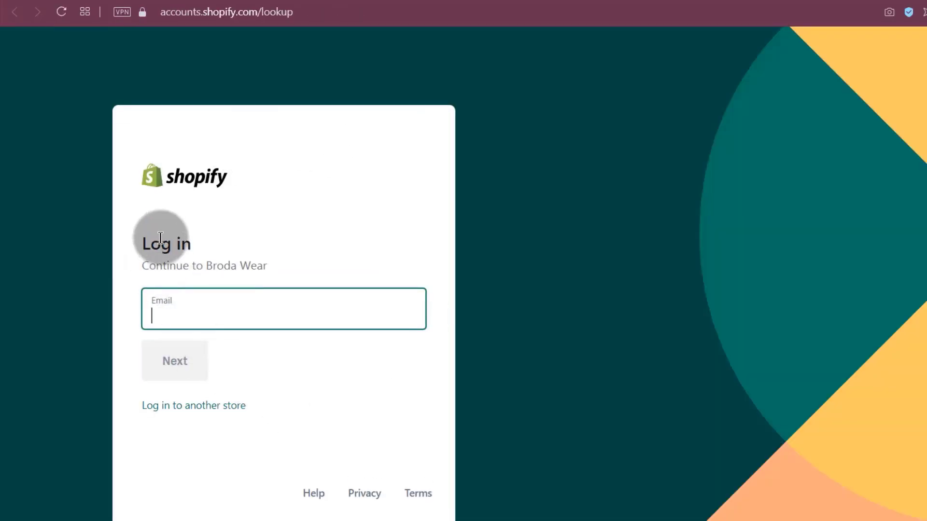
Put the cursor in the Email field of the private-window login page.
left_click(171, 313)
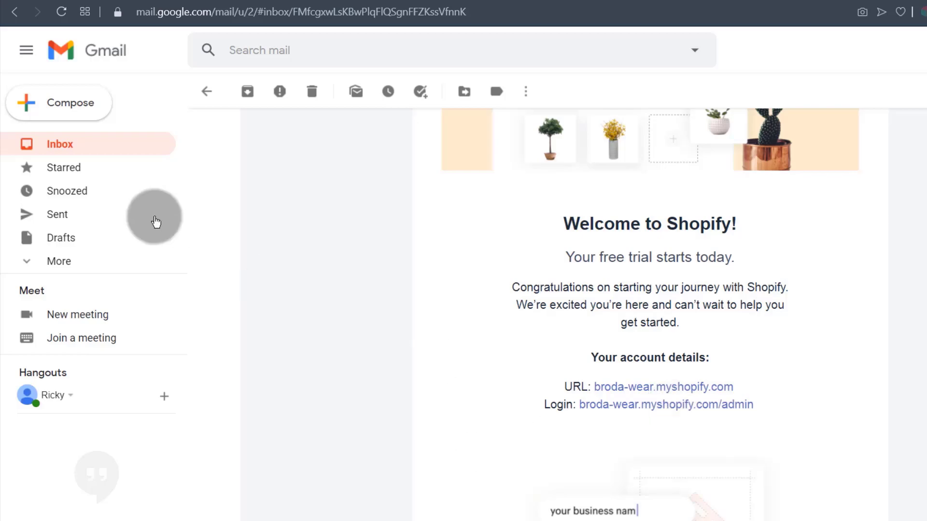
Switch back to the Broda Wear admin Home tab.
left_click(521, 2)
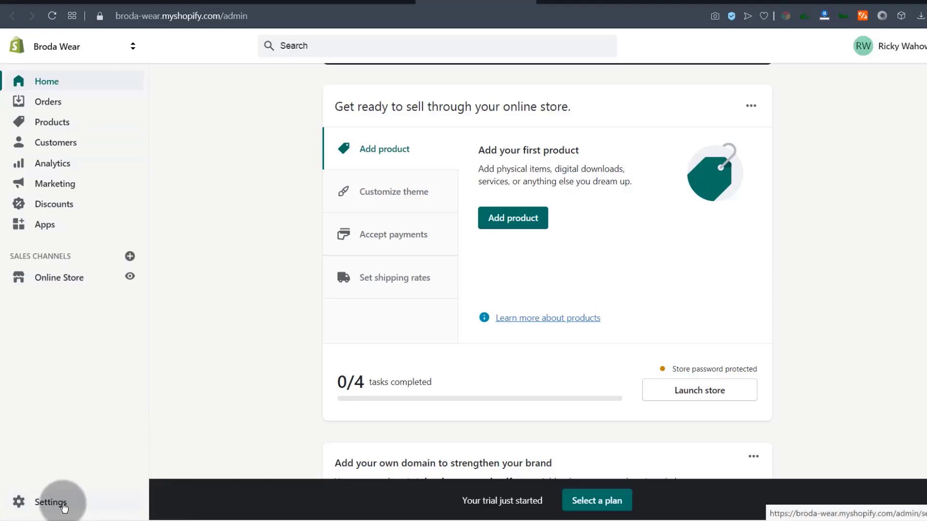
Go through Settings to Online Store under Sales channels to reach Themes.
left_click(50, 503)
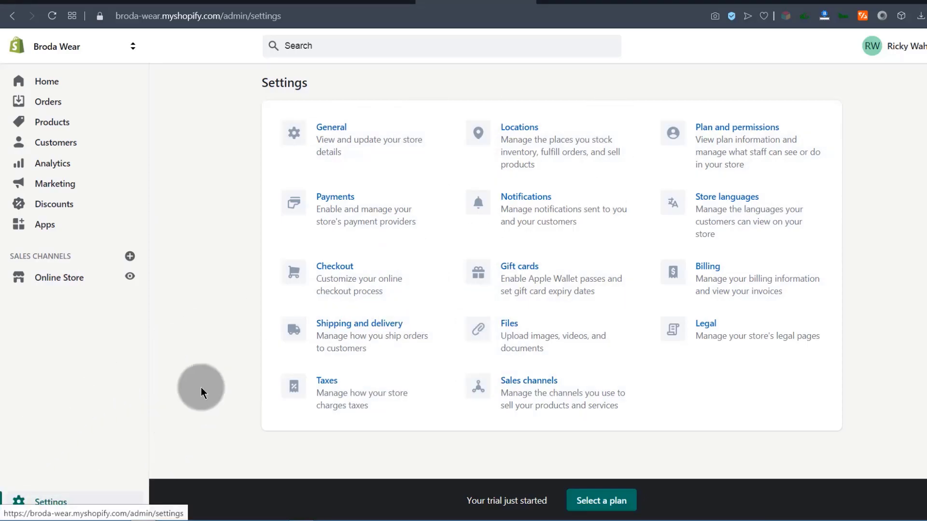
left_click(48, 283)
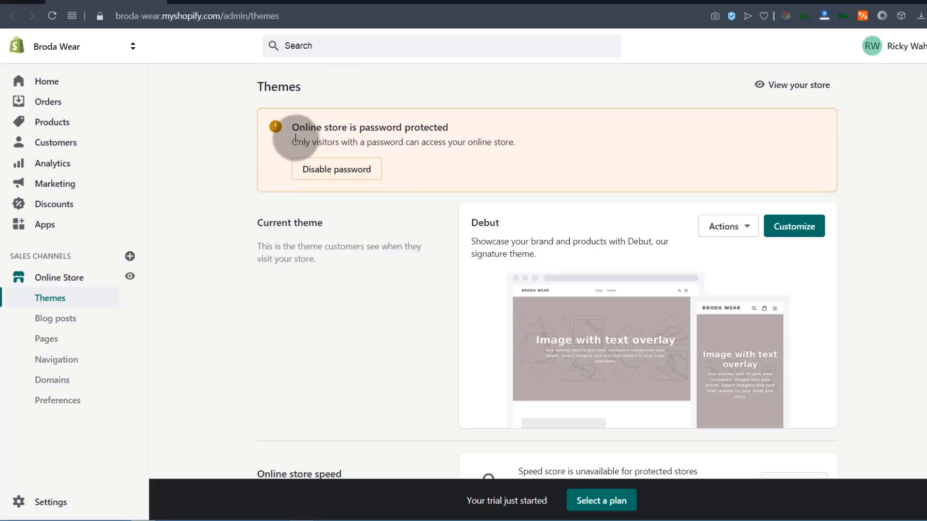
Open Online Store Preferences and scroll down to the Password protection section.
left_click(54, 407)
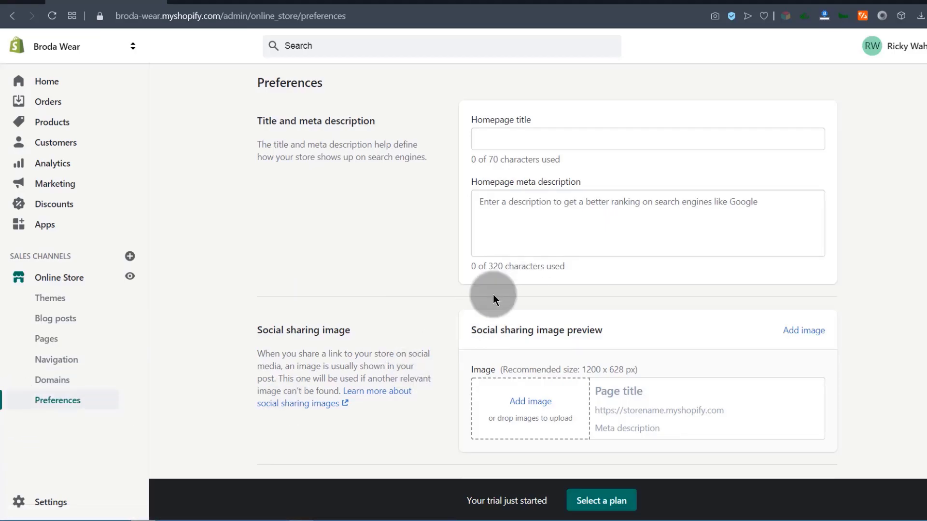
scroll(413, 269, "down", 15)
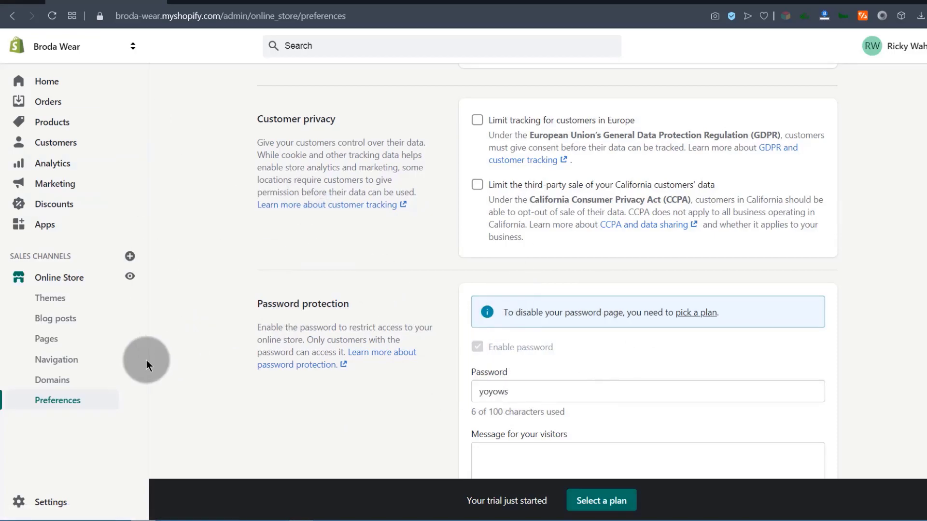
left_click(129, 275)
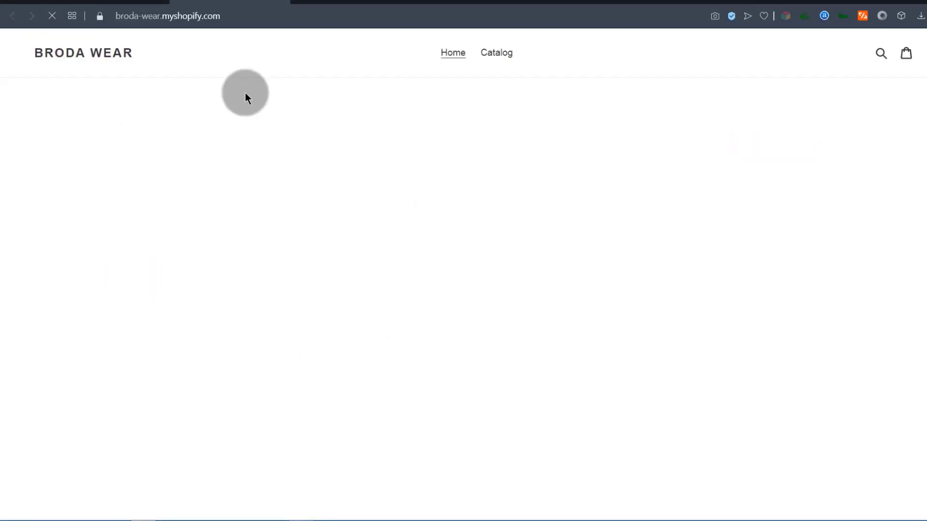
scroll(486, 258, "down", 6)
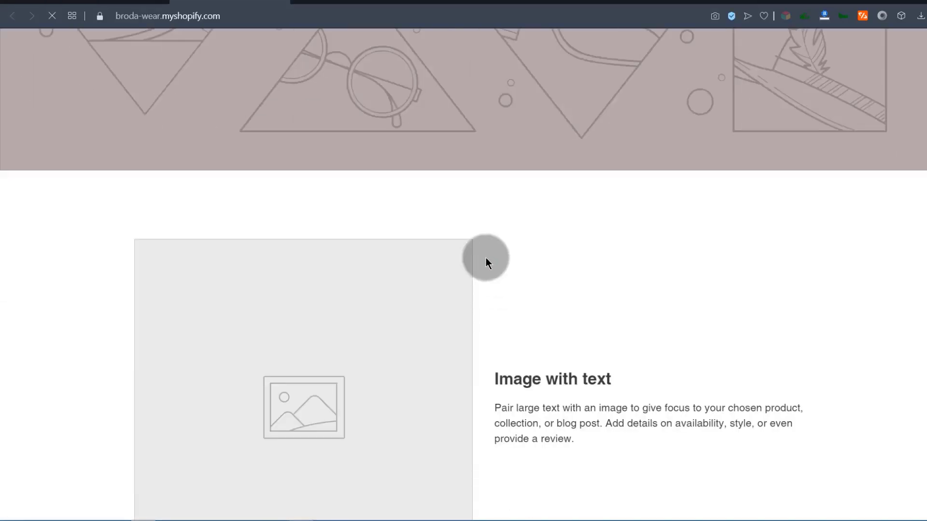
scroll(474, 237, "up", 5)
scroll(474, 236, "up", 1)
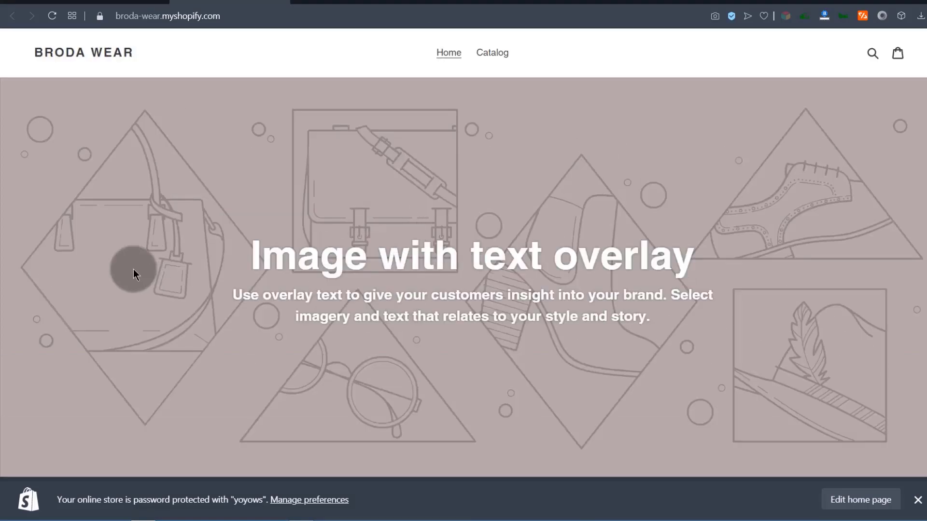
left_click(89, 5)
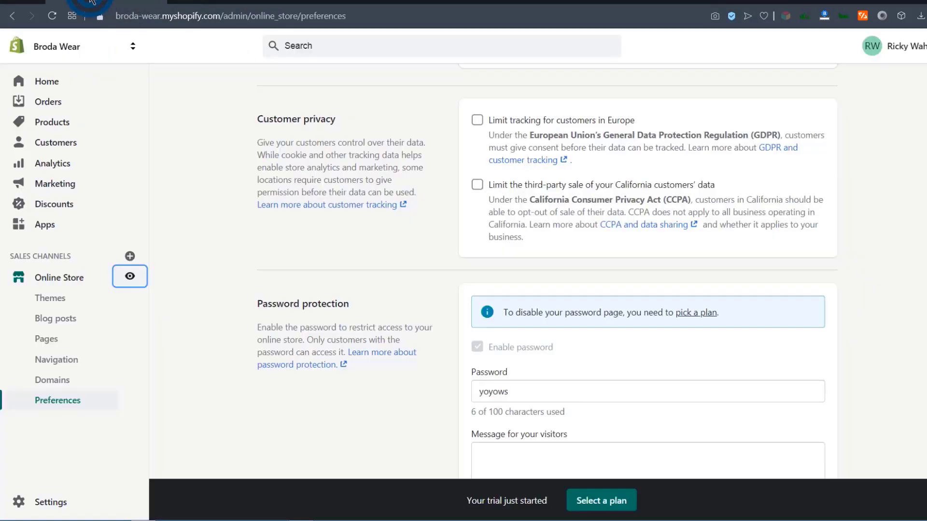
left_click(185, 345)
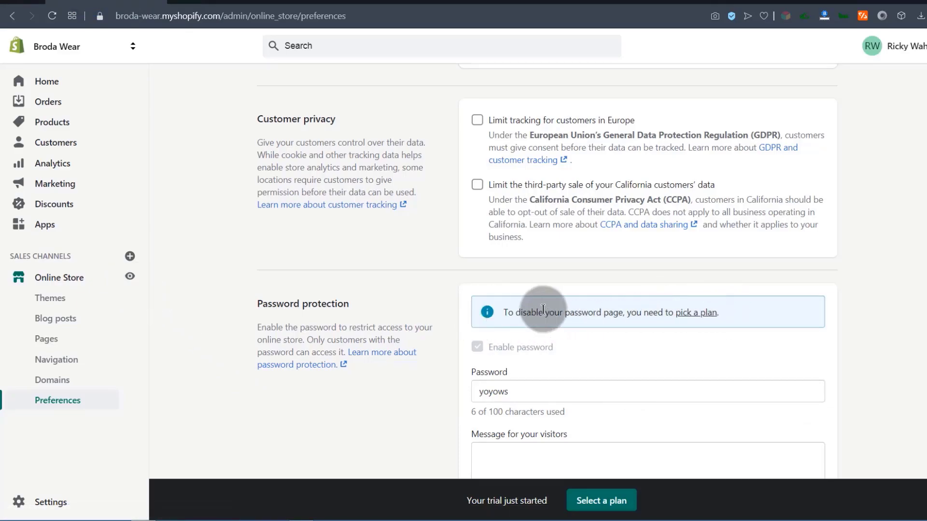
scroll(492, 246, "down", 3)
left_click_drag(517, 266, 464, 271)
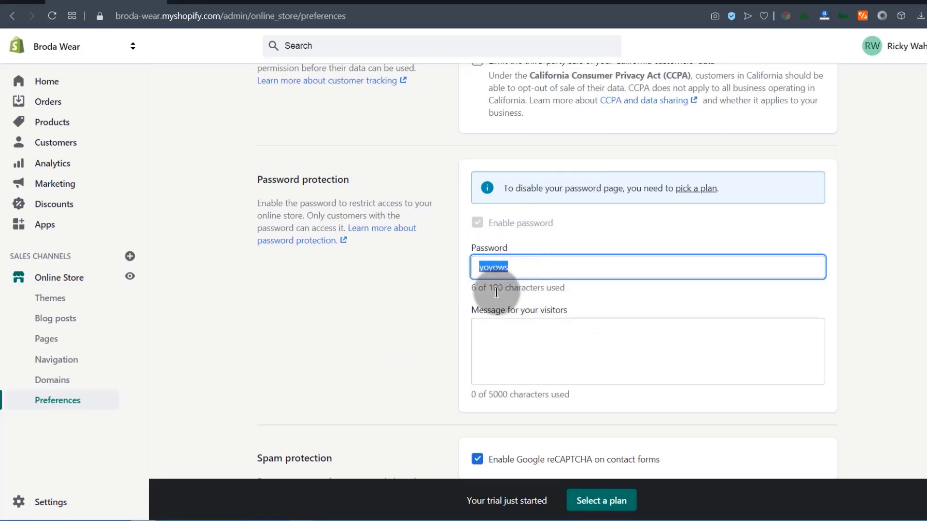
scroll(526, 241, "down", 3)
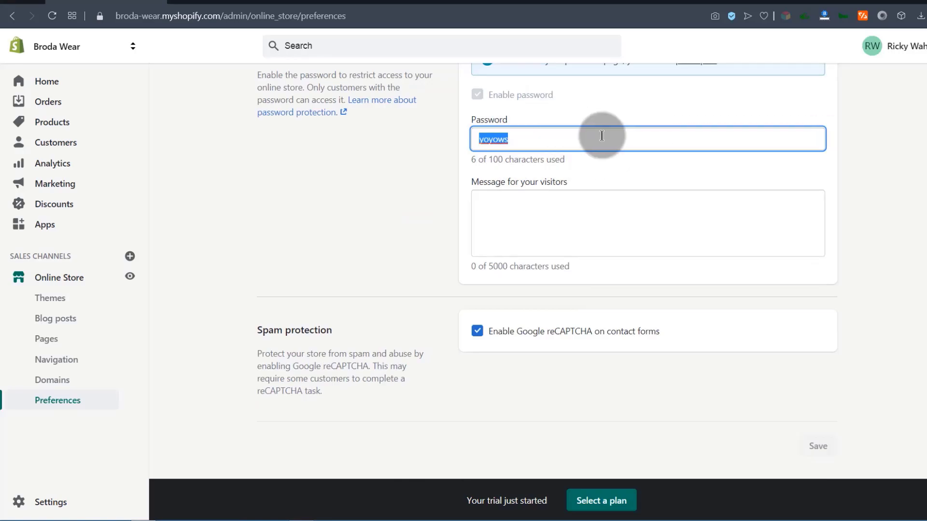
left_click(344, 241)
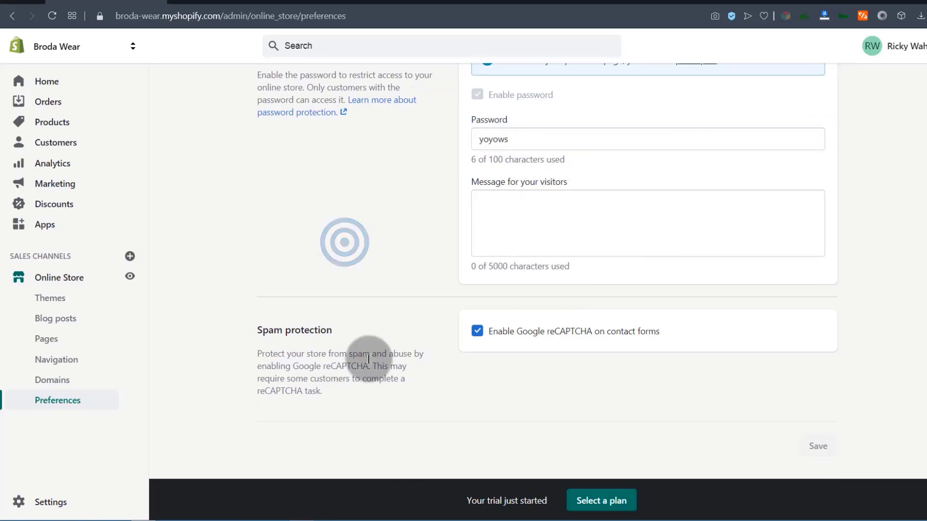
scroll(375, 332, "up", 9)
scroll(375, 332, "up", 8)
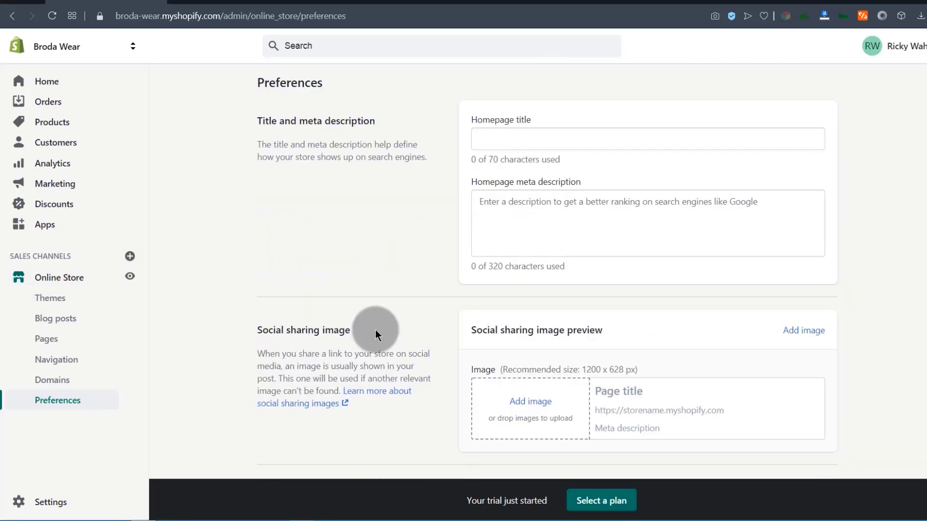
scroll(616, 449, "down", 5)
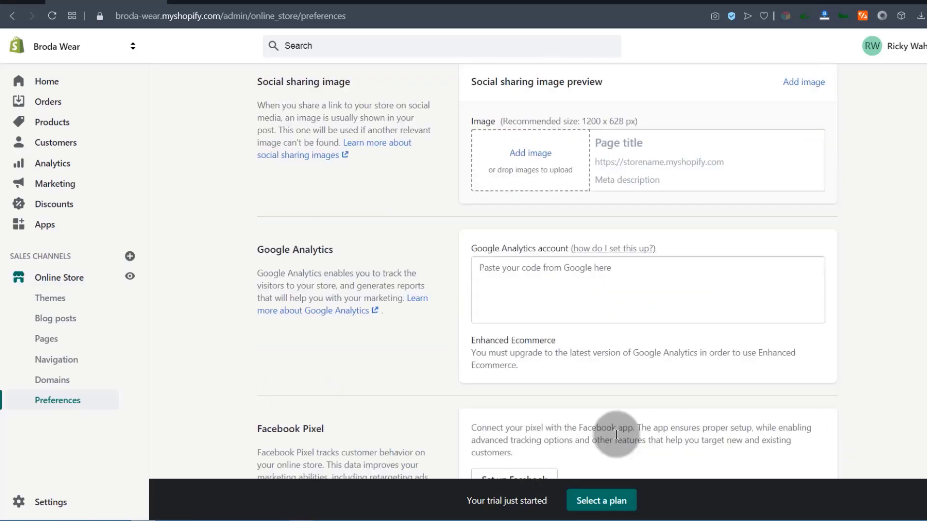
Go to the Themes page, check the Debut theme's Actions menu, then browse the page.
left_click(58, 284)
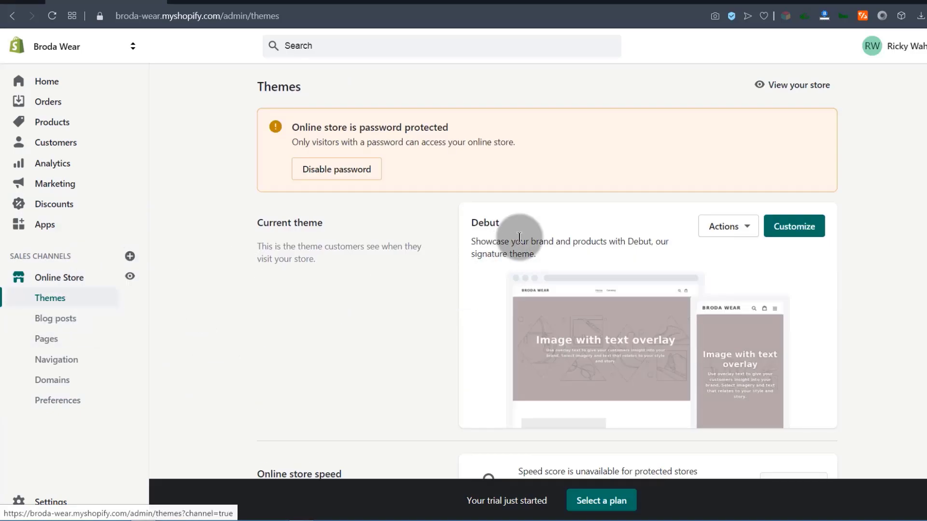
scroll(661, 271, "down", 6)
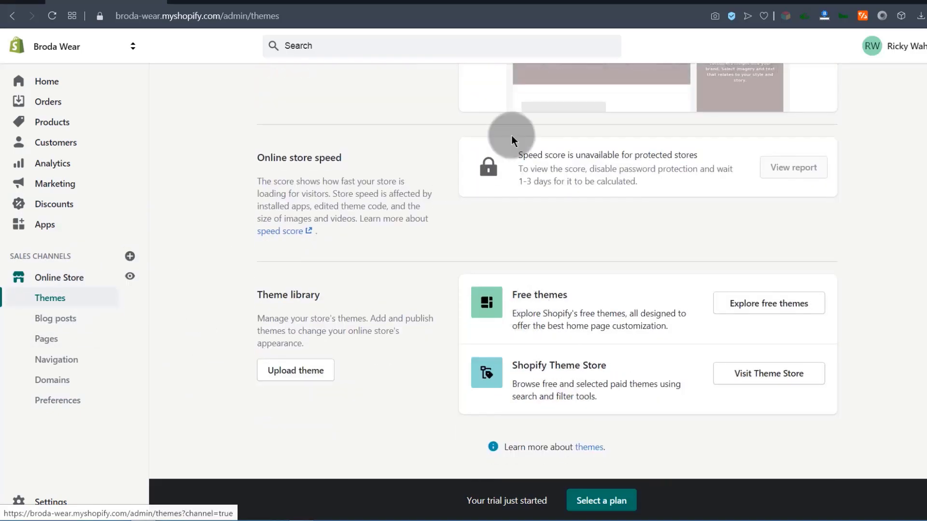
scroll(619, 389, "up", 6)
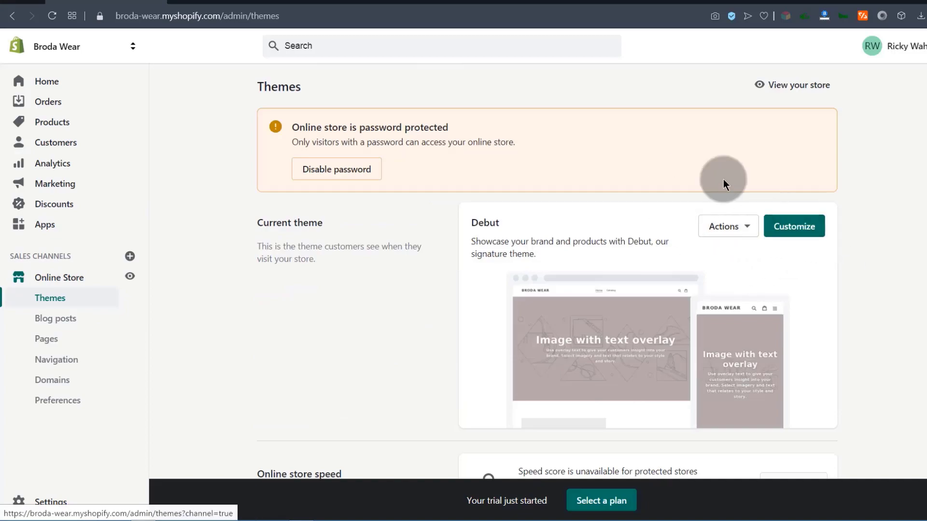
left_click(743, 226)
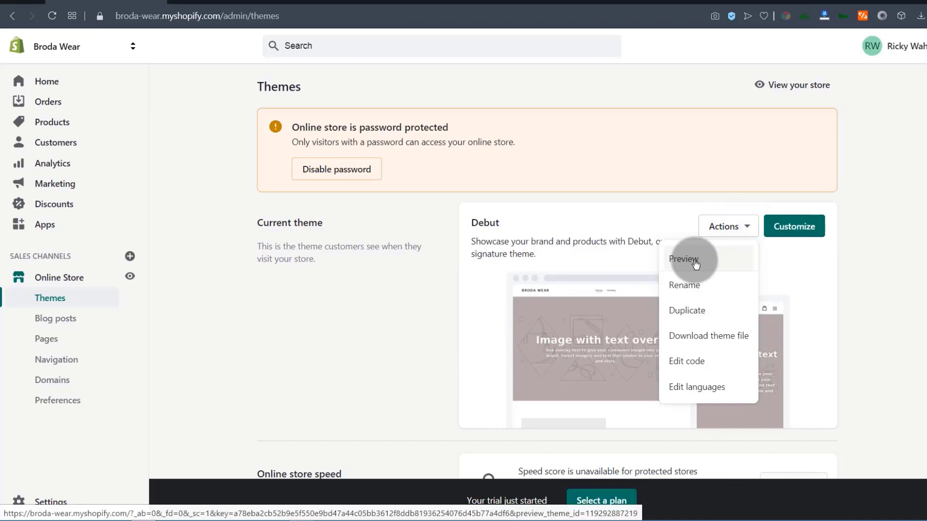
left_click(793, 227)
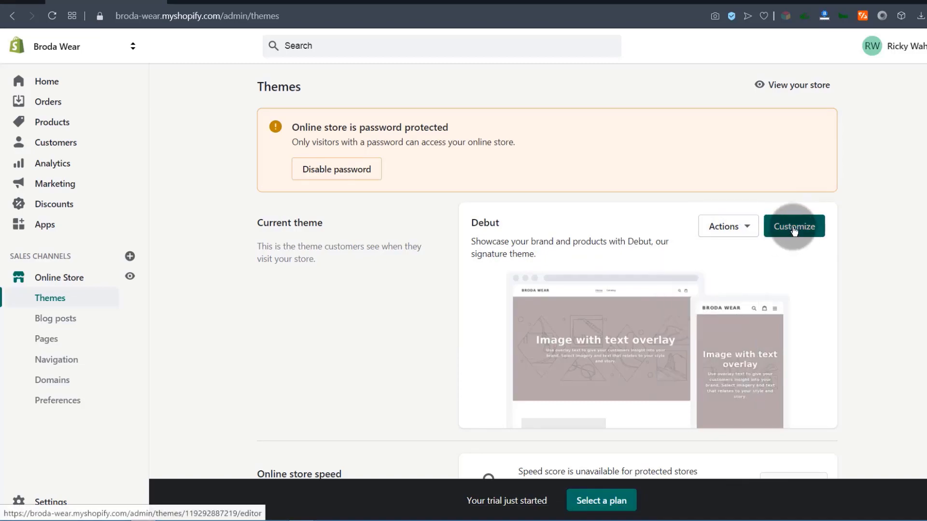
left_click(640, 360)
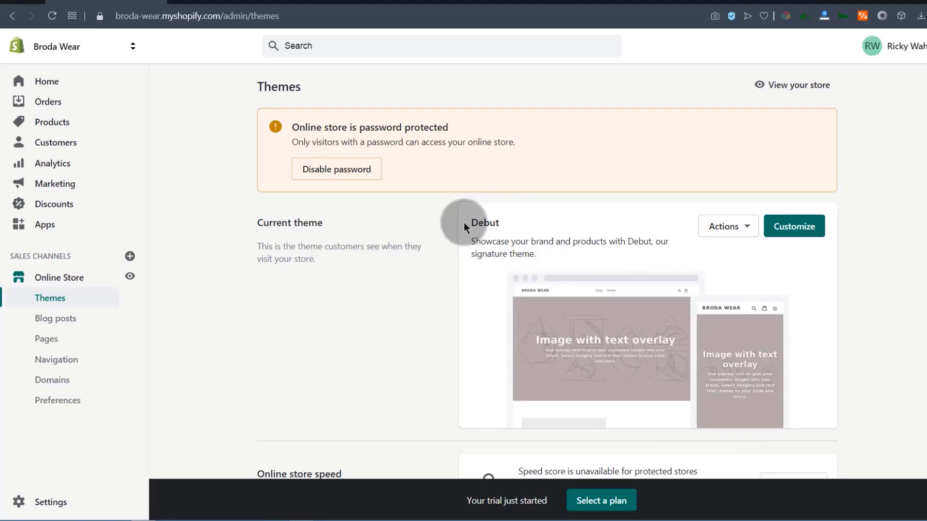
scroll(637, 265, "down", 6)
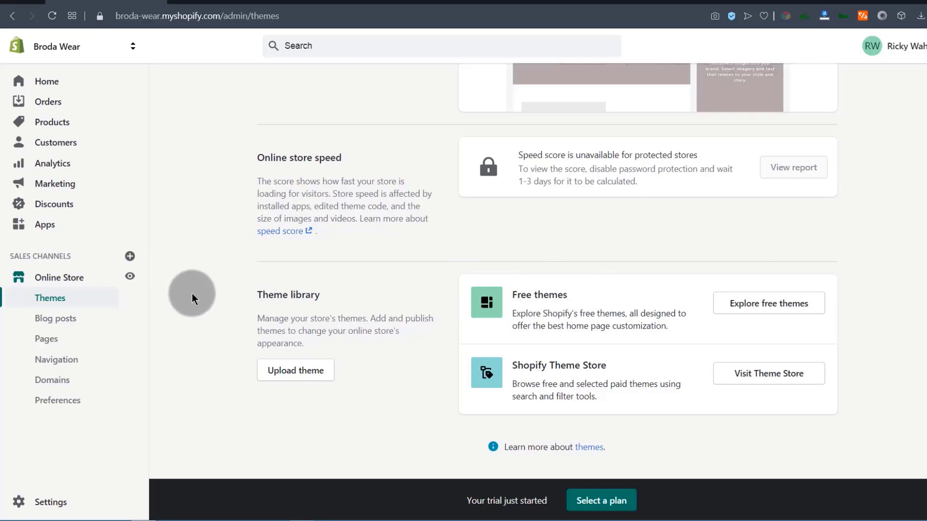
left_click(158, 363)
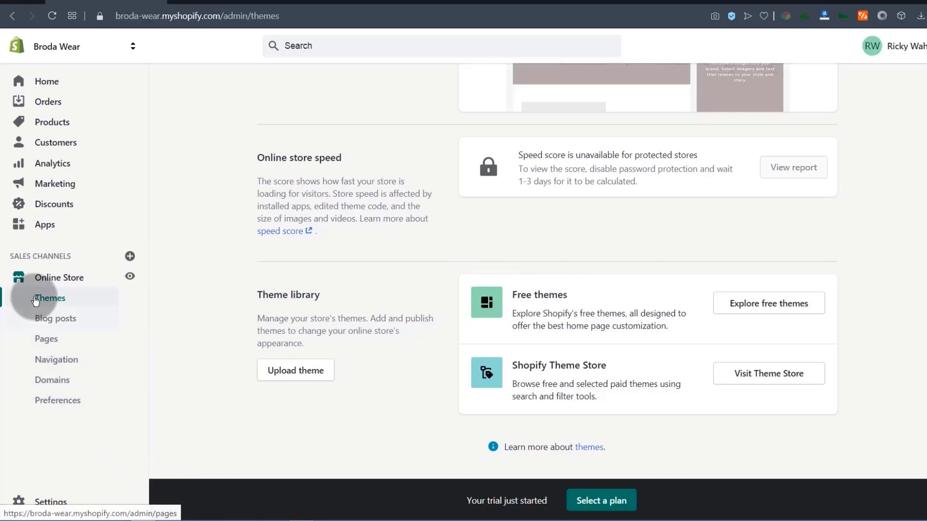
scroll(213, 328, "up", 6)
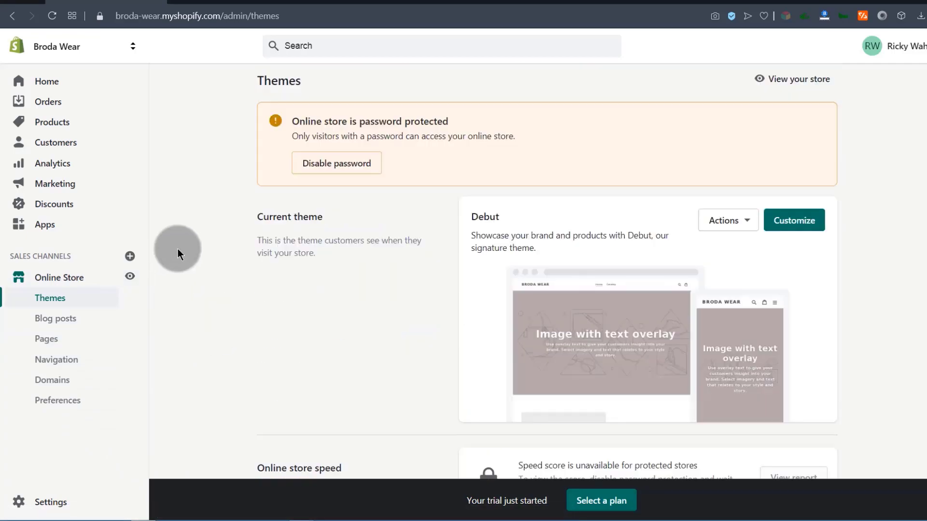
Visit the Products and Customers pages, then open the Analytics Overview dashboard.
left_click(49, 125)
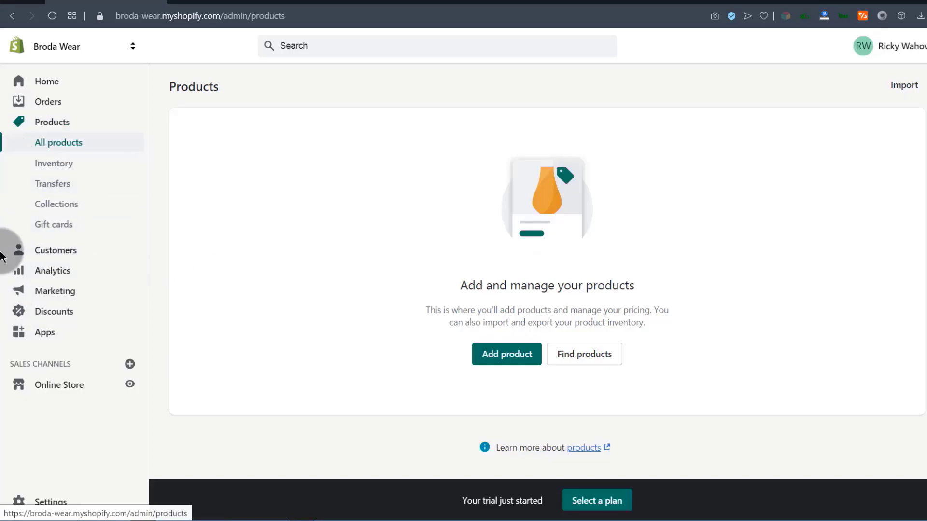
left_click(56, 255)
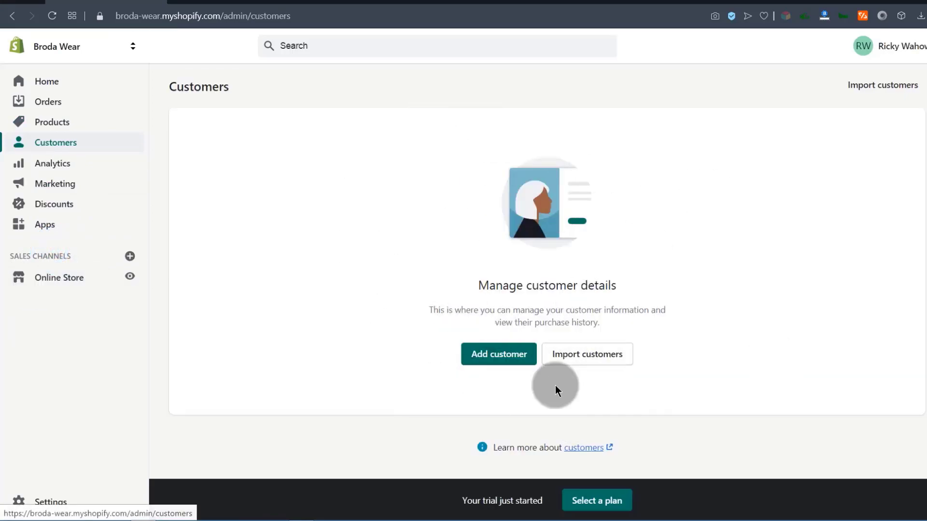
left_click(47, 166)
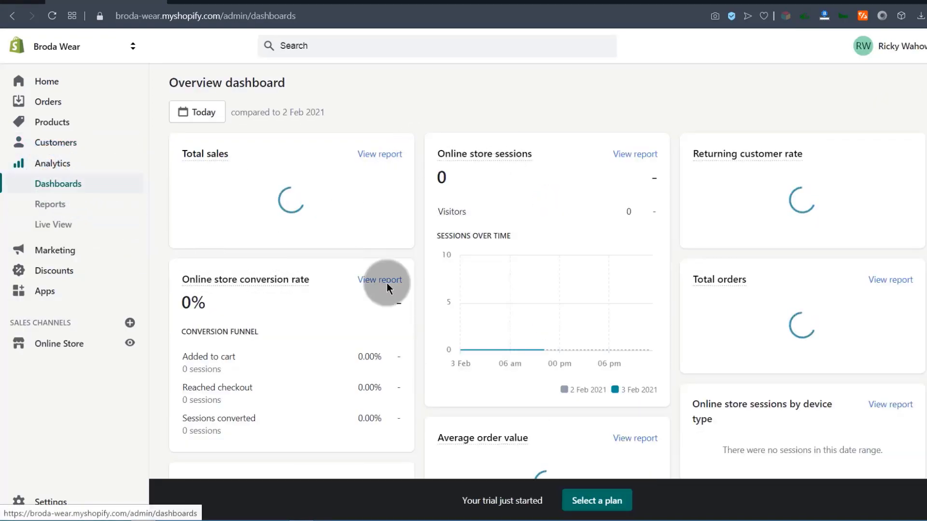
Look over the Marketing overview, then go to the empty Discounts page.
scroll(475, 352, "down", 15)
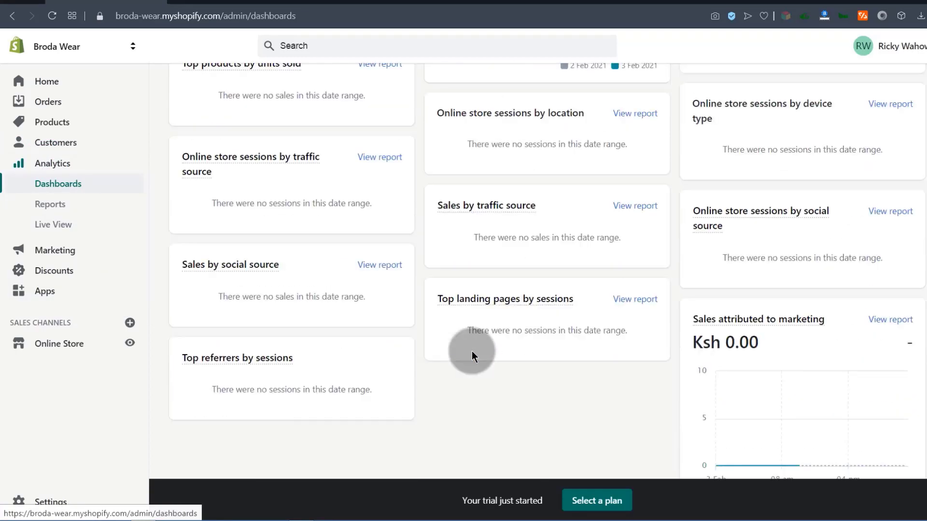
scroll(471, 355, "up", 15)
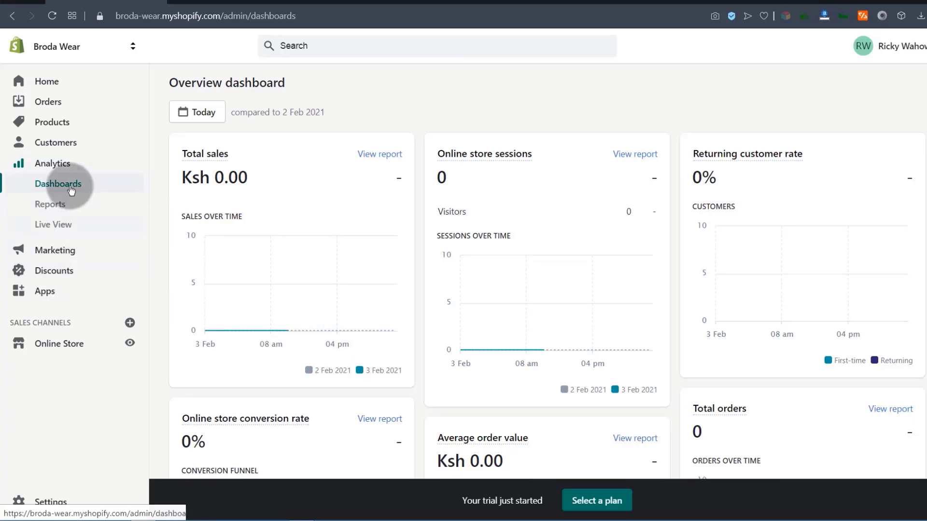
left_click(54, 258)
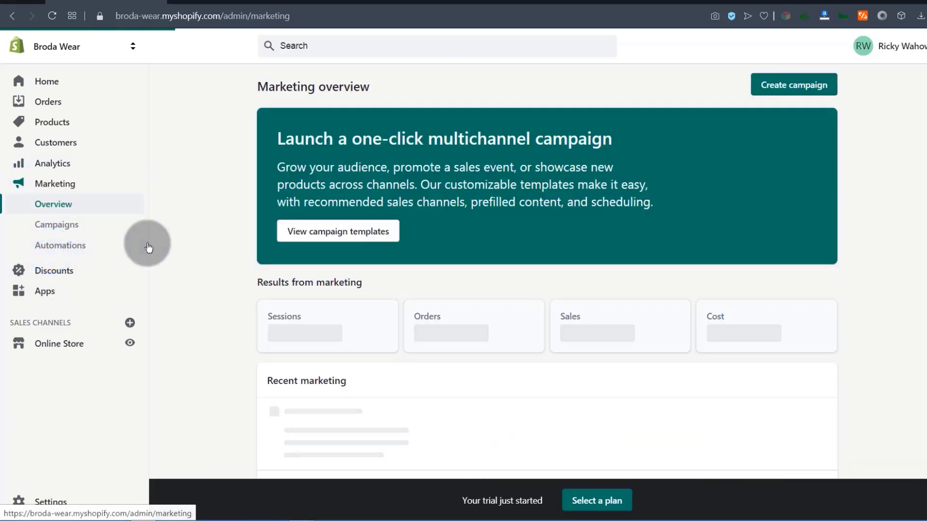
scroll(482, 328, "down", 6)
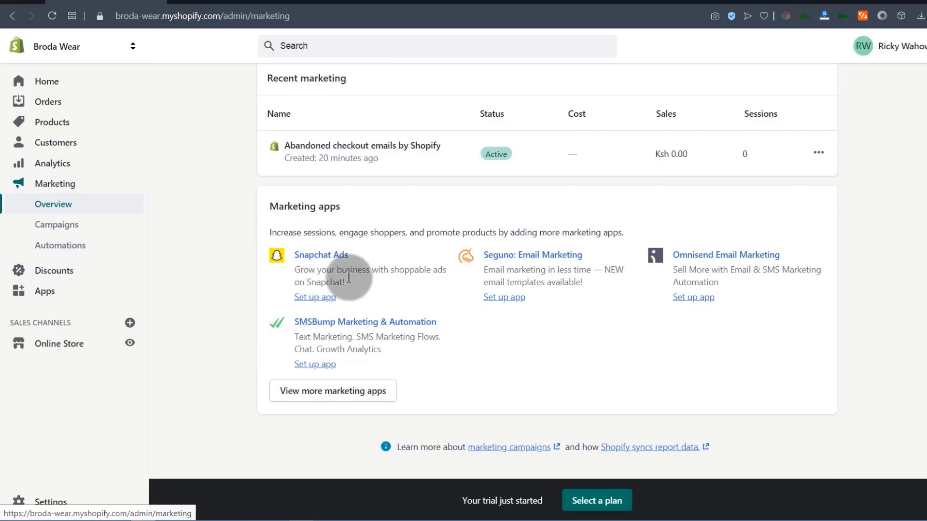
scroll(419, 201, "up", 6)
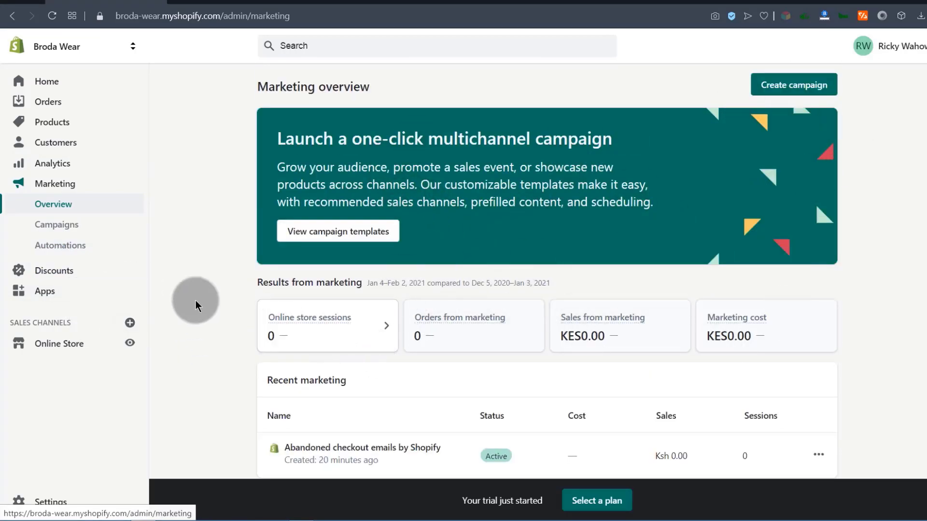
left_click(39, 273)
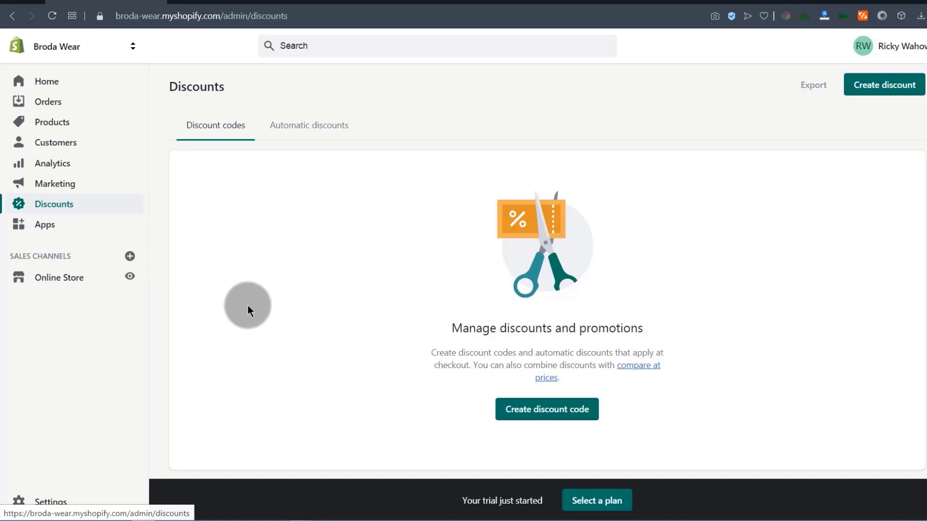
From the Apps page, open the Shopify App Store in a new tab and start an app search.
left_click(43, 227)
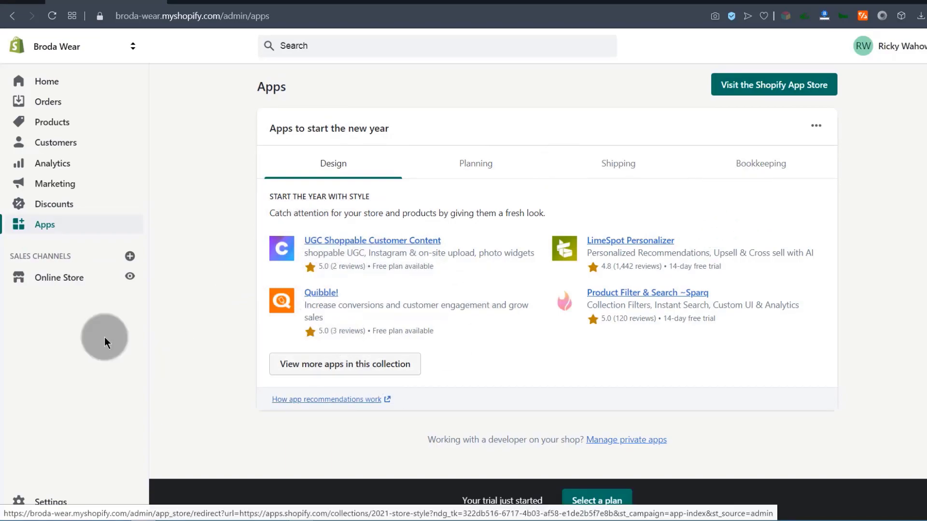
left_click(775, 85)
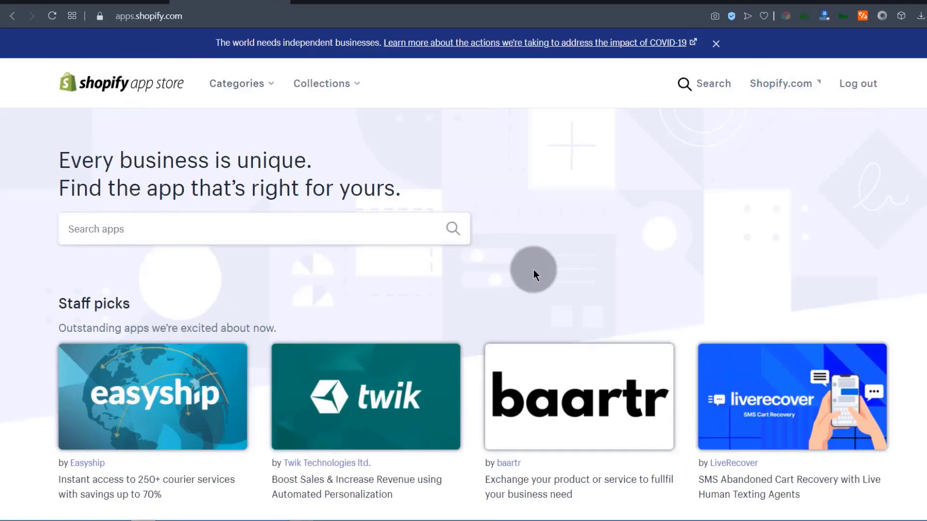
scroll(534, 290, "down", 10)
scroll(534, 314, "up", 10)
left_click(107, 227)
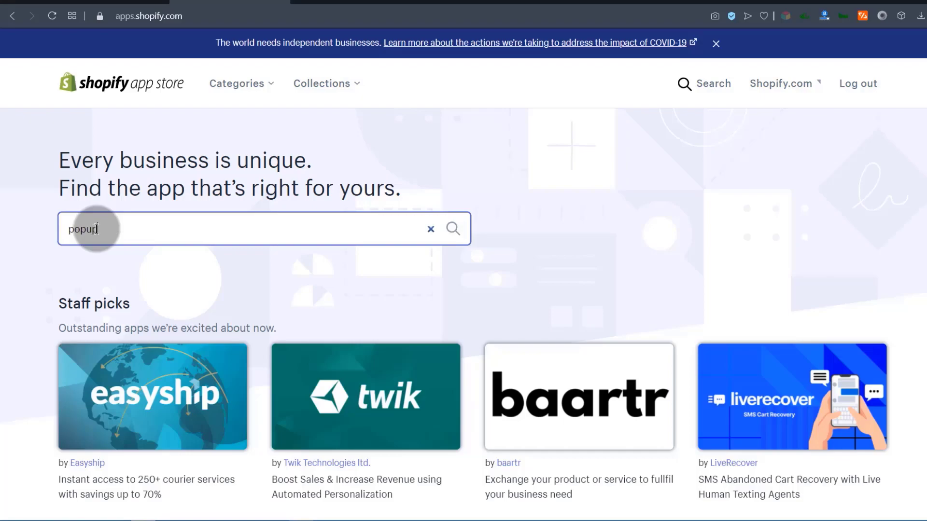
left_click(99, 268)
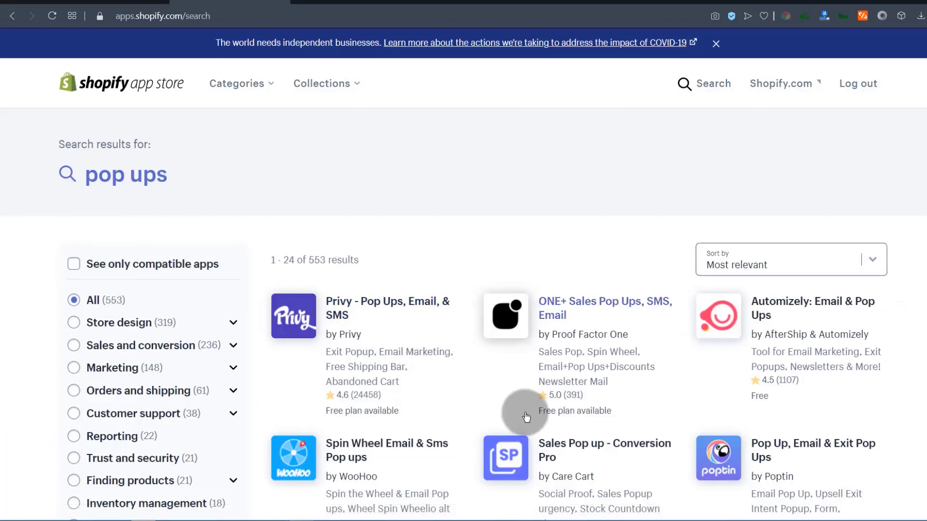
scroll(684, 380, "down", 5)
scroll(685, 380, "up", 5)
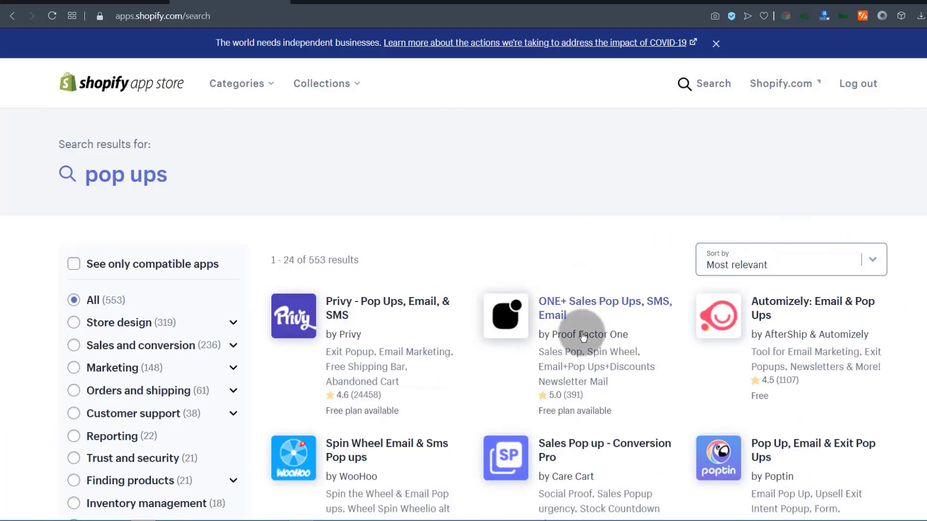
left_click(332, 314)
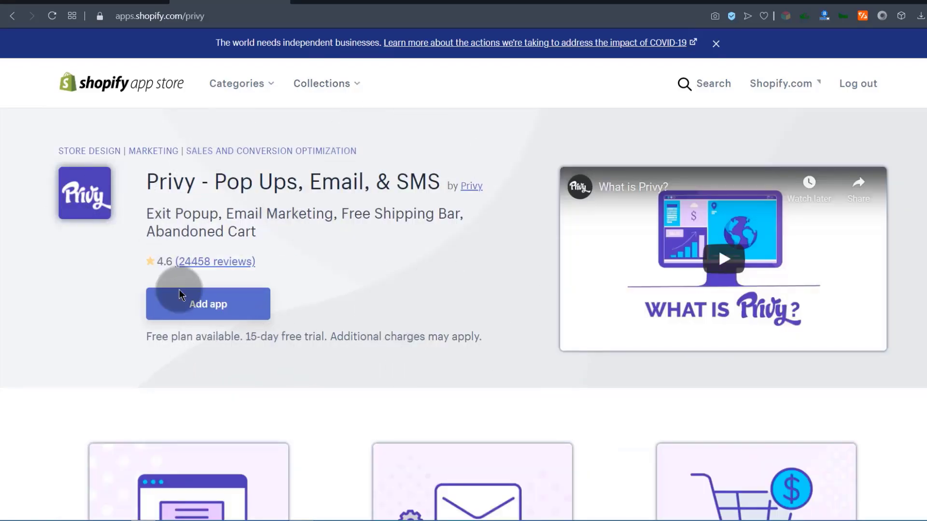
scroll(308, 254, "down", 15)
scroll(308, 254, "up", 10)
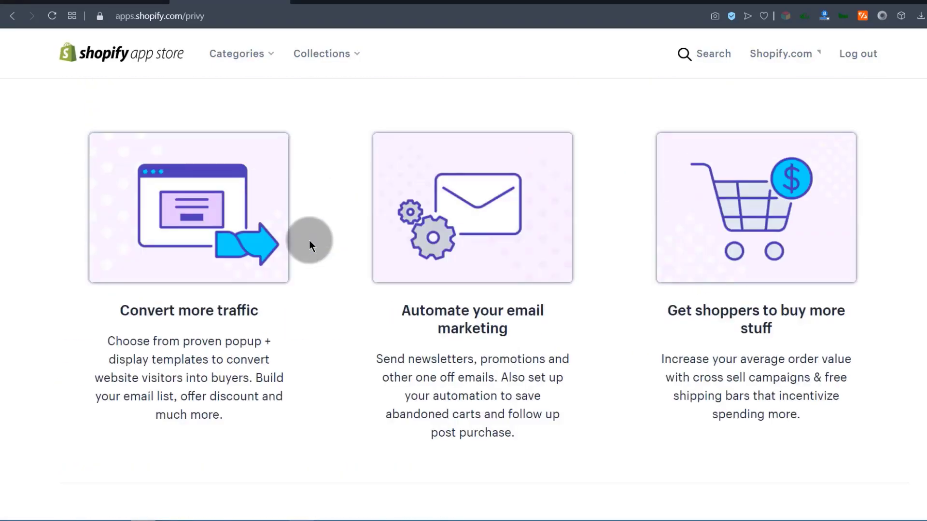
scroll(309, 244, "up", 6)
left_click(207, 261)
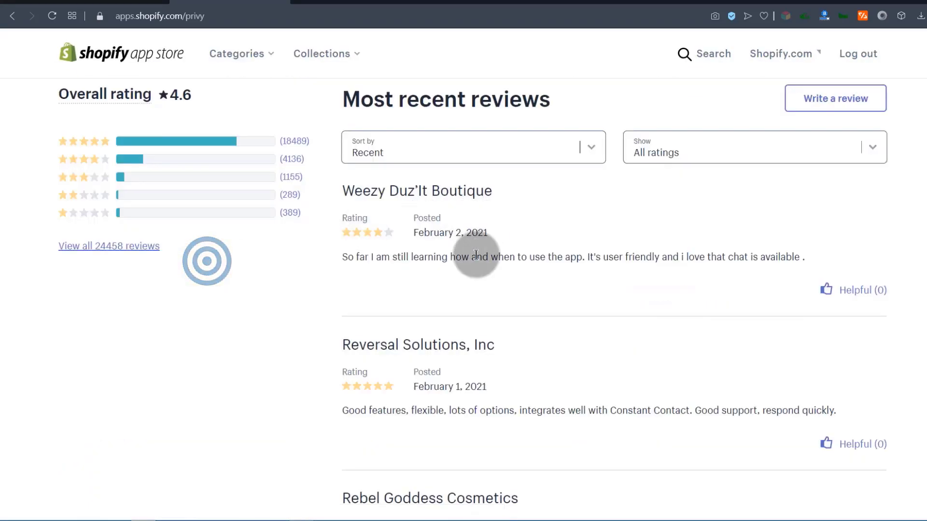
scroll(478, 251, "down", 10)
scroll(478, 251, "up", 12)
scroll(477, 253, "down", 6)
scroll(475, 259, "up", 1)
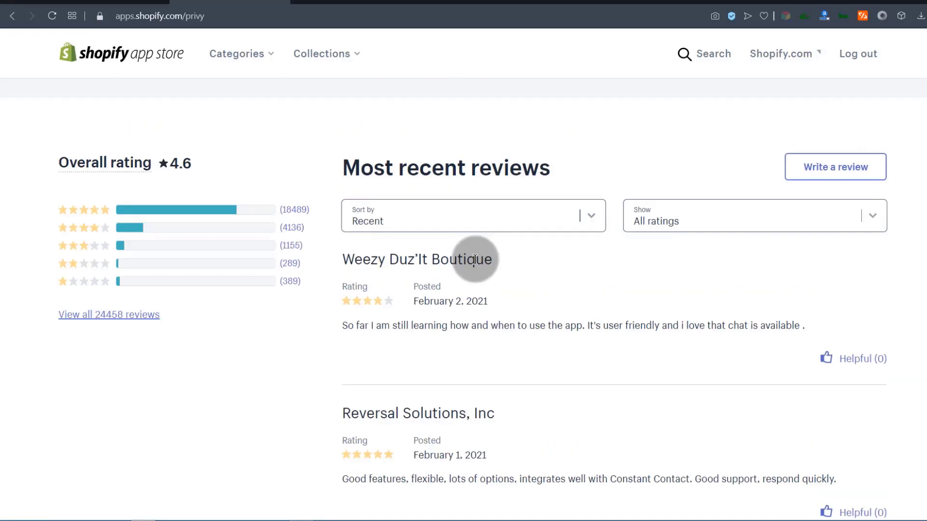
scroll(474, 268, "up", 8)
scroll(473, 275, "down", 10)
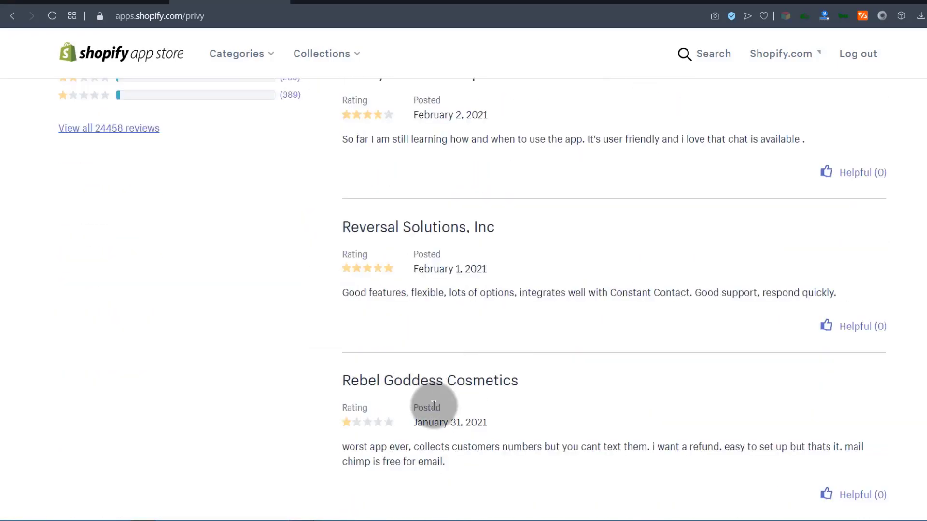
scroll(483, 328, "up", 8)
scroll(242, 338, "down", 2)
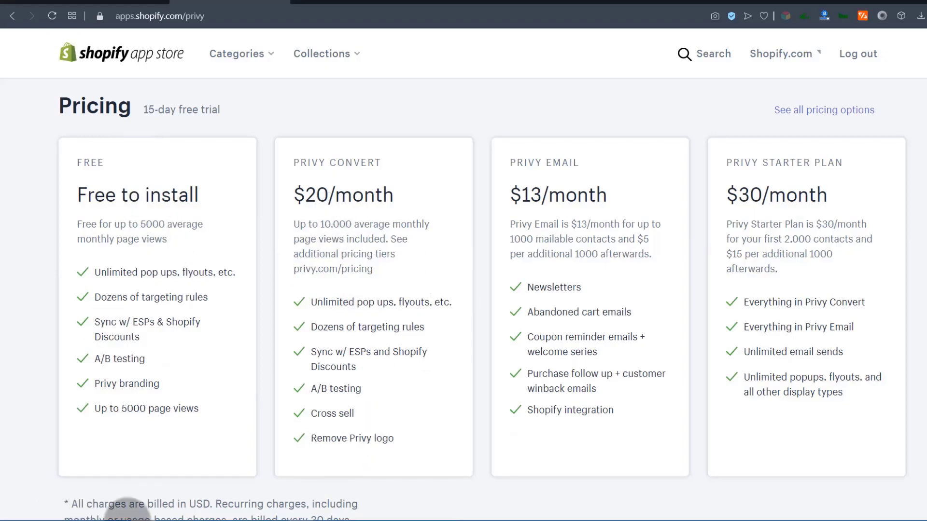
scroll(232, 263, "up", 15)
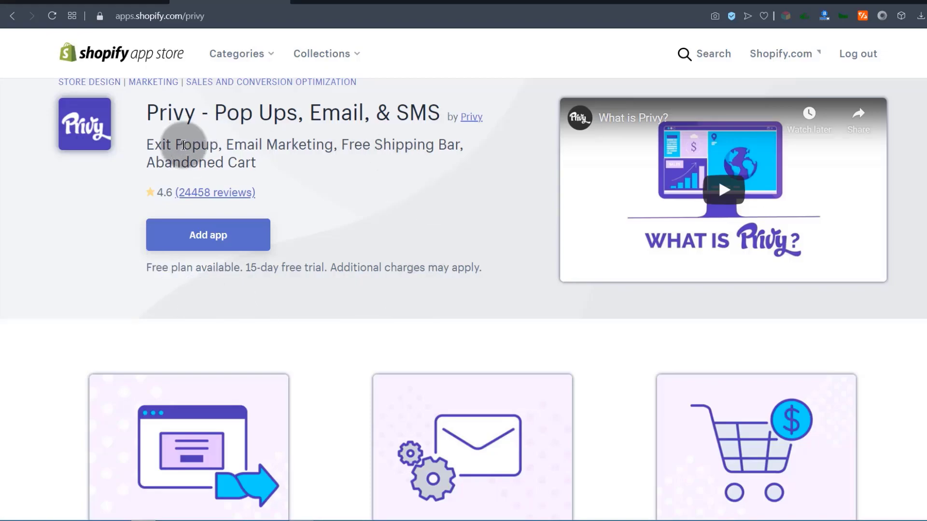
scroll(265, 251, "down", 10)
scroll(265, 248, "down", 10)
scroll(268, 242, "up", 3)
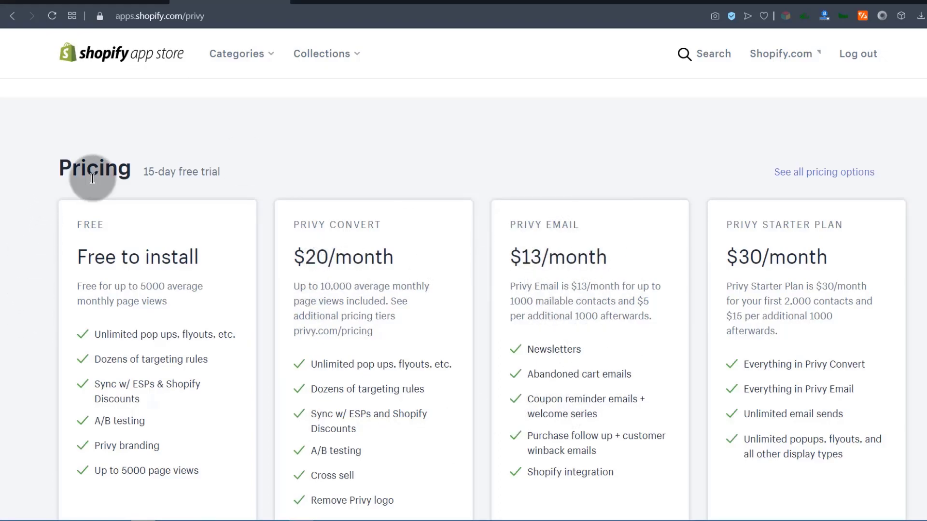
scroll(337, 256, "up", 15)
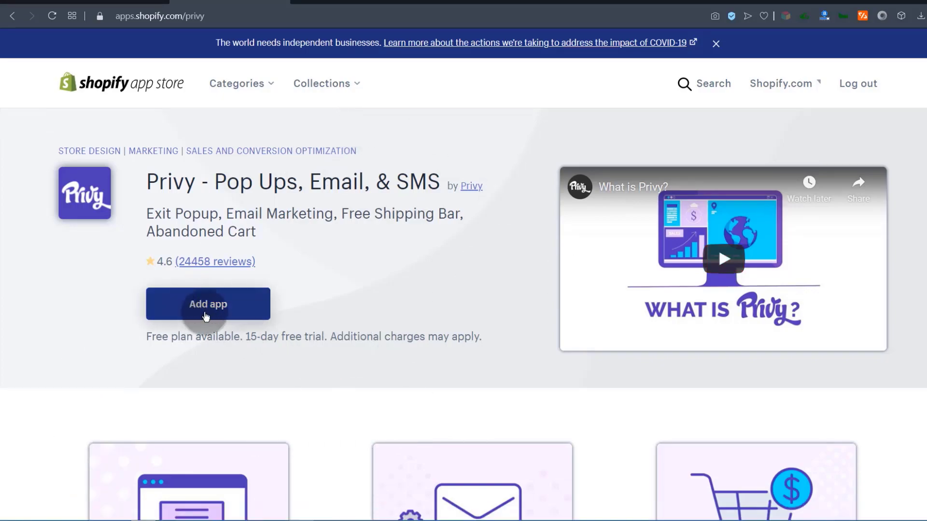
Review Privy's install permission page without installing, then go to the Orders page.
left_click(177, 298)
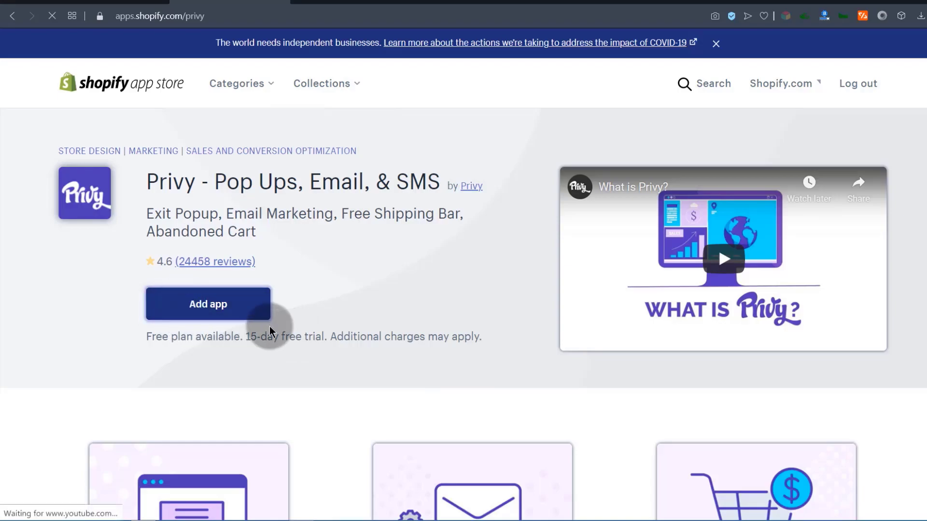
scroll(507, 319, "down", 1)
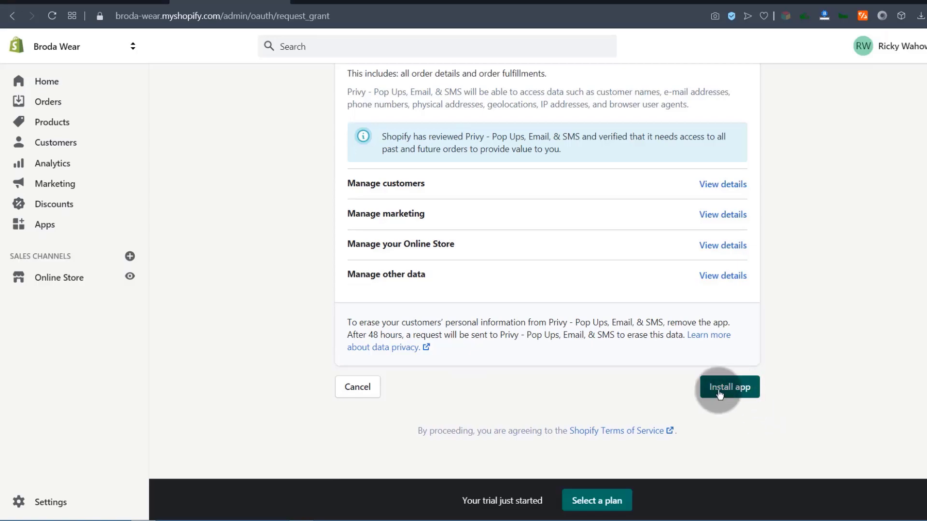
scroll(356, 384, "up", 6)
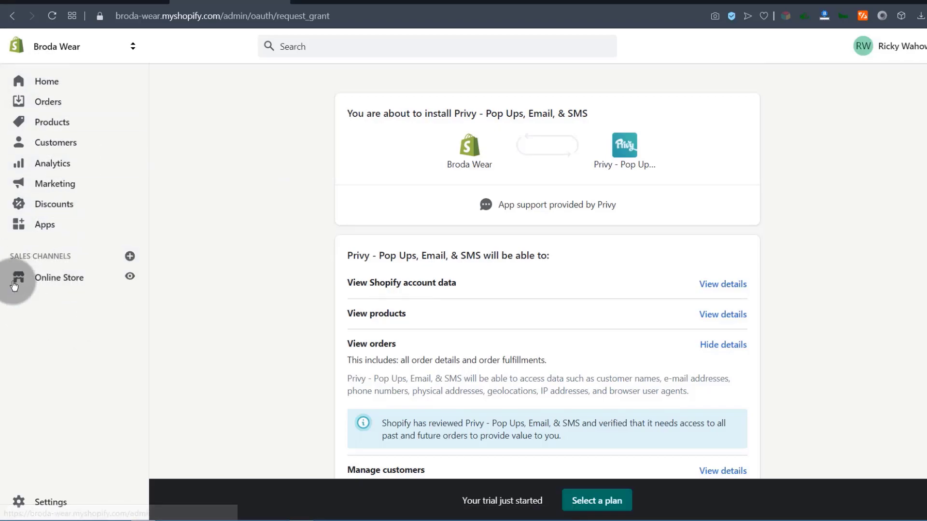
left_click(43, 102)
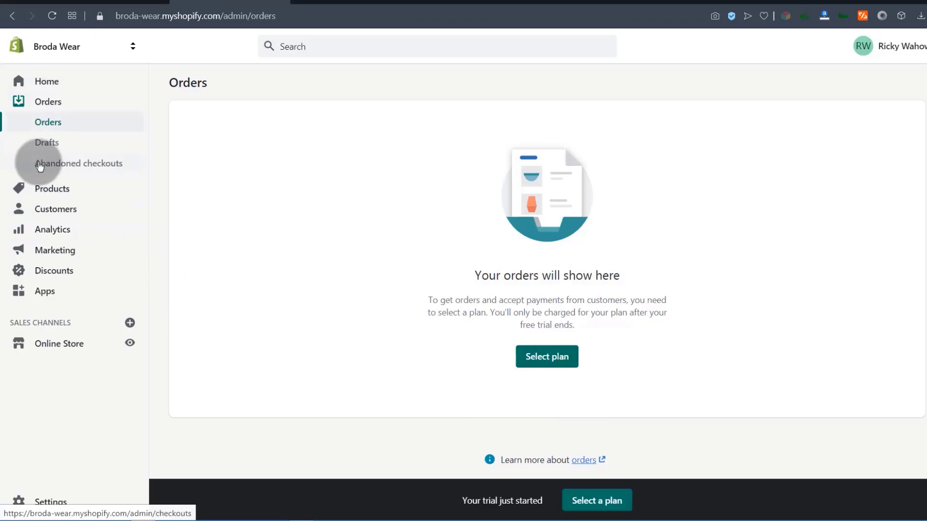
From Abandoned checkouts, copy the store's admin address from the address bar.
left_click(61, 167)
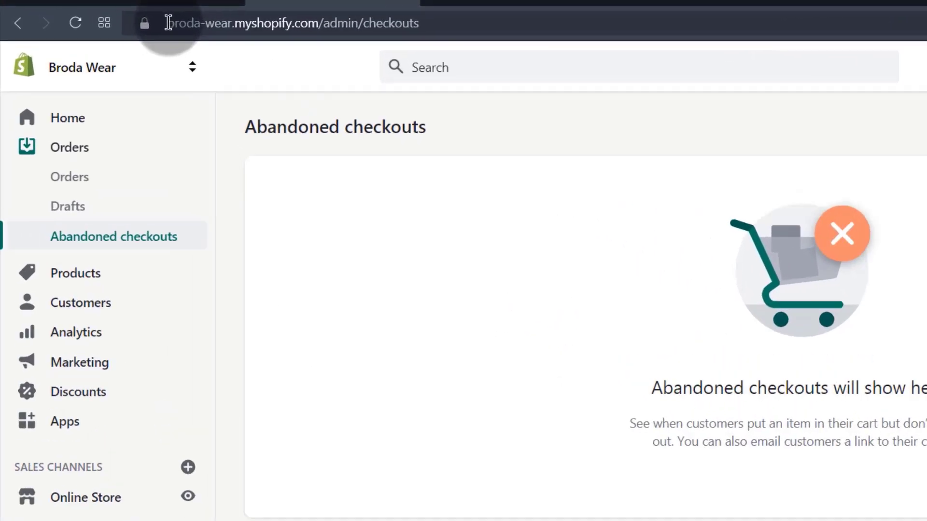
left_click_drag(168, 22, 363, 16)
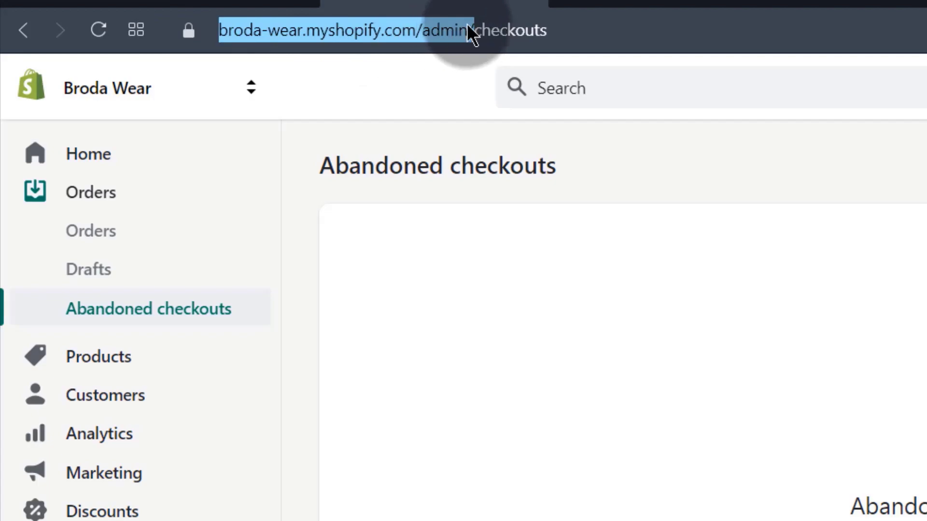
right_click(377, 27)
left_click(438, 116)
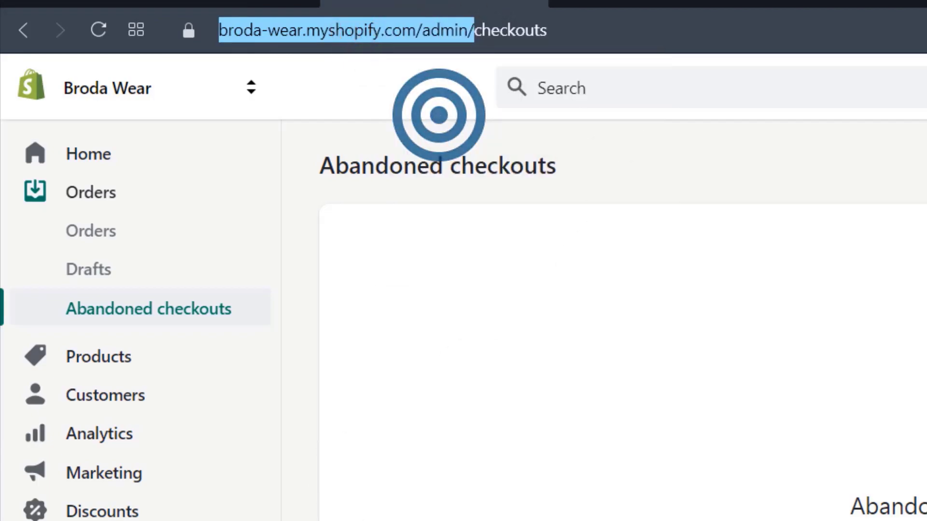
Paste and load the admin address in a new private browsing window.
left_click(48, 7)
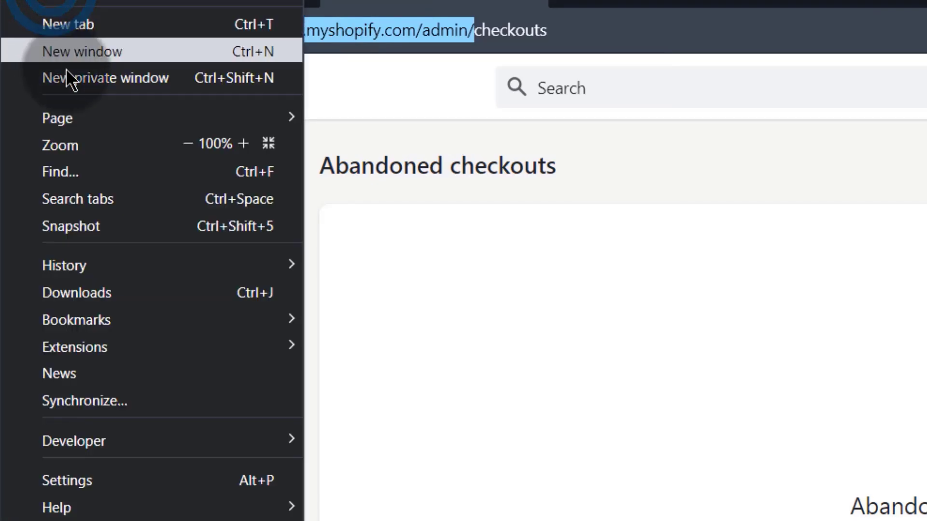
left_click(71, 80)
right_click(290, 28)
left_click(402, 173)
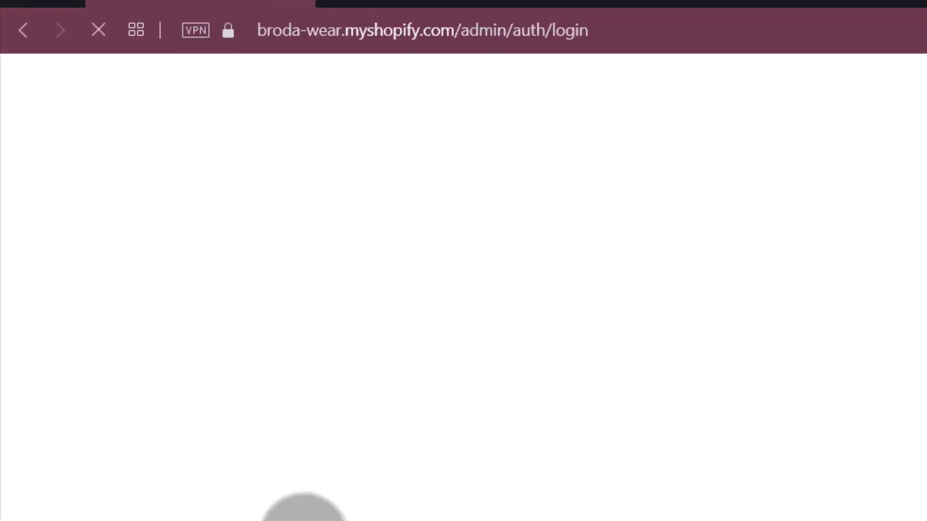
Preview the Brodas Wear live storefront, then return to the admin Home page.
double_click(302, 33)
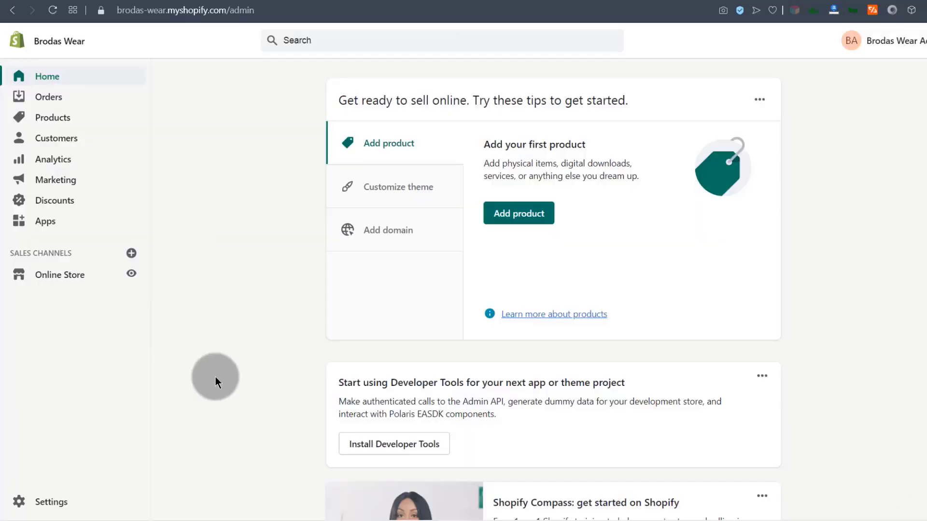
left_click(194, 188)
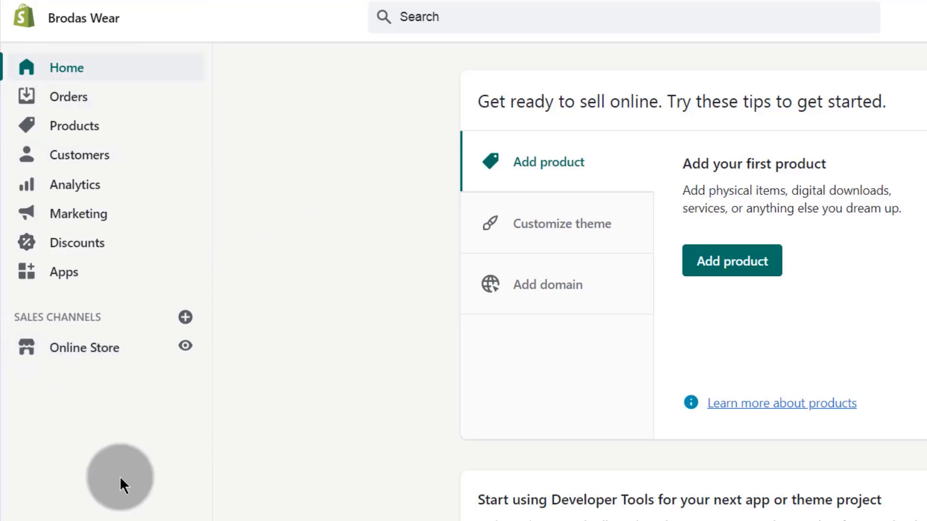
left_click(185, 349)
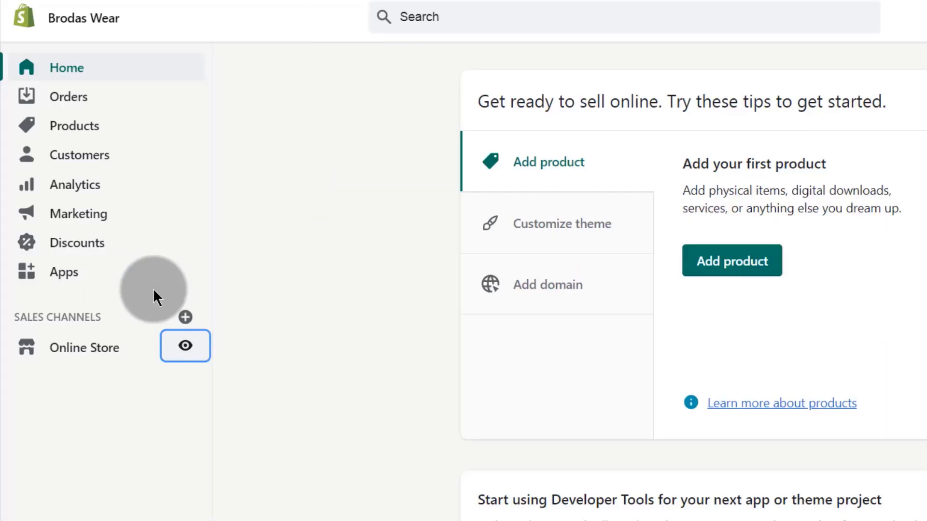
left_click(289, 351)
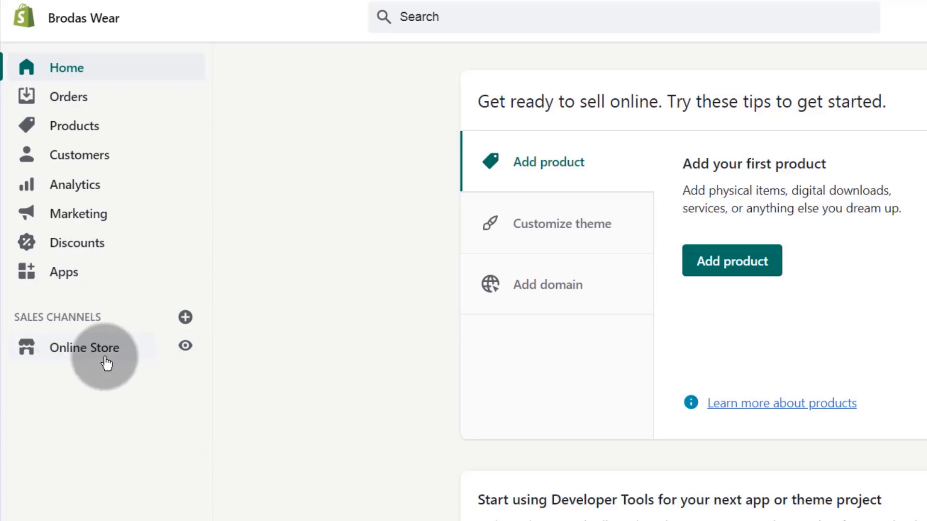
Change the storefront access password in Online Store Preferences and save it.
left_click(83, 352)
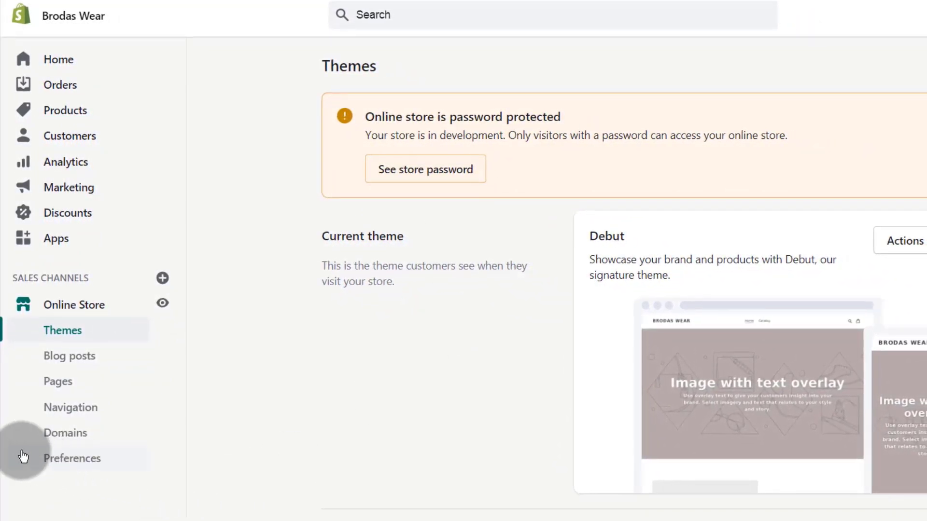
left_click(85, 464)
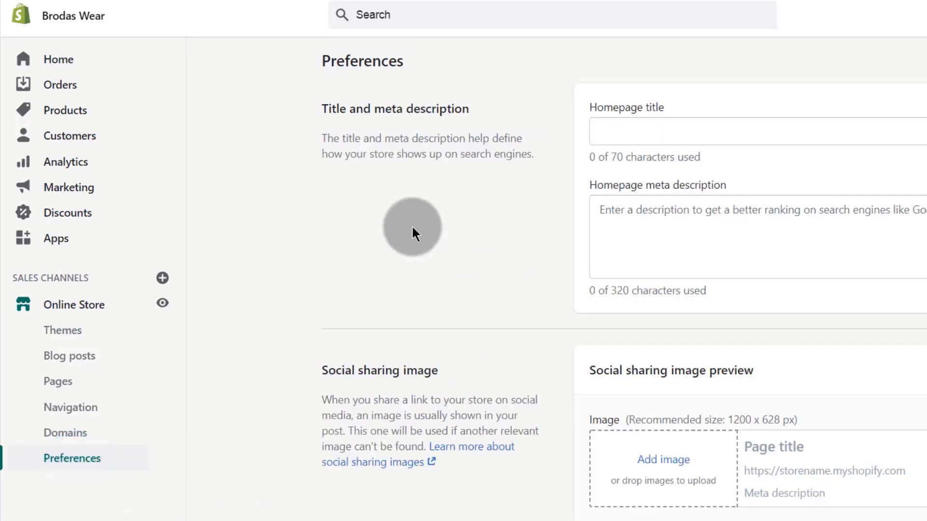
scroll(637, 270, "down", 10)
scroll(473, 288, "down", 13)
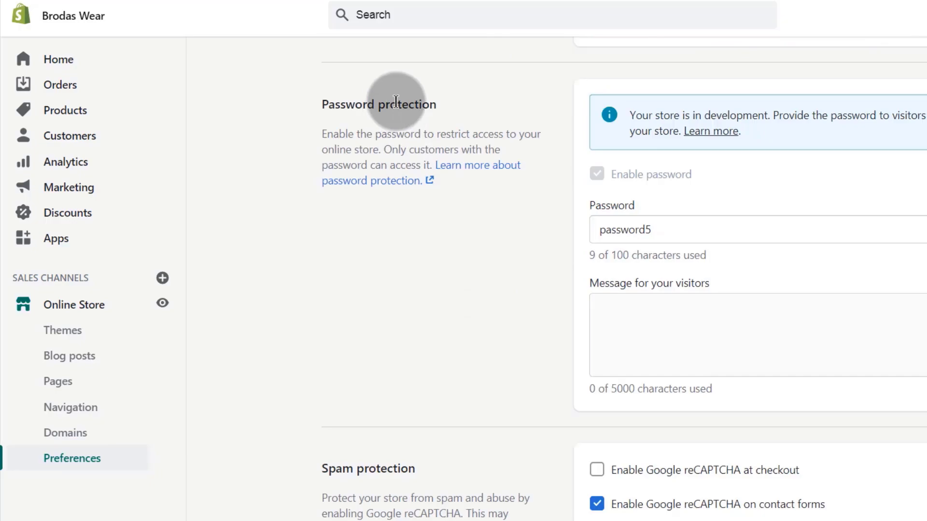
left_click(666, 227)
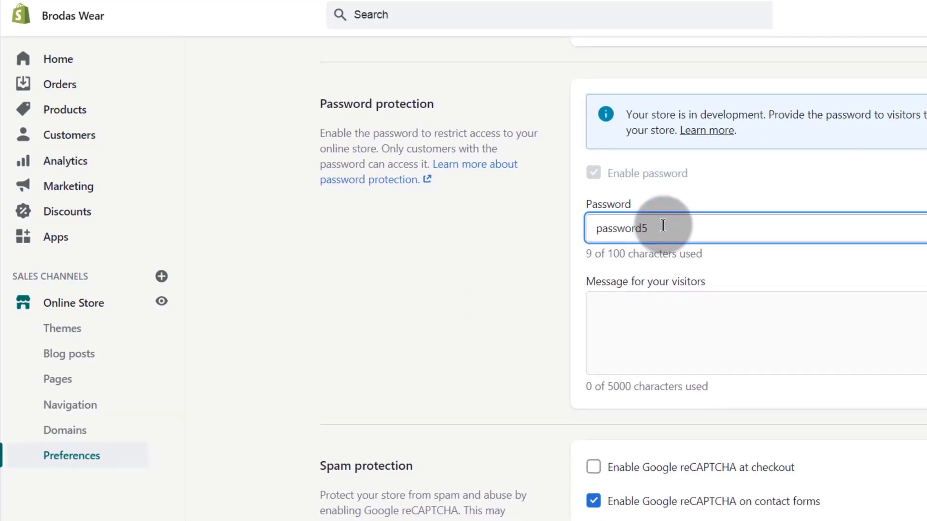
type("5")
left_click(869, 15)
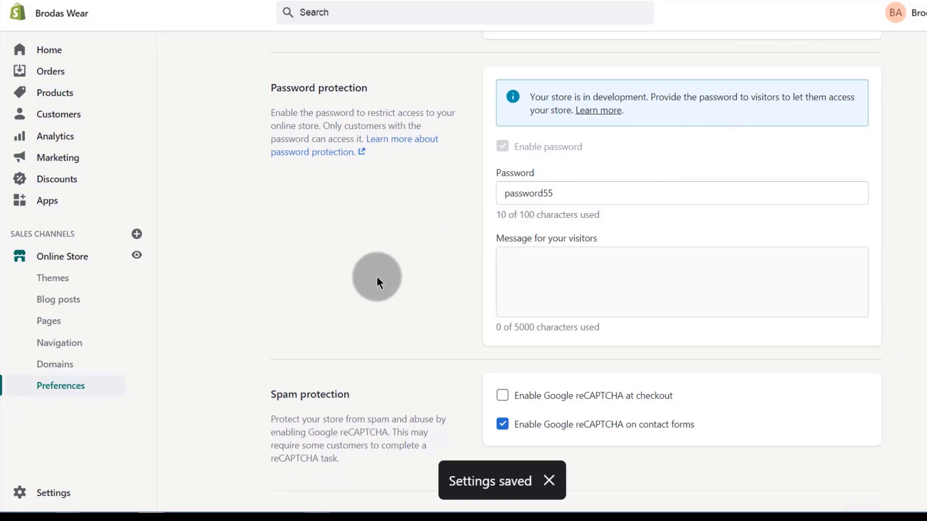
double_click(503, 193)
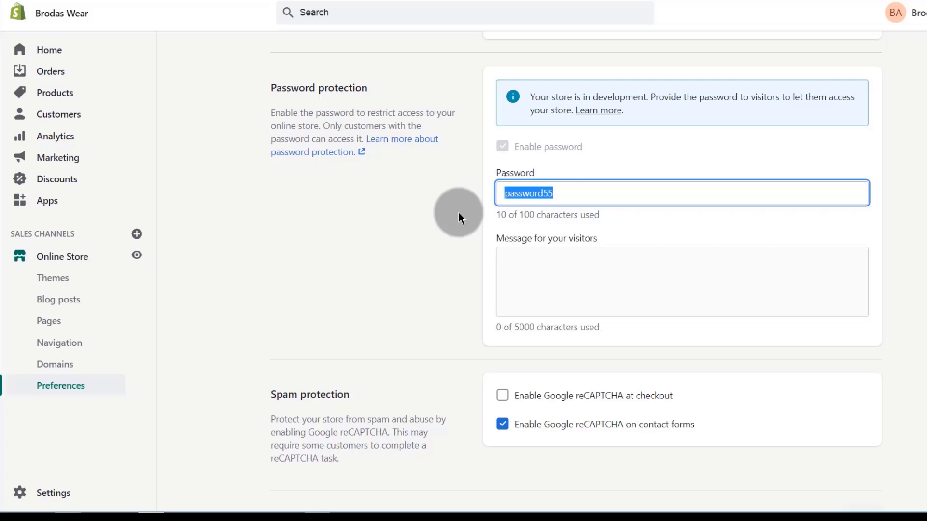
left_click(225, 256)
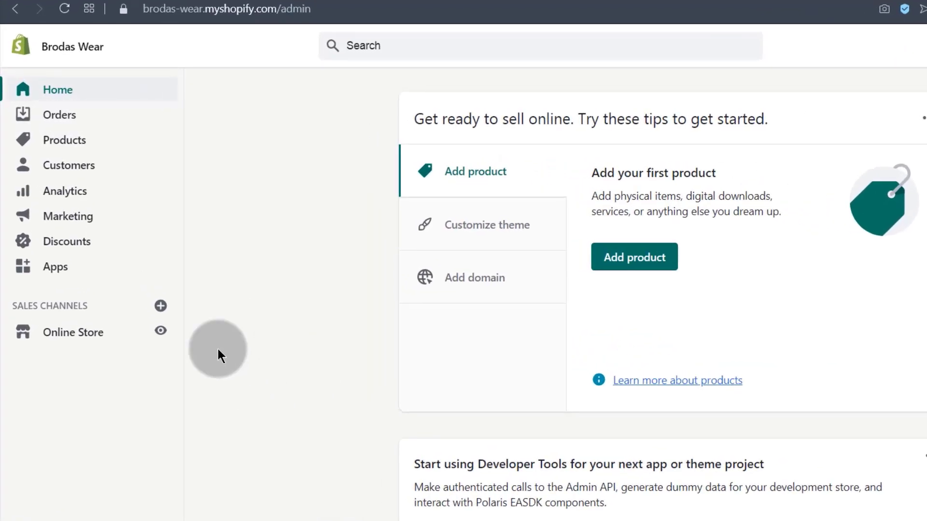
Visit the empty Products page, then open the Apps page in a new browser tab.
left_click(66, 142)
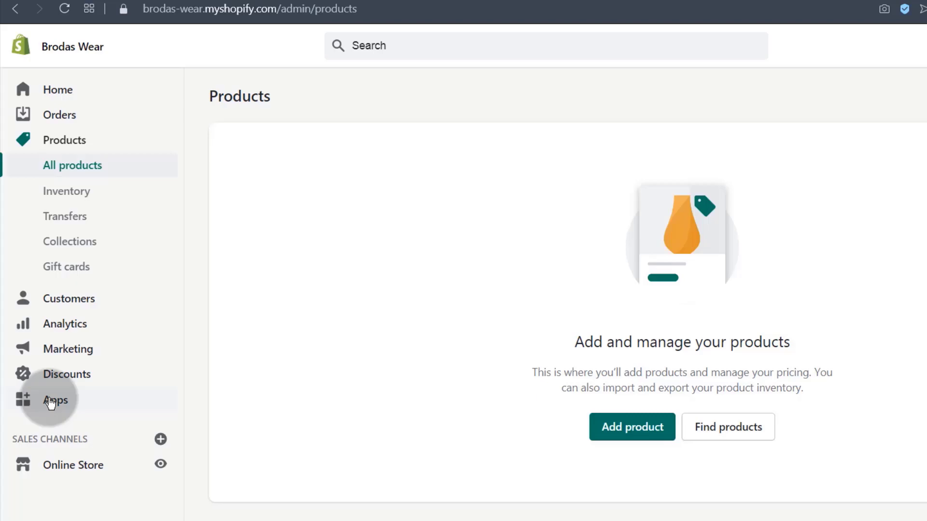
right_click(56, 400)
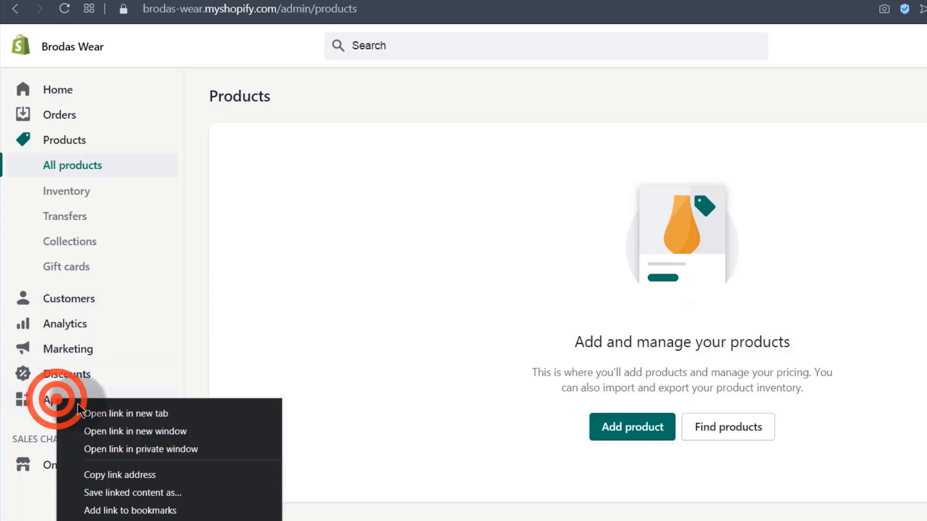
left_click(108, 413)
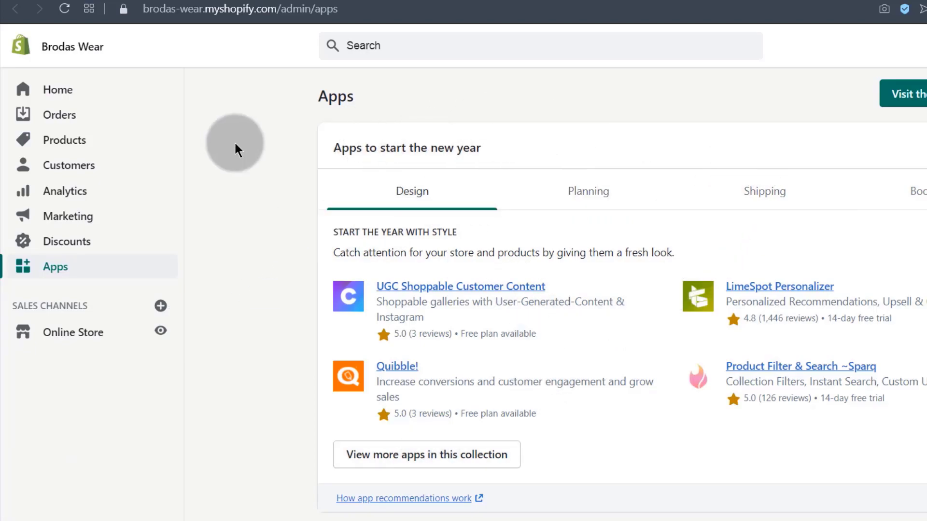
Search the admin for 'oberlo' and open the Oberlo Dropshipping App listing.
left_click(375, 45)
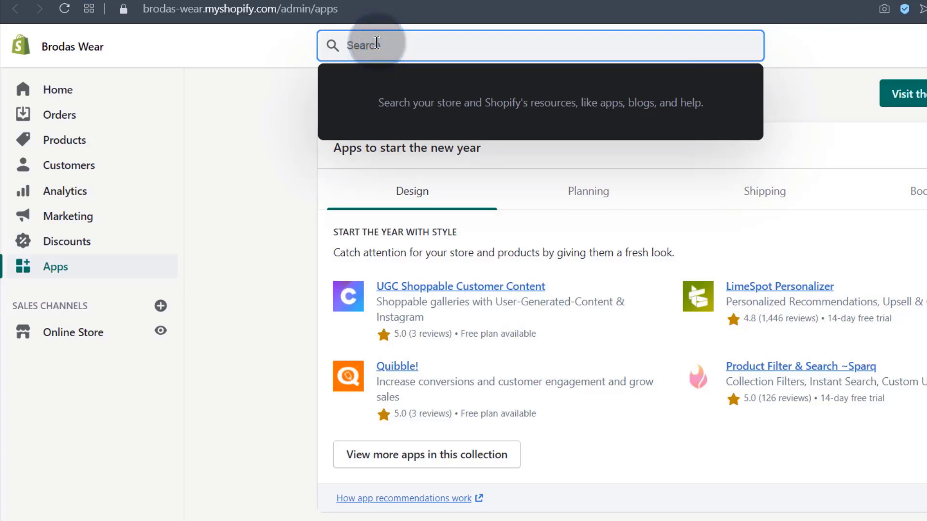
type("oberlo")
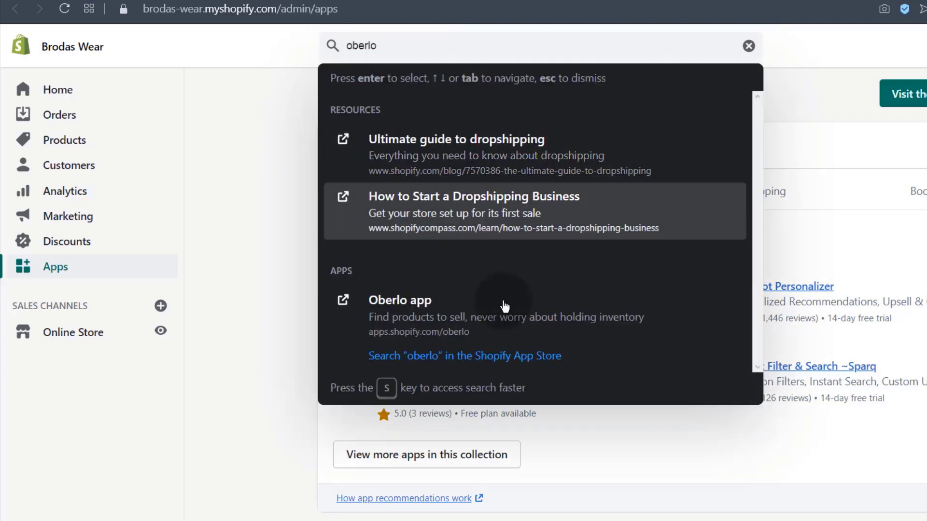
left_click(404, 311)
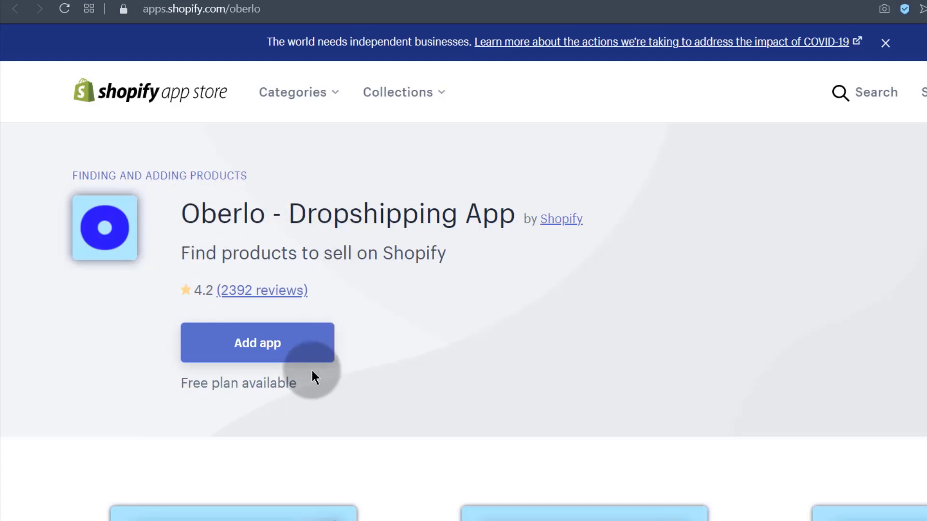
Browse the Oberlo listing's details and plans, highlighting part of the app title.
scroll(251, 394, "down", 15)
scroll(253, 381, "down", 14)
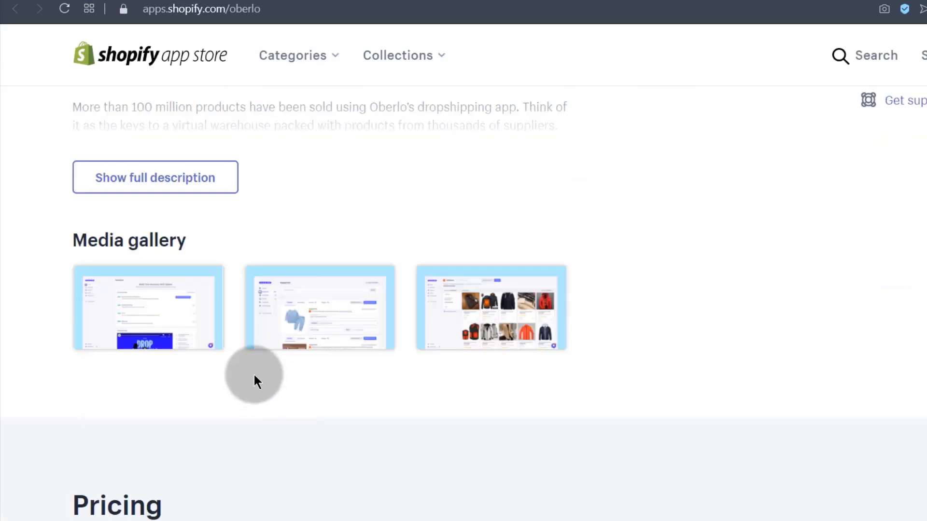
scroll(254, 381, "up", 4)
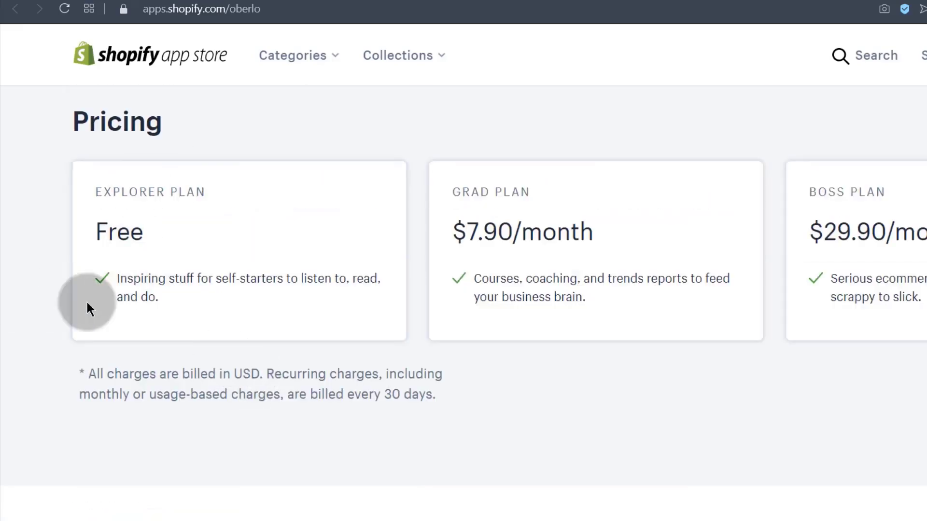
scroll(222, 377, "up", 3)
scroll(251, 425, "down", 12)
scroll(244, 407, "down", 5)
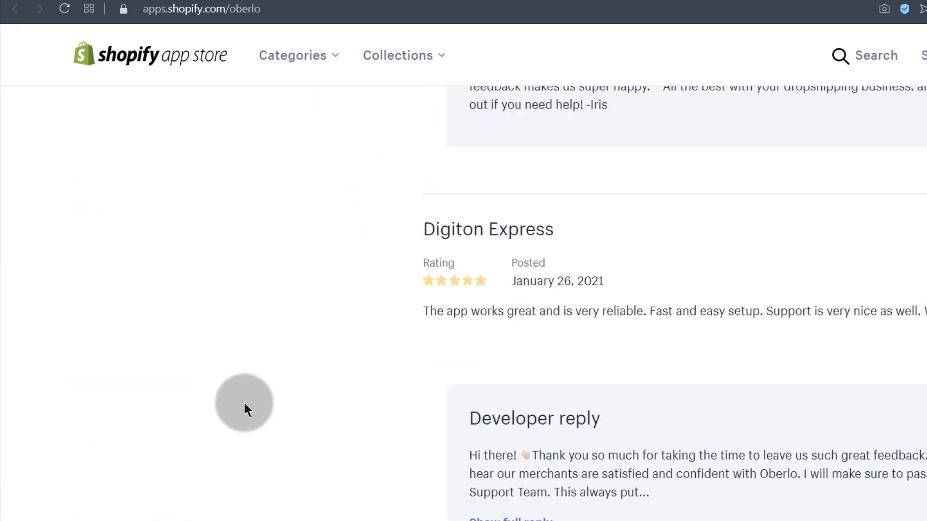
scroll(288, 393, "up", 15)
scroll(287, 395, "up", 10)
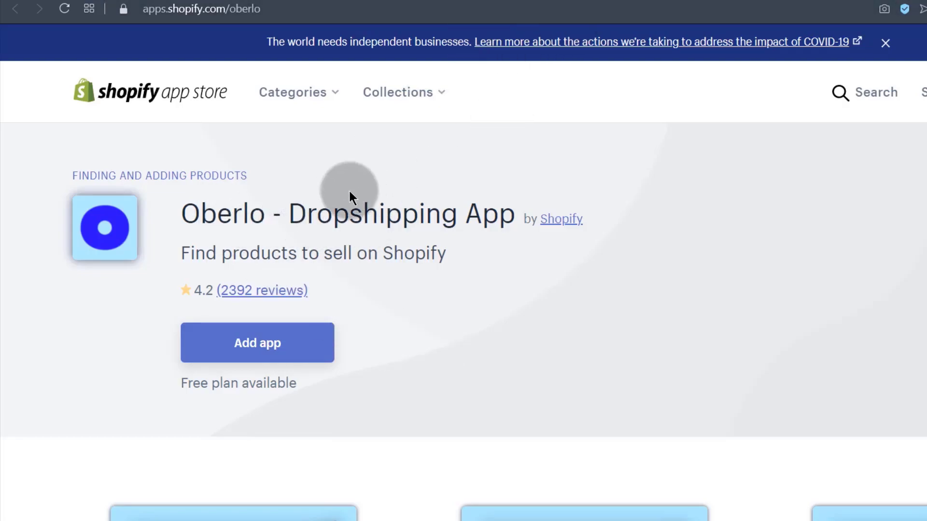
left_click_drag(288, 211, 477, 215)
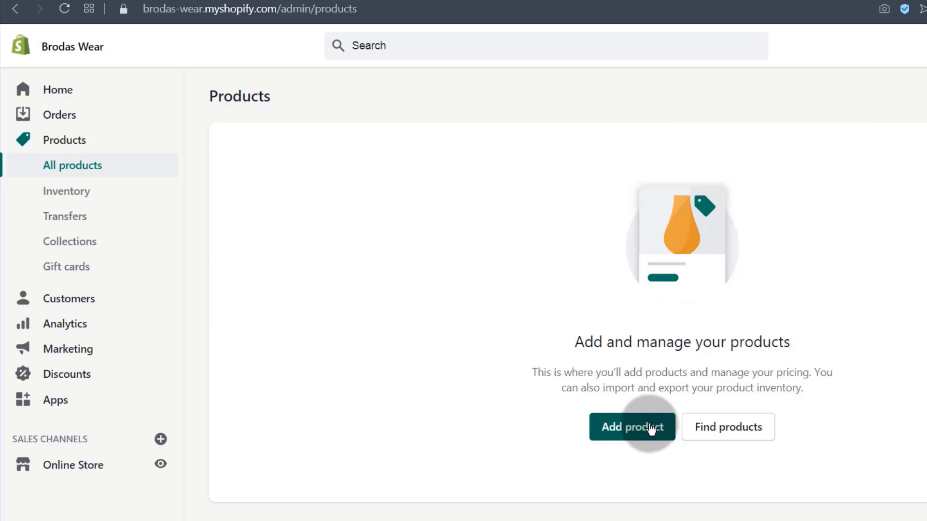
Open the Shopify Blog article on 12 dropshipping apps in a new tab, browse it, then return to the admin.
left_click(719, 435)
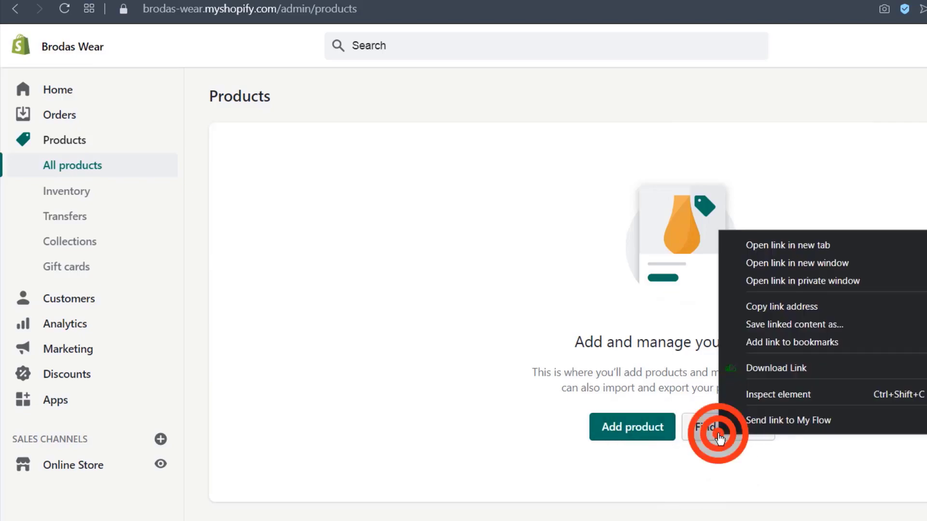
left_click(772, 247)
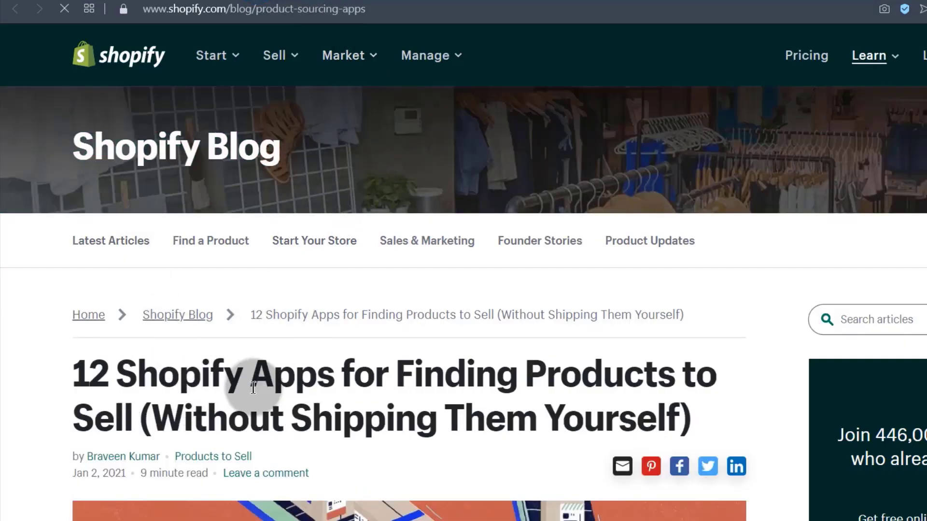
scroll(255, 379, "down", 20)
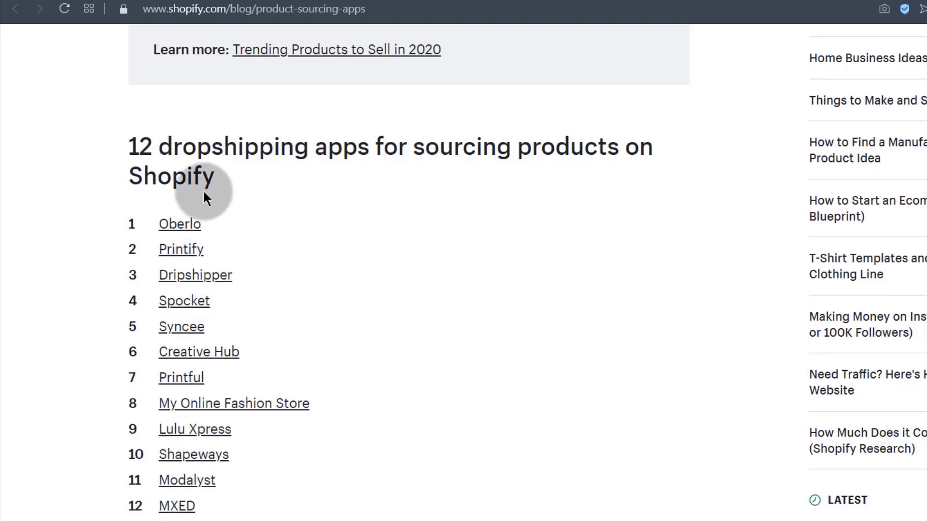
scroll(325, 345, "down", 20)
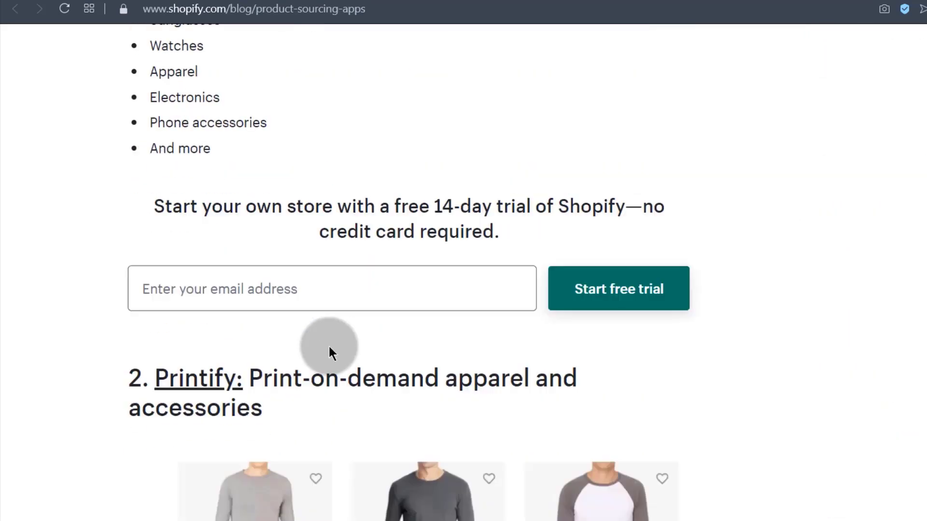
scroll(331, 352, "up", 10)
scroll(265, 381, "up", 15)
scroll(248, 476, "down", 6)
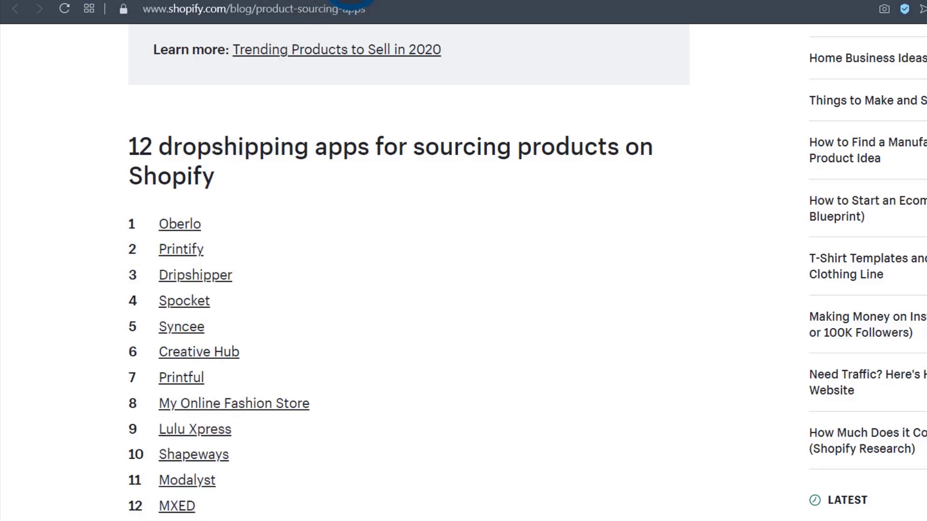
left_click(352, 1)
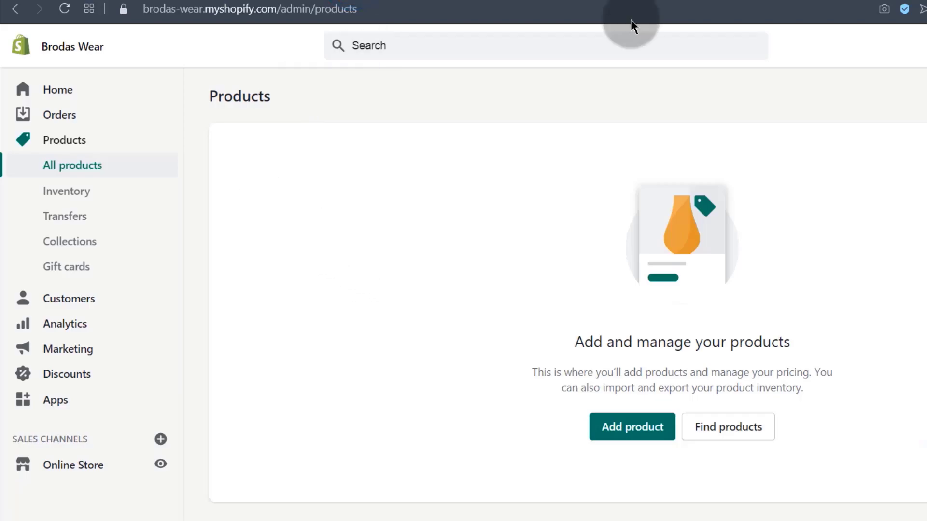
Start a new product and review the product samples document and image folder.
left_click(626, 431)
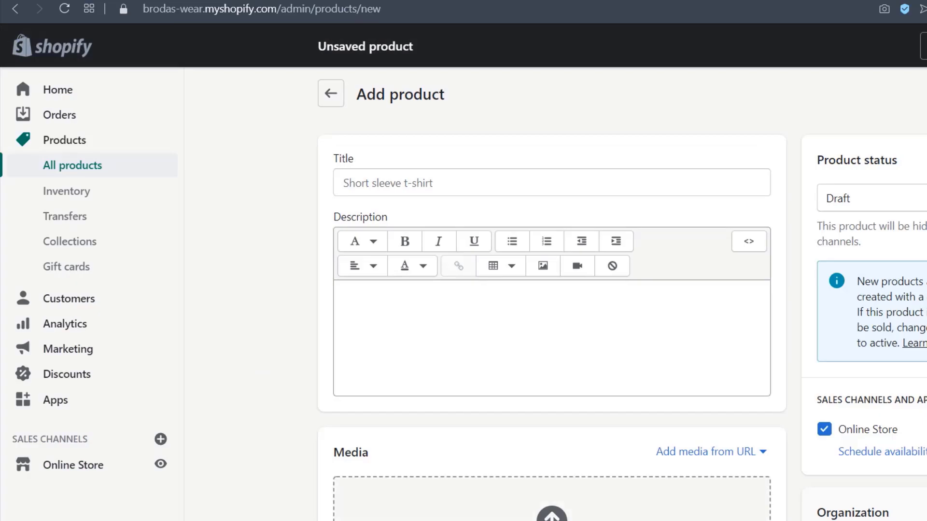
key("alt+Tab")
scroll(533, 314, "down", 15)
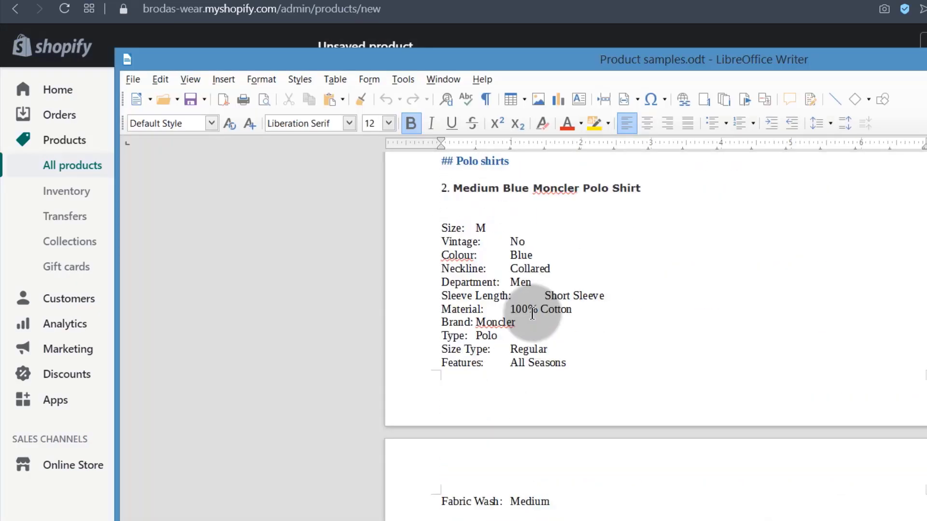
scroll(534, 313, "up", 15)
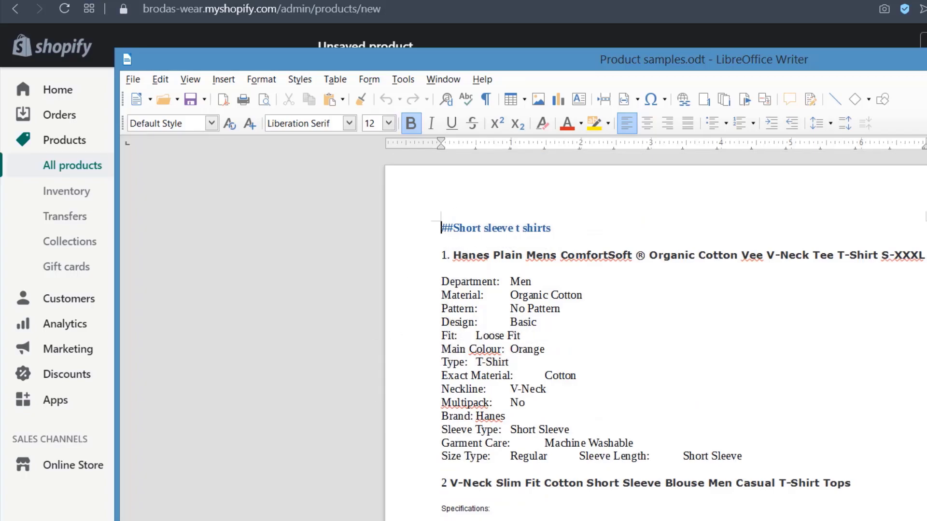
key("alt+Tab")
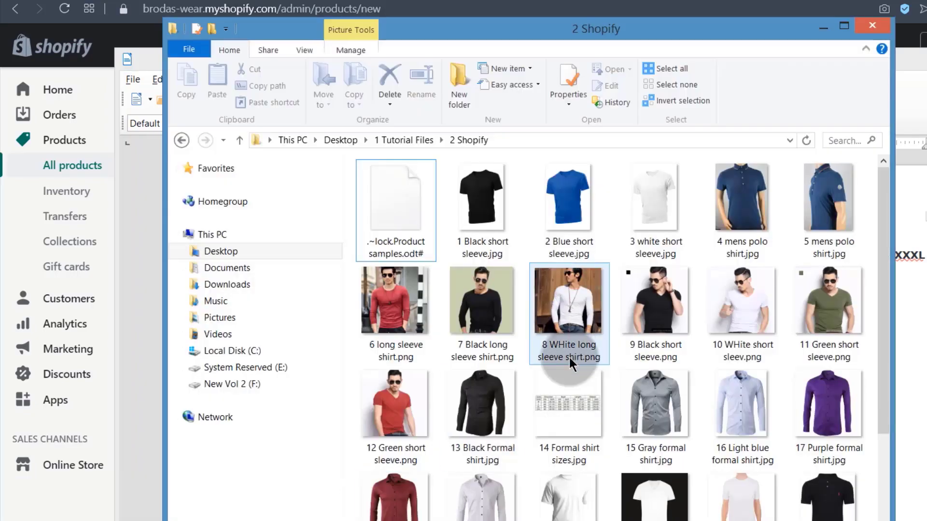
scroll(545, 309, "down", 3)
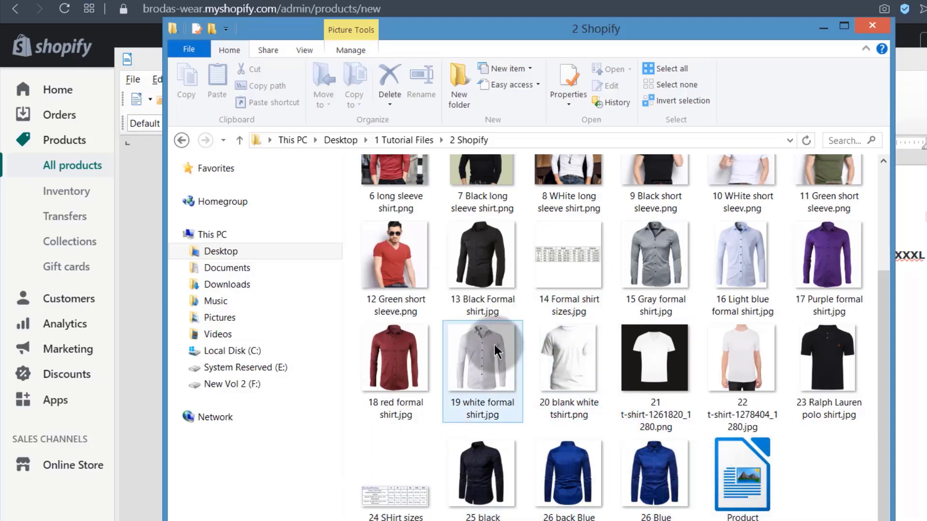
scroll(600, 345, "up", 3)
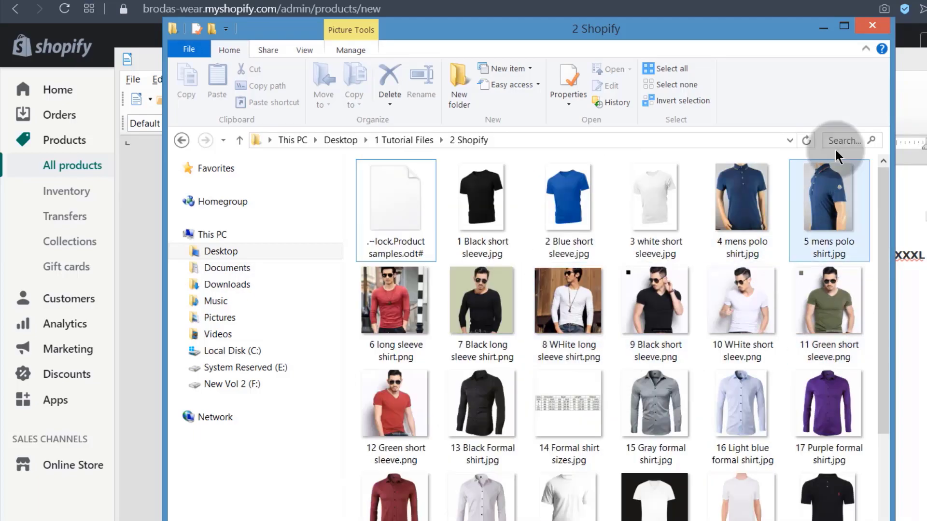
left_click(824, 28)
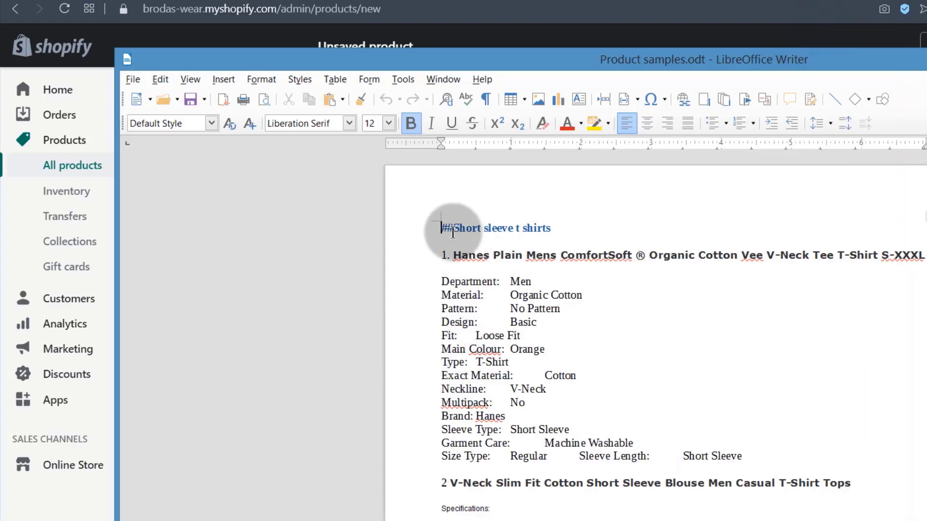
Find item 1 under Short sleeve t shirts in the Writer document and select its name.
left_click_drag(442, 227, 575, 225)
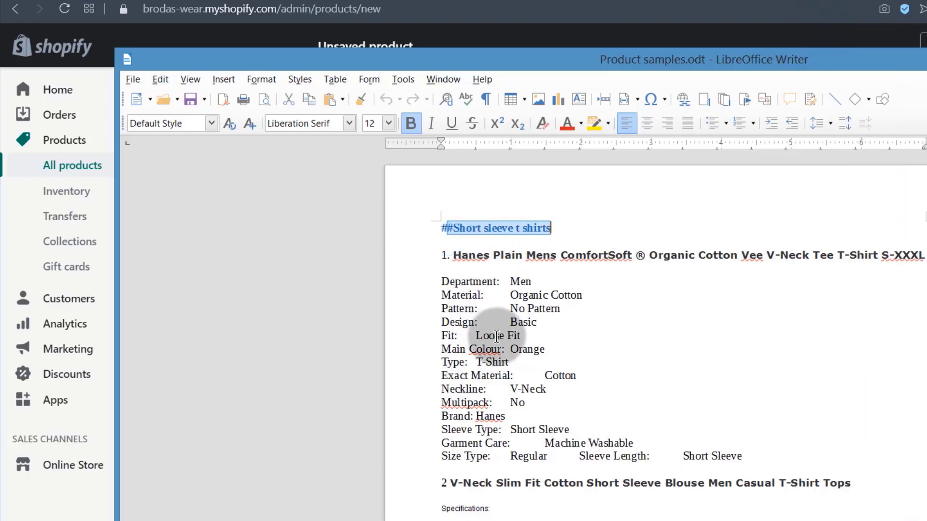
scroll(502, 353, "down", 3)
scroll(507, 356, "down", 2)
left_click(471, 360)
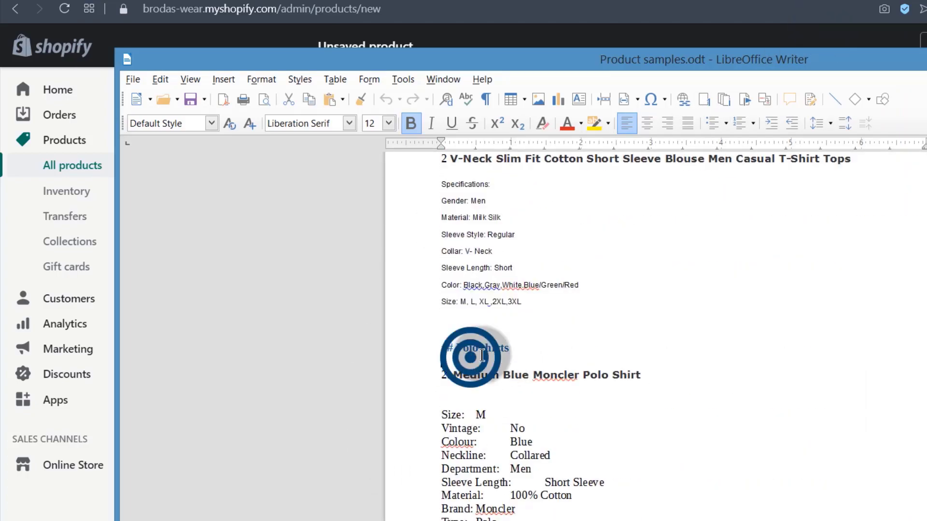
scroll(575, 397, "down", 3)
scroll(574, 398, "down", 7)
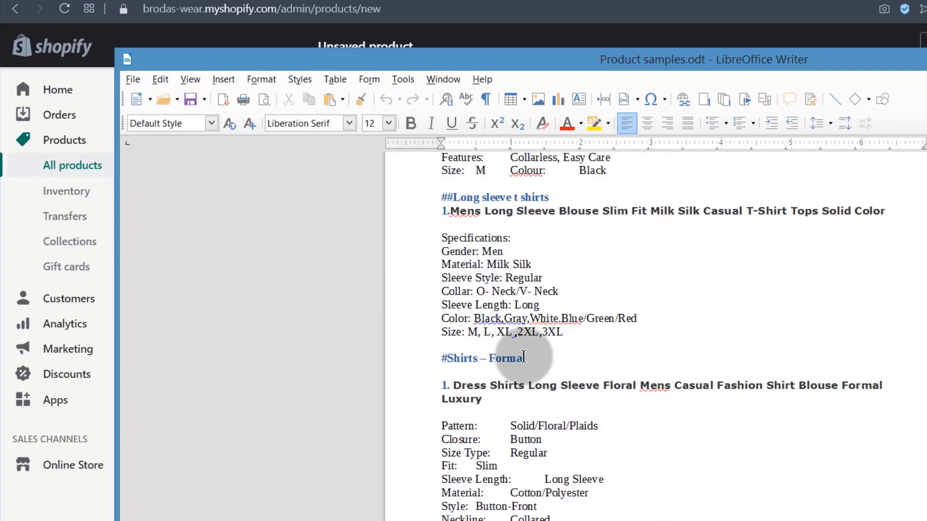
scroll(540, 433, "up", 15)
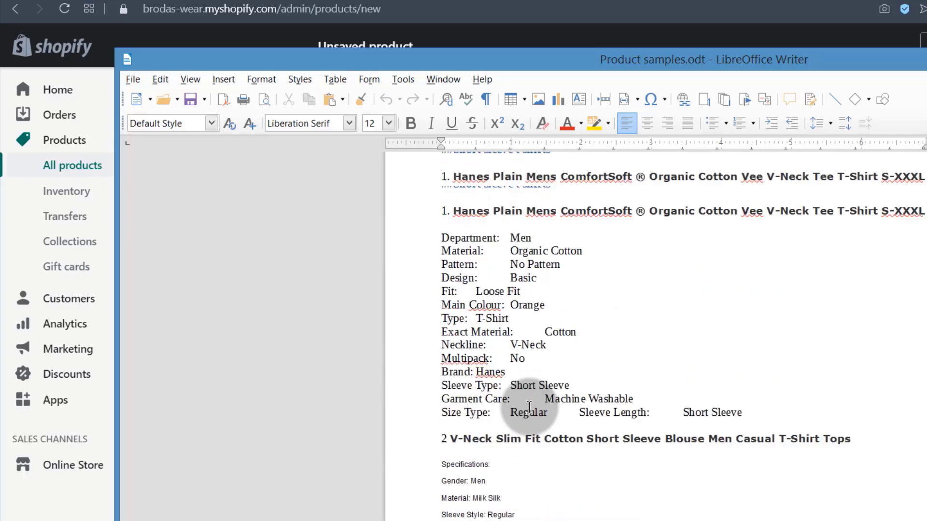
left_click_drag(558, 224, 441, 225)
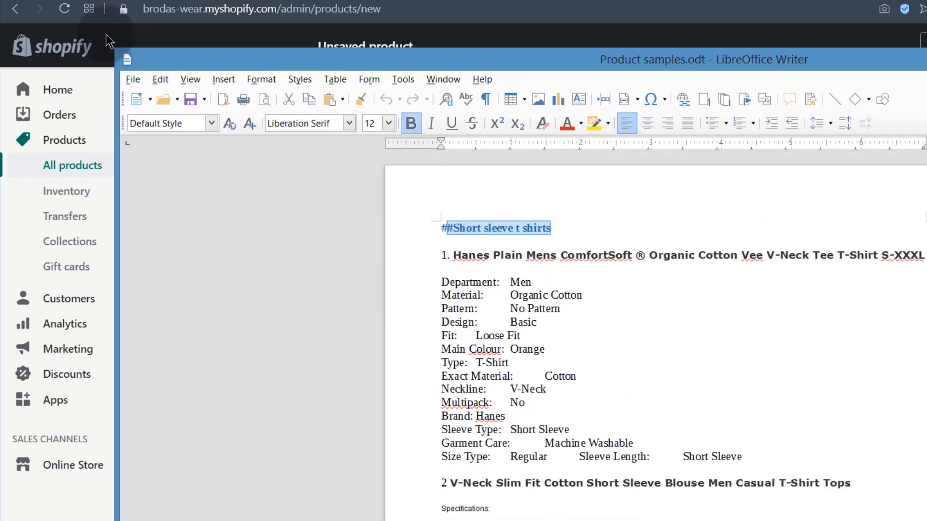
left_click(125, 1)
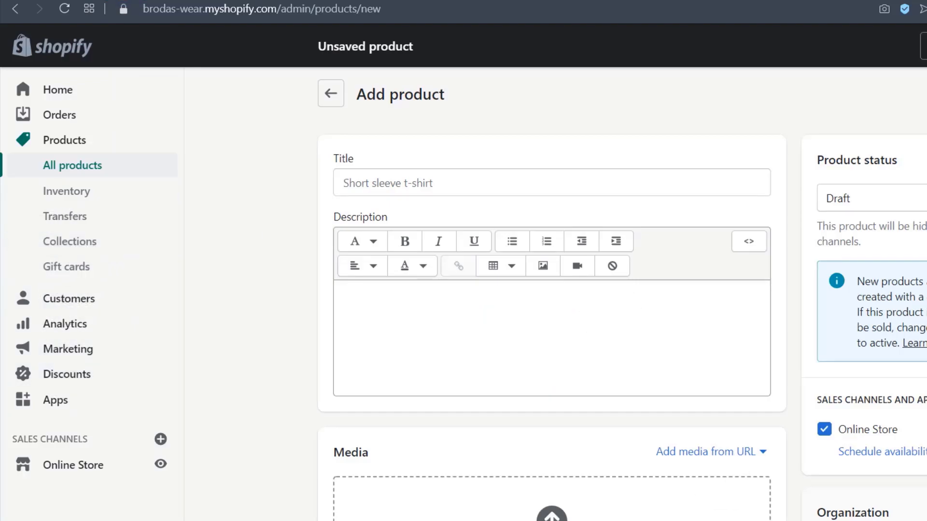
key("alt+Tab")
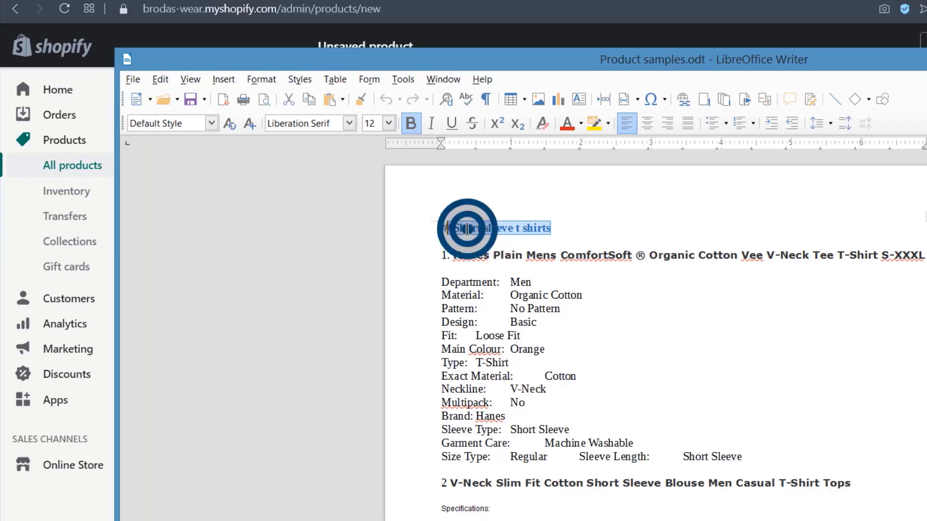
left_click_drag(453, 228, 558, 233)
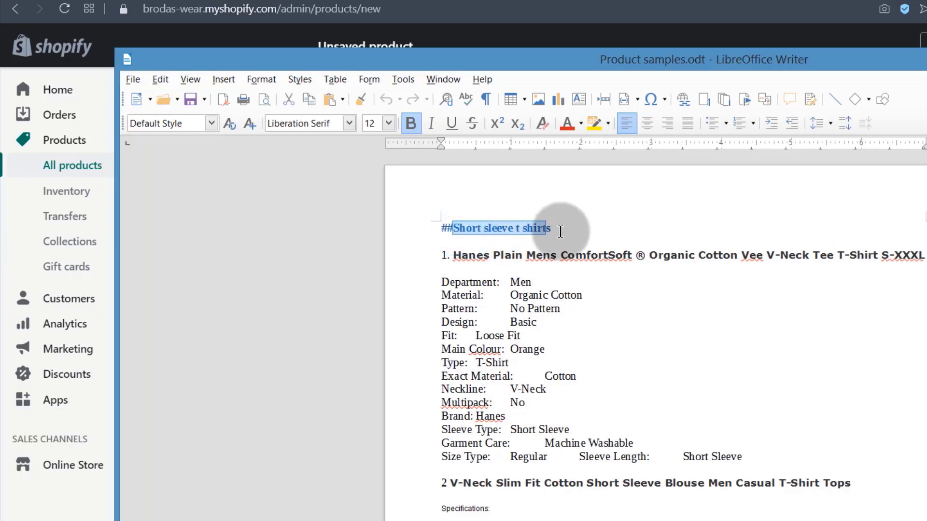
left_click(440, 268)
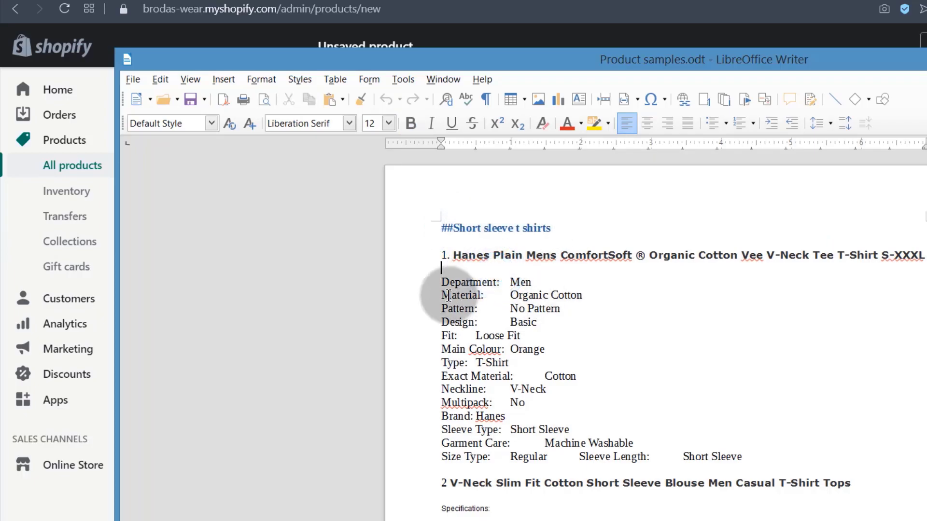
left_click(459, 251)
left_click_drag(454, 255, 925, 259)
key("ctrl+c")
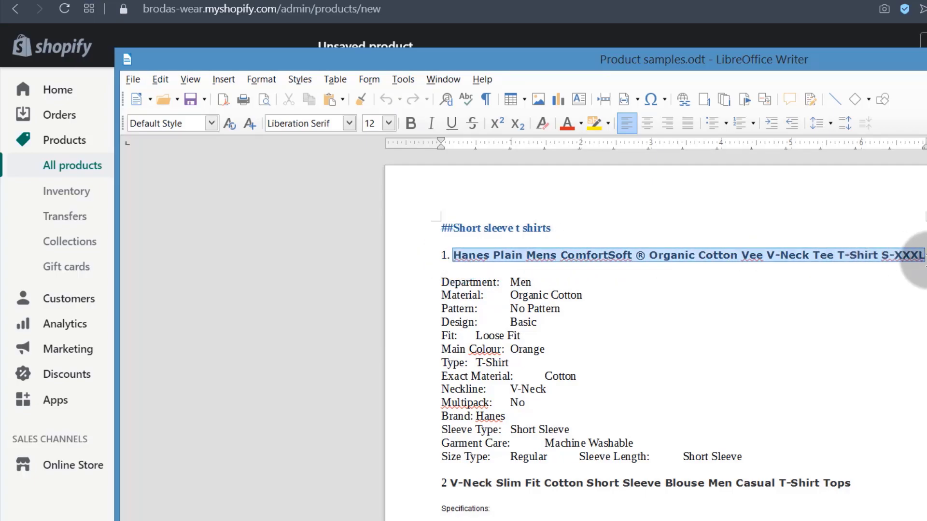
Paste the name into Title, reordering it to 'Hanes Plain Mens Comfort T-Shirt Soft Cotton V-Neck Tee'.
key("alt+Tab")
left_click(371, 182)
right_click(372, 182)
left_click(424, 276)
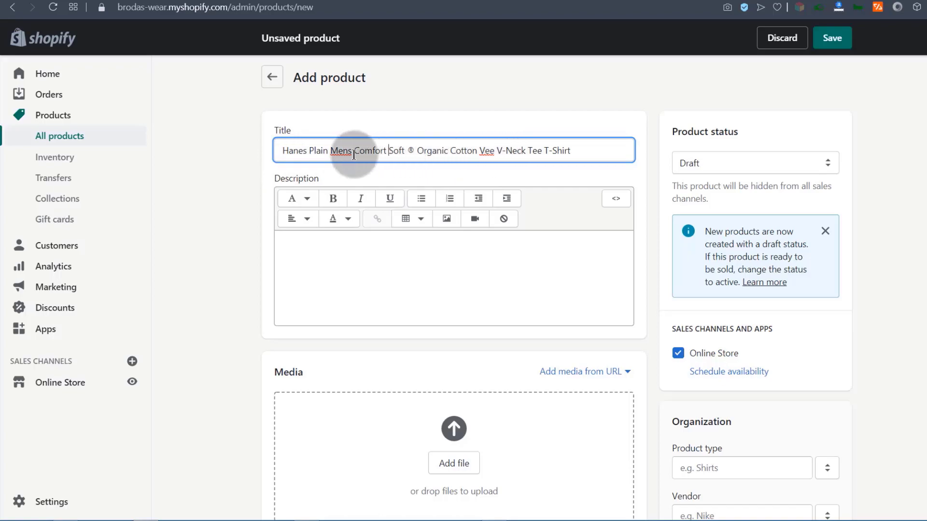
left_click_drag(300, 147, 380, 150)
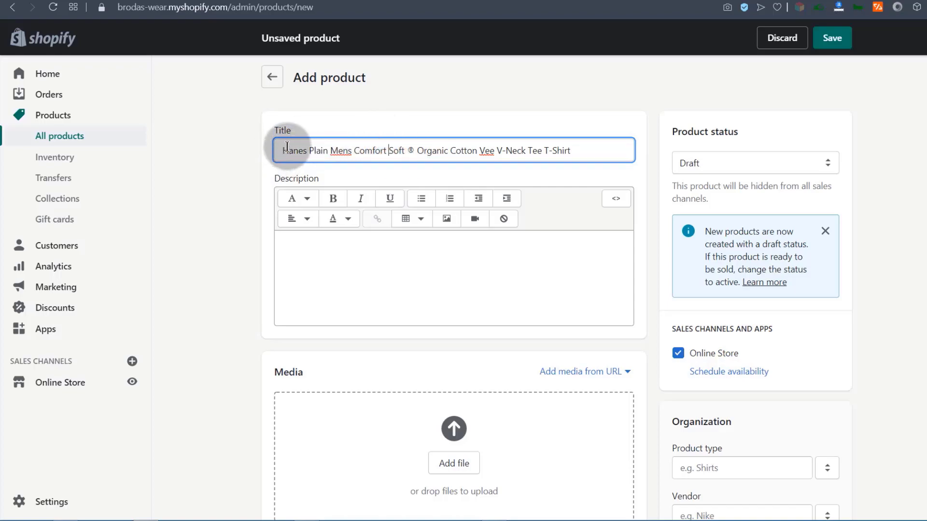
left_click_drag(543, 150, 389, 150)
key("BackSpace")
left_click(429, 147)
key("ctrl+z")
Copy item 1's specifications, Department through Short Sleeve, from the Writer document.
scroll(387, 203, "down", 1)
left_click(319, 242)
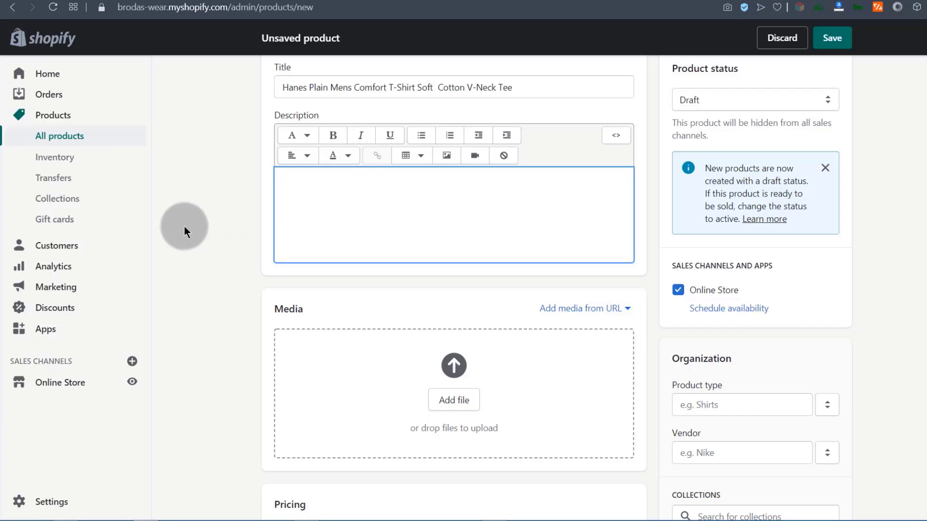
scroll(184, 226, "up", 2)
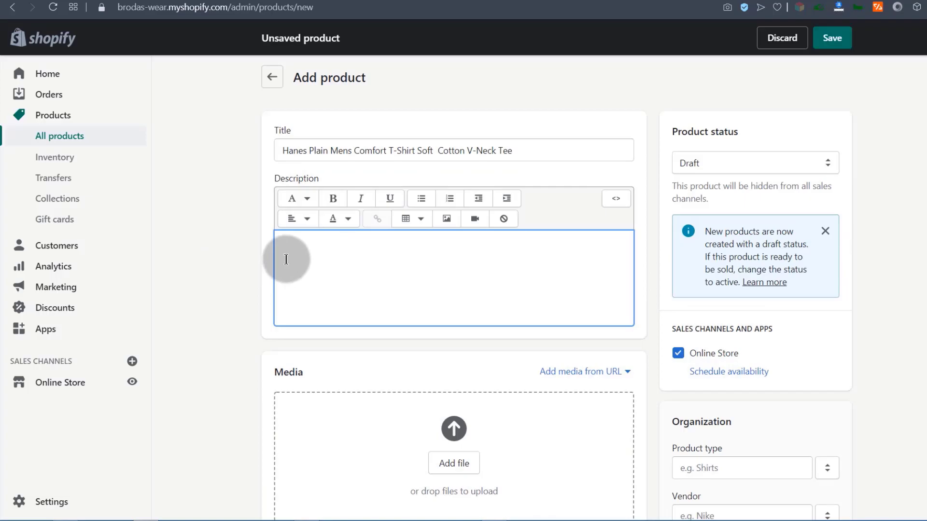
left_click(500, 513)
left_click_drag(363, 233, 610, 375)
key("ctrl+c")
key("alt+Tab")
left_click(301, 243)
Paste the specifications into the Description and format them as a bulleted list.
right_click(301, 247)
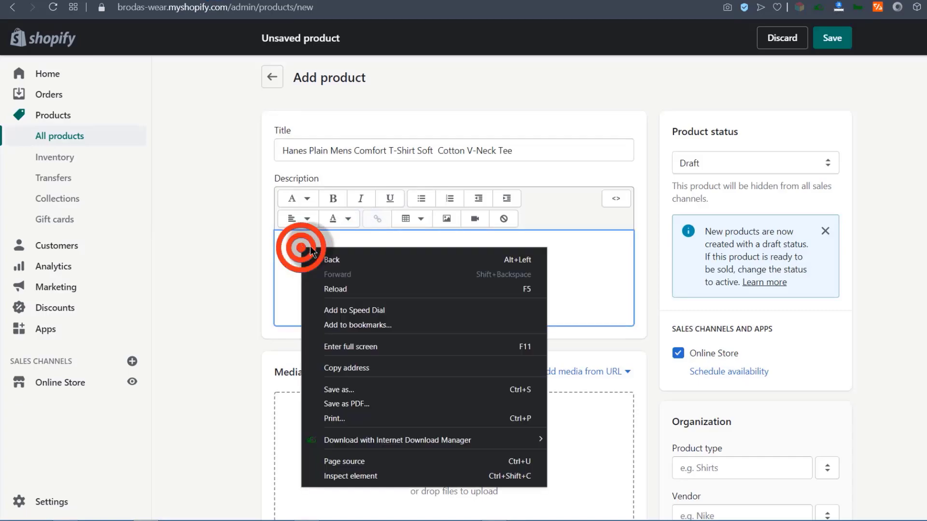
key("Escape")
key("ctrl+v")
scroll(342, 368, "down", 5)
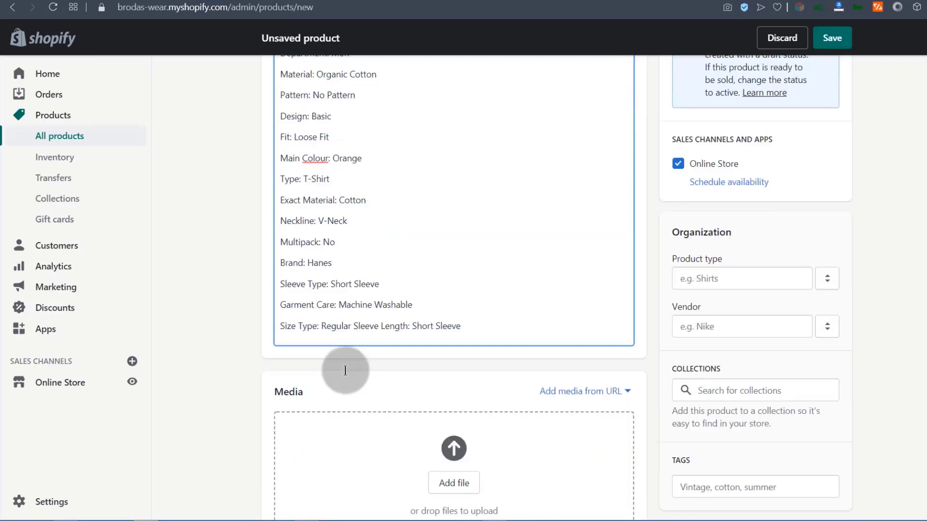
scroll(324, 239, "up", 5)
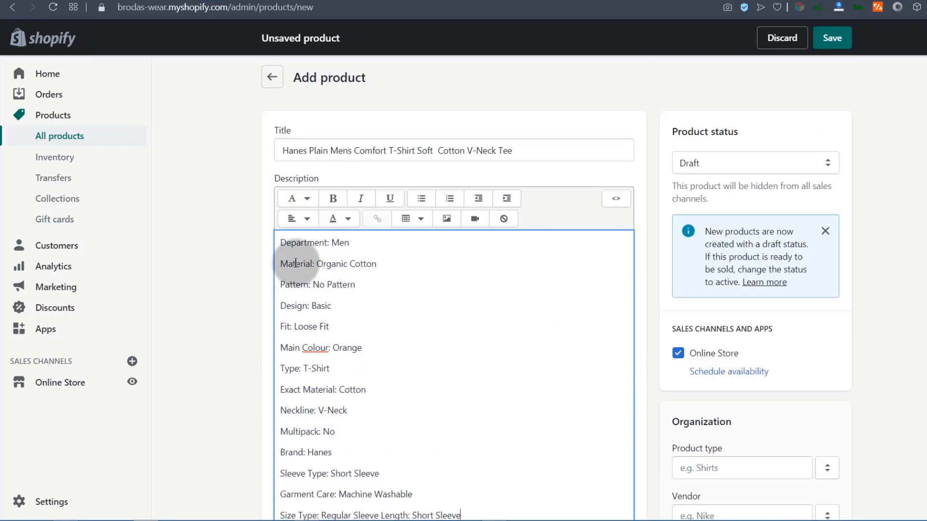
left_click(280, 243)
key("ctrl+a")
scroll(477, 256, "down", 3)
scroll(453, 246, "up", 3)
left_click(422, 190)
left_click(305, 313)
Add a 'Product Features' line above the list styled as Heading 2.
left_click(289, 235)
key("Return")
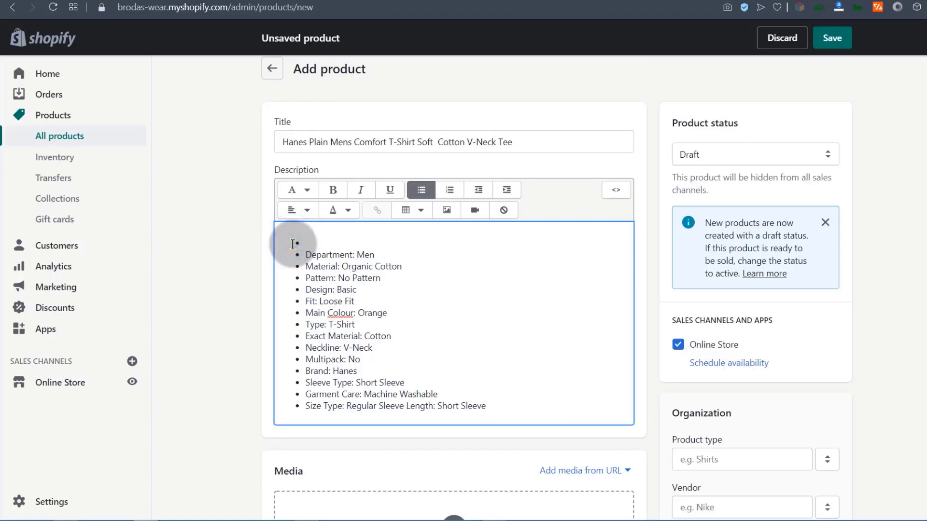
key("BackSpace")
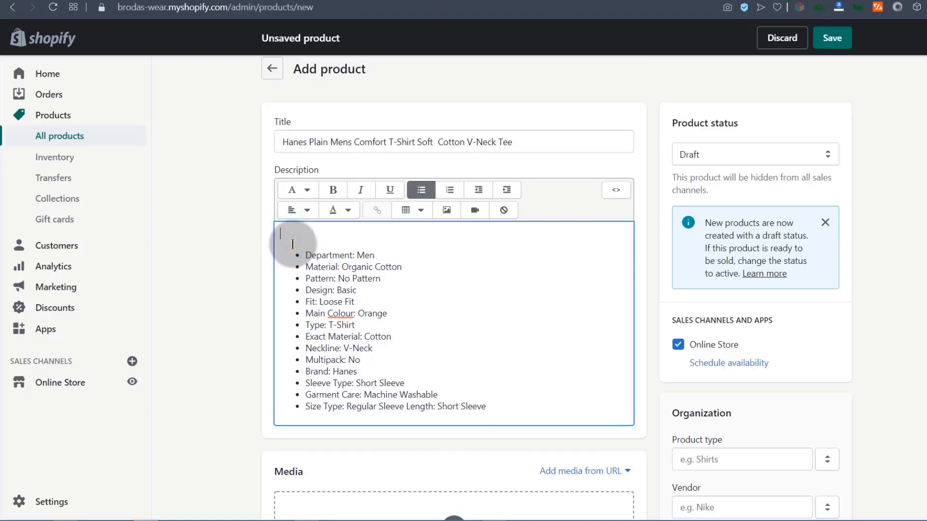
type("Product")
type("Features")
triple_click(310, 234)
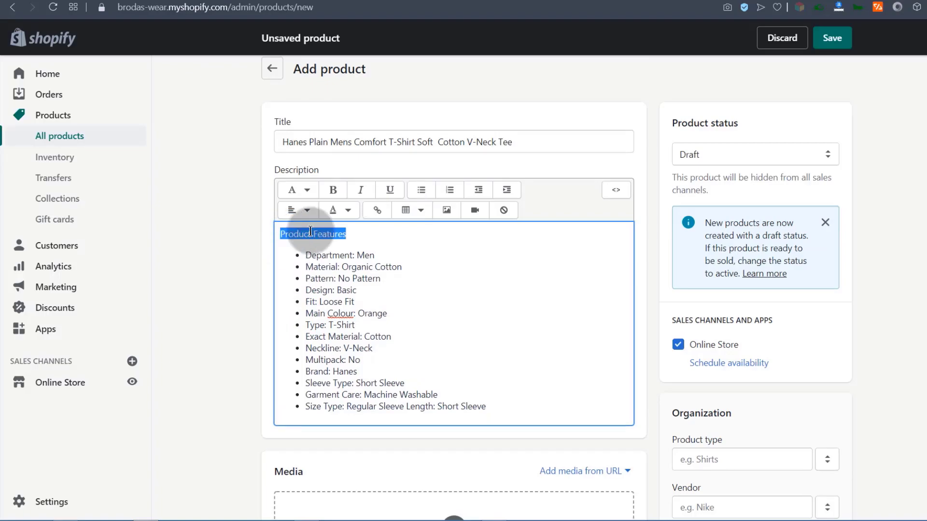
left_click(305, 190)
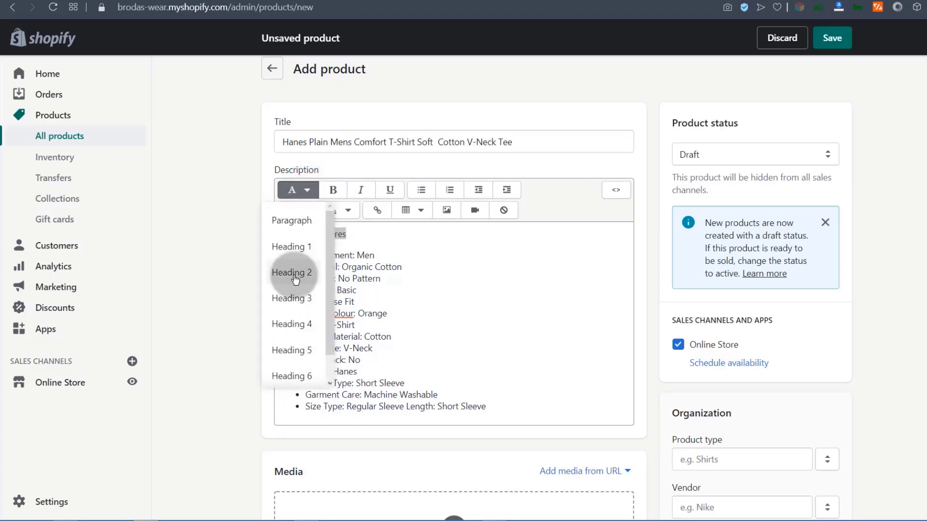
left_click(286, 274)
Add an empty line below the last bullet of the specs list.
left_click(331, 306)
scroll(441, 387, "down", 3)
scroll(497, 414, "up", 3)
left_click(497, 414)
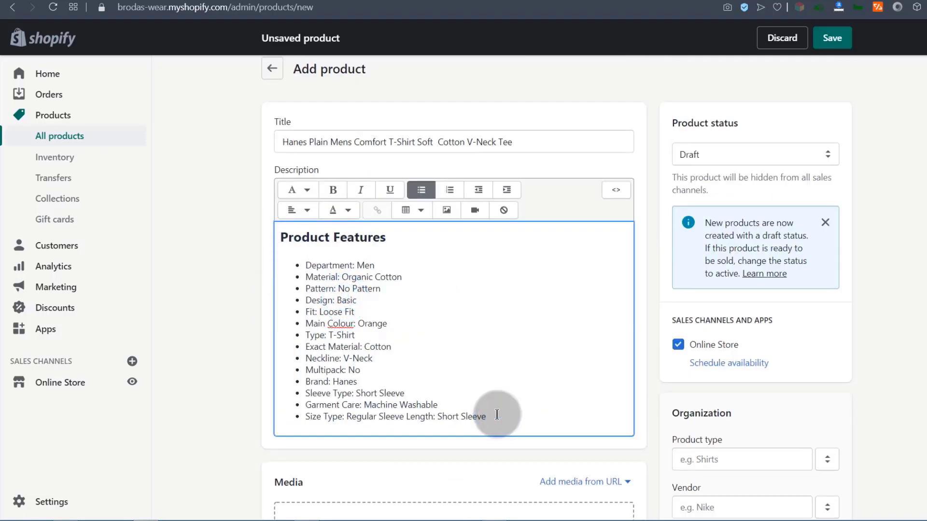
key("Return")
key("Return")
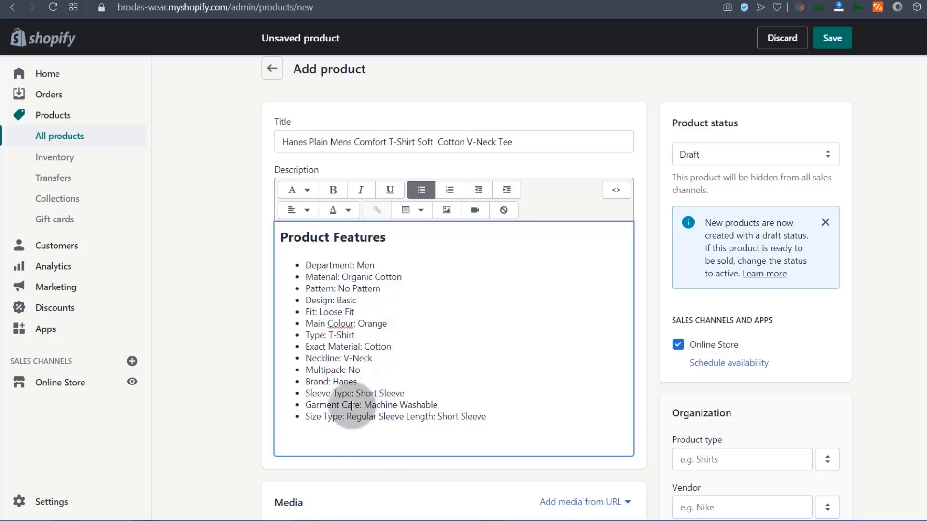
left_click(289, 438)
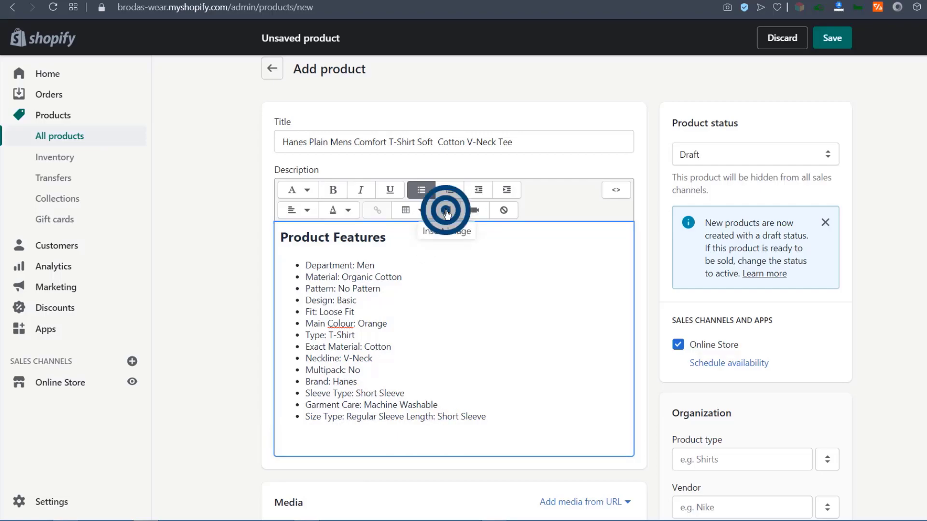
Upload the black T-shirt image file and choose it for the description.
left_click(446, 211)
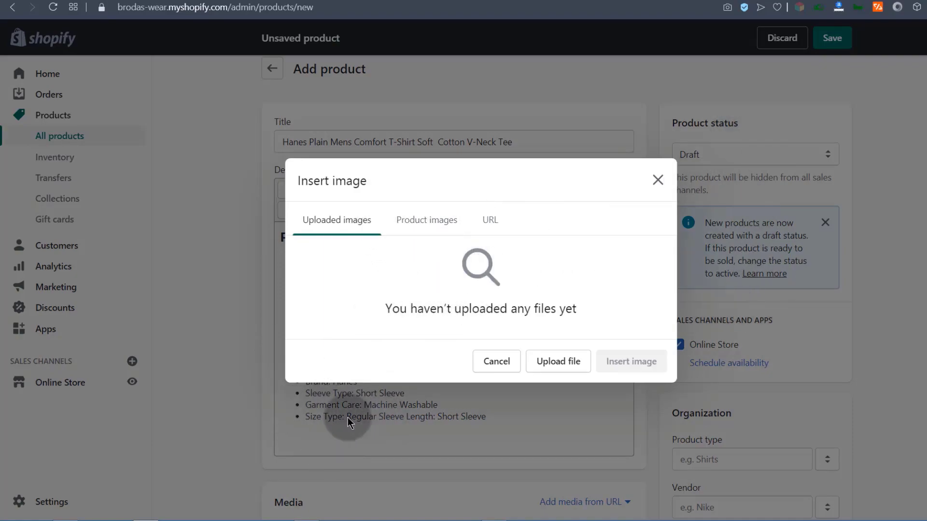
left_click(423, 225)
left_click(337, 222)
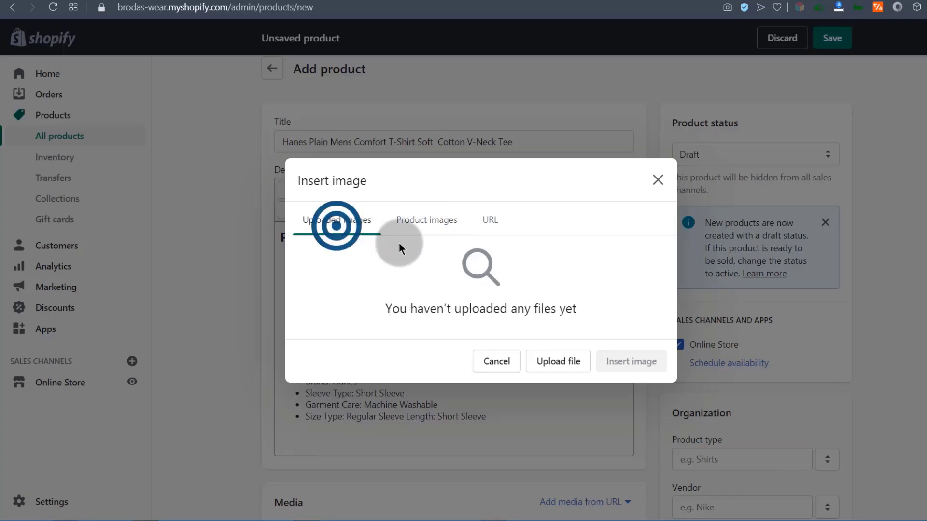
left_click(567, 362)
double_click(130, 214)
left_click(340, 281)
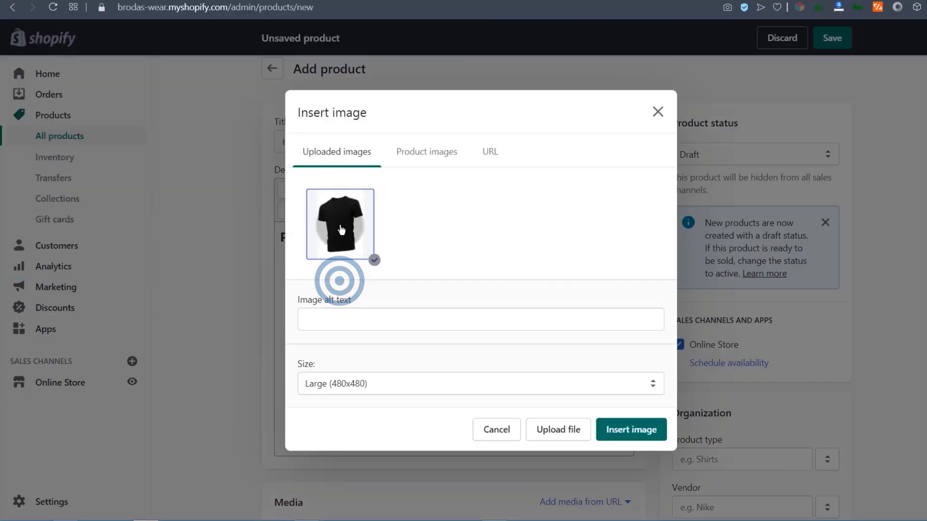
Give the image alt text 'Hanes Plain Mens Comfort' at Original size and insert it.
left_click(311, 320)
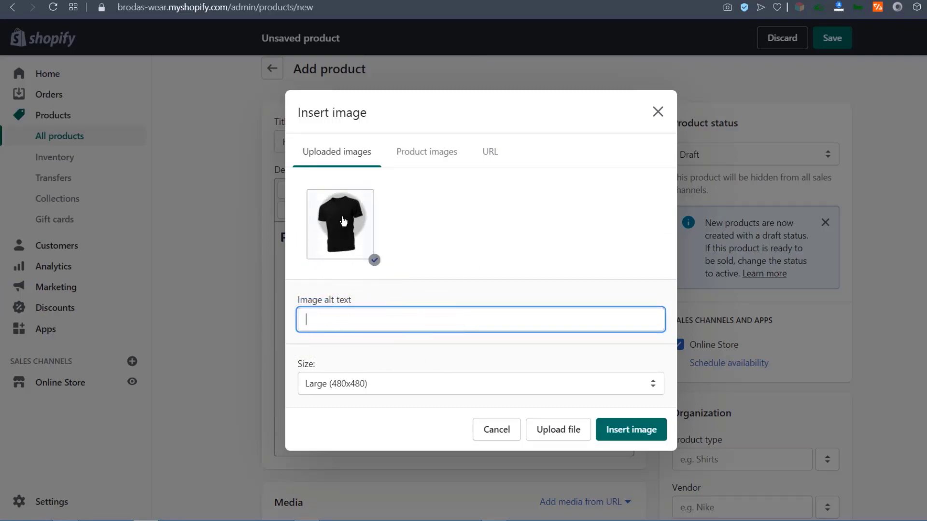
right_click(311, 323)
left_click(353, 399)
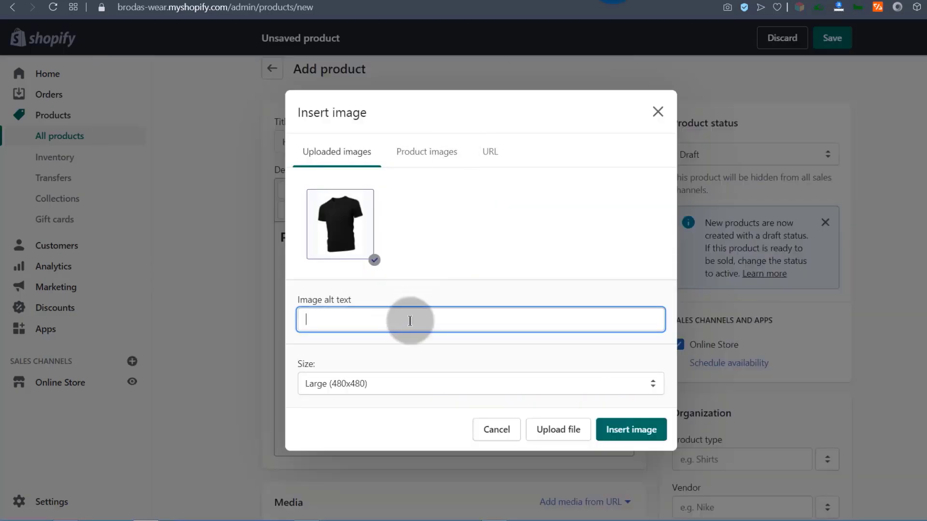
right_click(333, 317)
left_click(377, 394)
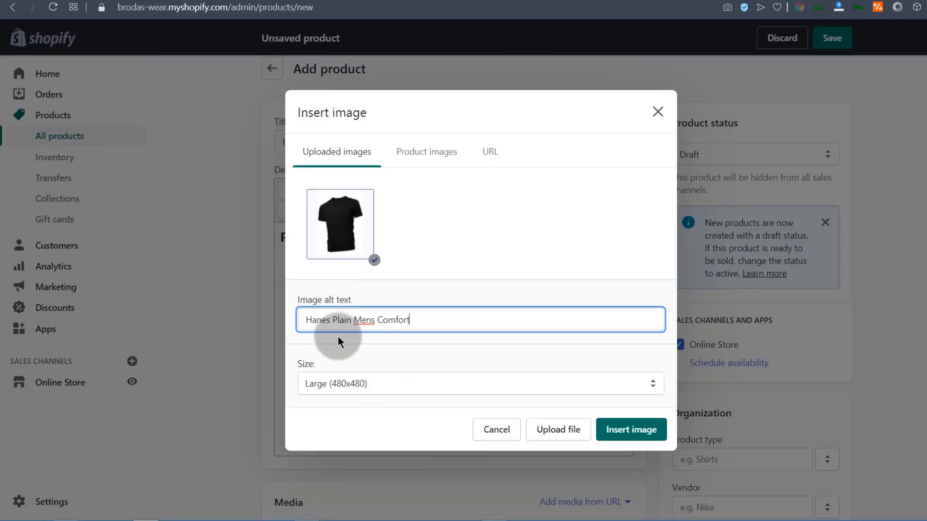
left_click(387, 389)
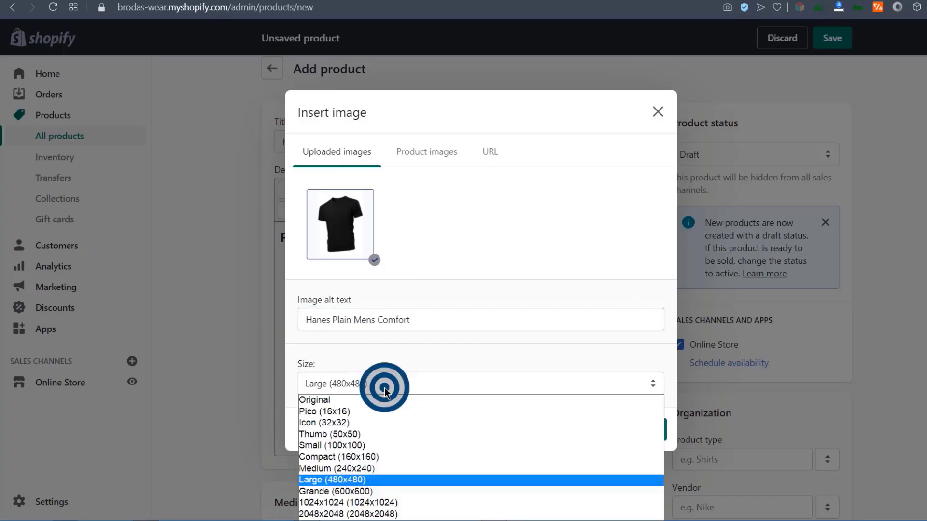
left_click(349, 401)
left_click(634, 431)
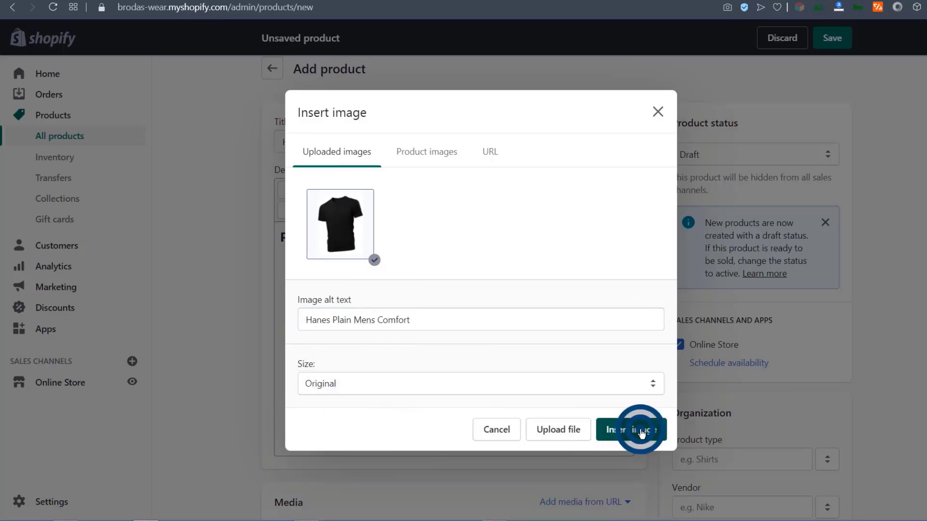
Check the inserted black T-shirt image below the spec list in the description.
scroll(537, 288, "down", 5)
scroll(537, 289, "up", 10)
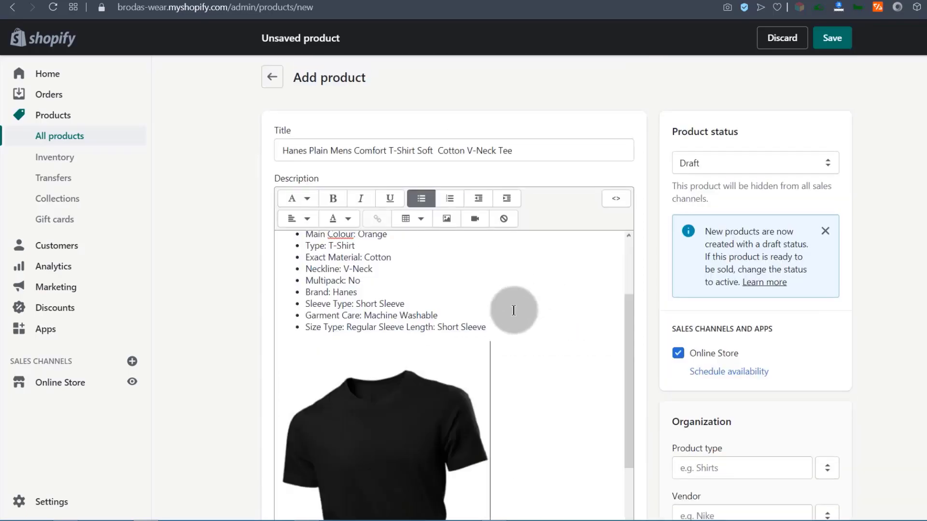
scroll(510, 351, "down", 5)
left_click(532, 385)
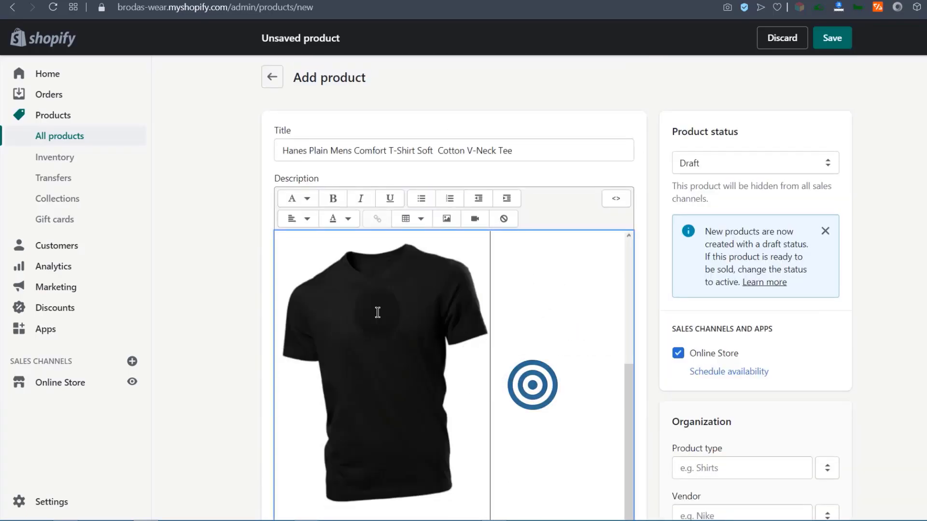
scroll(383, 337, "up", 5)
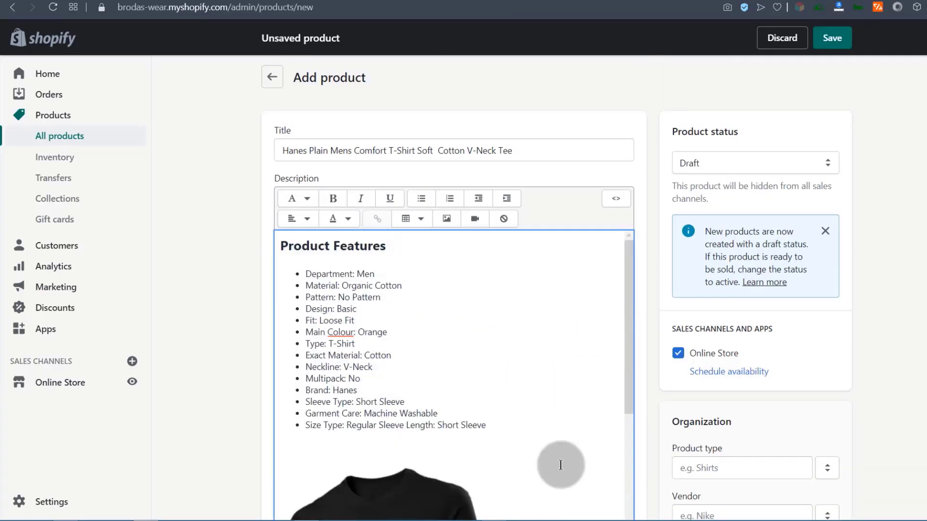
scroll(386, 372, "down", 10)
scroll(400, 338, "up", 4)
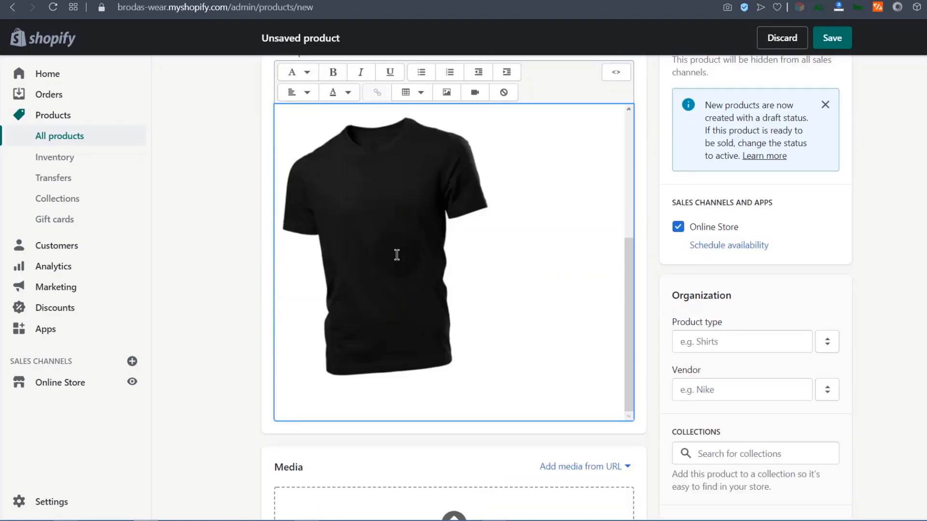
scroll(387, 298, "up", 8)
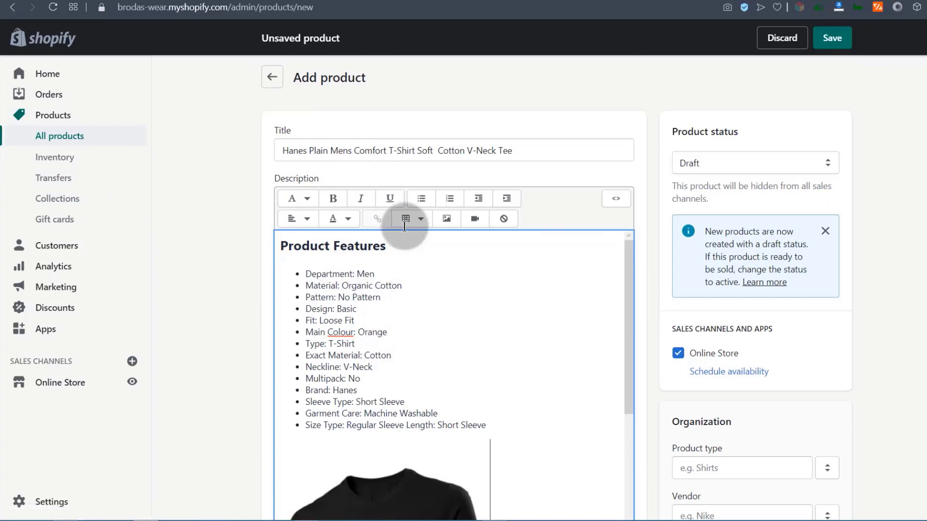
Save the product, change its status from Draft to Active, and save again.
left_click(840, 38)
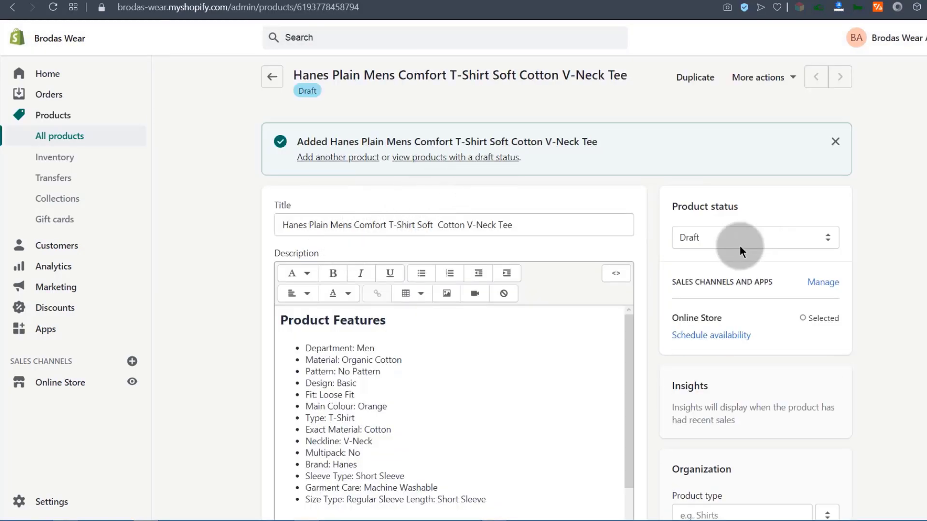
left_click(697, 239)
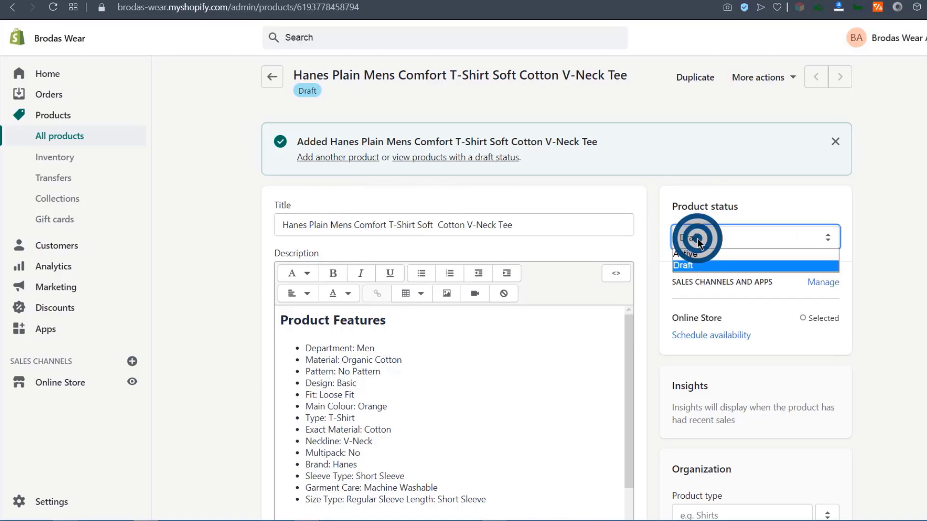
left_click(692, 253)
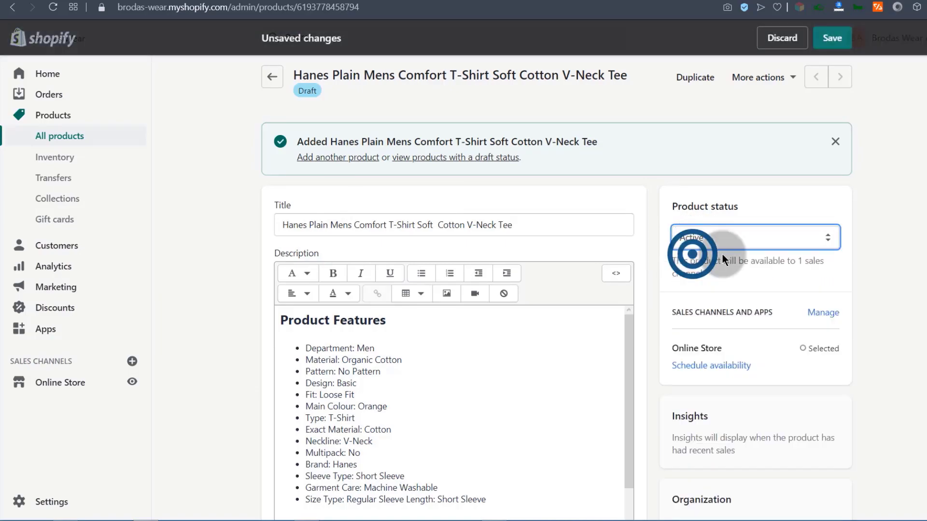
left_click(690, 236)
left_click(691, 236)
left_click(833, 42)
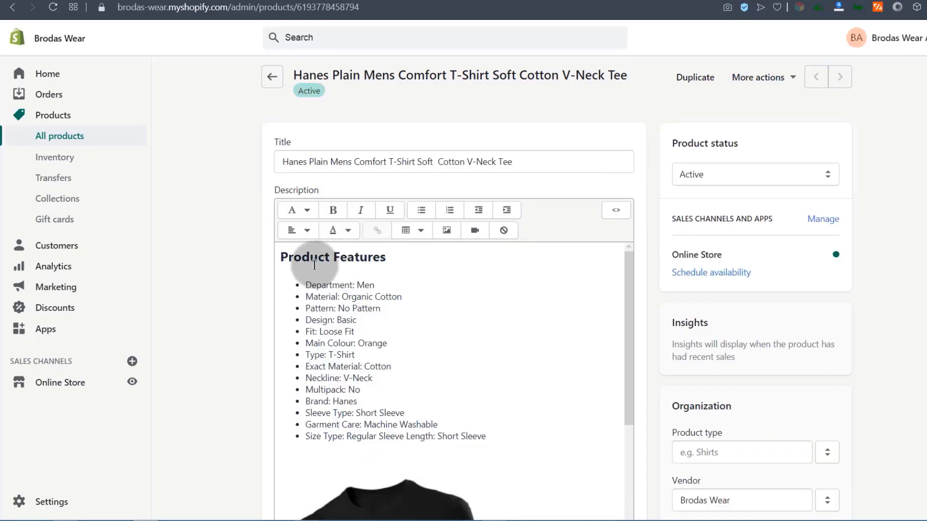
scroll(227, 336, "down", 4)
scroll(227, 336, "down", 5)
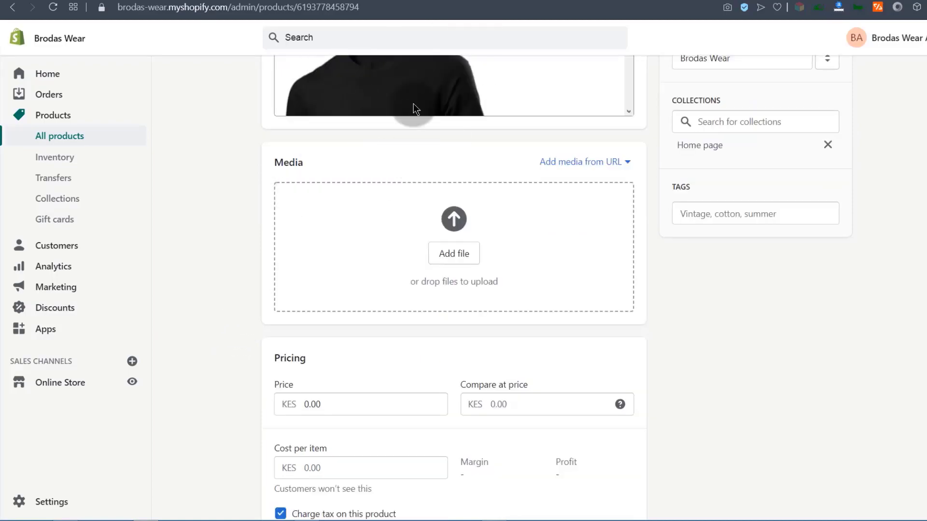
scroll(374, 151, "down", 1)
scroll(314, 157, "up", 1)
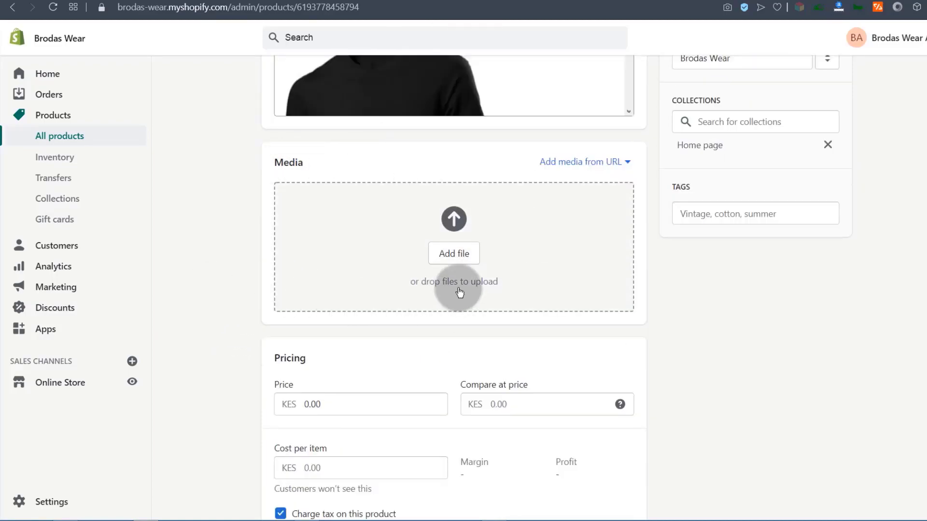
Preview the Brodas Wear storefront and open its Catalog showing the tee sold out at KSh0.00.
left_click(135, 378)
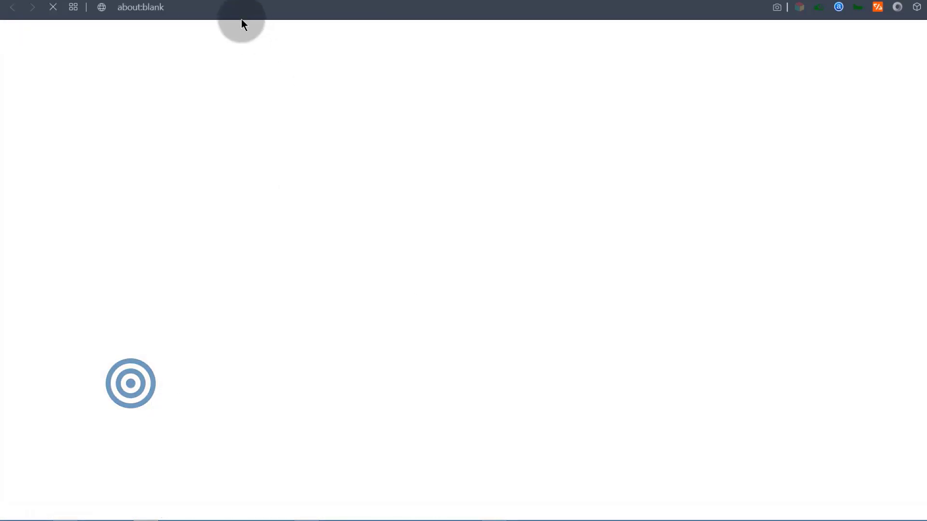
key("ctrl+shift+Tab")
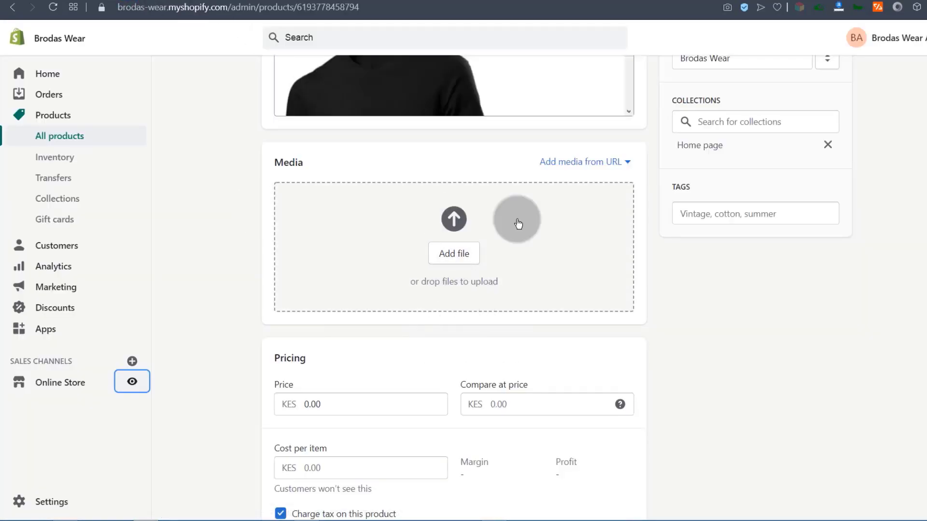
left_click(207, 1)
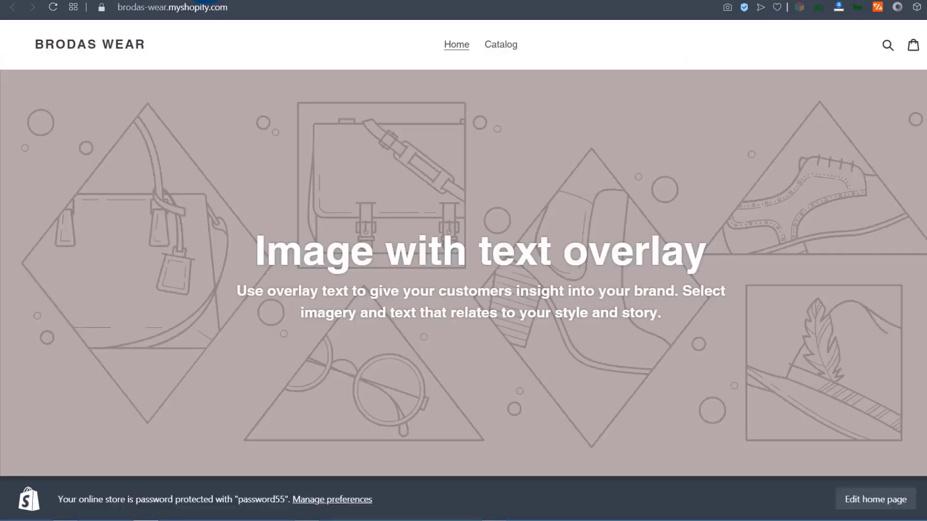
scroll(304, 288, "down", 20)
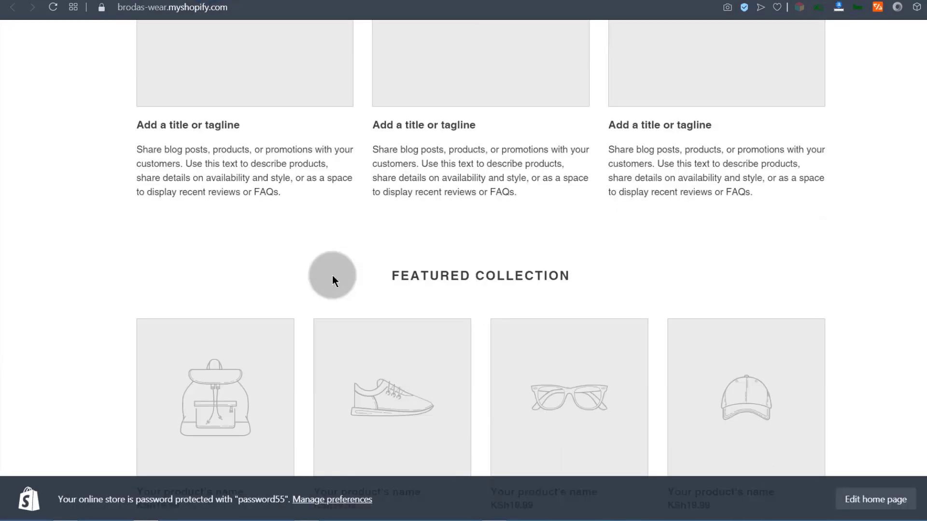
scroll(334, 281, "down", 5)
scroll(338, 280, "up", 12)
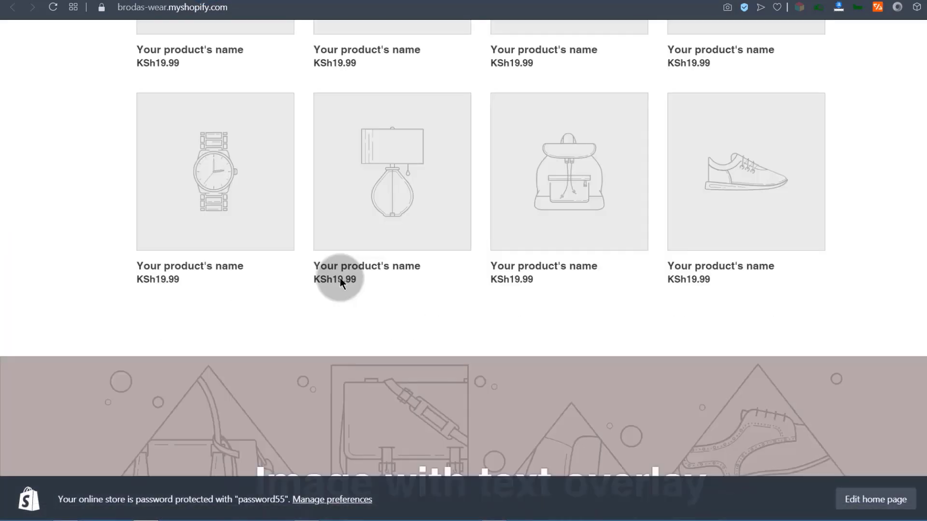
scroll(341, 279, "up", 15)
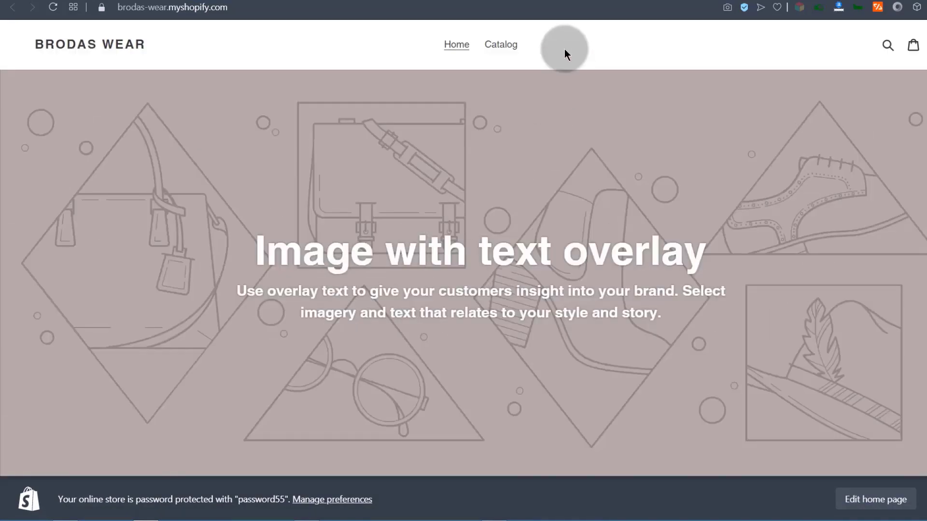
left_click(506, 44)
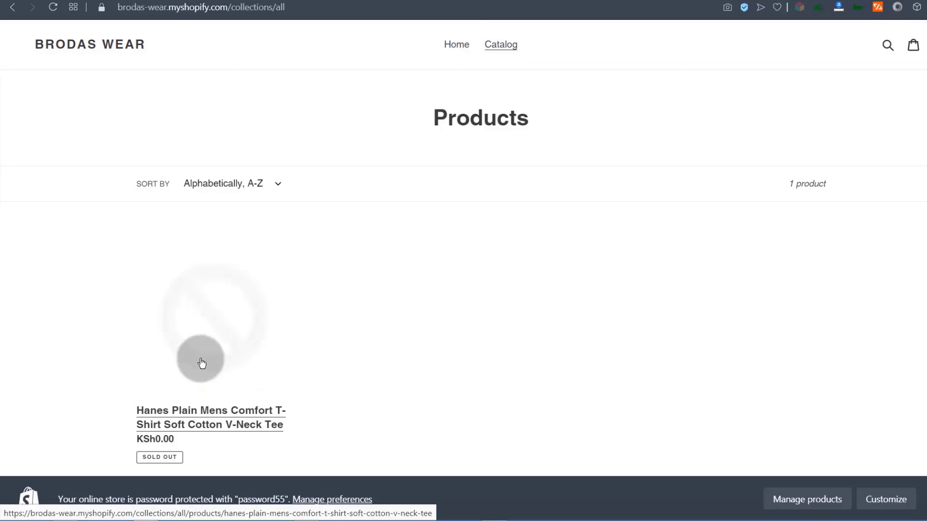
left_click(214, 314)
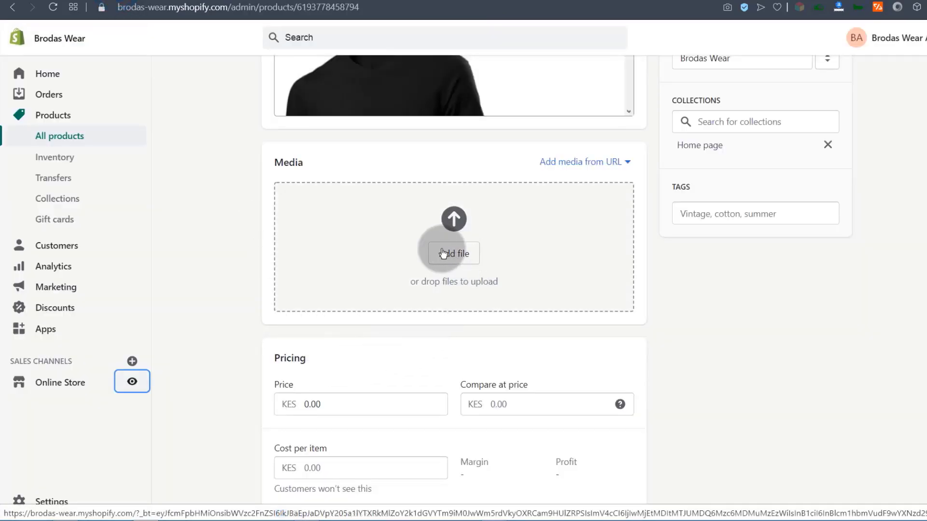
Upload the black, blue and white short-sleeve T-shirt images to the product media.
left_click(460, 264)
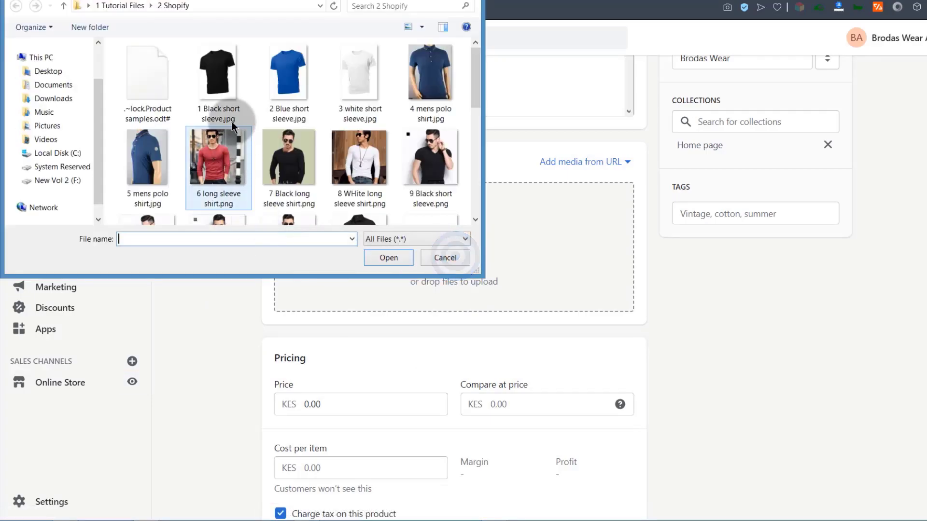
left_click(214, 76)
double_click(213, 72)
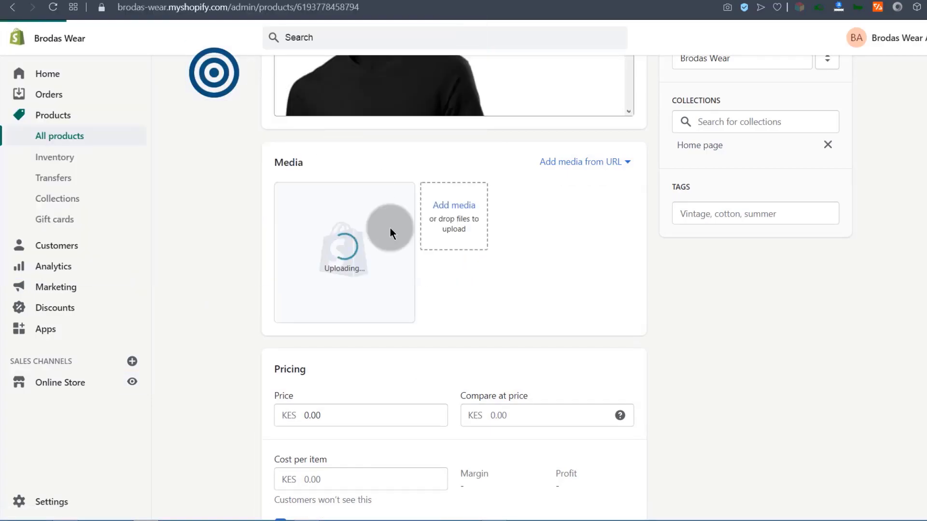
left_click(459, 209)
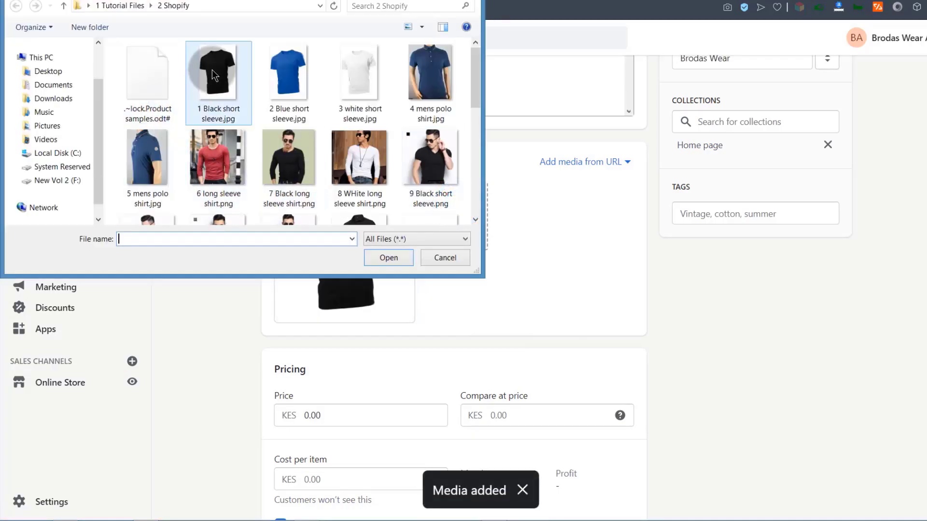
double_click(284, 81)
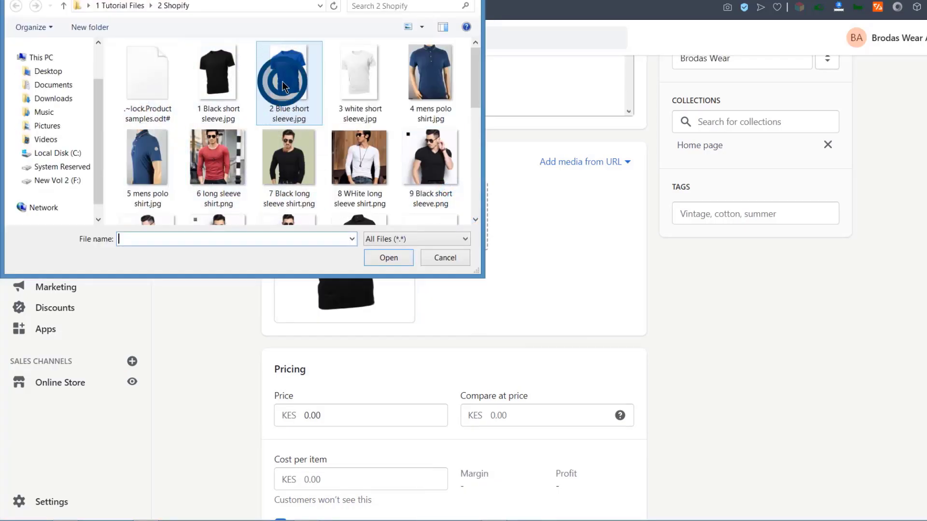
scroll(458, 332, "up", 3)
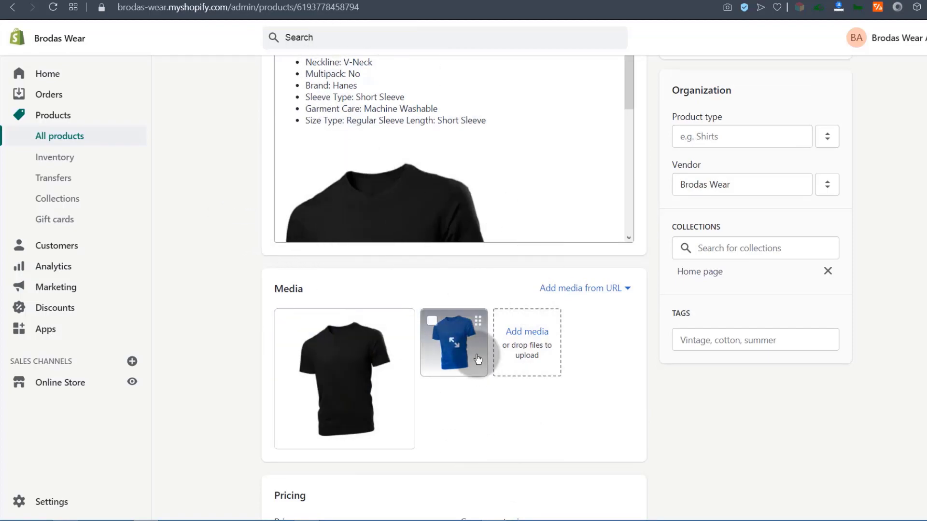
scroll(671, 82, "up", 7)
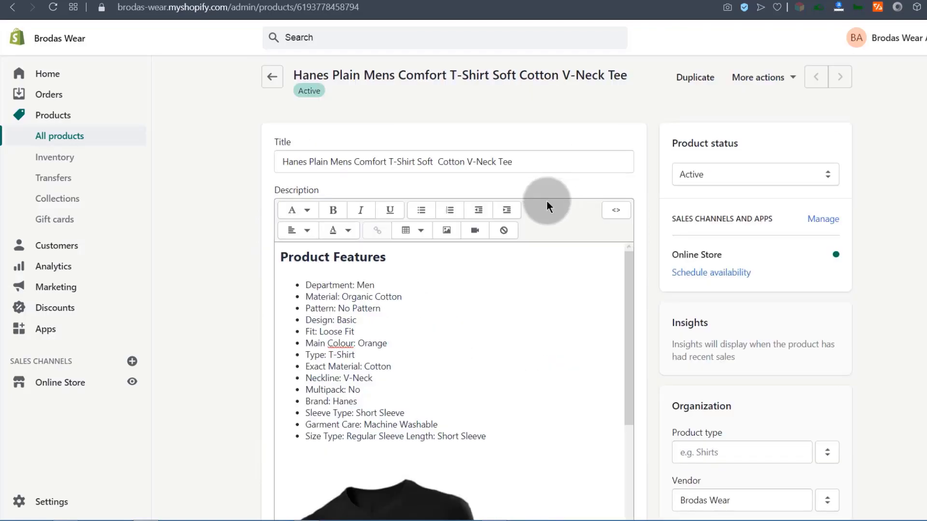
scroll(536, 386, "down", 10)
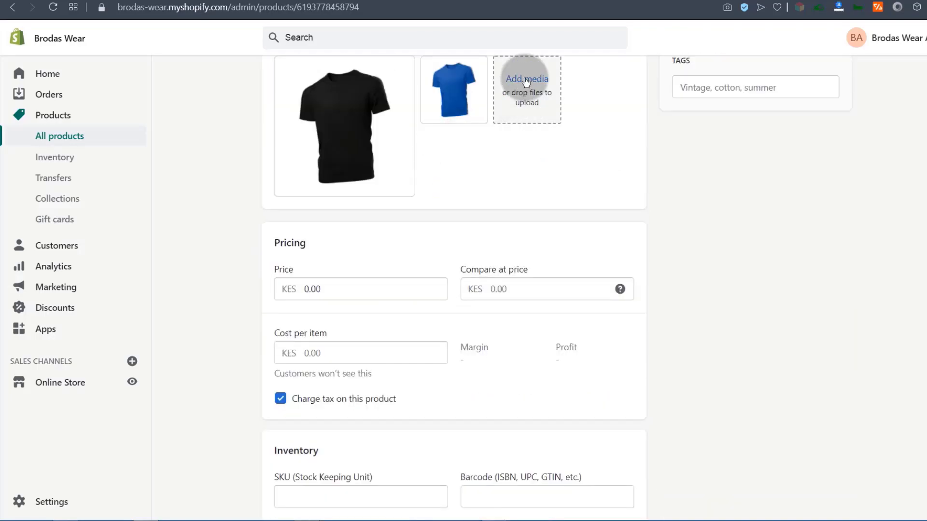
left_click(527, 79)
left_click(355, 79)
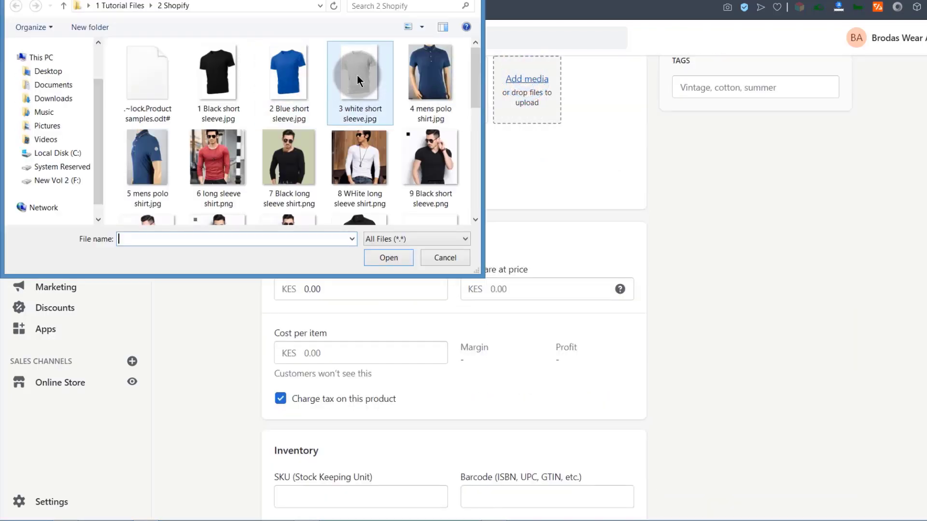
double_click(357, 76)
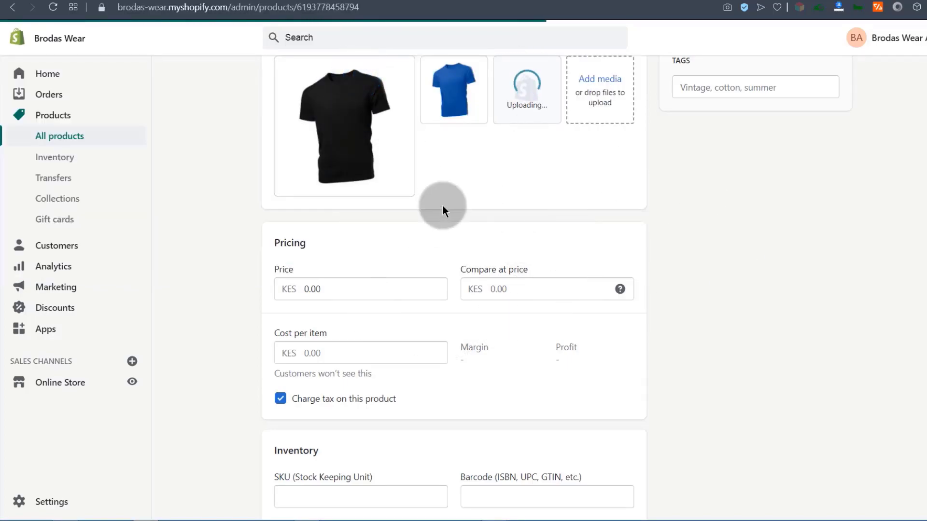
Drag the image tiles to reorder the media to black, white and blue.
scroll(442, 207, "up", 1)
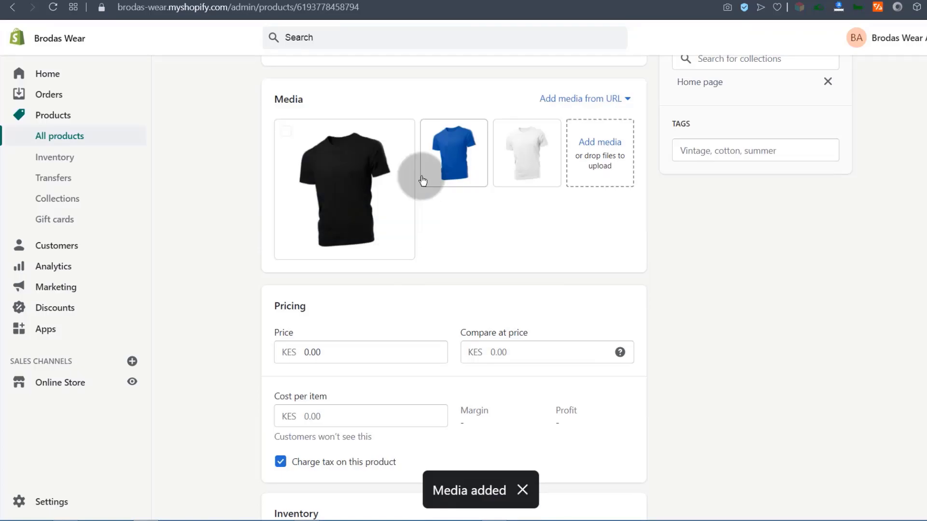
scroll(729, 300, "down", 8)
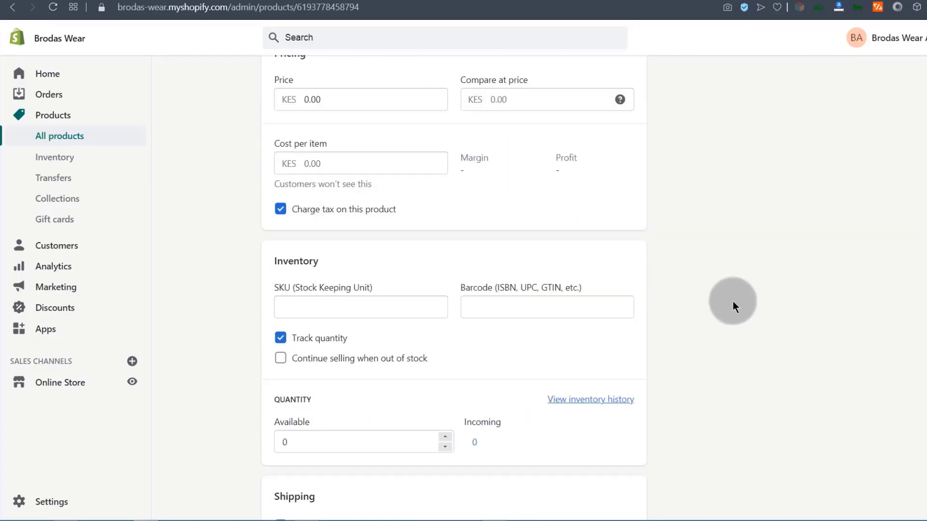
scroll(732, 300, "up", 5)
scroll(729, 290, "up", 11)
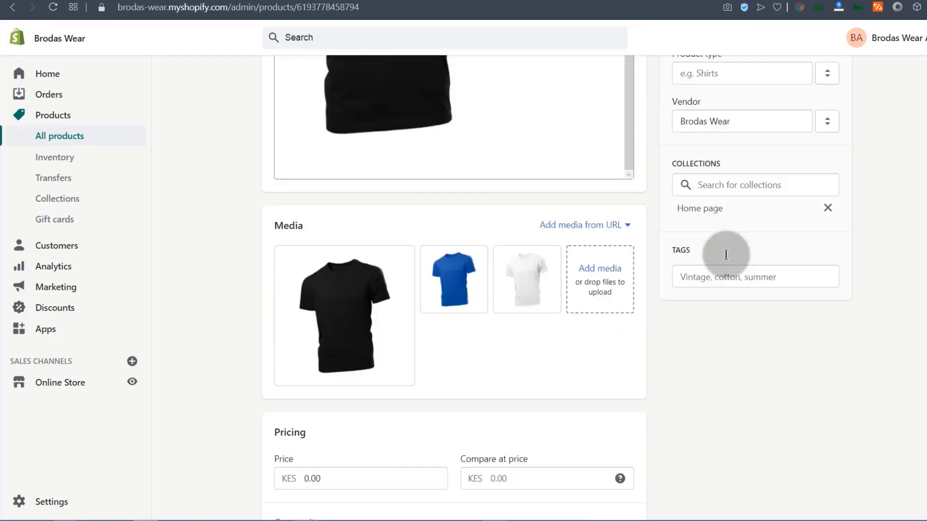
scroll(554, 238, "down", 4)
scroll(368, 367, "down", 4)
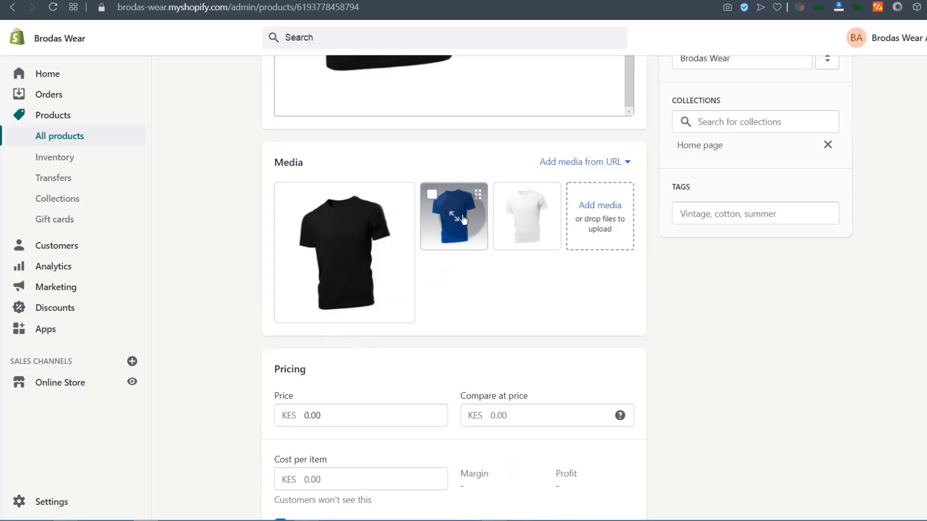
left_click_drag(435, 244, 335, 244)
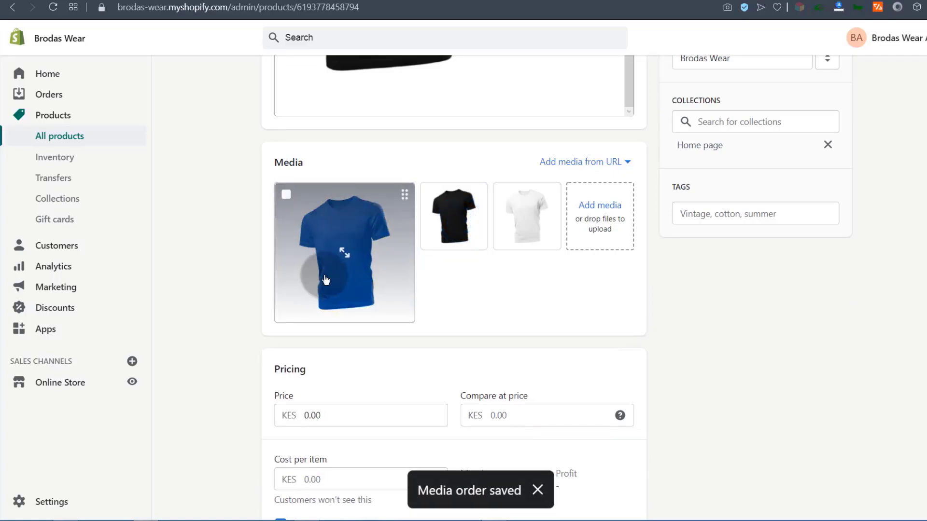
left_click_drag(513, 216, 351, 252)
left_click_drag(521, 238, 314, 259)
left_click_drag(509, 223, 309, 226)
Open the store's General settings in a new browser tab.
scroll(435, 301, "down", 4)
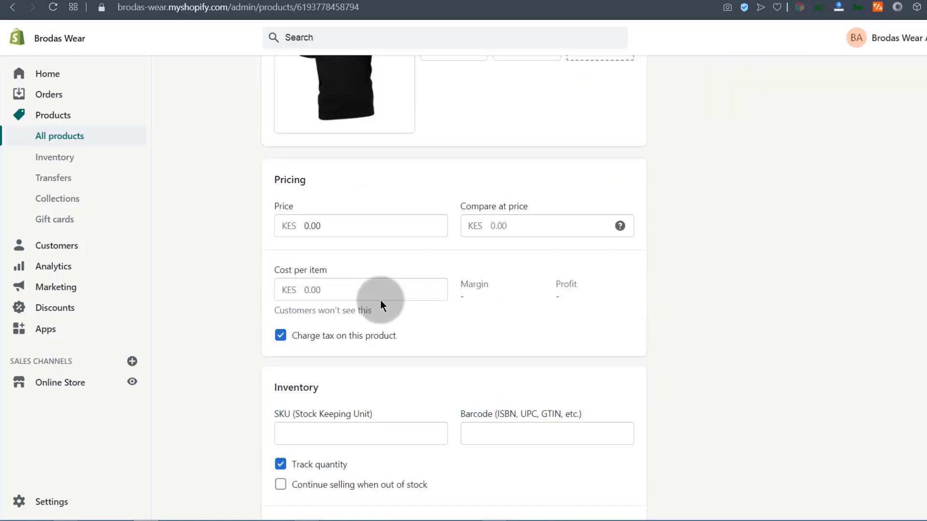
left_click(306, 224)
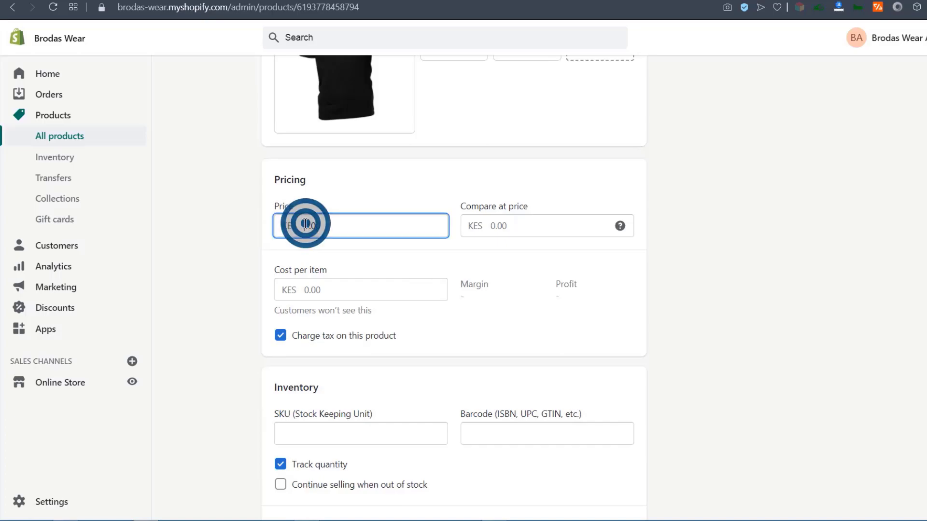
left_click(316, 227)
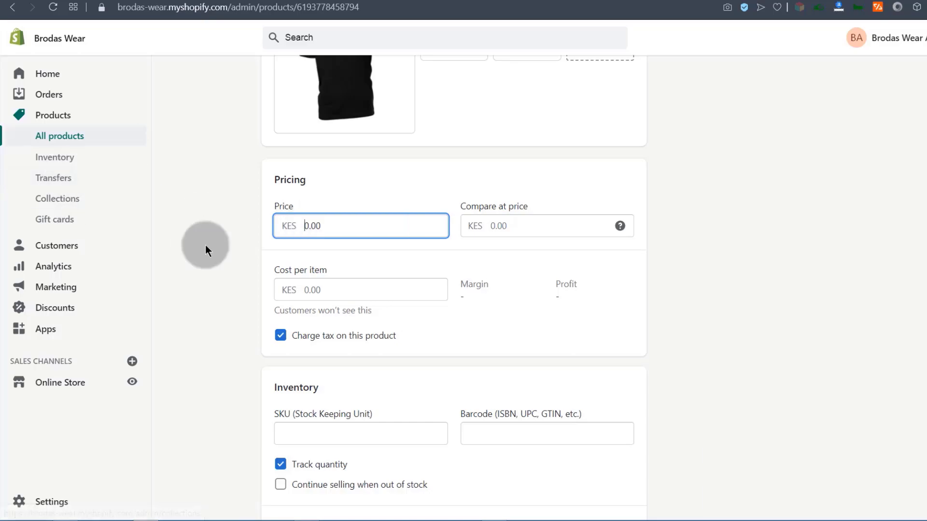
left_click(45, 386)
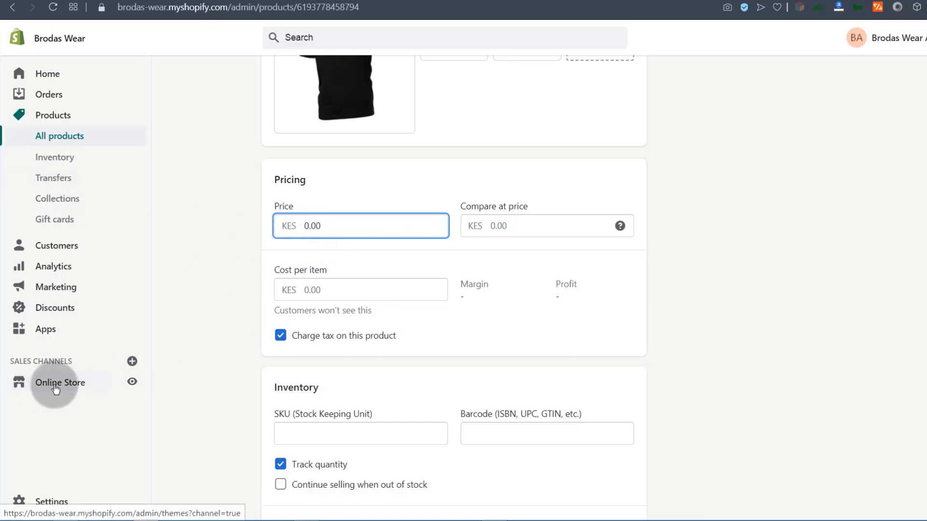
right_click(47, 501)
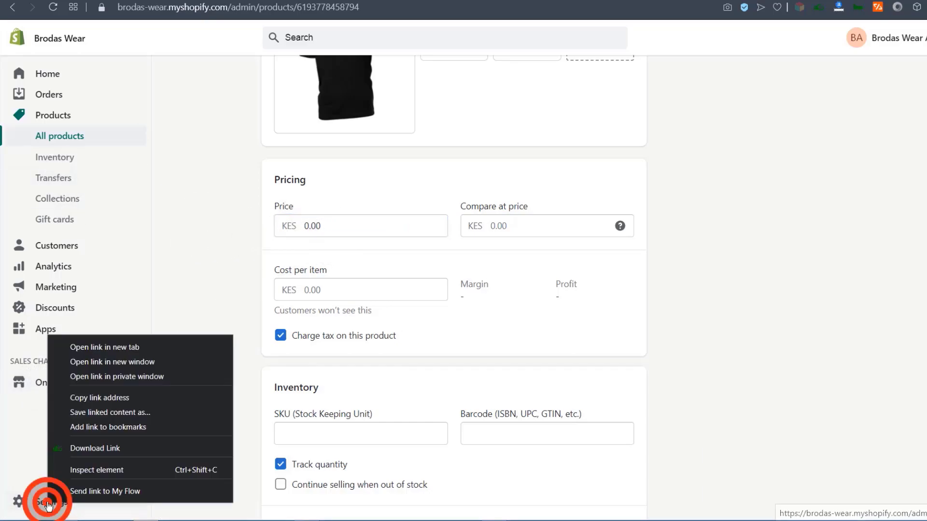
left_click(110, 348)
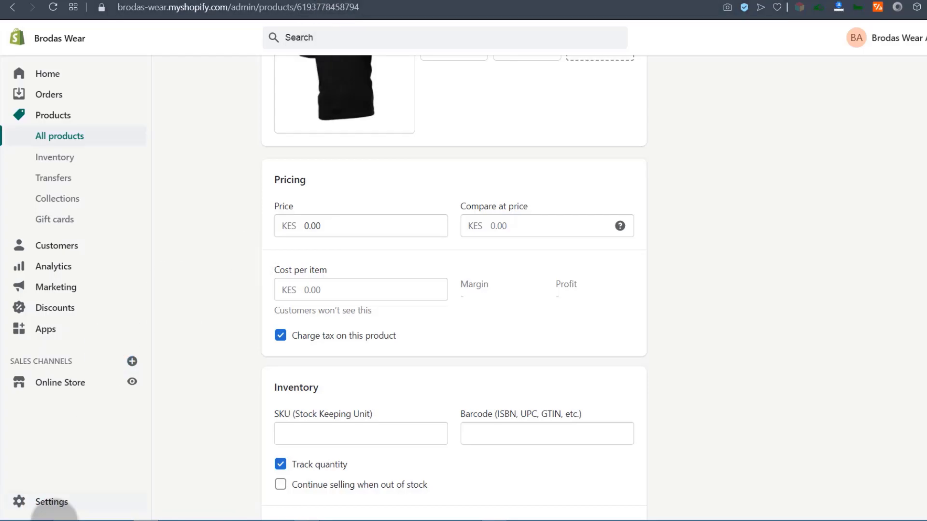
left_click(49, 502)
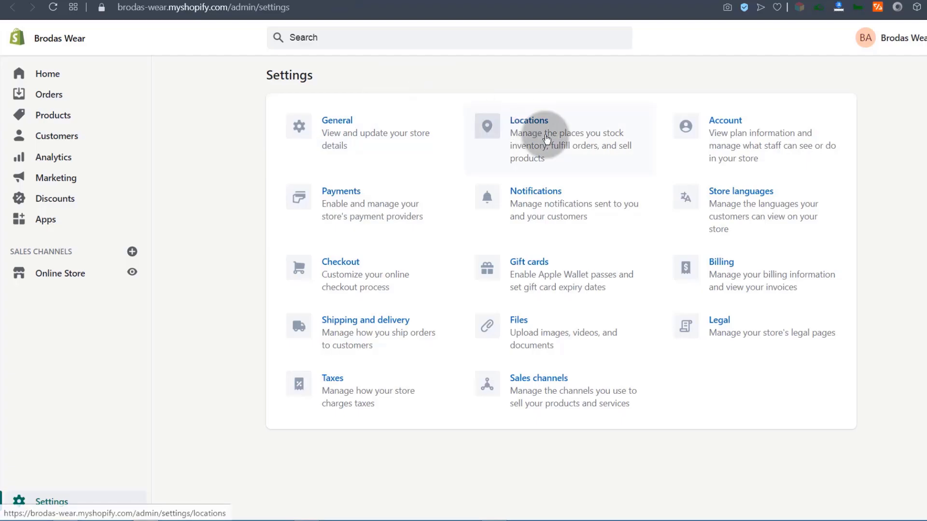
left_click(336, 125)
Change the store currency from Kenyan Shilling (KES) to US Dollar (USD) and save.
scroll(424, 202, "down", 10)
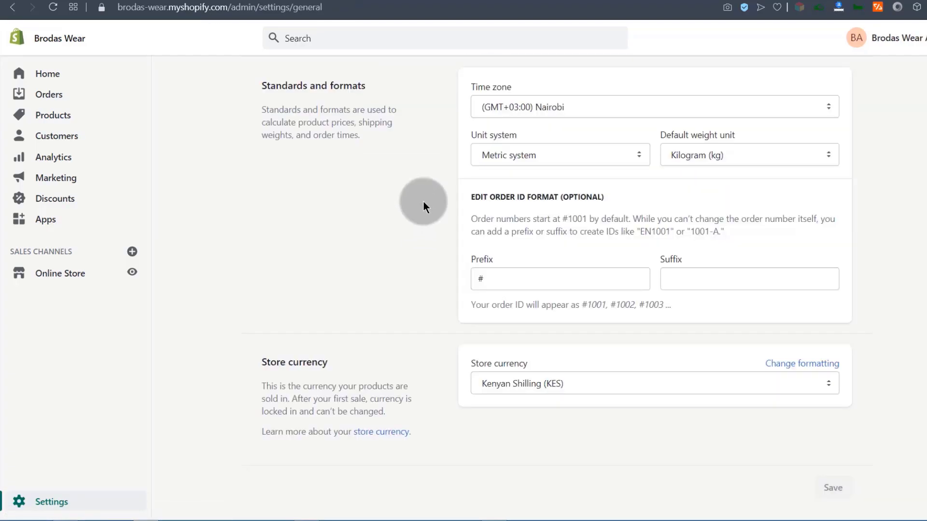
left_click(513, 384)
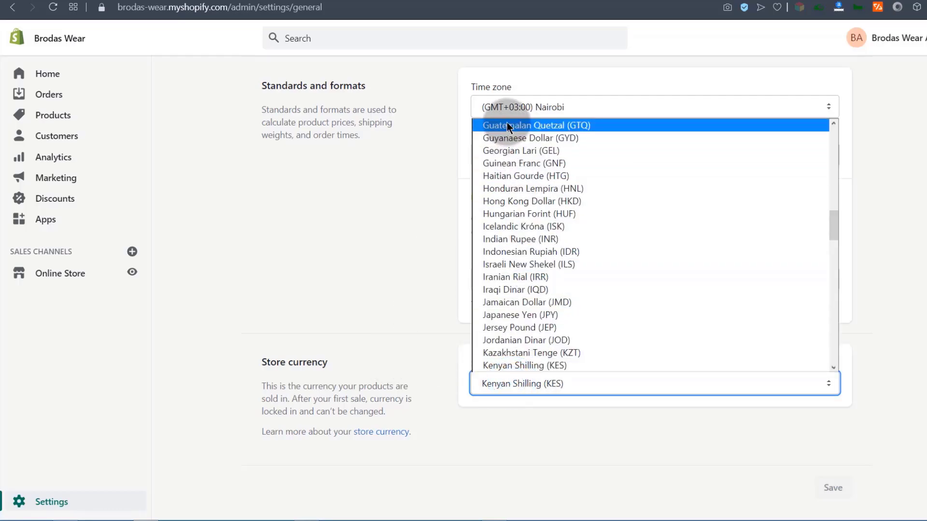
scroll(537, 355, "down", 20)
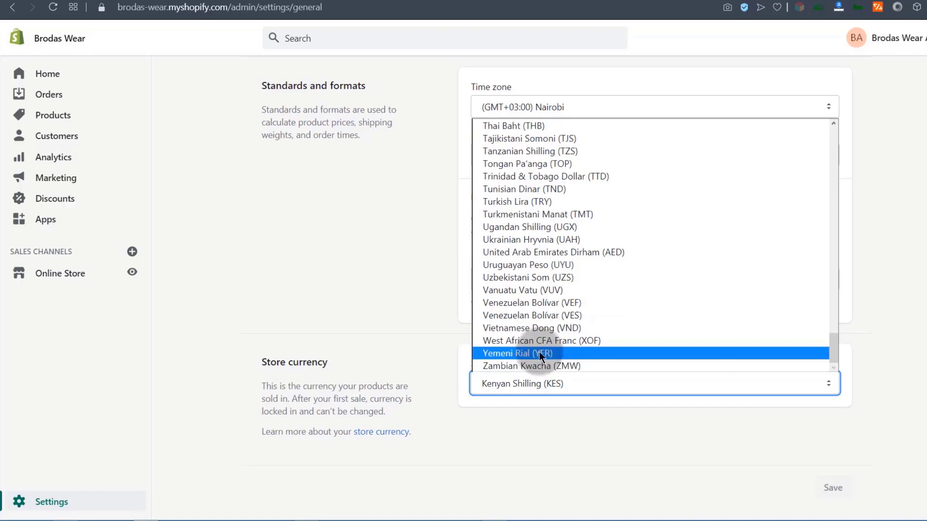
scroll(523, 258, "up", 20)
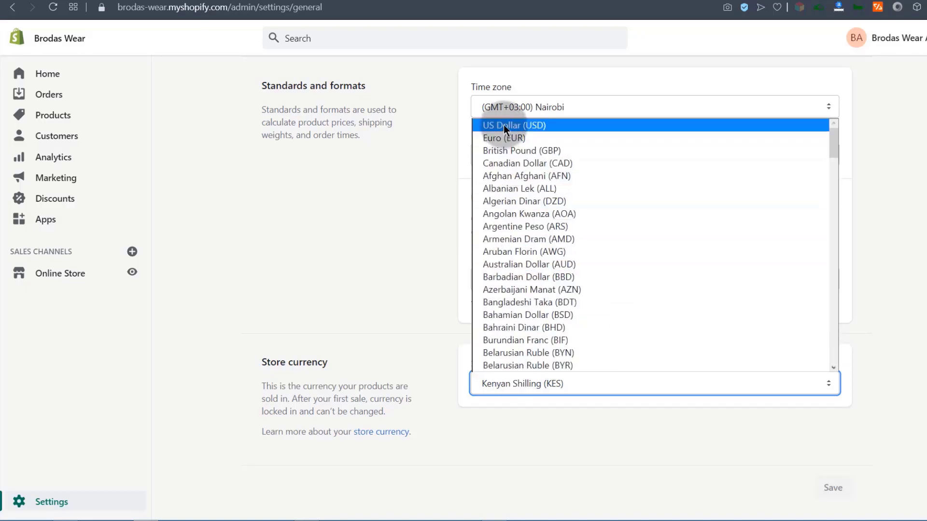
left_click(503, 125)
left_click(839, 41)
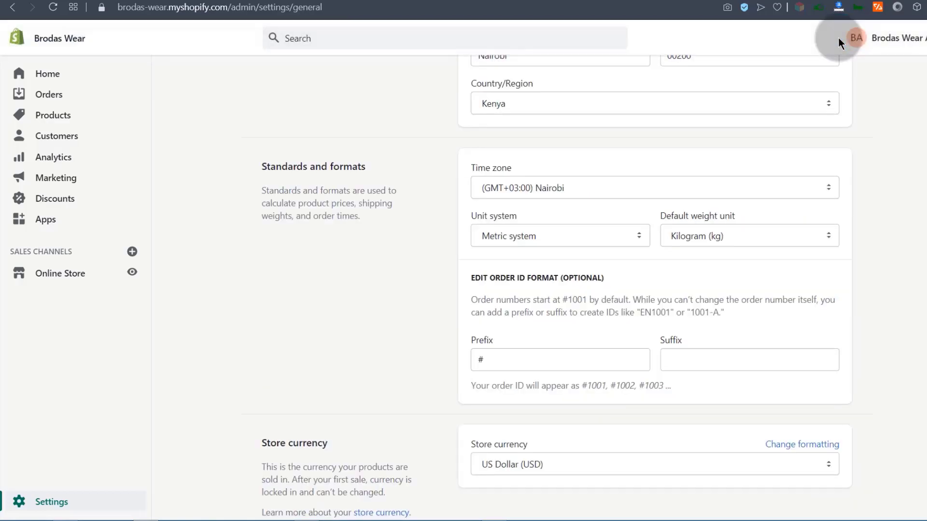
scroll(203, 80, "up", 7)
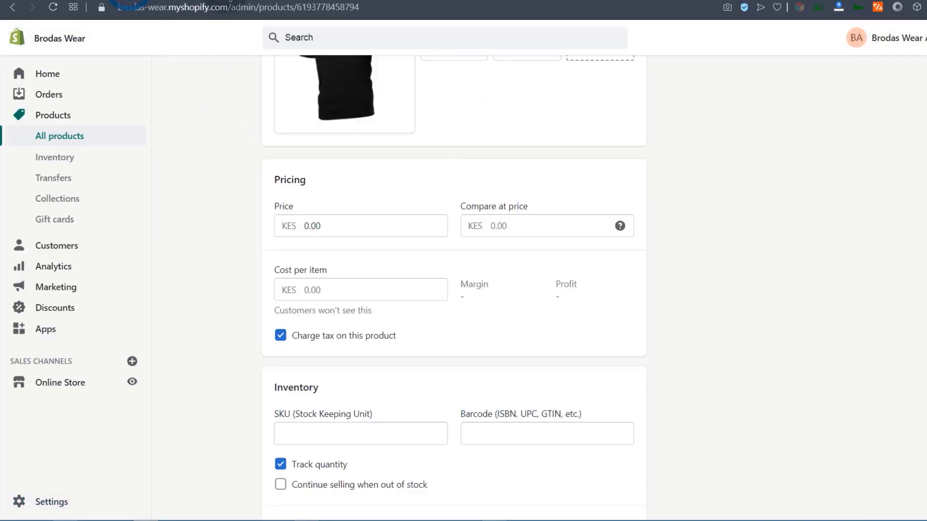
Reload the product page and save the T-shirt's price as $9.00.
scroll(209, 179, "up", 10)
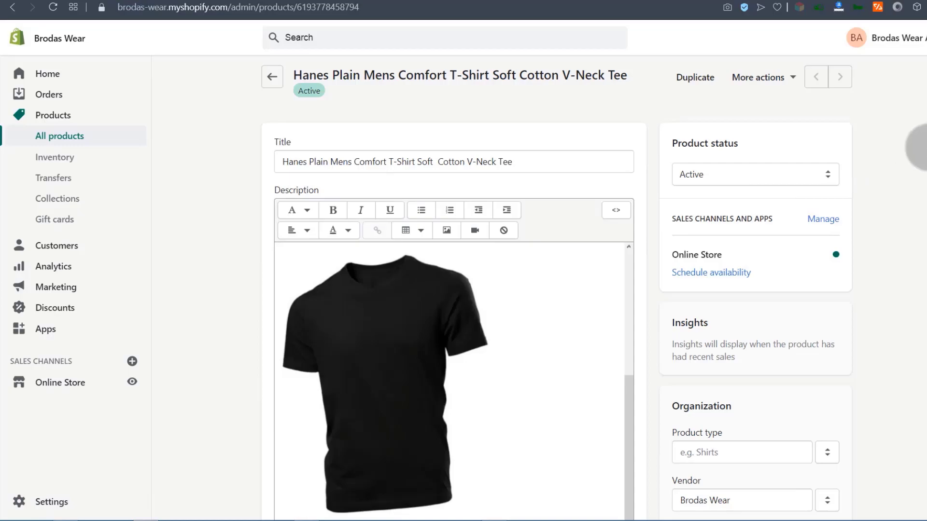
left_click(52, 9)
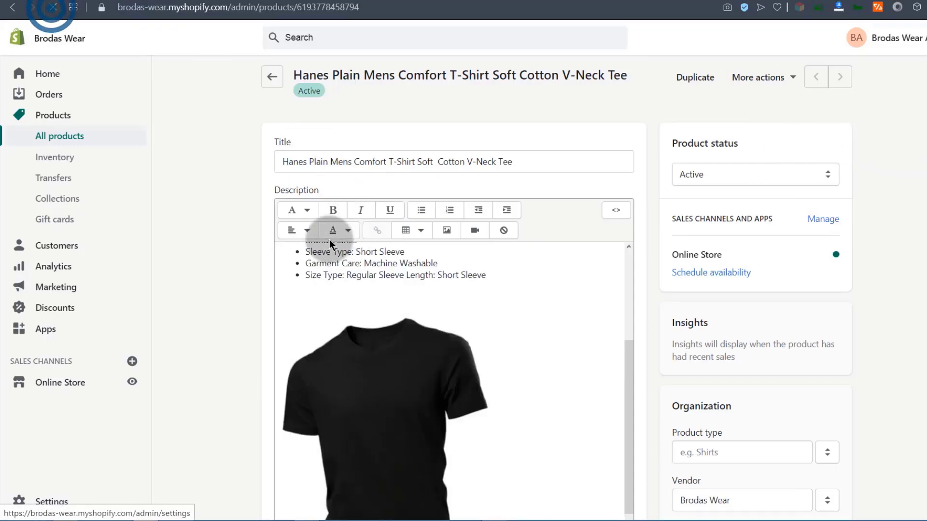
scroll(258, 245, "down", 8)
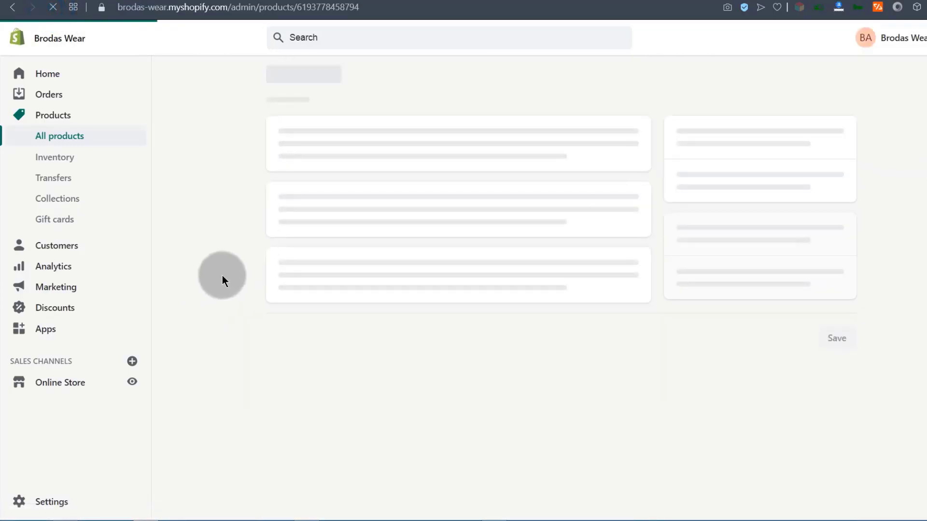
scroll(218, 308, "down", 1)
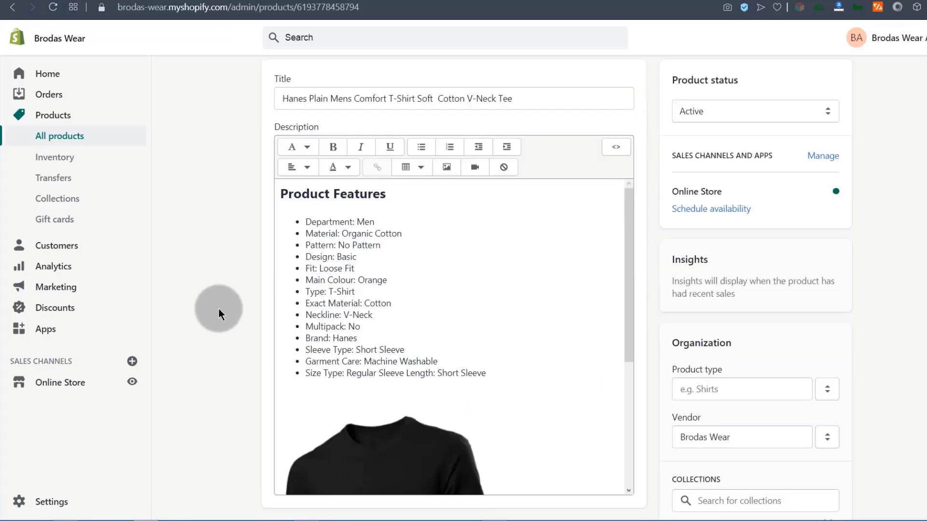
scroll(218, 309, "down", 13)
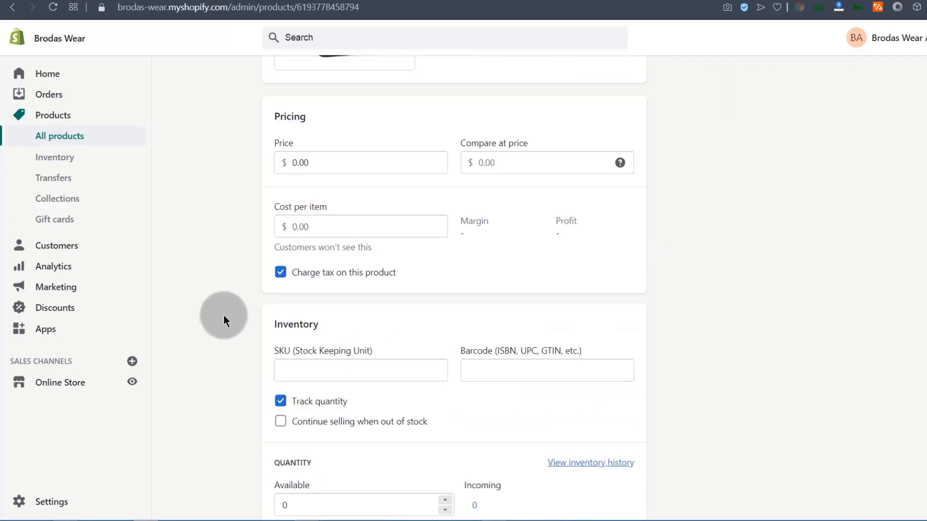
left_click(292, 162)
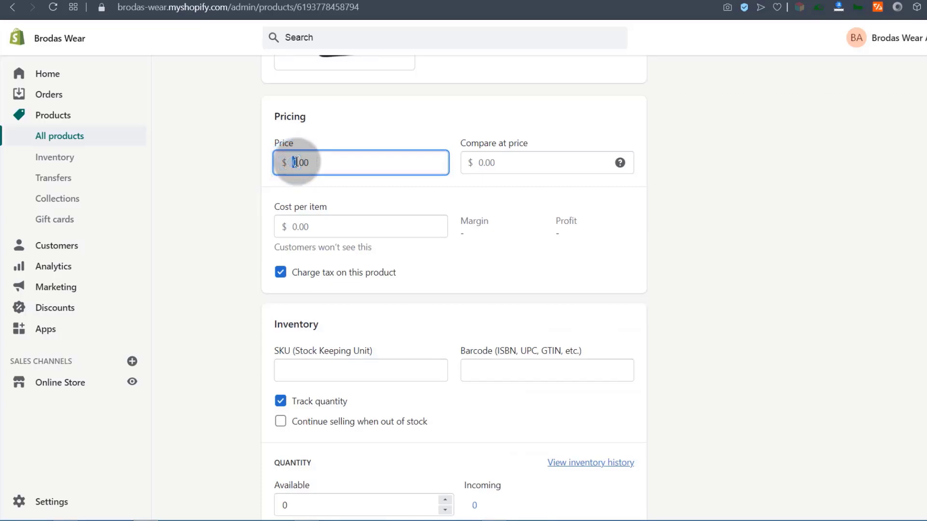
type("5")
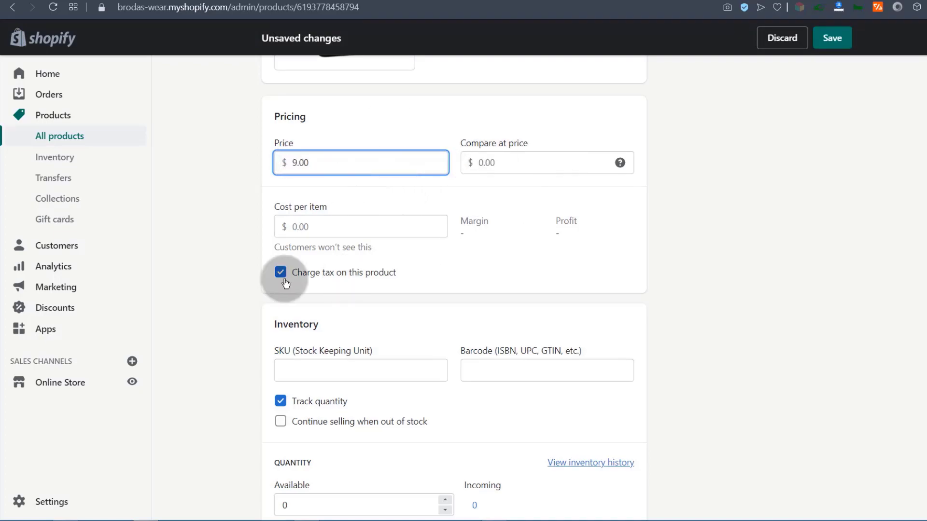
left_click(832, 37)
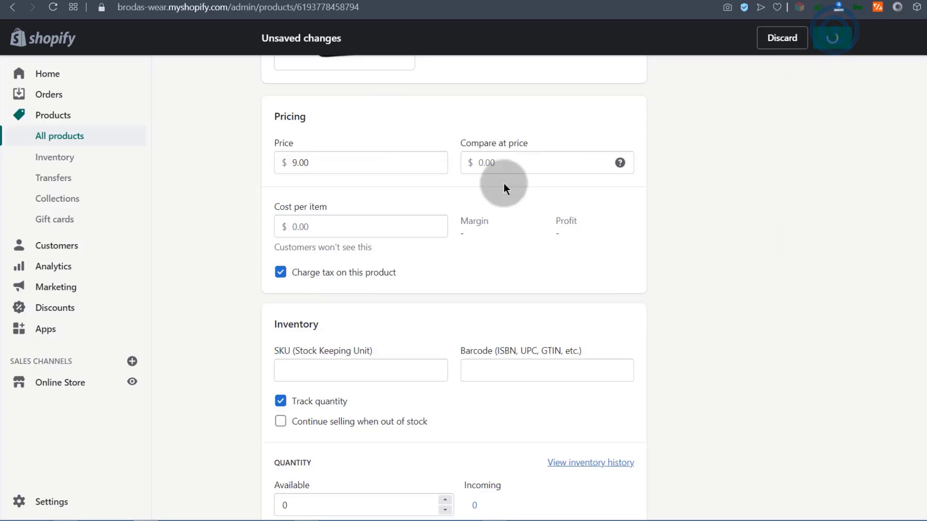
scroll(559, 377, "down", 10)
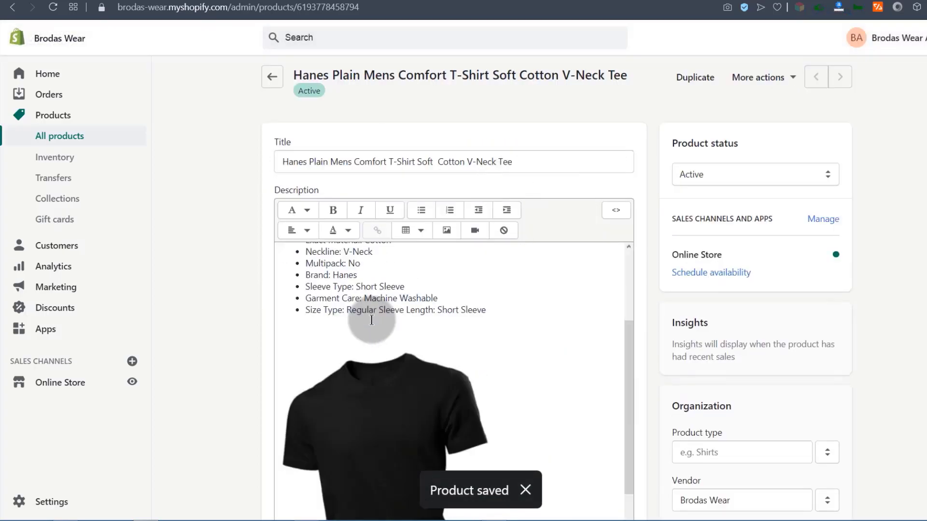
scroll(251, 308, "down", 12)
scroll(261, 187, "up", 5)
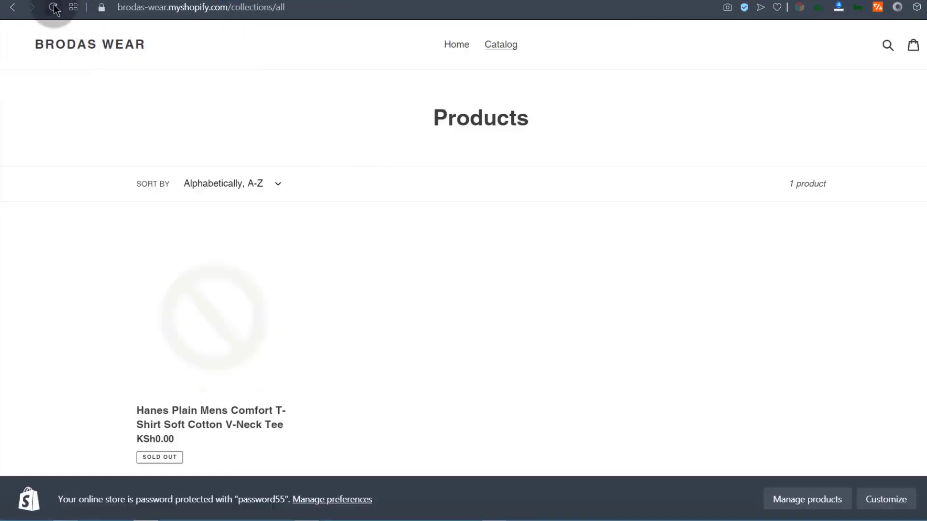
Confirm the storefront lists the tee at $9.00, then enter a 12 compare-at price.
left_click(54, 8)
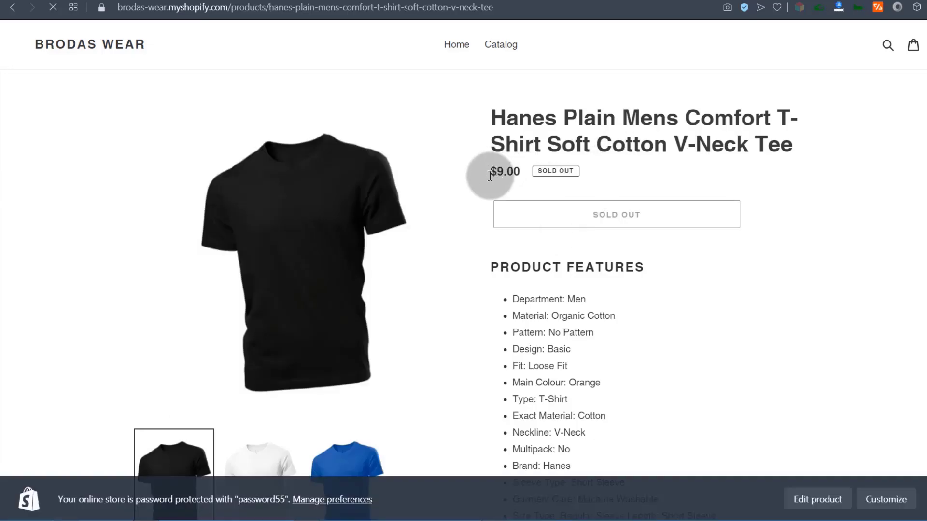
scroll(541, 233, "down", 15)
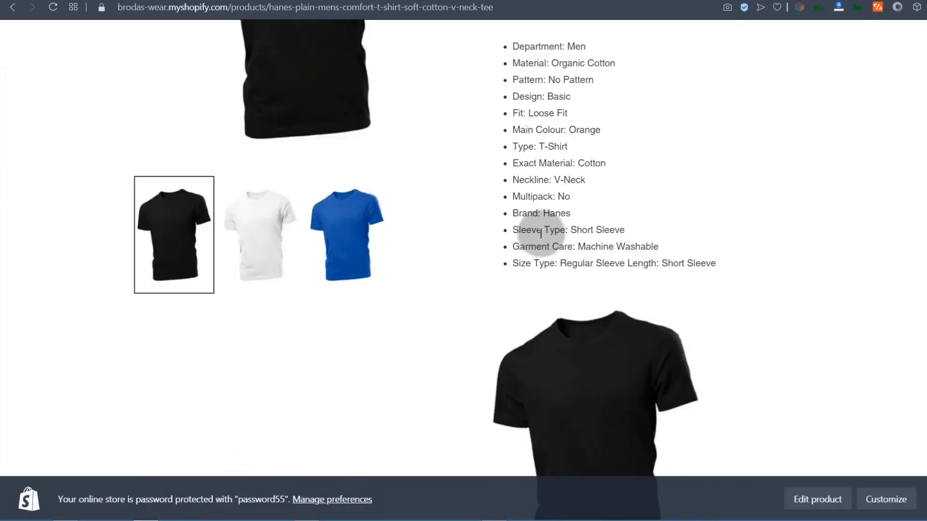
scroll(541, 223, "up", 15)
left_click(134, 1)
left_click(483, 288)
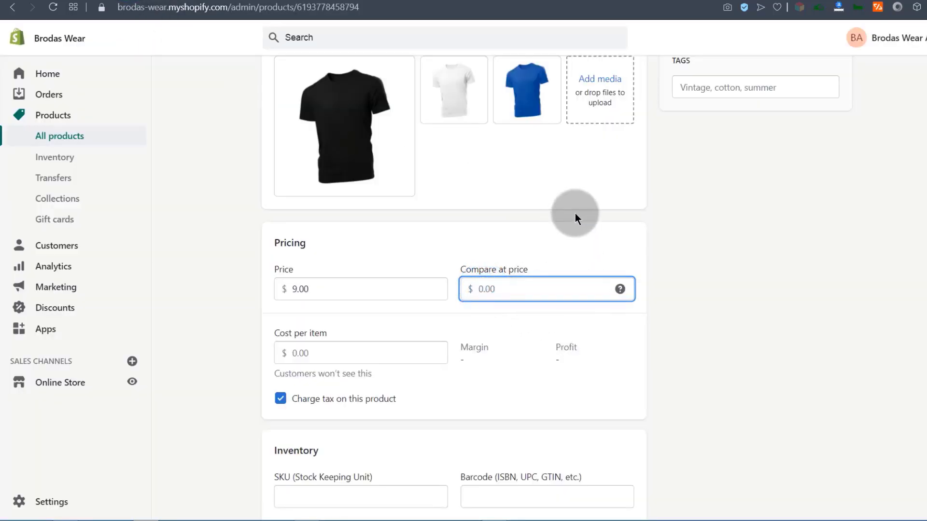
type("12")
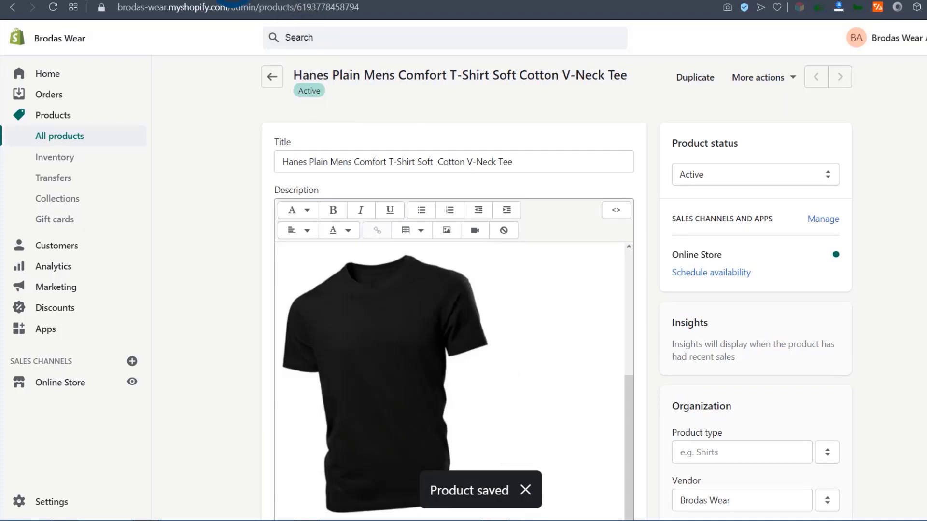
Reload the storefront product page to see the tee on sale at $9.00, down from $12.00.
left_click(234, 0)
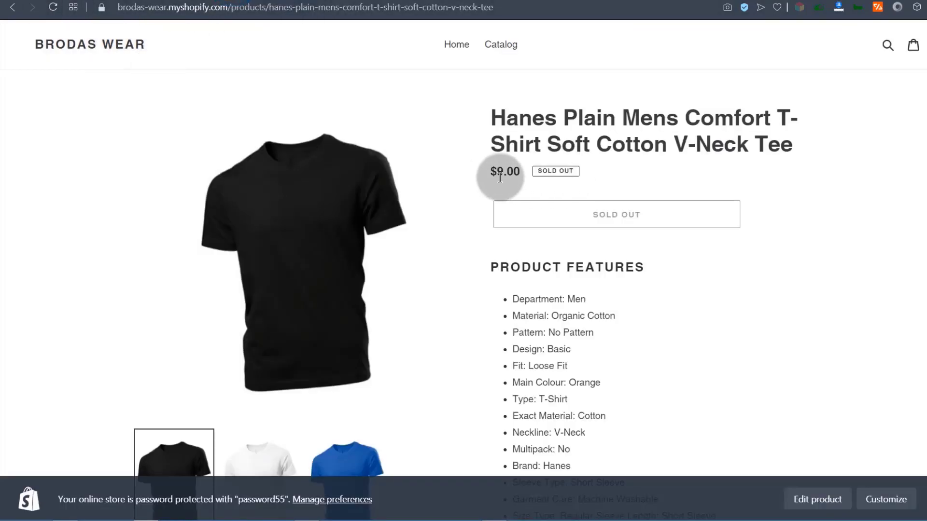
left_click(55, 7)
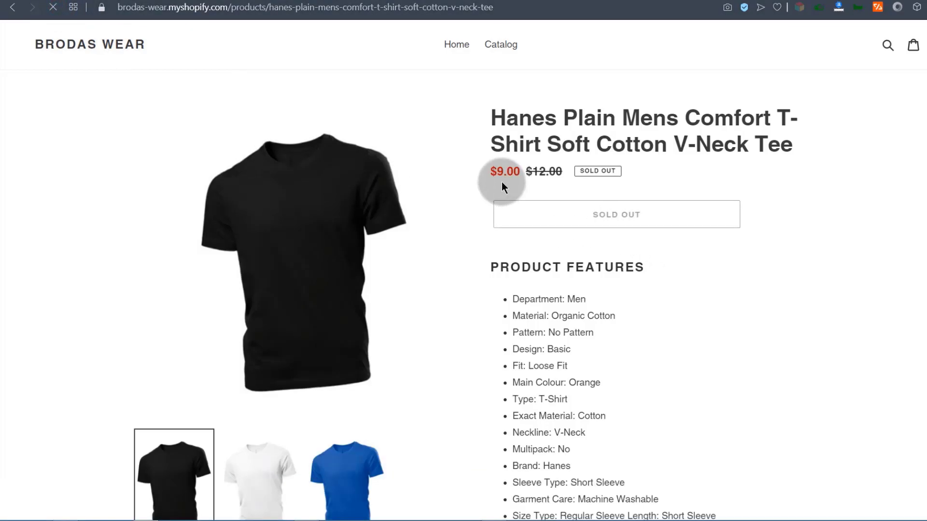
left_click(534, 171)
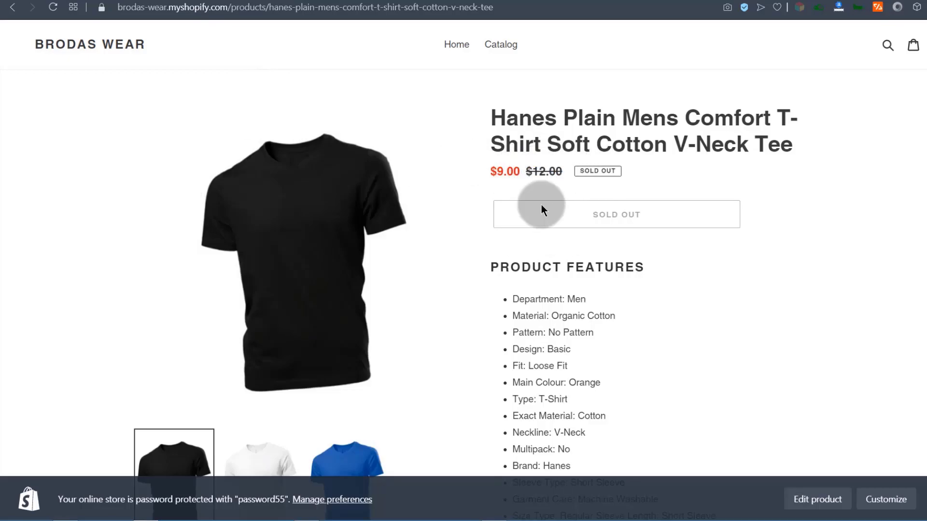
scroll(648, 186, "down", 5)
scroll(526, 207, "up", 5)
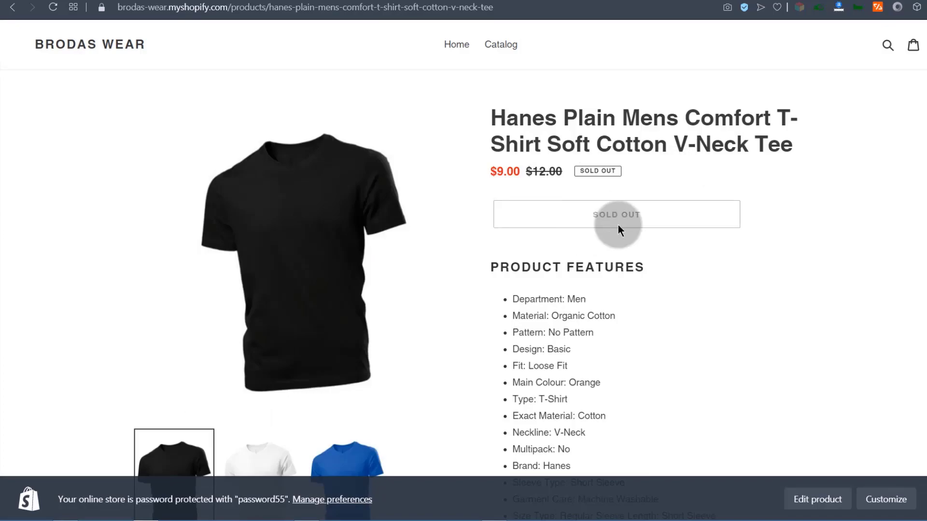
scroll(607, 332, "down", 5)
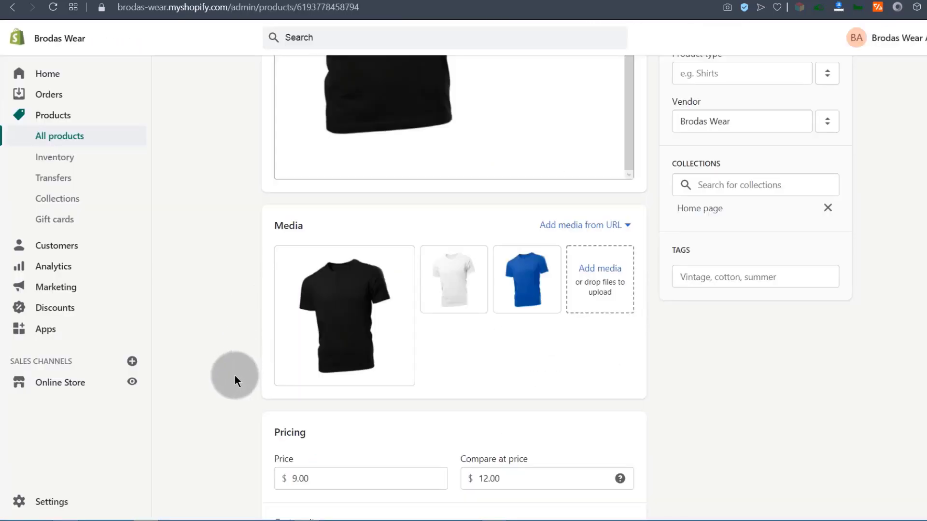
Enter 3 as the cost per item, yielding a 66.7% margin and $6.00 profit.
scroll(235, 376, "down", 5)
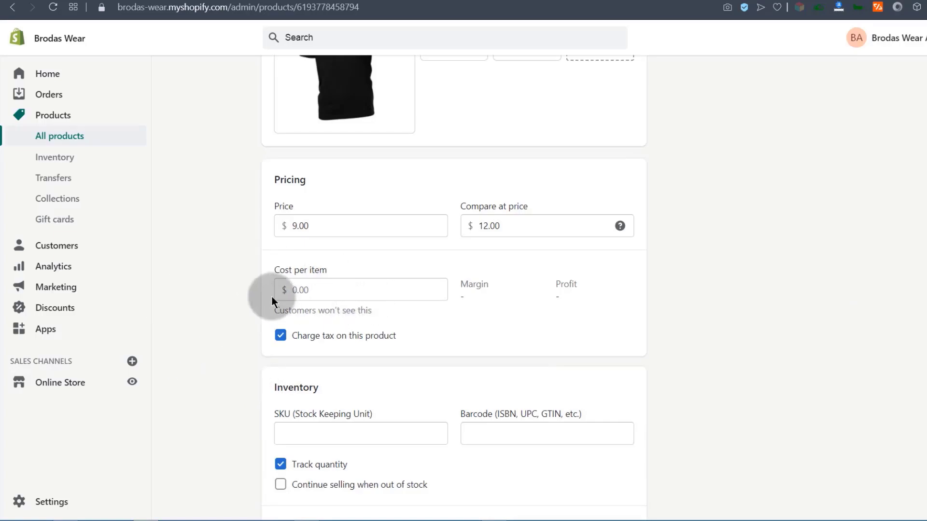
left_click(301, 286)
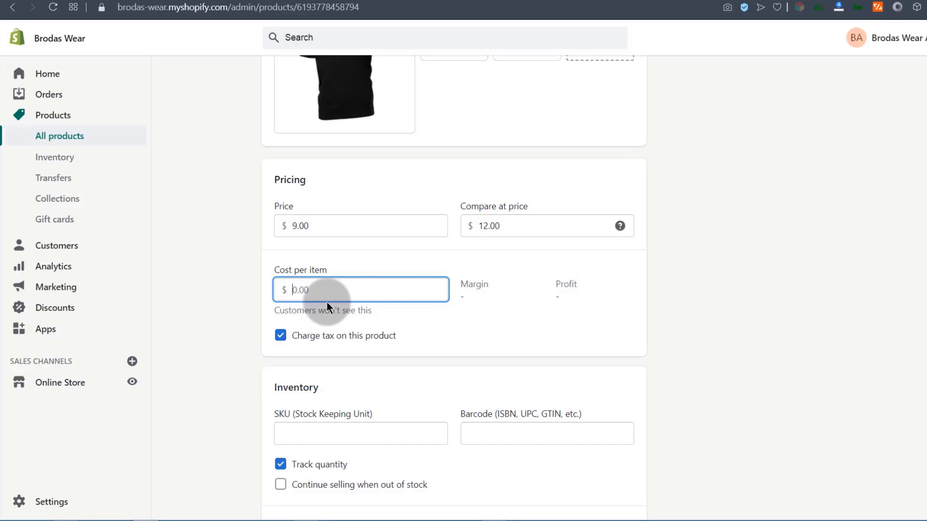
left_click(291, 290)
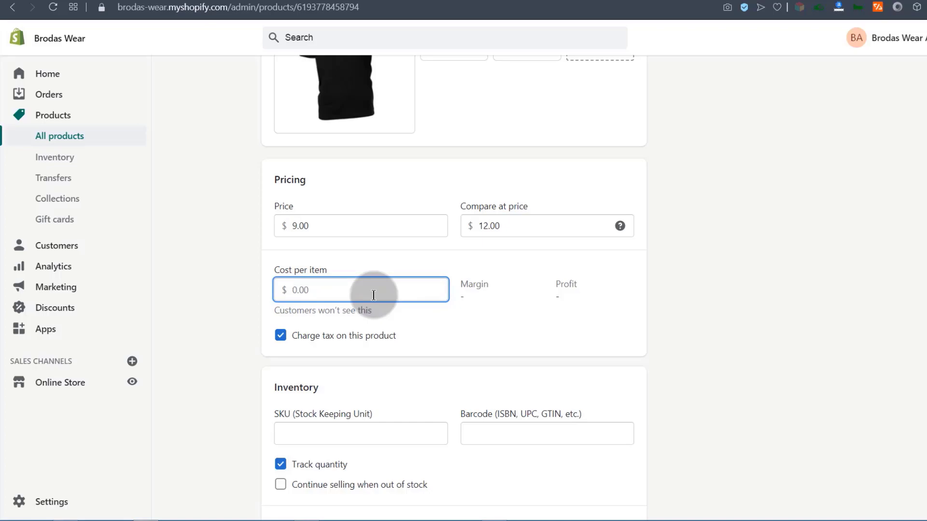
type("3")
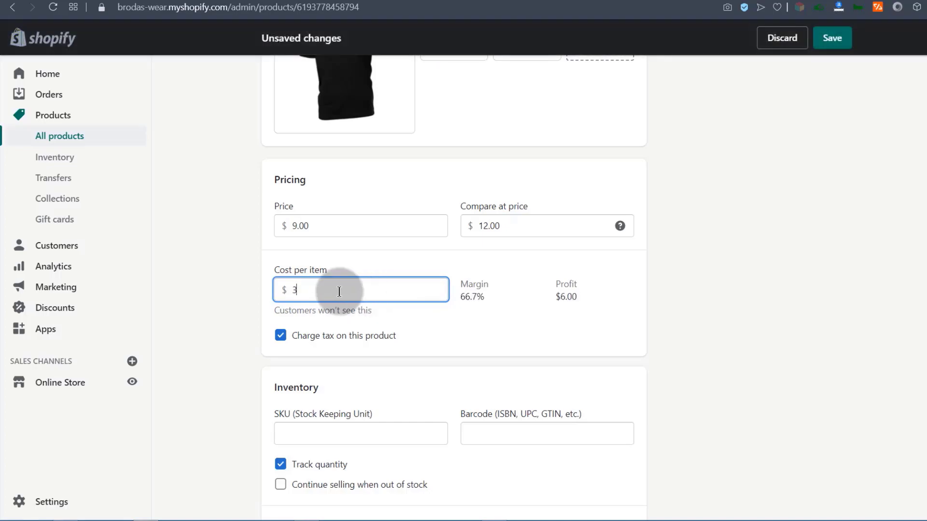
left_click(518, 326)
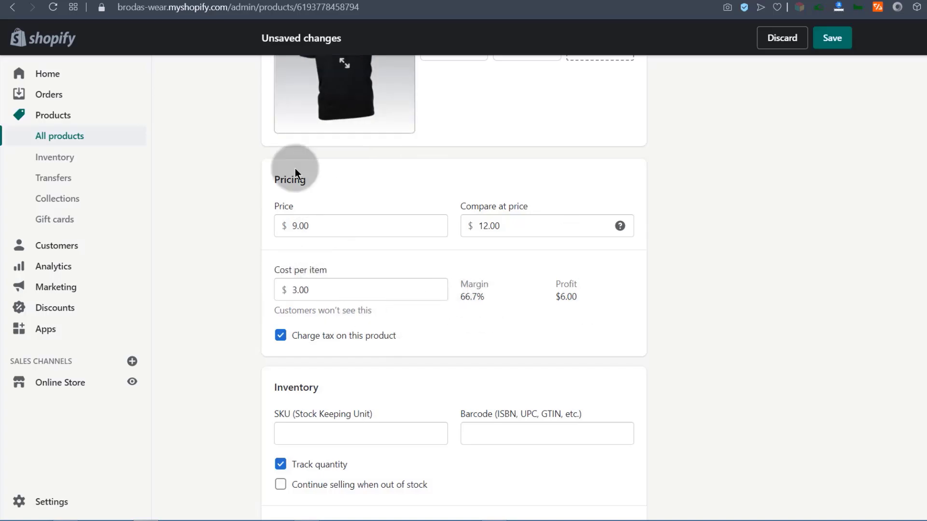
scroll(325, 254, "down", 3)
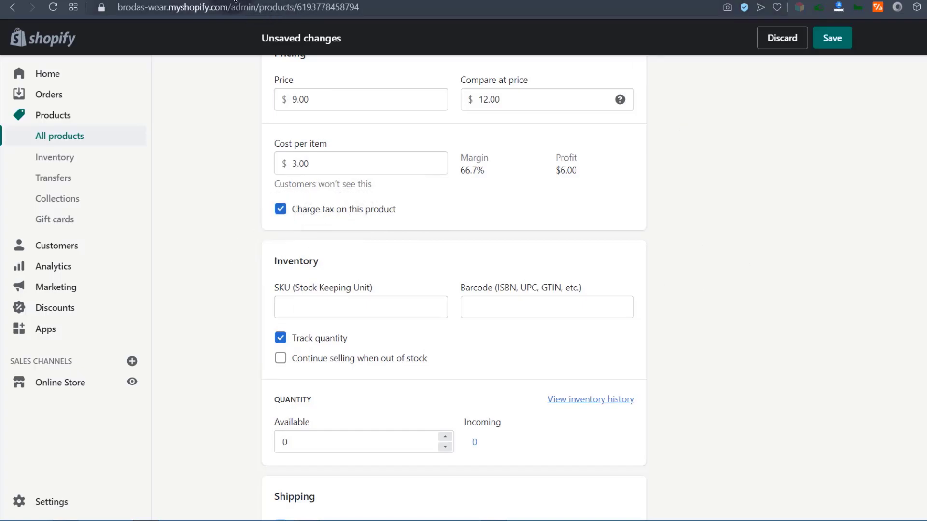
left_click(330, 0)
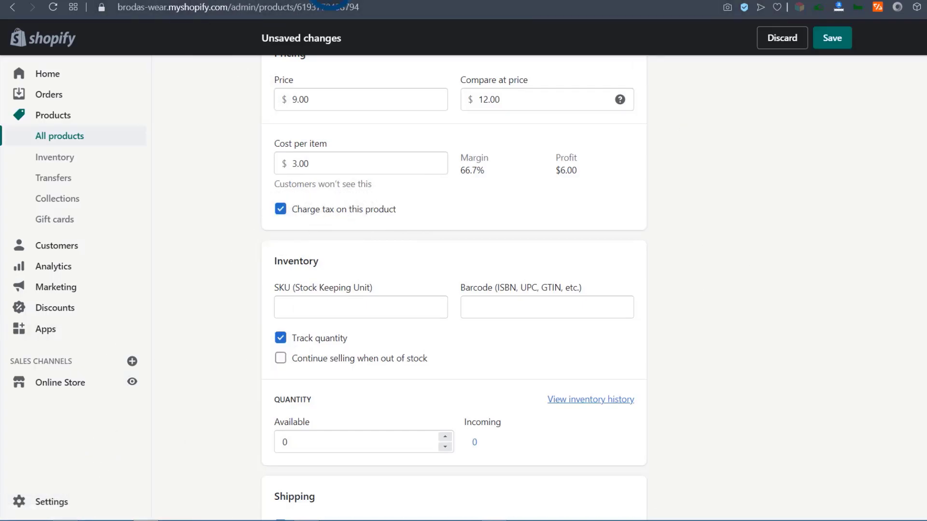
double_click(49, 504)
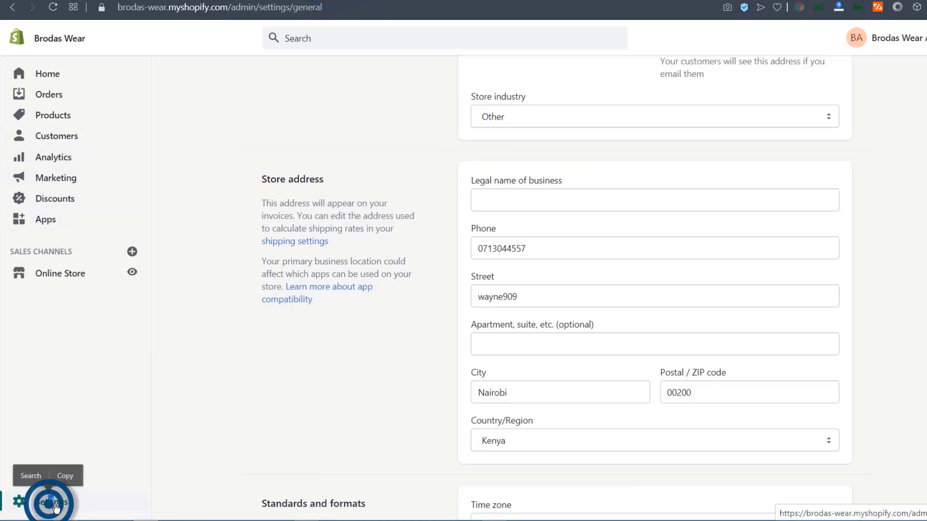
left_click(327, 379)
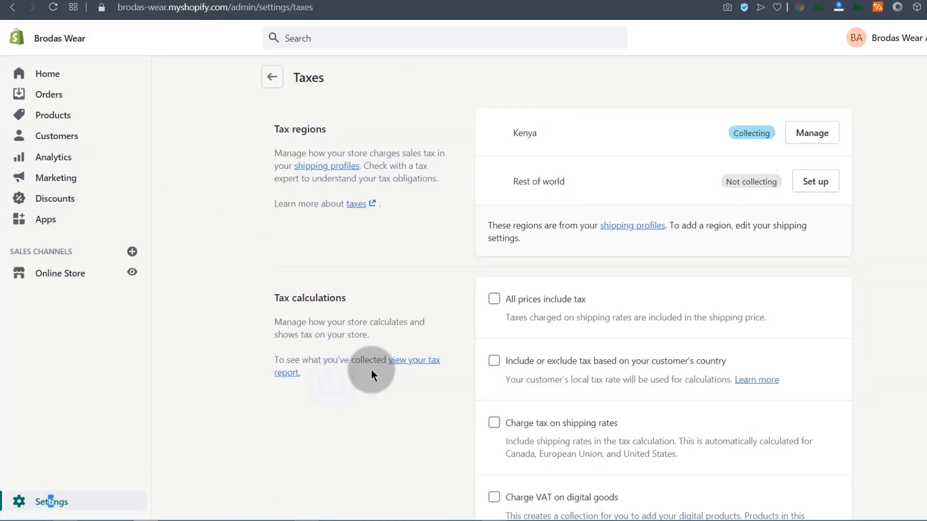
scroll(548, 128, "down", 2)
scroll(633, 157, "up", 1)
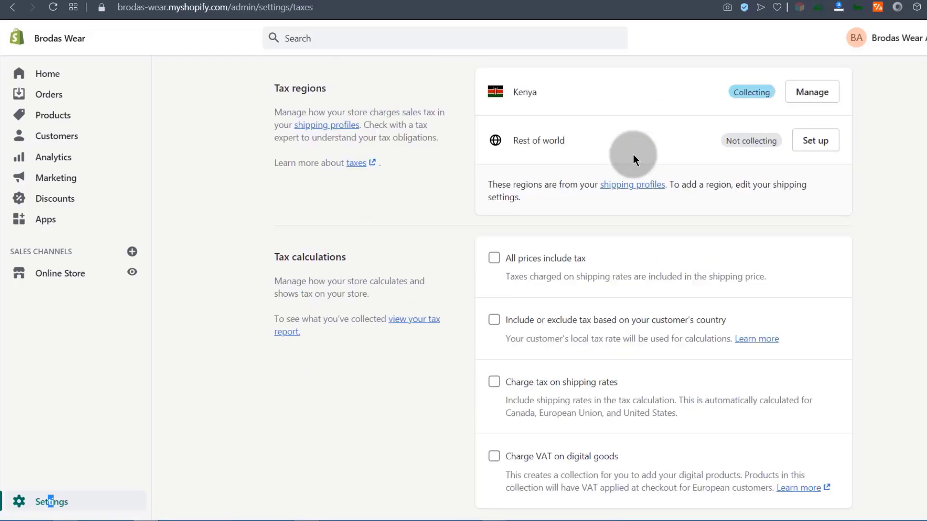
scroll(611, 160, "up", 1)
left_click(805, 133)
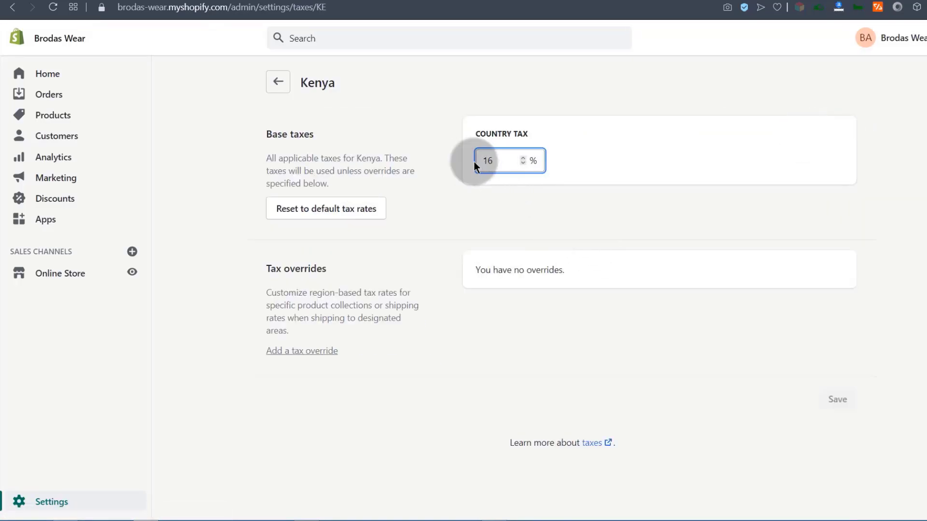
left_click(12, 7)
left_click(820, 182)
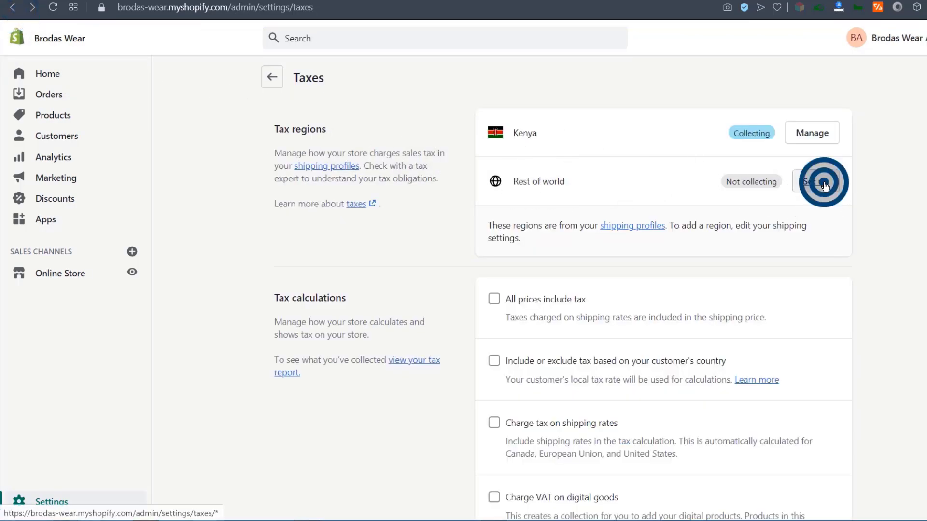
left_click(483, 160)
double_click(483, 160)
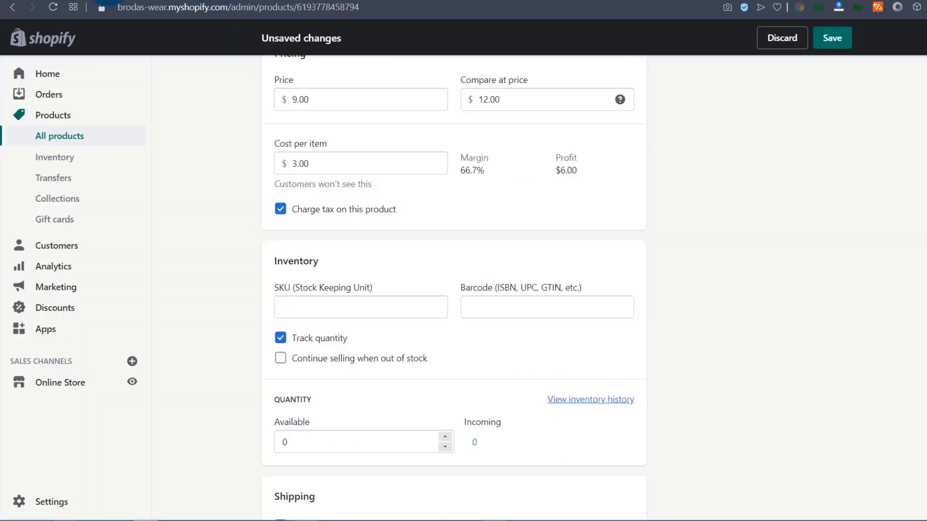
Uncheck Charge tax on this product for the T-shirt.
left_click(280, 209)
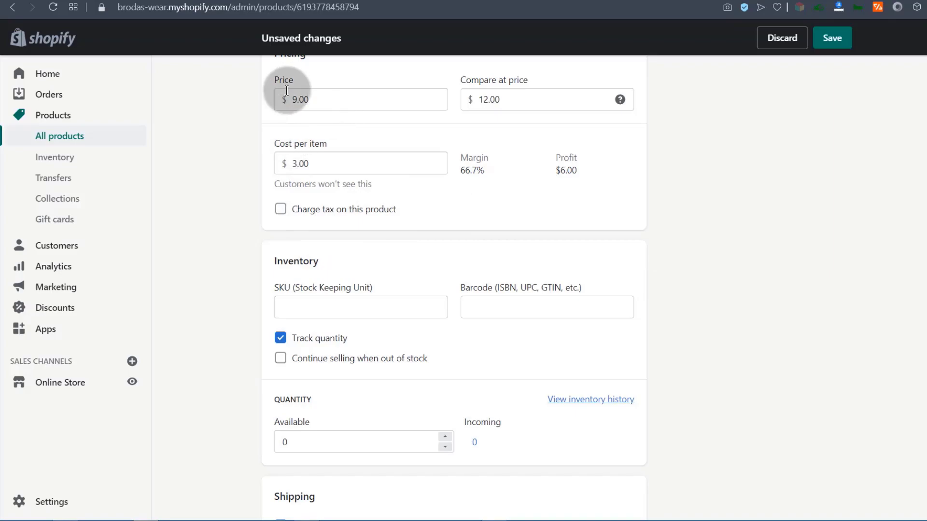
scroll(229, 232, "down", 3)
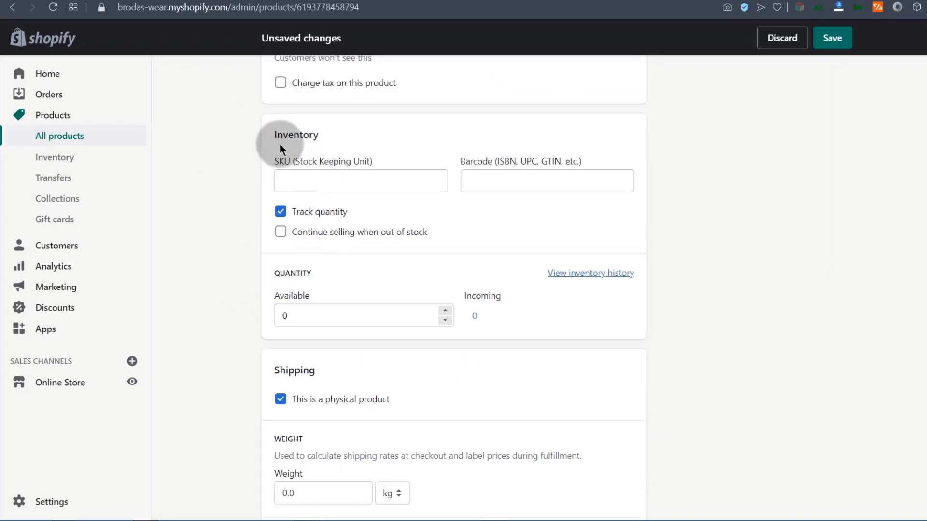
left_click(291, 181)
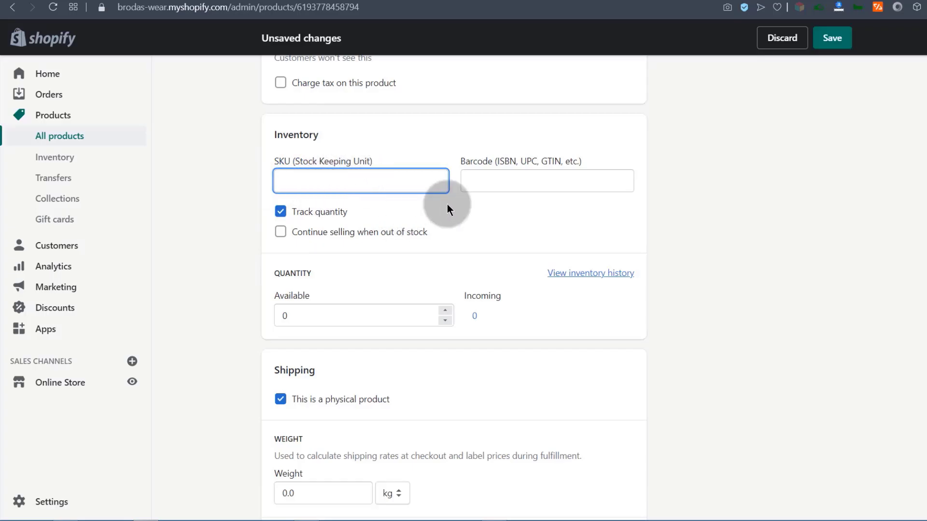
Copy the start of the product title and paste it into the SKU field.
scroll(331, 180, "up", 15)
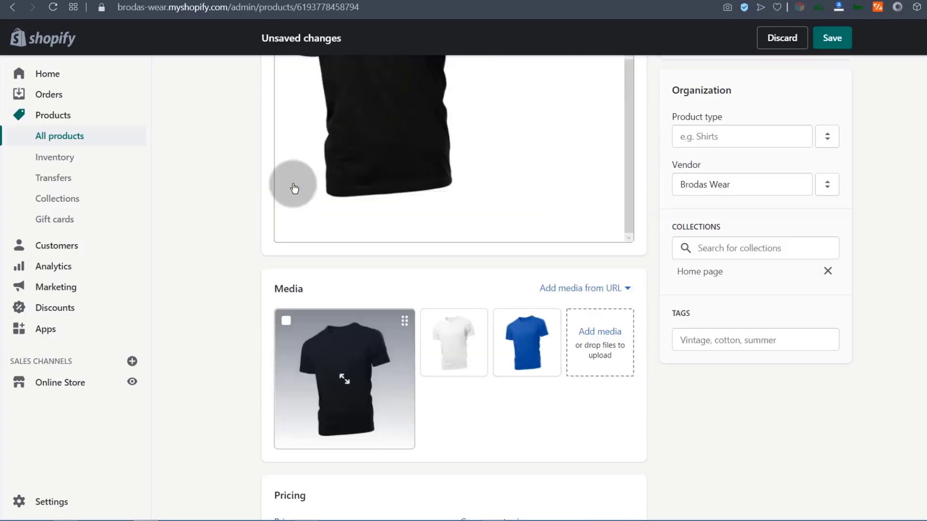
left_click_drag(292, 75, 353, 74)
right_click(353, 74)
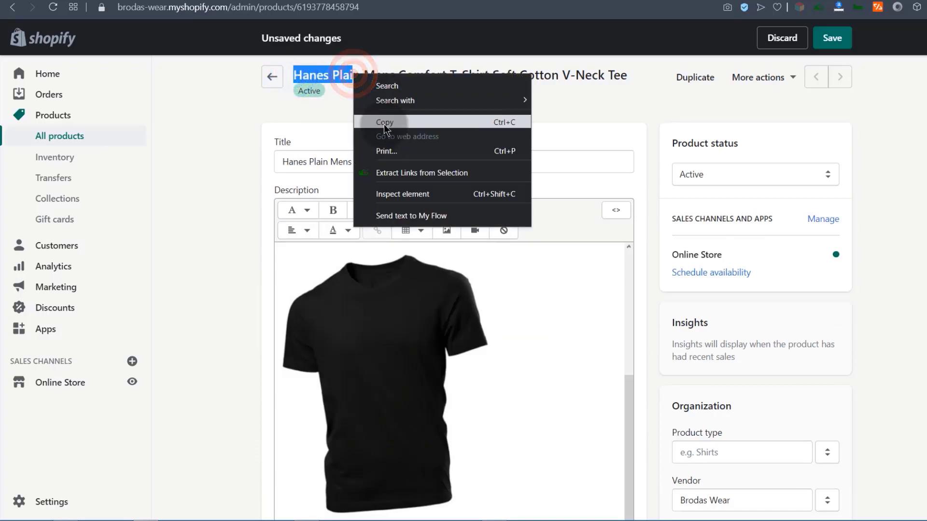
left_click(384, 120)
scroll(244, 233, "down", 10)
scroll(244, 233, "down", 9)
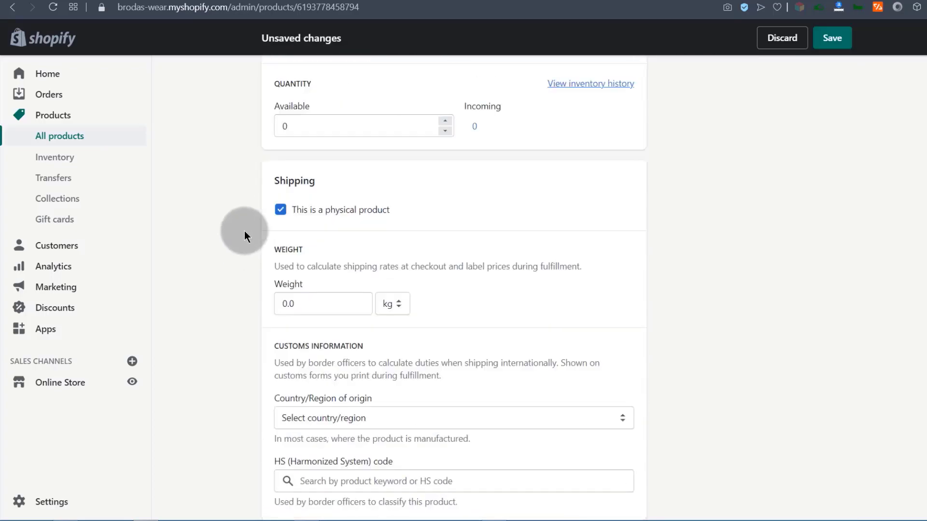
scroll(244, 231, "up", 4)
scroll(244, 232, "up", 6)
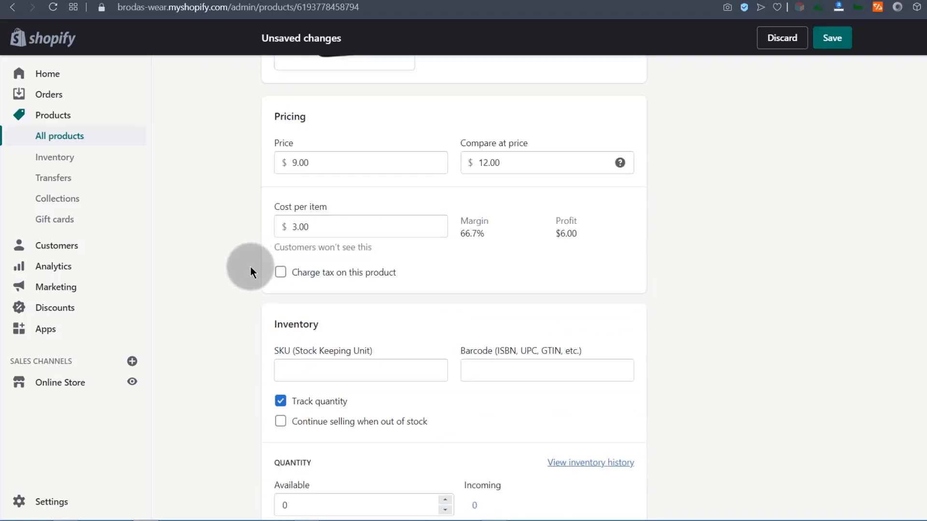
scroll(250, 262, "down", 3)
left_click(298, 245)
right_click(298, 245)
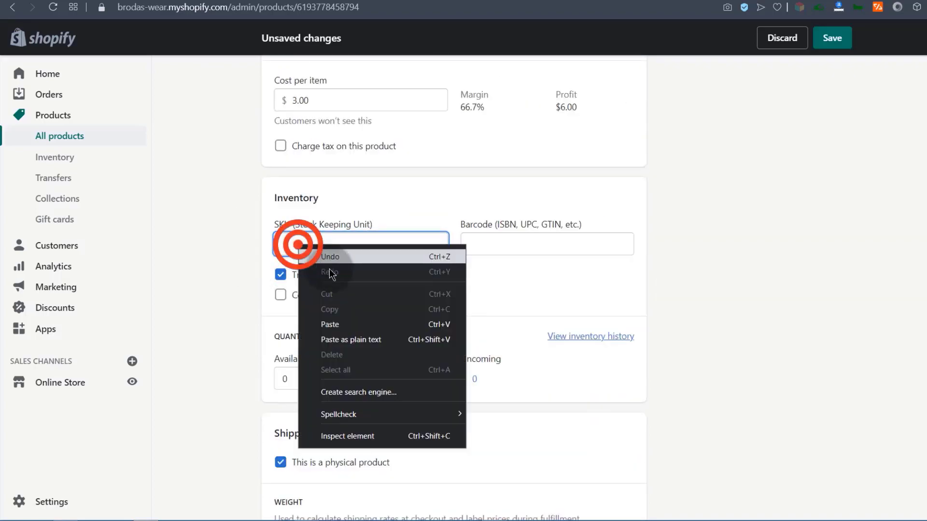
left_click(334, 326)
Edit the pasted SKU text so it reads HanesPlain001.
left_click(309, 245)
key("BackSpace")
left_click(368, 245)
type("001")
left_click(322, 245)
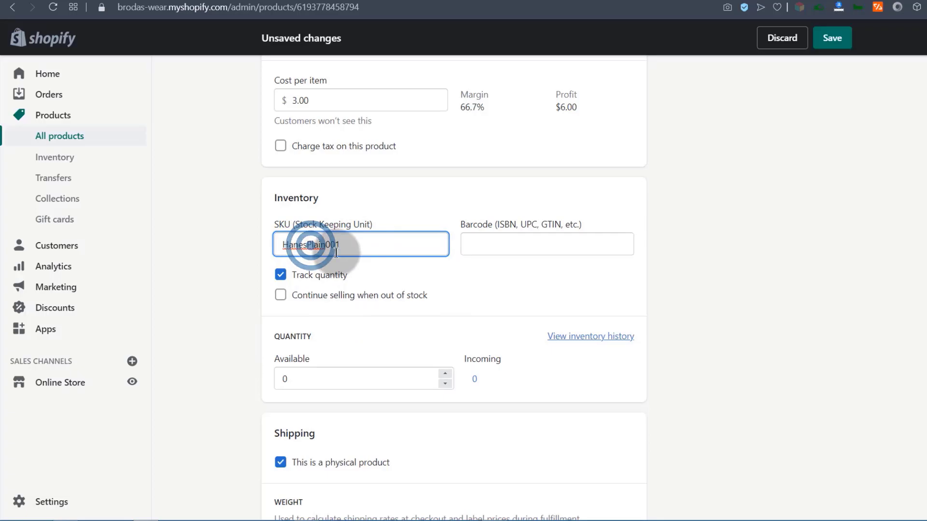
type("n")
scroll(338, 260, "down", 3)
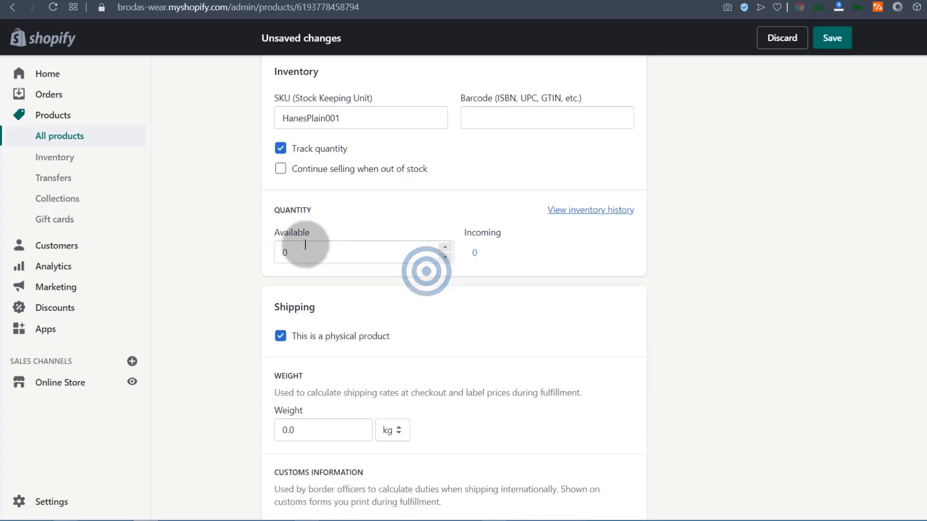
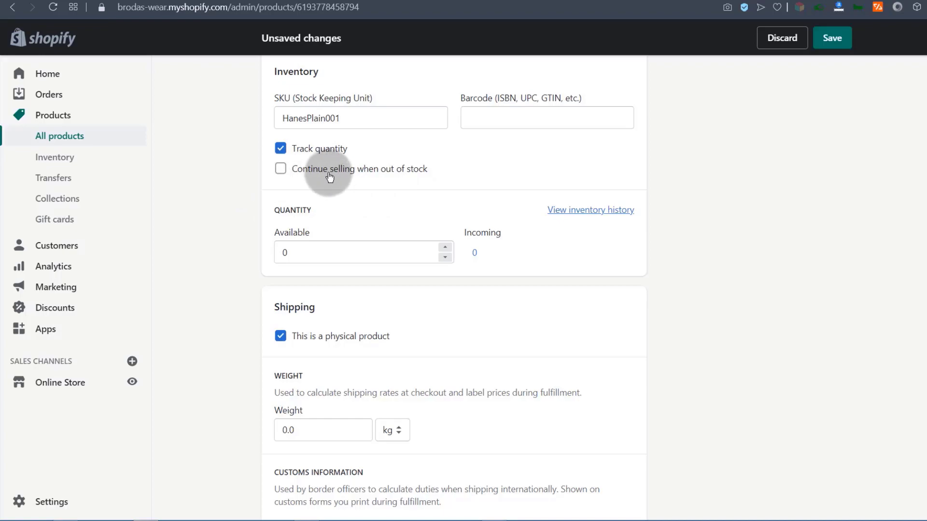
Change the tee's Available quantity from 0 to 10.
scroll(315, 177, "down", 2)
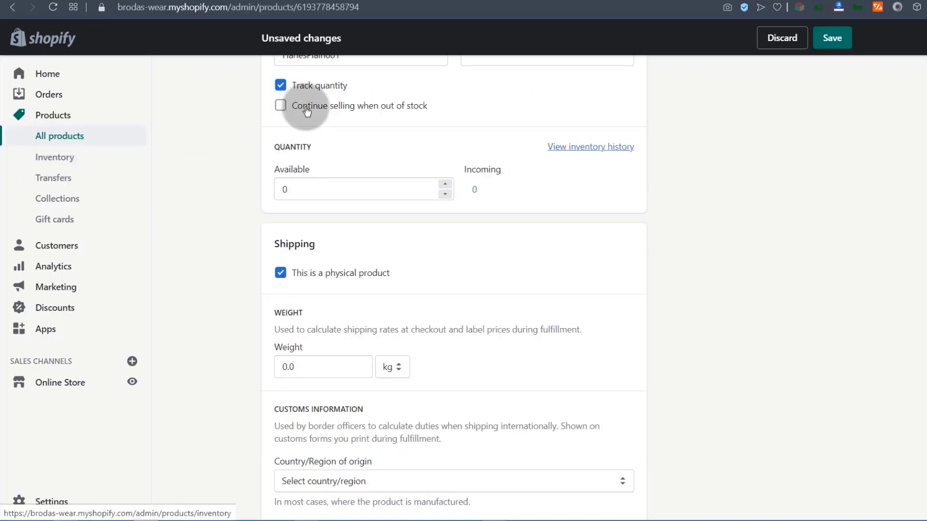
scroll(298, 144, "up", 3)
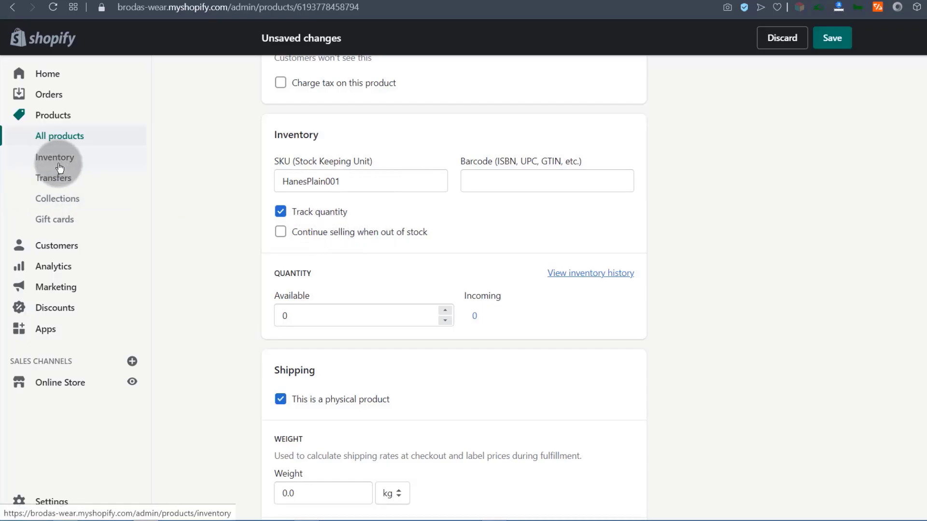
scroll(284, 190, "down", 3)
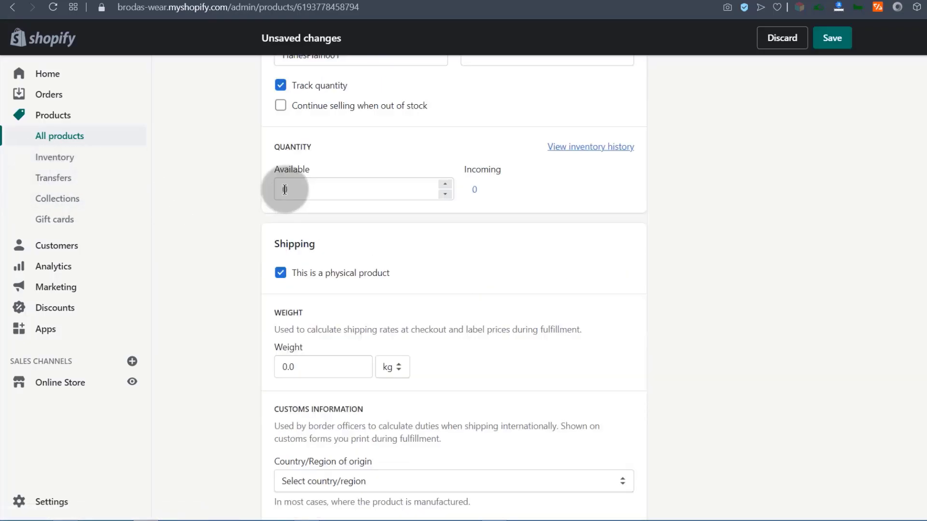
left_click(285, 188)
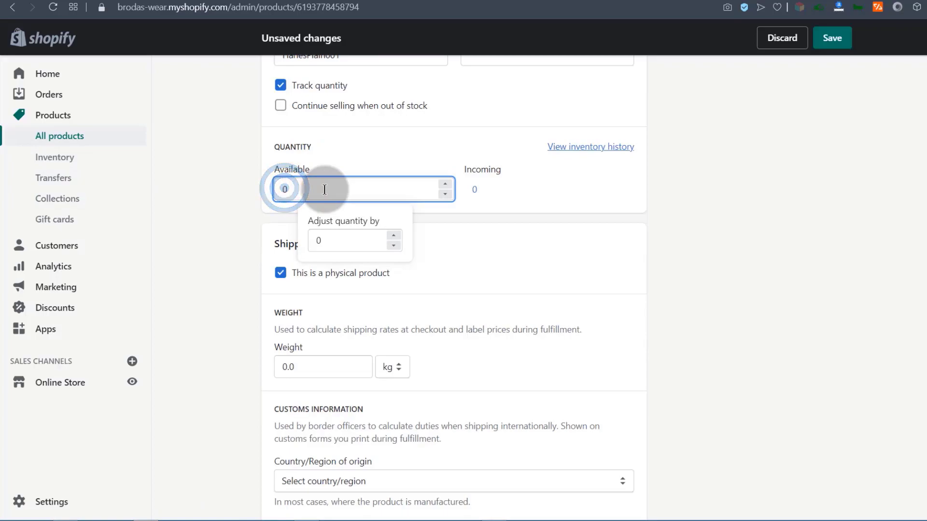
left_click(574, 197)
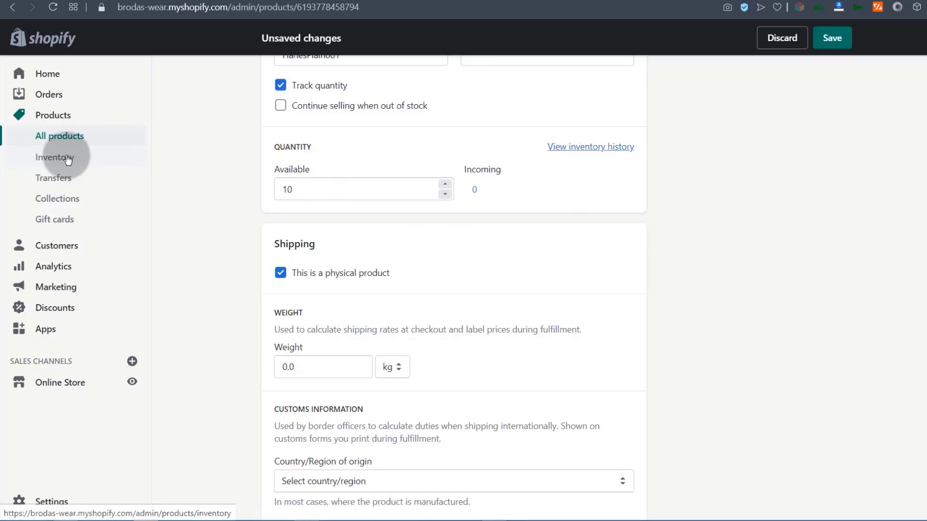
scroll(442, 294, "down", 1)
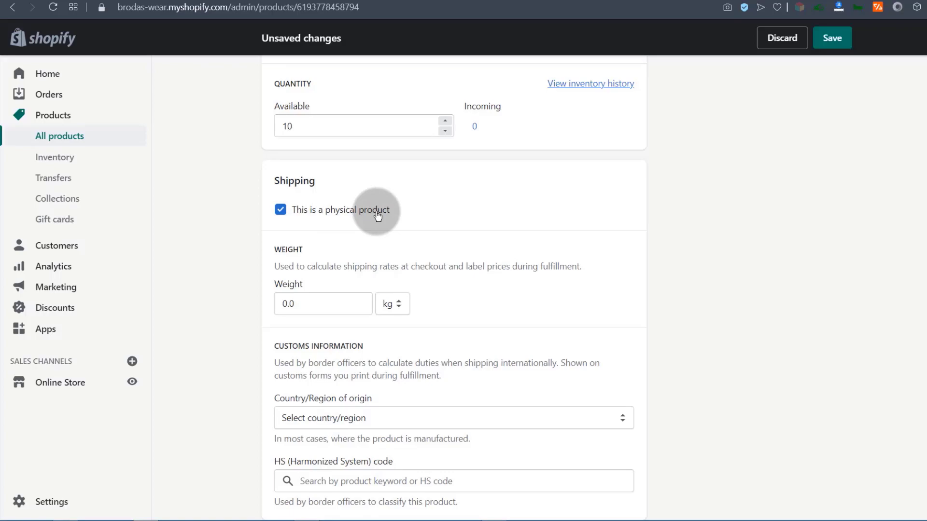
Keep the tee marked as a physical product with a 100.0 g weight.
left_click(280, 211)
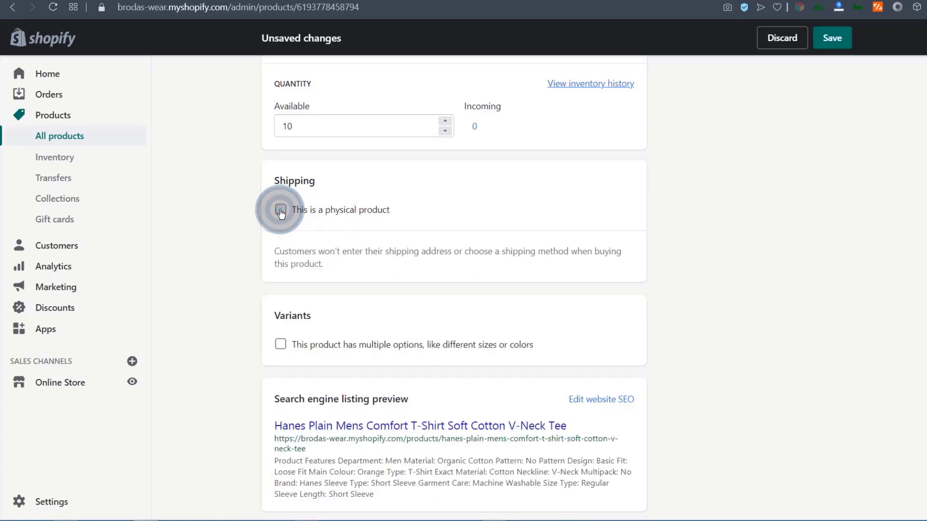
left_click(281, 211)
left_click(281, 211)
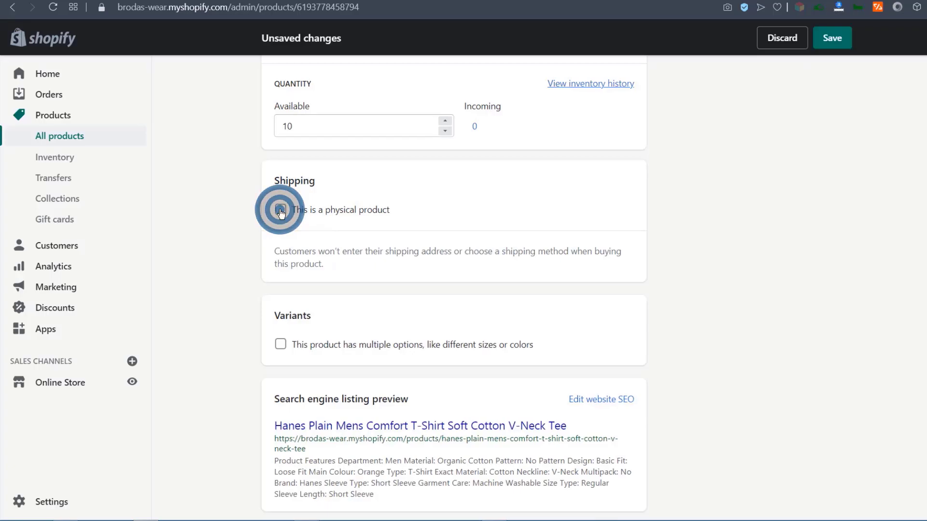
left_click(280, 211)
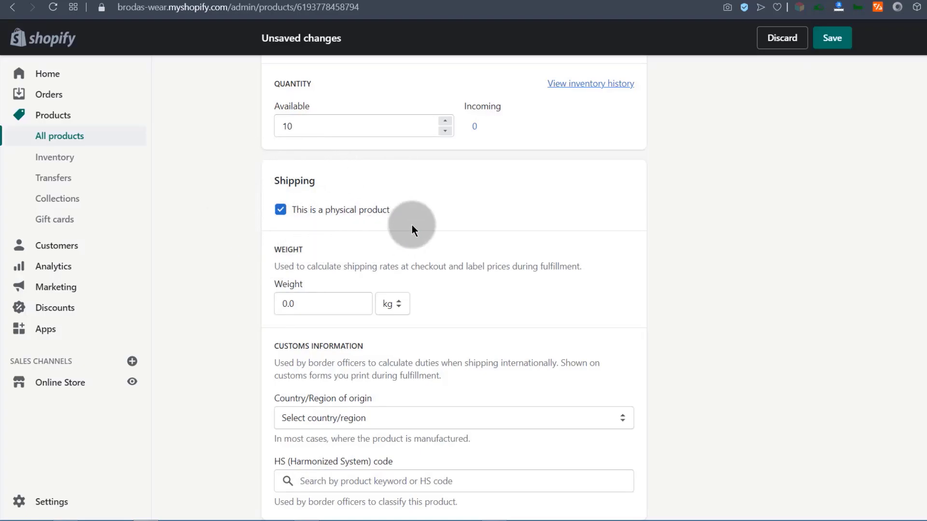
scroll(289, 245, "down", 3)
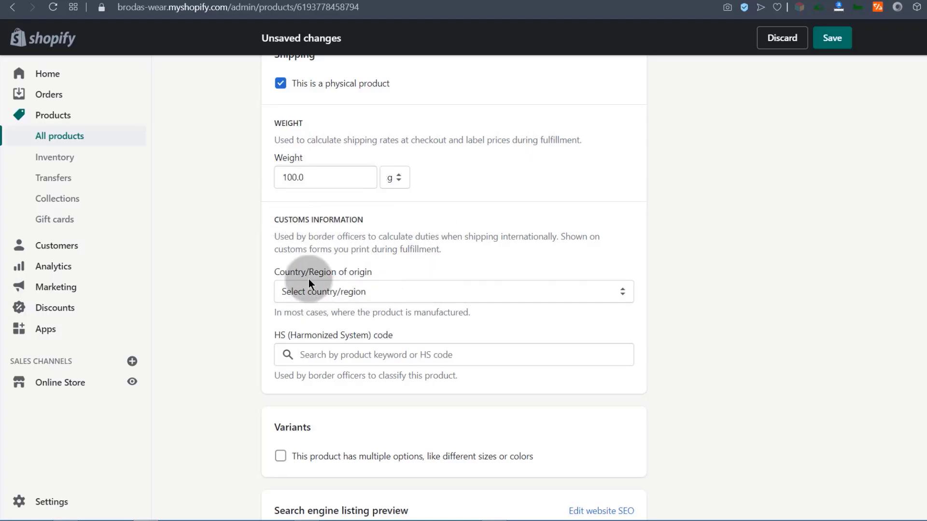
scroll(309, 299, "down", 1)
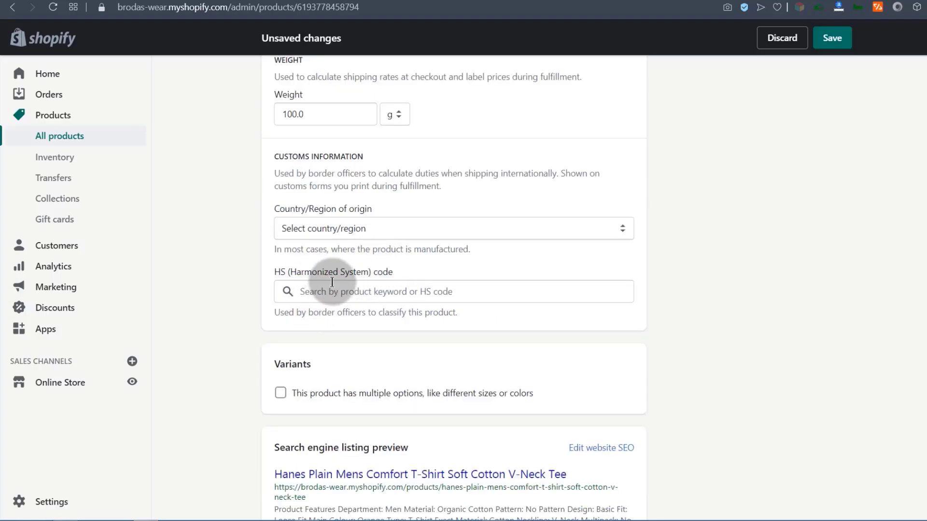
scroll(338, 285, "down", 2)
Leave size and colour variants off, save the product, and open SEO editing.
left_click(280, 286)
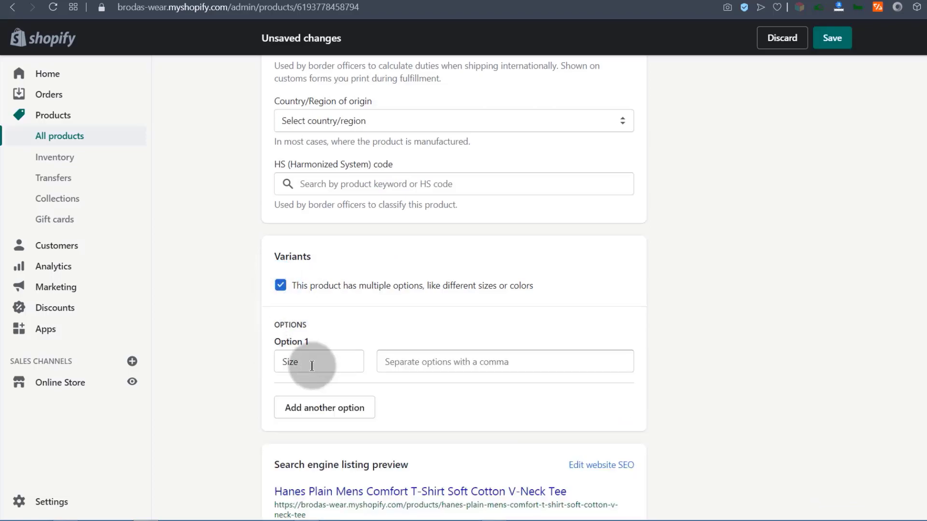
left_click(280, 285)
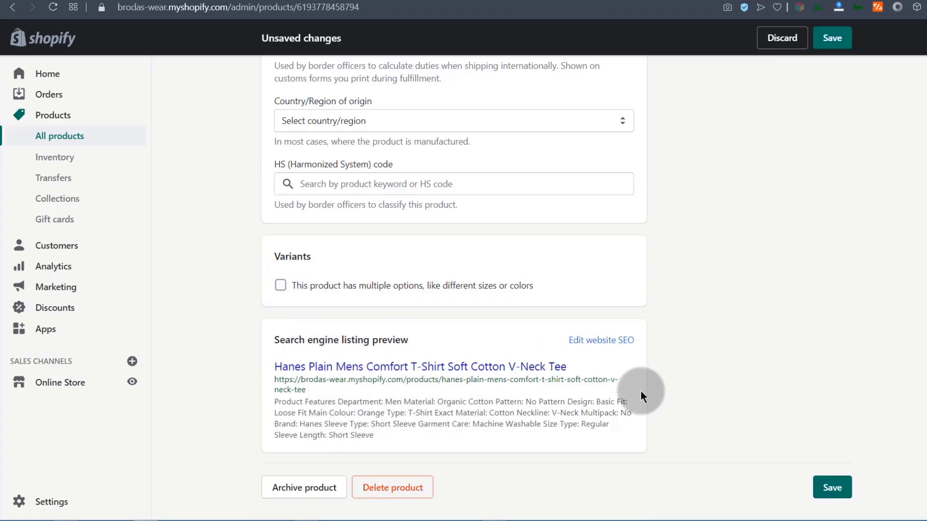
left_click(835, 485)
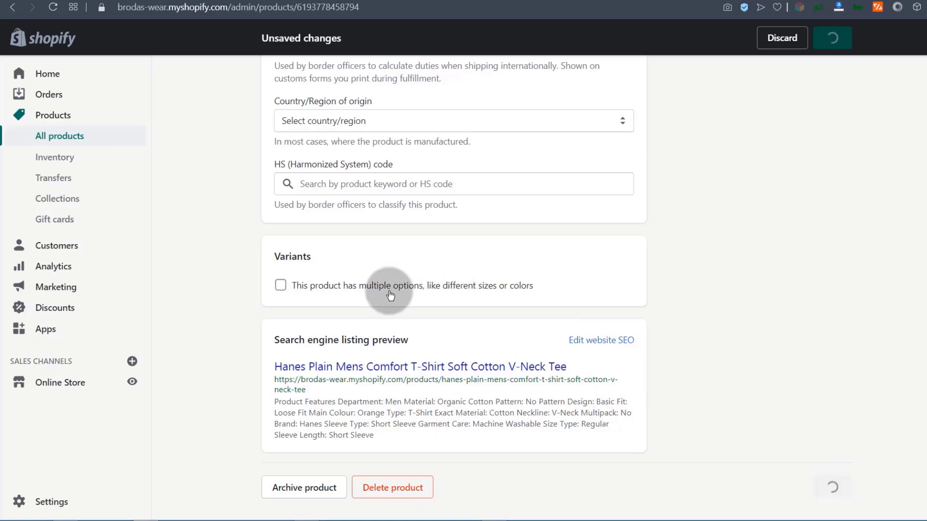
scroll(459, 376, "down", 20)
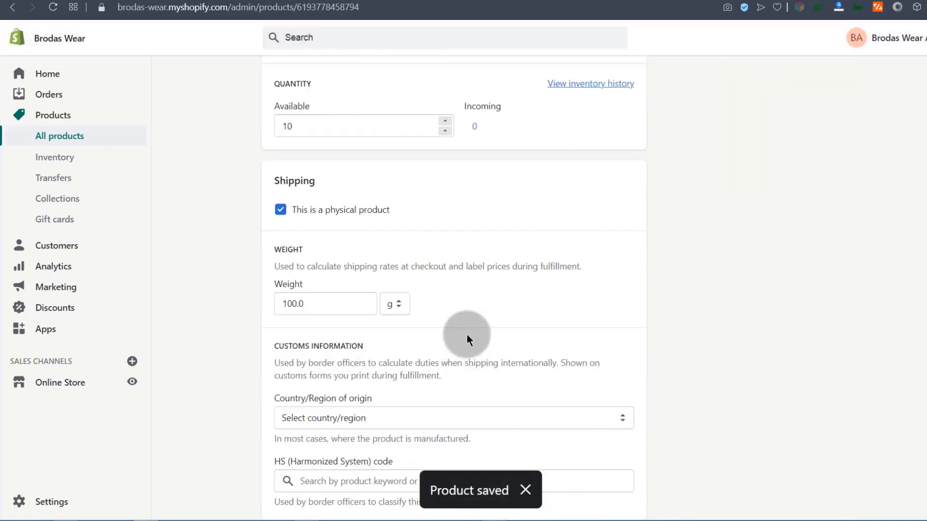
left_click(601, 340)
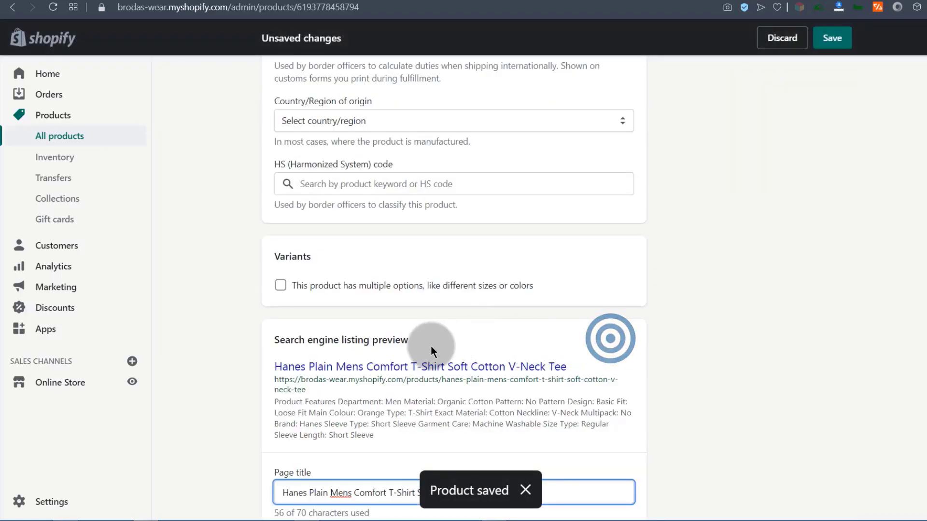
Edit the SEO page title and replace the long meta description.
scroll(425, 350, "down", 5)
left_click(372, 260)
left_click_drag(534, 258, 272, 261)
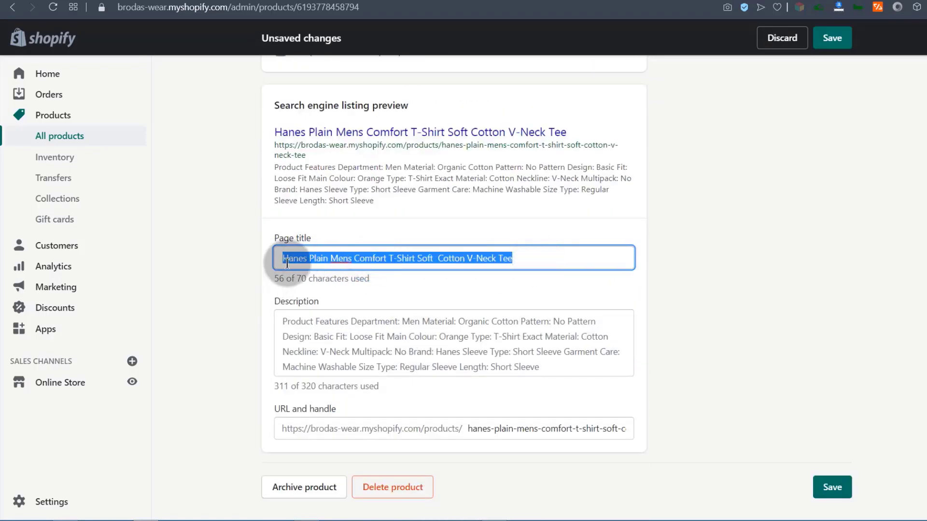
left_click_drag(282, 321, 614, 358)
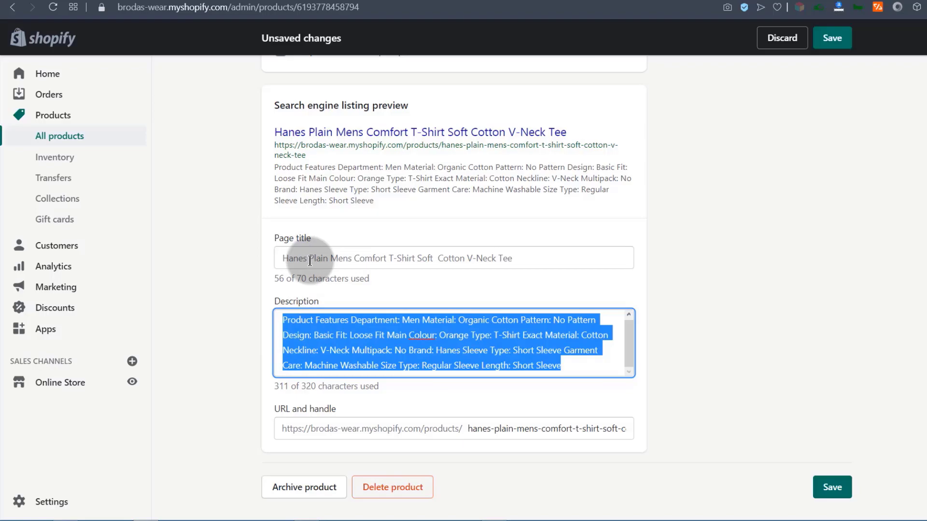
type("get this affordable plain T")
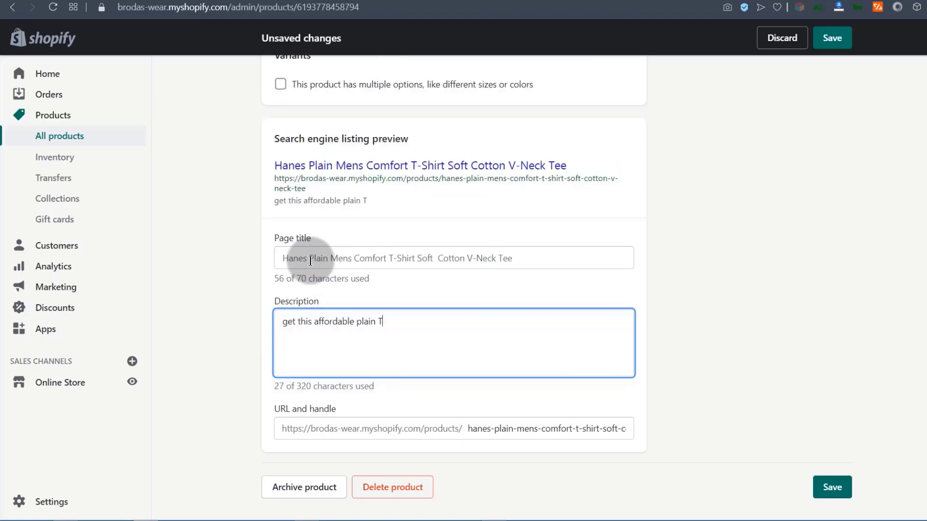
key("ctrl+z")
left_click(306, 331)
left_click_drag(276, 323, 478, 345)
left_click(478, 345)
left_click(413, 259)
left_click(541, 254)
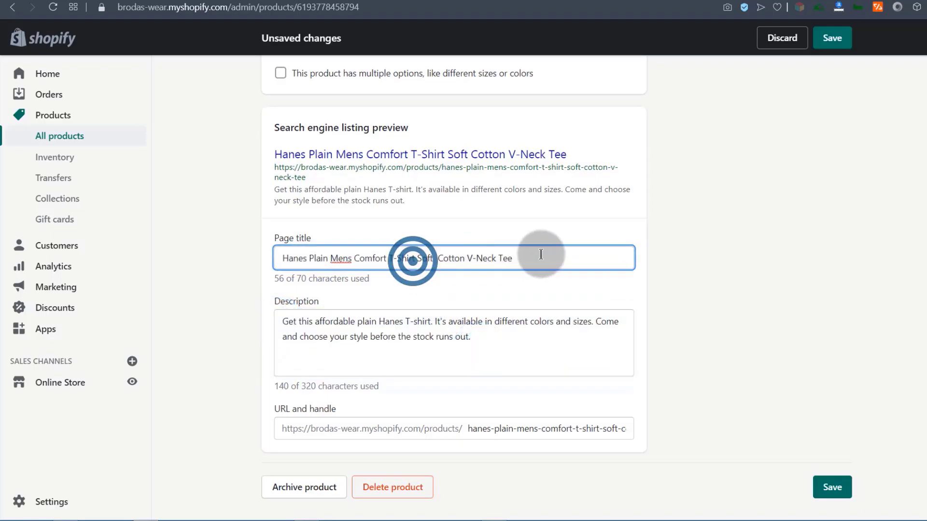
left_click_drag(279, 257, 505, 277)
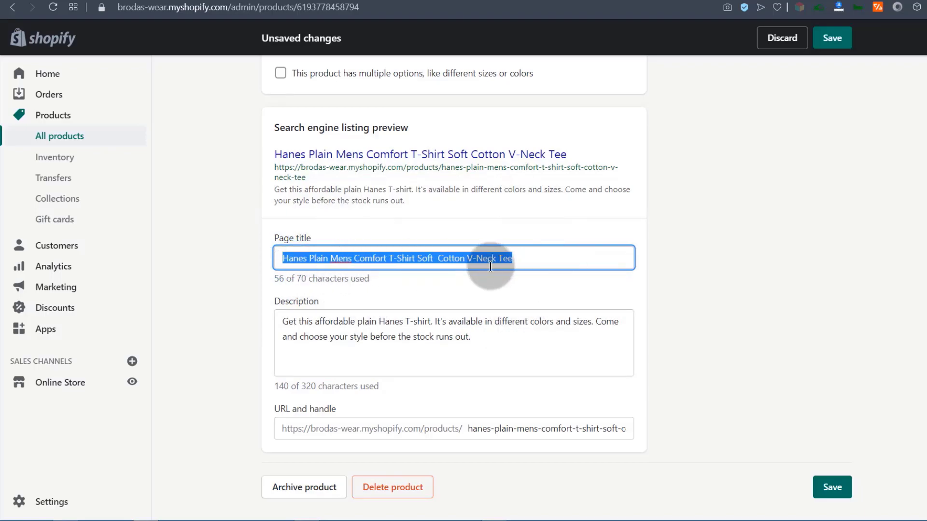
left_click(273, 153)
left_click_drag(407, 203, 362, 187)
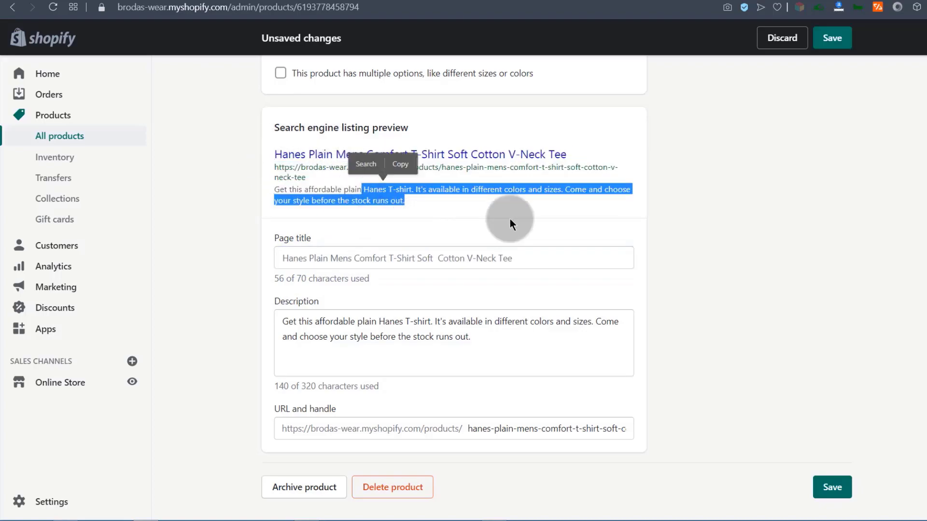
left_click(676, 259)
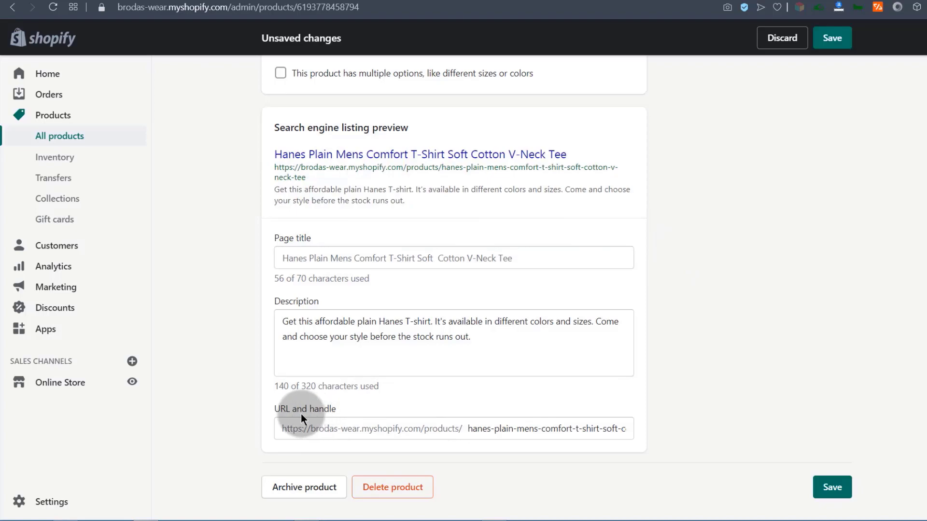
Change the URL handle to hanes-plain-mens-tshirt.
left_click(384, 435)
left_click(469, 428)
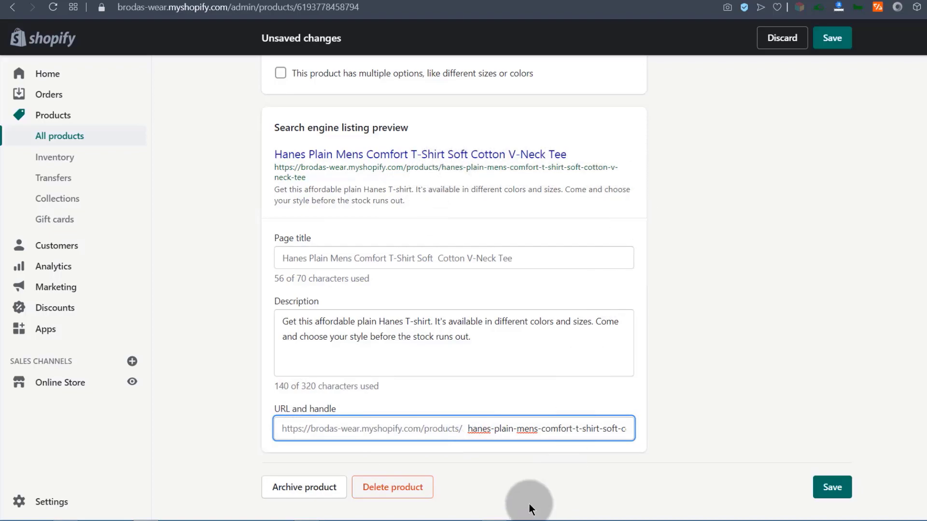
left_click(467, 429)
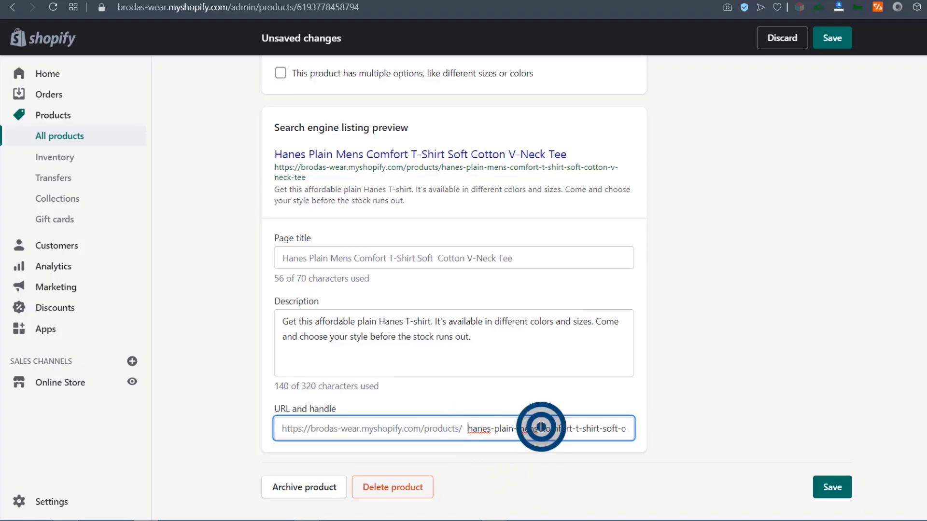
triple_click(540, 428)
type("hanes-plain-mens-tshirt")
scroll(512, 347, "up", 1)
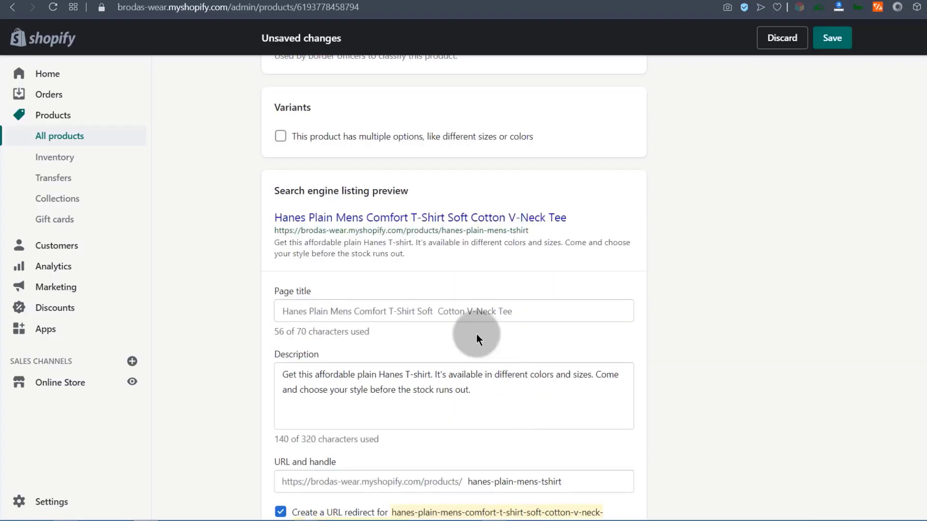
left_click_drag(441, 232, 542, 231)
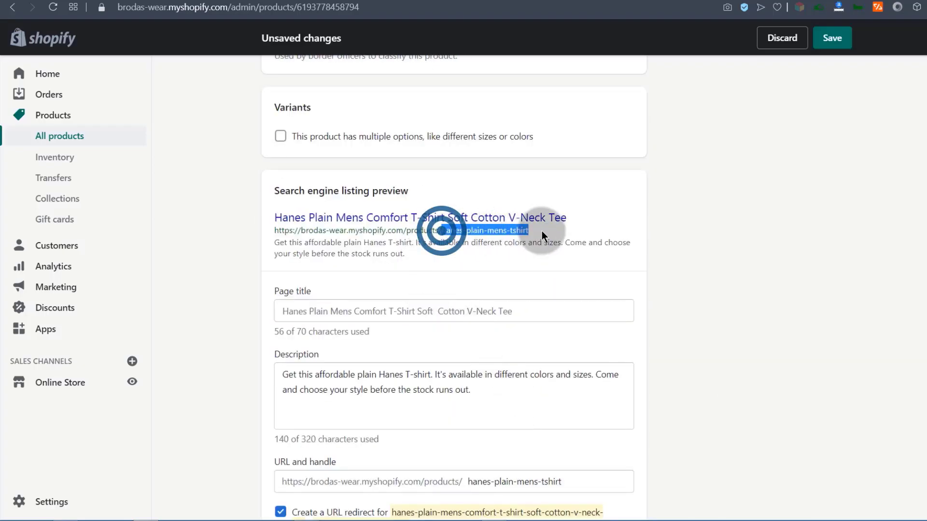
left_click(630, 296)
scroll(671, 367, "down", 2)
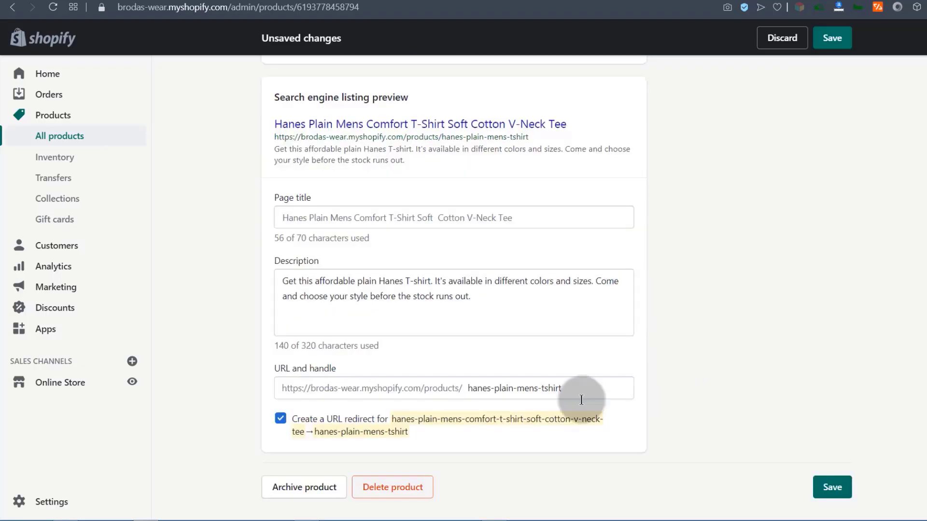
Leave 'Create a URL redirect' unchecked for the new handle.
left_click(466, 389)
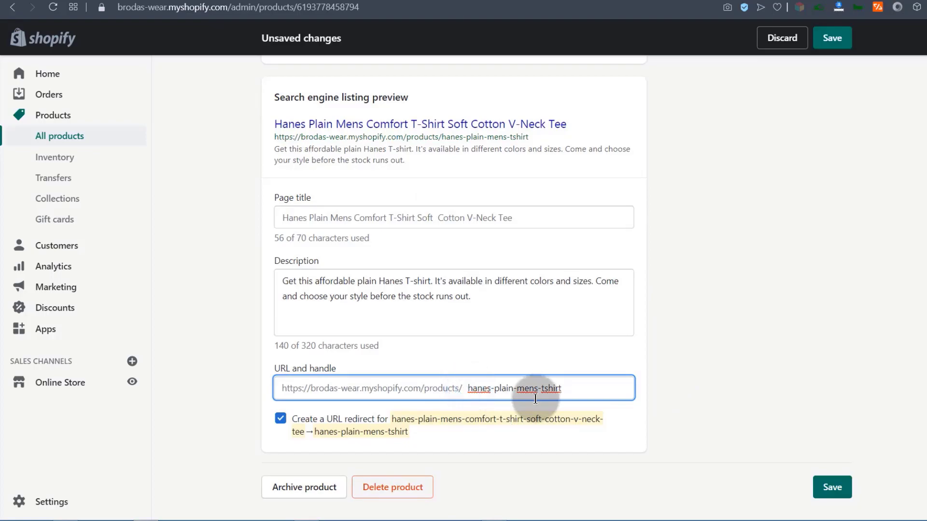
left_click_drag(576, 388, 501, 430)
left_click(501, 430)
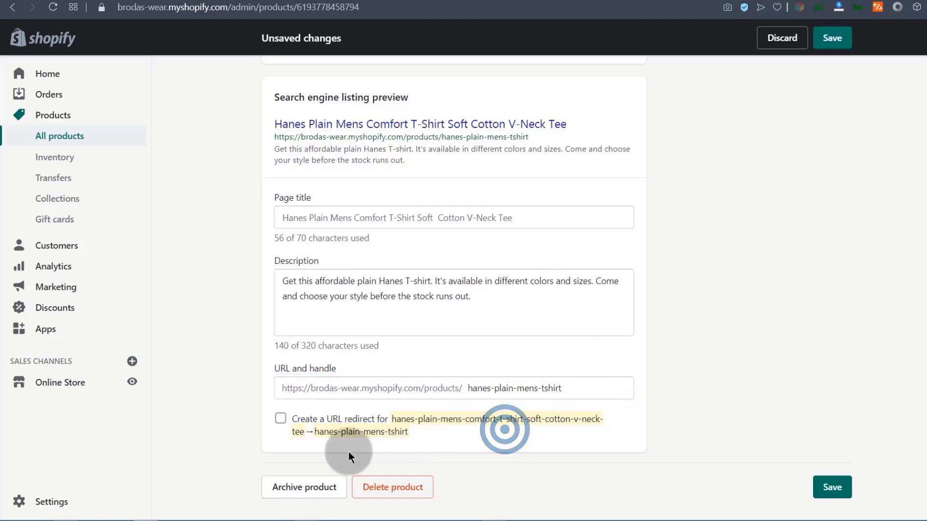
left_click_drag(575, 388, 448, 388)
left_click(281, 420)
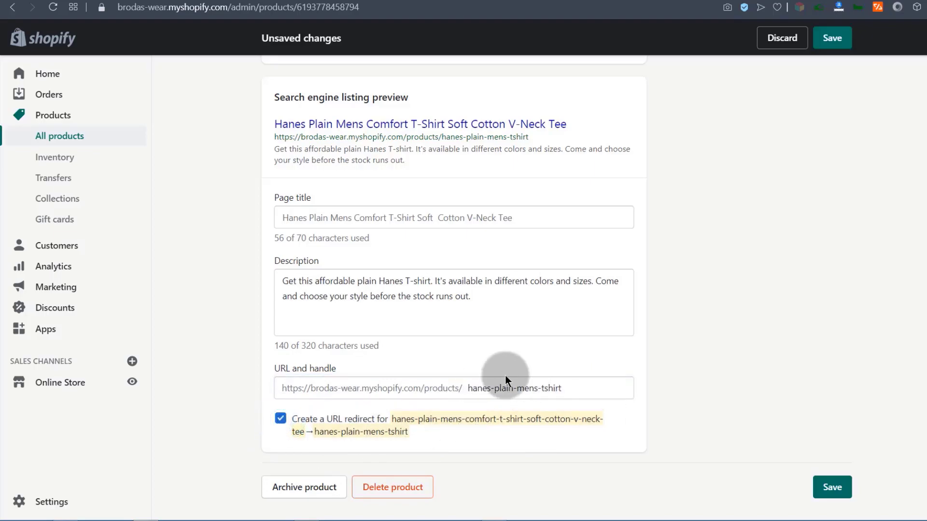
left_click(281, 419)
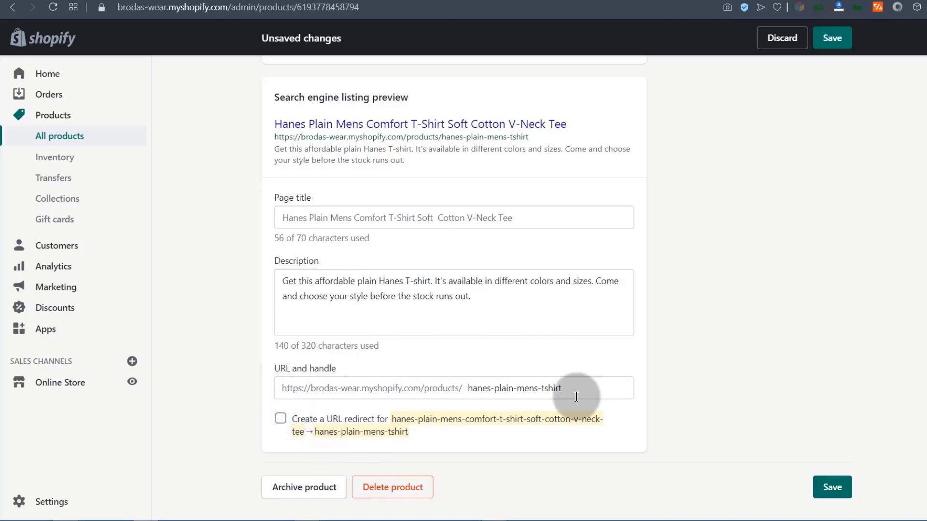
scroll(557, 333, "up", 20)
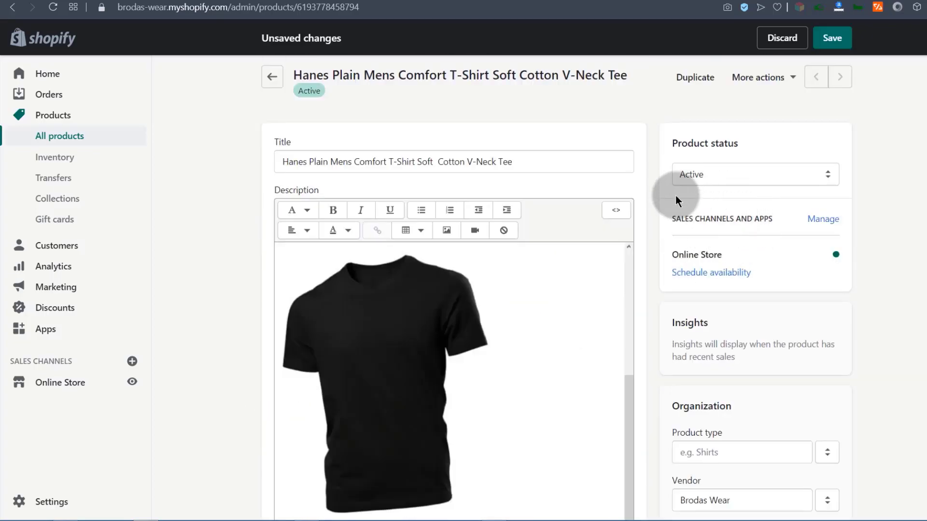
Keep the product status set to Active.
left_click(705, 172)
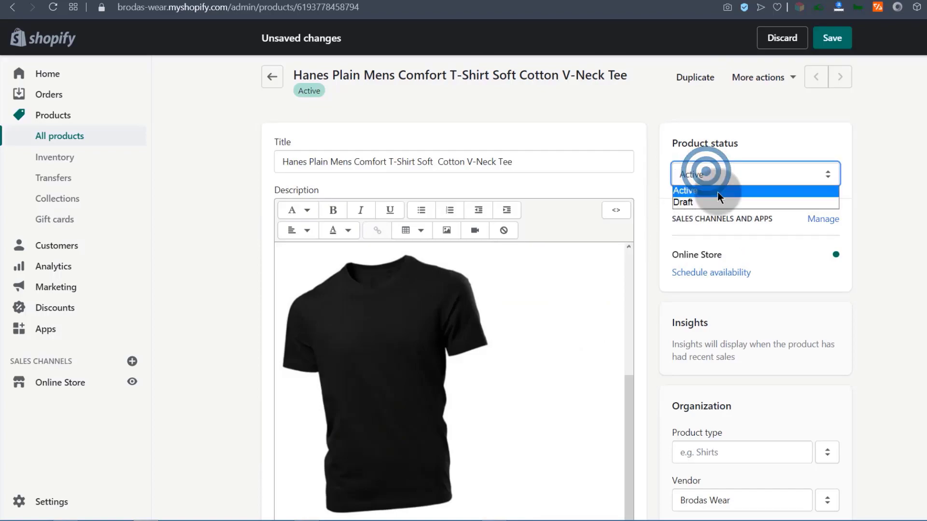
left_click(712, 190)
left_click(704, 167)
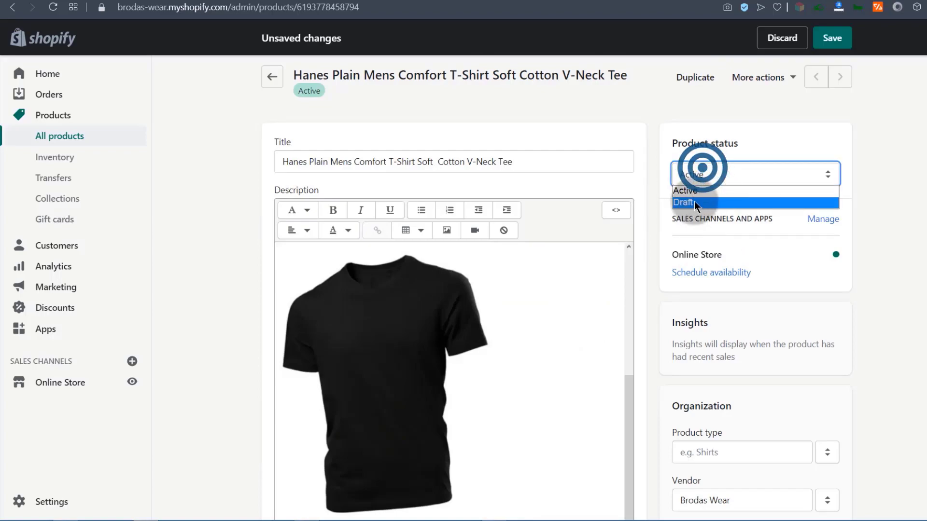
left_click(712, 169)
scroll(916, 201, "down", 20)
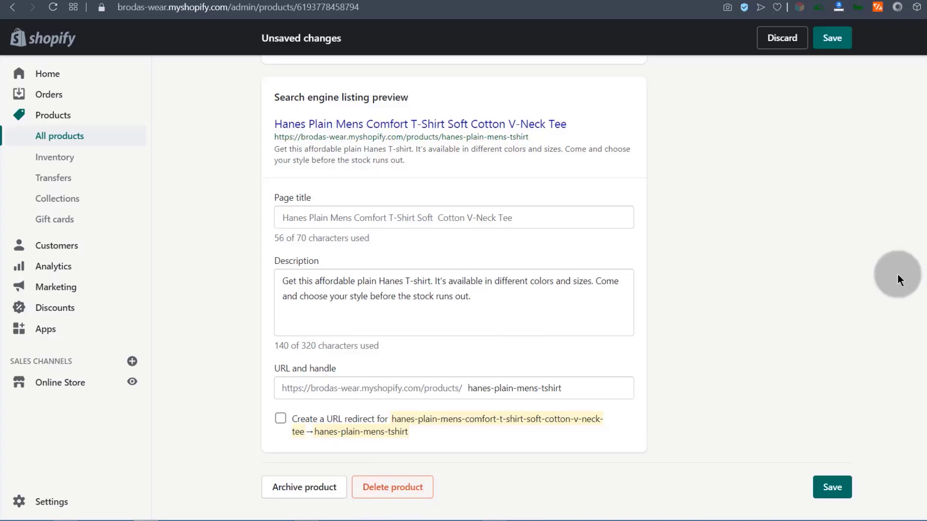
scroll(926, 191, "up", 20)
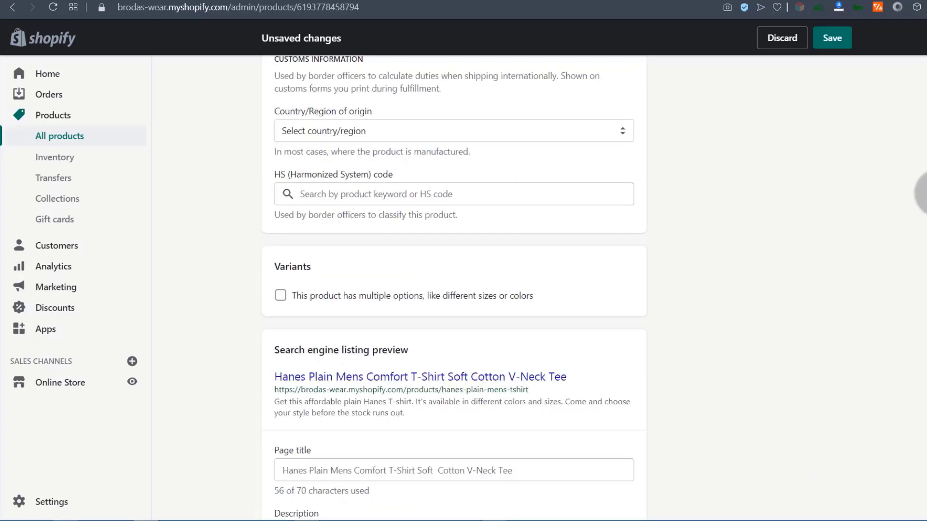
scroll(926, 193, "down", 3)
scroll(926, 193, "up", 3)
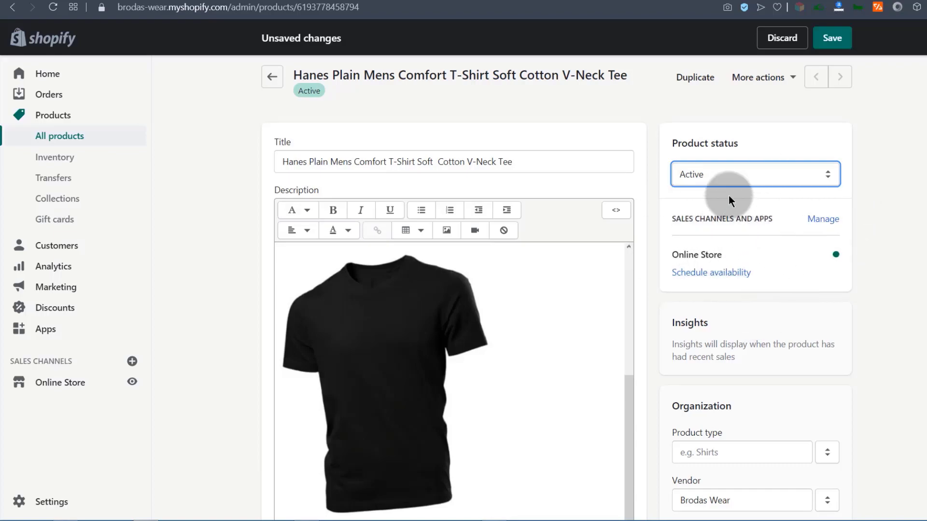
Review the product's sales channels without changes, then go to Sales channels settings.
left_click(828, 220)
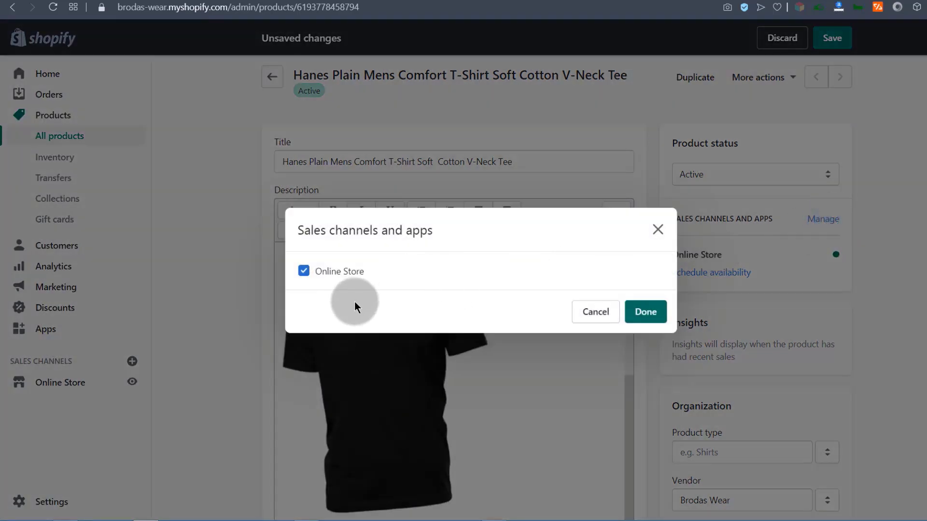
left_click(658, 230)
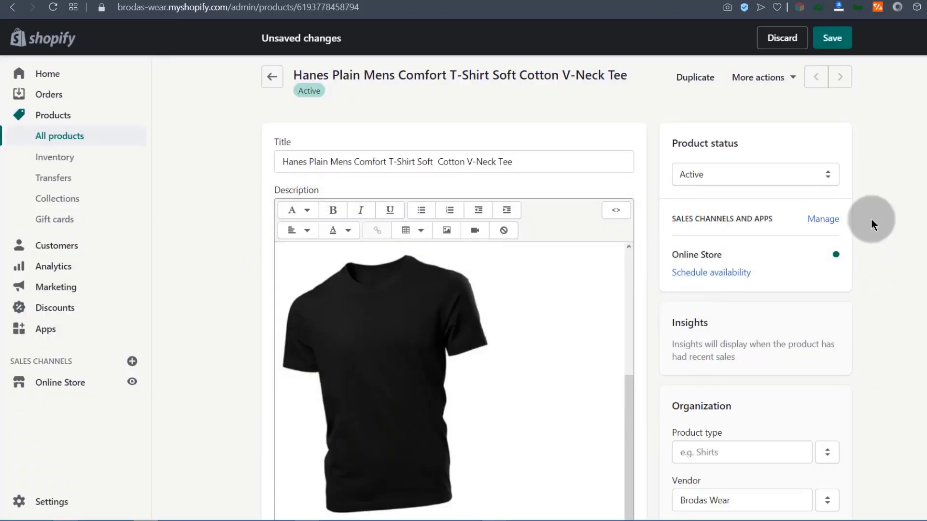
left_click(45, 505)
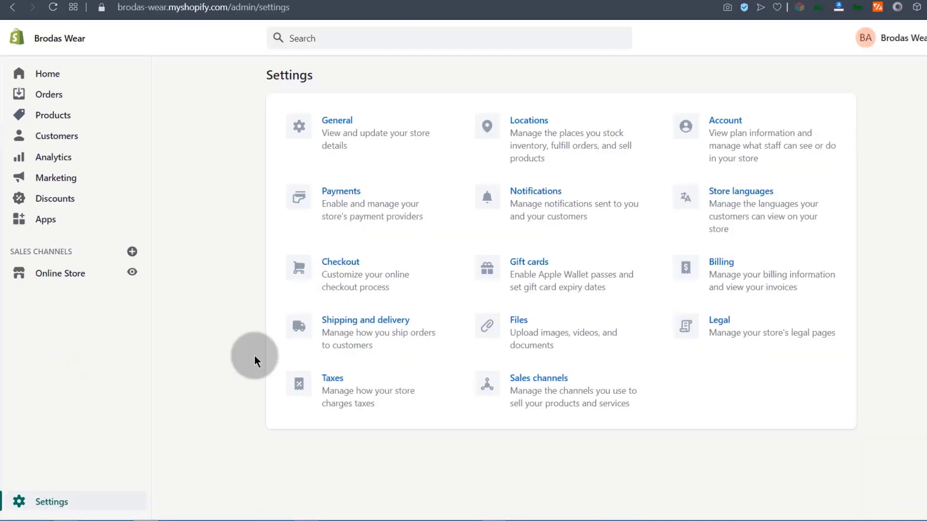
left_click(530, 381)
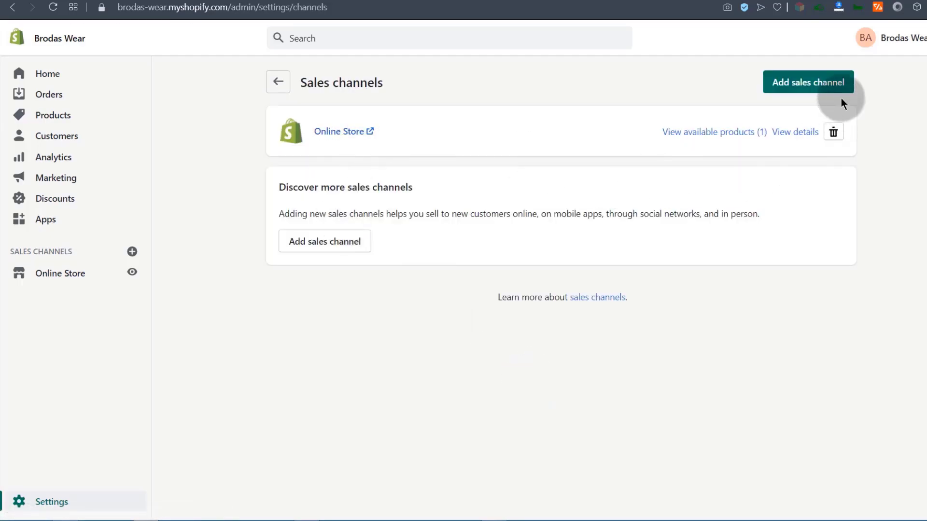
Browse the sales channels available to add and close the list without adding any.
left_click(818, 83)
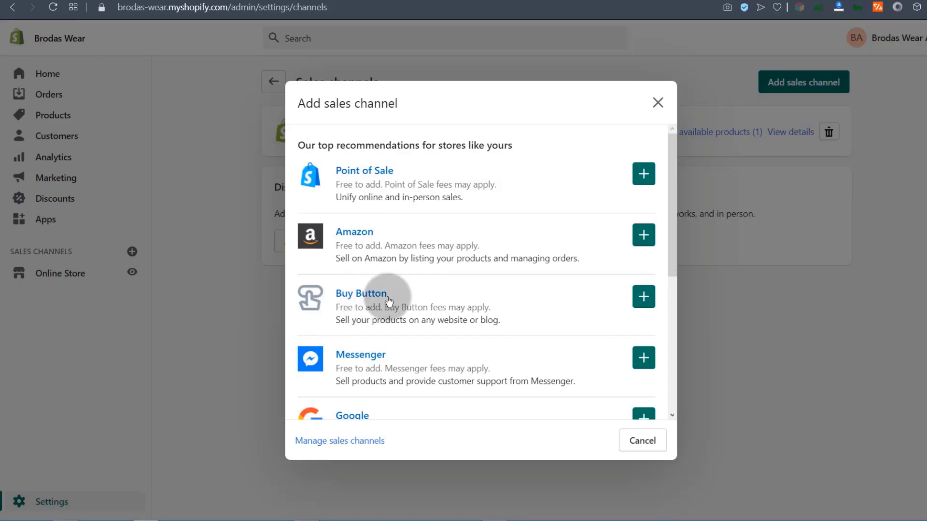
scroll(405, 355, "down", 3)
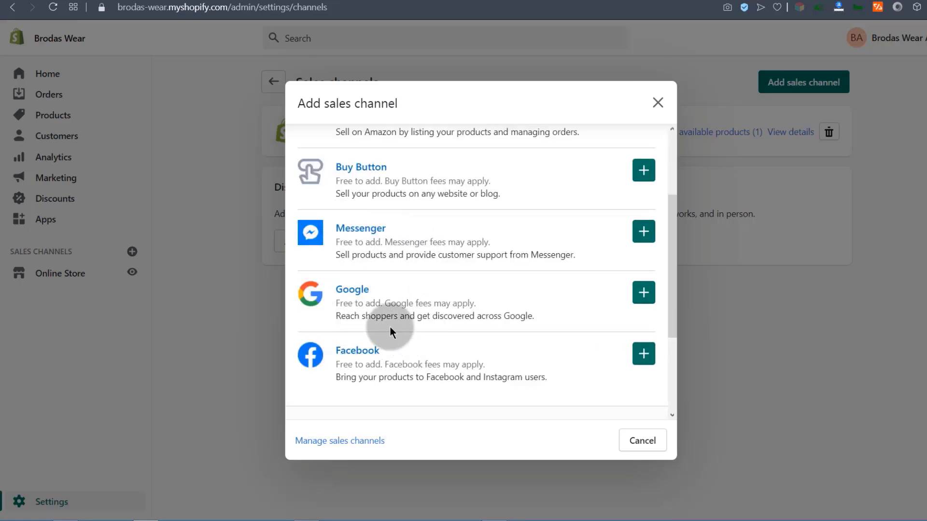
scroll(408, 343, "down", 3)
scroll(404, 319, "up", 4)
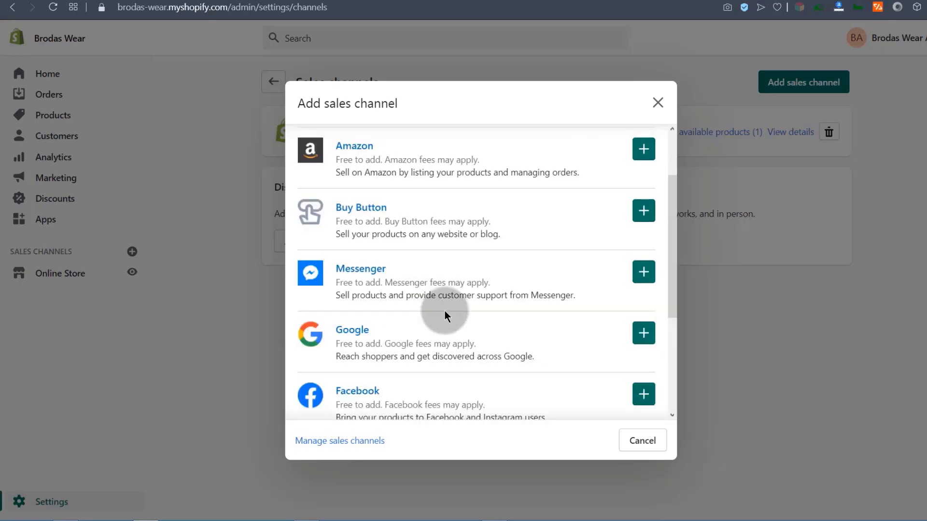
scroll(445, 311, "up", 2)
left_click(663, 104)
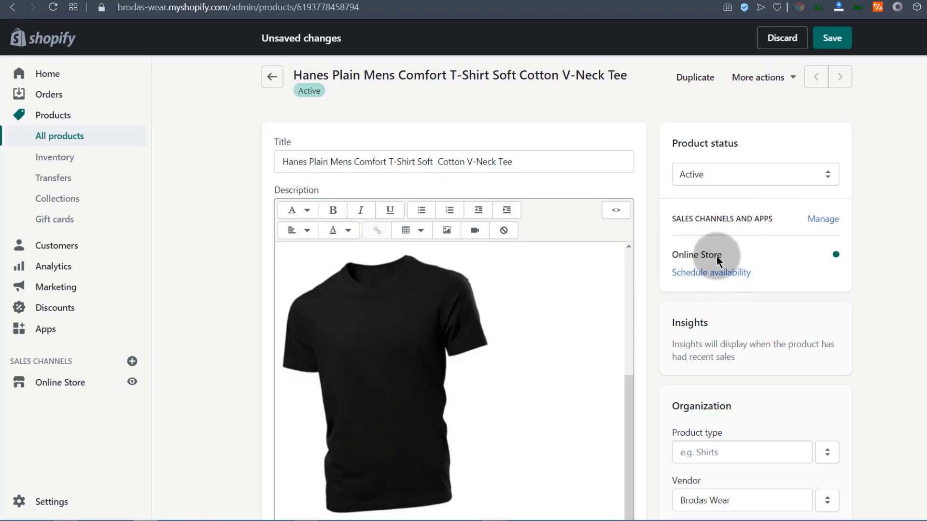
Set the product type to T-Shirt.
scroll(713, 257, "down", 3)
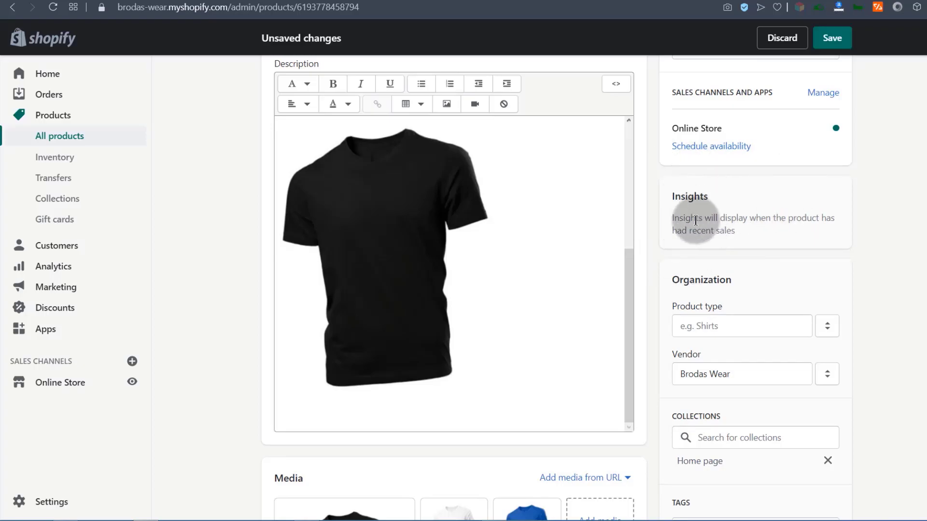
scroll(721, 224, "down", 3)
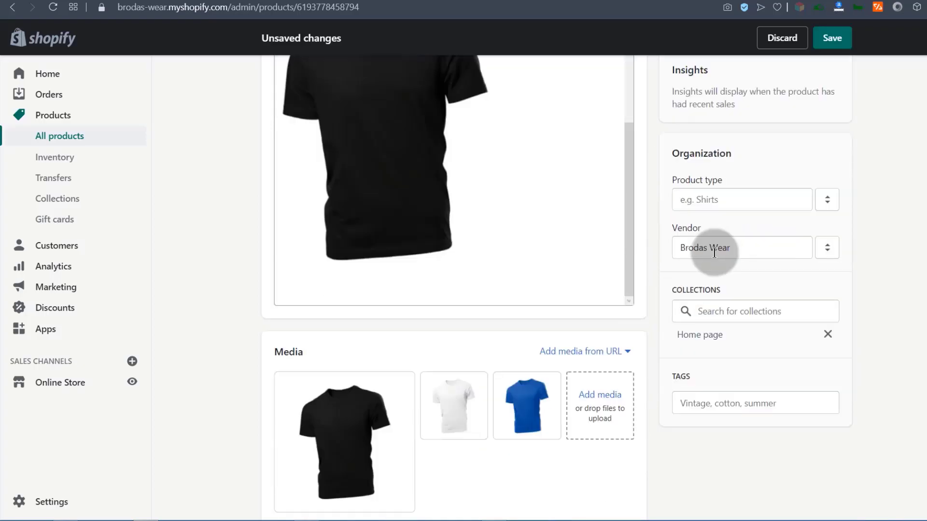
left_click(661, 149)
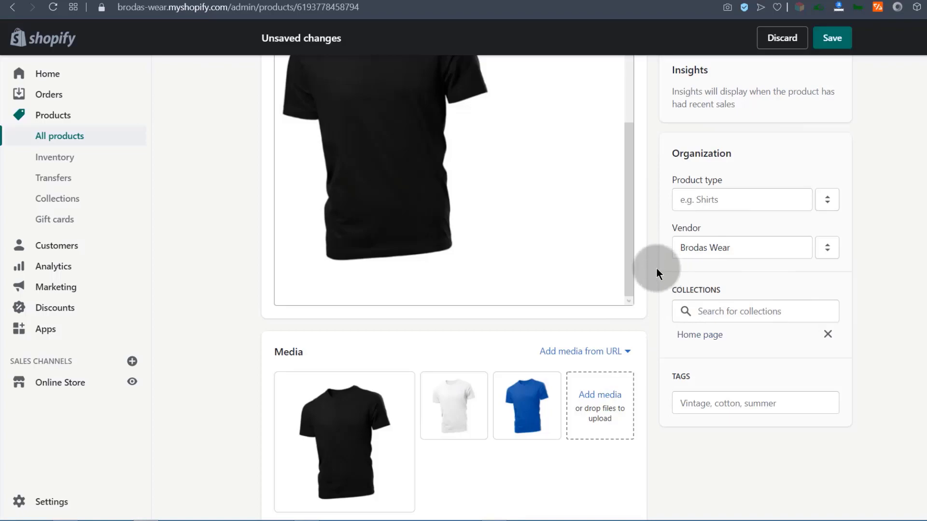
left_click(699, 201)
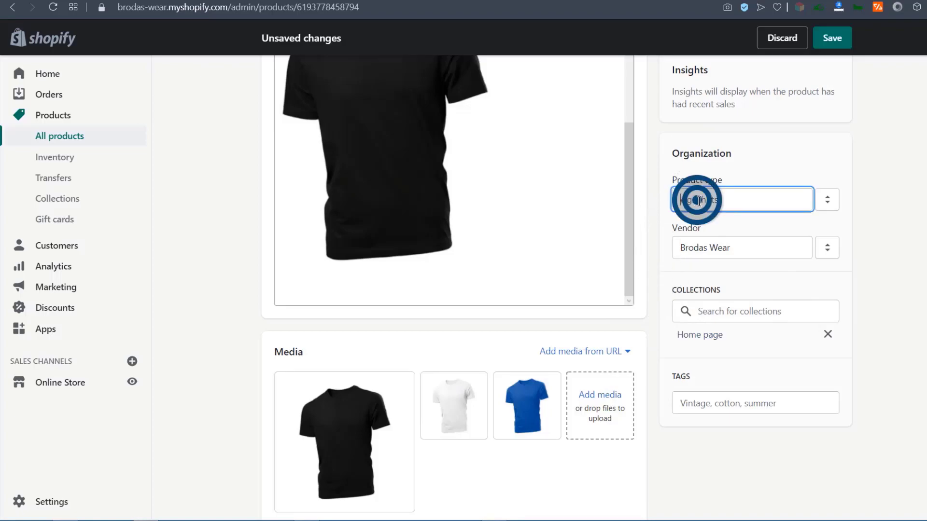
left_click(698, 199)
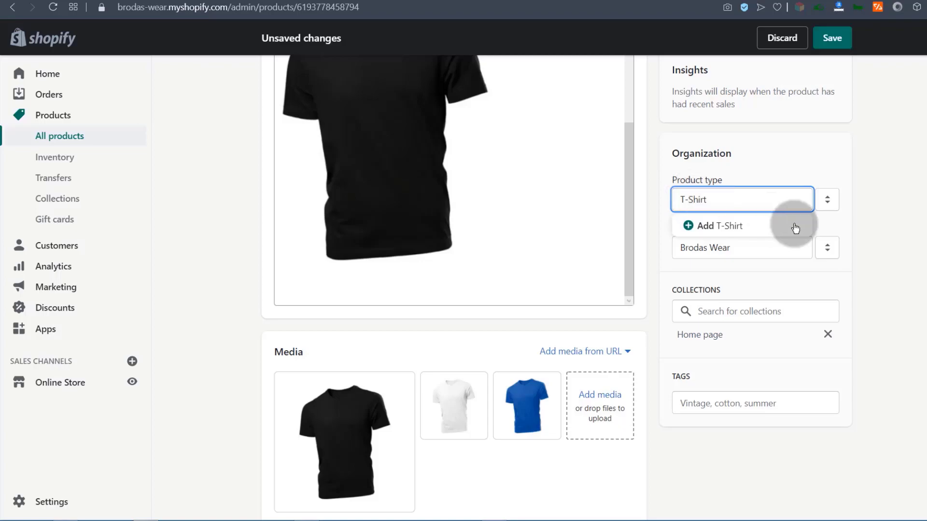
left_click(735, 225)
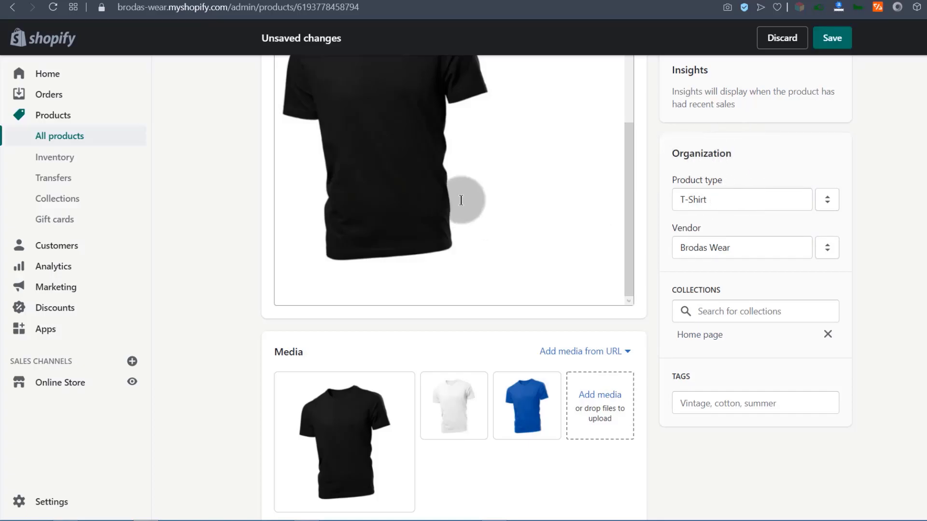
Set the vendor to Brodas Wear.
scroll(735, 279, "down", 1)
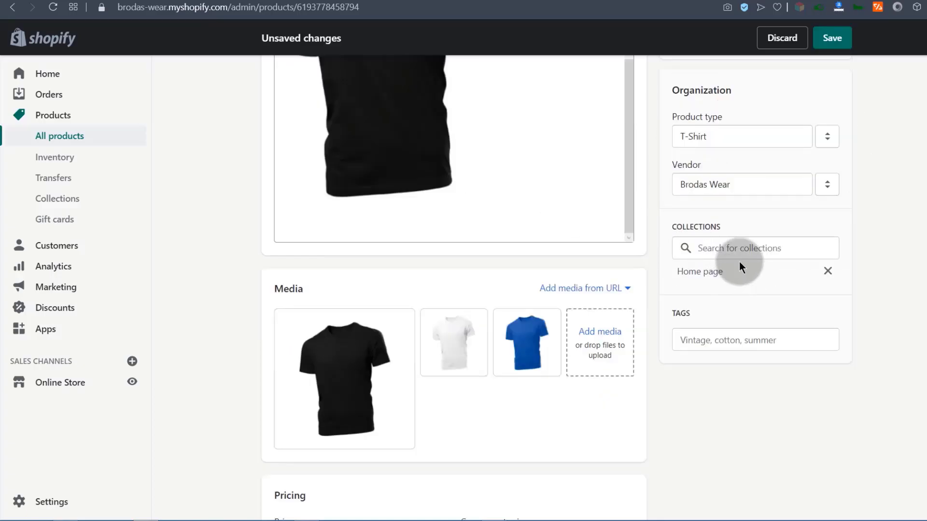
left_click(736, 181)
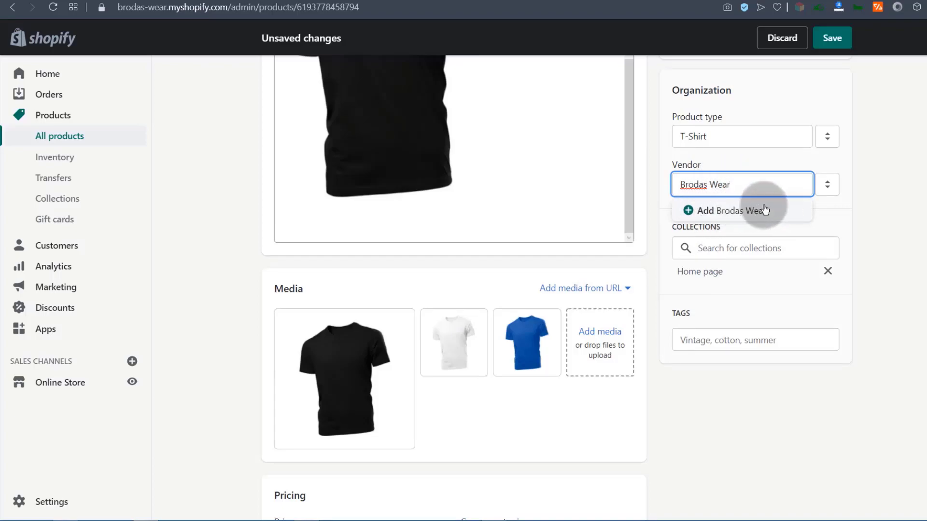
left_click(721, 208)
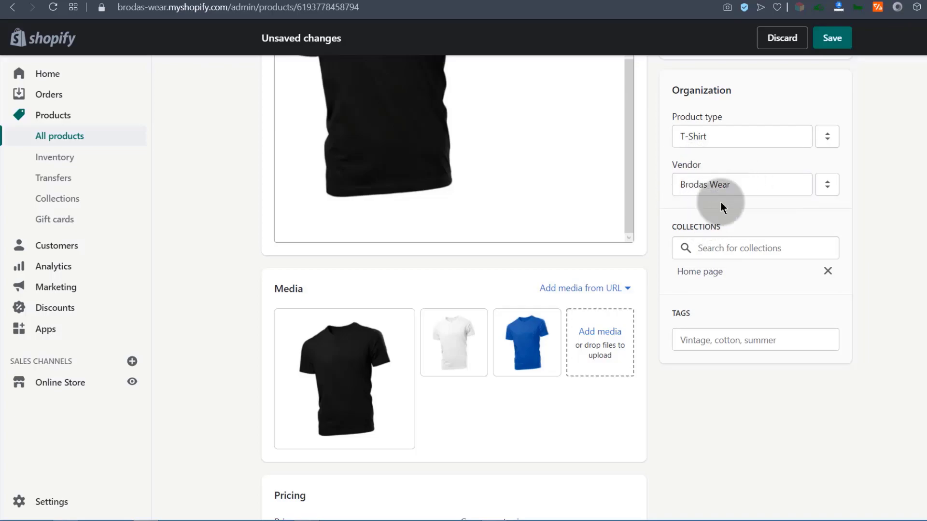
left_click_drag(749, 186, 674, 214)
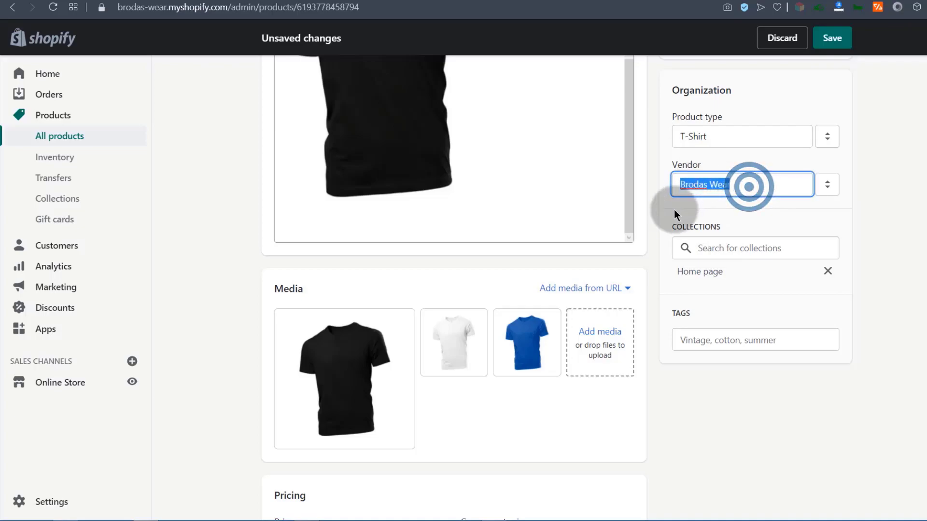
left_click(674, 212)
Confirm the Home page collection for the tee.
scroll(759, 213, "down", 2)
scroll(757, 198, "up", 1)
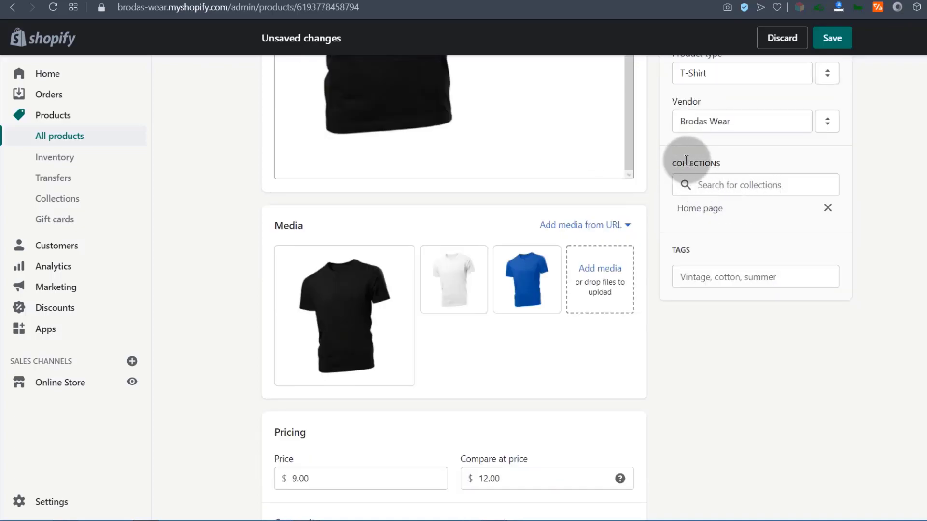
left_click(737, 177)
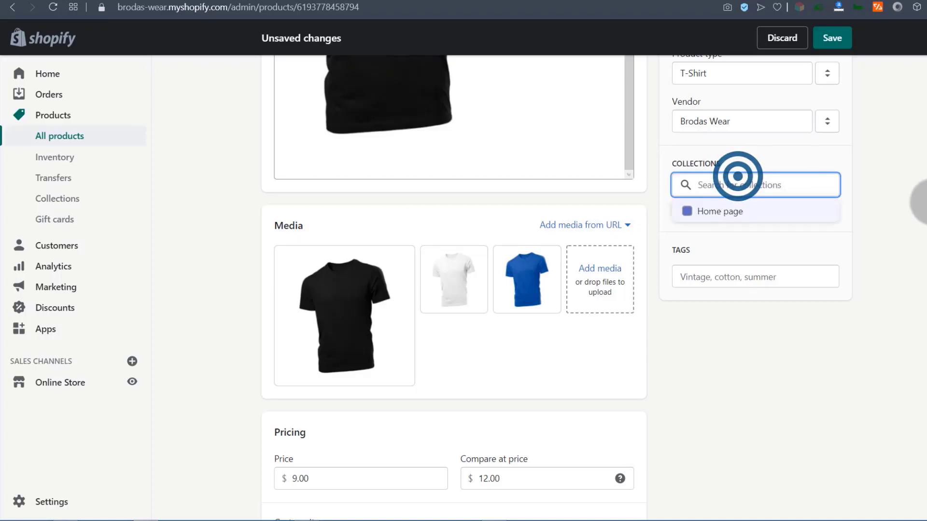
key("Return")
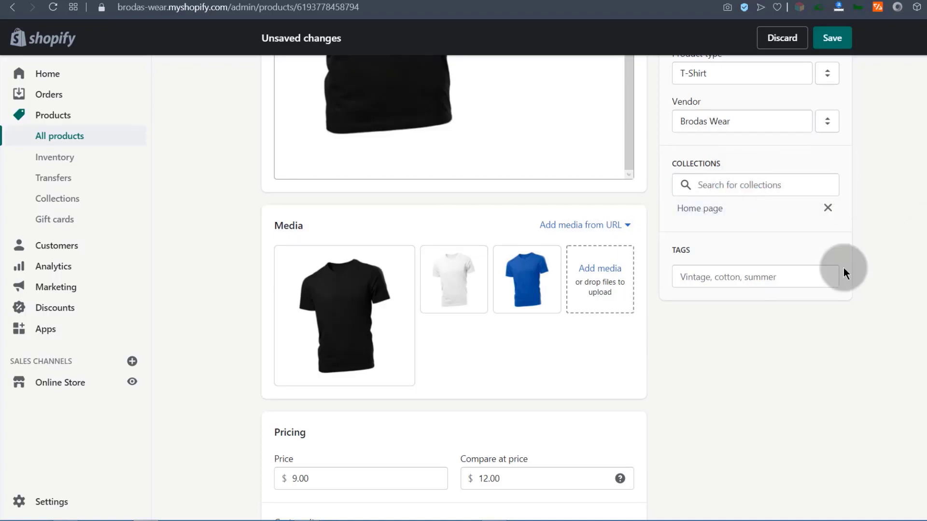
Add the tag 'Short sleeve t-shirt' to the product.
left_click(693, 276)
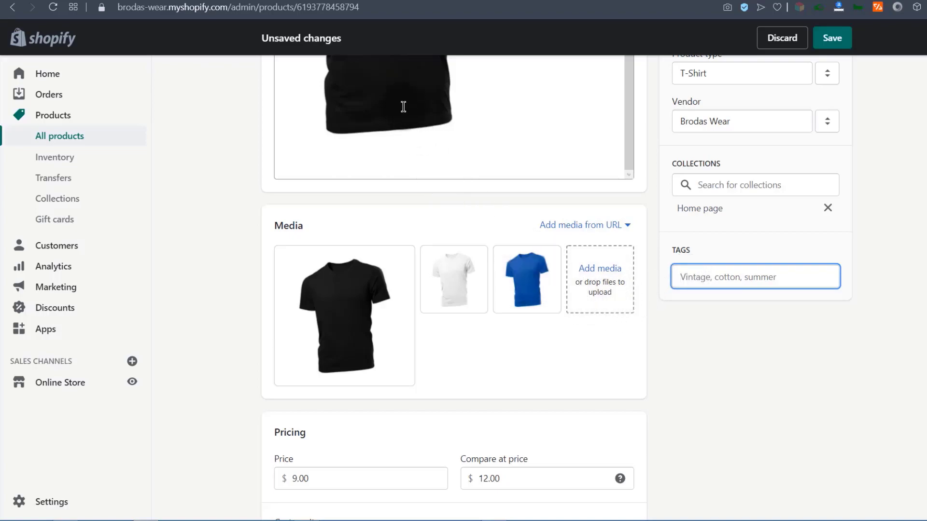
scroll(729, 253, "up", 1)
scroll(727, 252, "down", 2)
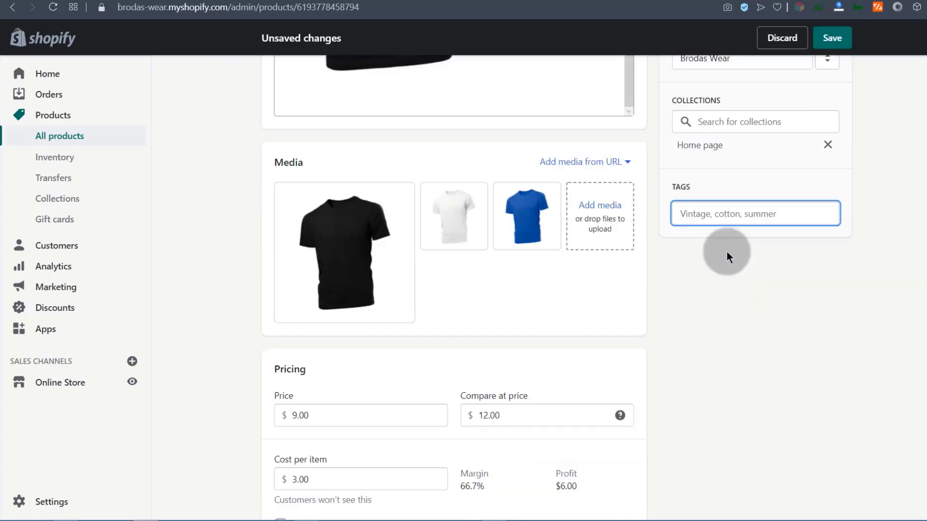
left_click(685, 216)
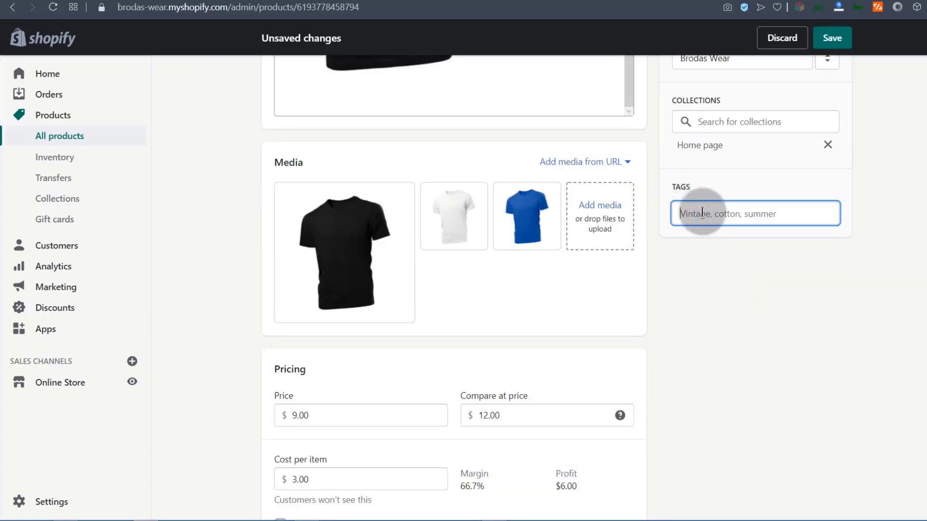
type("Short sleeve")
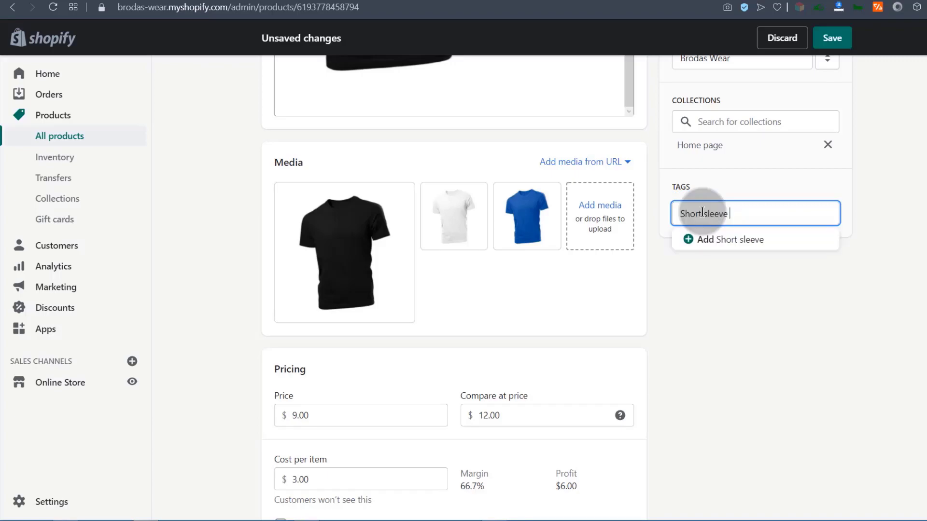
type("t-shirt")
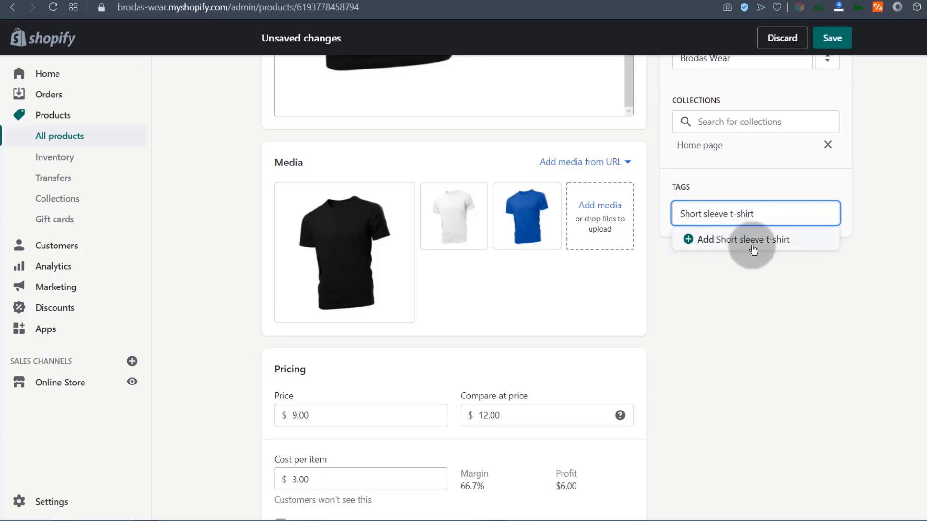
left_click(725, 245)
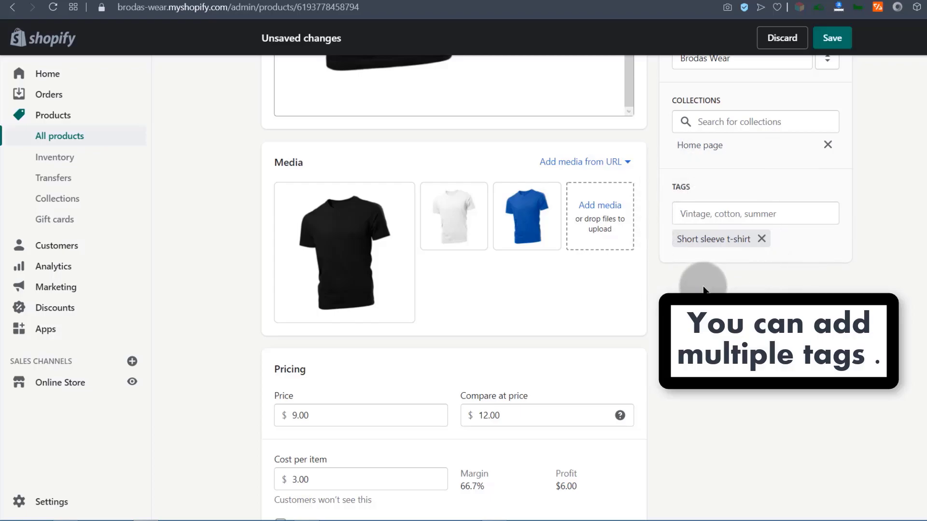
scroll(721, 263, "up", 4)
scroll(720, 262, "down", 4)
scroll(719, 263, "up", 4)
scroll(720, 258, "down", 3)
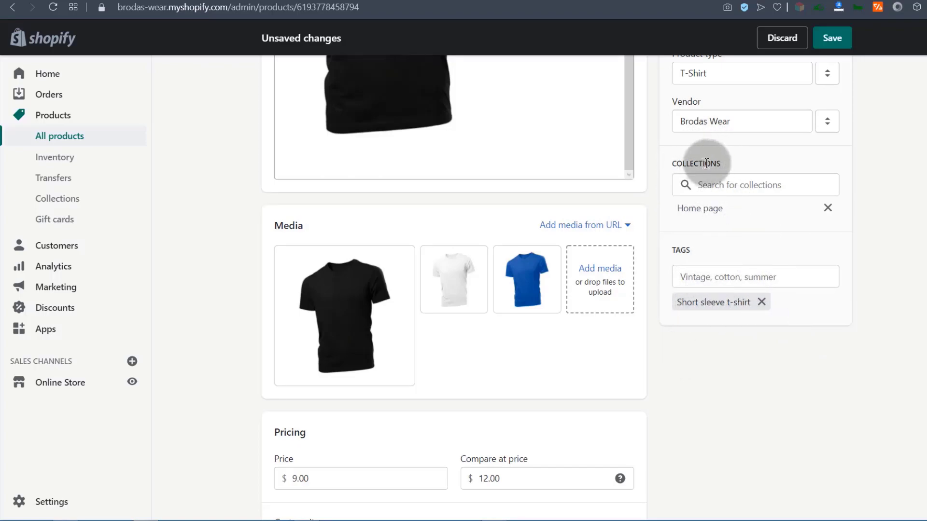
Review the product editor and save the tag, type and vendor changes.
scroll(730, 327, "up", 3)
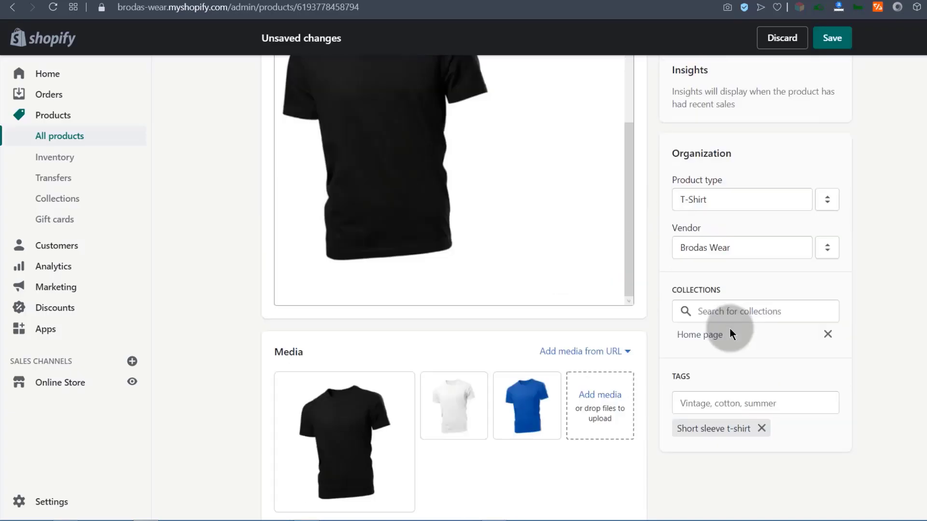
scroll(730, 325, "down", 5)
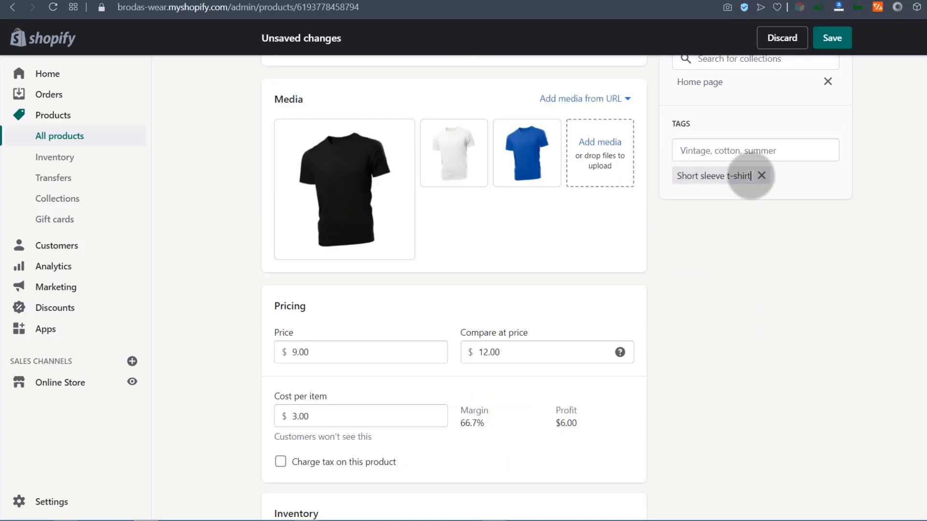
scroll(724, 309, "down", 8)
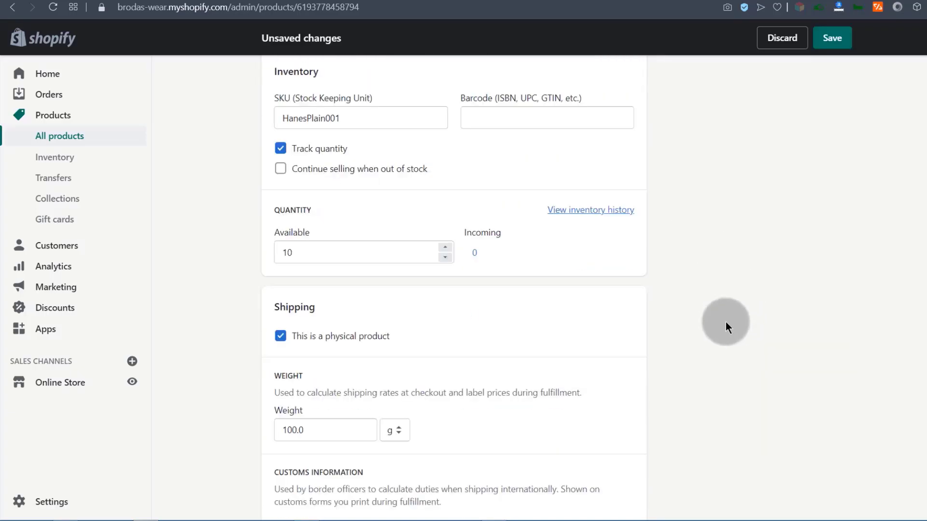
scroll(726, 318, "up", 6)
scroll(726, 313, "up", 12)
scroll(677, 310, "down", 7)
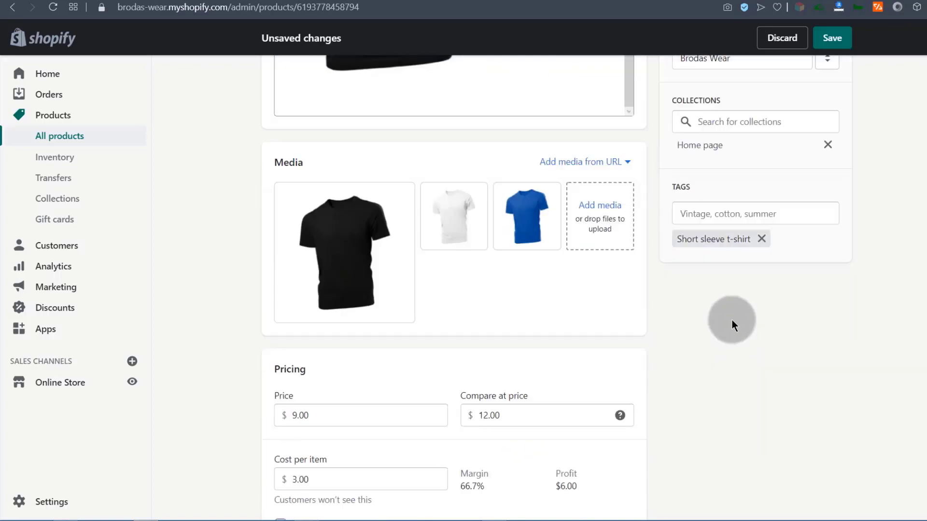
left_click(833, 42)
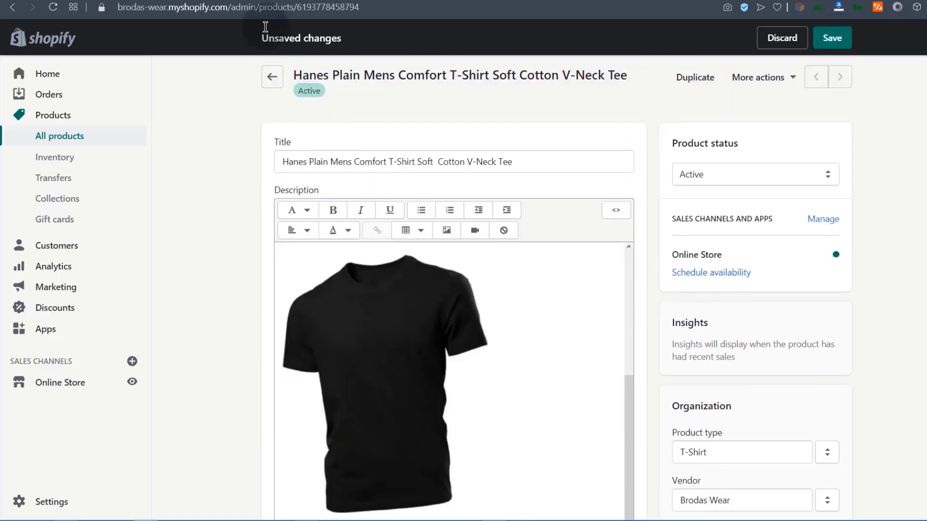
left_click(832, 39)
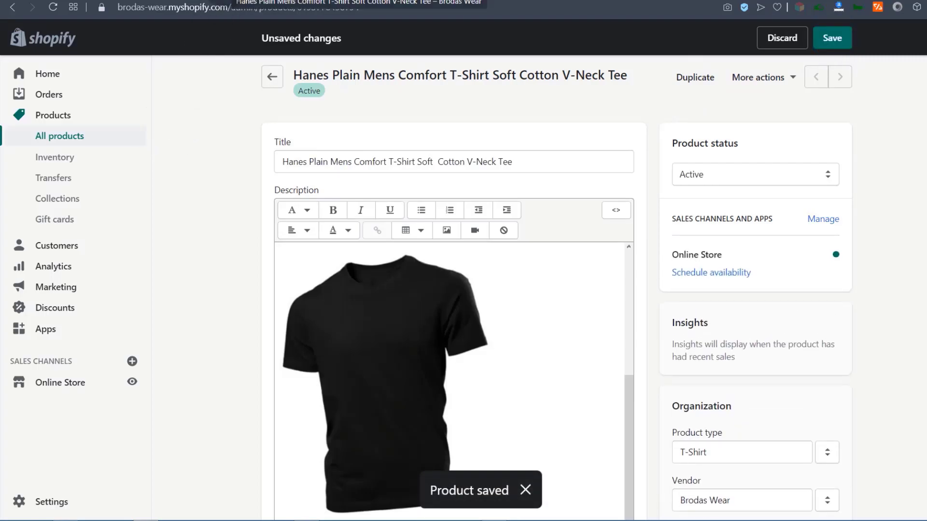
left_click(226, 0)
Reload the old storefront link, which now 404s, and check the hanes-plain-mens-tshirt handle.
left_click(53, 7)
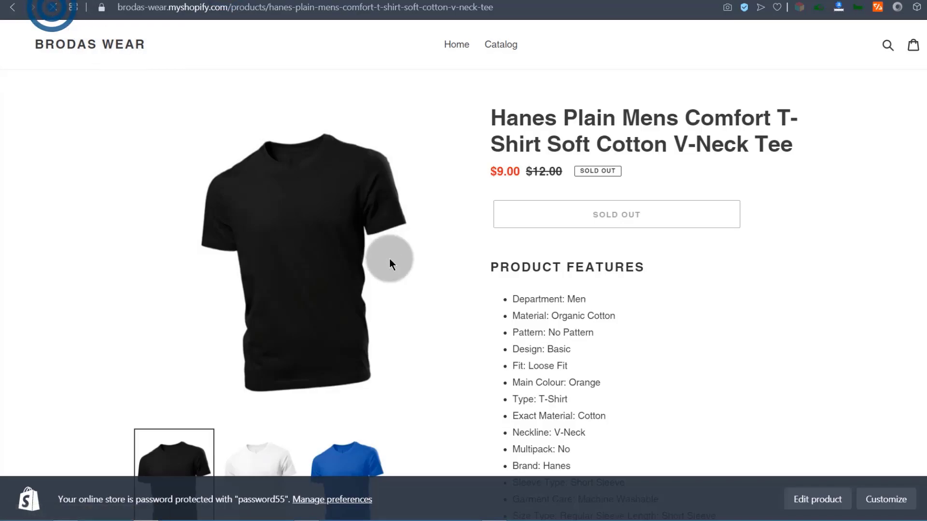
scroll(396, 255, "down", 5)
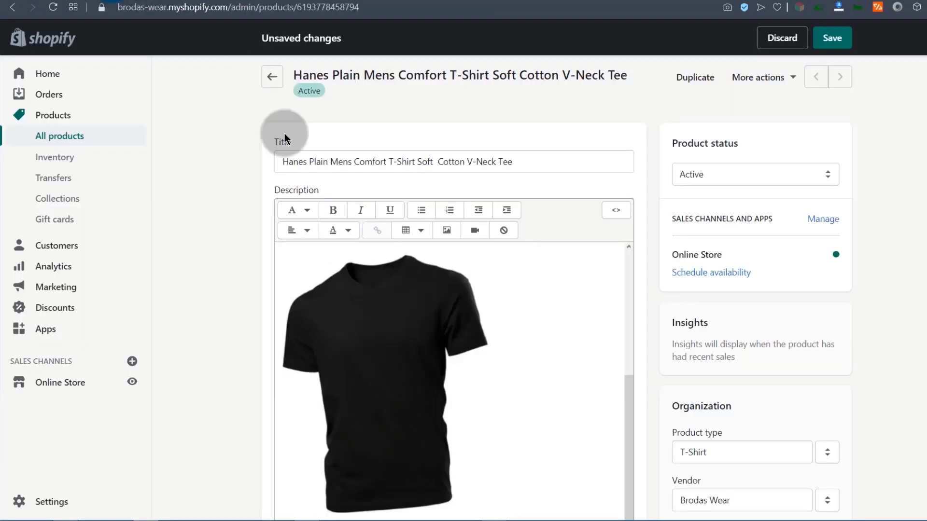
scroll(372, 342, "down", 15)
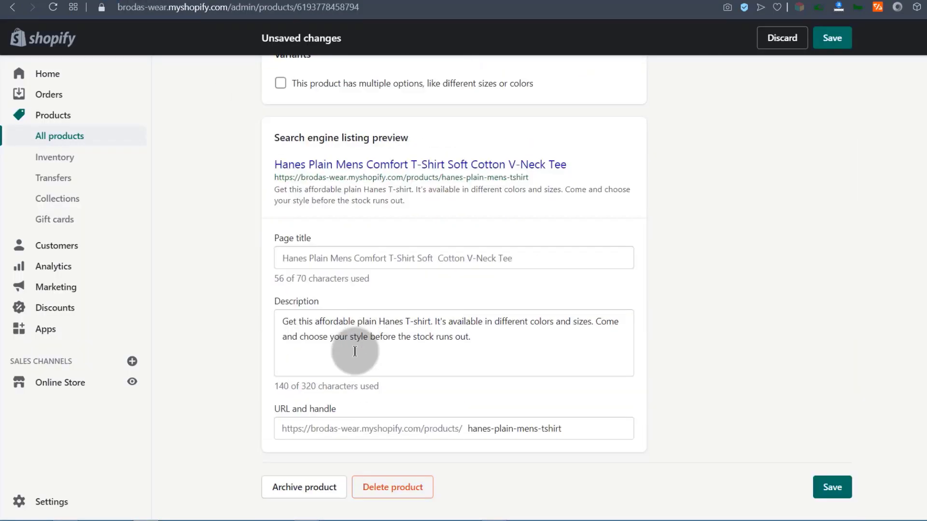
left_click(325, 428)
left_click(571, 428)
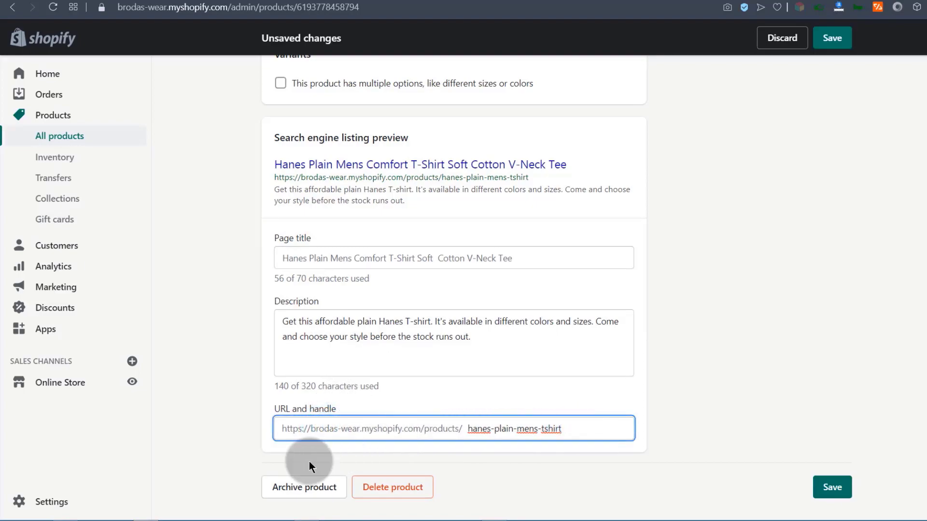
left_click(267, 456)
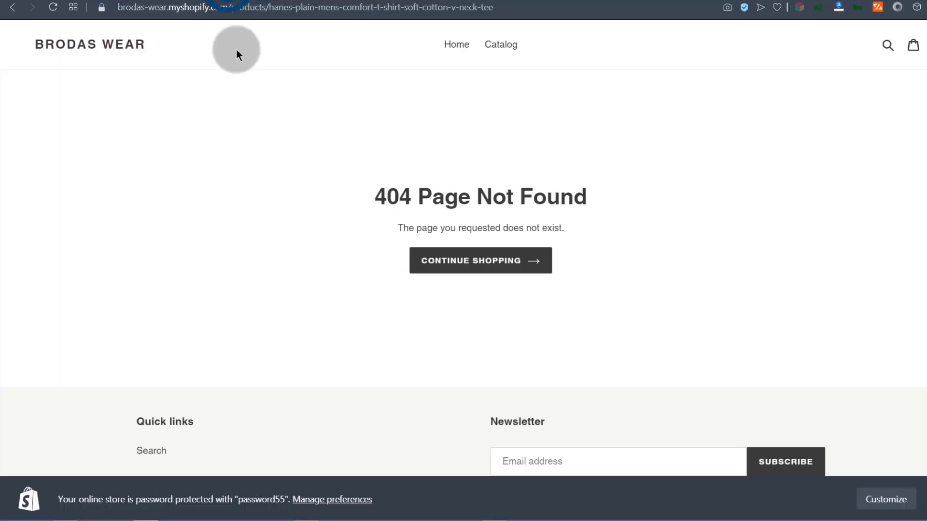
Open the tee from the catalog, showing $9.00 against $12.00, then return to the admin.
left_click(13, 7)
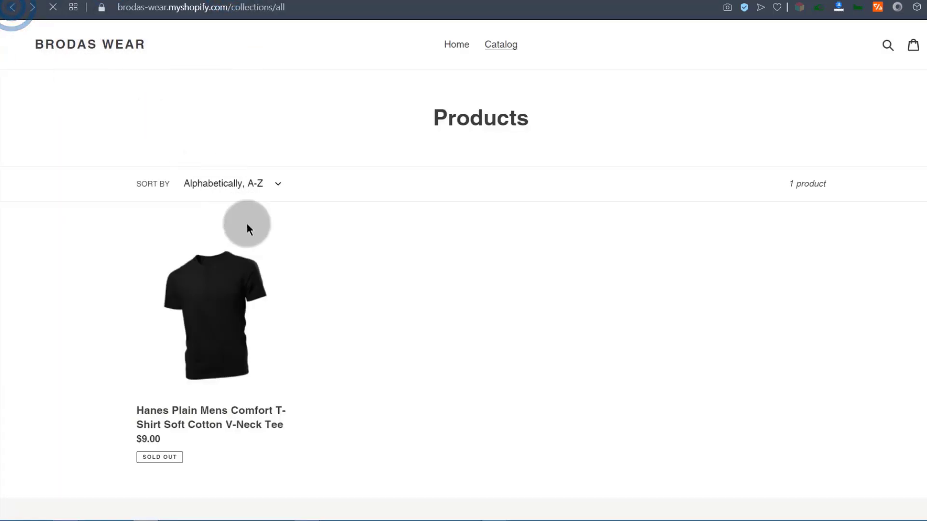
left_click(52, 8)
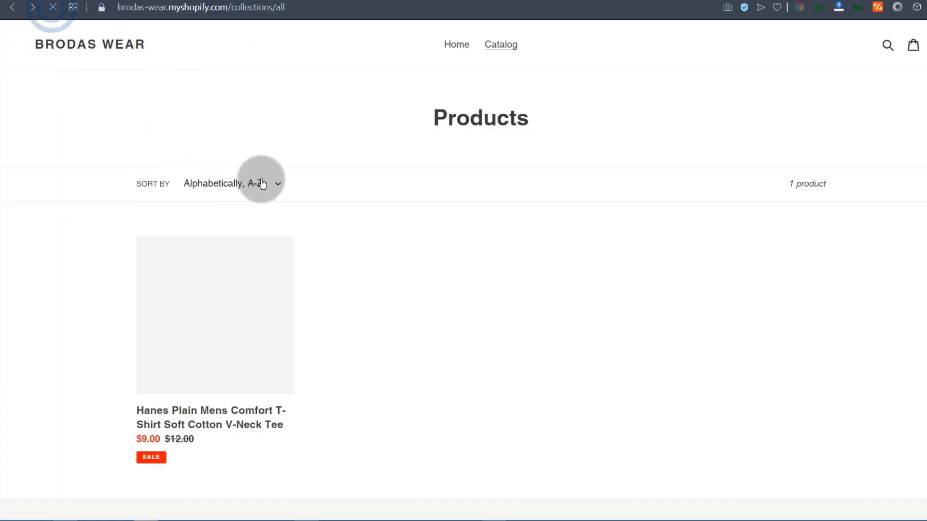
left_click(201, 317)
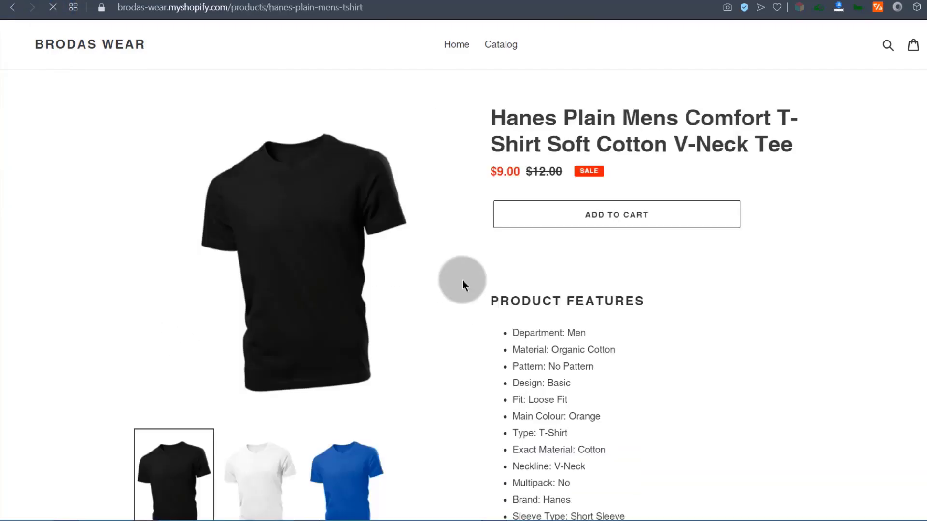
scroll(585, 288, "down", 5)
scroll(585, 289, "up", 5)
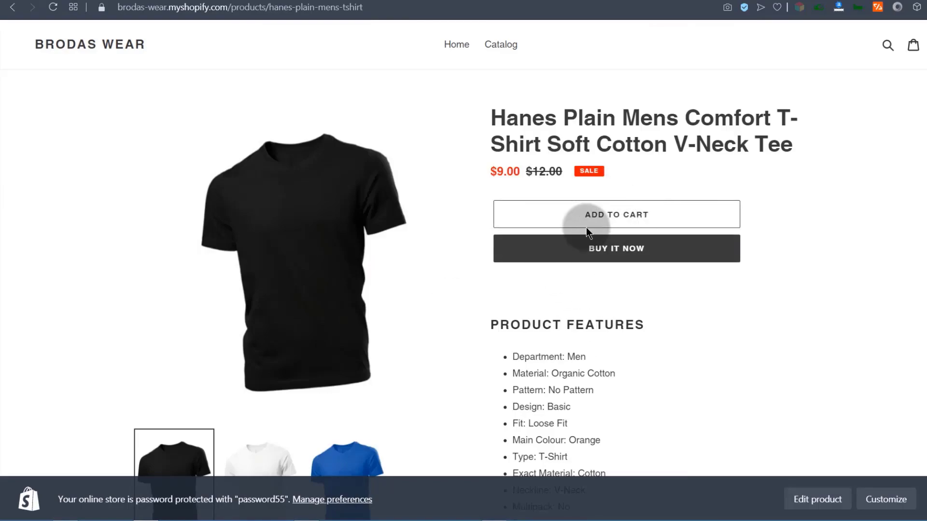
scroll(555, 285, "down", 12)
scroll(562, 279, "down", 1)
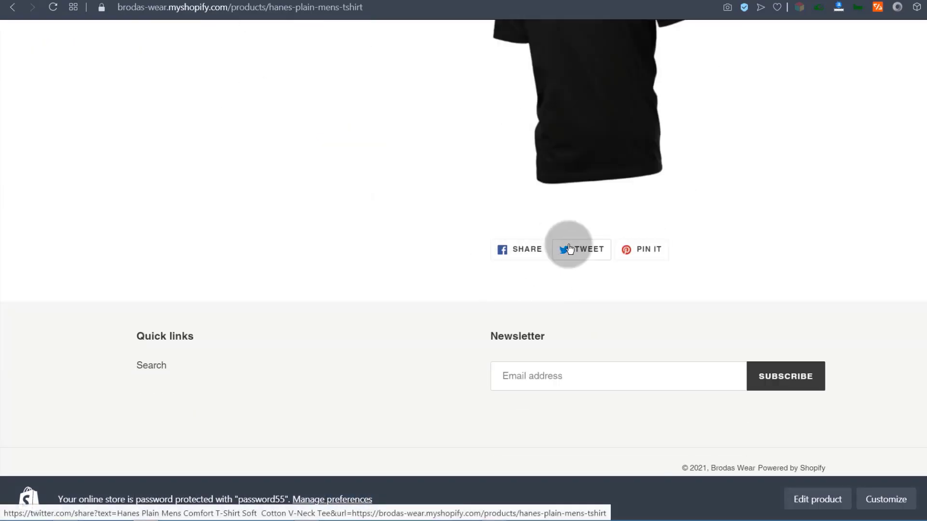
scroll(569, 256, "up", 13)
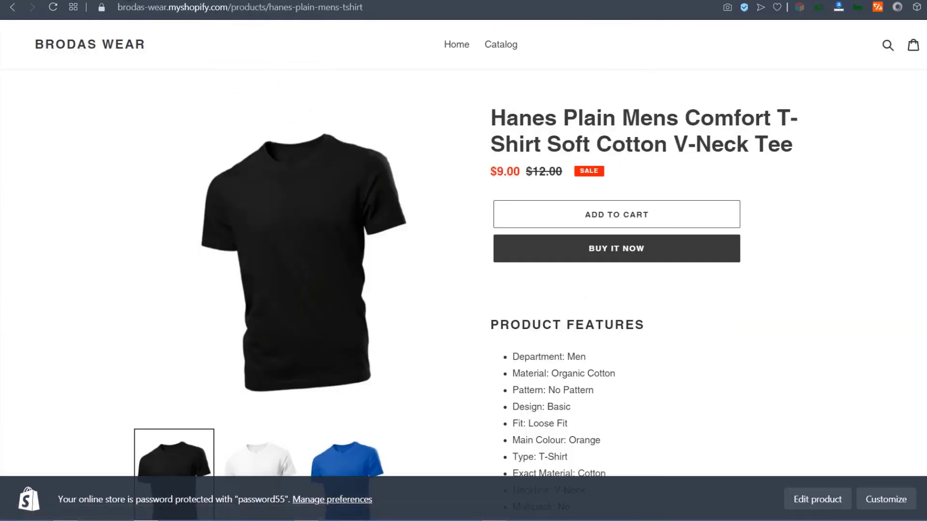
left_click(138, 0)
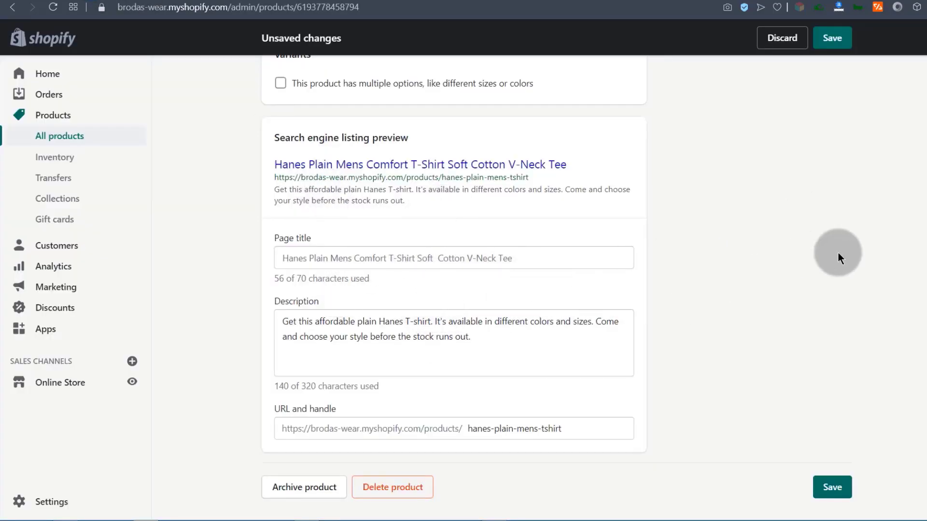
scroll(821, 270, "up", 15)
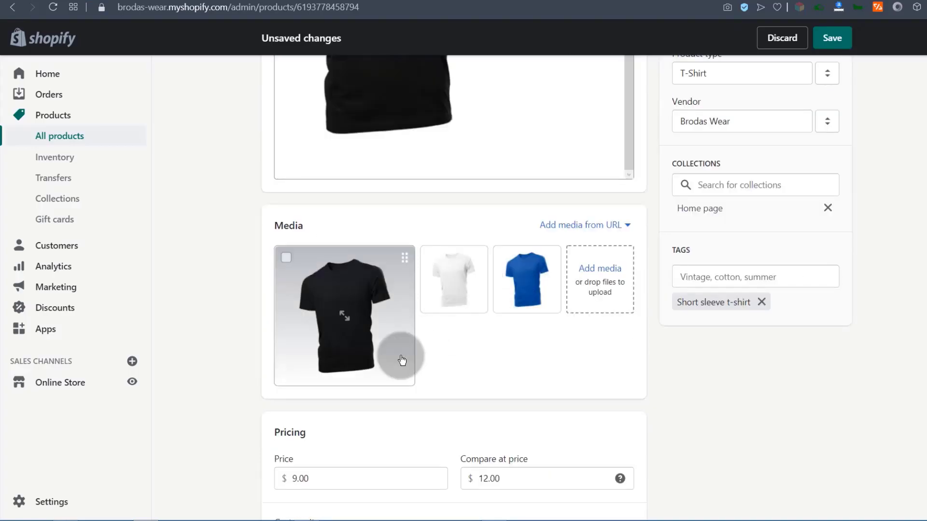
scroll(405, 353, "down", 10)
scroll(379, 343, "up", 8)
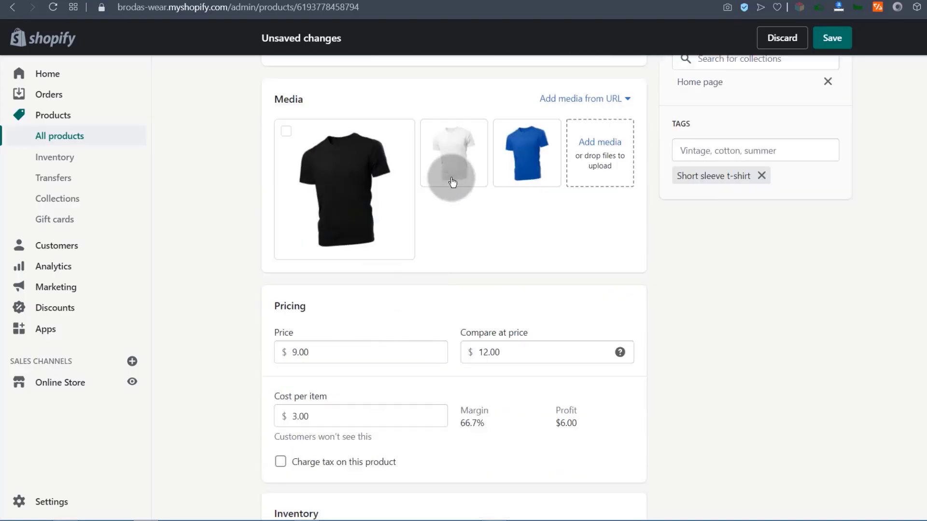
scroll(347, 270, "down", 3)
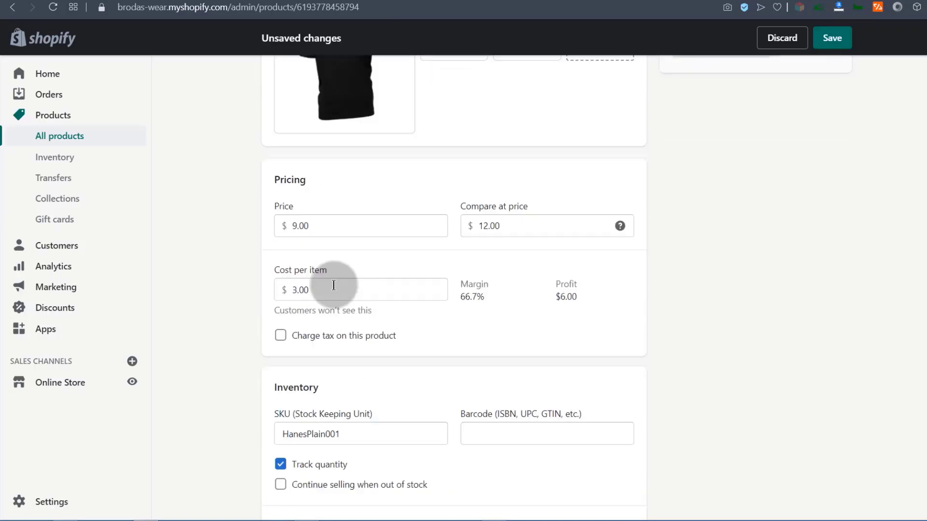
scroll(333, 285, "down", 10)
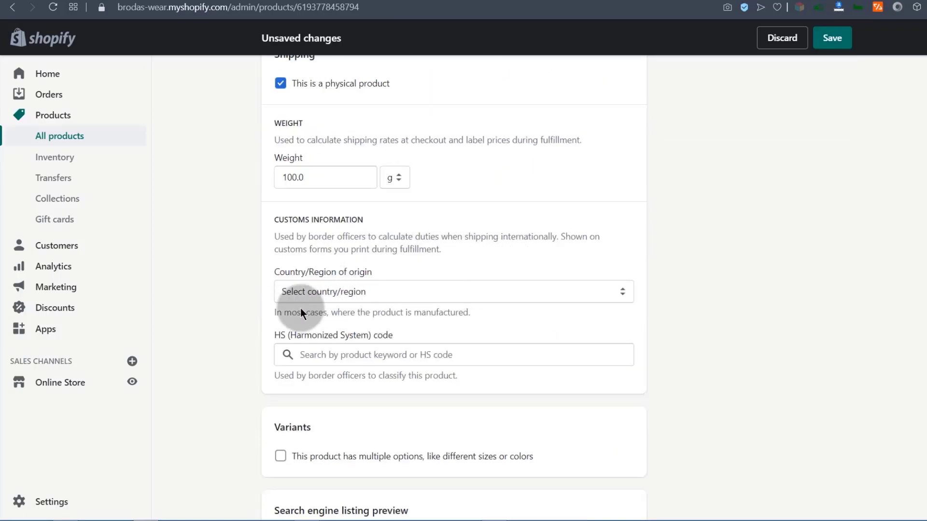
scroll(353, 304, "up", 15)
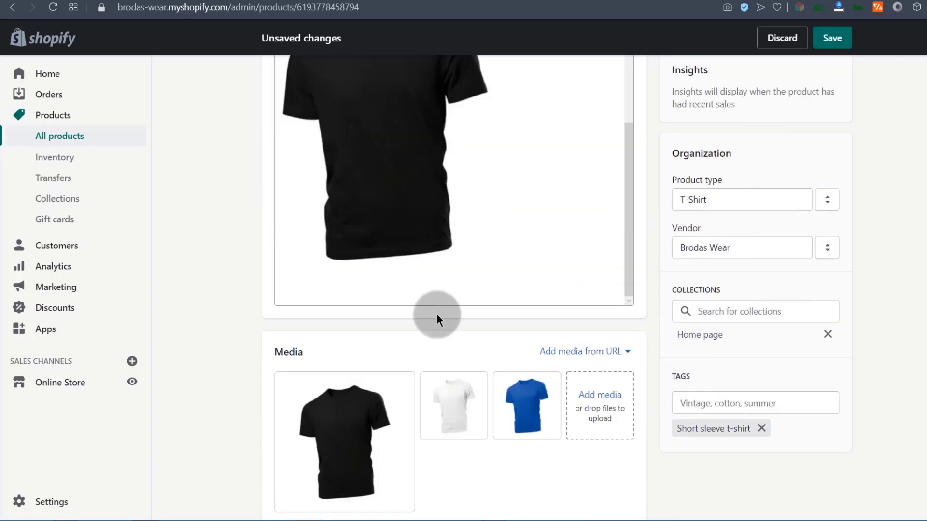
left_click(714, 309)
Delete the Home page collection so the Collections list is empty.
left_click(879, 311)
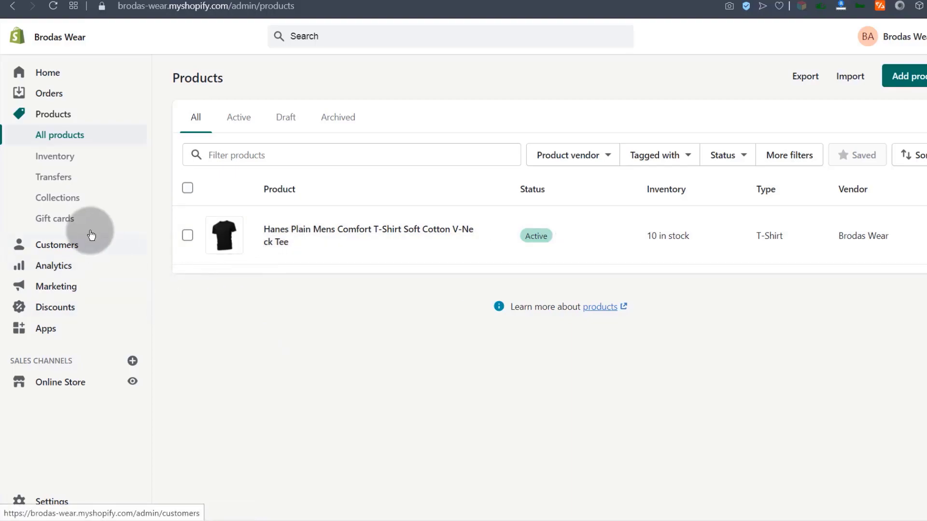
left_click(50, 199)
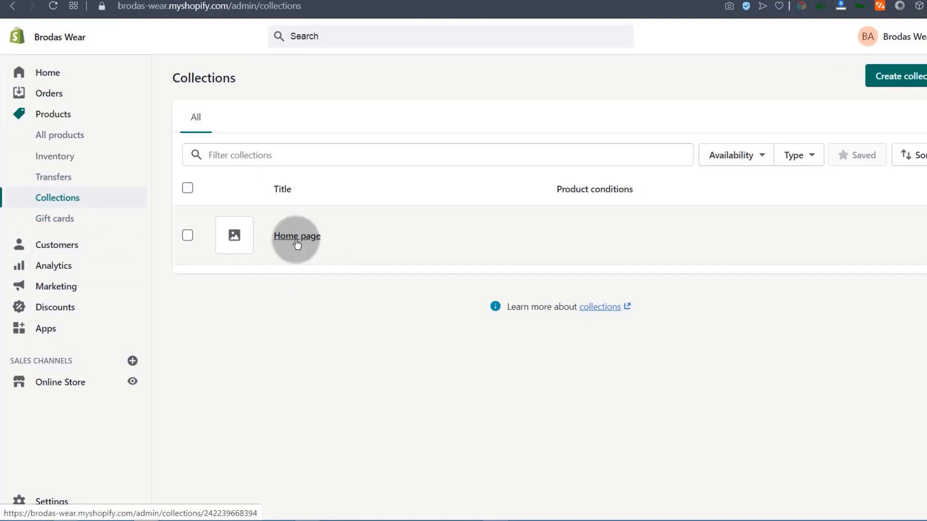
left_click(187, 235)
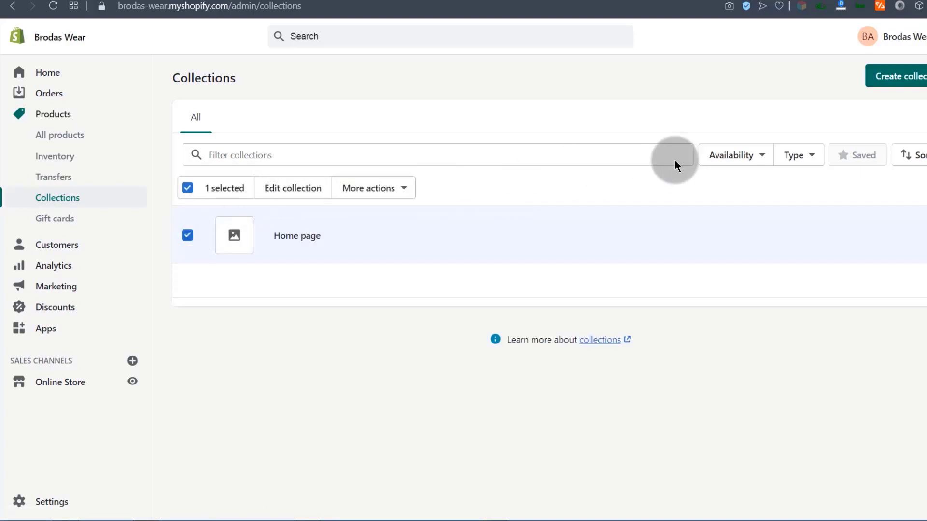
left_click(404, 189)
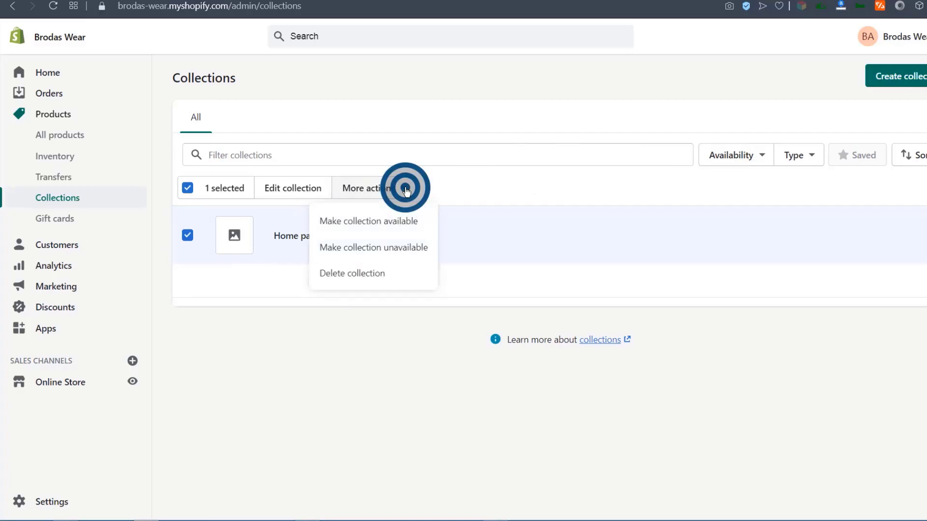
left_click(352, 275)
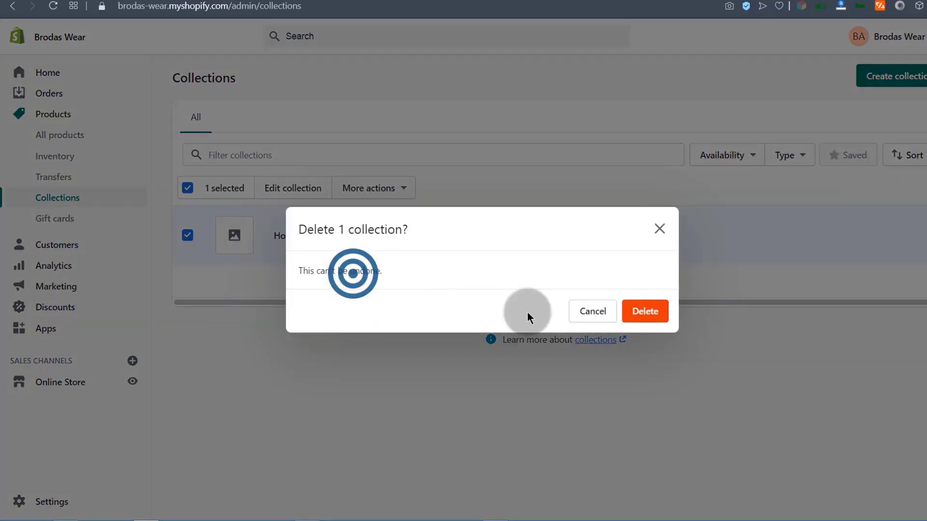
left_click(645, 311)
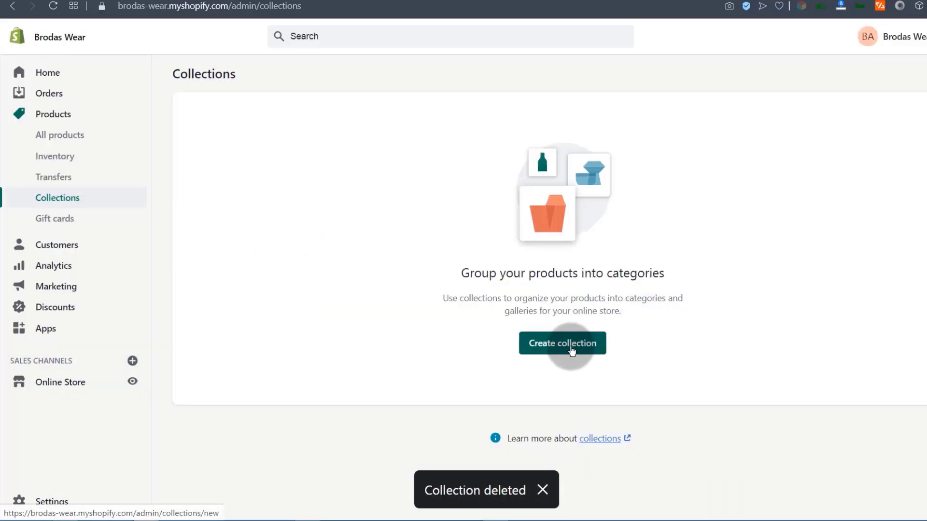
Start a new collection titled 'Short Sleeve T-shirts'.
left_click(573, 349)
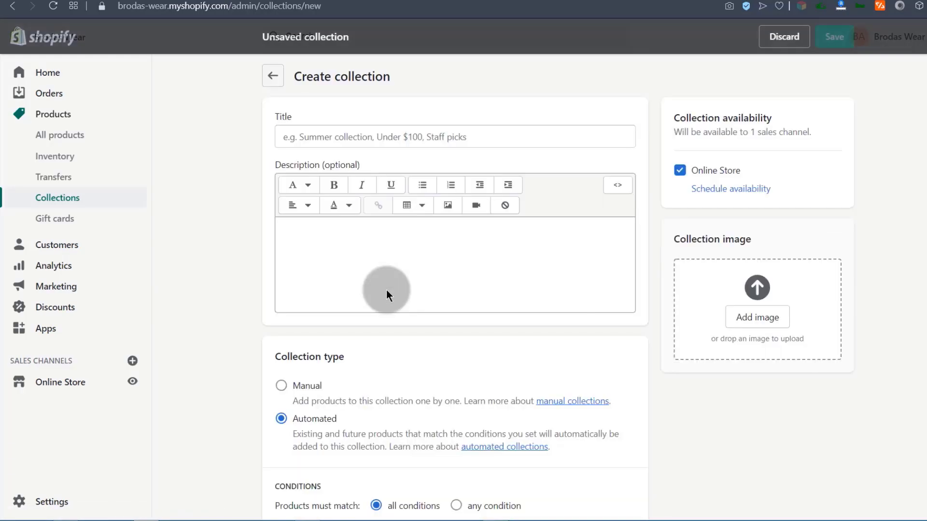
scroll(299, 266, "down", 5)
scroll(309, 328, "up", 5)
left_click(301, 245)
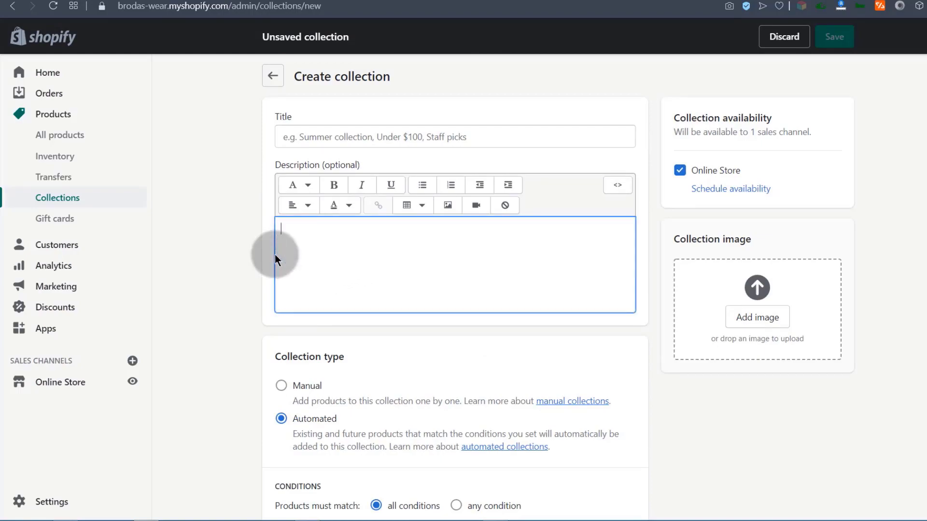
left_click(292, 132)
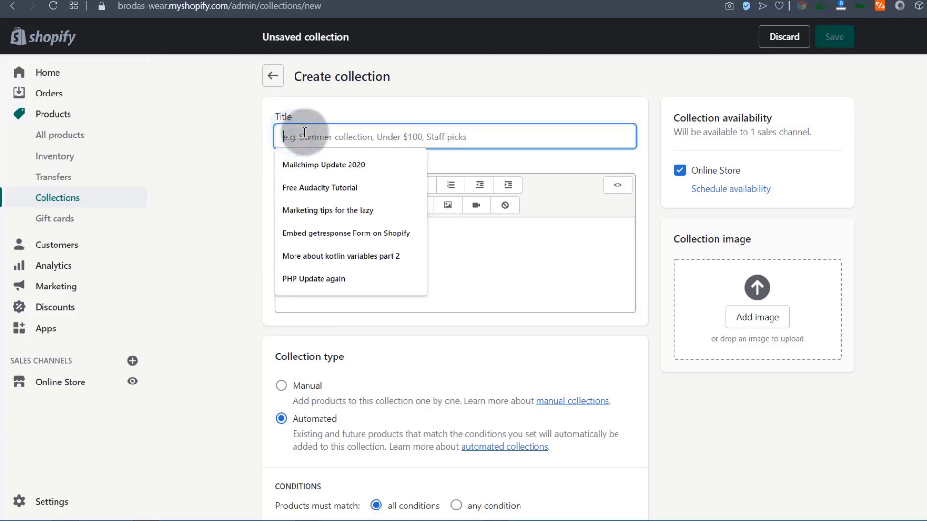
left_click(198, 152)
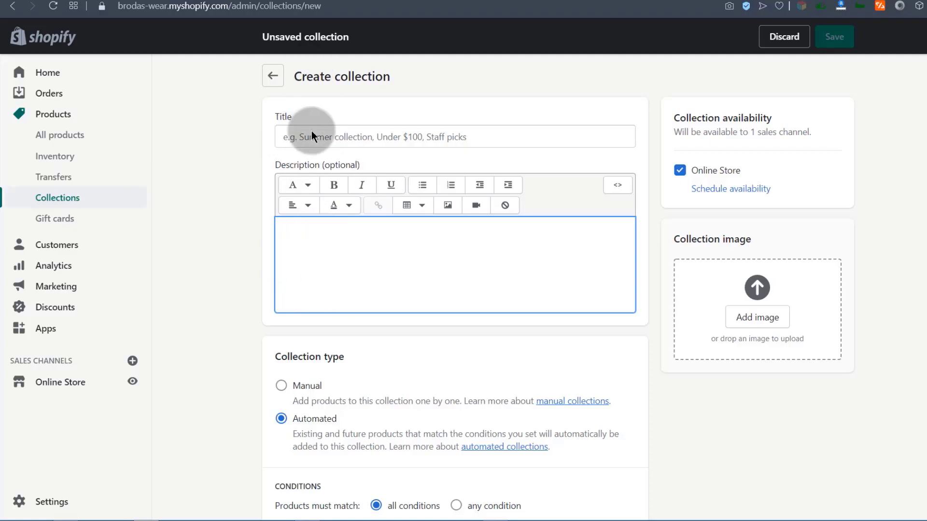
left_click(289, 135)
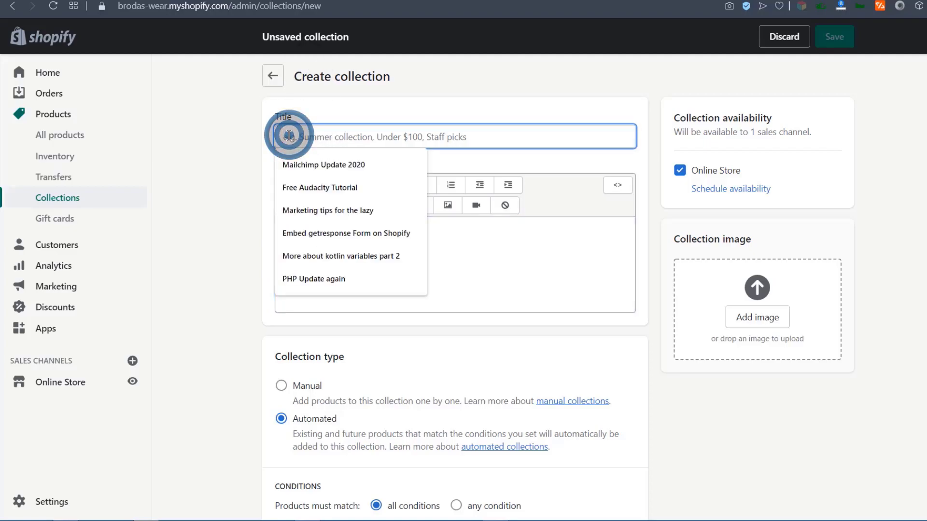
type("Short Sleeve T-shirts")
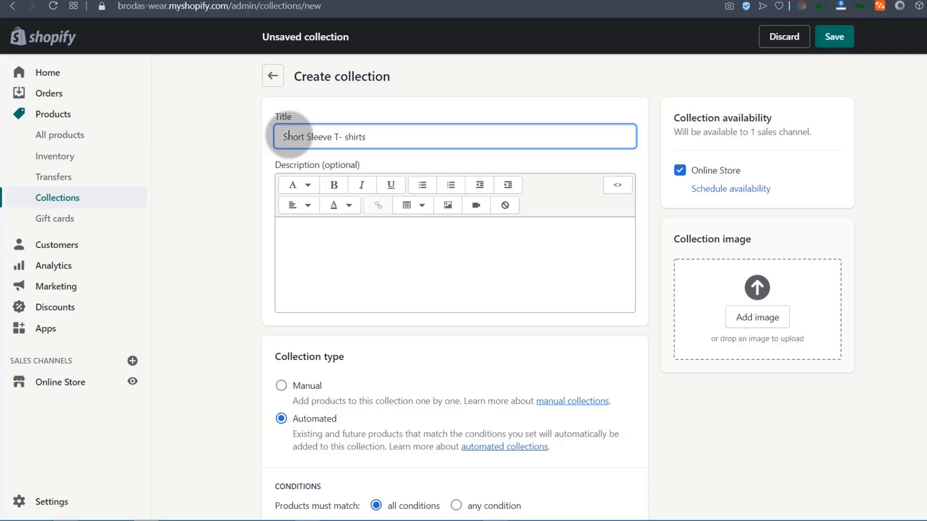
left_click(291, 239)
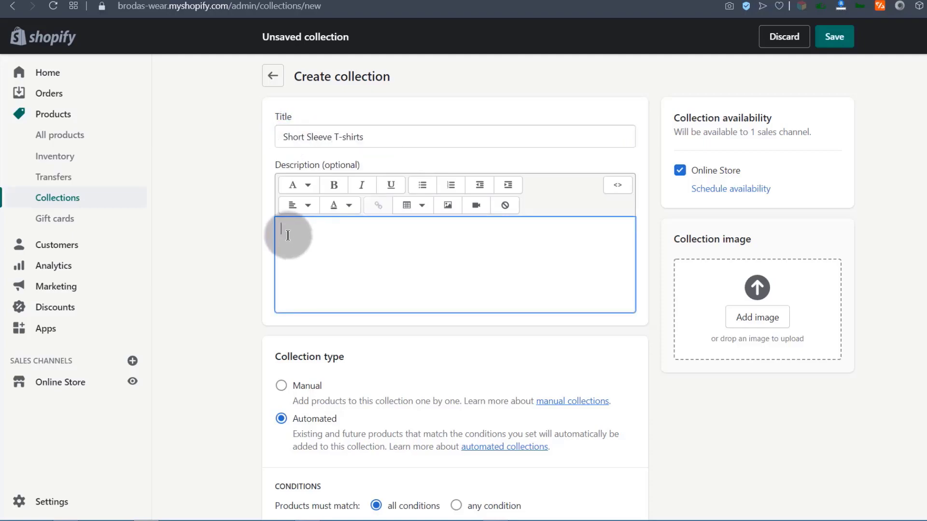
Copy two Lorem Ipsum paragraphs from lipsum.com and paste them into the collection description.
key("ctrl+t")
left_click(291, 13)
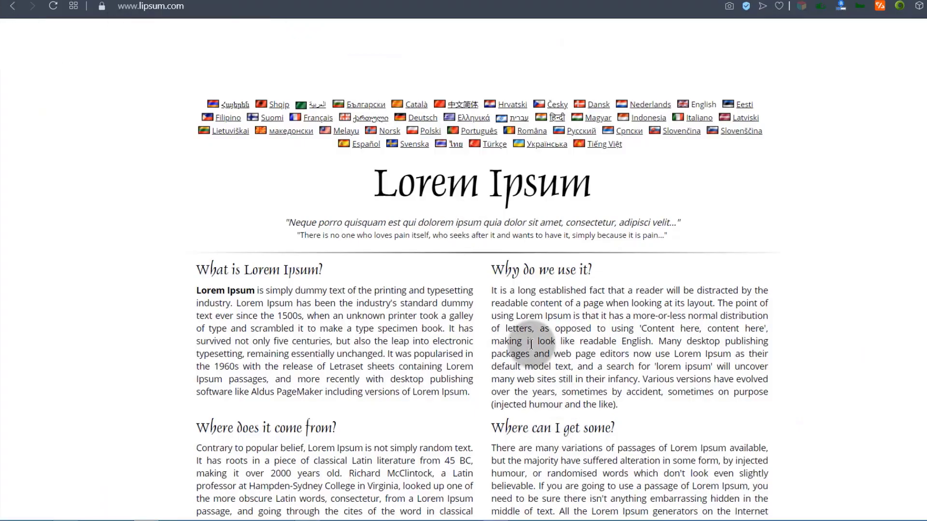
left_click_drag(197, 268, 618, 406)
right_click(547, 385)
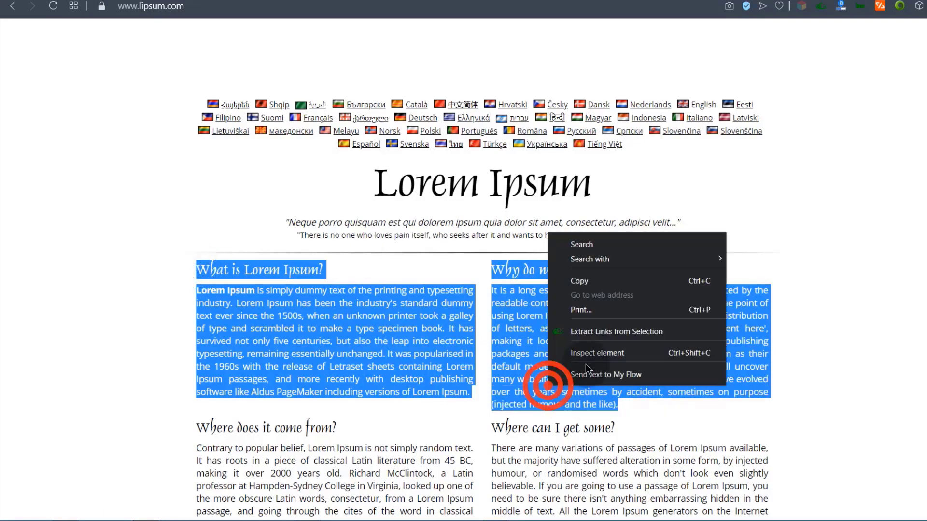
left_click(597, 281)
left_click(335, 2)
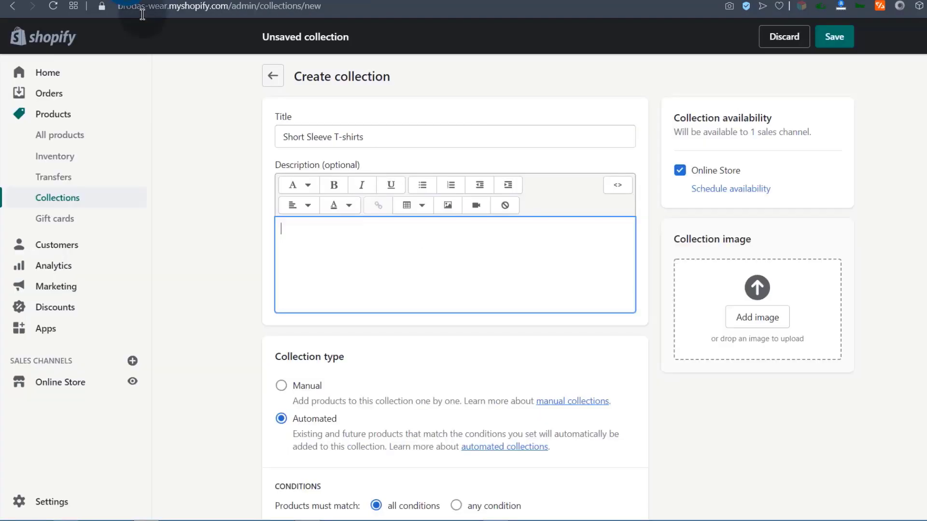
scroll(306, 206, "down", 1)
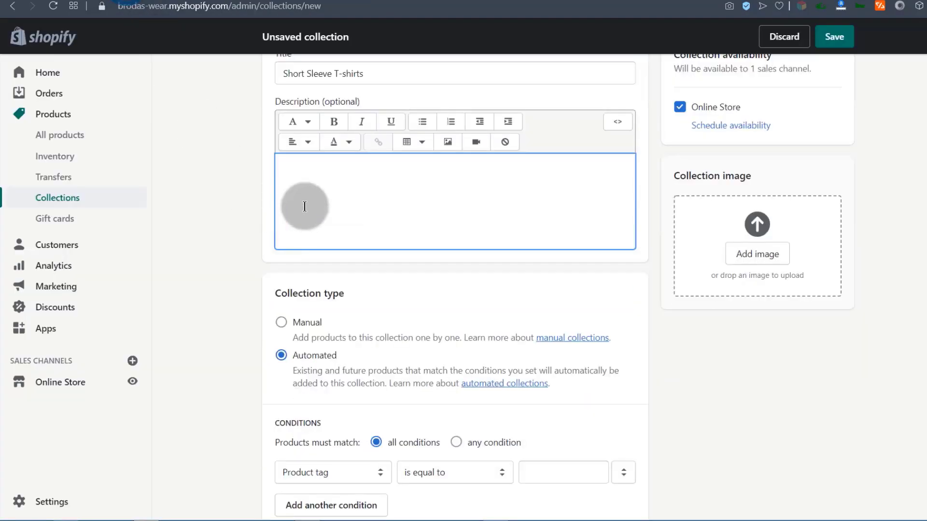
right_click(295, 168)
left_click(333, 246)
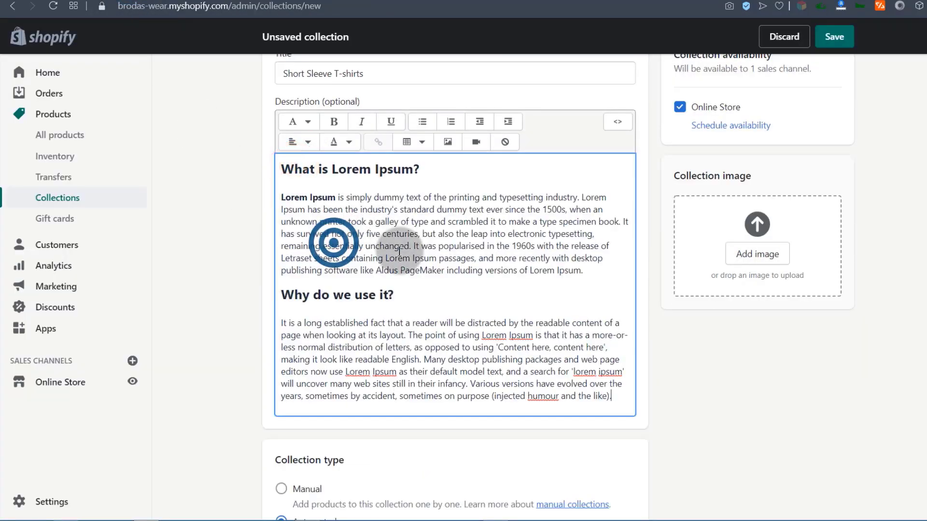
scroll(576, 305, "up", 2)
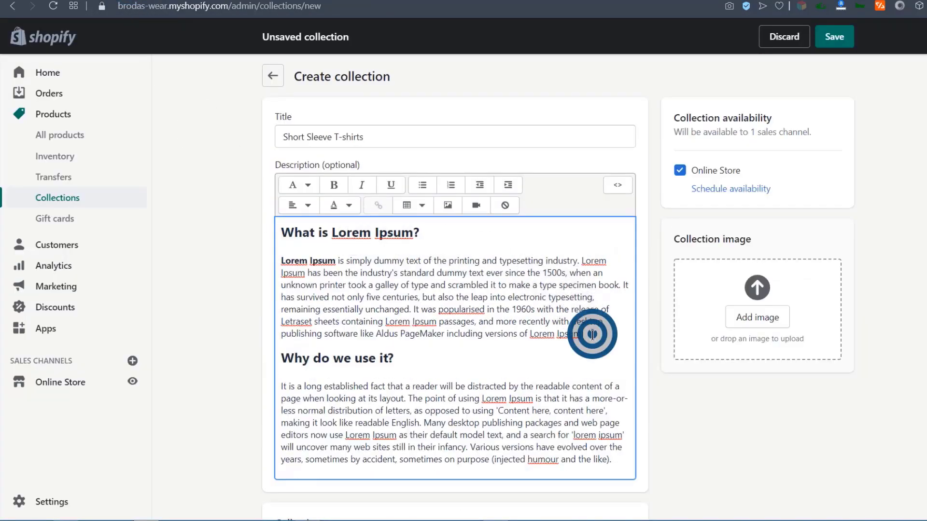
key("Return")
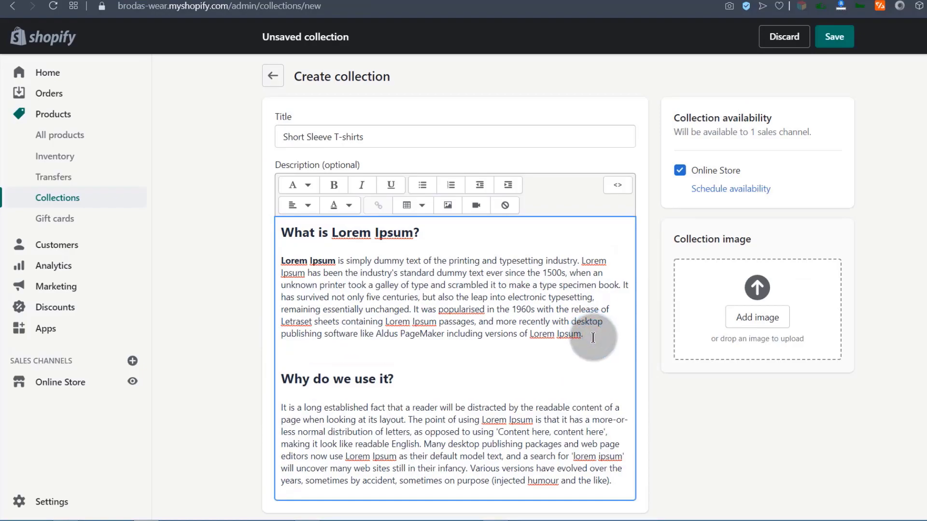
Choose the black T-shirt image and copy 'Hanes Plain Mens Comfort' from the Product samples document.
left_click(449, 205)
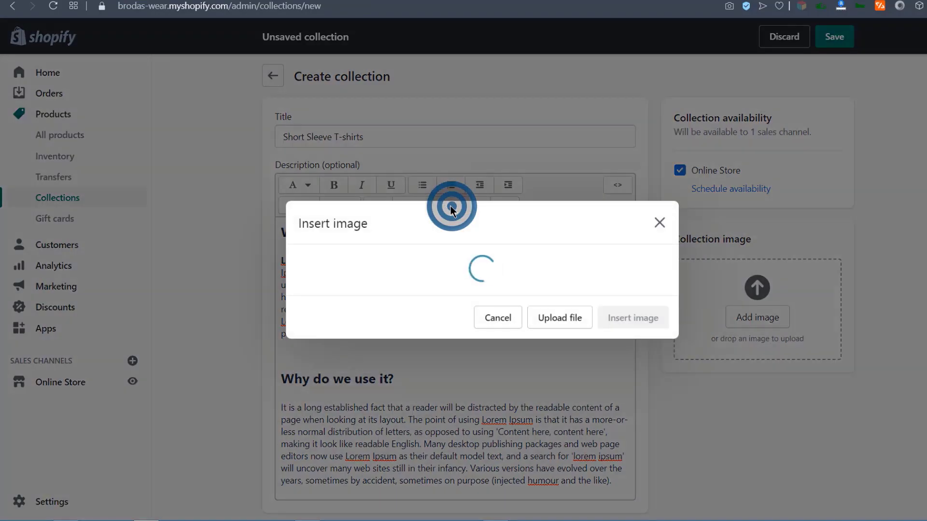
left_click(352, 289)
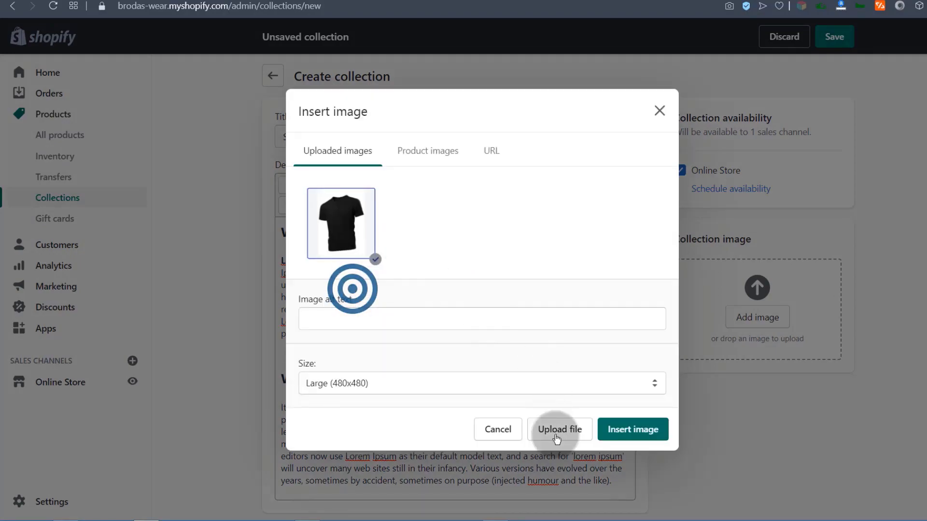
left_click(313, 318)
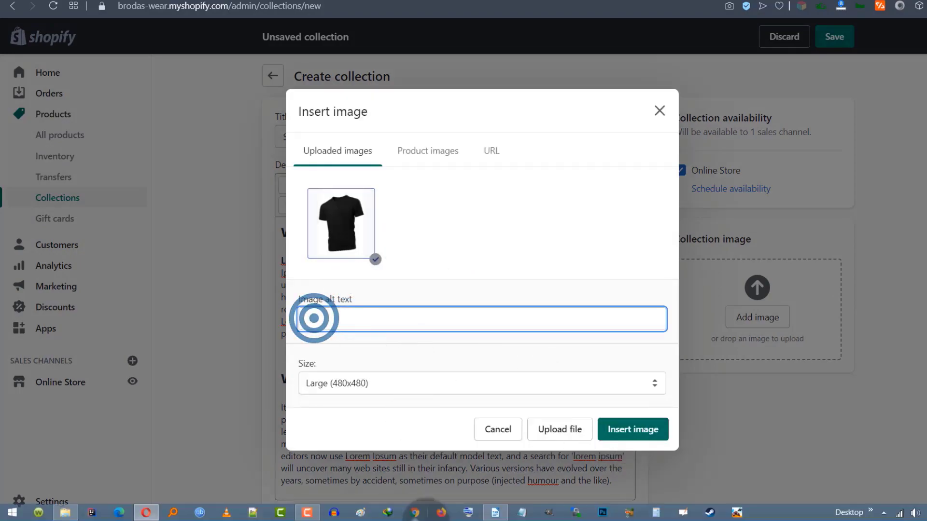
left_click(495, 513)
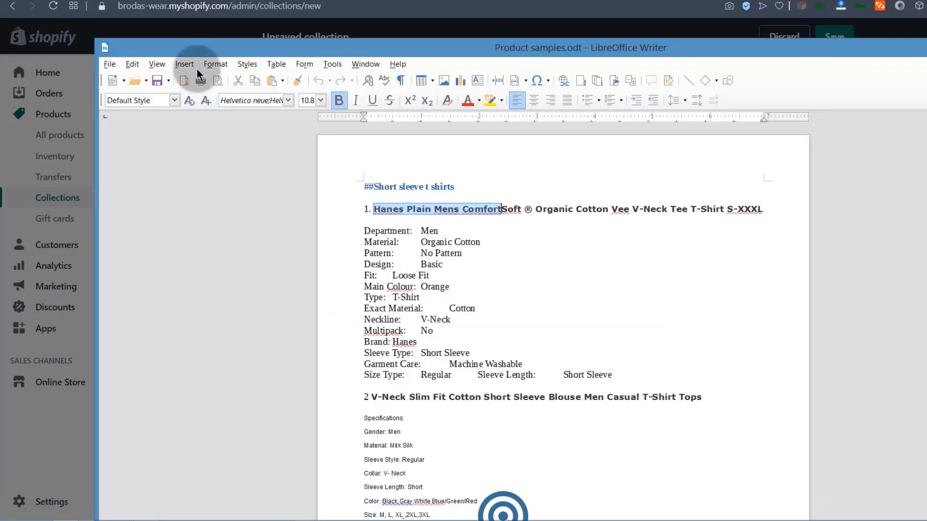
right_click(435, 206)
left_click(475, 225)
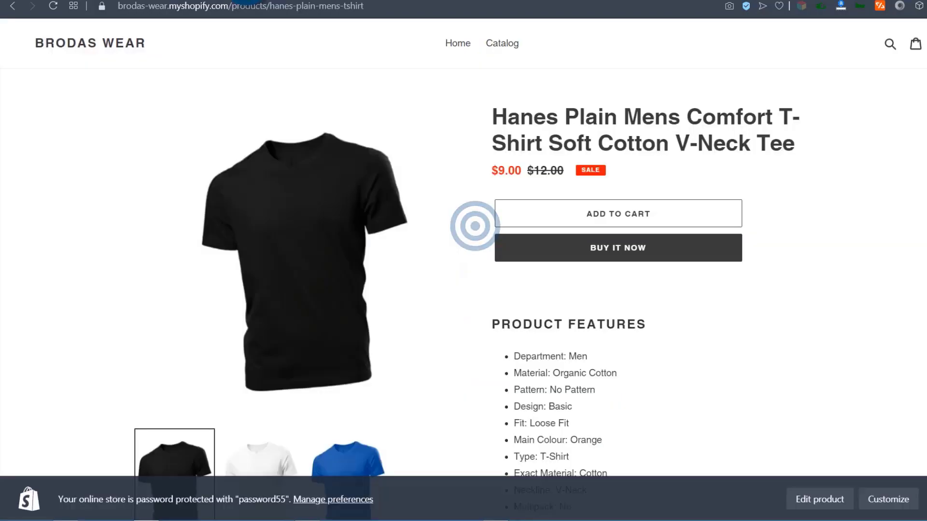
Give the image alt text 'Hanes Plain Mens Comfort' at Original size and insert it.
left_click(377, 260)
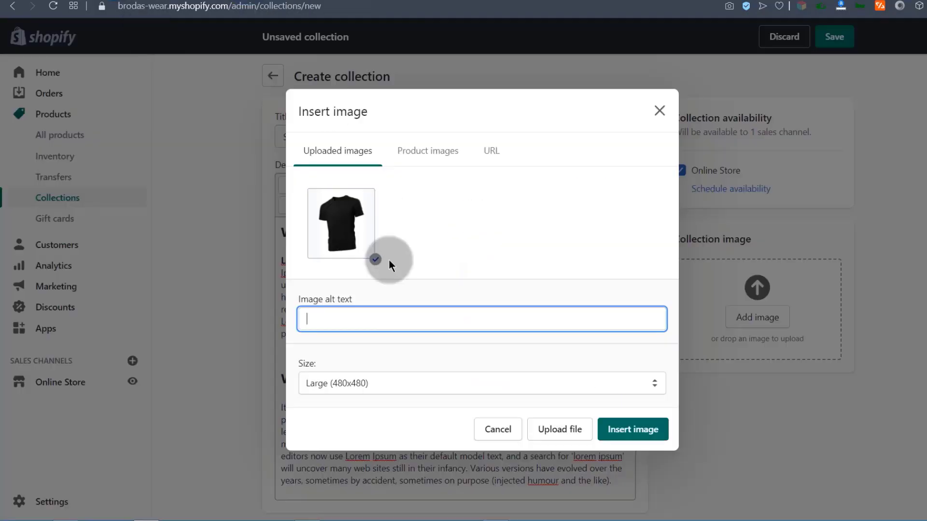
left_click(310, 319)
right_click(318, 318)
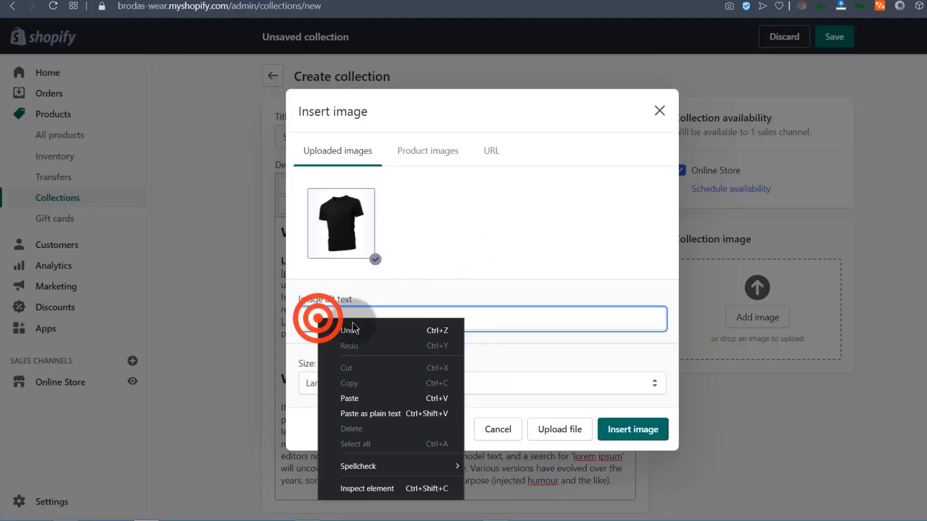
left_click(350, 399)
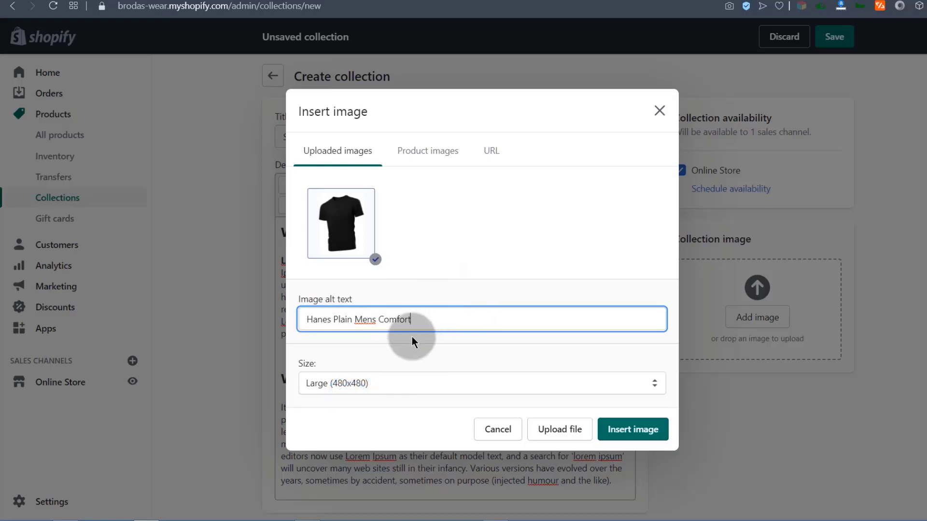
left_click(351, 390)
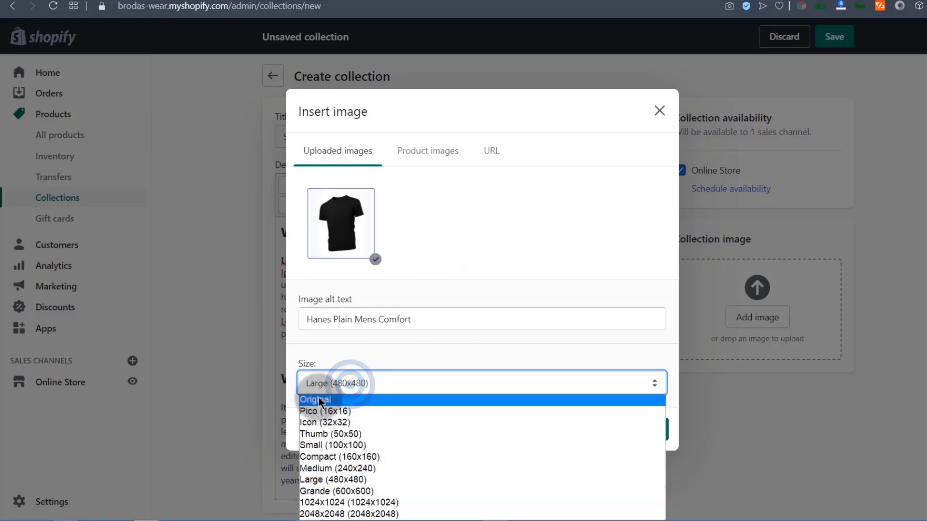
left_click(309, 398)
left_click(632, 429)
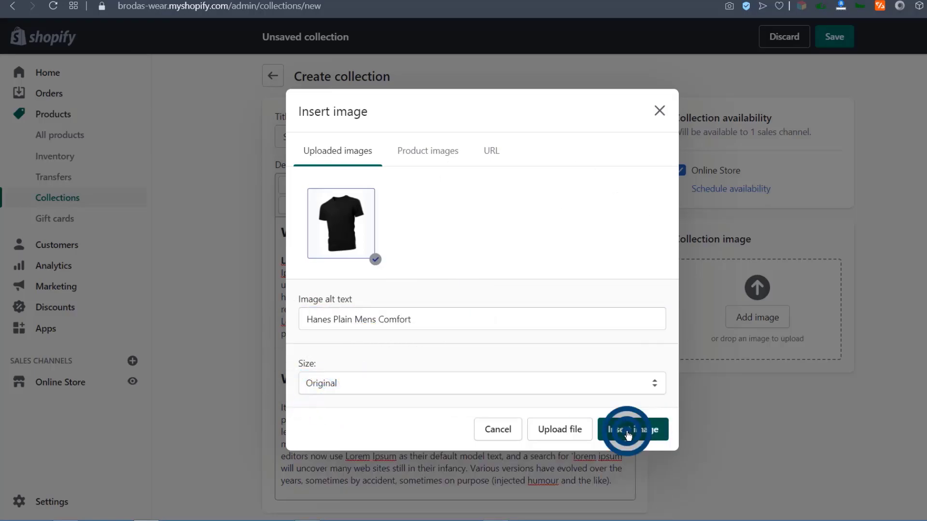
scroll(685, 389, "down", 5)
scroll(686, 388, "up", 6)
Change the Short Sleeve T-shirts collection type from Automated to Manual.
scroll(589, 300, "up", 3)
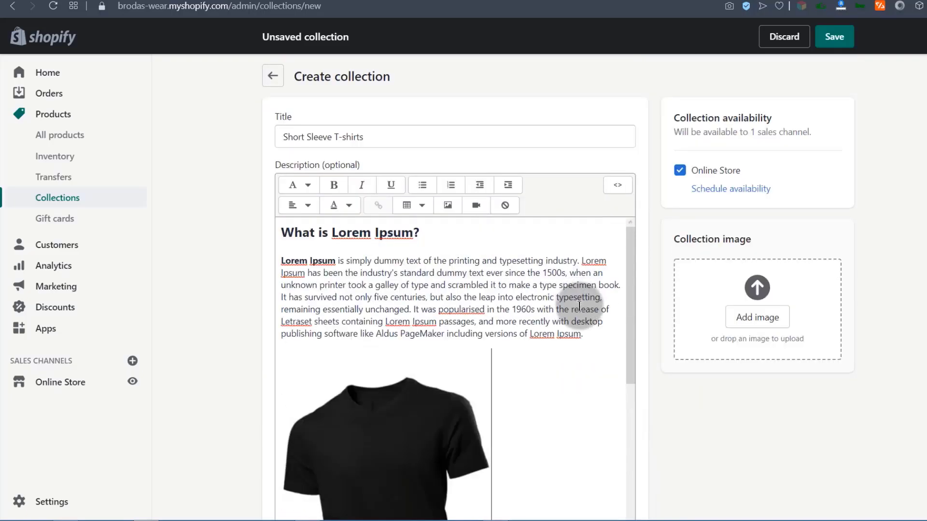
scroll(589, 339, "down", 10)
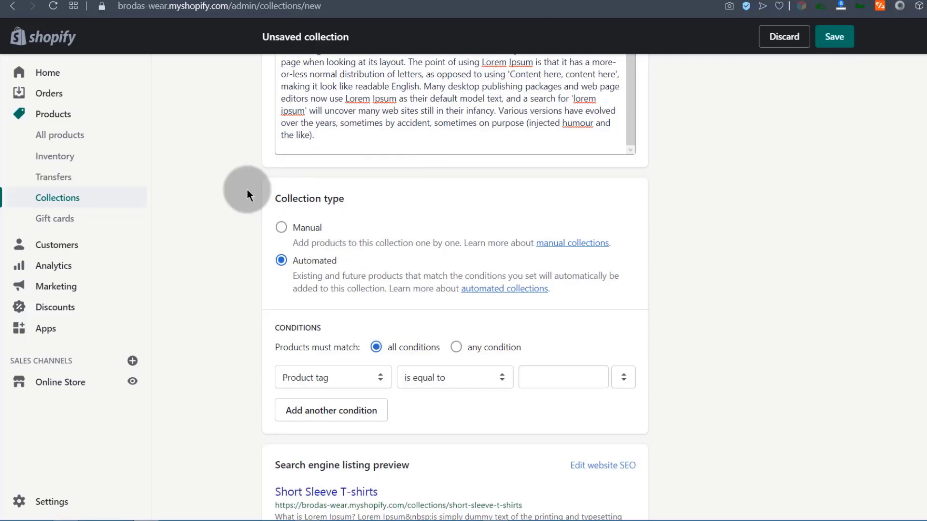
left_click(281, 228)
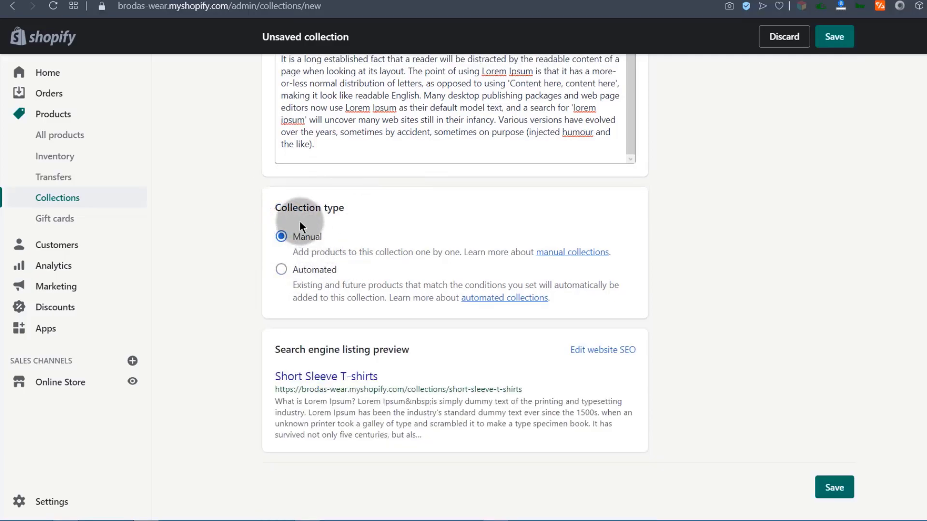
left_click(570, 252)
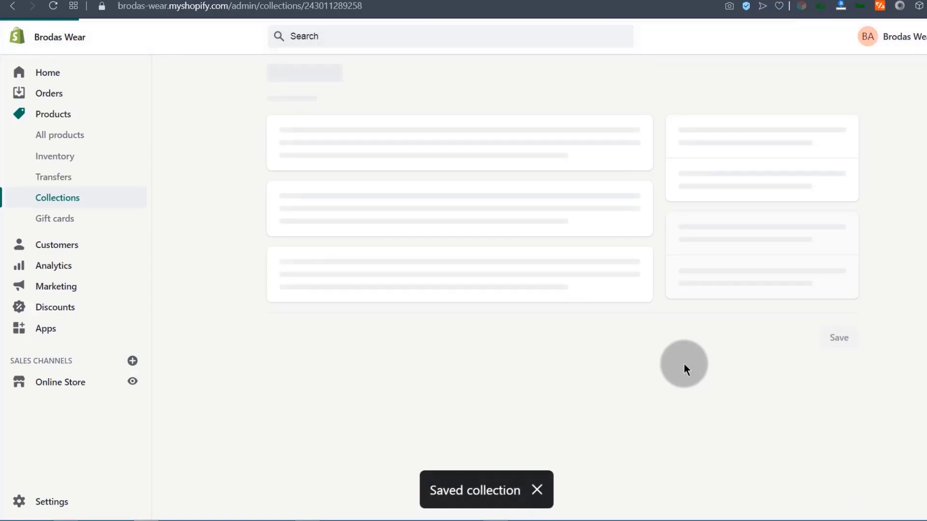
Search 'h' and add the Hanes Plain Mens Comfort V-neck tee to the collection.
scroll(332, 323, "down", 10)
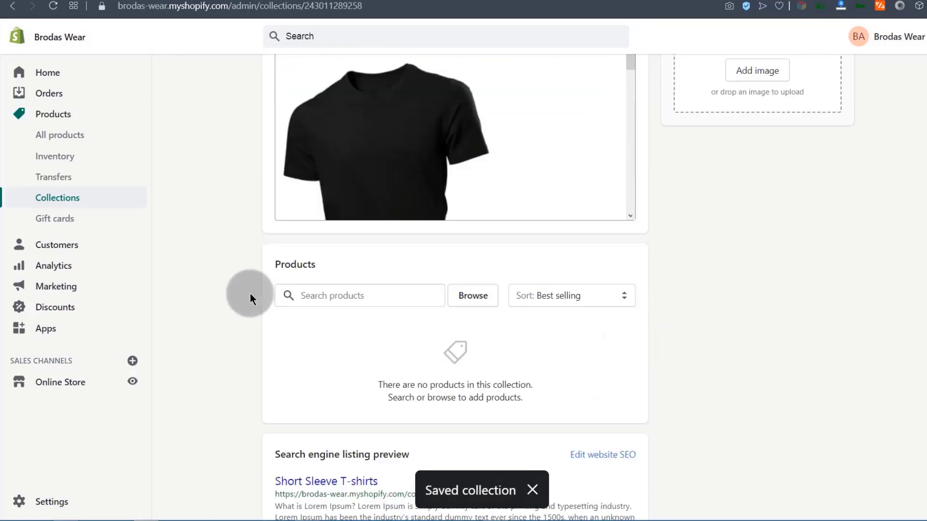
left_click(332, 183)
left_click(385, 192)
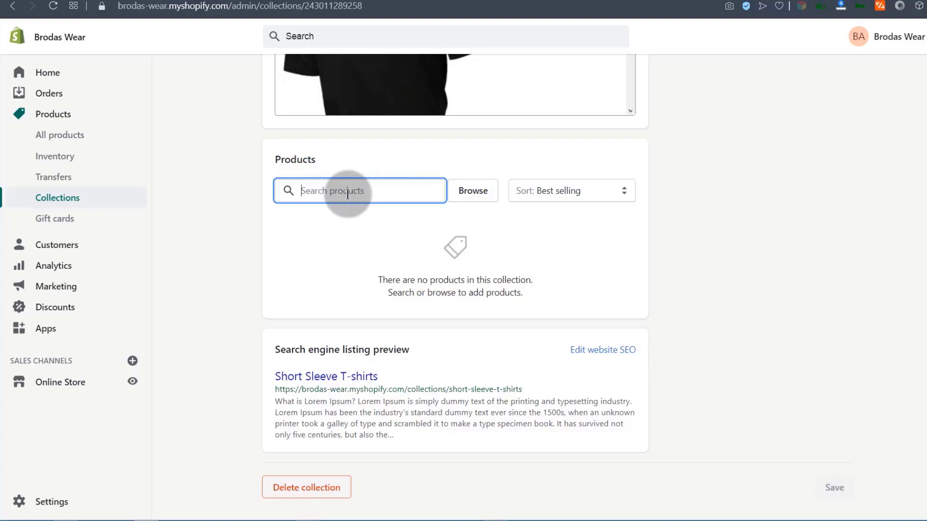
type("h")
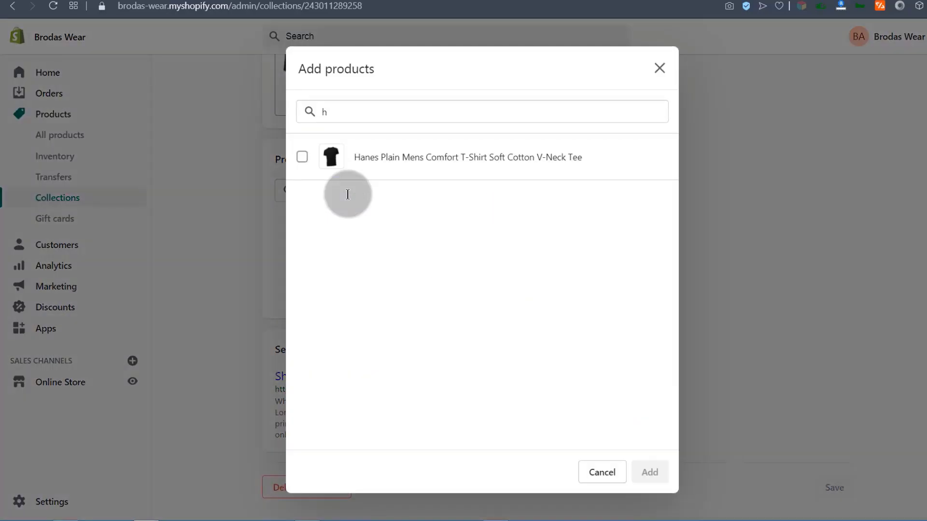
left_click(384, 158)
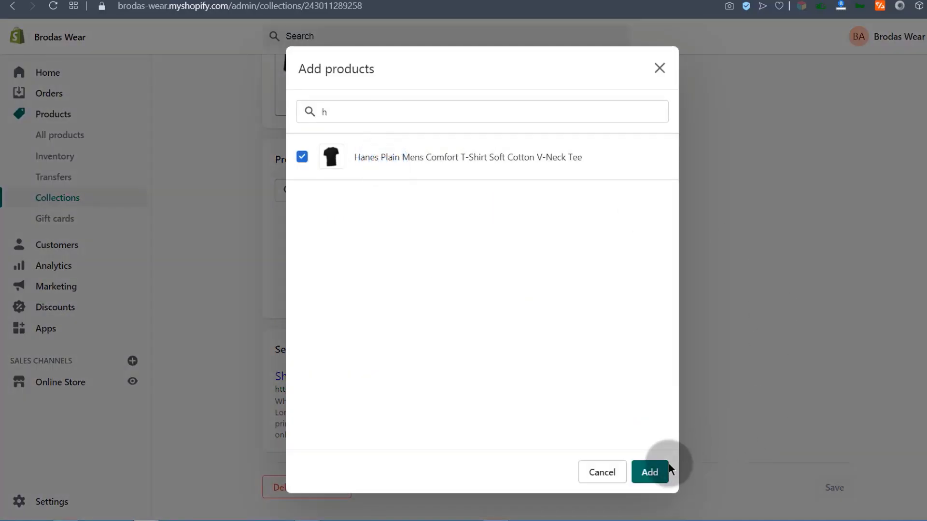
left_click(657, 472)
scroll(366, 254, "up", 10)
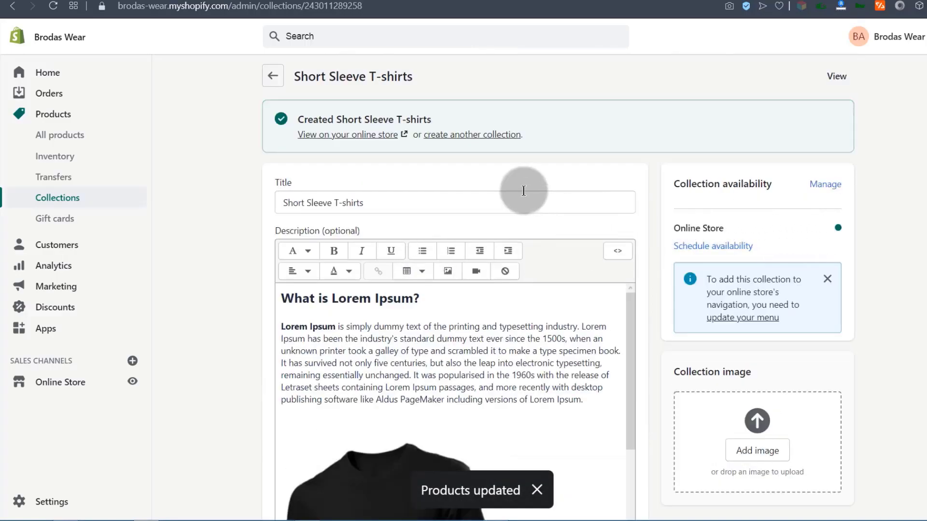
scroll(769, 217, "down", 5)
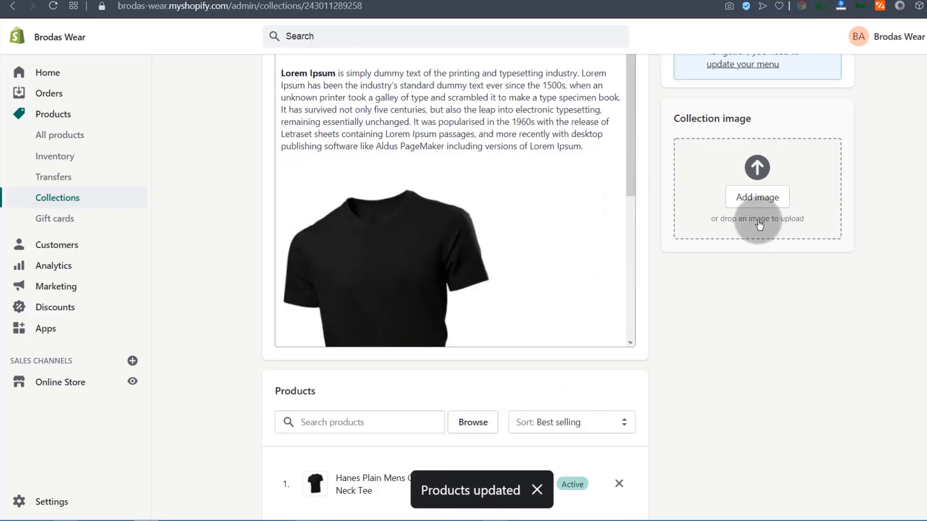
scroll(517, 332, "down", 4)
scroll(383, 345, "down", 4)
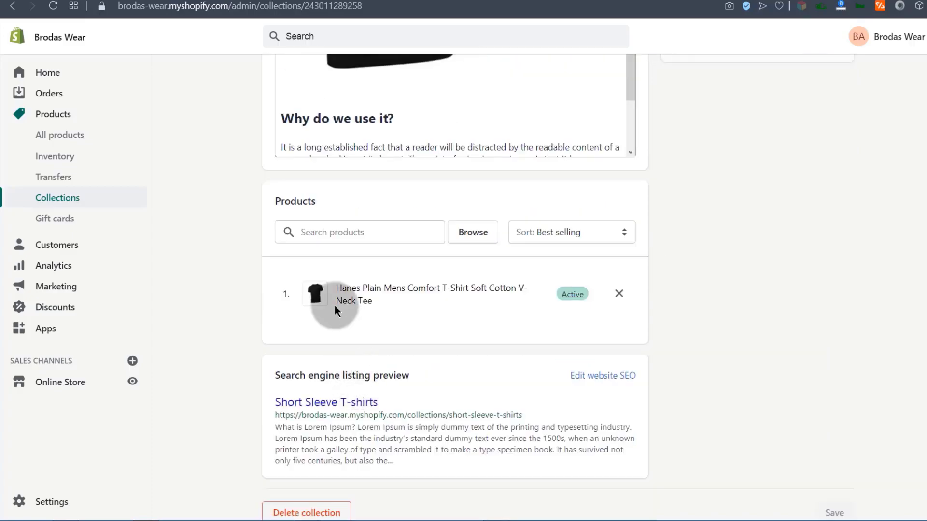
scroll(365, 348, "down", 1)
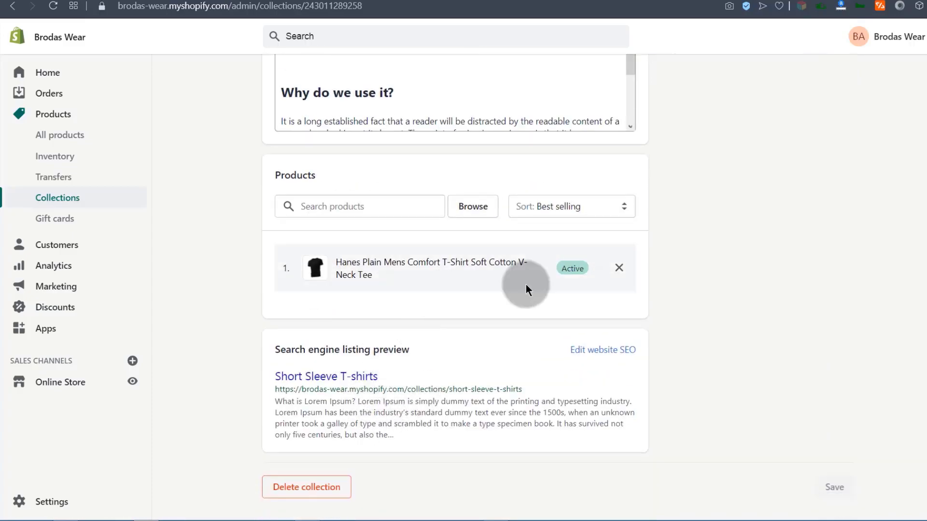
scroll(343, 251, "up", 10)
scroll(337, 252, "up", 4)
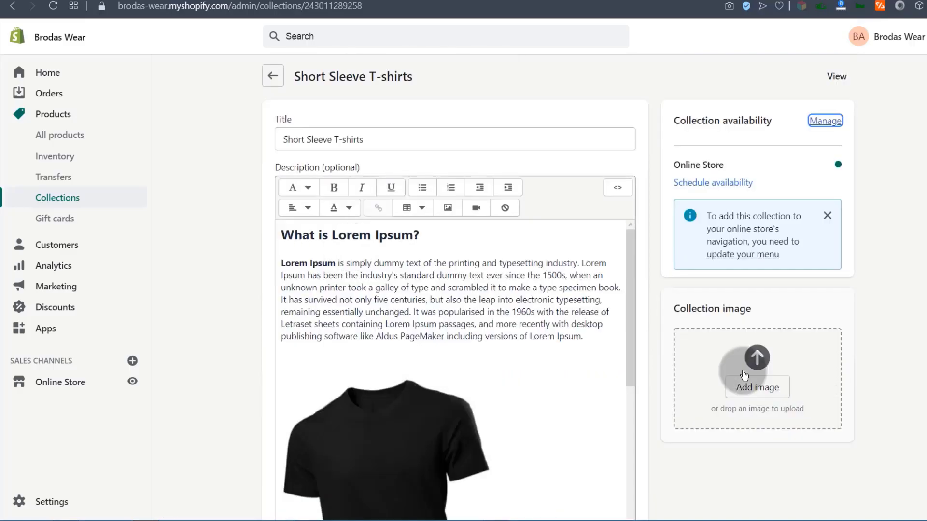
Upload the black short sleeve image, then delete Short Sleeve T-shirts and begin a new collection.
left_click(750, 388)
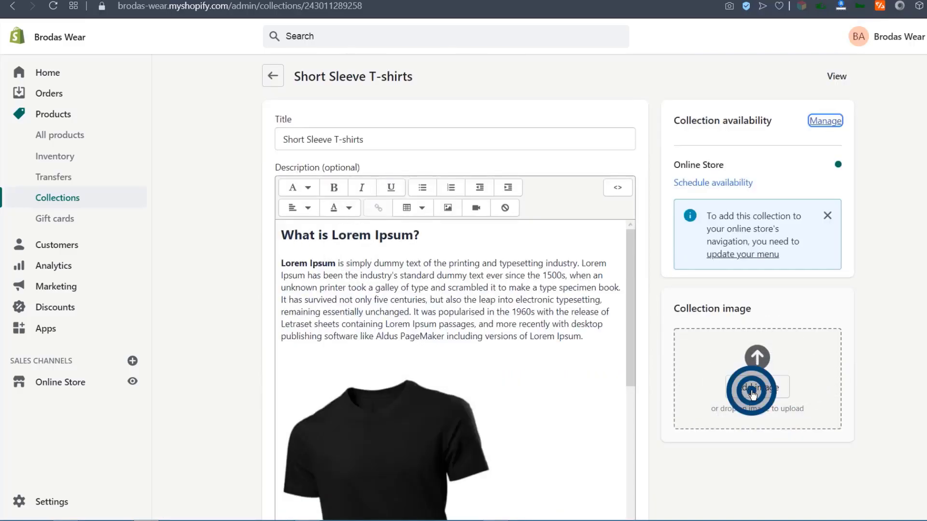
double_click(147, 72)
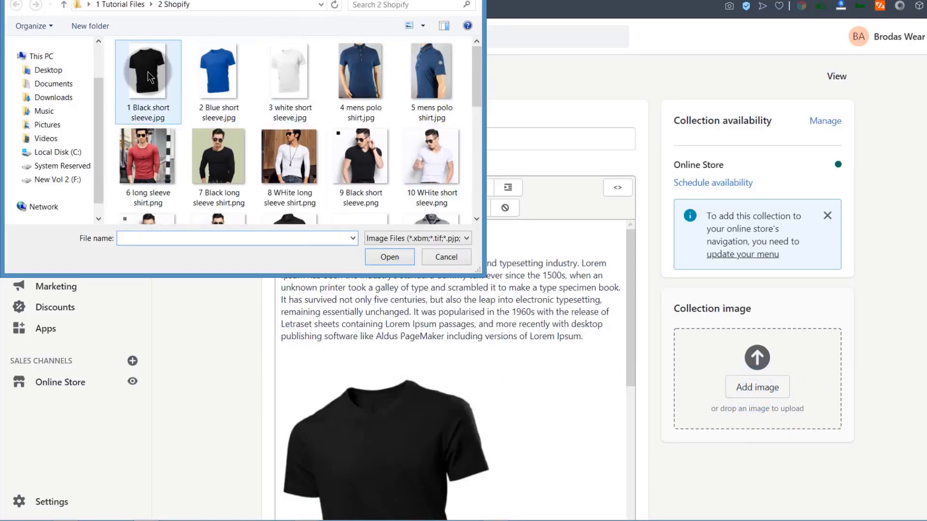
left_click(56, 199)
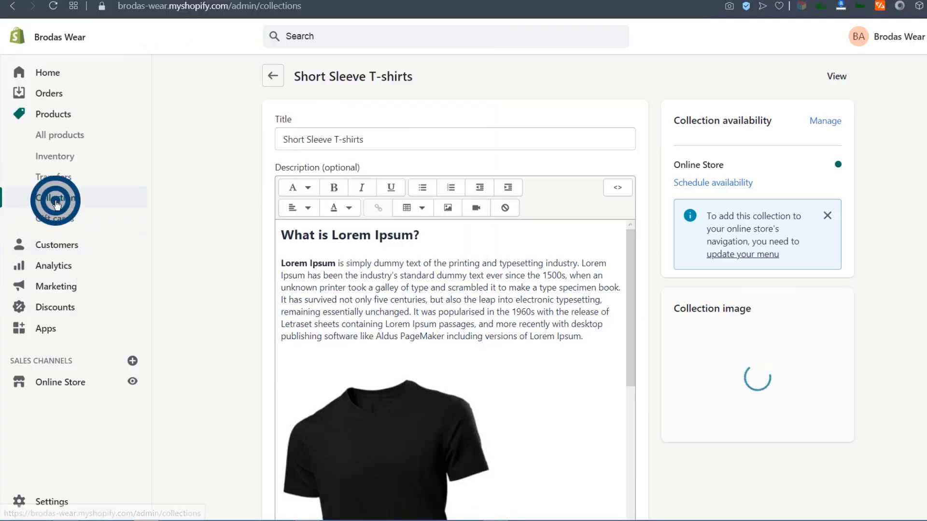
left_click(189, 235)
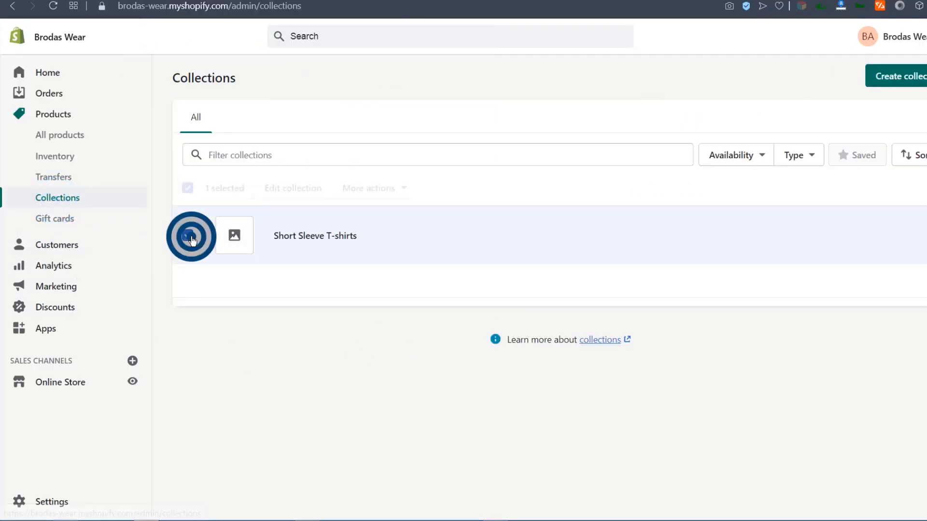
left_click(404, 187)
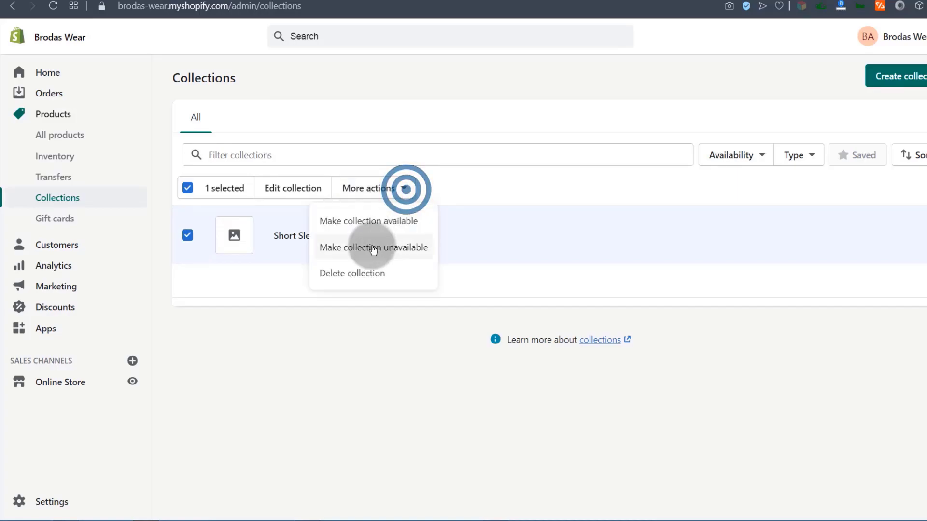
left_click(336, 273)
left_click(646, 312)
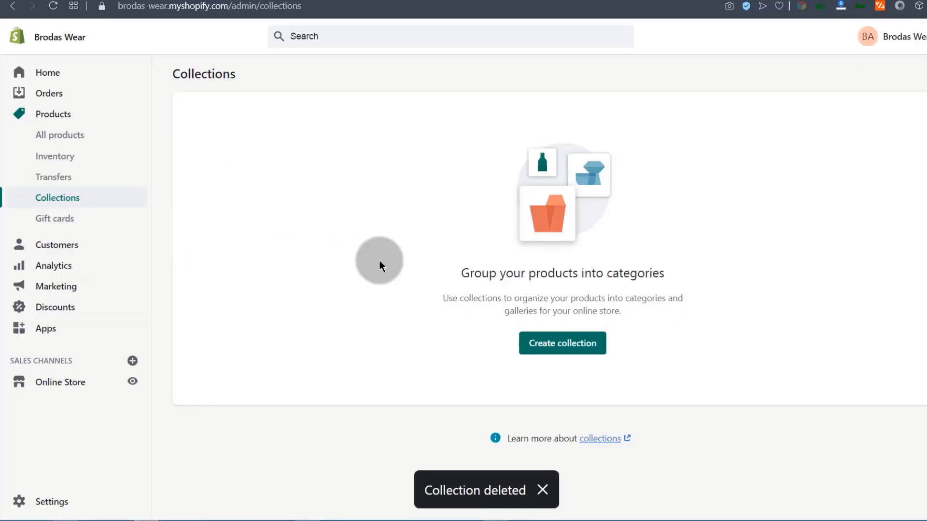
left_click(564, 349)
Title the collection 'Short sleeved T-shirt' and upload '1 Black short sleeve.jpg' as its image.
left_click(316, 136)
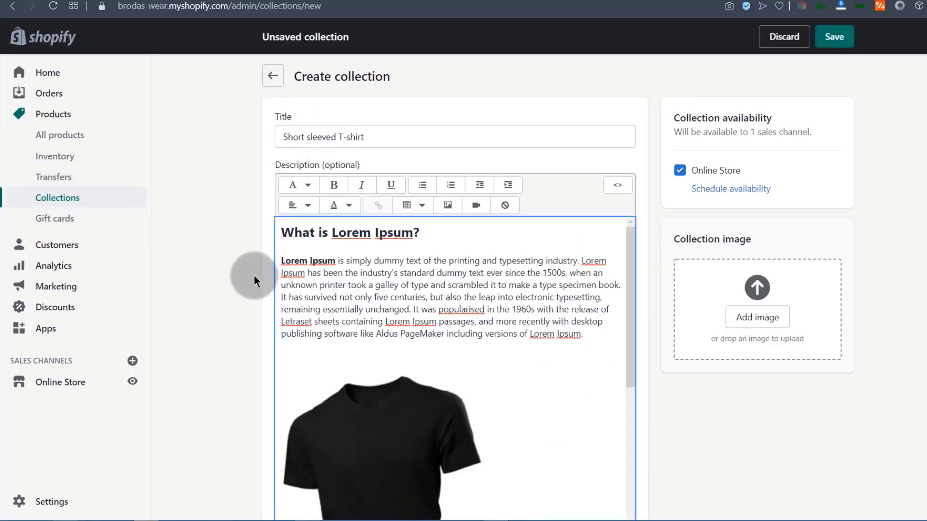
scroll(251, 273, "down", 5)
scroll(247, 275, "up", 5)
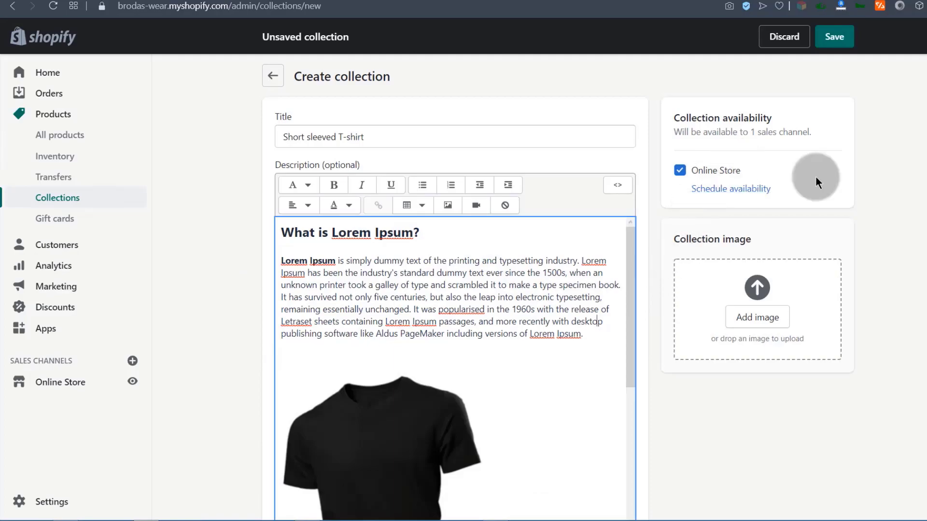
left_click(762, 289)
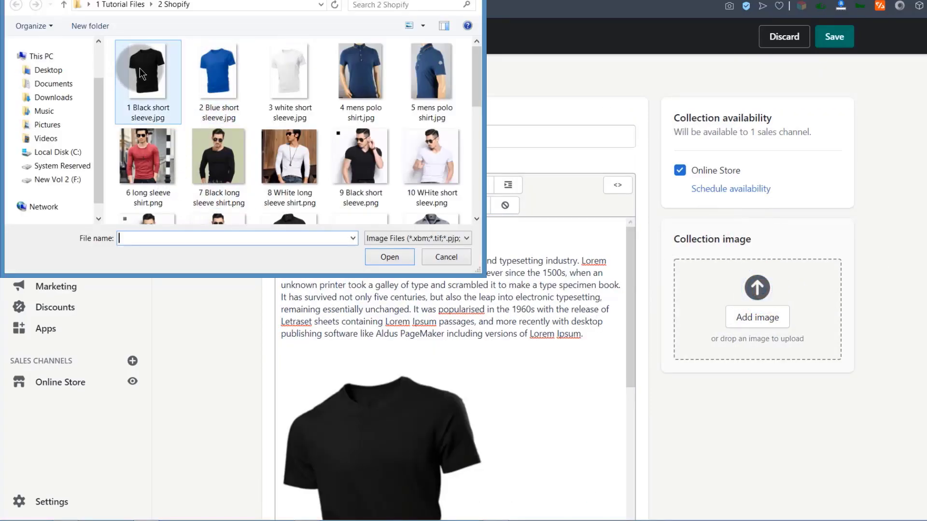
double_click(149, 78)
scroll(289, 318, "down", 10)
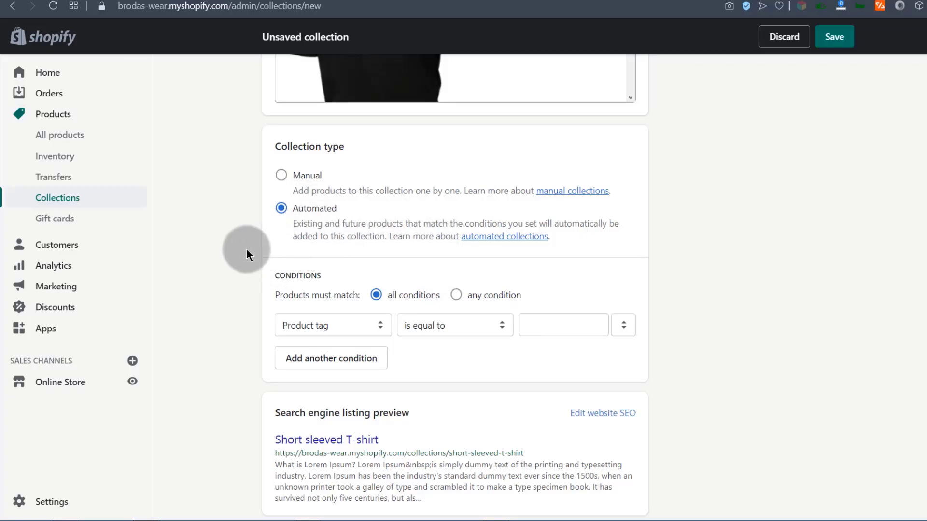
Add an all-conditions rule: Product type is equal to T-Shirt.
scroll(231, 283, "down", 2)
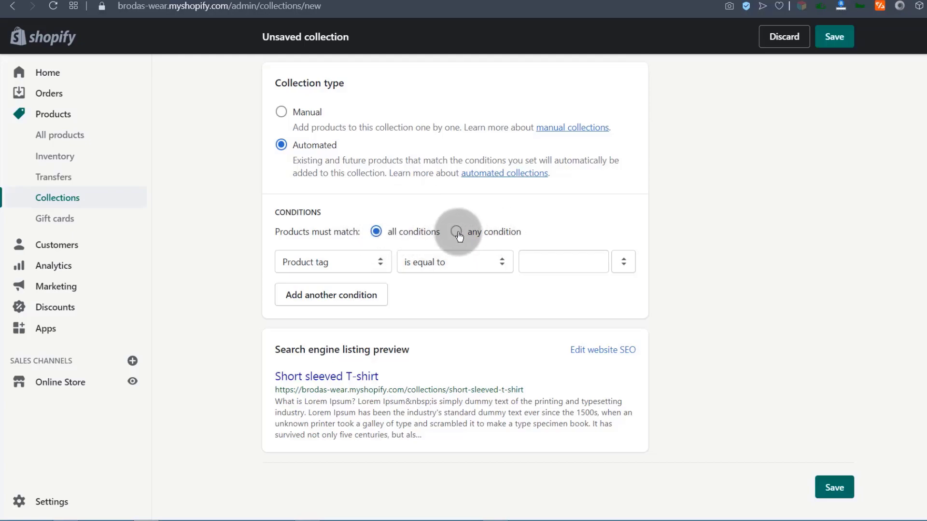
left_click(376, 232)
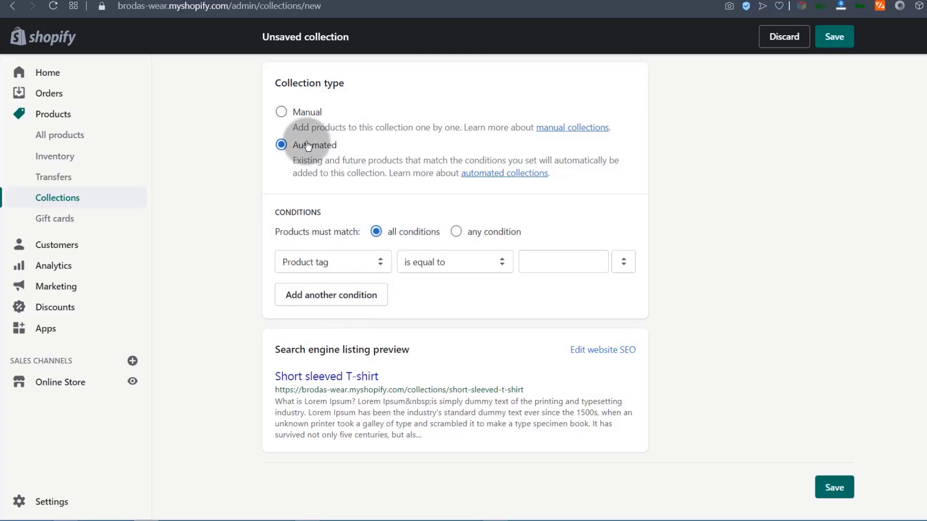
left_click(317, 262)
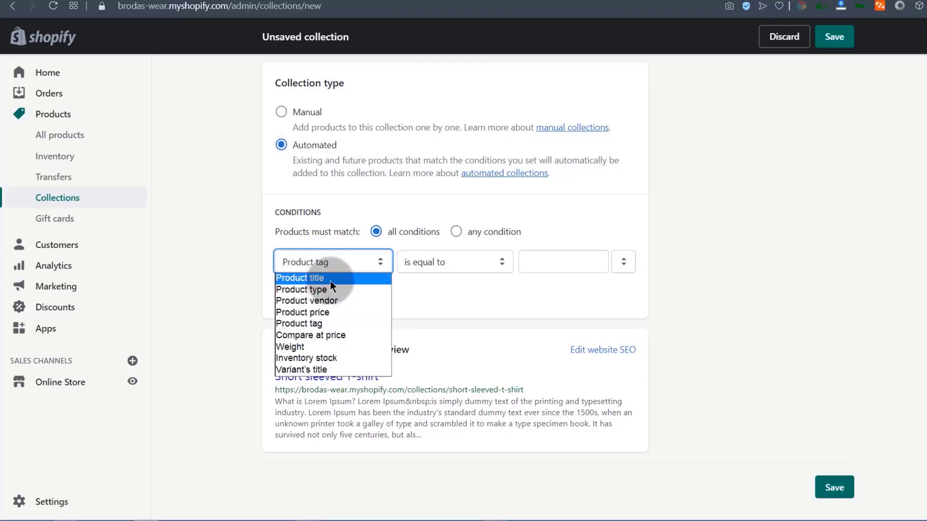
left_click(294, 292)
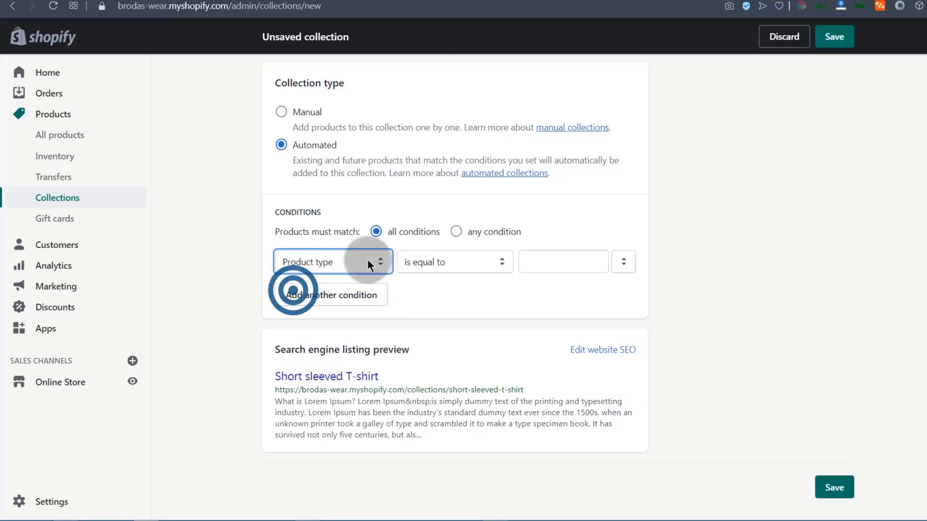
left_click(559, 262)
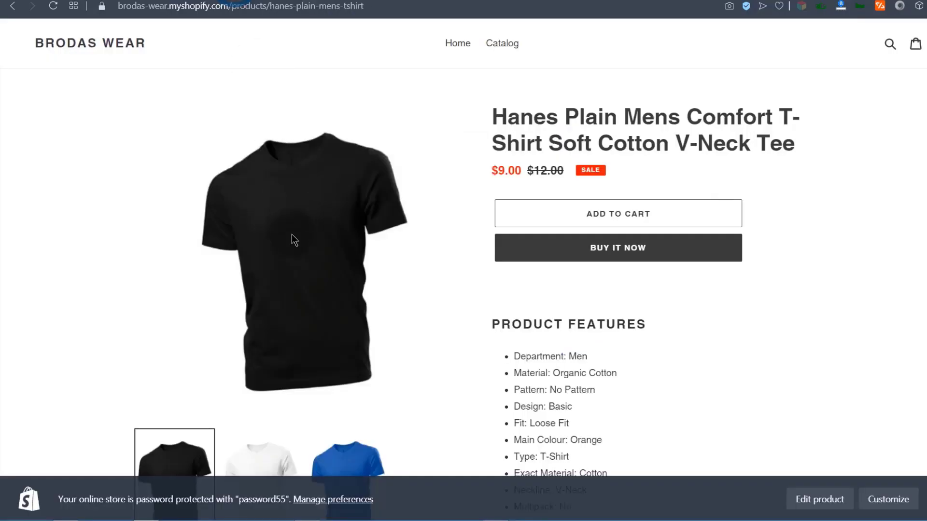
left_click(311, 118)
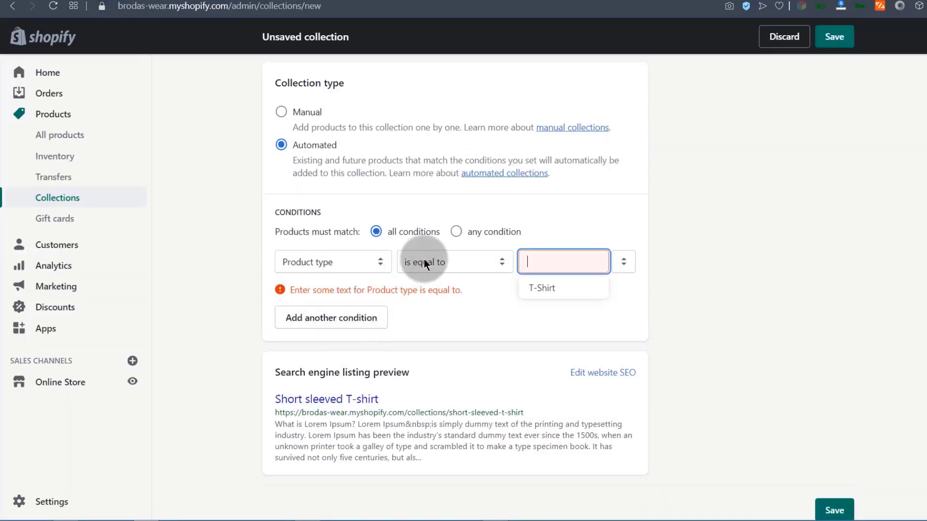
left_click(330, 263)
left_click(566, 259)
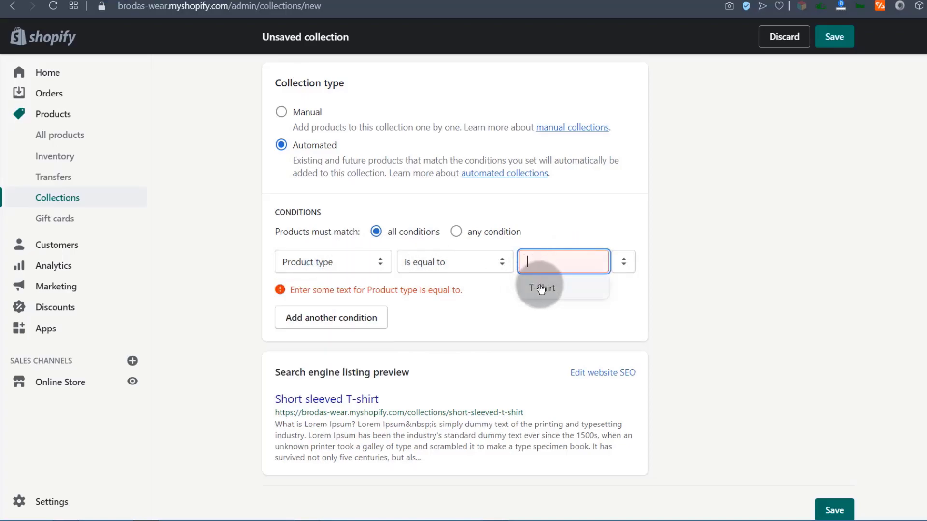
left_click(541, 288)
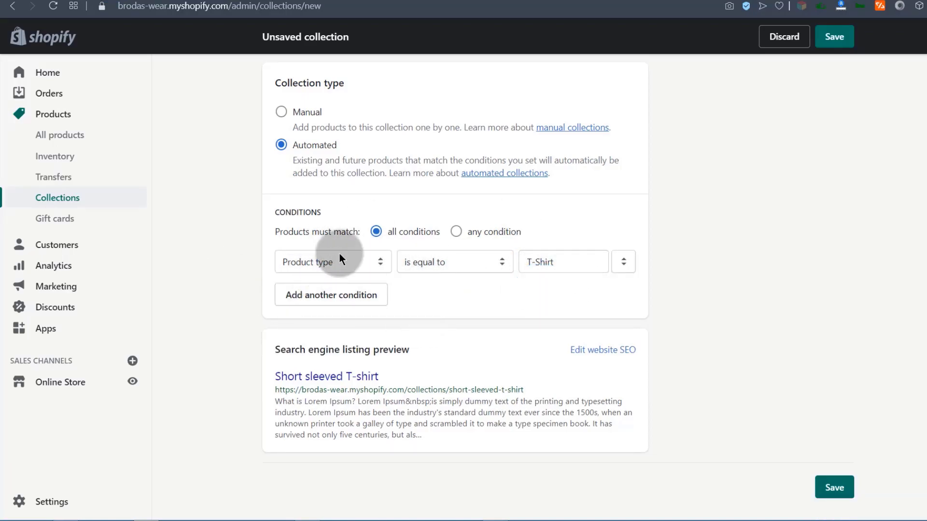
left_click(313, 261)
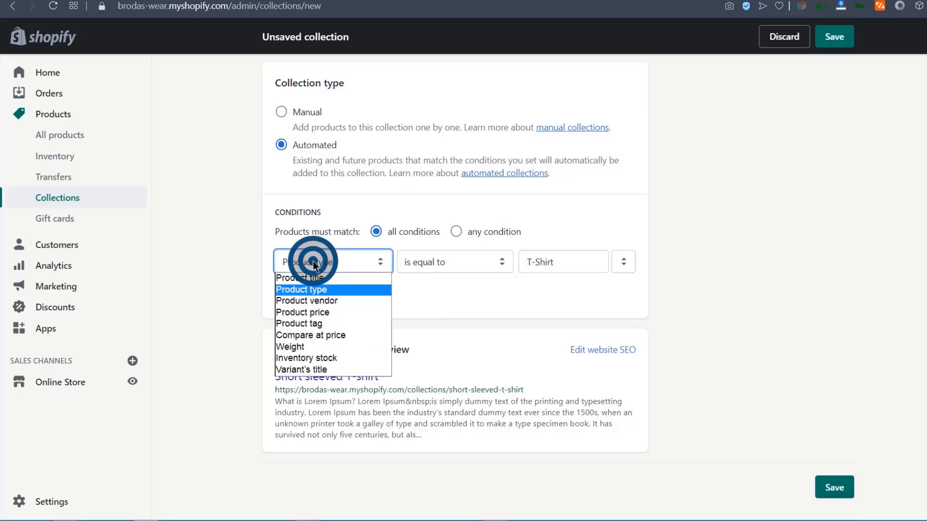
Try Product price, then set the condition back to Product type equal to T-Shirt.
left_click(305, 313)
left_click(541, 262)
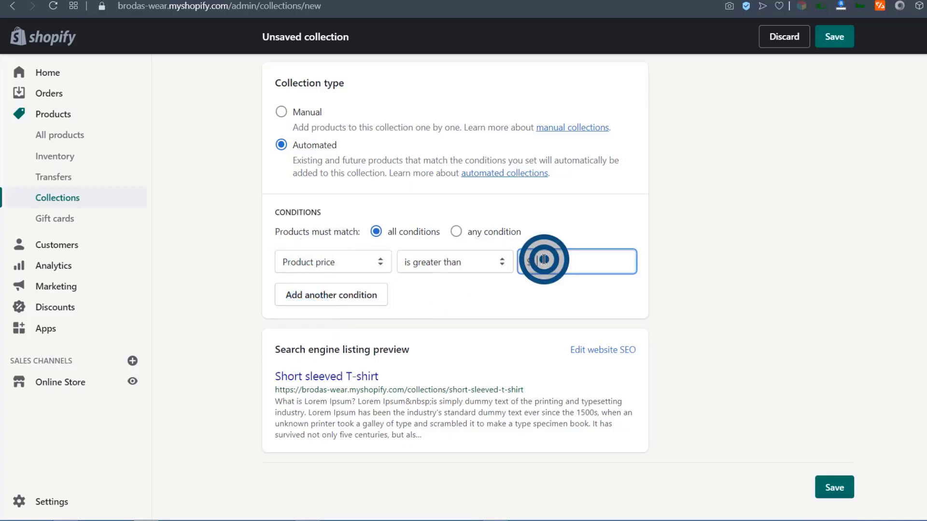
left_click(319, 263)
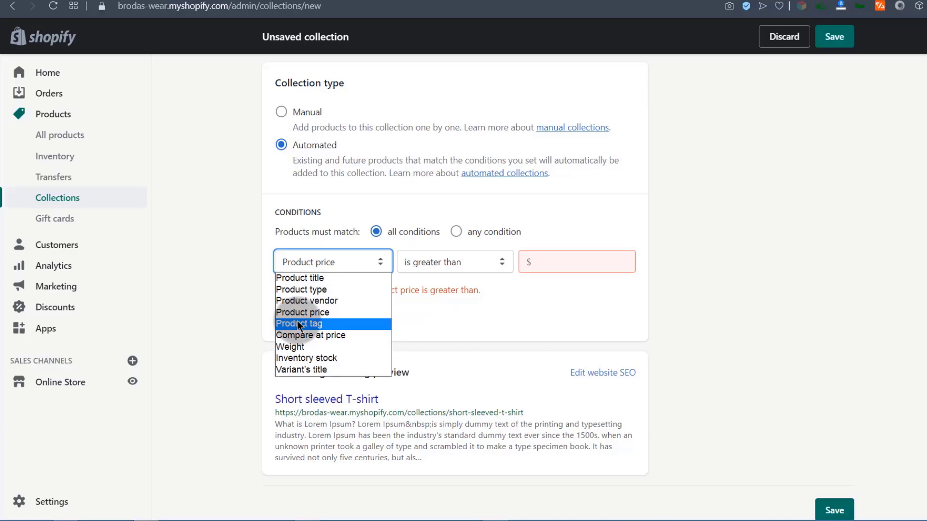
left_click(294, 290)
left_click(559, 257)
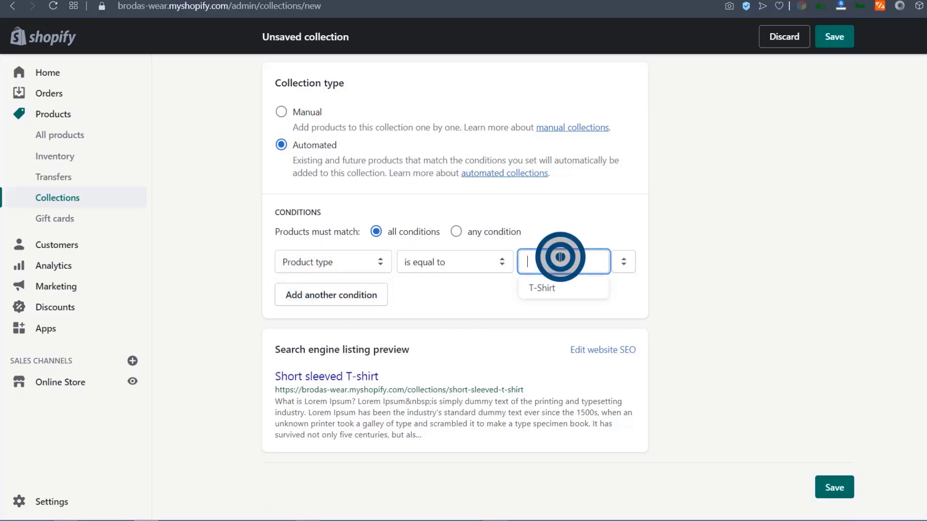
left_click(550, 289)
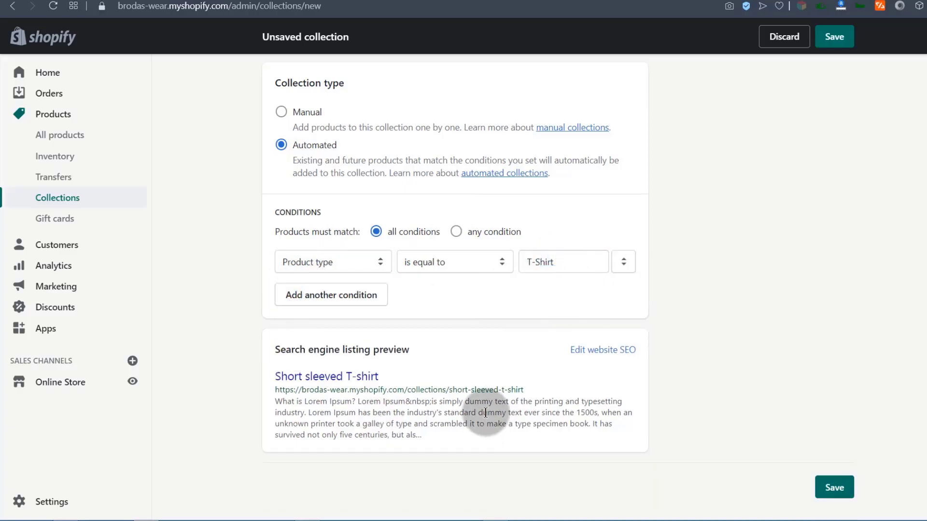
Switch the condition to Product tag and pick the 'Short sleeve t-shirt' tag value.
left_click(333, 262)
left_click(301, 326)
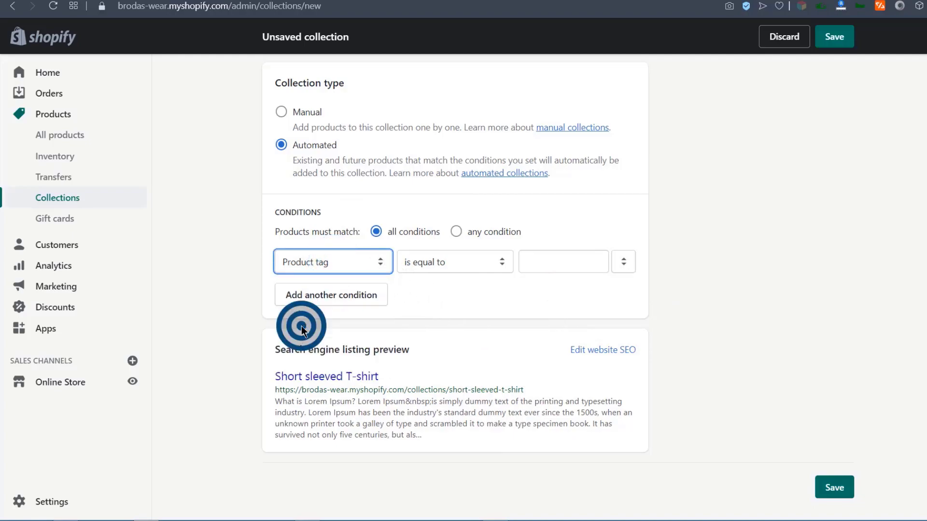
left_click(313, 264)
left_click(312, 264)
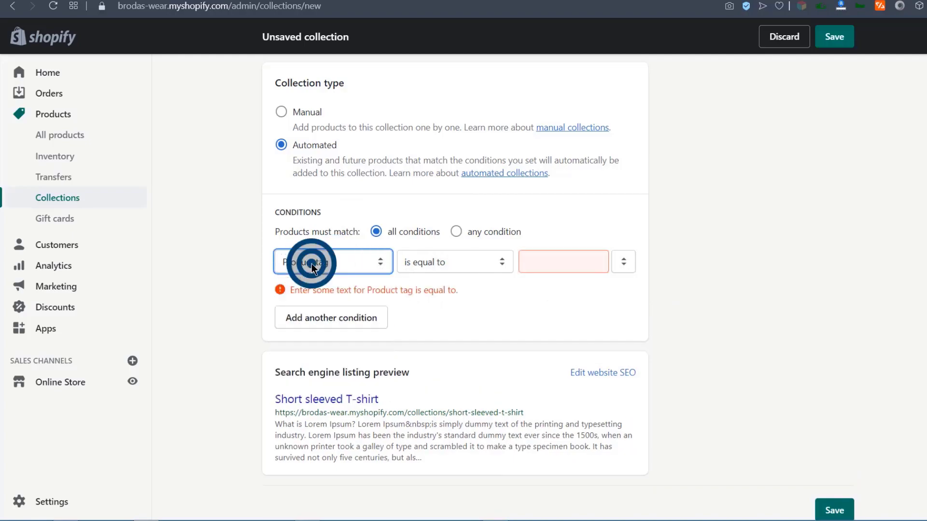
scroll(369, 295, "up", 10)
left_click_drag(336, 137, 282, 137)
left_click(125, 290)
scroll(233, 352, "down", 10)
scroll(233, 352, "down", 2)
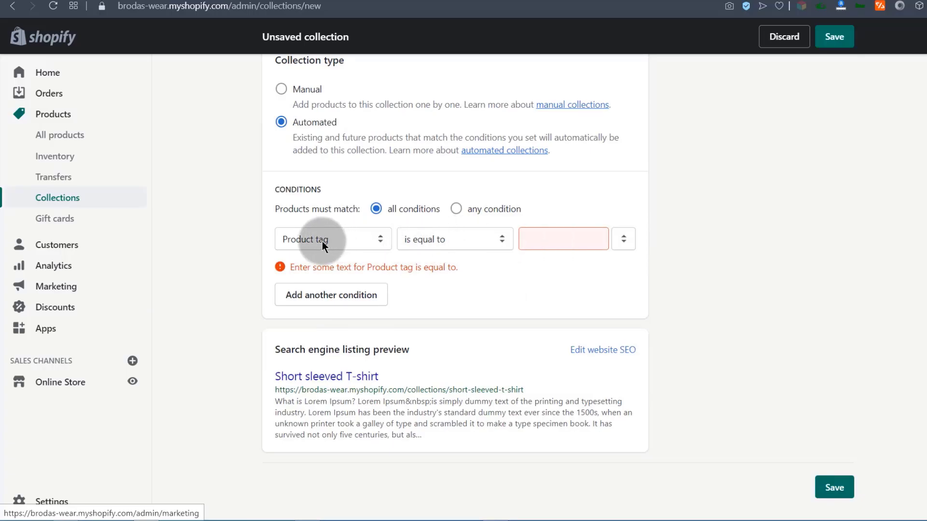
left_click(544, 238)
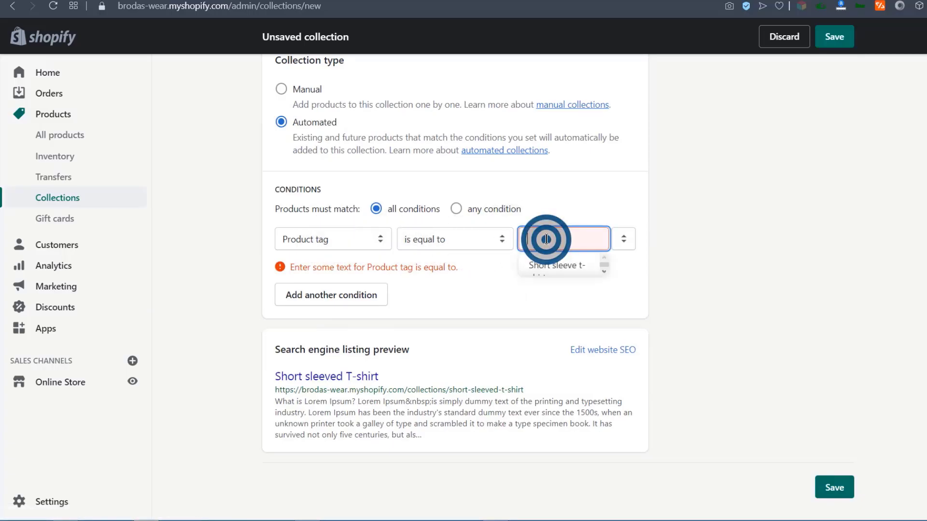
left_click(560, 264)
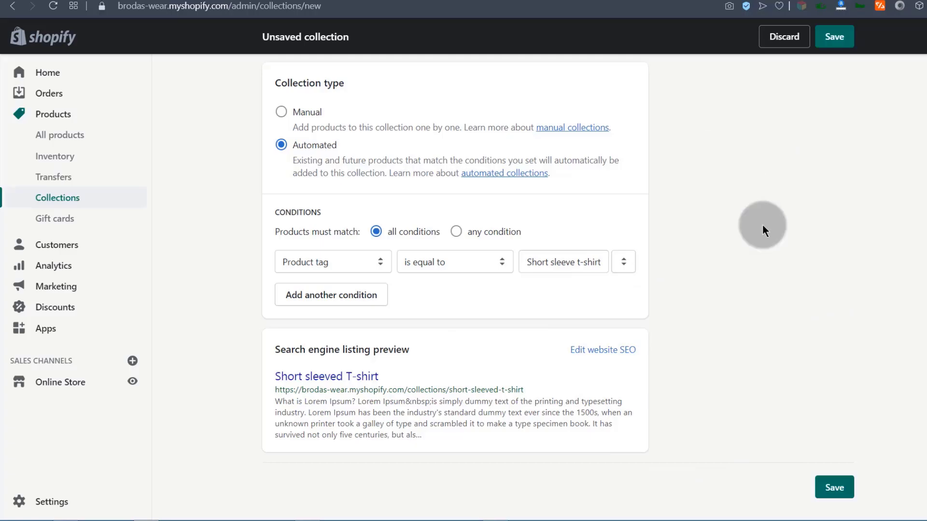
Trim the SEO meta description to 272 characters, ending at 'make a type specimen book.'.
left_click(606, 352)
scroll(511, 377, "down", 5)
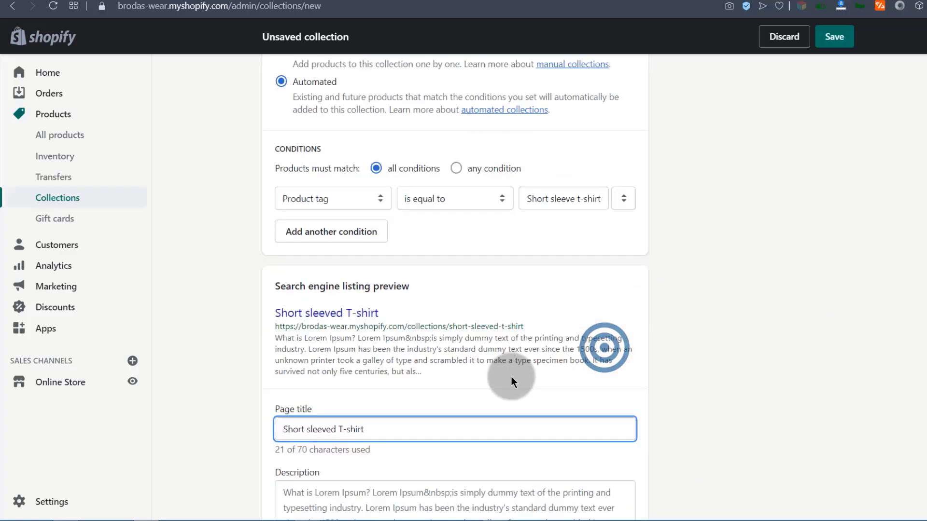
left_click_drag(285, 242, 380, 239)
left_click(381, 240)
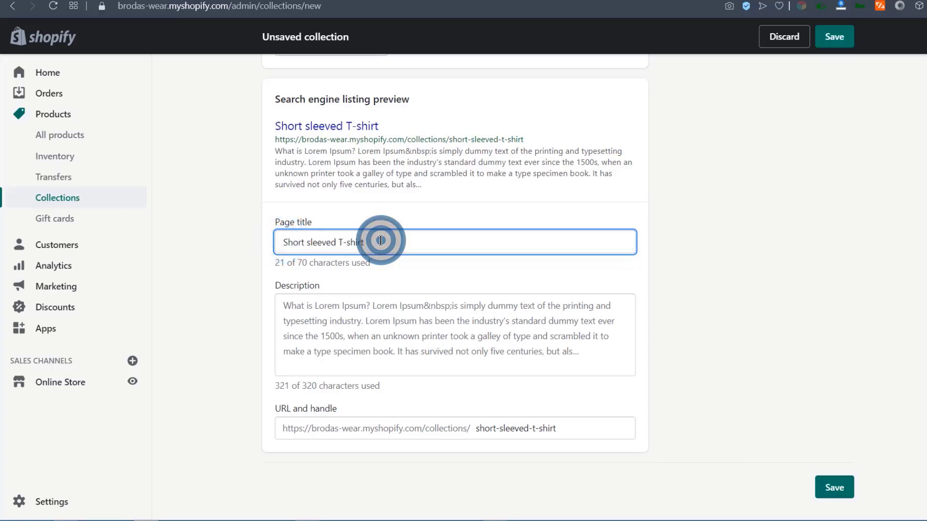
left_click_drag(283, 306, 395, 182)
scroll(492, 361, "down", 3)
left_click(528, 354)
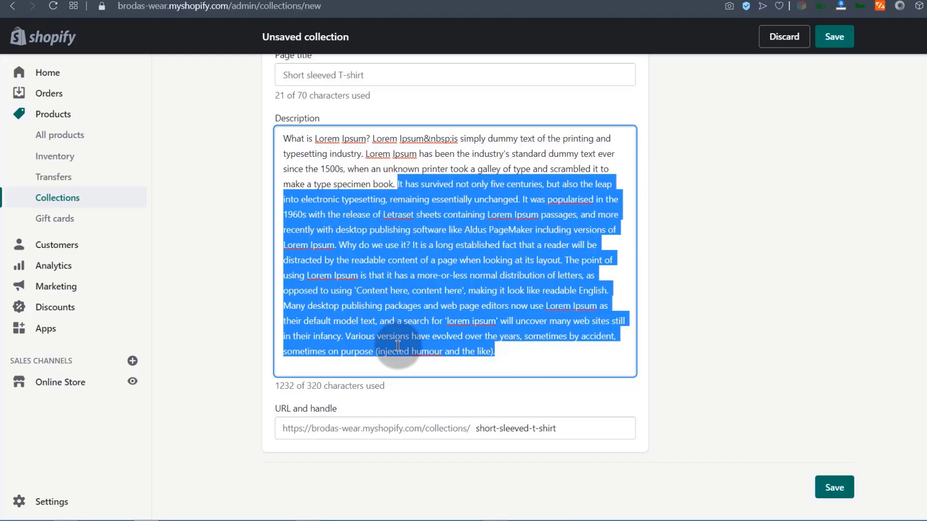
key("BackSpace")
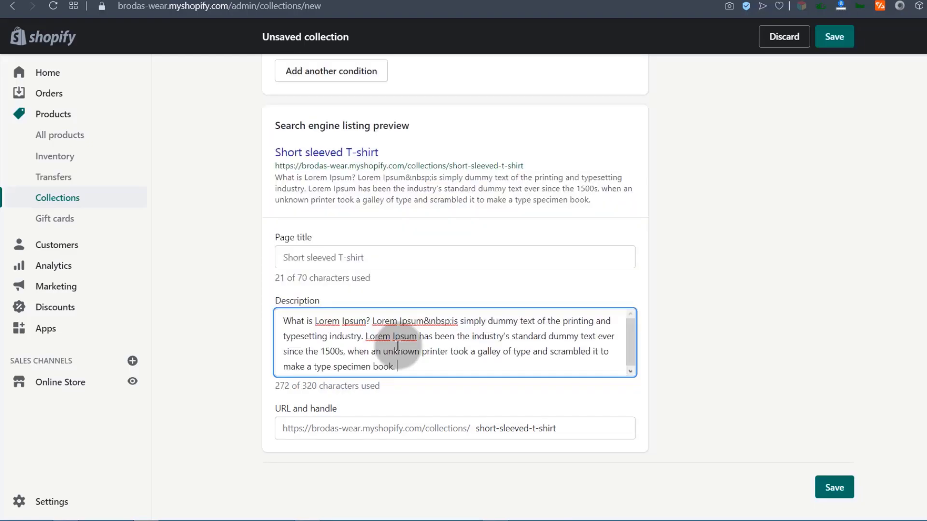
Review the SEO page title, description and URL handle, leaving the handle unchanged.
left_click_drag(283, 317, 396, 367)
left_click_drag(375, 255, 284, 257)
left_click_drag(283, 319, 381, 351)
left_click(777, 336)
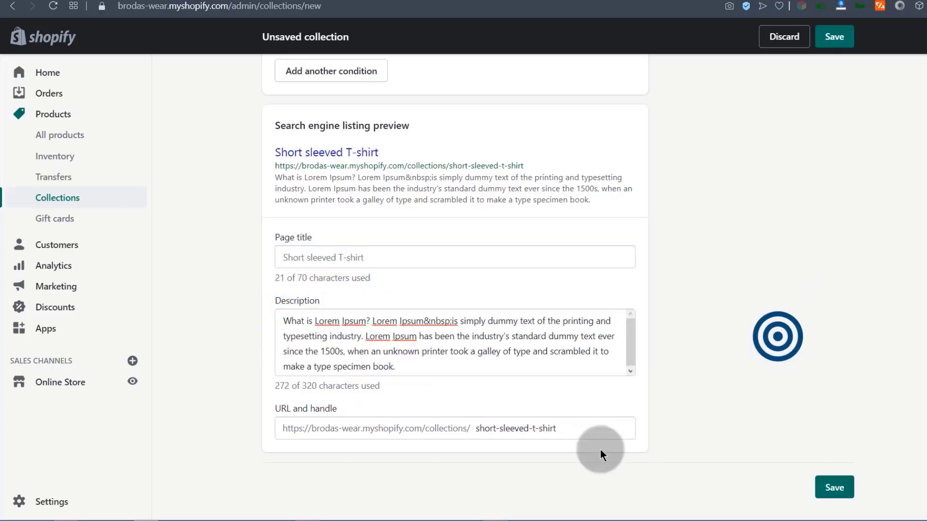
left_click(473, 426)
left_click(552, 425)
left_click(783, 401)
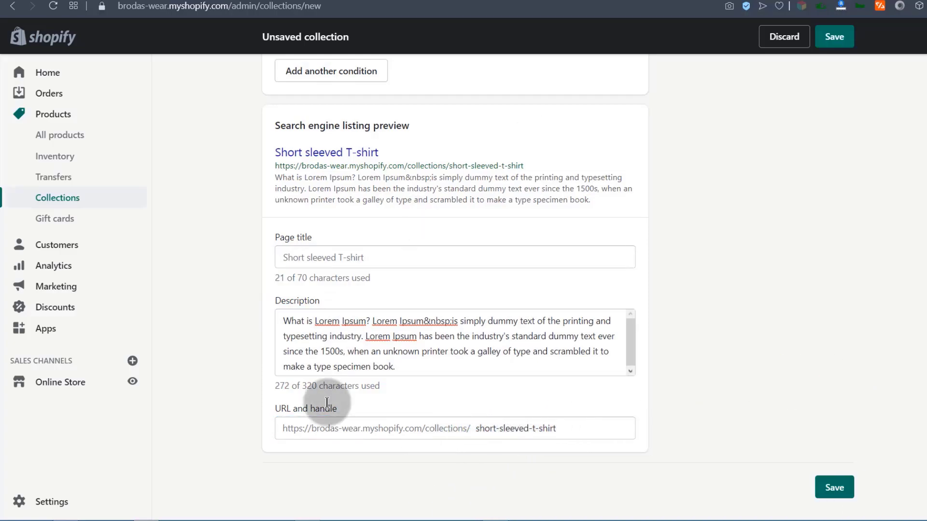
Save the new Short sleeved T-shirt collection and browse it on the online store.
left_click(834, 488)
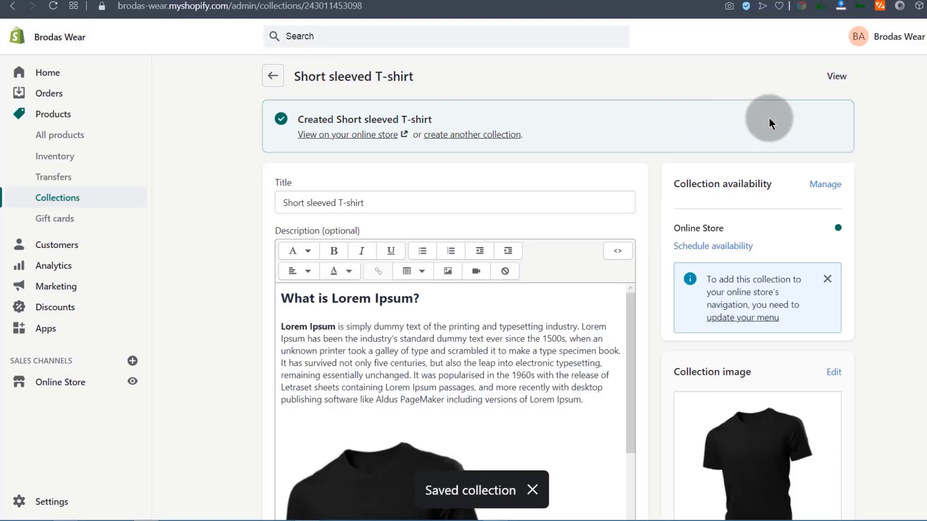
left_click(838, 77)
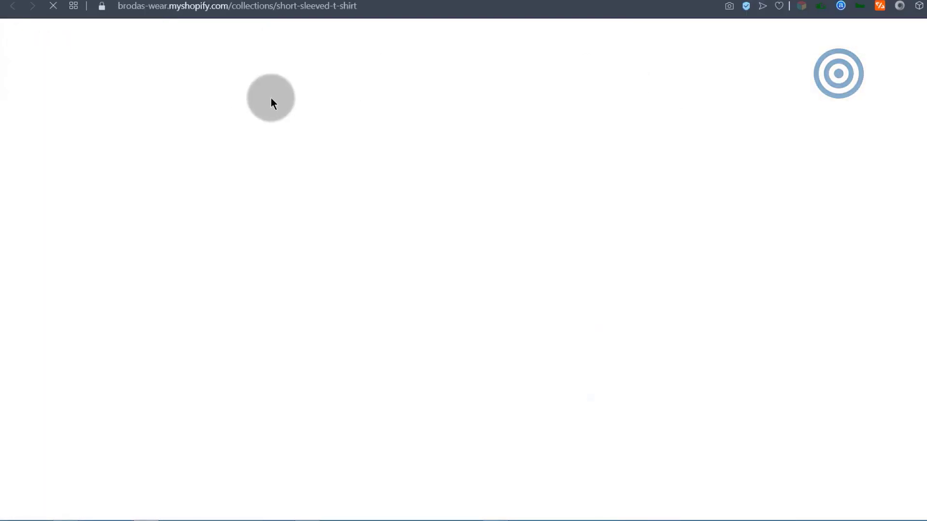
scroll(281, 306, "down", 4)
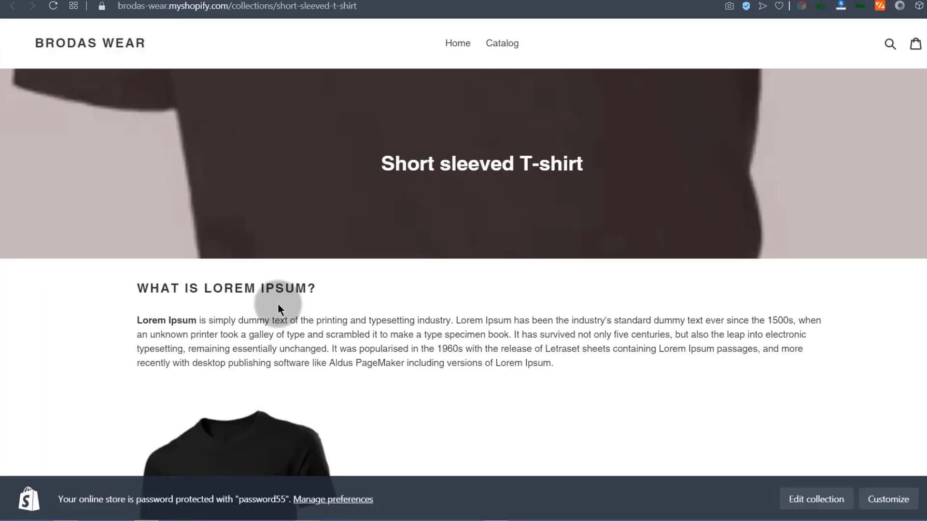
scroll(468, 231, "down", 15)
scroll(358, 240, "up", 12)
scroll(357, 247, "down", 4)
scroll(357, 247, "up", 3)
scroll(296, 281, "down", 10)
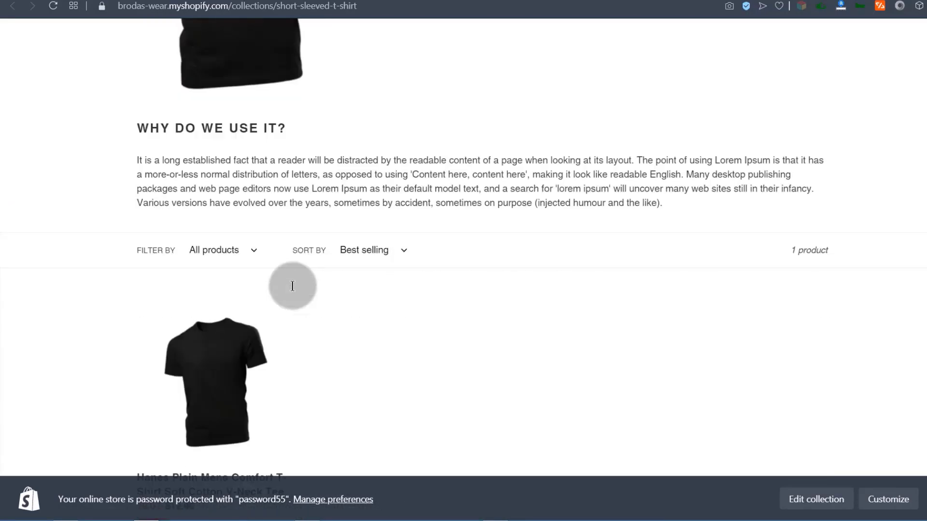
scroll(265, 310, "up", 12)
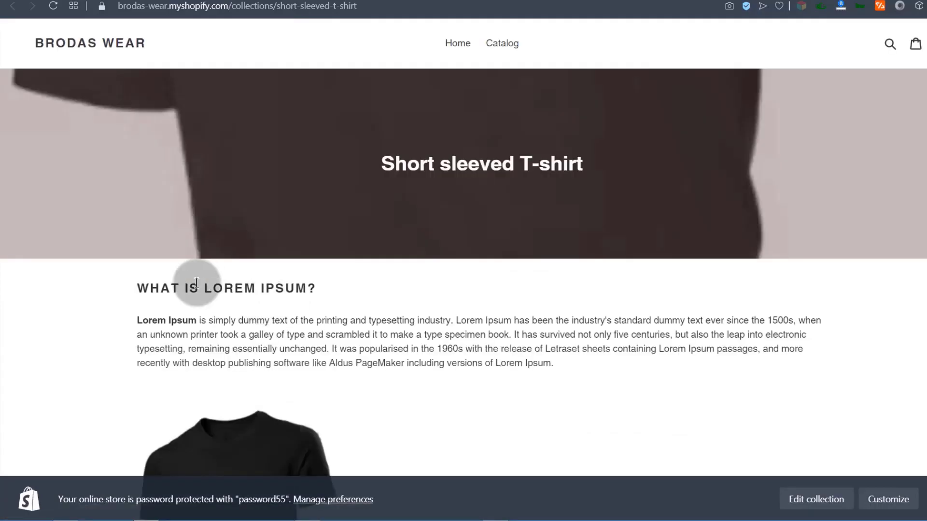
scroll(304, 362, "down", 4)
scroll(394, 337, "down", 6)
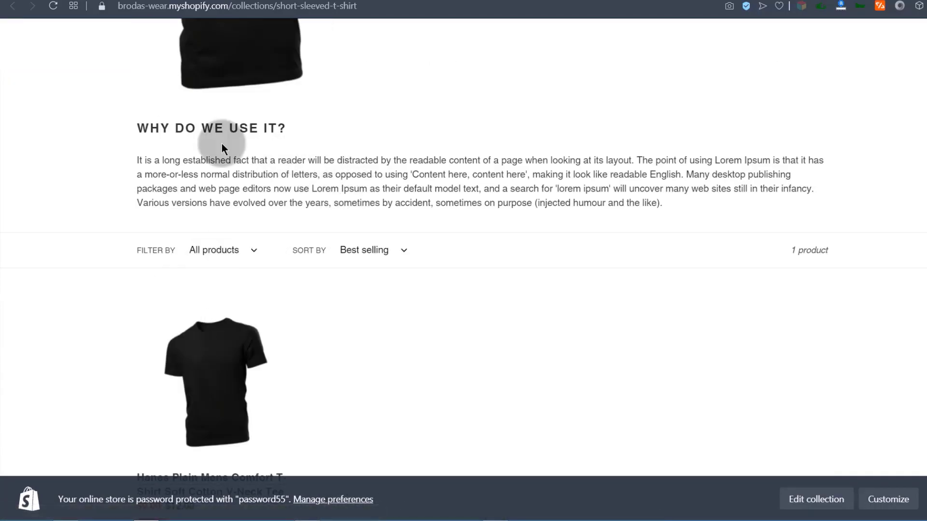
scroll(338, 193, "down", 4)
scroll(335, 262, "down", 2)
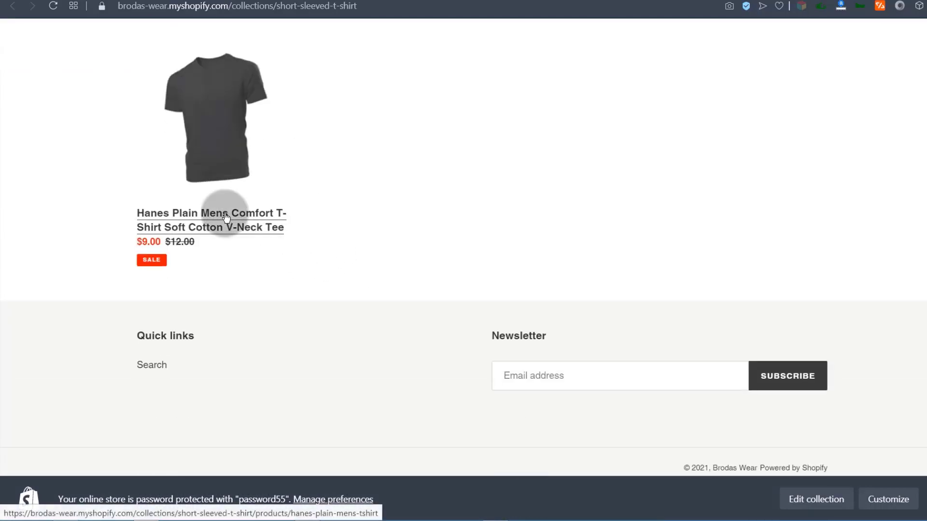
scroll(212, 288, "up", 9)
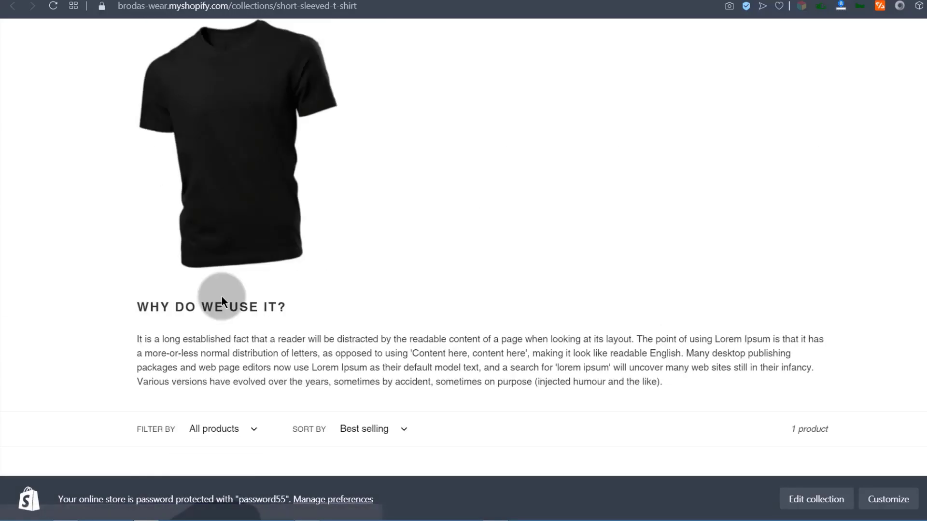
scroll(263, 377, "up", 8)
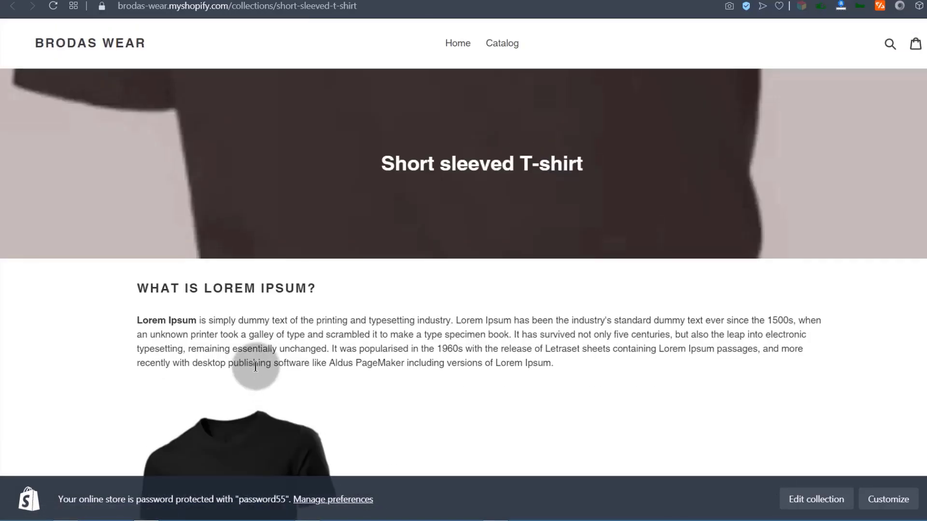
scroll(255, 367, "down", 5)
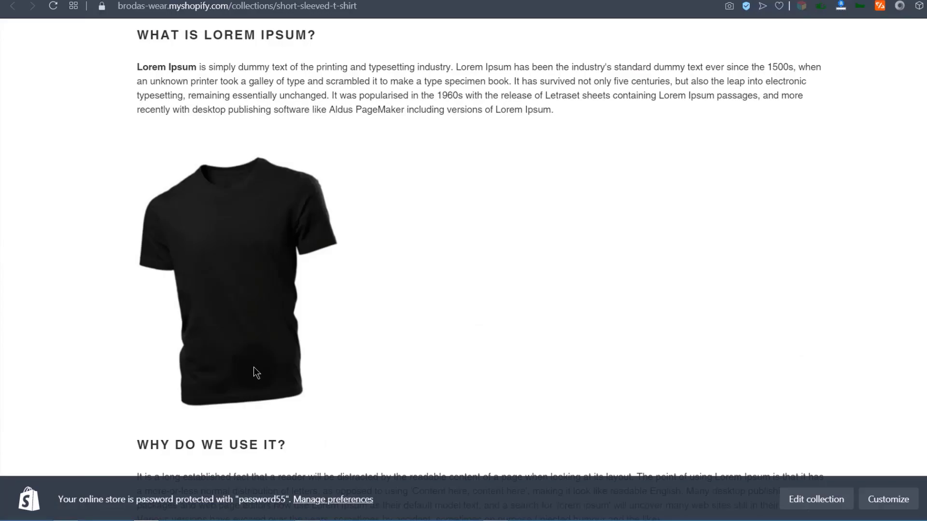
scroll(252, 365, "down", 8)
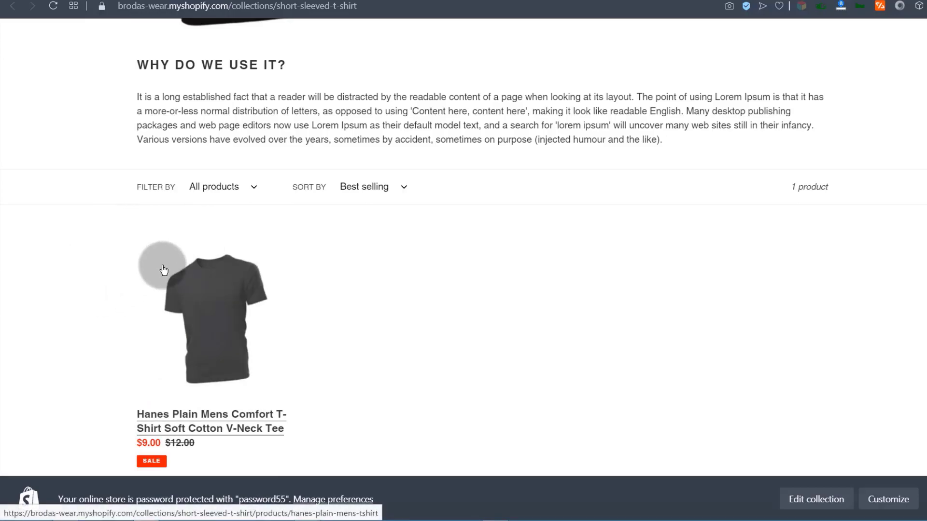
scroll(224, 341, "up", 4)
scroll(236, 345, "down", 5)
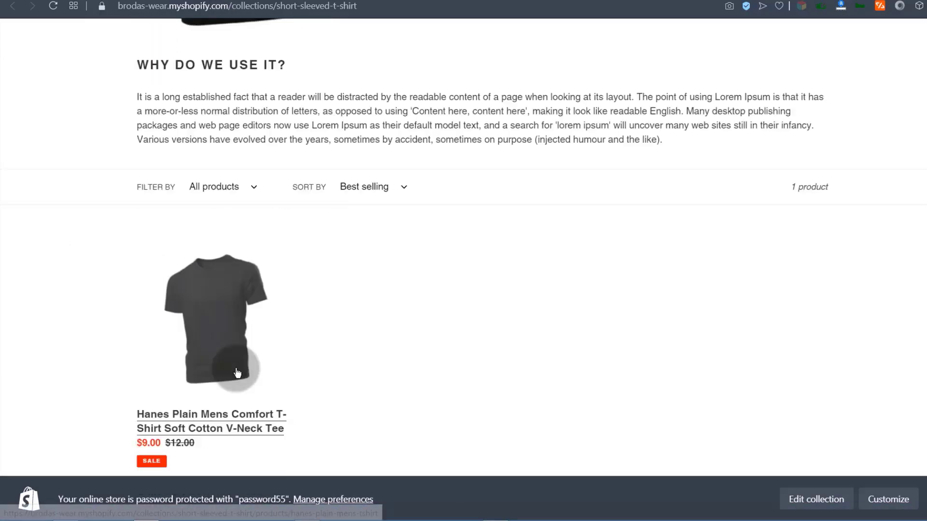
scroll(243, 367, "down", 3)
scroll(180, 367, "up", 15)
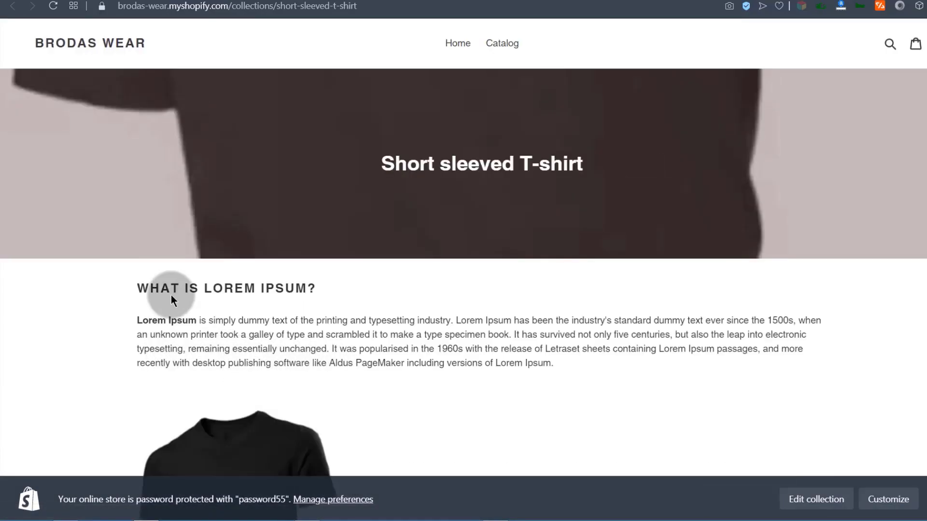
Dismiss the store password notice and open the Hanes V-Neck Tee from the collection.
left_click(925, 499)
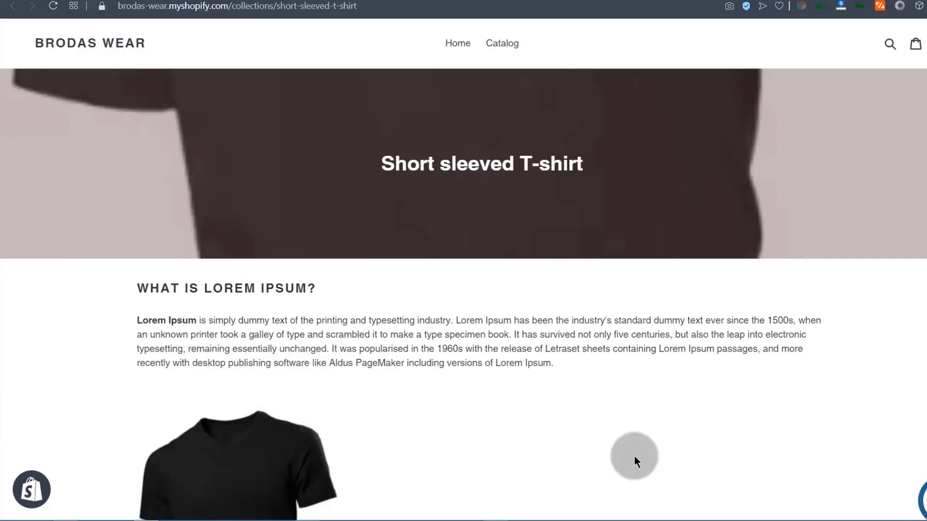
scroll(211, 348, "down", 6)
scroll(211, 350, "down", 7)
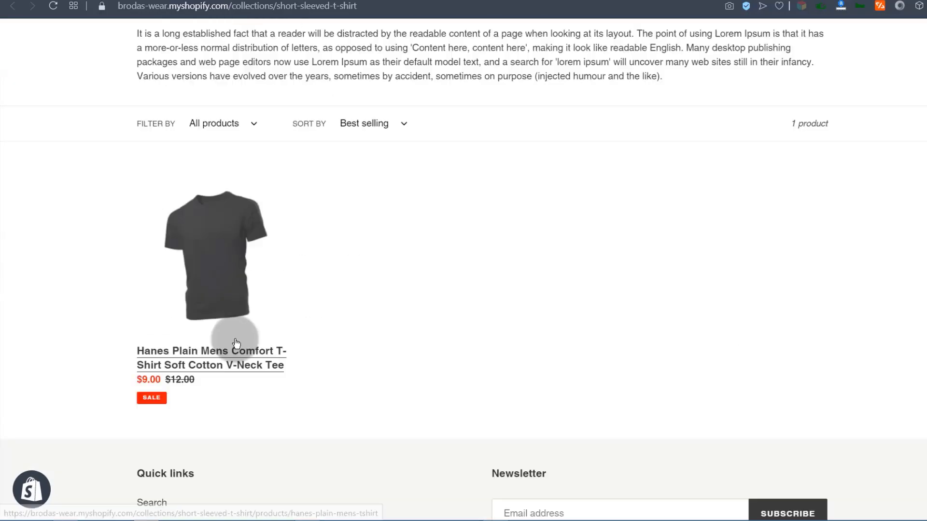
scroll(193, 256, "up", 4)
scroll(225, 356, "up", 6)
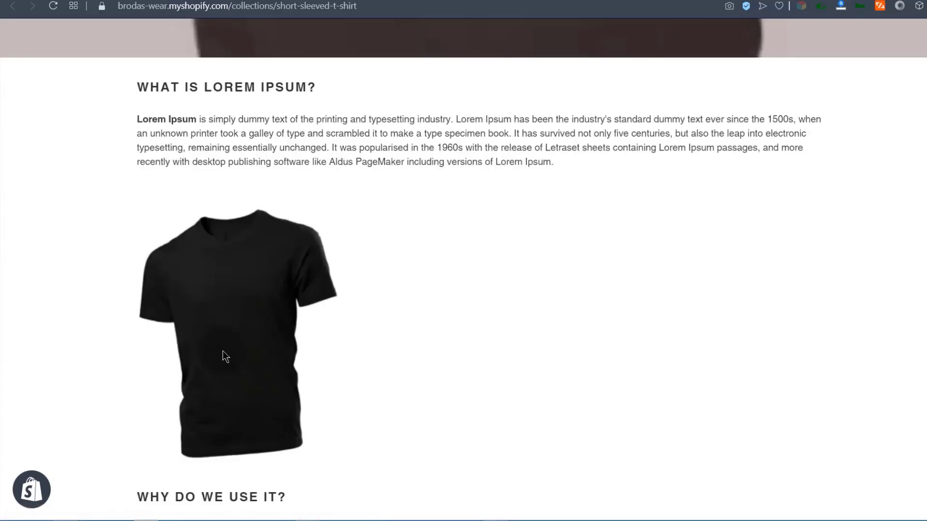
scroll(143, 338, "up", 3)
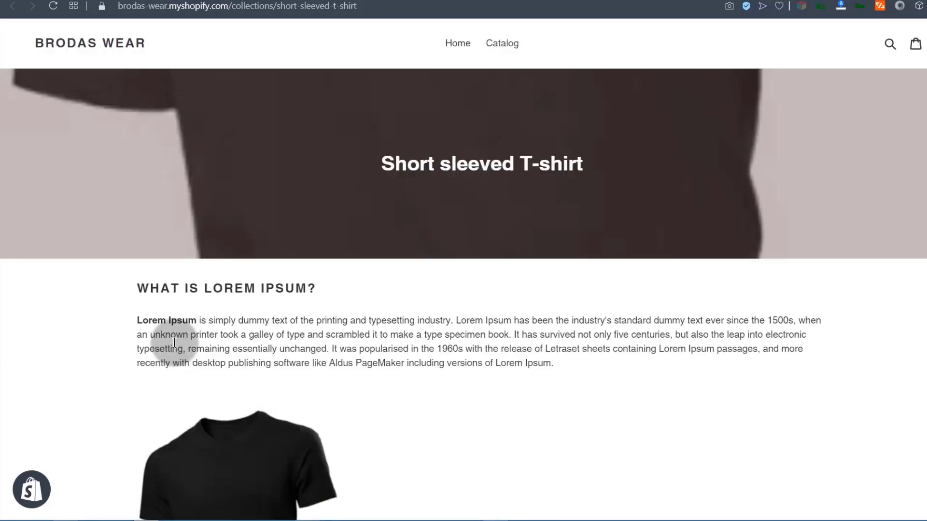
scroll(191, 276, "down", 9)
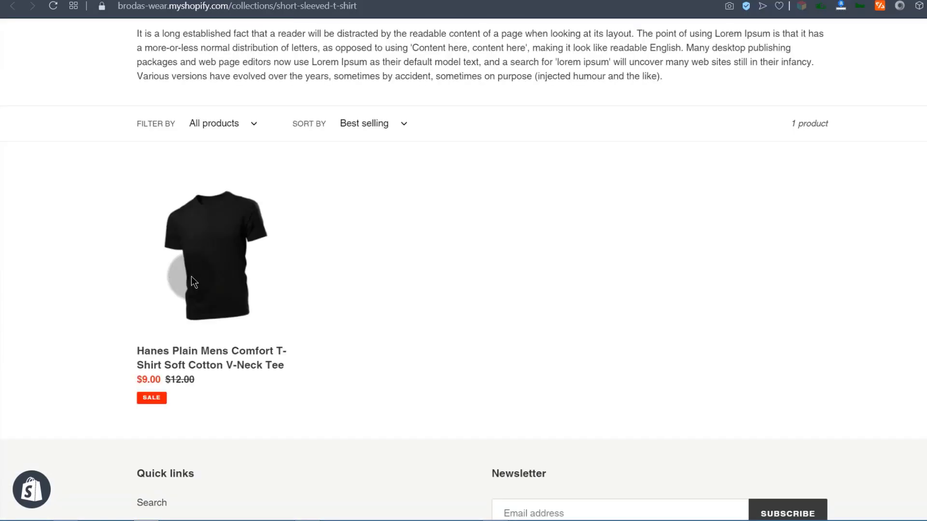
scroll(191, 276, "up", 10)
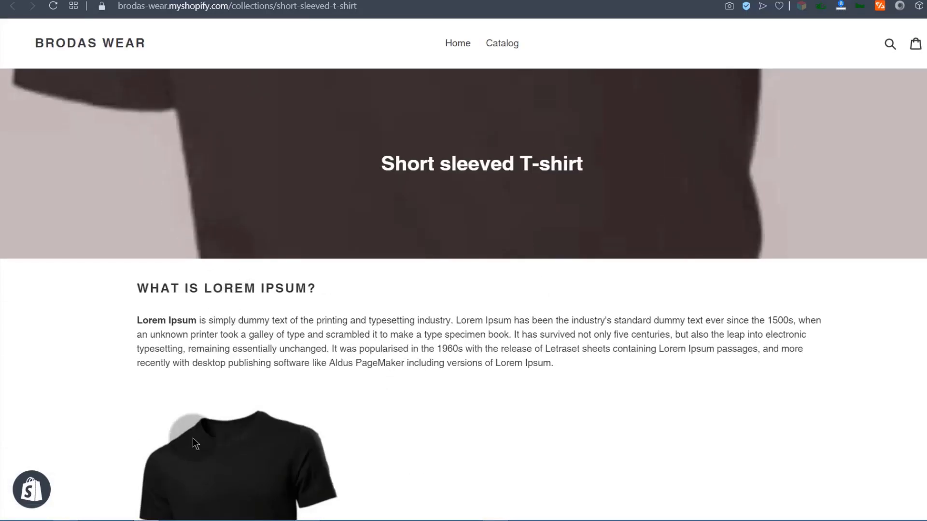
scroll(281, 336, "down", 5)
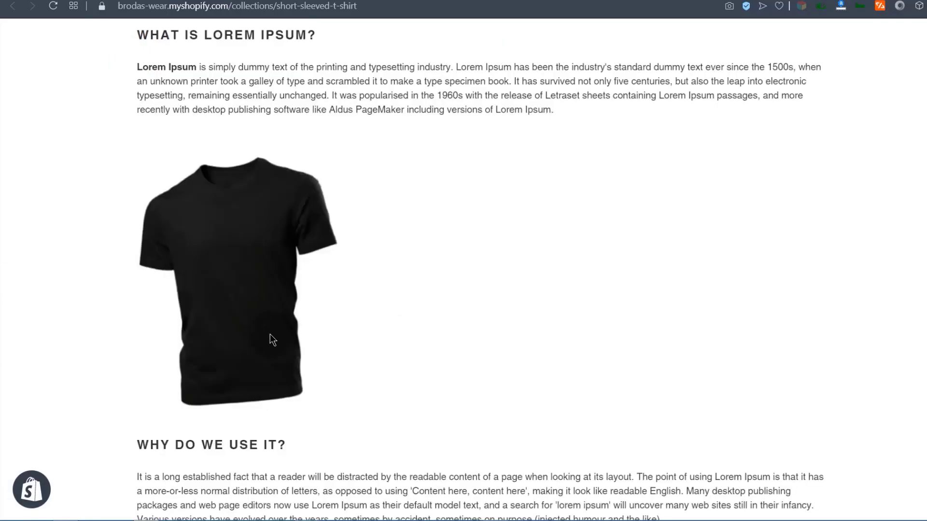
scroll(281, 336, "down", 10)
left_click(246, 234)
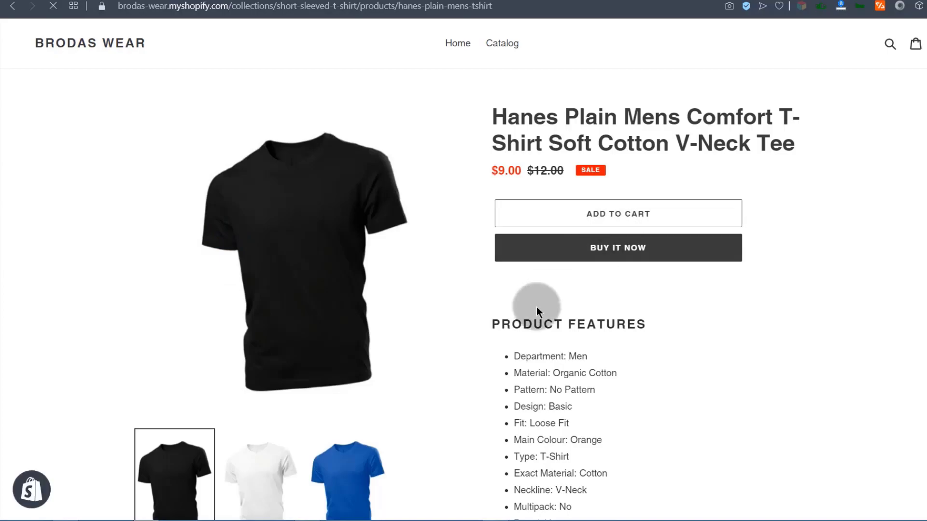
scroll(554, 276, "down", 16)
scroll(553, 248, "up", 16)
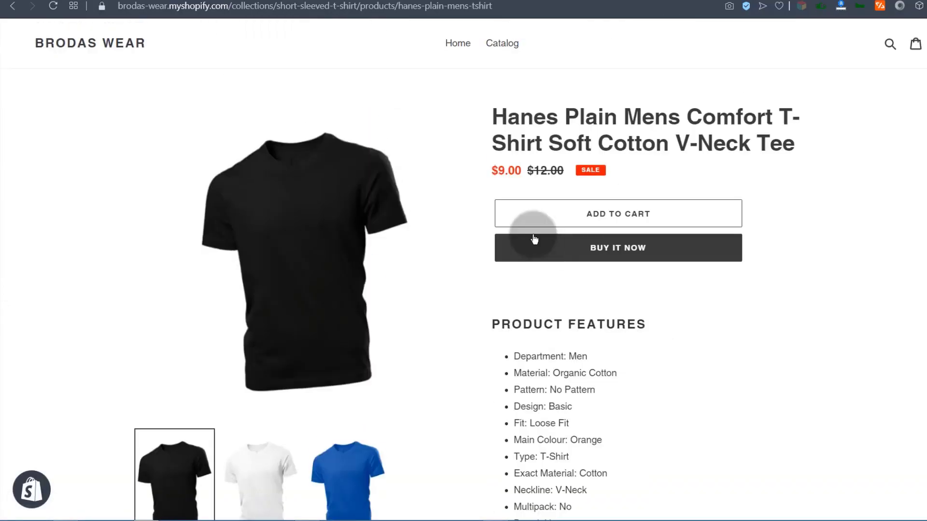
left_click(102, 0)
left_click(188, 263)
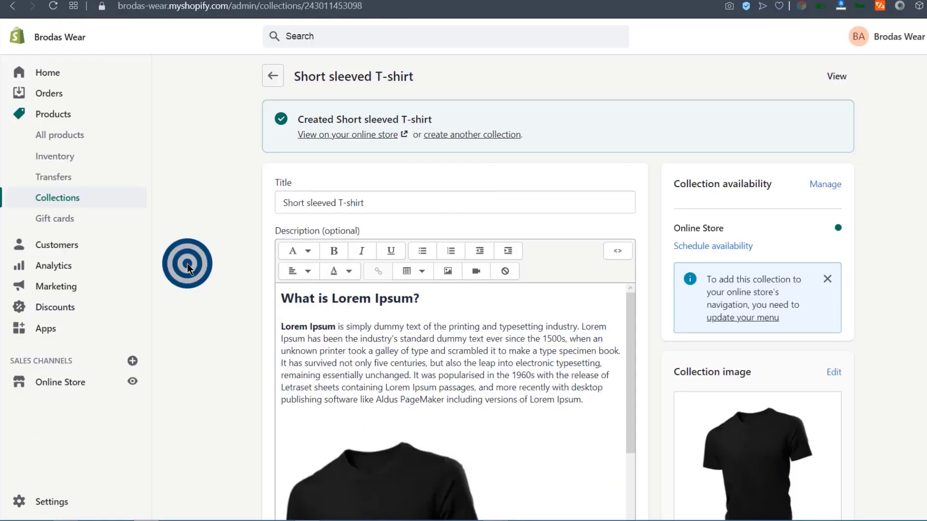
scroll(217, 309, "down", 8)
scroll(230, 324, "down", 5)
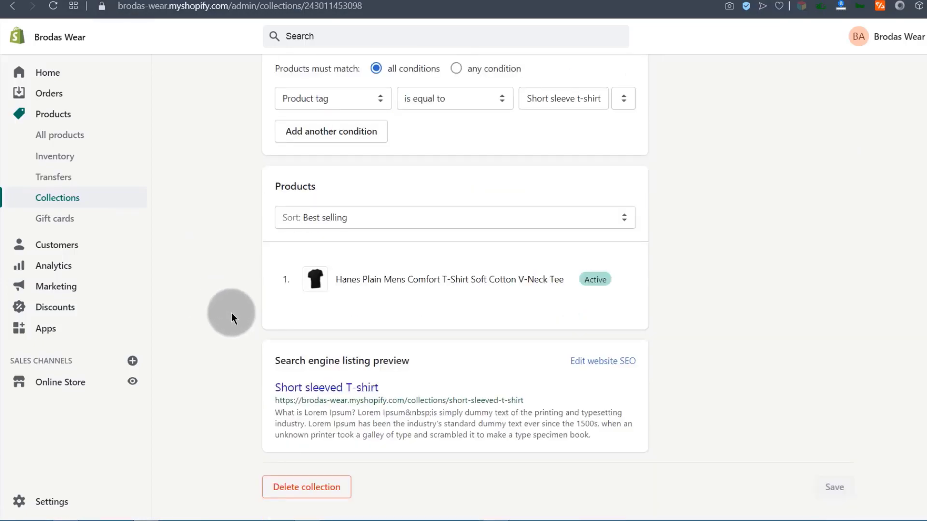
scroll(216, 306, "up", 5)
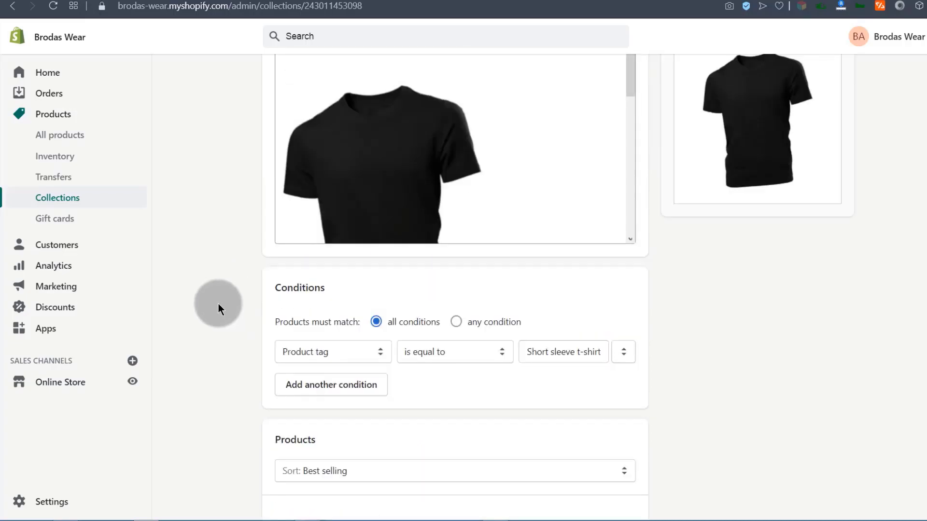
left_click(380, 351)
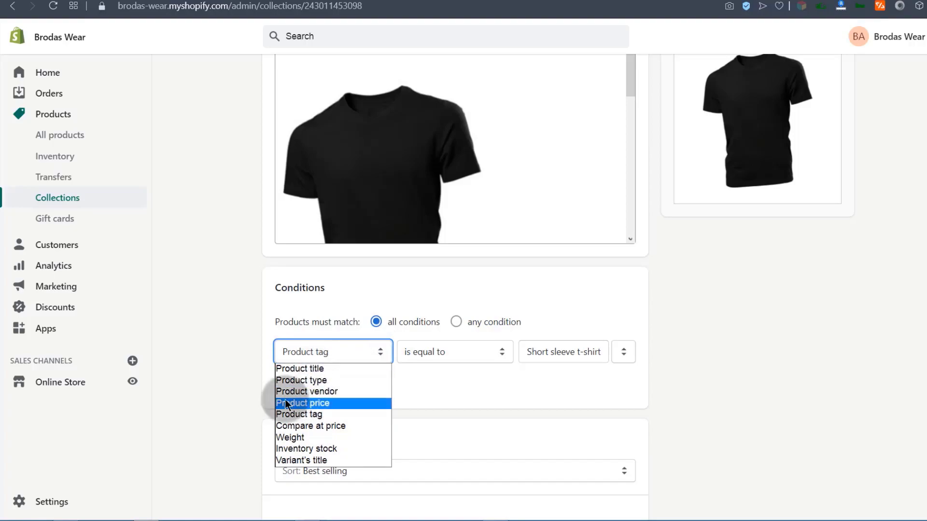
left_click(213, 383)
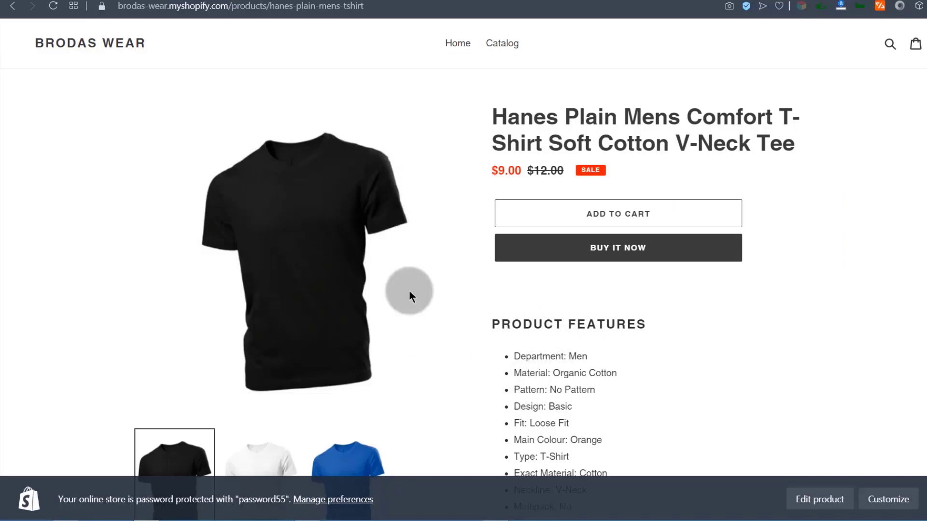
Switch the storefront tee between its blue and white images to check each one.
scroll(348, 290, "down", 3)
left_click(361, 351)
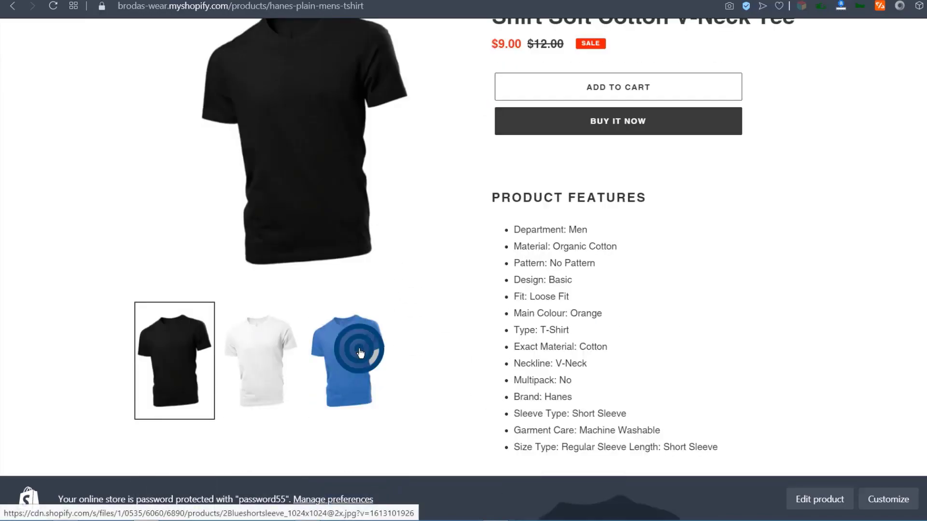
left_click(247, 354)
scroll(430, 289, "up", 1)
scroll(414, 288, "down", 3)
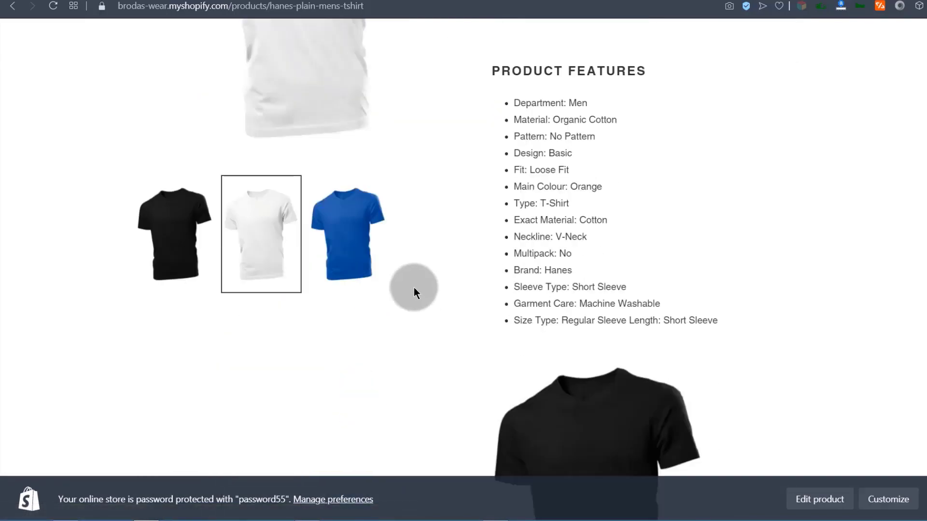
left_click(345, 244)
left_click(256, 241)
left_click(338, 248)
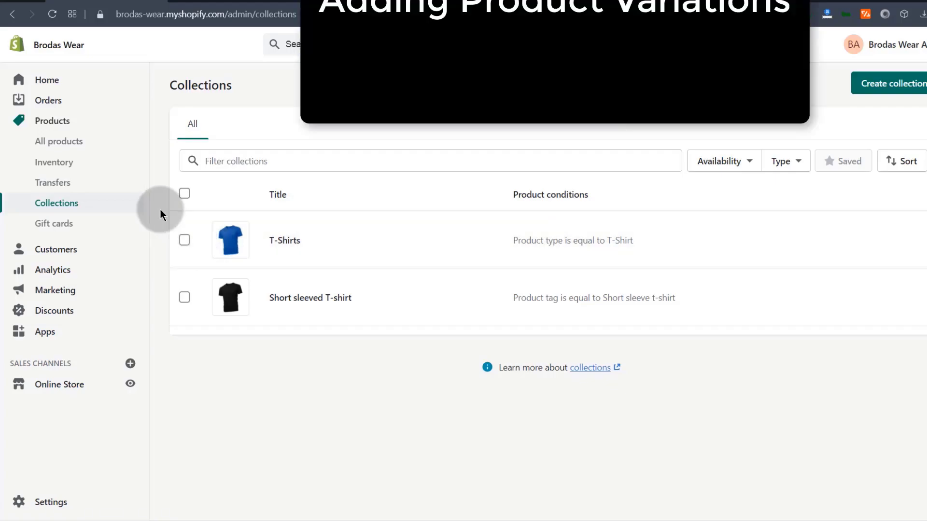
Open the Hanes tee from All products and preview its storefront product page.
left_click(45, 141)
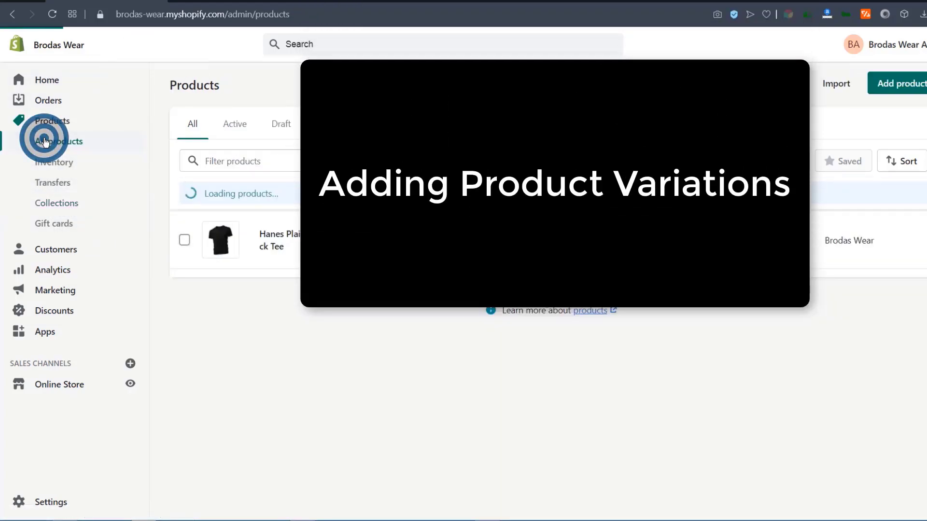
left_click(274, 237)
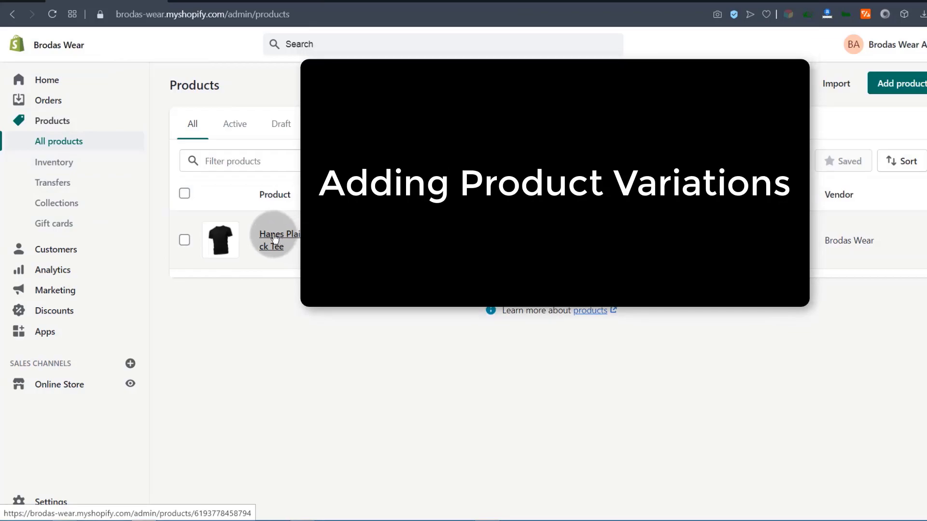
left_click(207, 1)
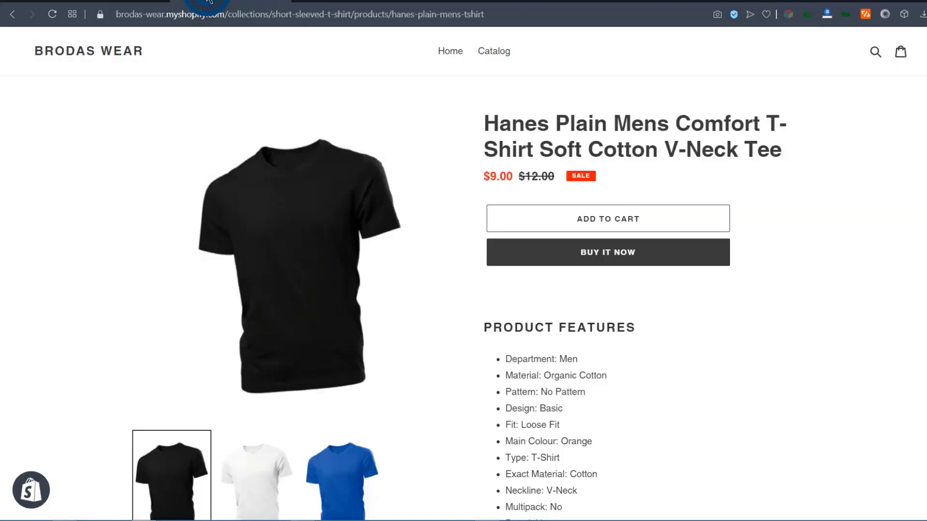
scroll(272, 387, "down", 5)
scroll(120, 102, "up", 5)
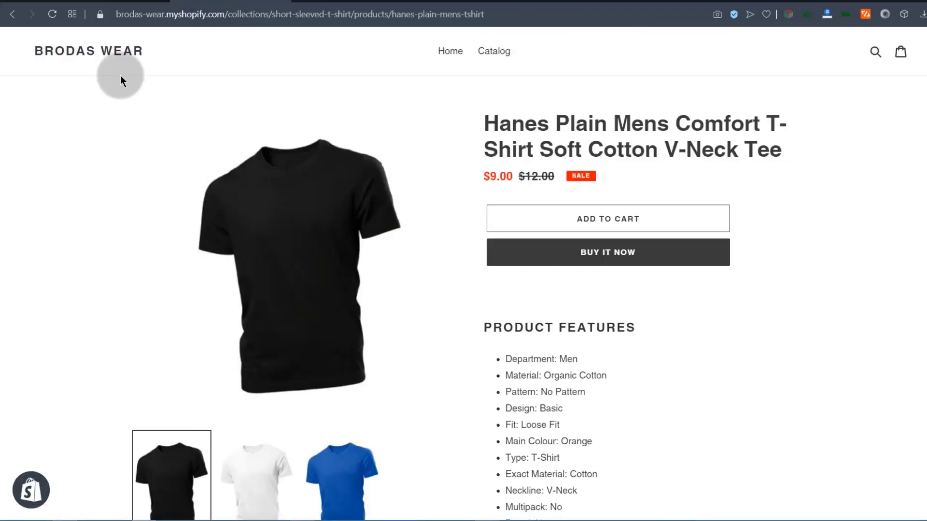
Reopen the Hanes tee in the admin editor and scroll down to its Variants section.
left_click(101, 1)
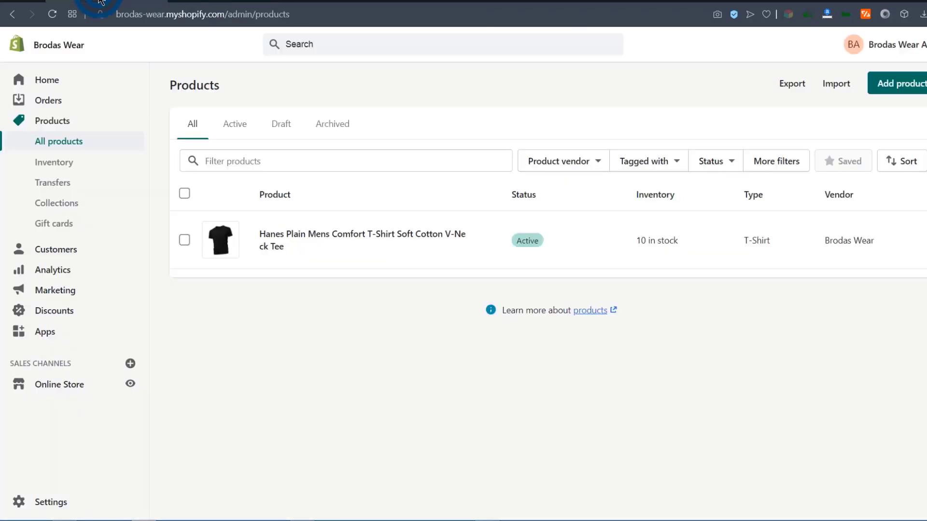
left_click(283, 236)
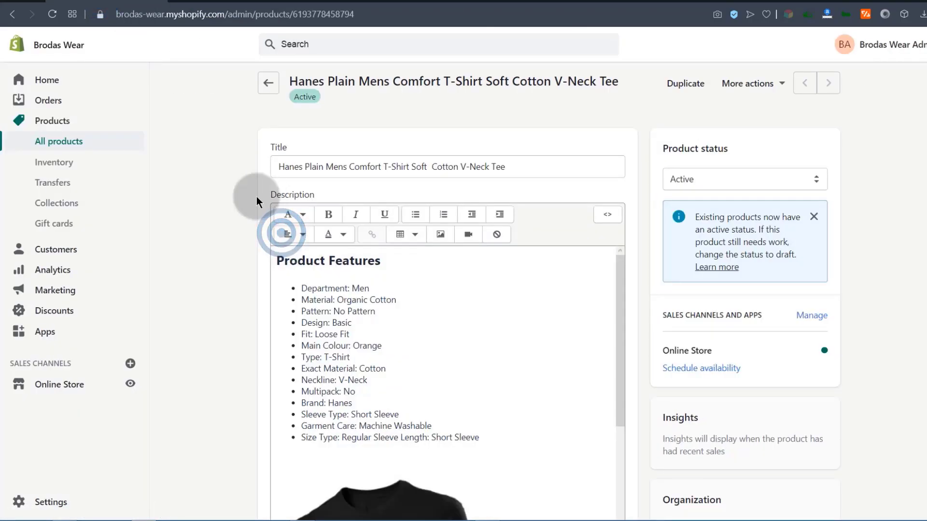
scroll(242, 217, "down", 10)
scroll(237, 211, "down", 12)
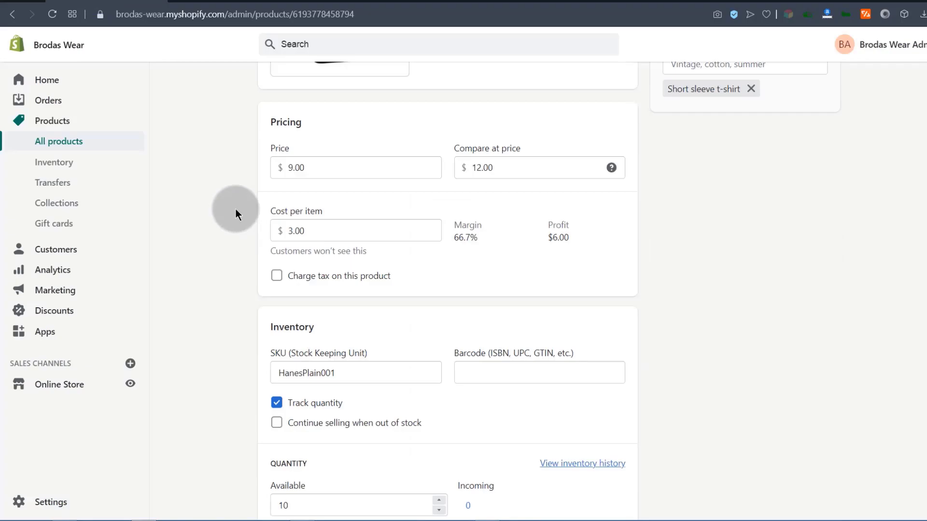
scroll(236, 210, "down", 3)
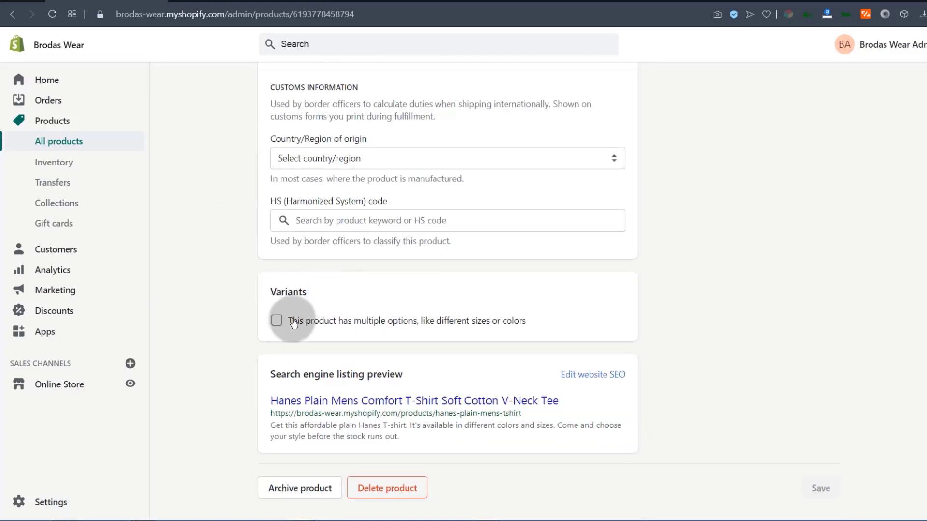
Add a product option to the tee and name it Size.
left_click(277, 319)
scroll(224, 328, "down", 3)
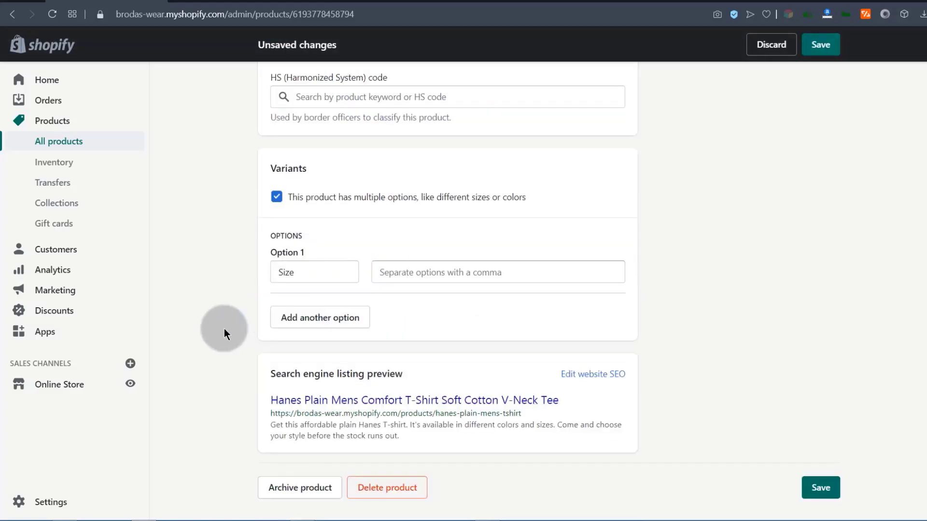
left_click(300, 271)
left_click(203, 282)
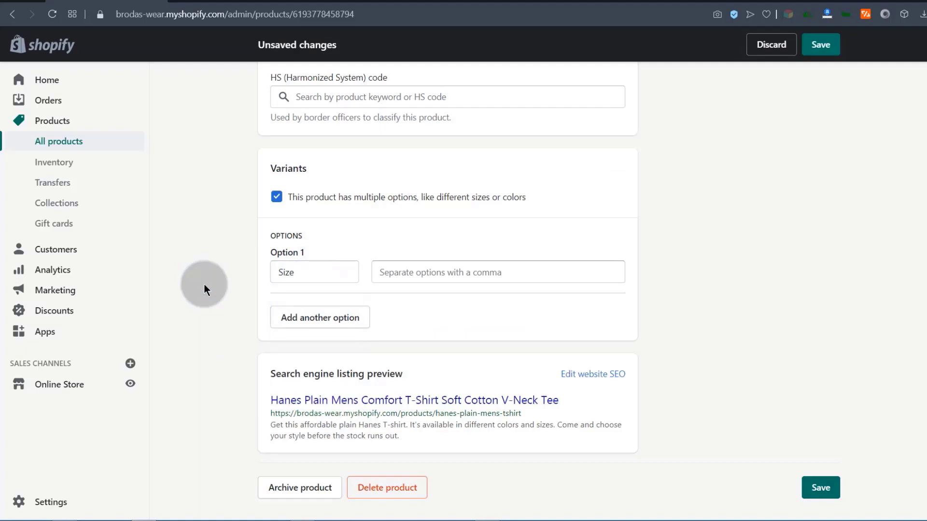
left_click(319, 270)
left_click(230, 297)
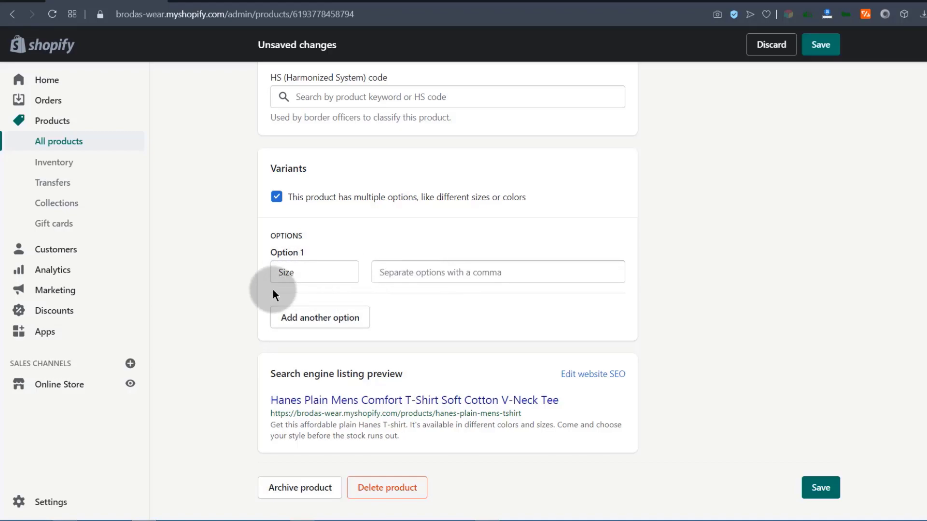
double_click(300, 270)
Enter the size values M, L, XL and XXL.
left_click(396, 273)
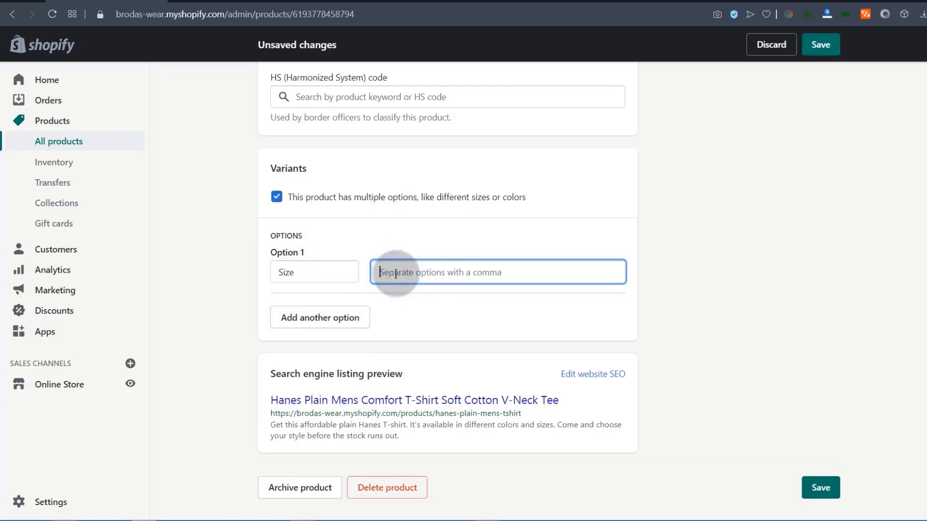
left_click(388, 271)
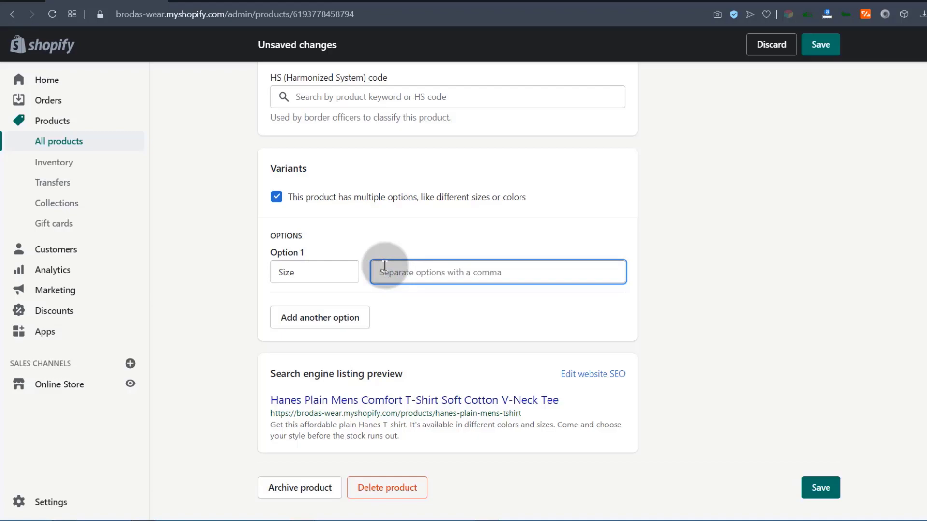
key("Return")
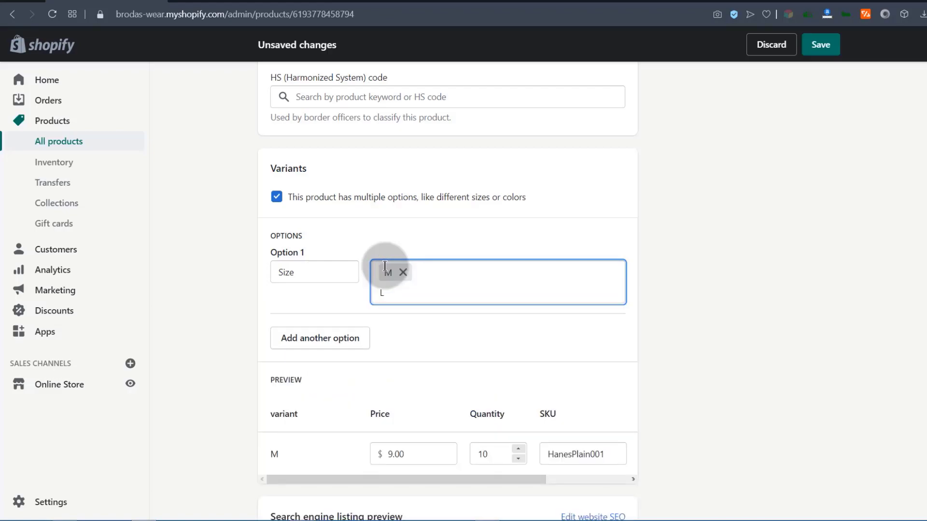
key("Return")
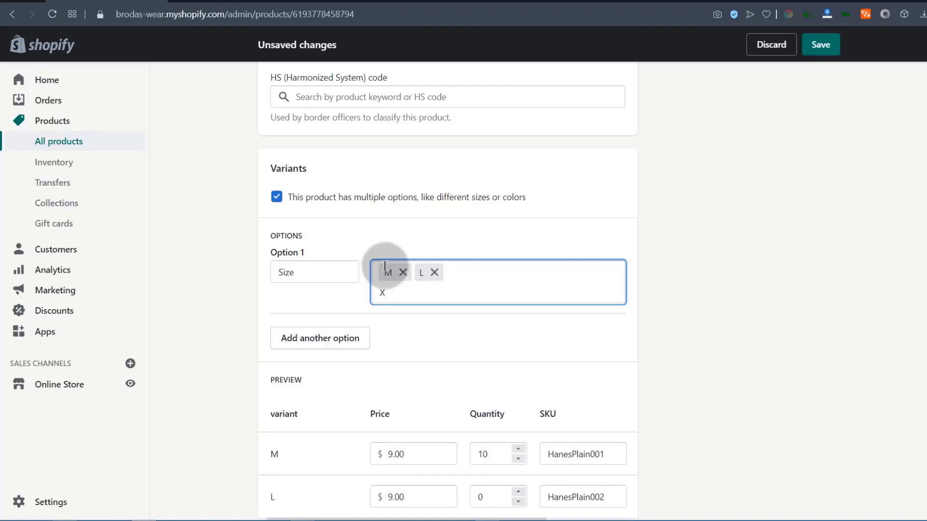
type("XL")
key("Return")
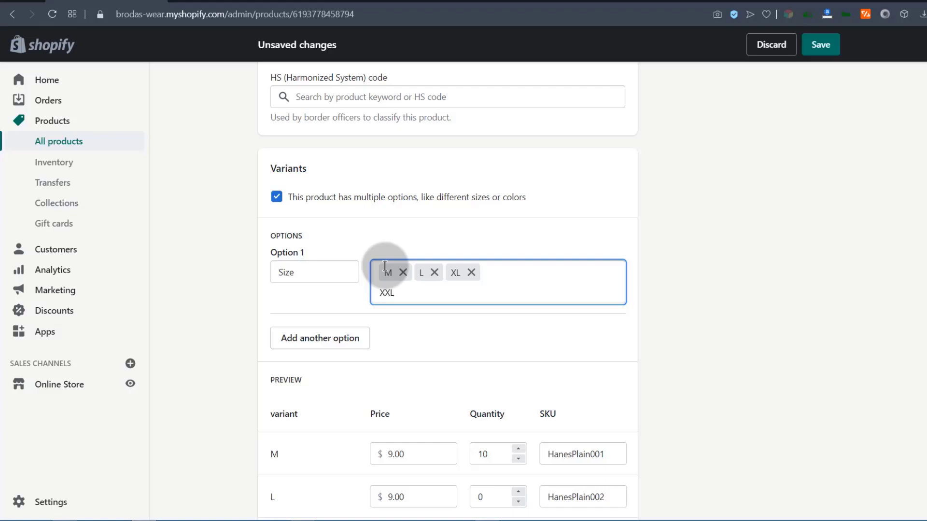
type("XXL")
key("Return")
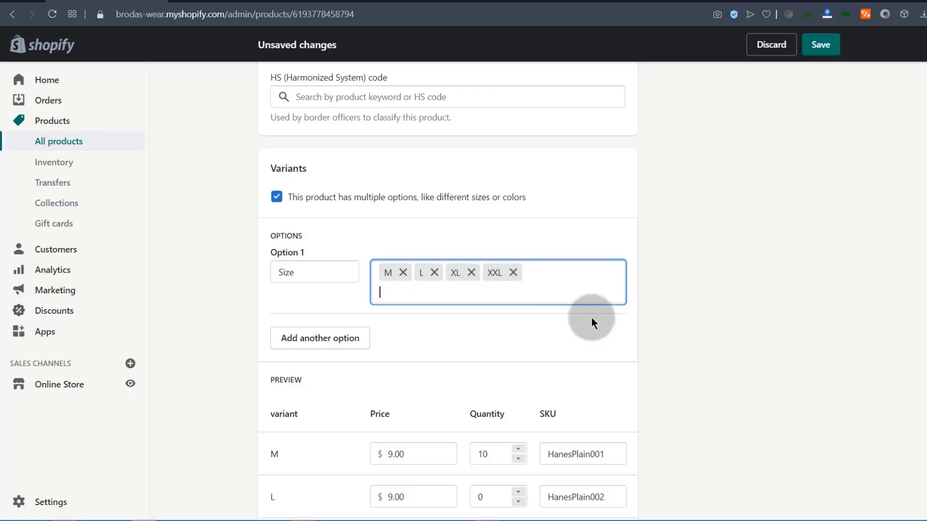
Add a second option, Color, with values Black, Blue and White, and save the tee.
left_click(318, 340)
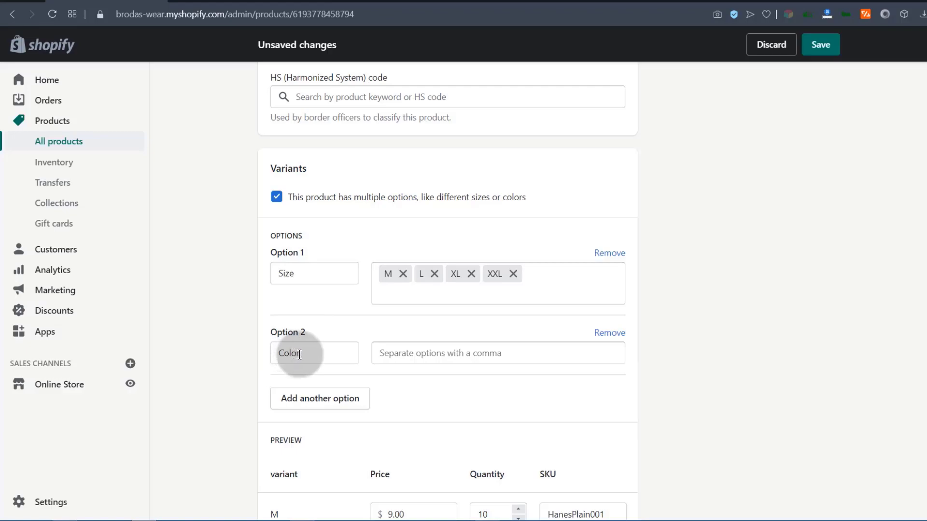
left_click(390, 353)
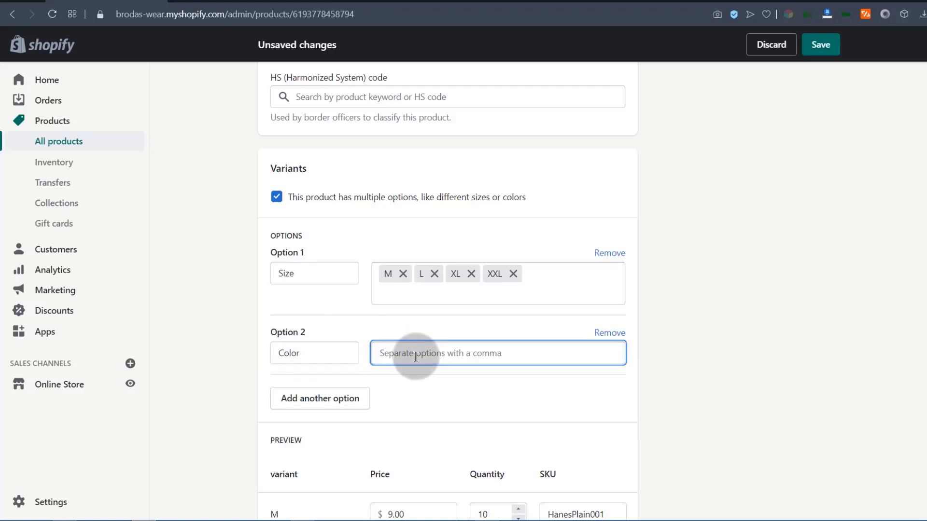
type("blac")
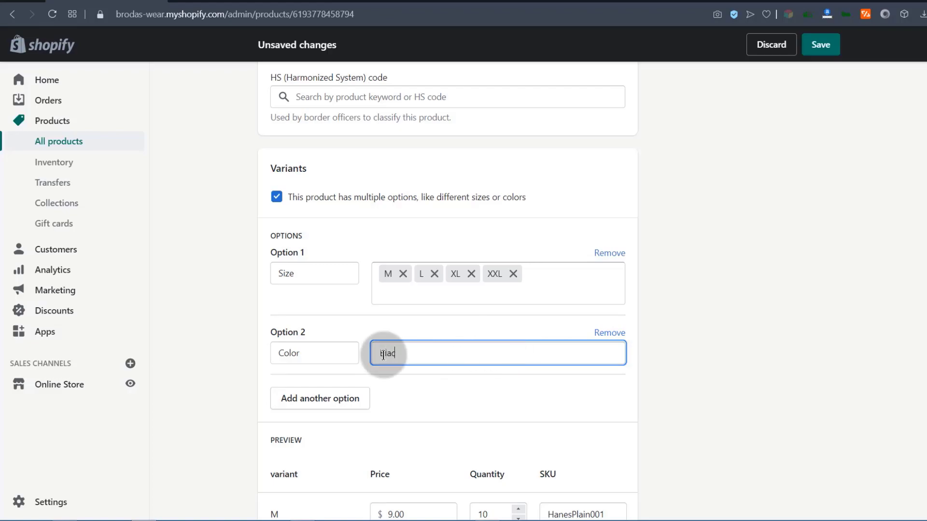
type("k")
key("Return")
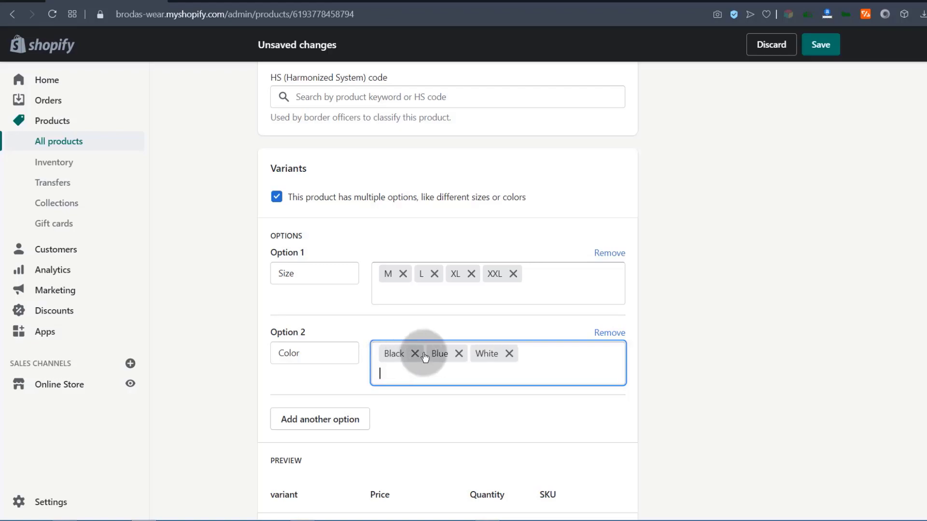
left_click(820, 47)
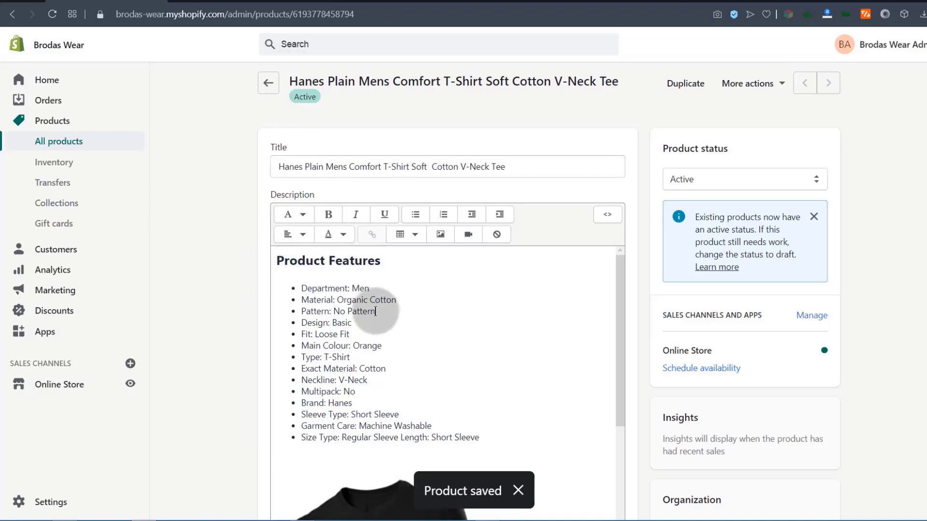
Look over the 12 variant rows and open the M / Black variant for editing.
scroll(366, 305, "down", 8)
scroll(236, 294, "down", 6)
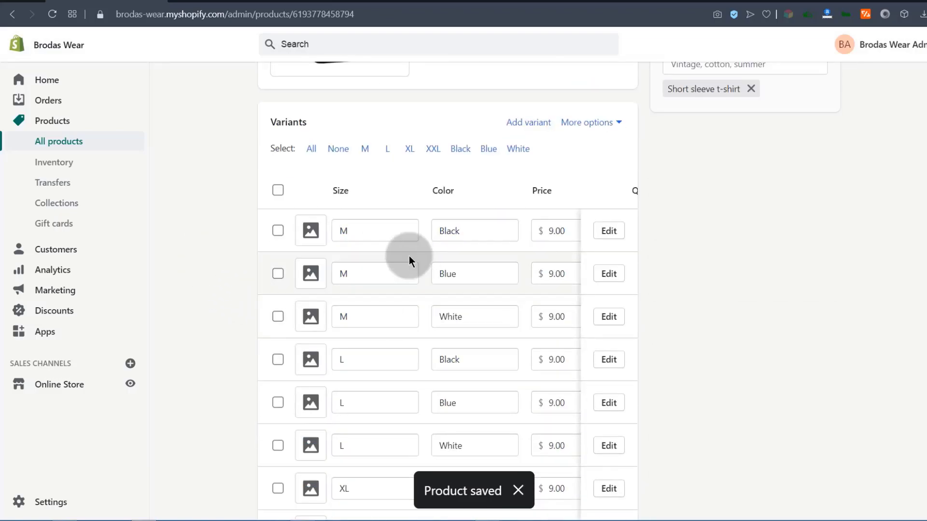
scroll(270, 297, "down", 3)
scroll(260, 270, "up", 3)
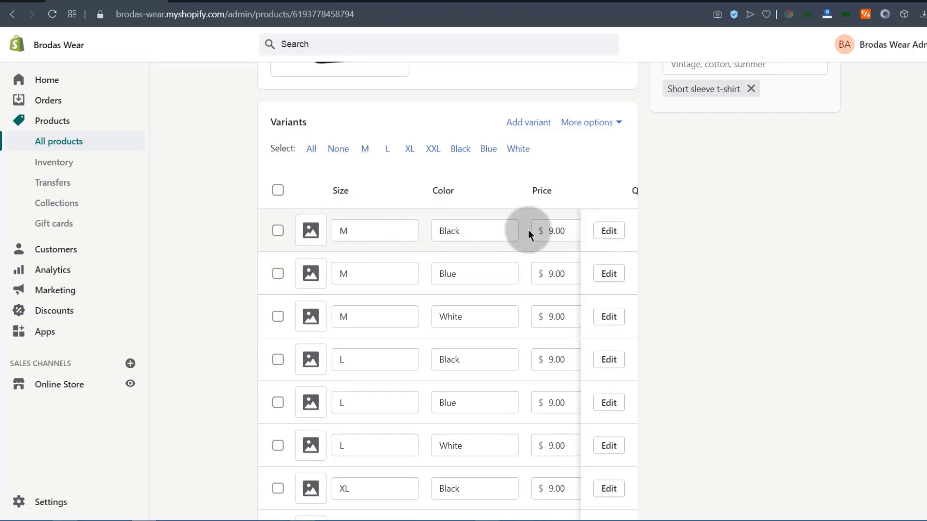
left_click(555, 231)
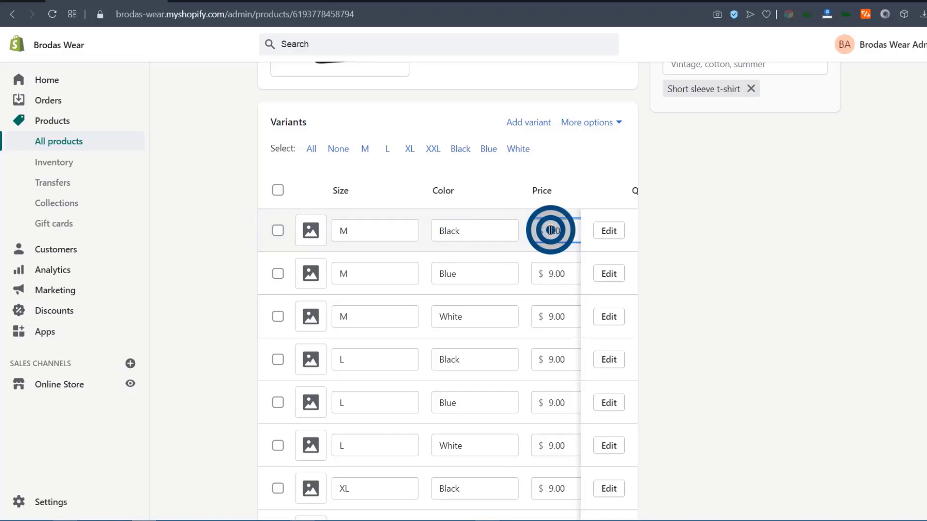
scroll(369, 269, "down", 1)
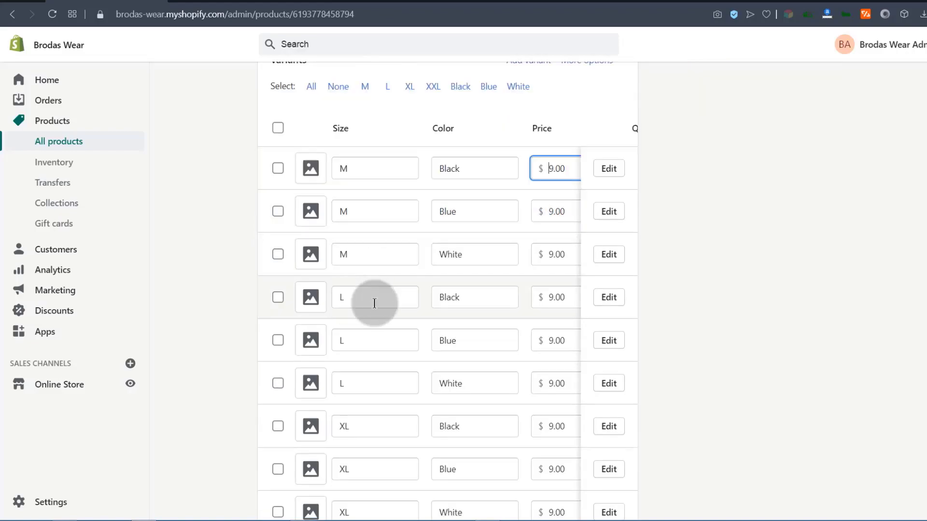
scroll(484, 410, "up", 5)
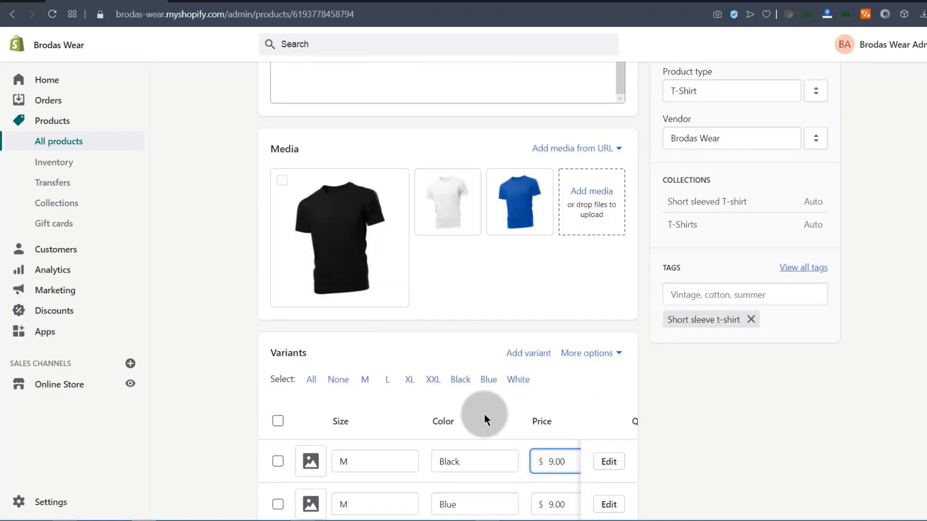
scroll(448, 370, "down", 3)
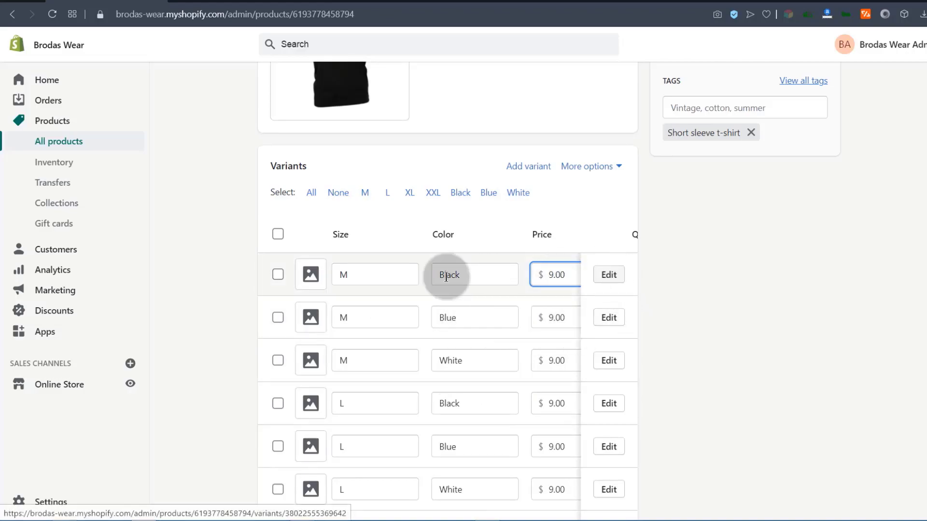
left_click(474, 276)
left_click(340, 274)
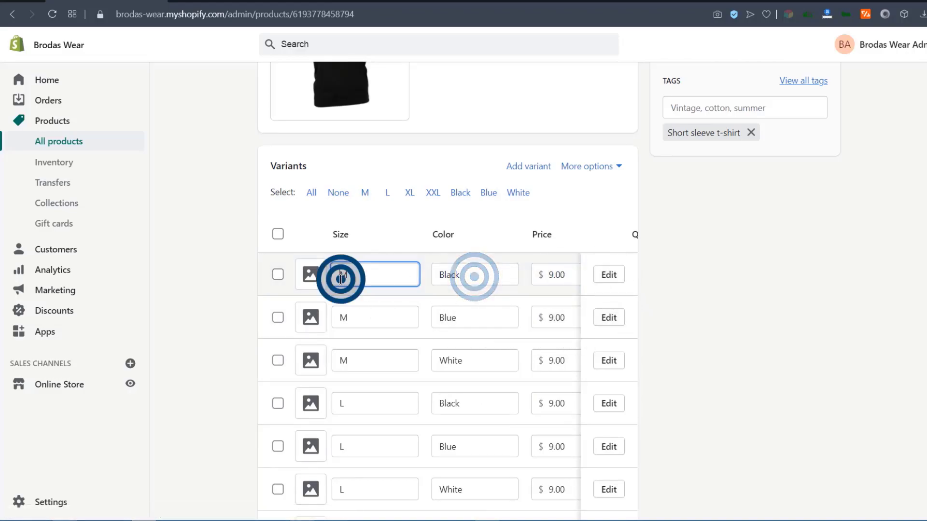
left_click(362, 273)
left_click(473, 274)
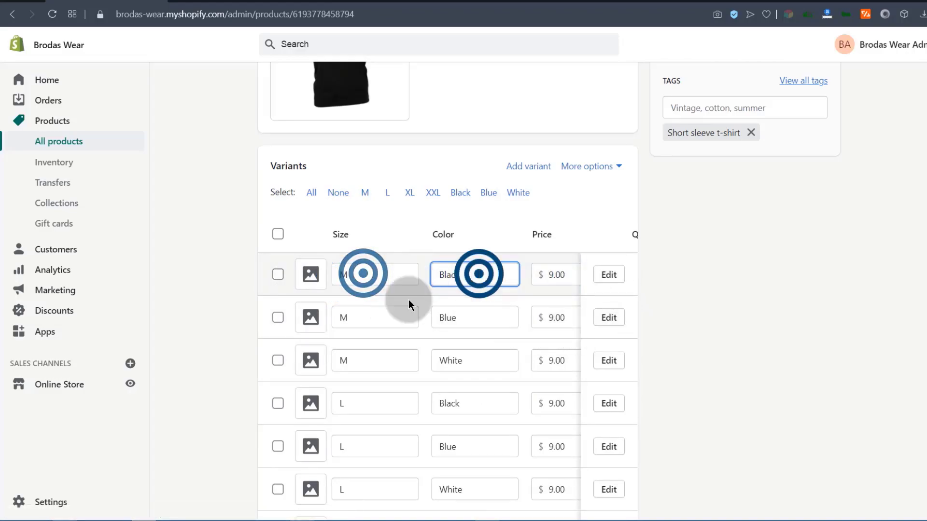
left_click(362, 317)
left_click(470, 317)
left_click(610, 273)
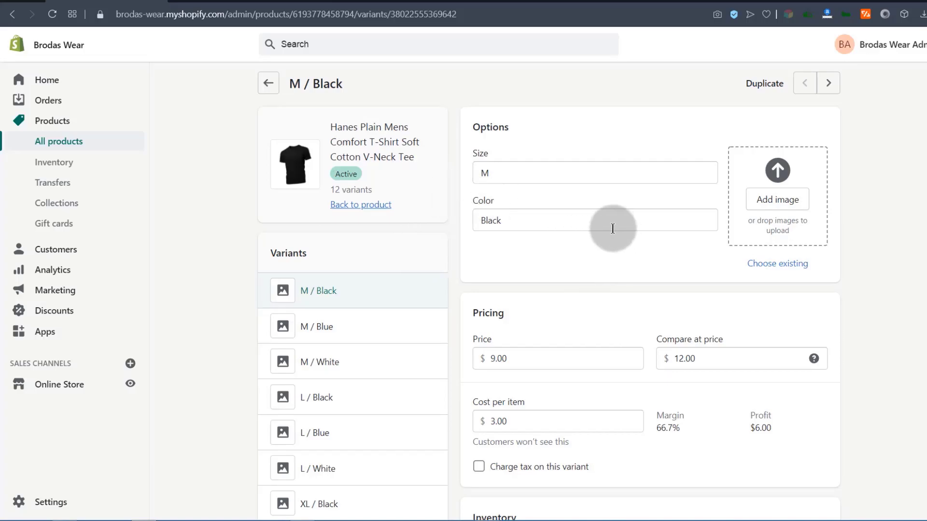
Attach the black t-shirt image to the M / Black variant.
scroll(572, 319, "down", 3)
scroll(740, 172, "up", 3)
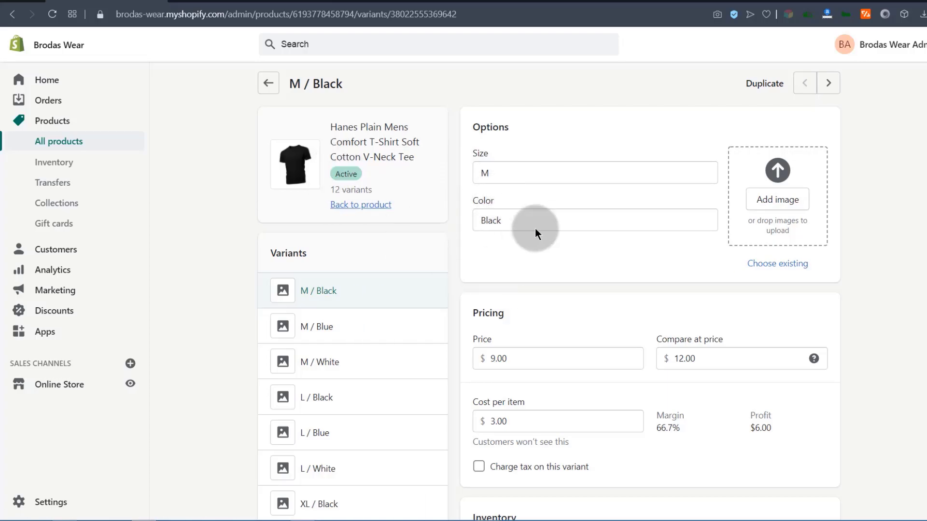
left_click(787, 193)
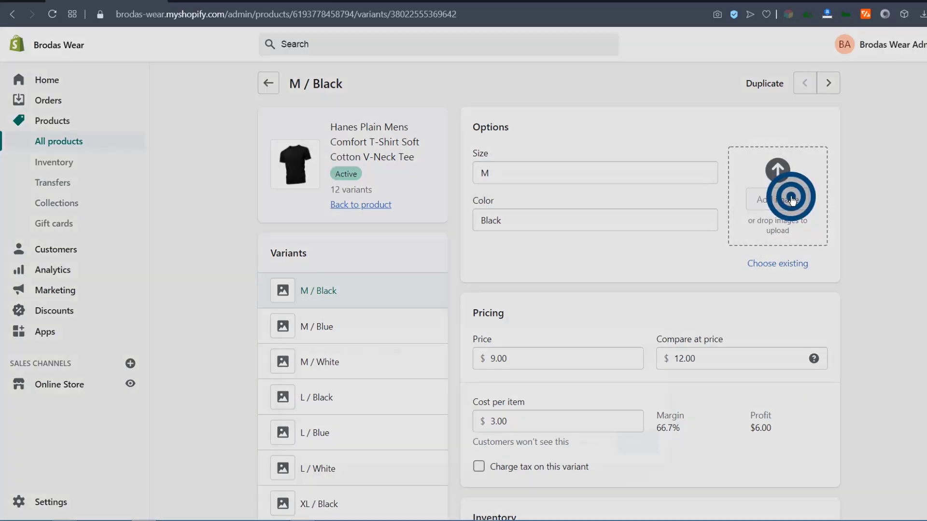
left_click(417, 291)
left_click(637, 383)
Lower the variant's available stock from 10 to 7 and save it.
scroll(459, 328, "down", 3)
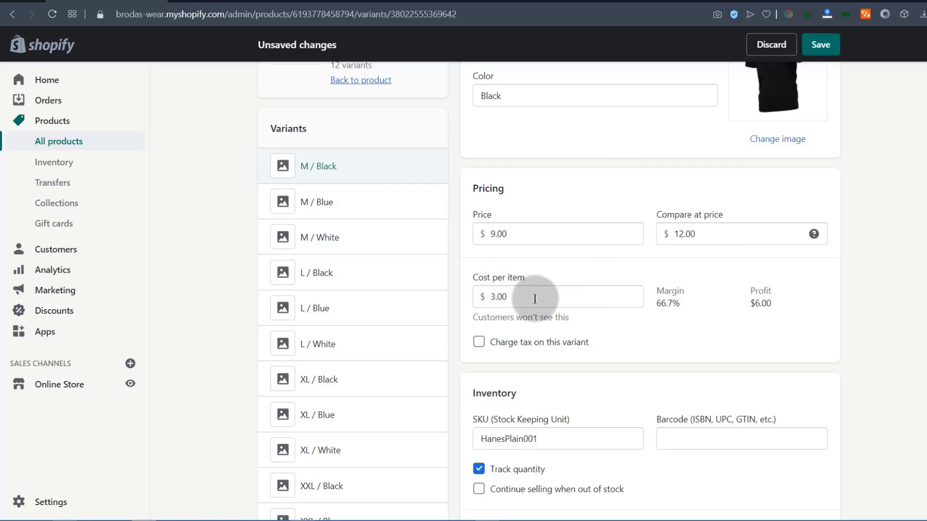
scroll(544, 292, "down", 6)
scroll(543, 291, "down", 3)
left_click(500, 198)
left_click_drag(490, 198, 478, 197)
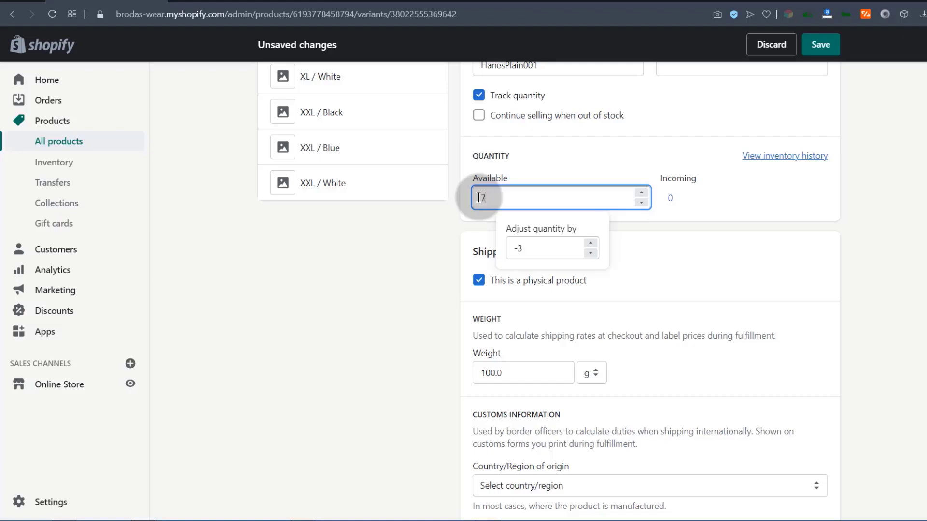
left_click(674, 240)
scroll(638, 283, "down", 3)
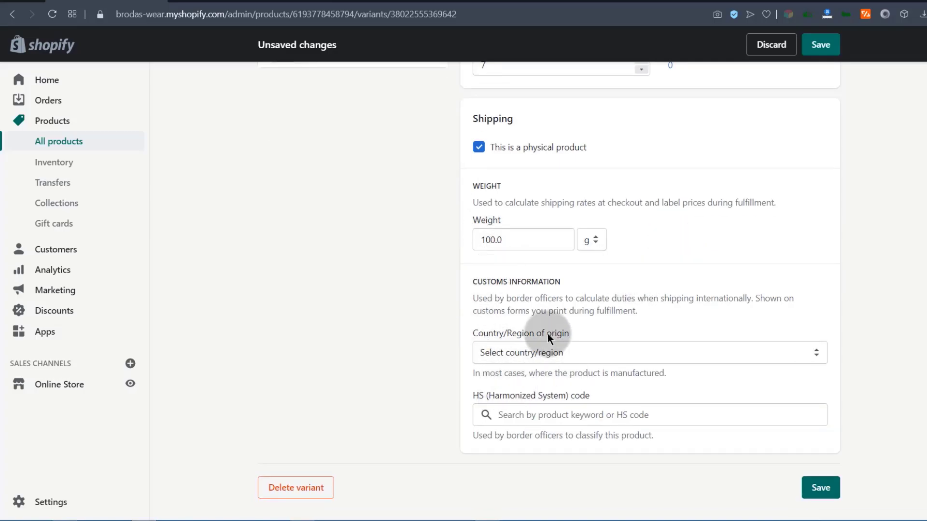
scroll(580, 321, "up", 15)
left_click(821, 45)
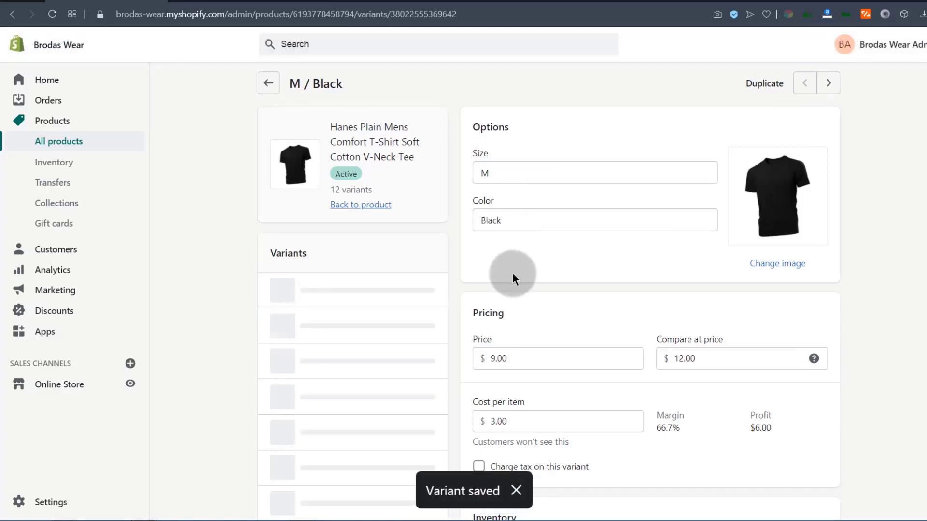
scroll(337, 276, "down", 1)
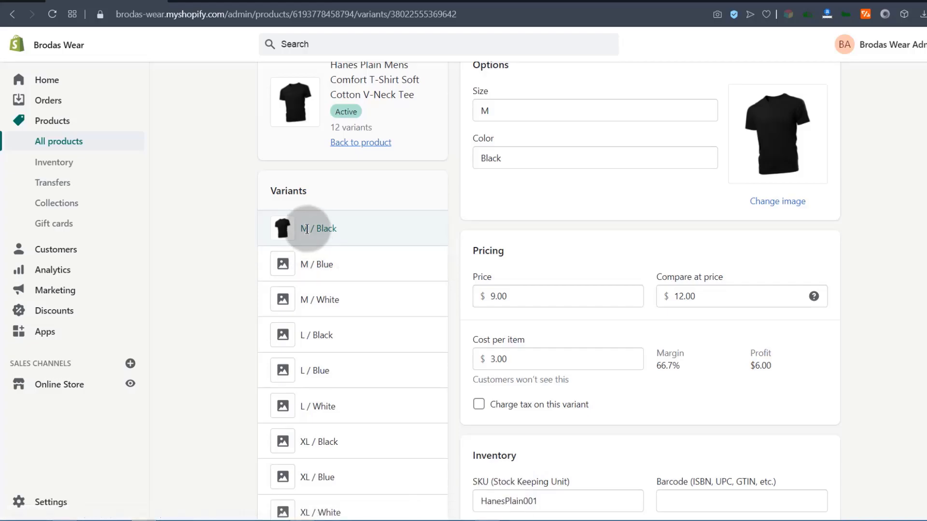
Bulk-edit the Blue variants, changing the M • Blue SKU to HanesPlainBlue002, and save.
left_click(363, 142)
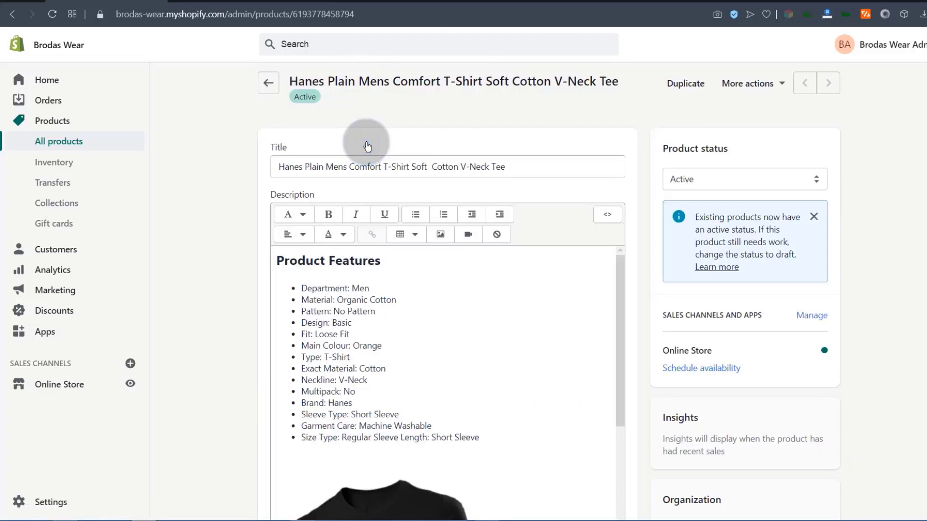
scroll(221, 289, "down", 10)
scroll(219, 285, "down", 4)
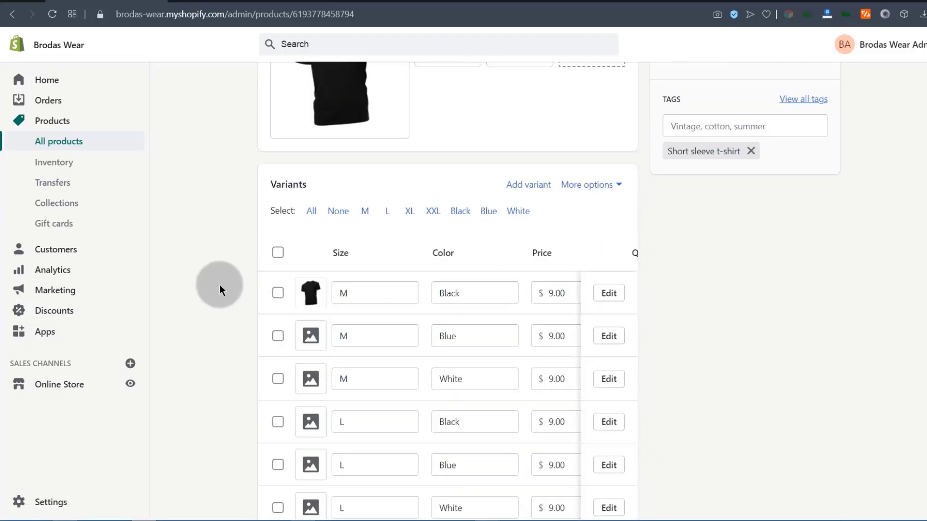
left_click(489, 211)
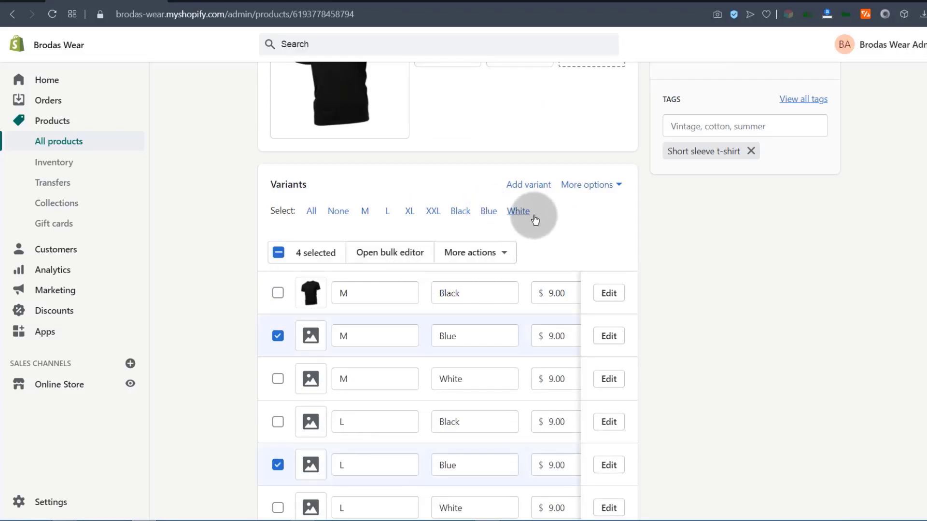
scroll(459, 314, "up", 2)
left_click(383, 421)
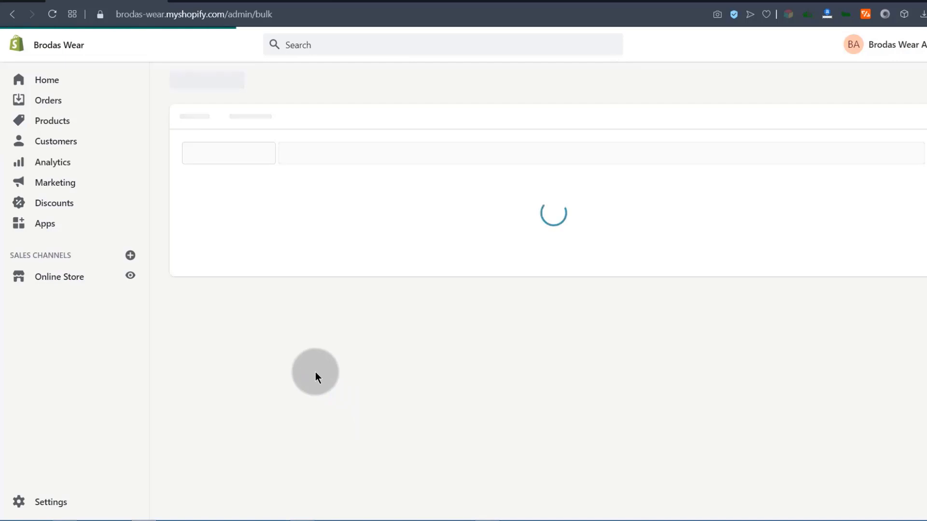
left_click(398, 217)
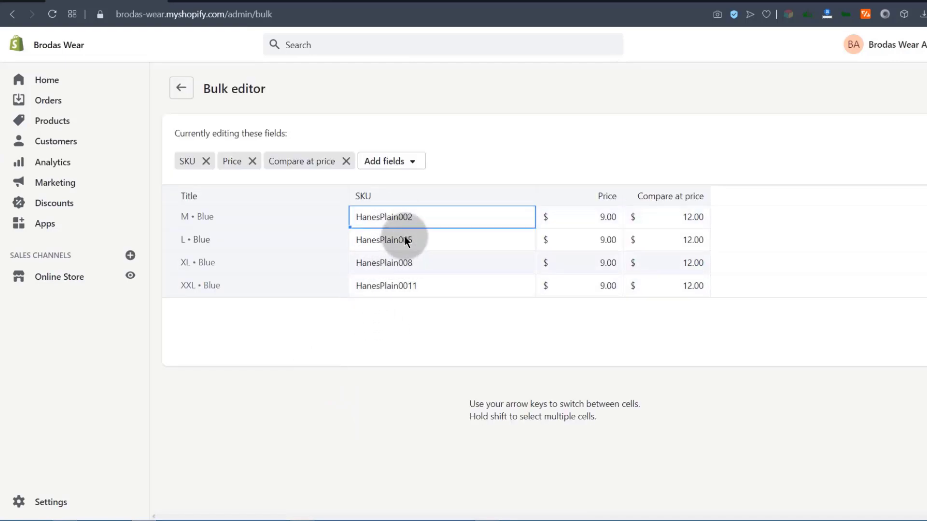
type("Blue")
left_click(491, 158)
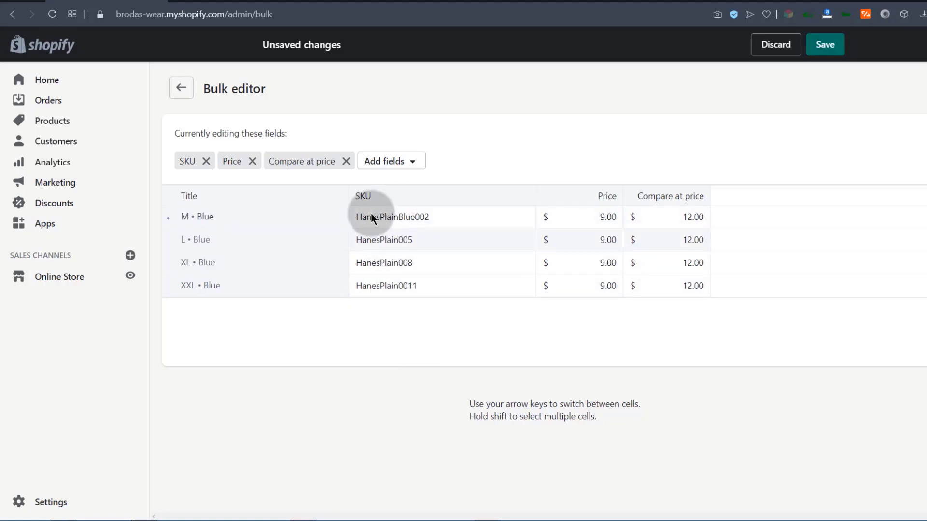
left_click(828, 45)
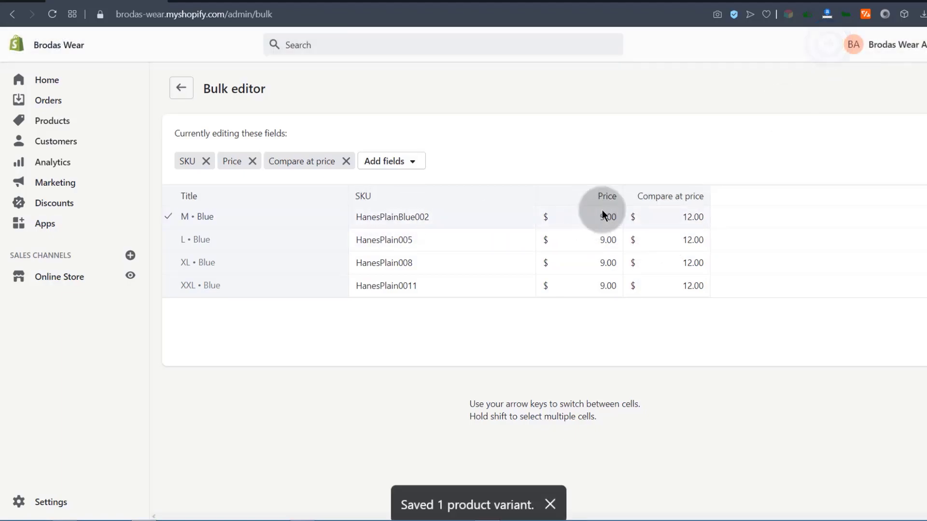
Back on the tee's product page, select all Blue variants and bring up their bulk actions.
left_click(181, 87)
scroll(348, 307, "down", 5)
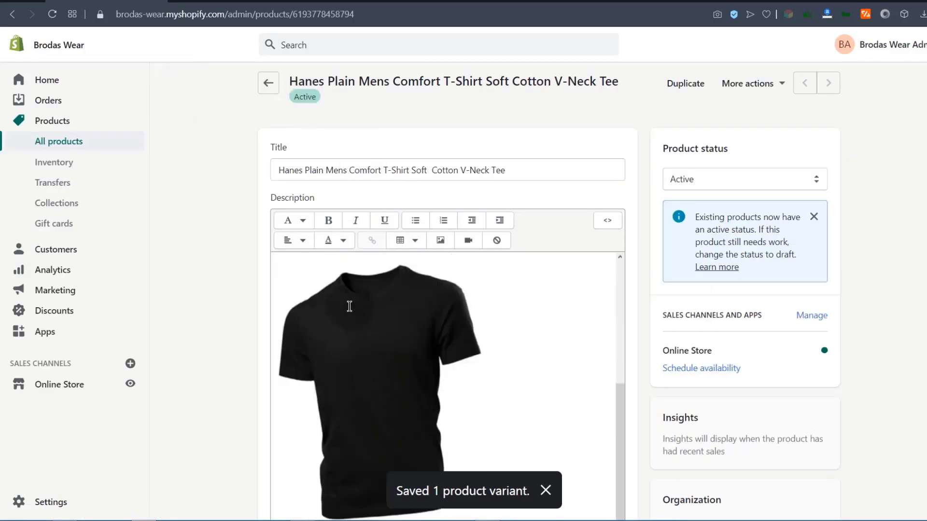
scroll(222, 311, "down", 10)
left_click(460, 155)
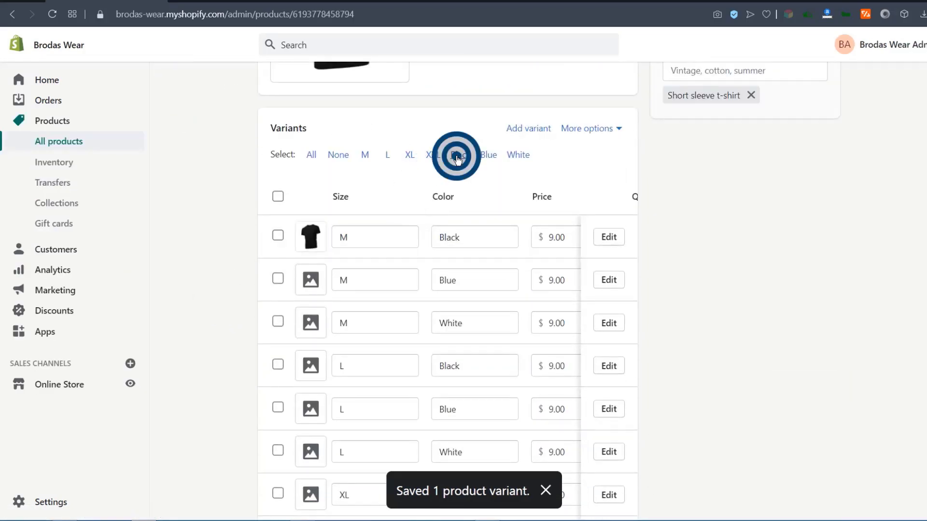
left_click(501, 154)
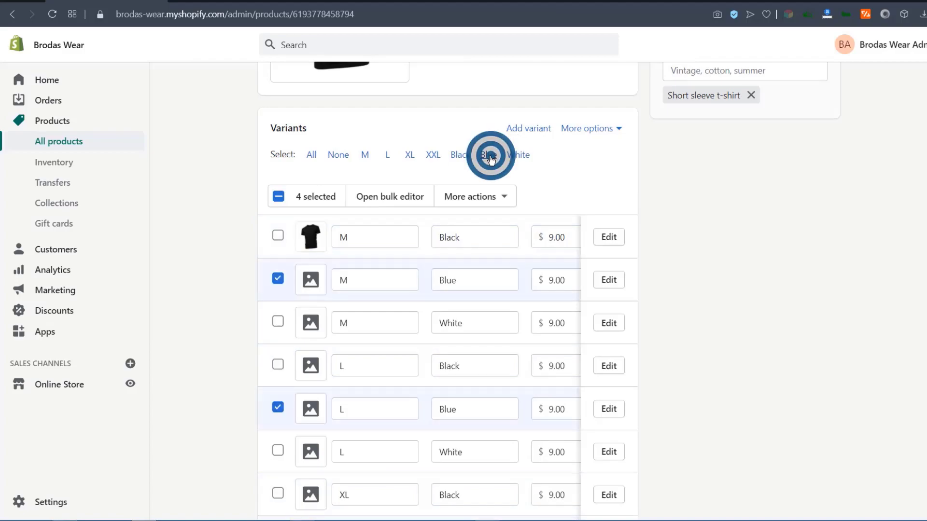
left_click(507, 197)
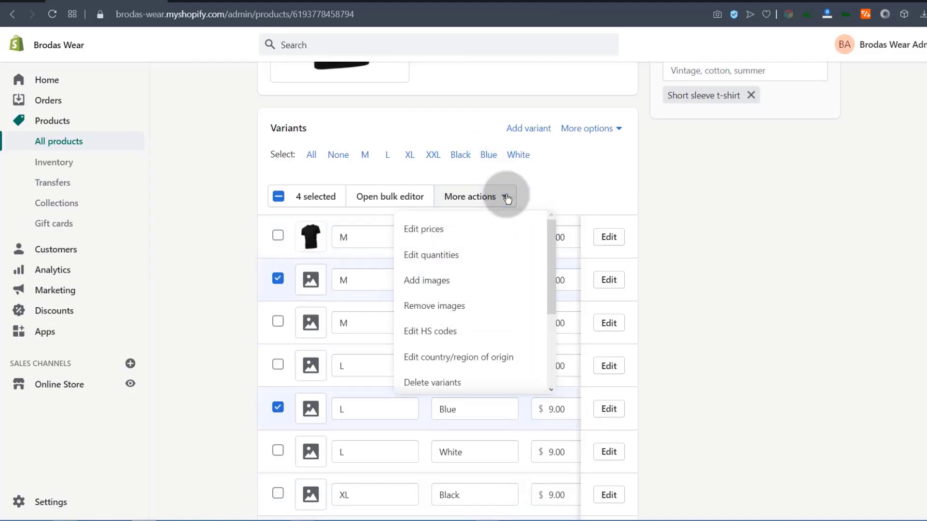
left_click(434, 270)
left_click(502, 195)
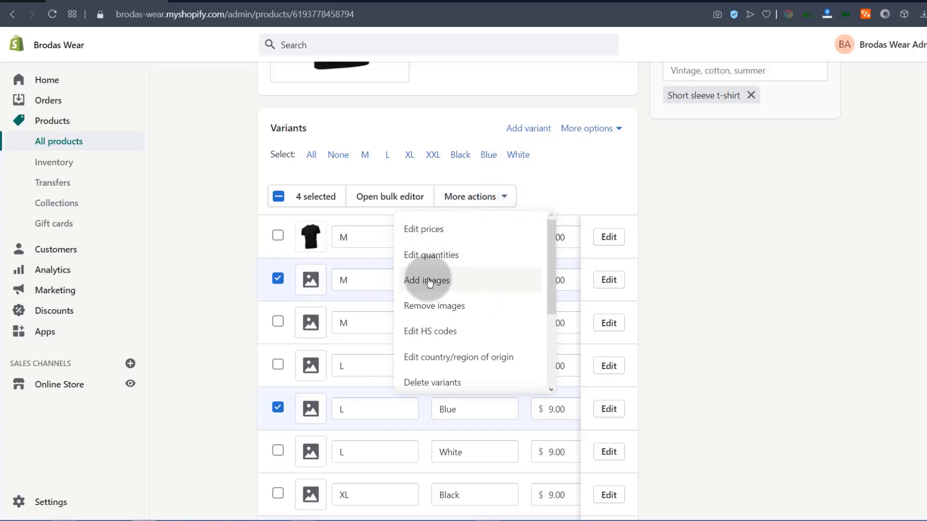
Add the blue T-shirt image to the selected Blue variants and save the product.
left_click(429, 281)
left_click(541, 318)
left_click(621, 261)
left_click(637, 384)
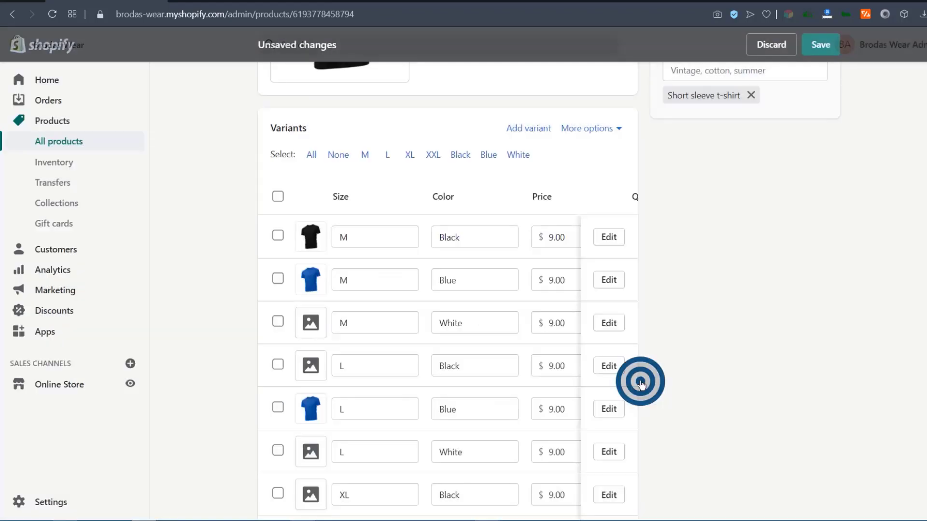
left_click(817, 46)
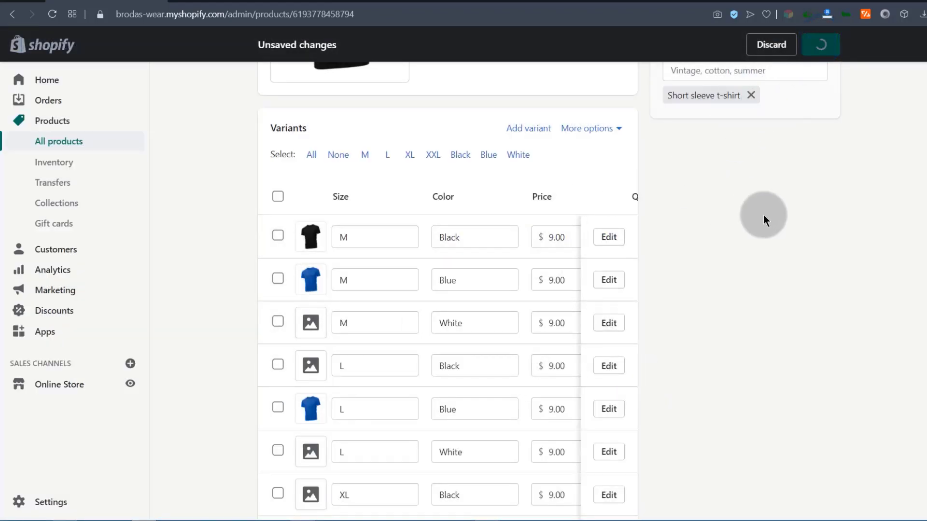
scroll(485, 323, "down", 10)
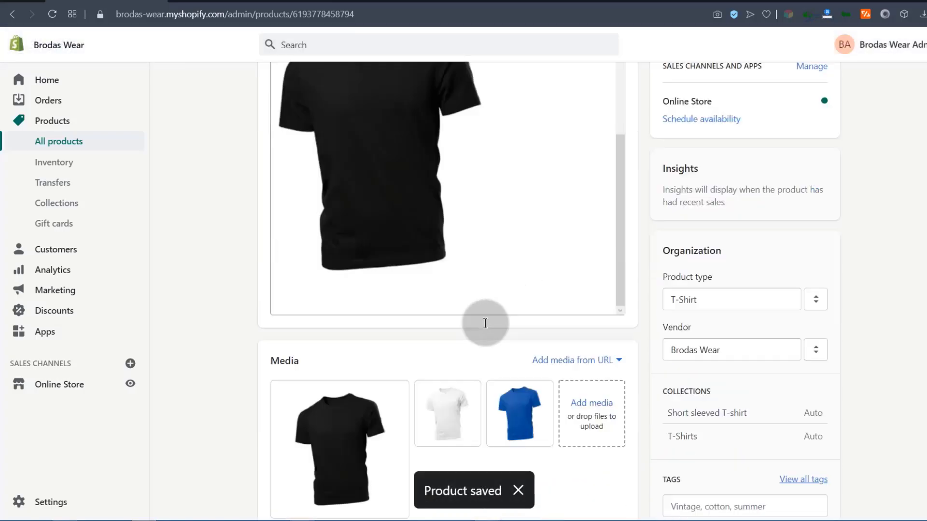
scroll(484, 322, "down", 3)
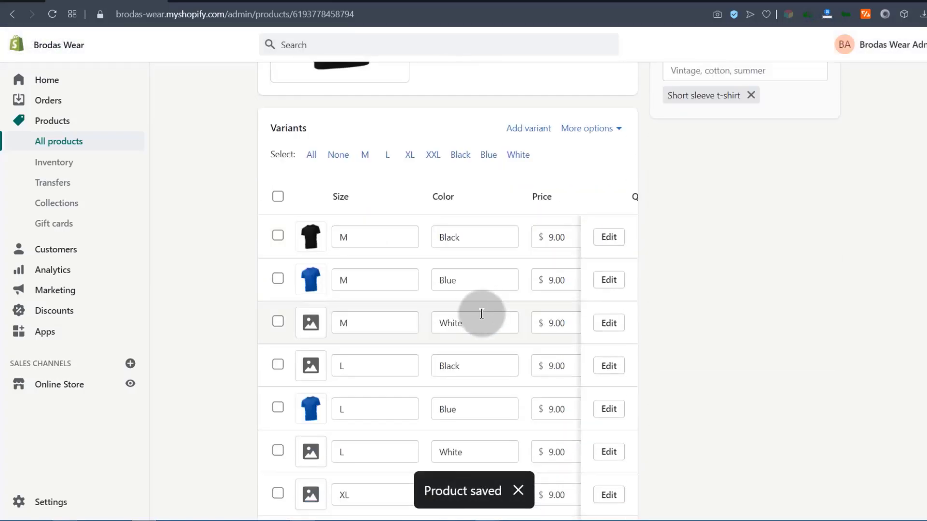
Select all White variants and attach the blue T-shirt image to them.
left_click(518, 155)
left_click(503, 195)
left_click(418, 277)
left_click(617, 255)
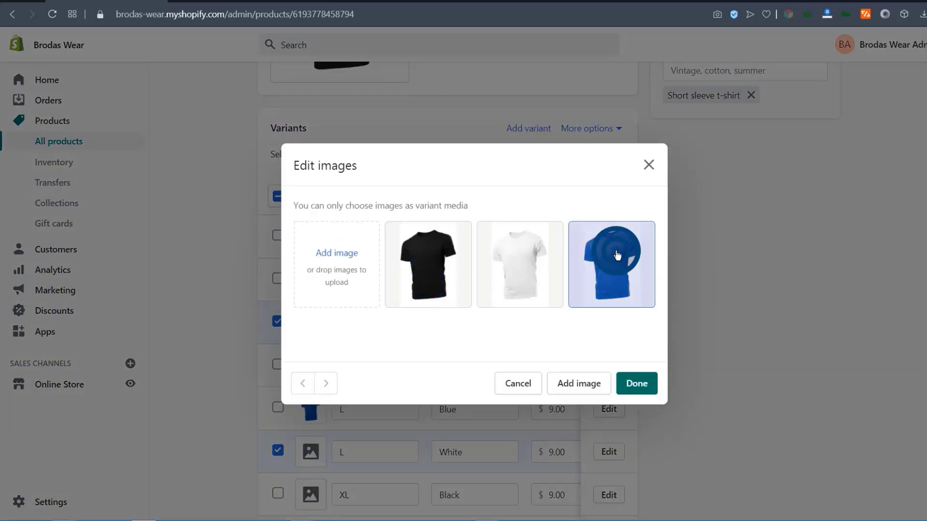
left_click(637, 384)
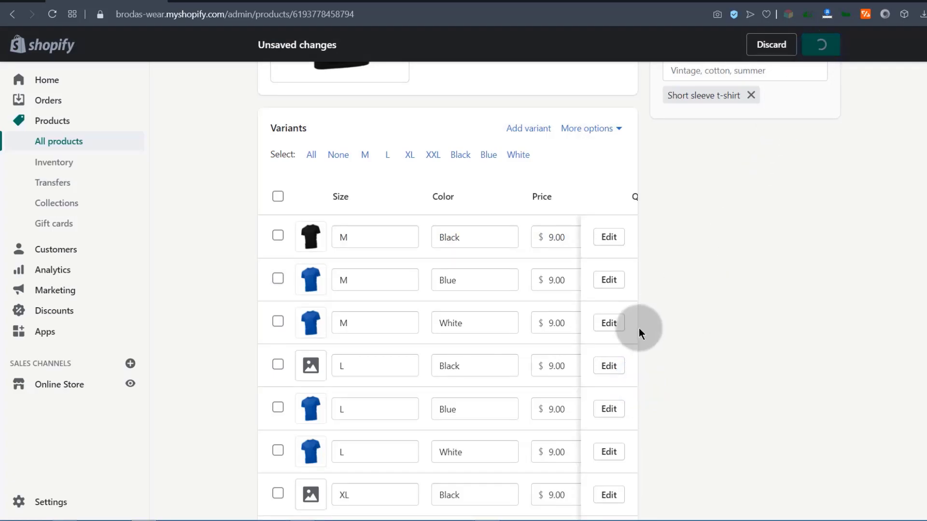
Leave the Black variants without images by closing the image picker with nothing chosen.
scroll(445, 300, "down", 12)
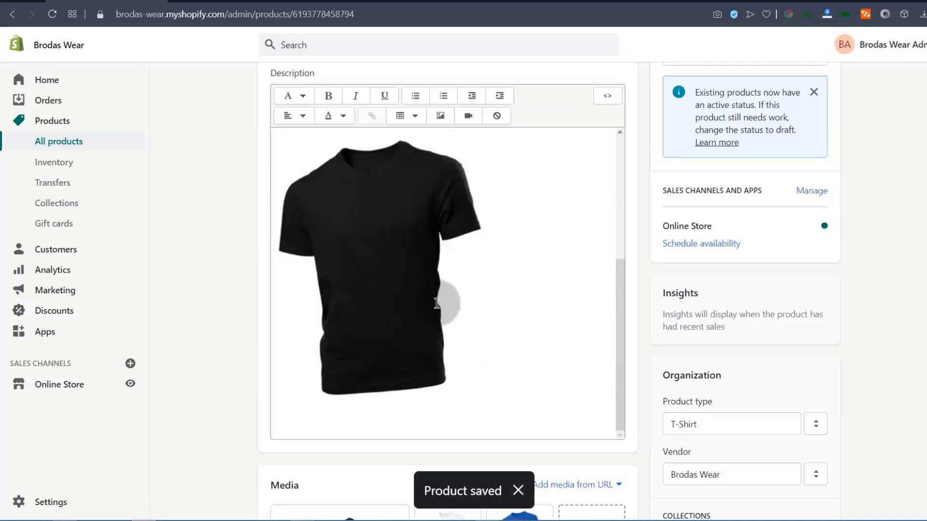
left_click(457, 217)
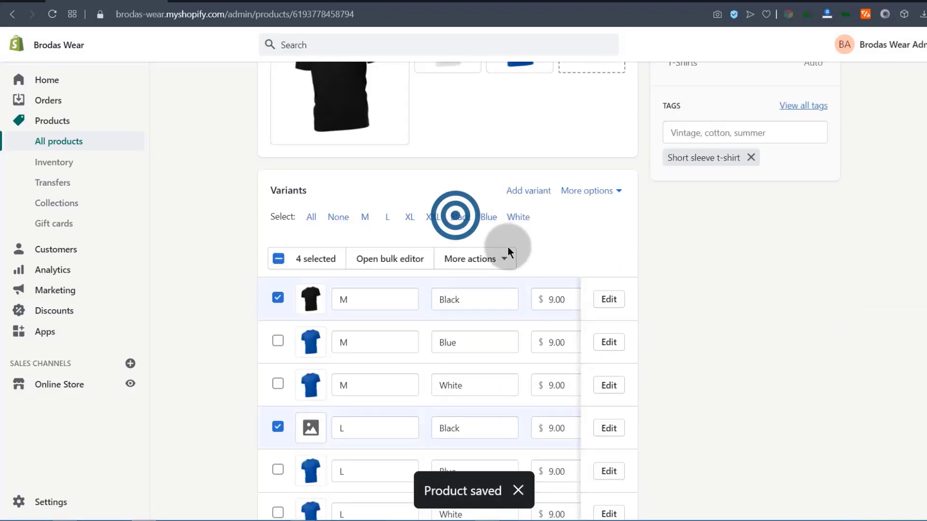
left_click(502, 259)
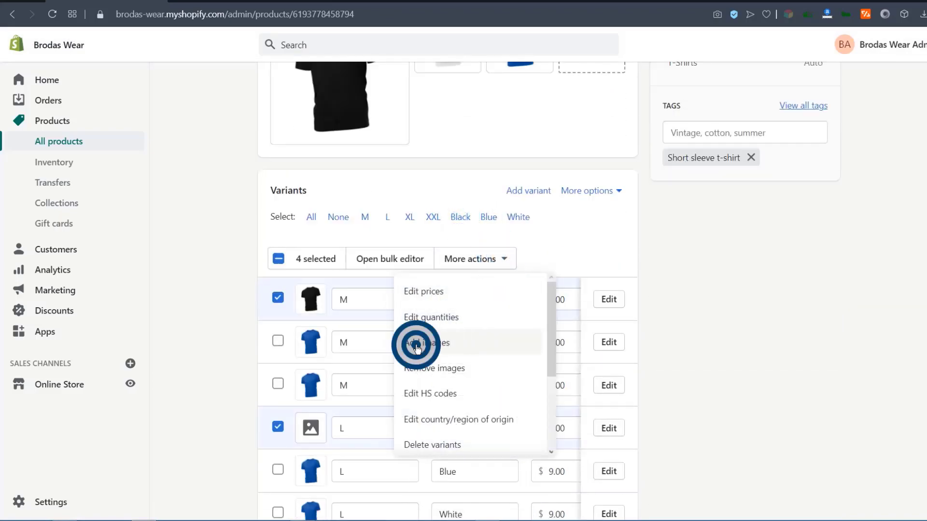
left_click(416, 344)
left_click(636, 394)
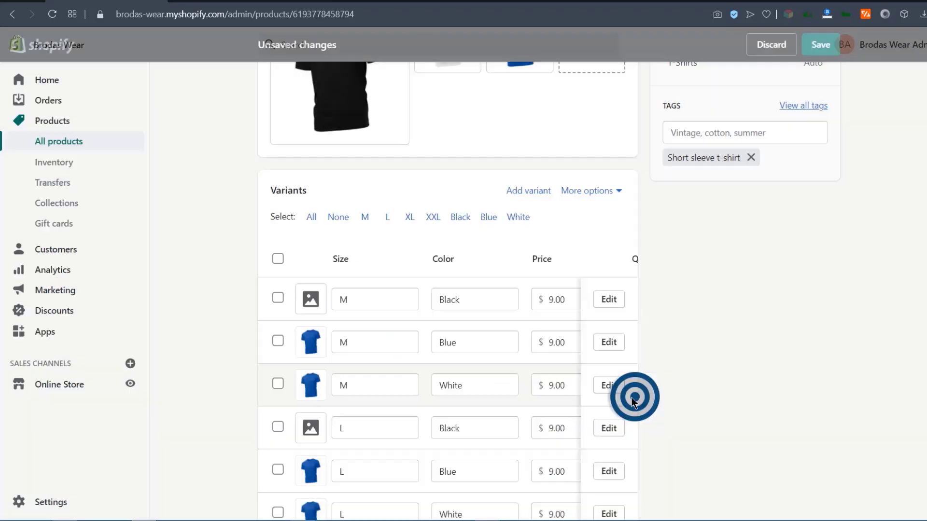
scroll(735, 221, "up", 10)
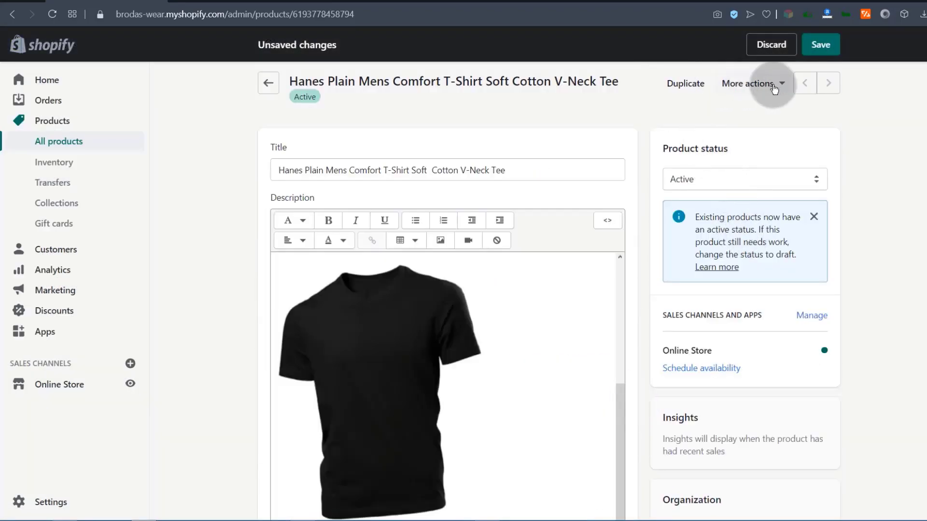
On the storefront, check the images for L / Blue and XL / White.
left_click(219, 1)
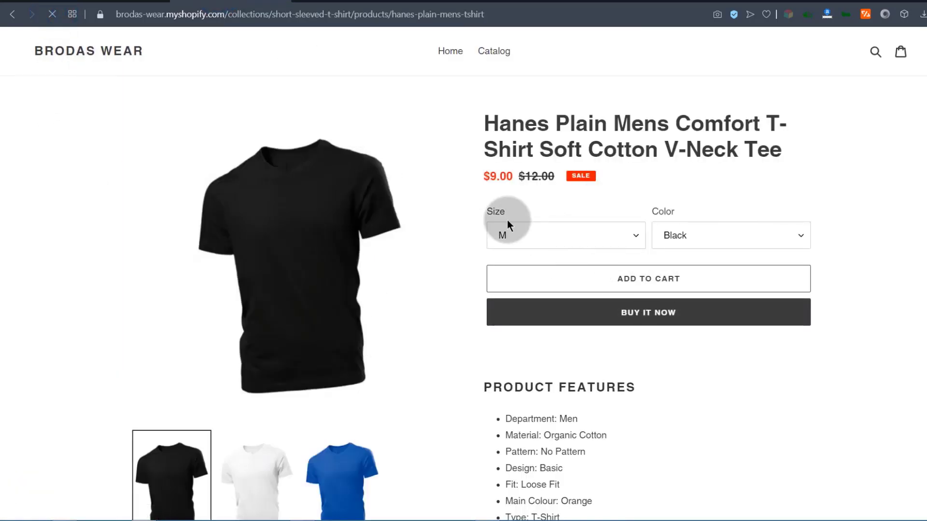
left_click(563, 235)
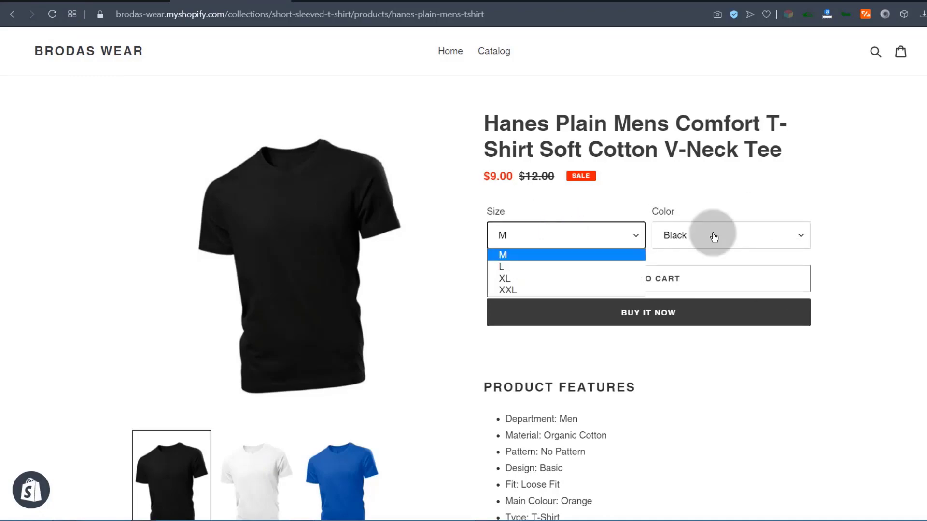
left_click(510, 268)
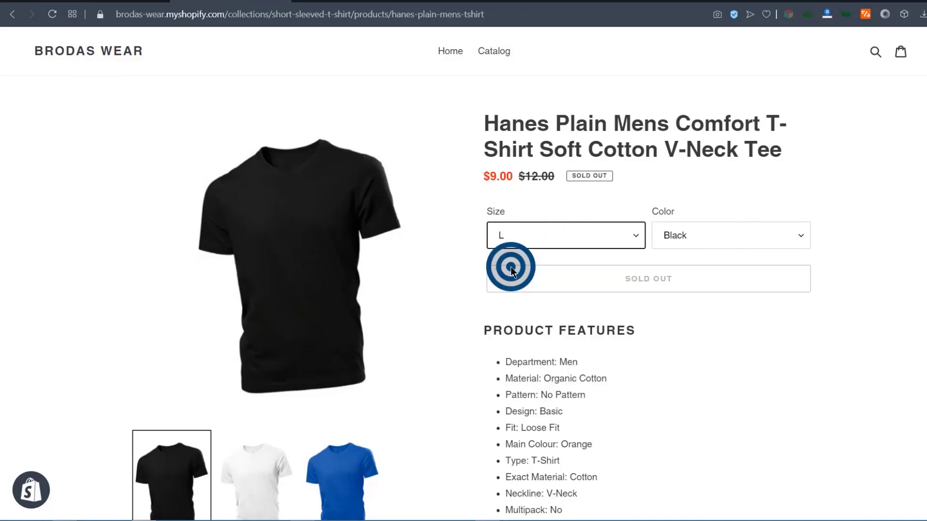
left_click(700, 234)
left_click(697, 267)
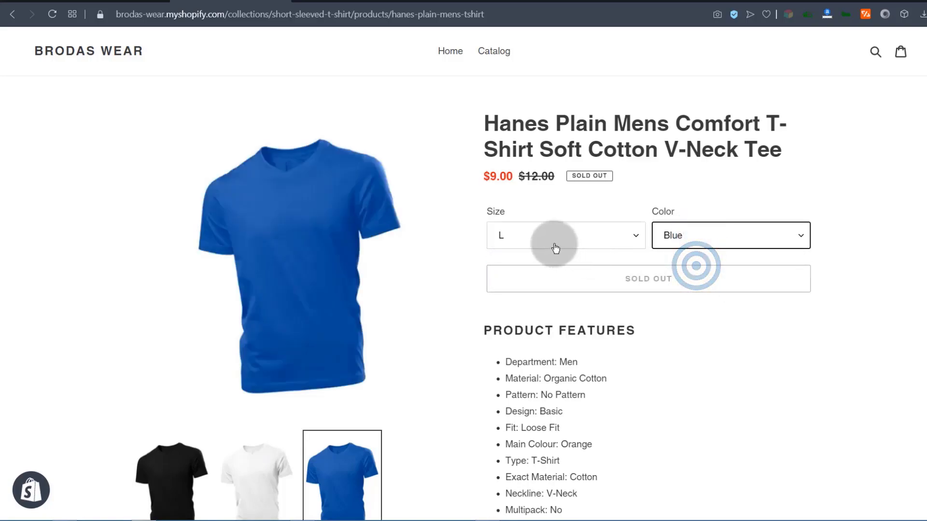
left_click(535, 234)
left_click(522, 280)
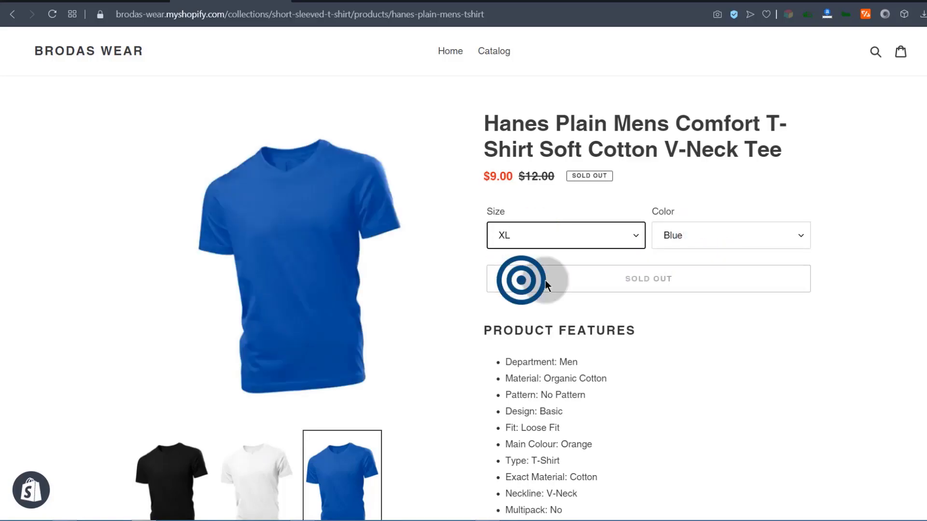
left_click(714, 236)
left_click(693, 278)
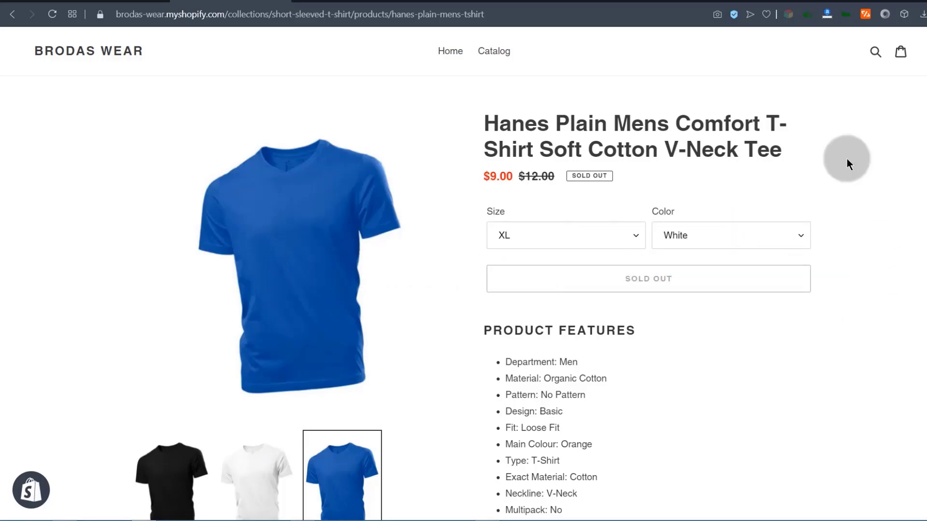
left_click(108, 4)
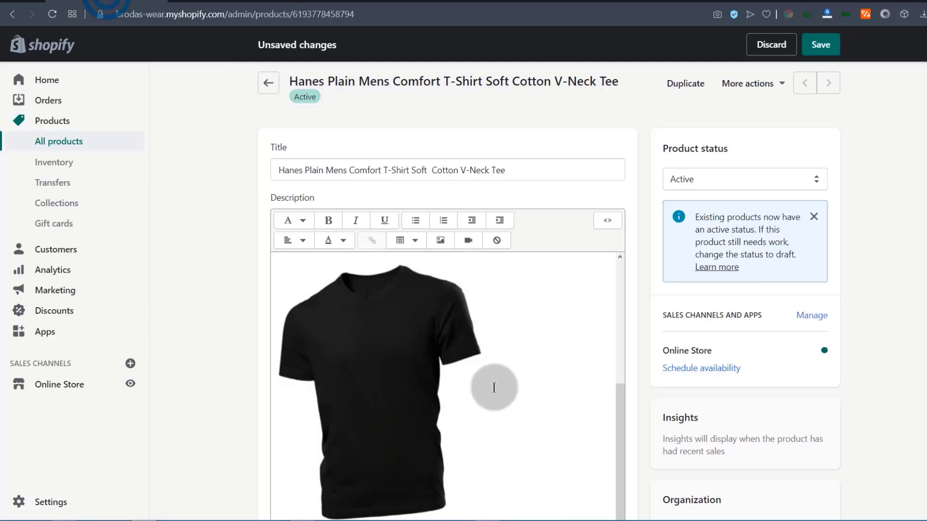
Assign the white T-shirt image to all White variants and save the product.
scroll(494, 387, "down", 10)
left_click(511, 282)
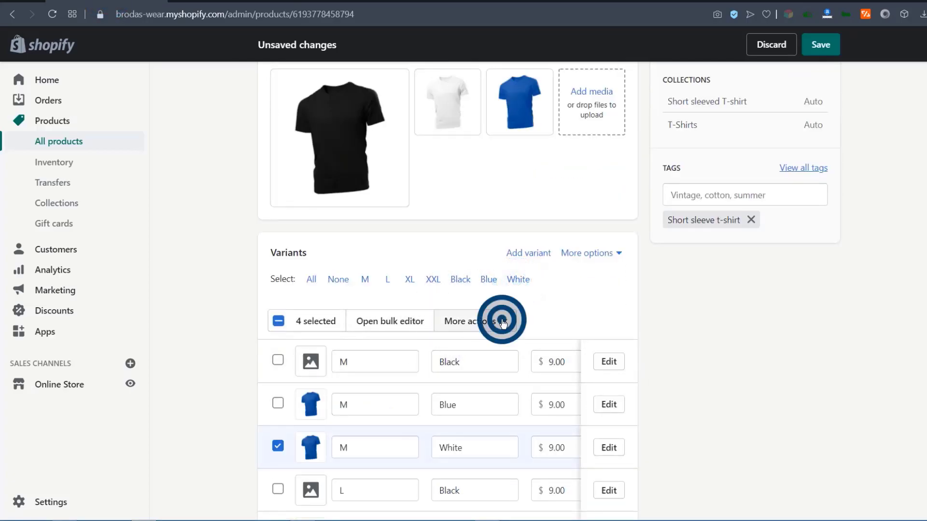
left_click(503, 322)
left_click(426, 191)
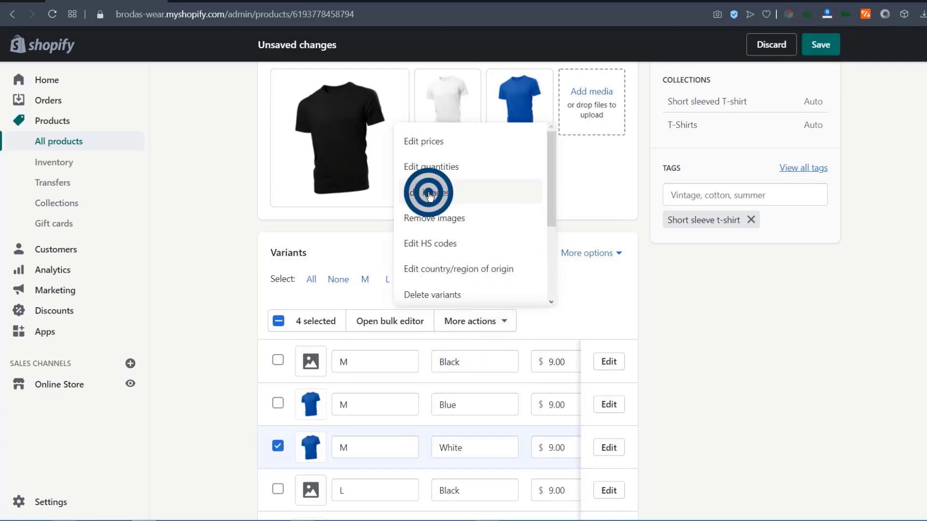
left_click(524, 285)
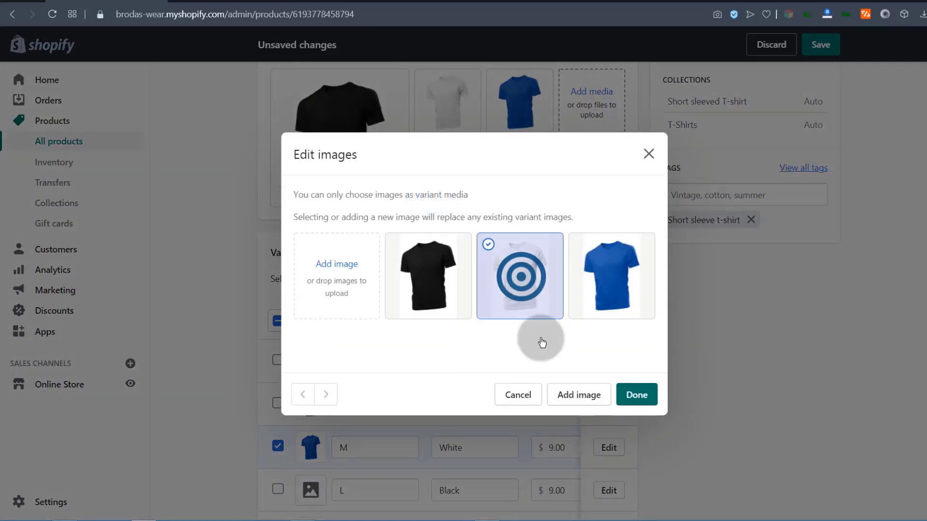
left_click(635, 394)
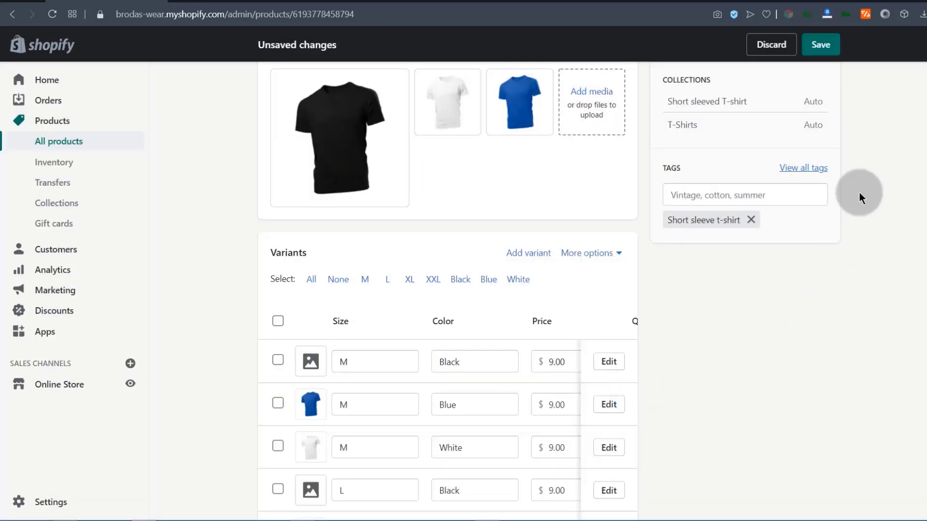
left_click(819, 44)
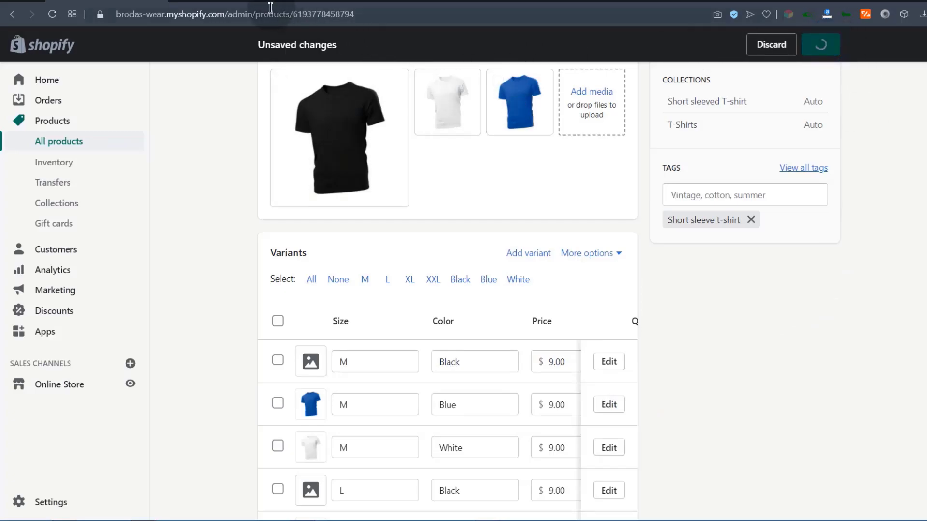
Pick Black on the storefront and reload the page to confirm the black tee image.
left_click(236, 1)
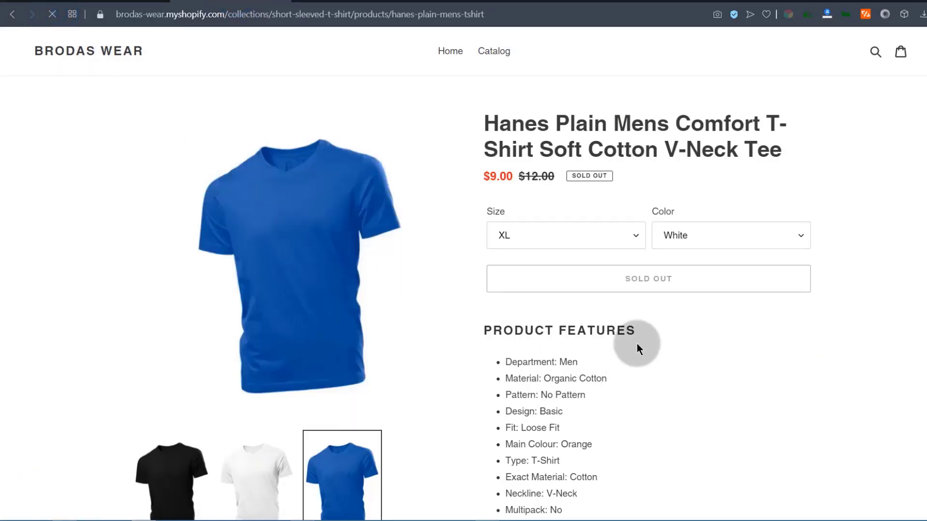
left_click(570, 229)
left_click(682, 235)
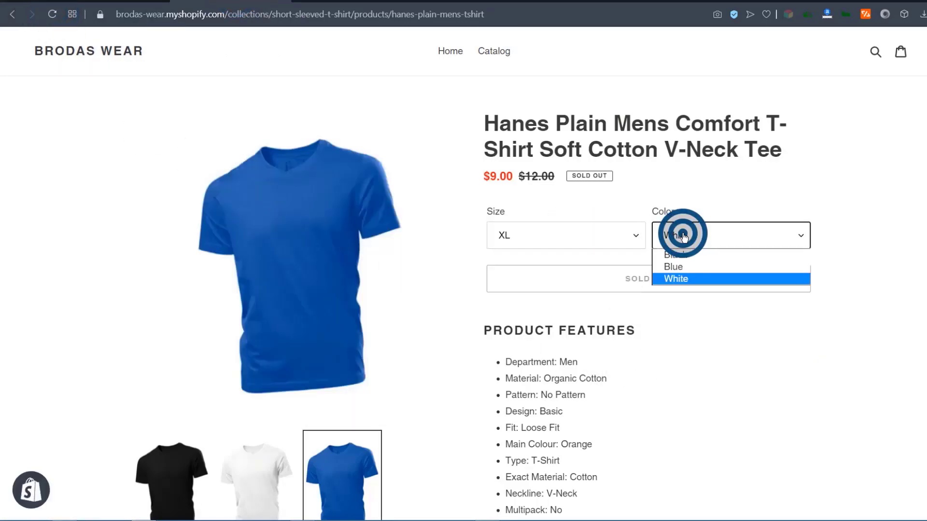
left_click(670, 257)
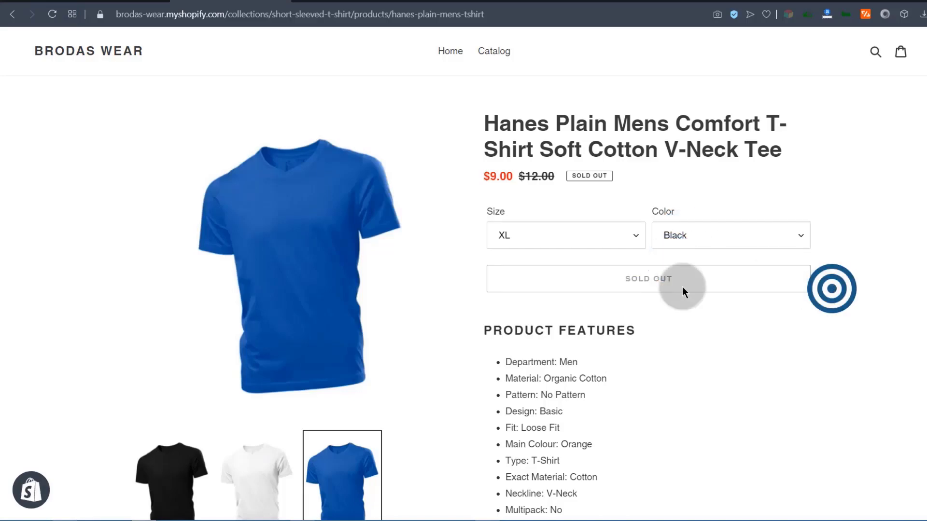
left_click(52, 14)
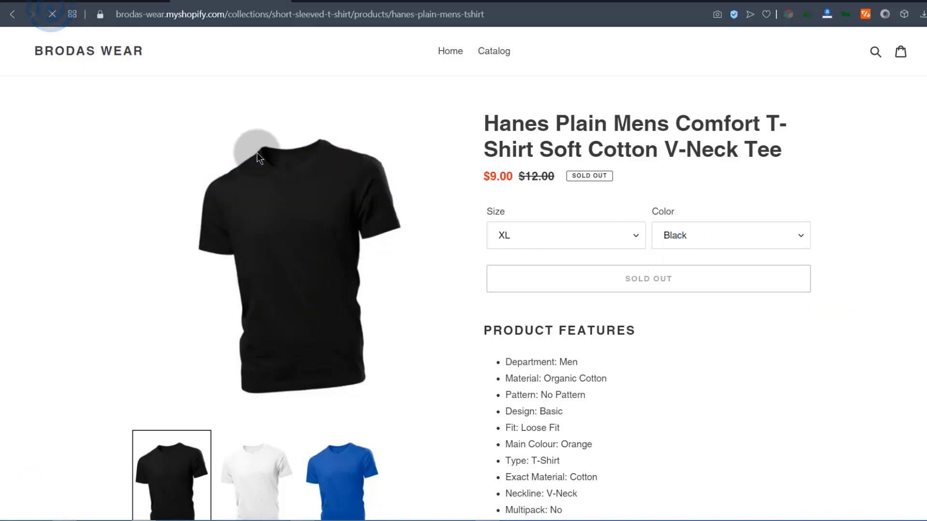
left_click(644, 236)
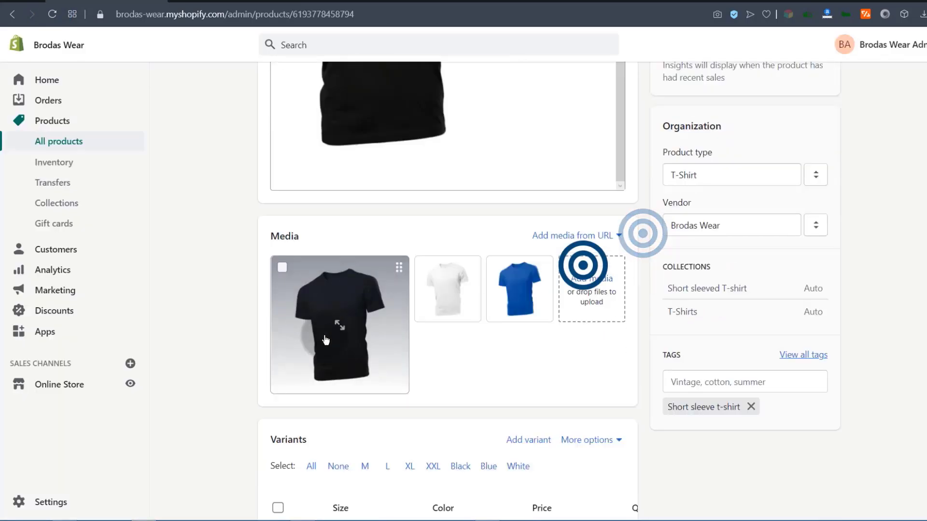
Open the M / White variant's details page and look through it.
scroll(245, 312, "down", 9)
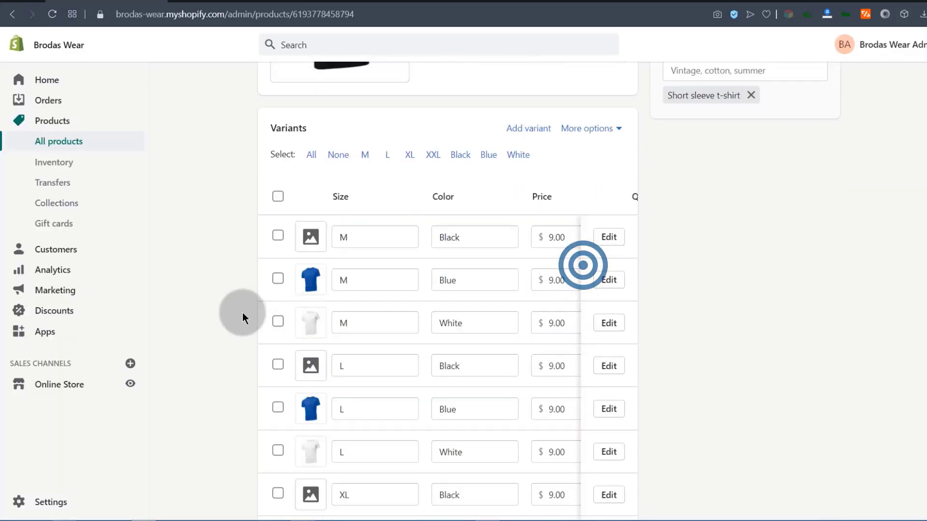
scroll(221, 311, "up", 3)
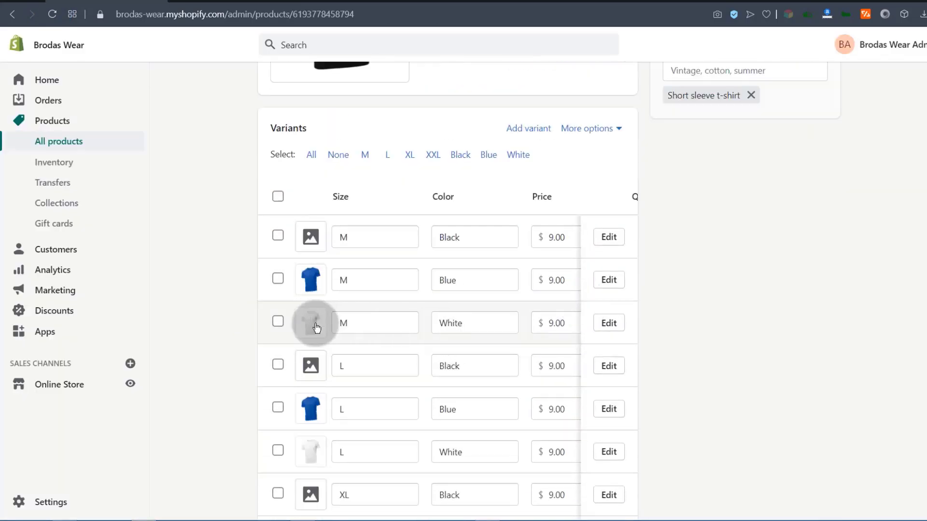
left_click(609, 322)
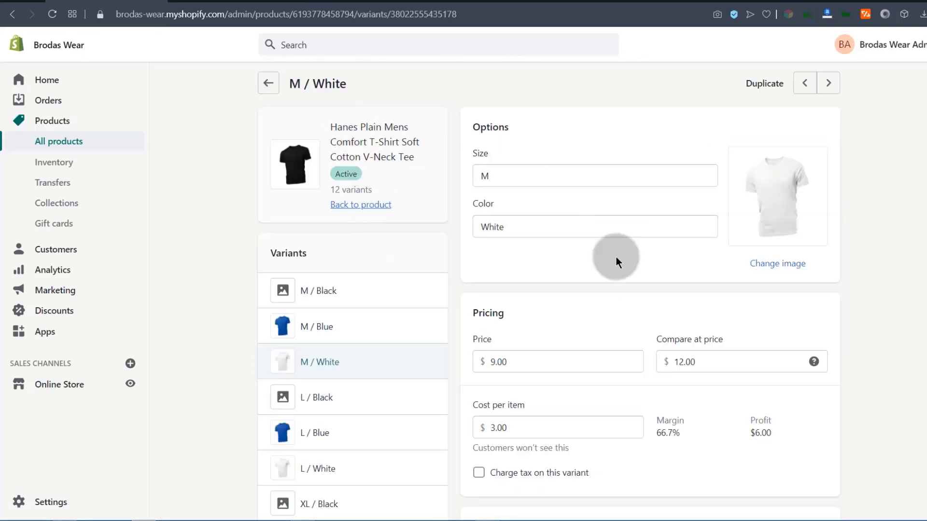
scroll(397, 337, "down", 1)
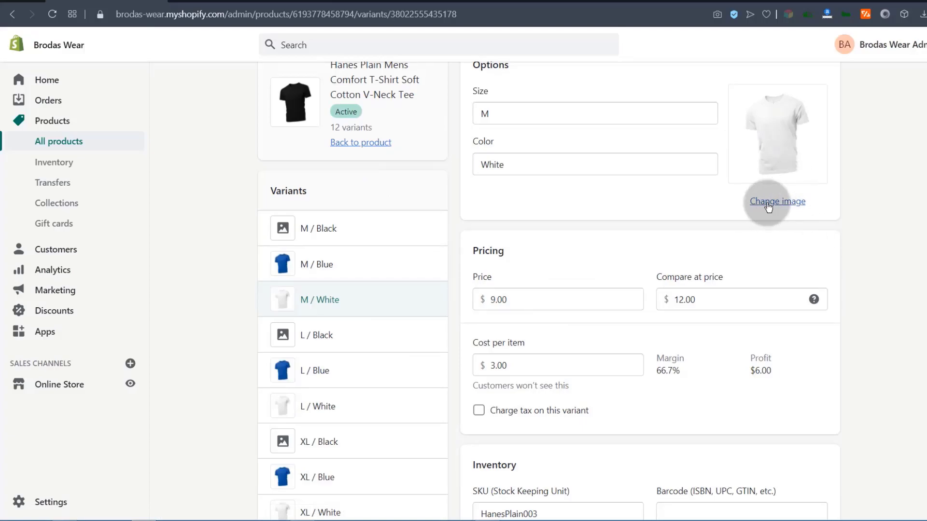
scroll(440, 425, "down", 4)
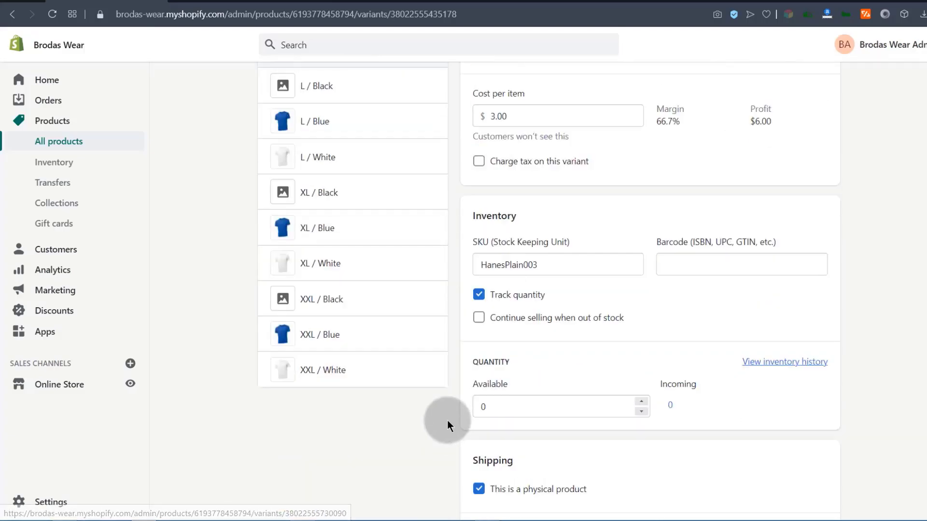
scroll(440, 397, "up", 2)
scroll(829, 266, "up", 4)
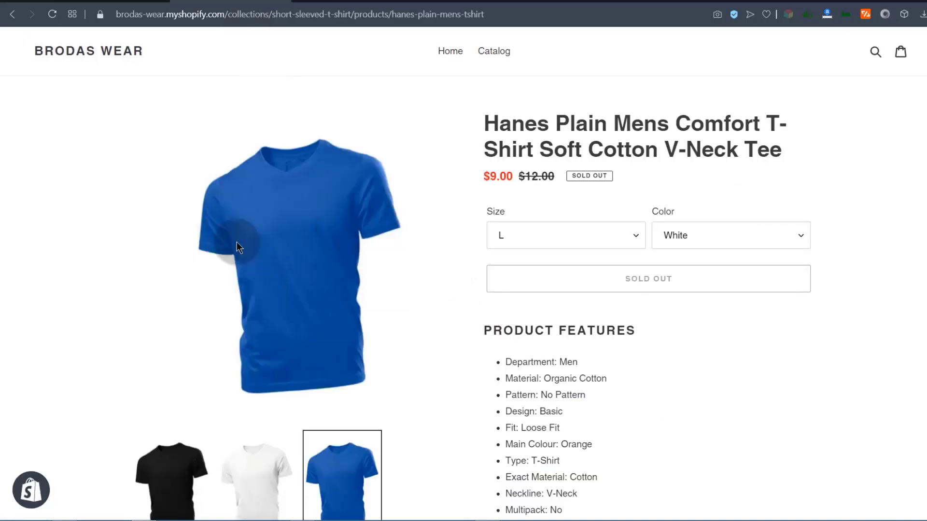
Reload the storefront and confirm XL / White shows the white tee, sold out at $9.00.
left_click(48, 12)
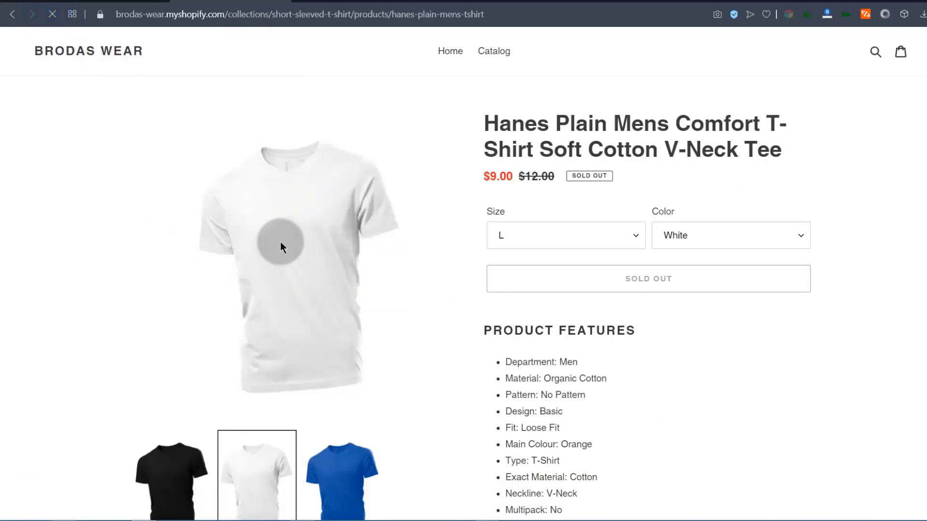
left_click(533, 234)
left_click(526, 279)
left_click(703, 236)
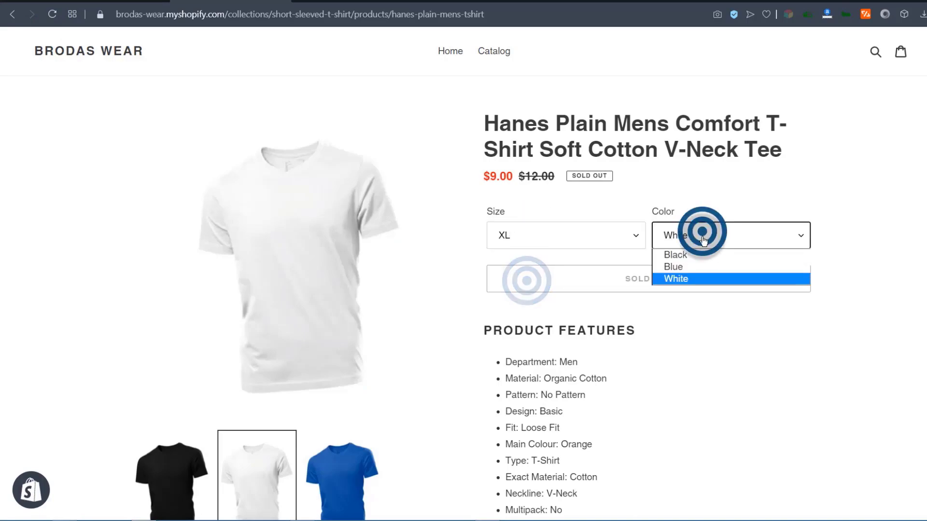
left_click(696, 282)
left_click(827, 286)
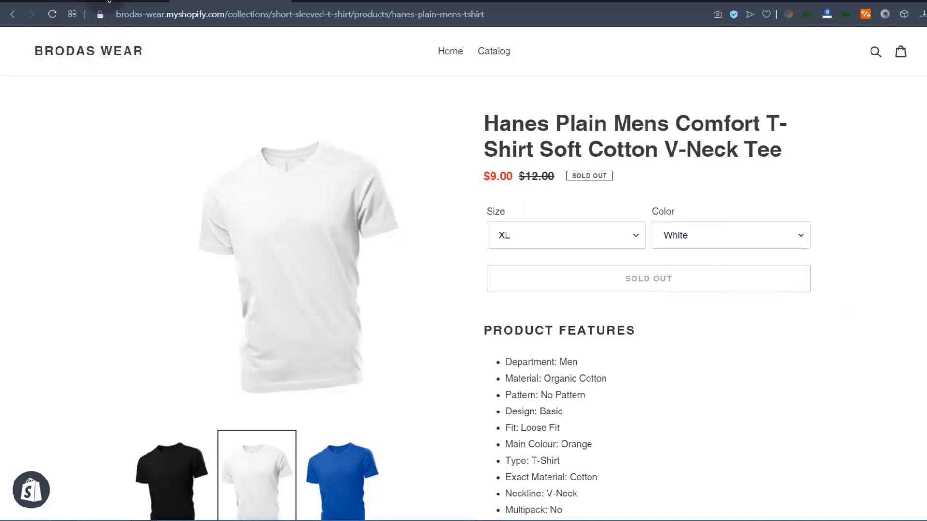
left_click(106, 1)
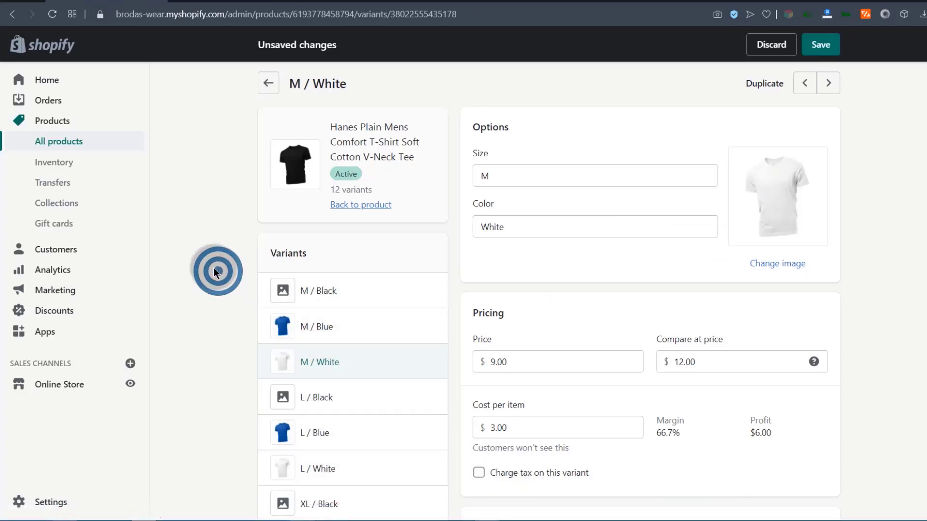
scroll(214, 267, "down", 12)
scroll(210, 262, "up", 7)
scroll(222, 239, "up", 6)
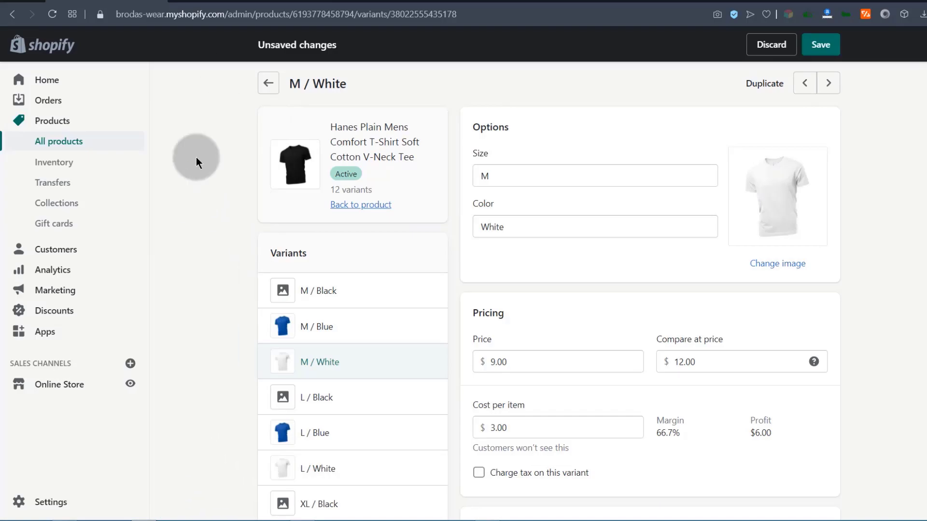
left_click(230, 4)
Go to the Brodas Wear homepage and browse its banner, testimonials and image grid down to the footer.
left_click(76, 51)
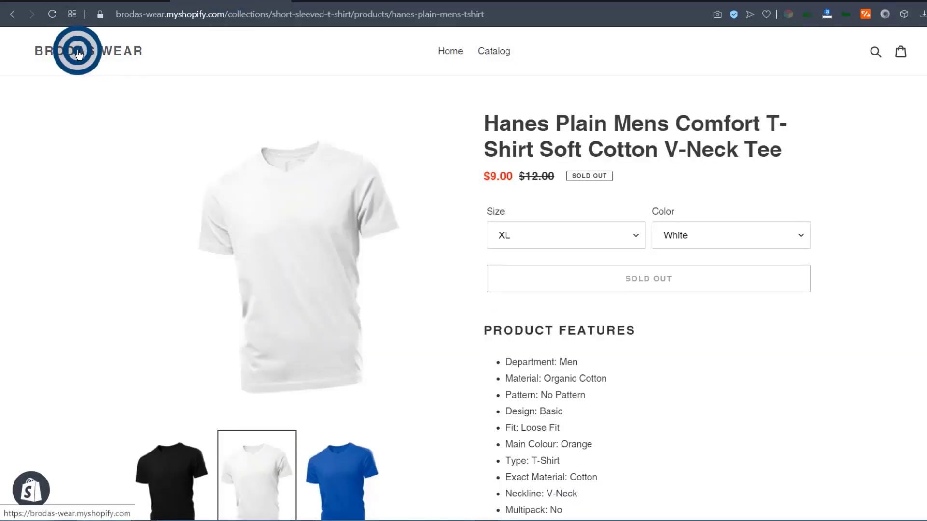
scroll(304, 256, "down", 20)
scroll(306, 256, "down", 5)
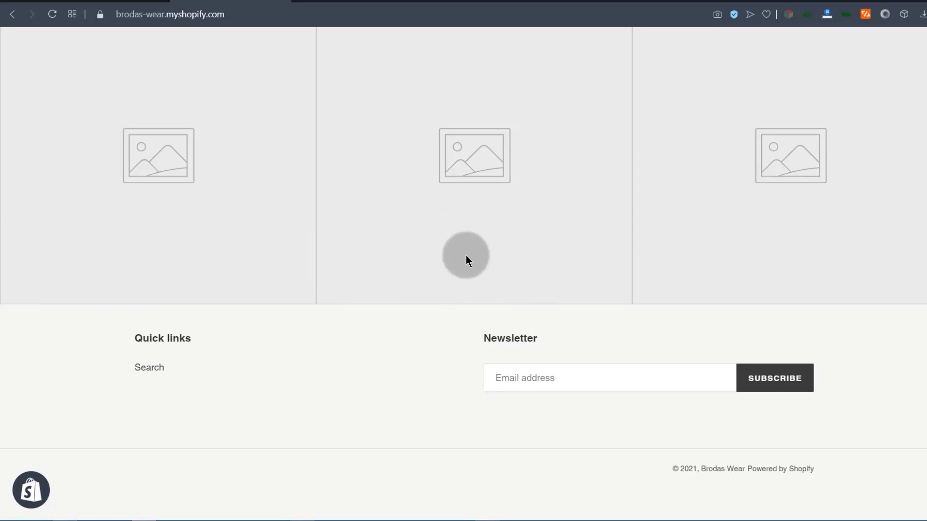
scroll(434, 246, "up", 20)
scroll(409, 251, "down", 6)
scroll(410, 255, "up", 6)
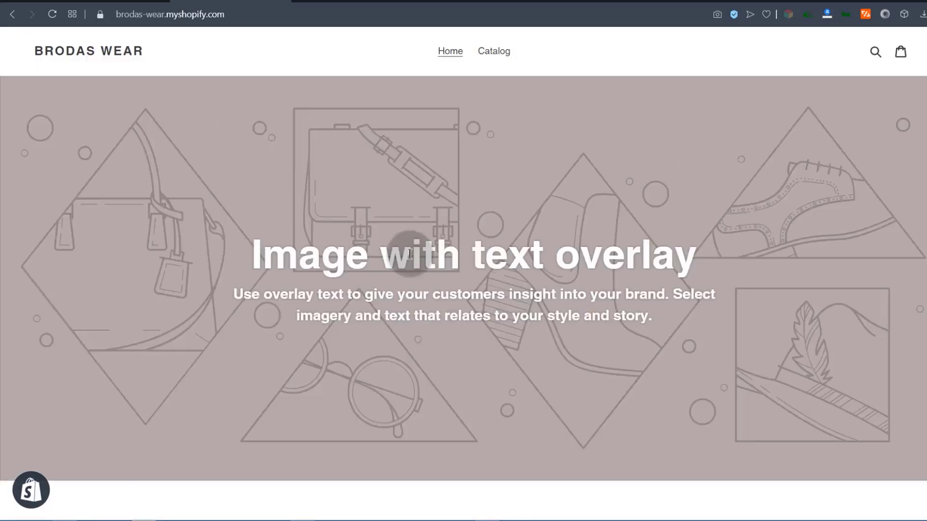
key("Tab")
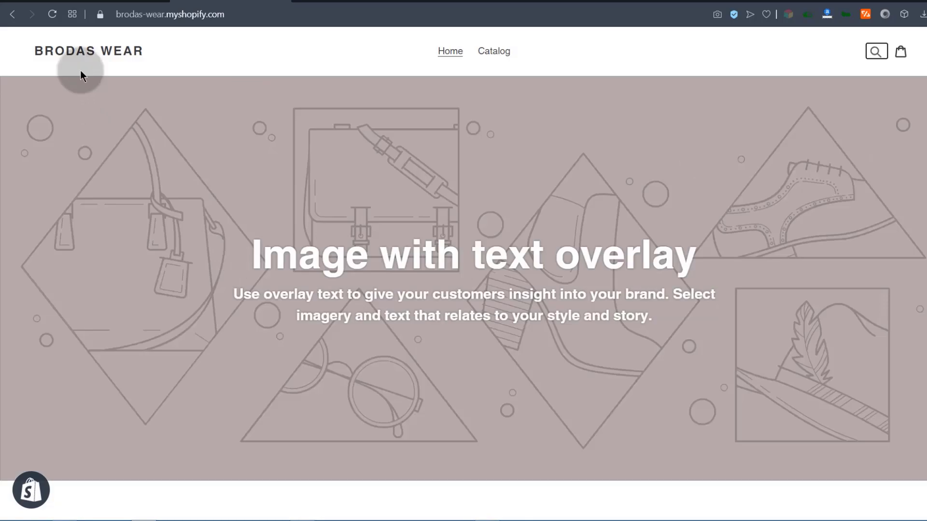
scroll(327, 290, "down", 20)
scroll(320, 274, "down", 5)
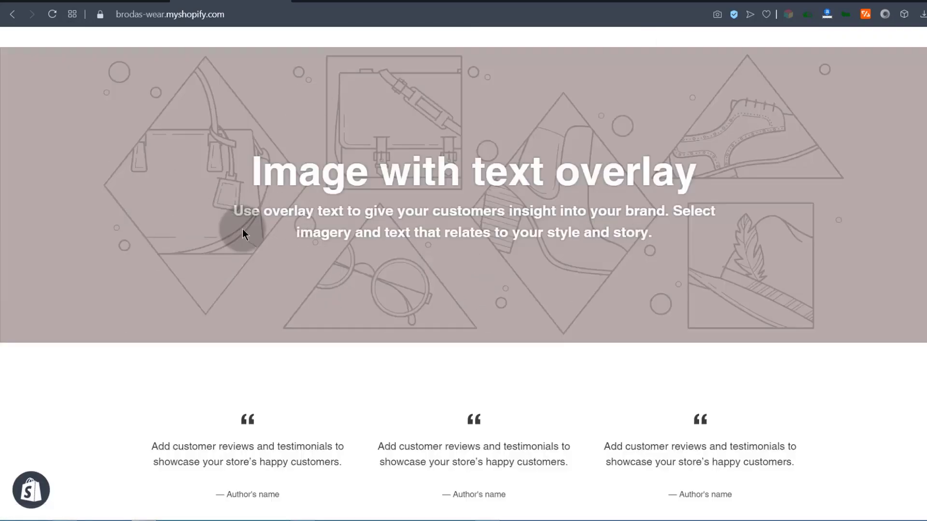
scroll(242, 229, "down", 10)
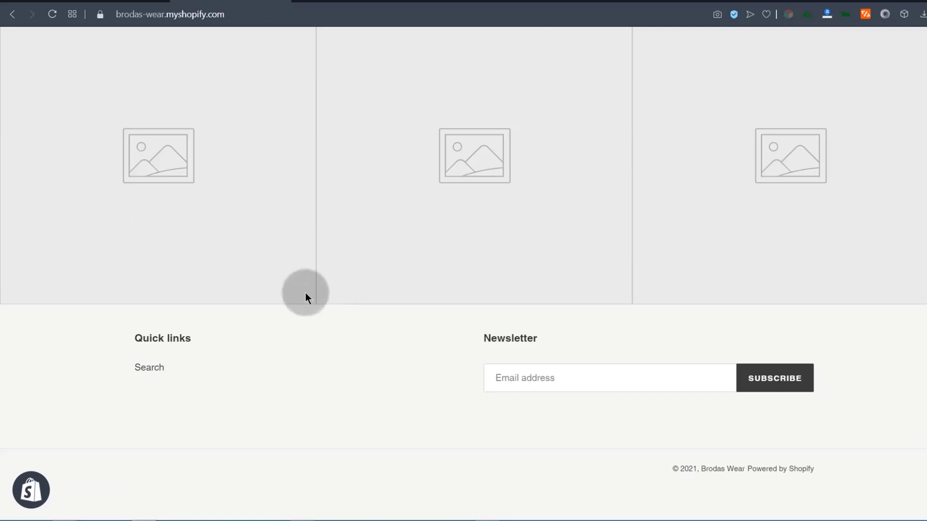
scroll(305, 293, "up", 20)
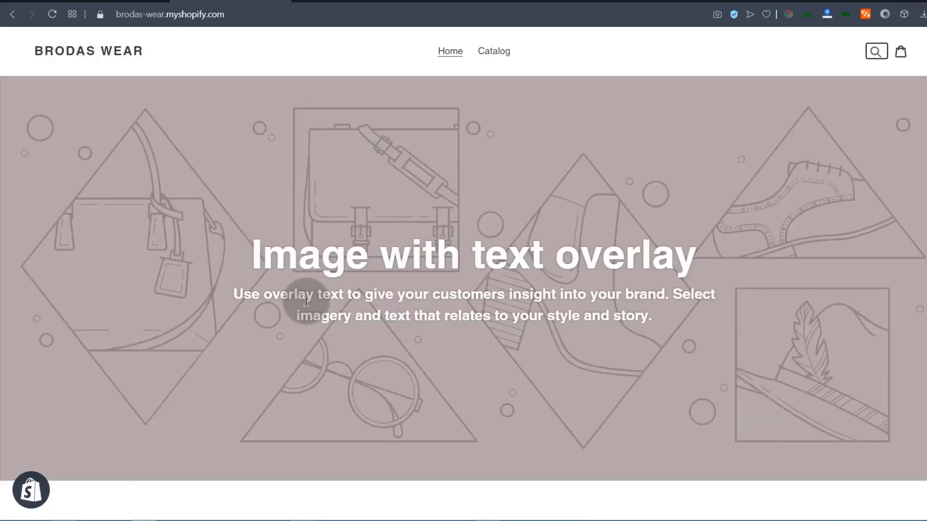
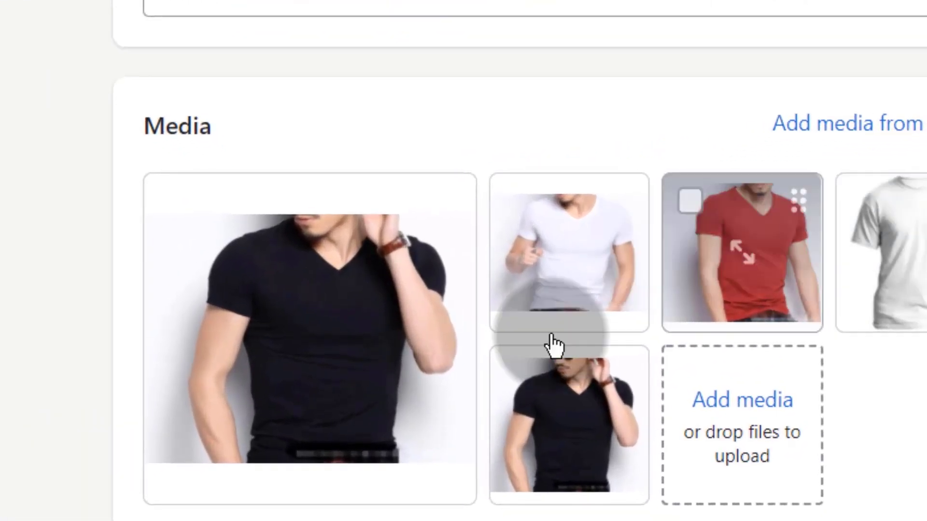
Freeform-crop the fifth product photo, the black t-shirt, down to 443 × 376 px.
left_click(628, 386)
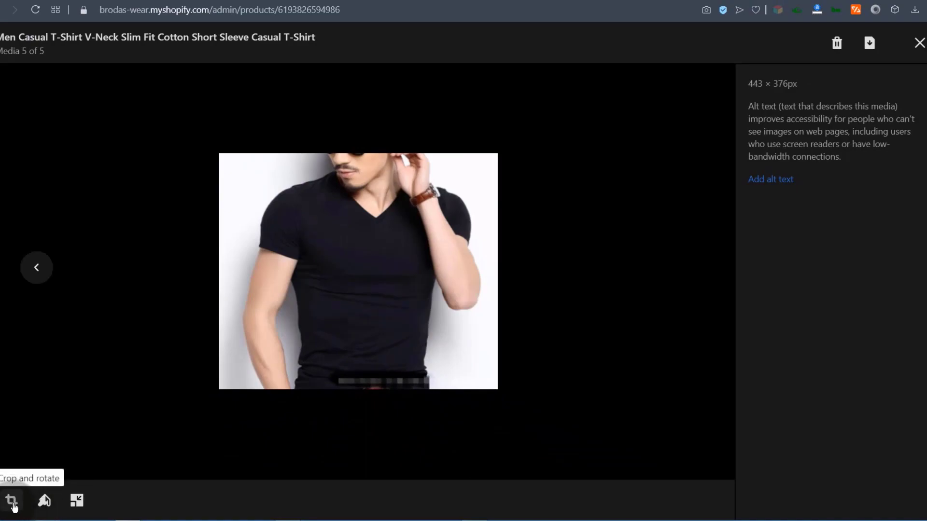
left_click(12, 505)
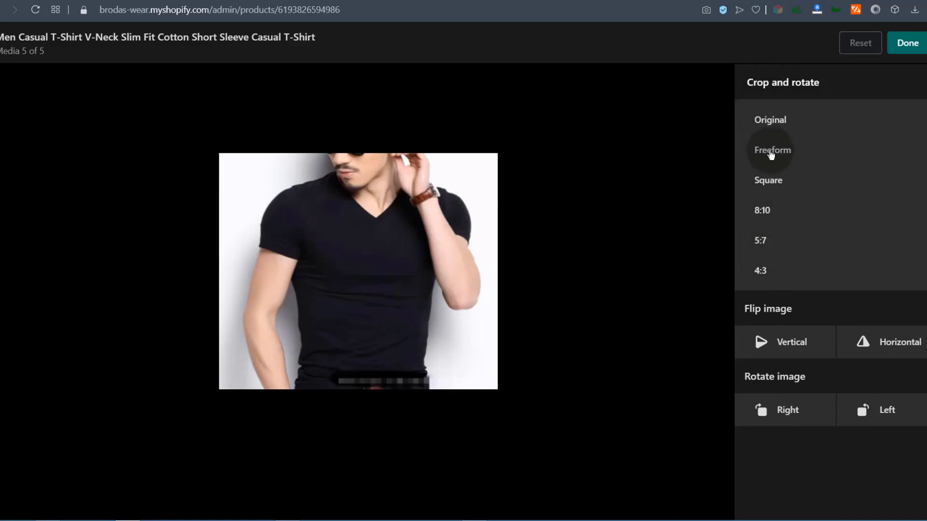
left_click(771, 154)
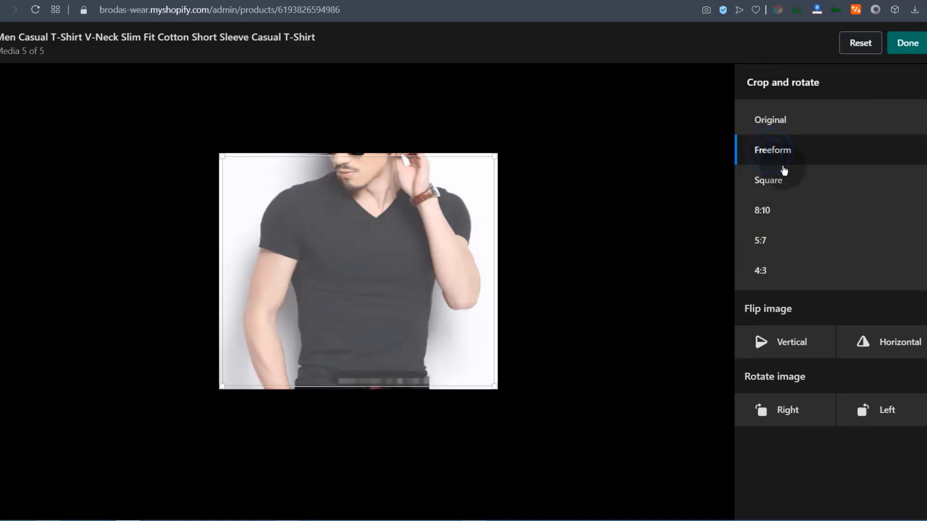
mouse_move(221, 155)
left_mouse_down()
mouse_move(245, 184)
mouse_move(239, 161)
mouse_move(227, 169)
left_mouse_up()
left_click_drag(493, 386, 483, 382)
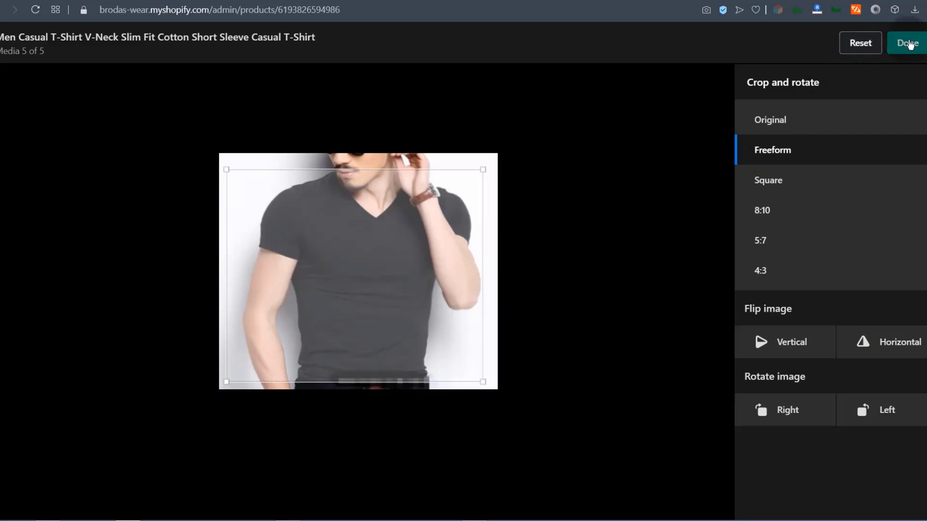
left_click(914, 45)
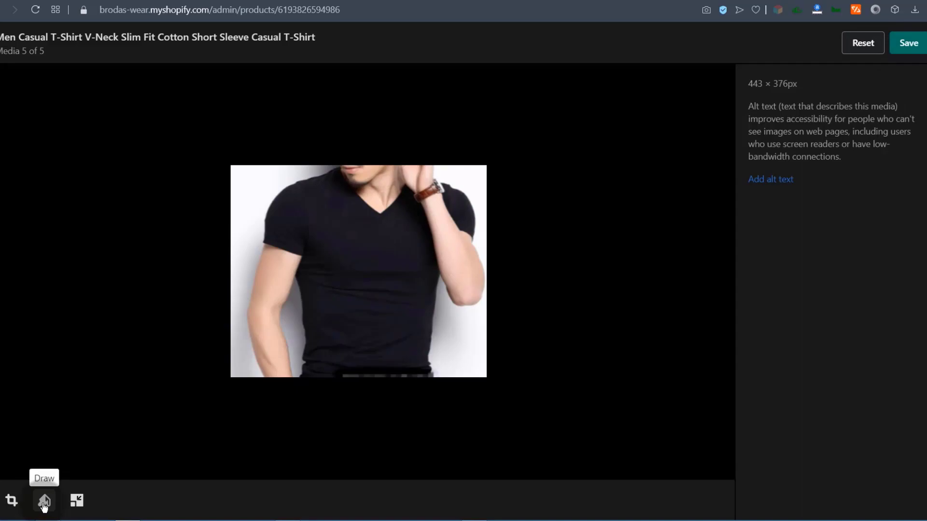
Draw a stroke on the black t-shirt photo, then reset it so no marks remain.
left_click(44, 505)
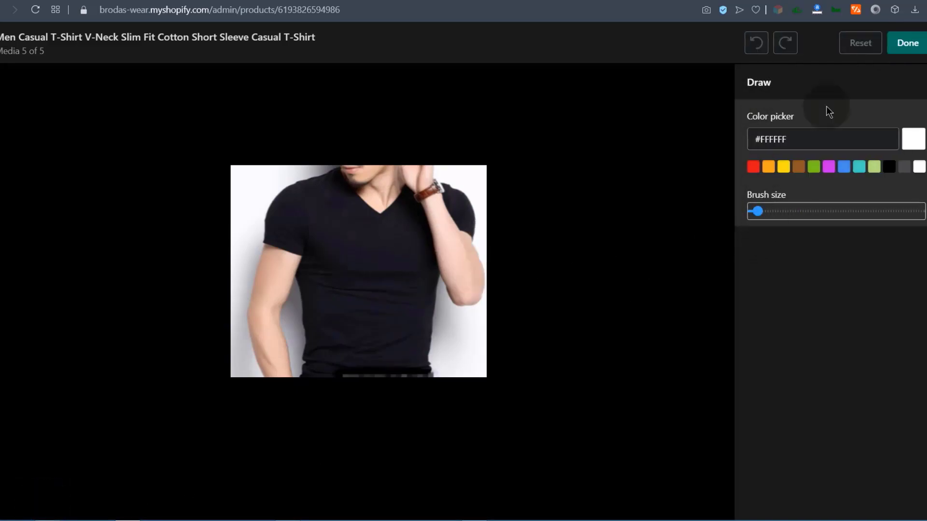
left_click_drag(459, 327, 384, 290)
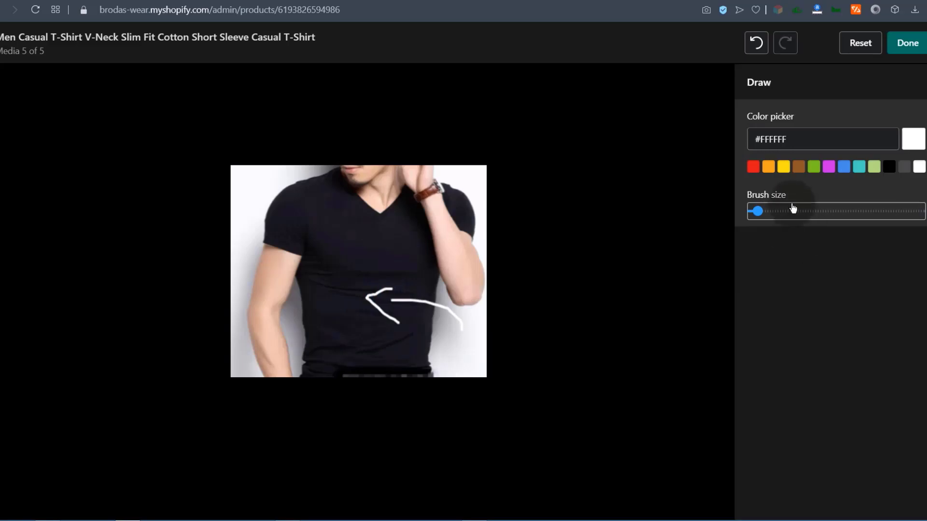
left_click(859, 49)
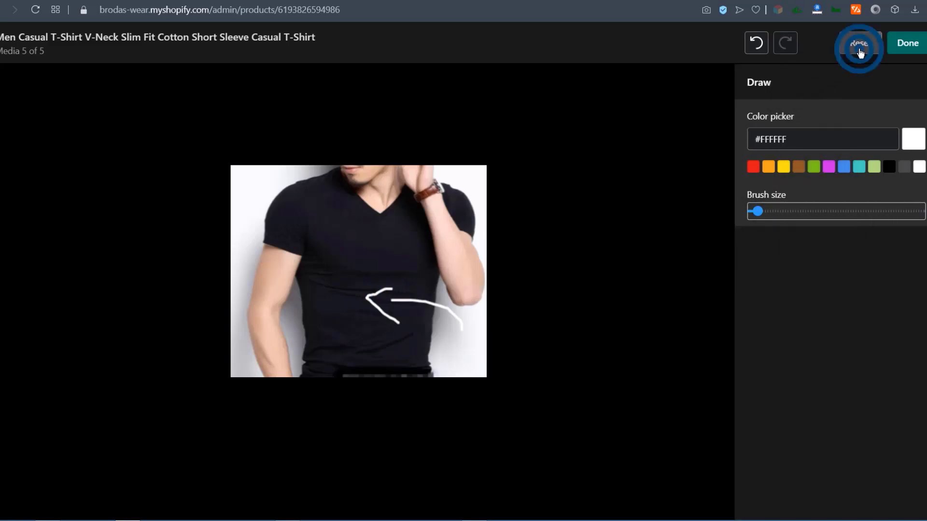
left_click(908, 44)
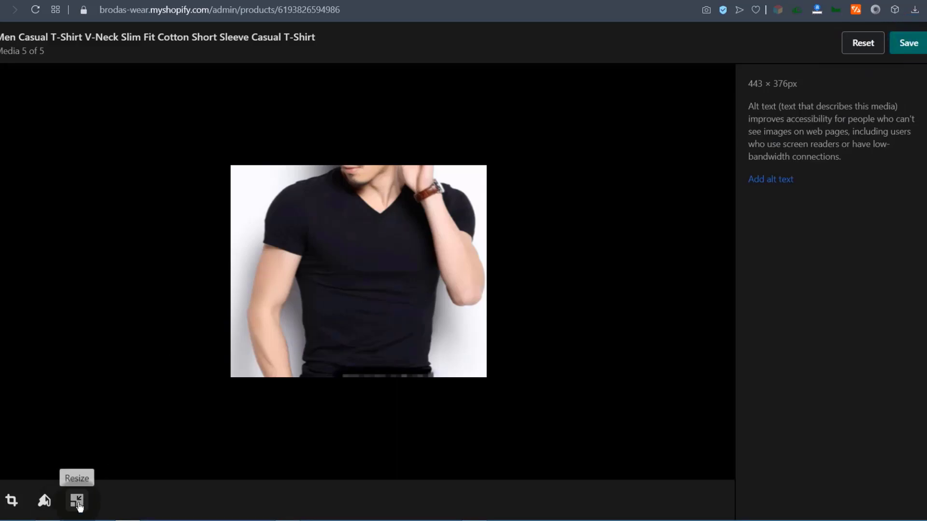
Check the photo's width of 407 and confirm the 407 × 337 px size.
left_click(78, 502)
left_click(788, 151)
left_click_drag(795, 140, 754, 141)
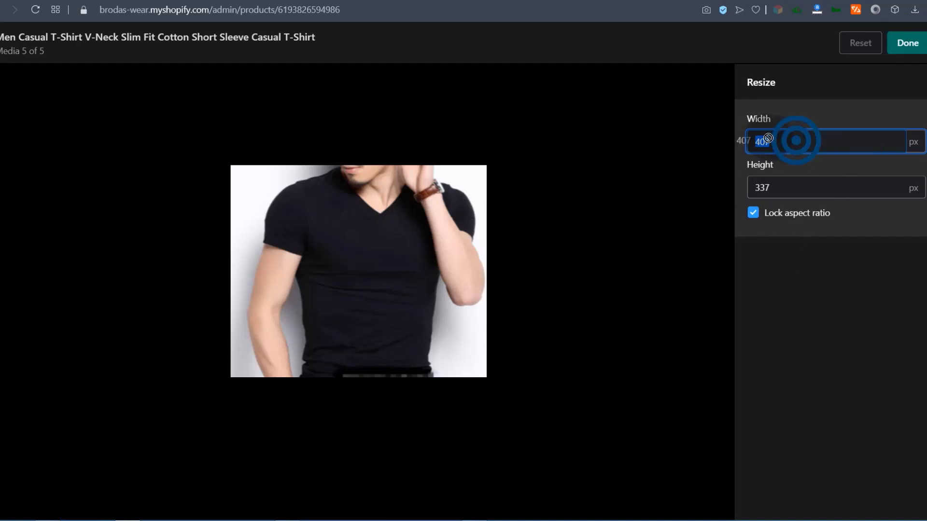
left_click(913, 42)
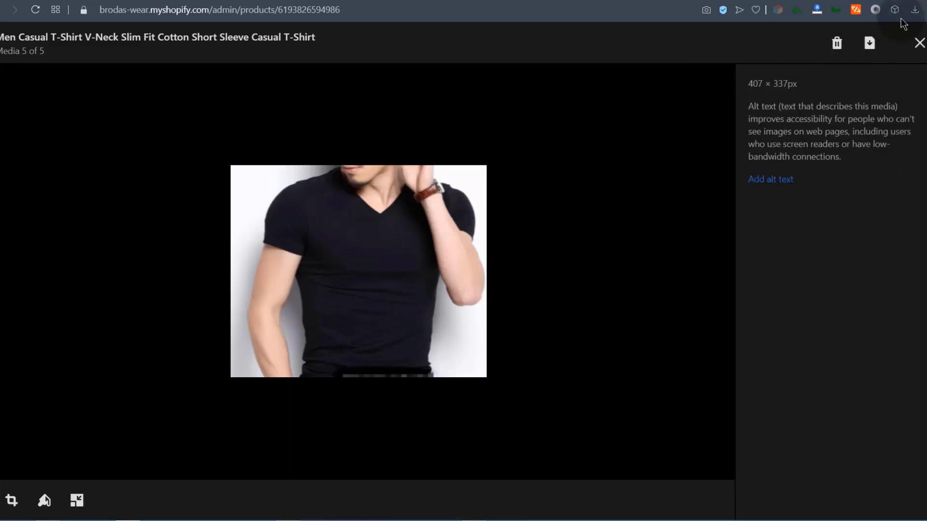
Return to the product and select all 15 t-shirt variants.
left_click(920, 43)
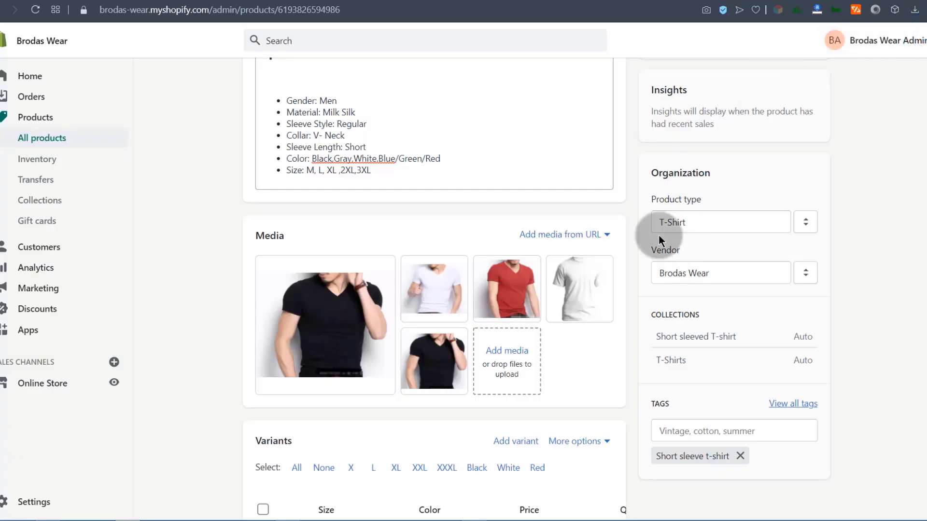
scroll(487, 247, "down", 8)
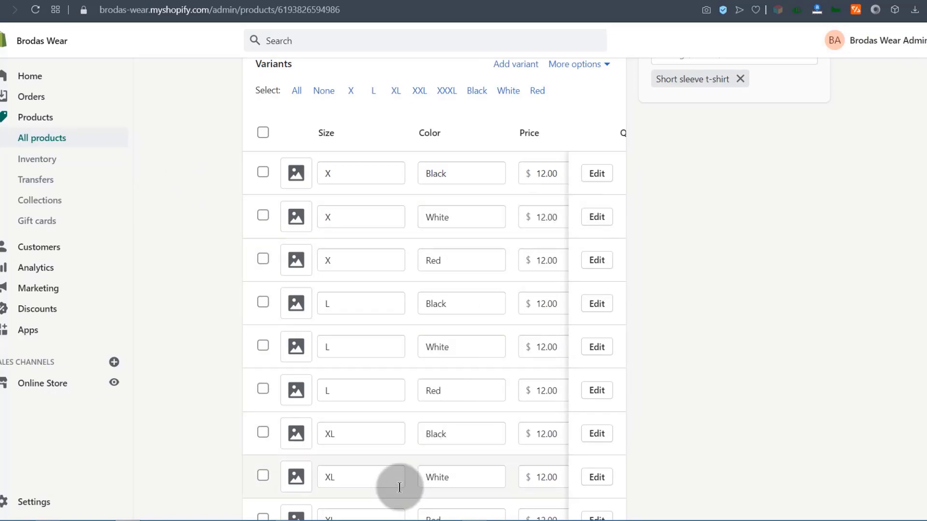
scroll(535, 401, "down", 2)
scroll(536, 410, "down", 5)
left_click_drag(403, 426, 555, 425)
scroll(403, 228, "up", 12)
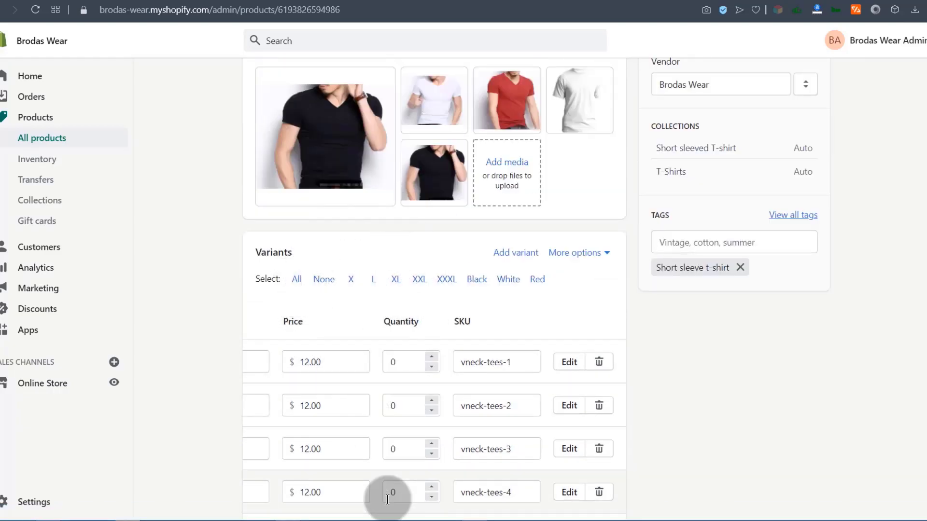
left_click(297, 280)
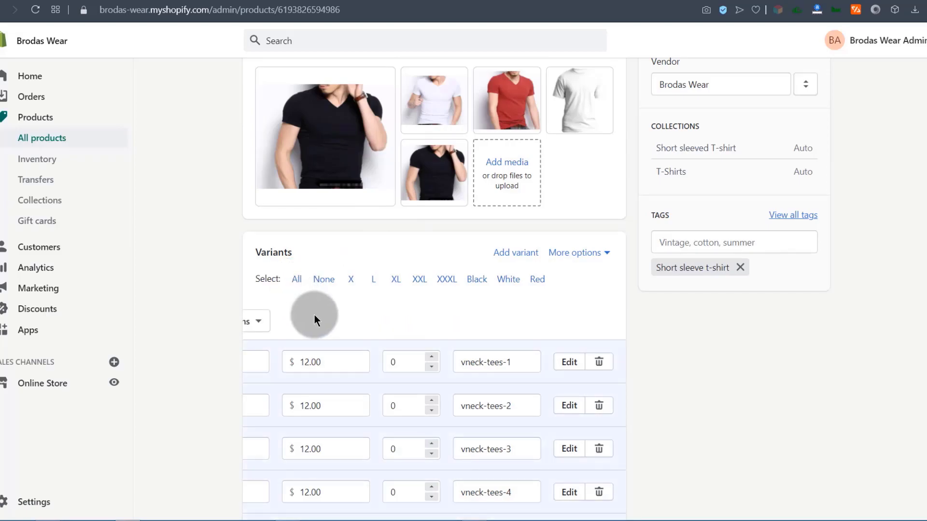
scroll(841, 371, "down", 10)
scroll(564, 448, "down", 1)
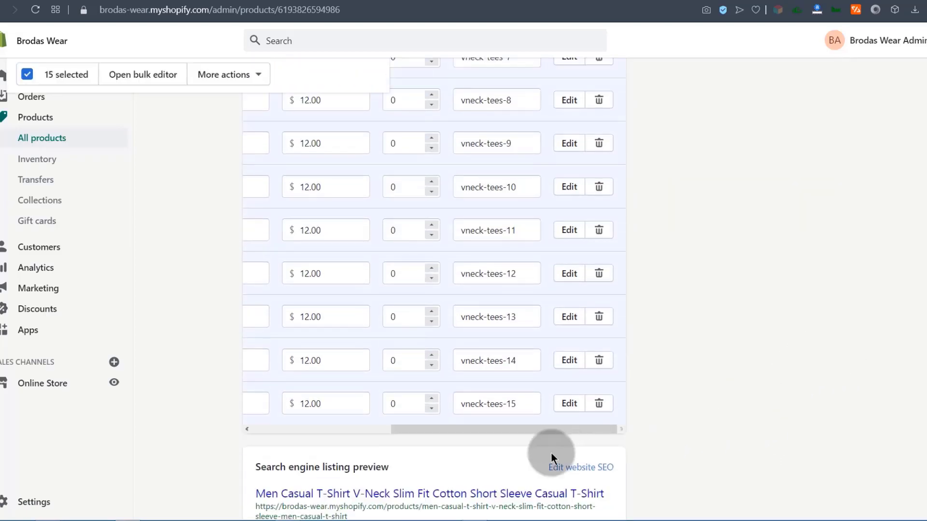
left_click_drag(490, 429, 259, 434)
scroll(207, 360, "up", 13)
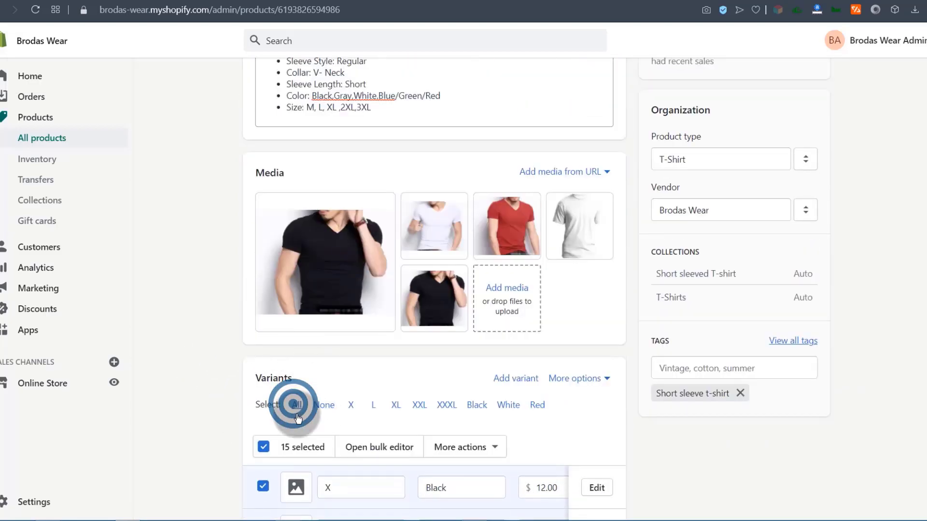
Set the stock quantity to 10 for all selected variants.
left_click(500, 448)
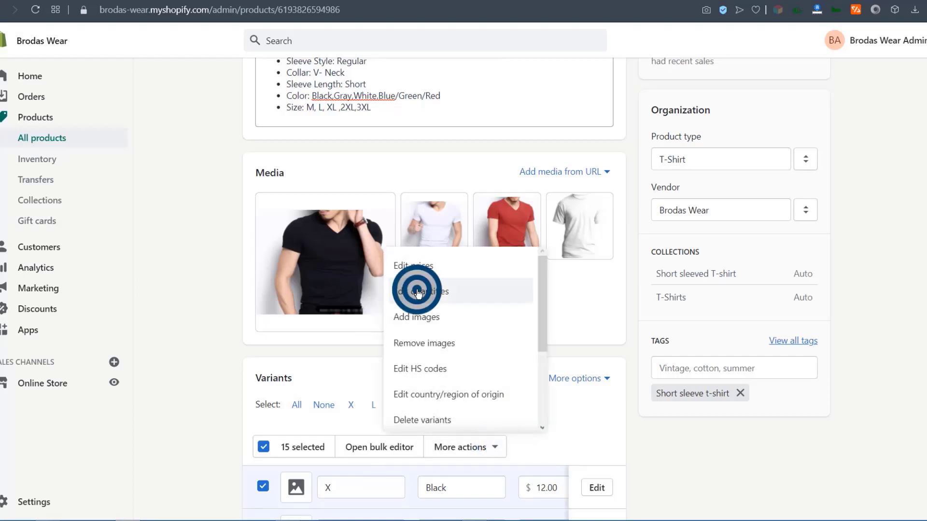
left_click(418, 292)
left_click(293, 127)
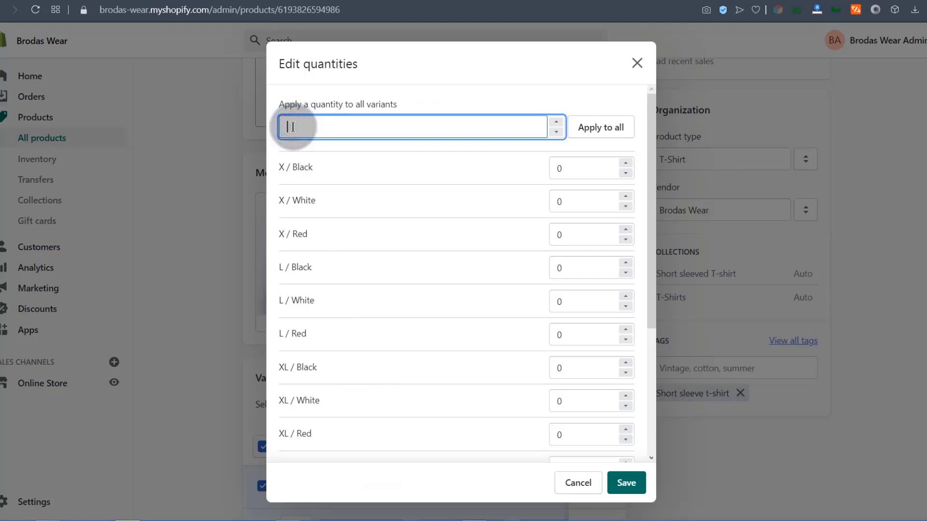
type("10")
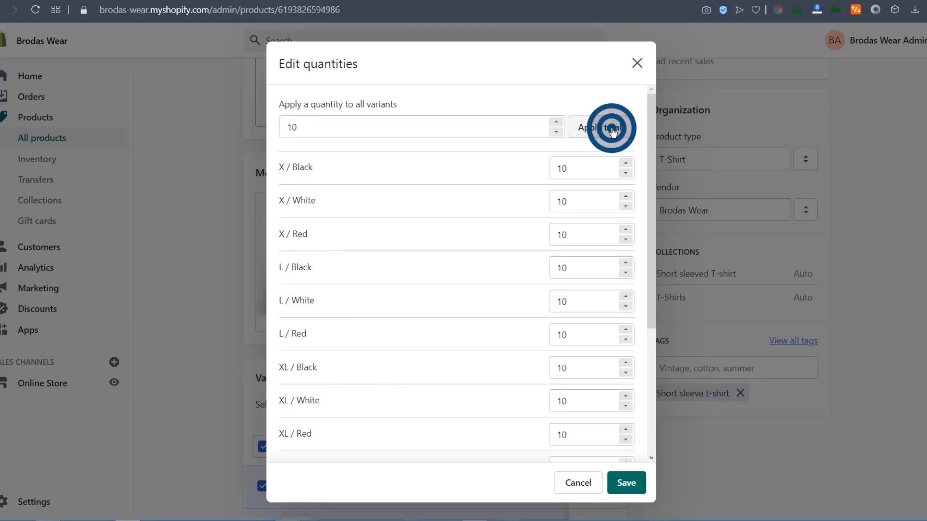
scroll(585, 261, "down", 4)
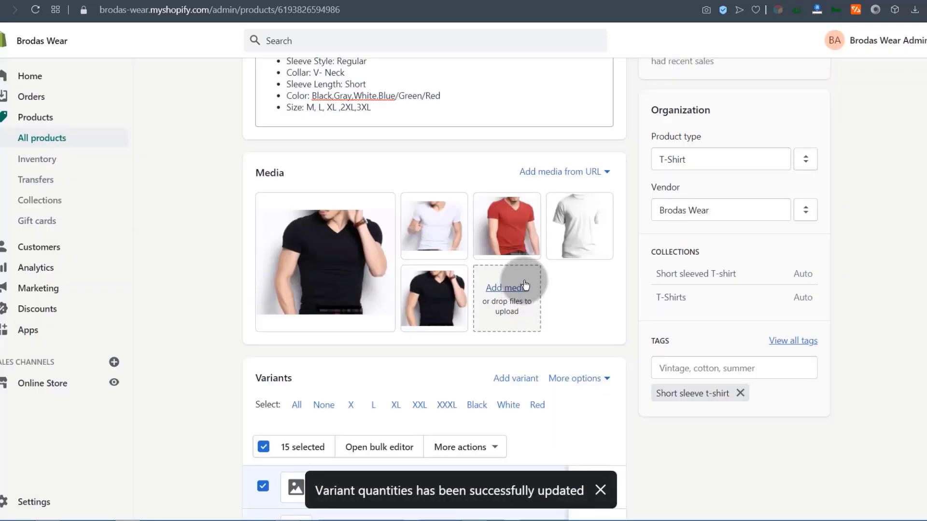
scroll(413, 339, "down", 8)
scroll(279, 224, "up", 3)
Assign the cropped black t-shirt photo to X / Black and all other Black variants.
left_click(294, 236)
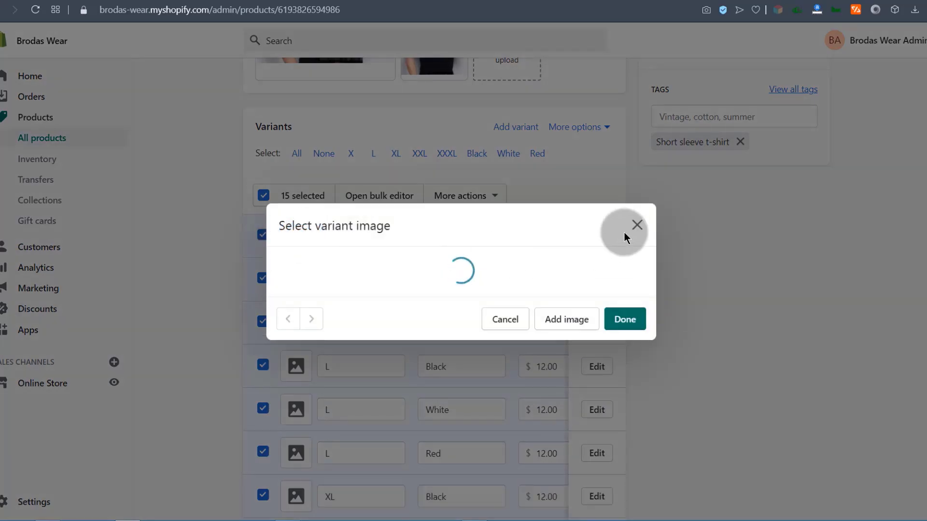
left_click(637, 225)
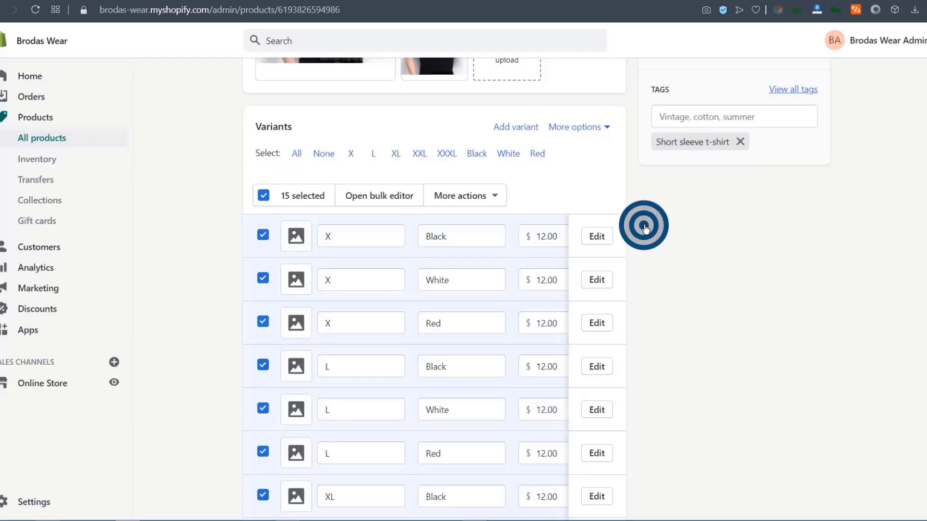
left_click(296, 236)
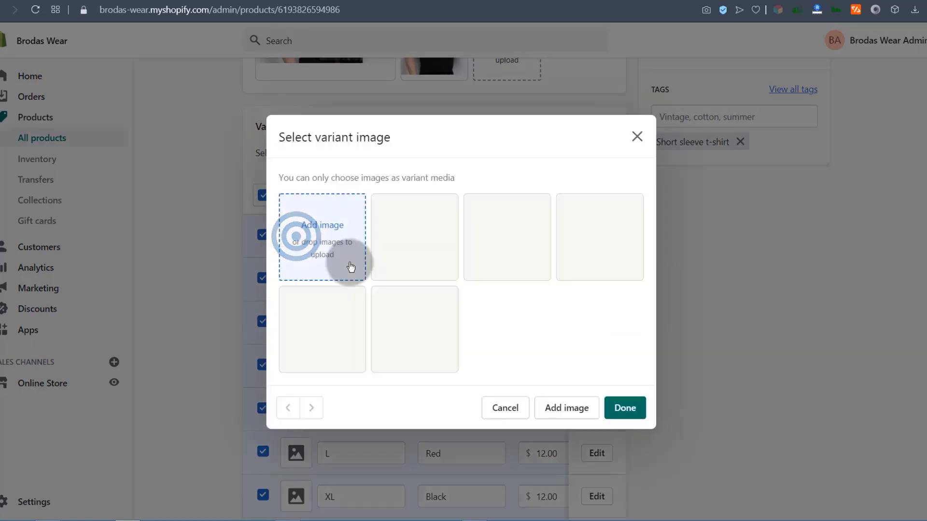
left_click(419, 272)
left_click(420, 311)
left_click(642, 410)
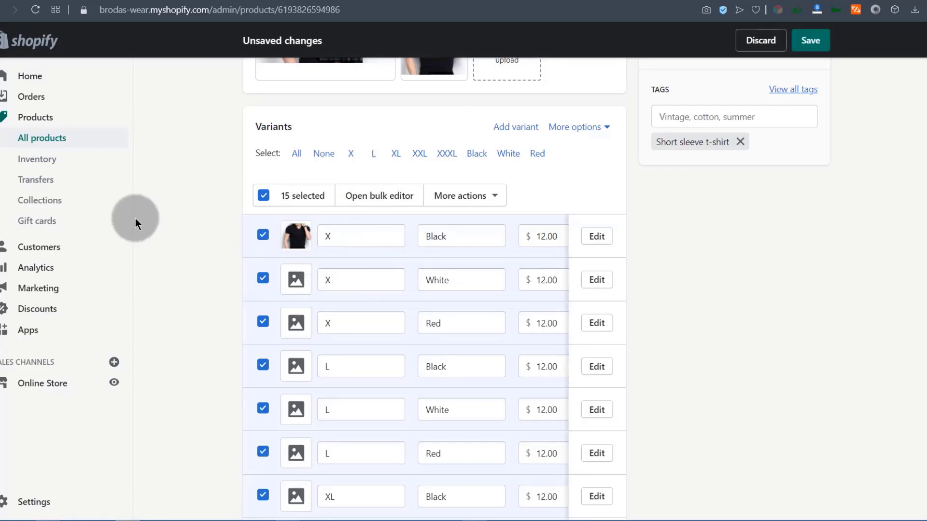
left_click(476, 154)
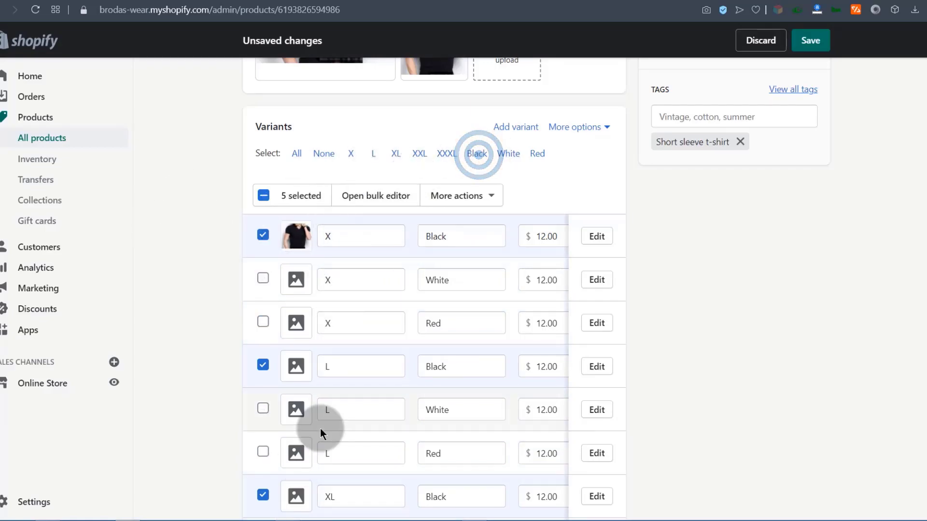
left_click(489, 196)
left_click(407, 282)
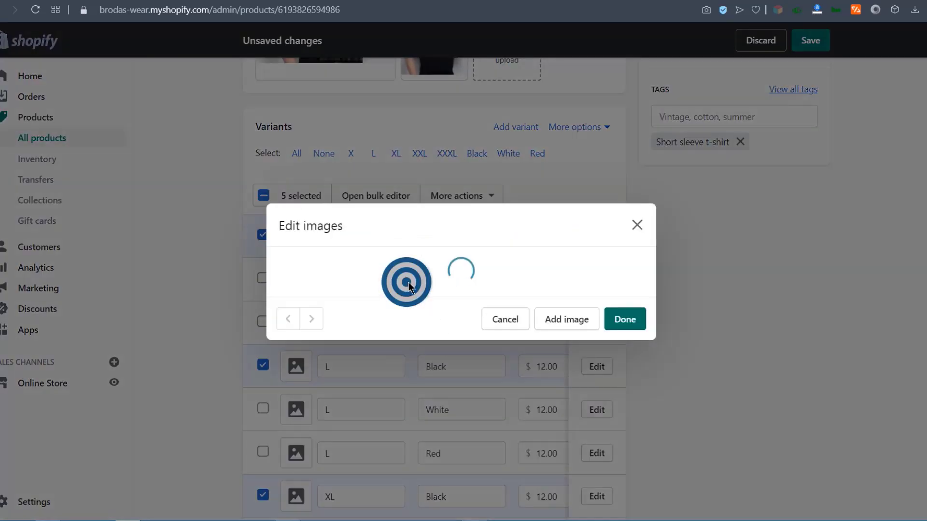
left_click(408, 331)
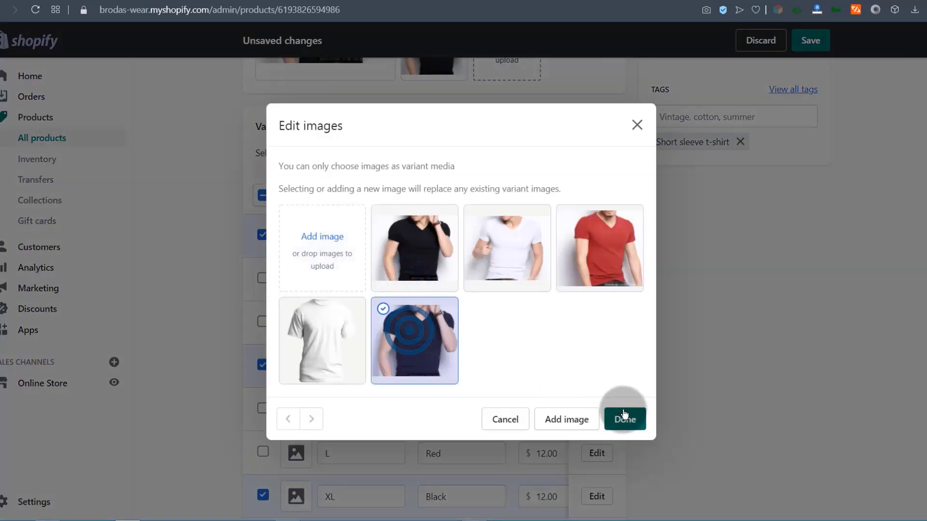
left_click(624, 418)
scroll(292, 420, "down", 1)
scroll(314, 357, "up", 1)
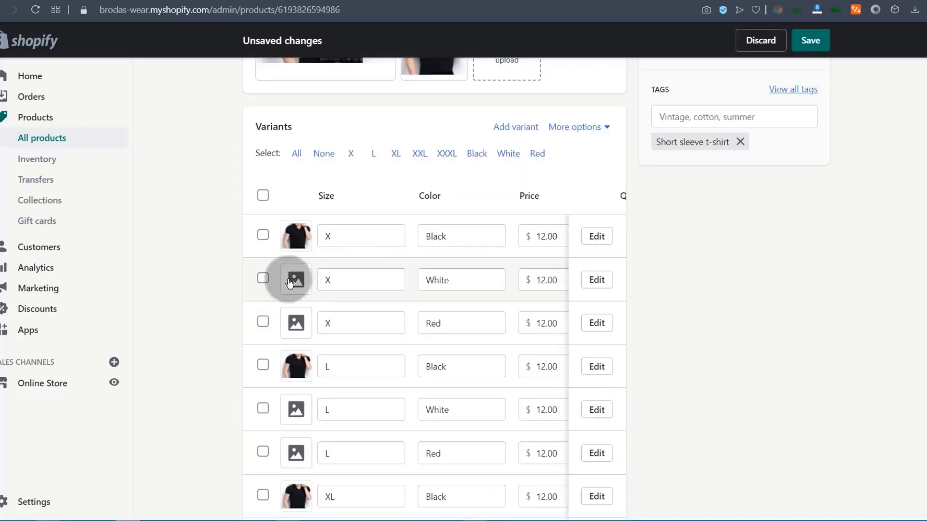
Give all White variants the white t-shirt photo.
left_click(508, 153)
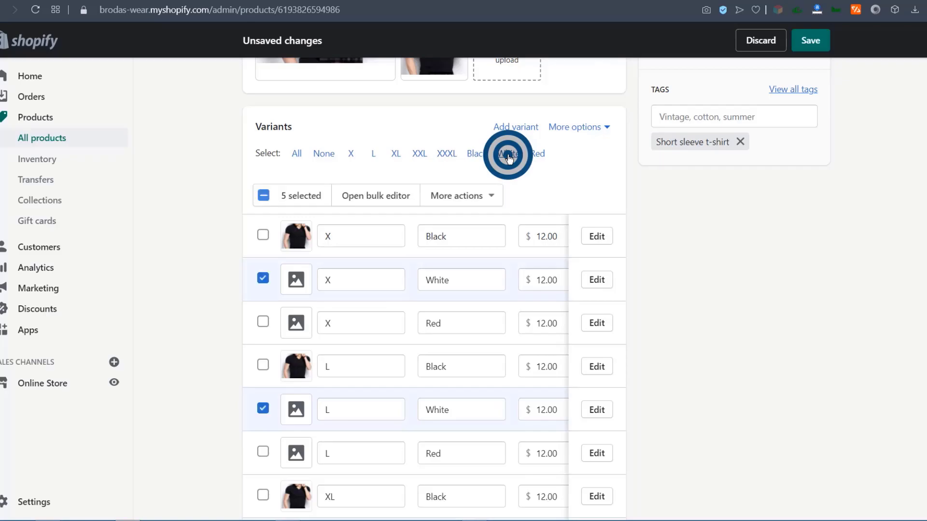
left_click(494, 194)
left_click(392, 276)
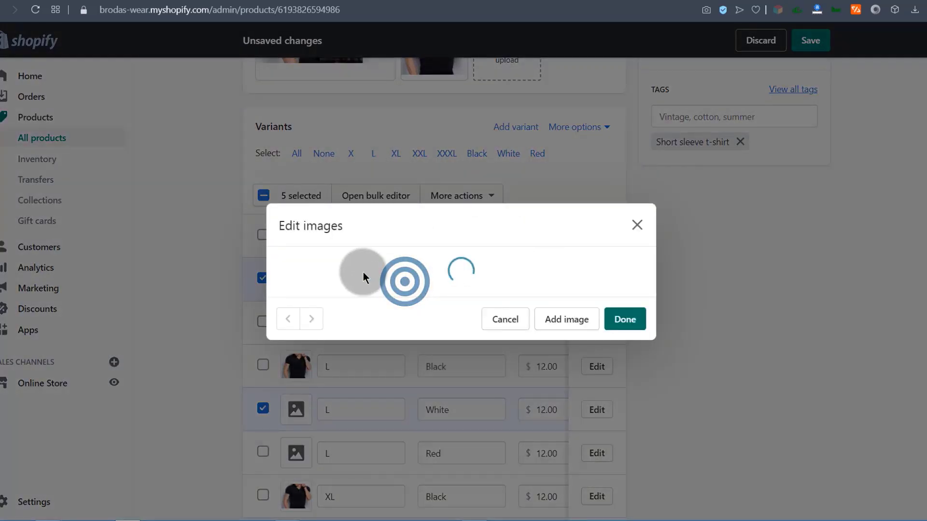
left_click(514, 242)
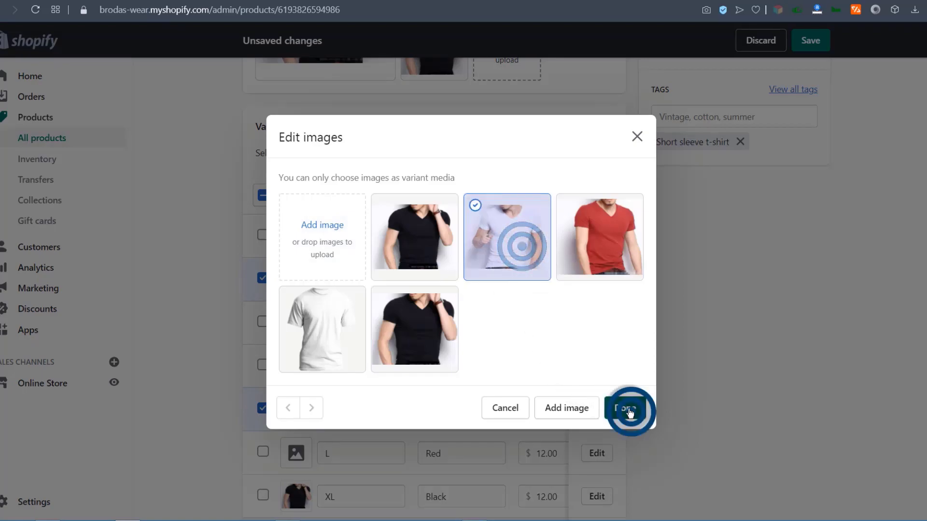
left_click(631, 415)
scroll(384, 326, "down", 3)
scroll(383, 306, "up", 3)
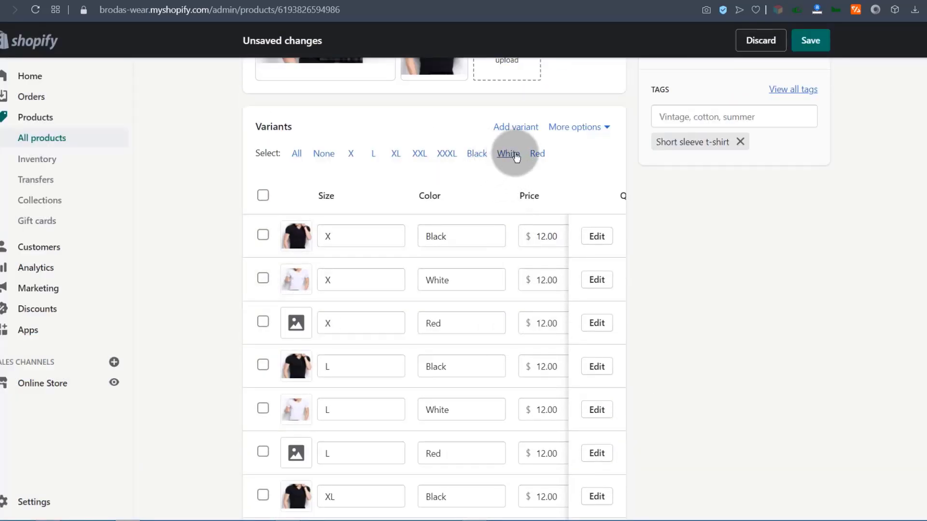
Give all Red variants the red t-shirt photo.
left_click(537, 155)
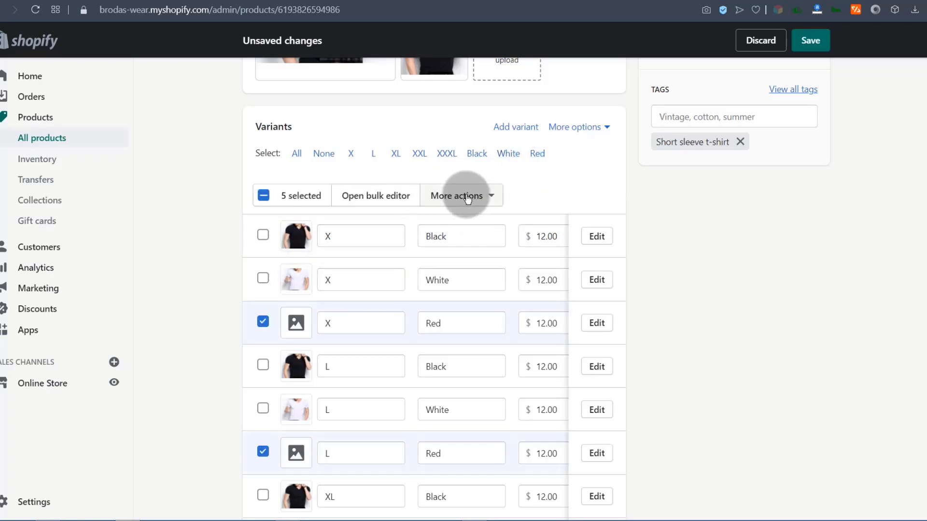
left_click(461, 196)
left_click(413, 277)
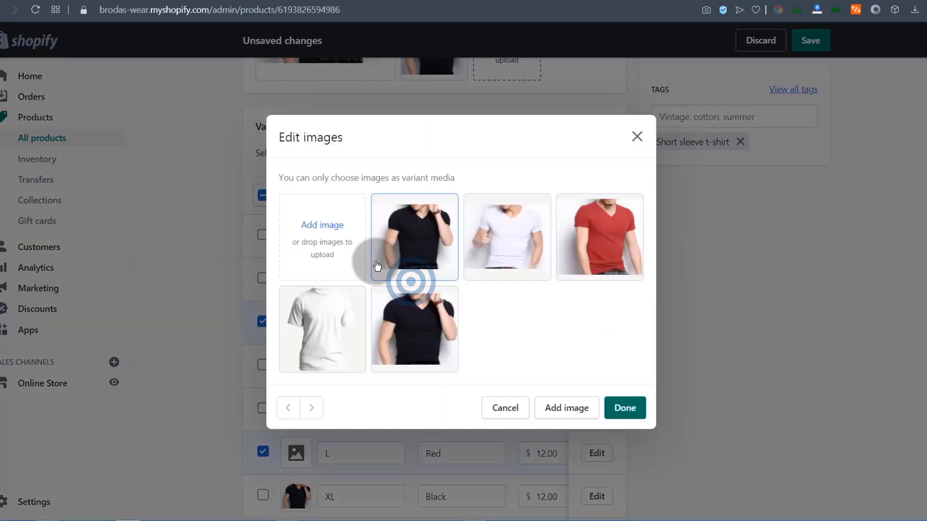
left_click(607, 233)
left_click(618, 408)
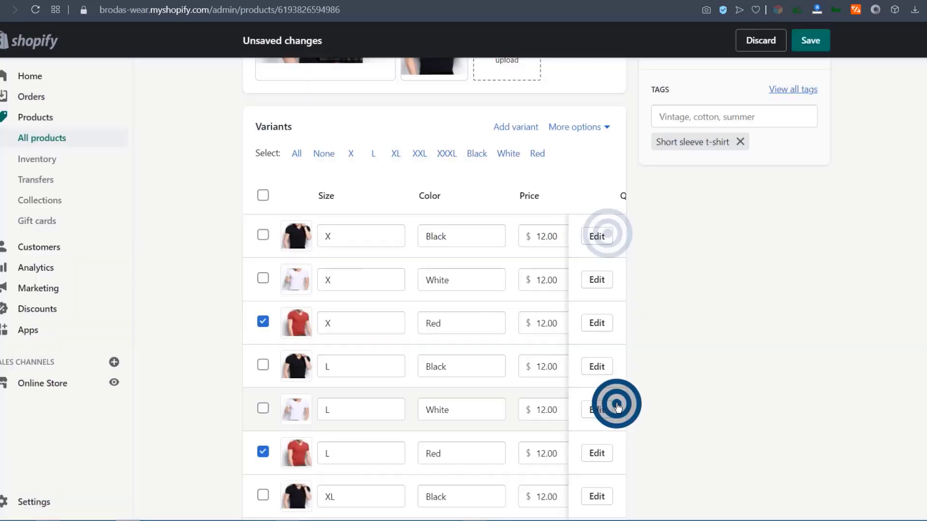
scroll(463, 332, "down", 9)
scroll(462, 331, "up", 10)
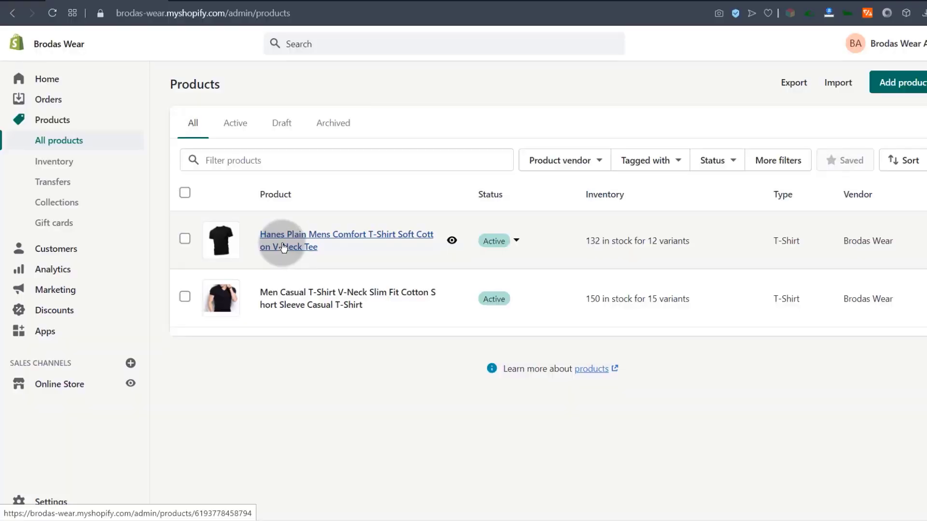
Duplicate Men Casual T-Shirt without the 'Copy of' prefix, copying inventory and setting it active.
left_click(286, 298)
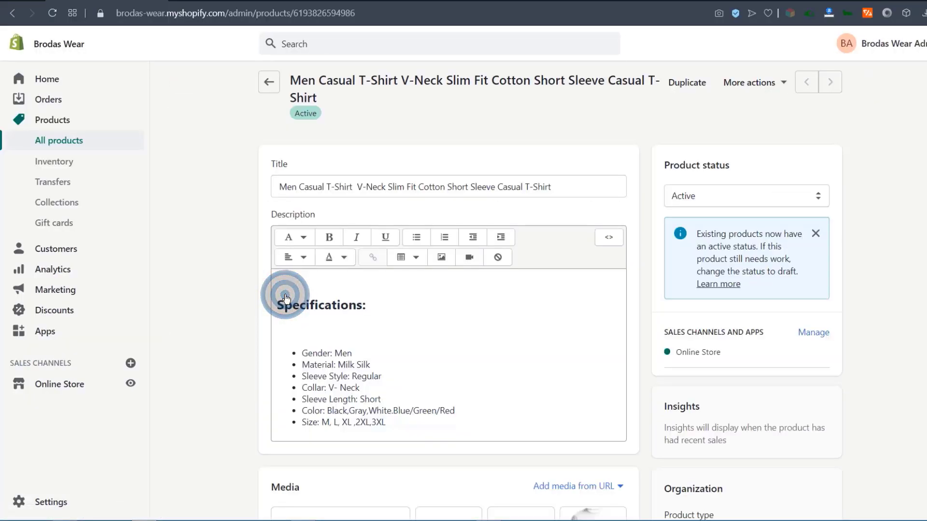
left_click(683, 89)
left_click_drag(299, 156, 337, 153)
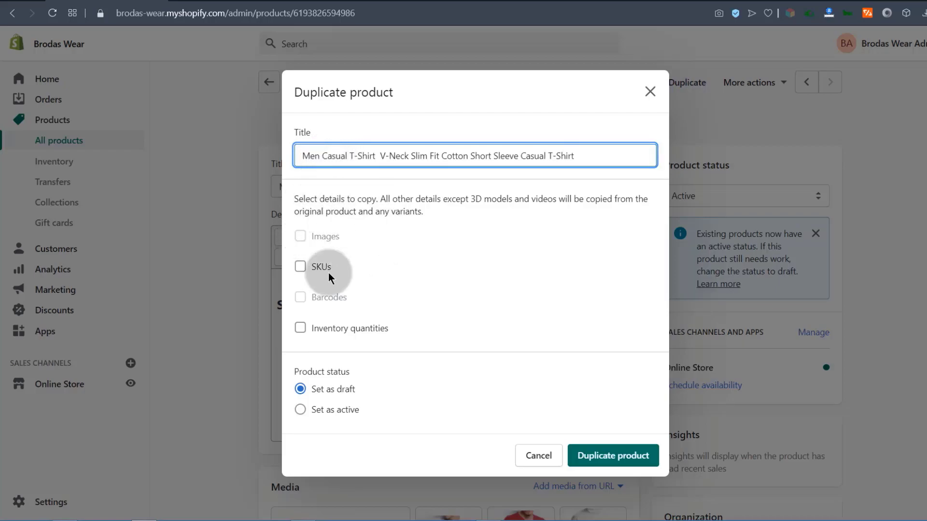
left_click(301, 330)
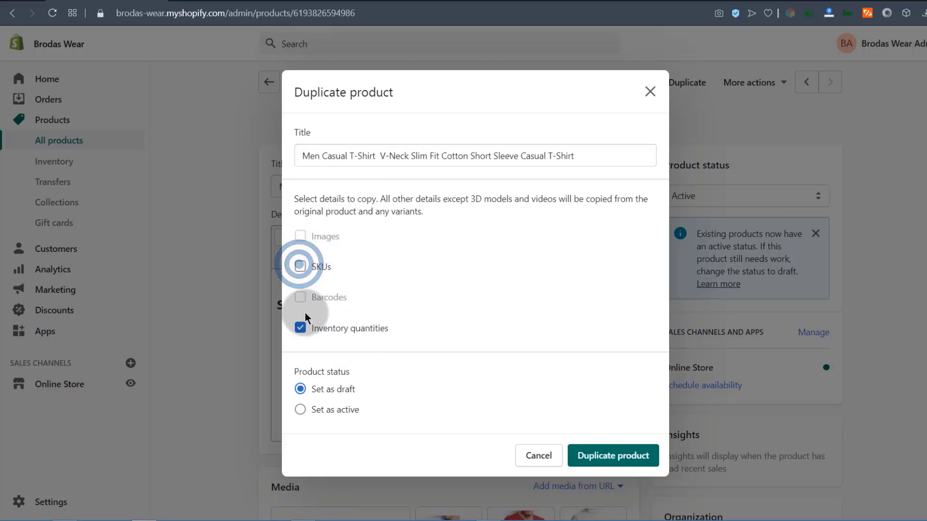
left_click(318, 414)
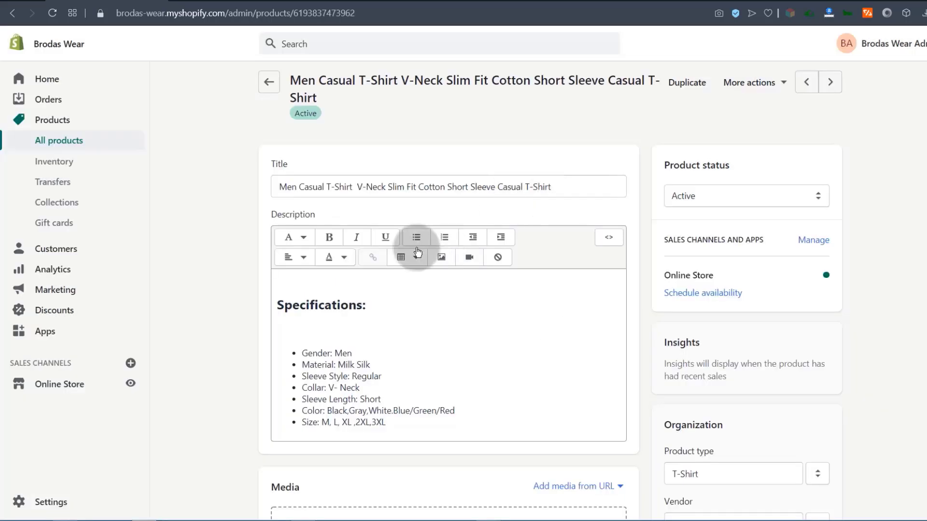
left_click(236, 2)
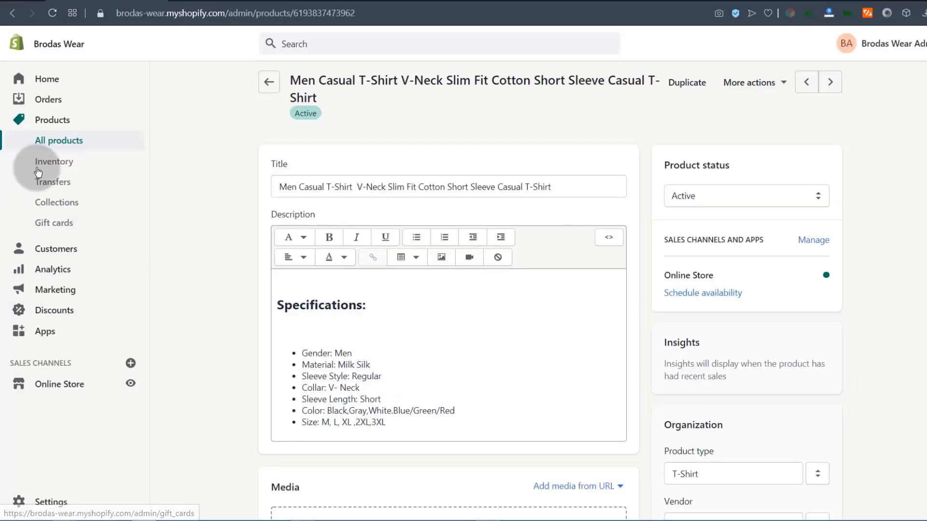
Open the newly duplicated t-shirt product from All products.
left_click(49, 143)
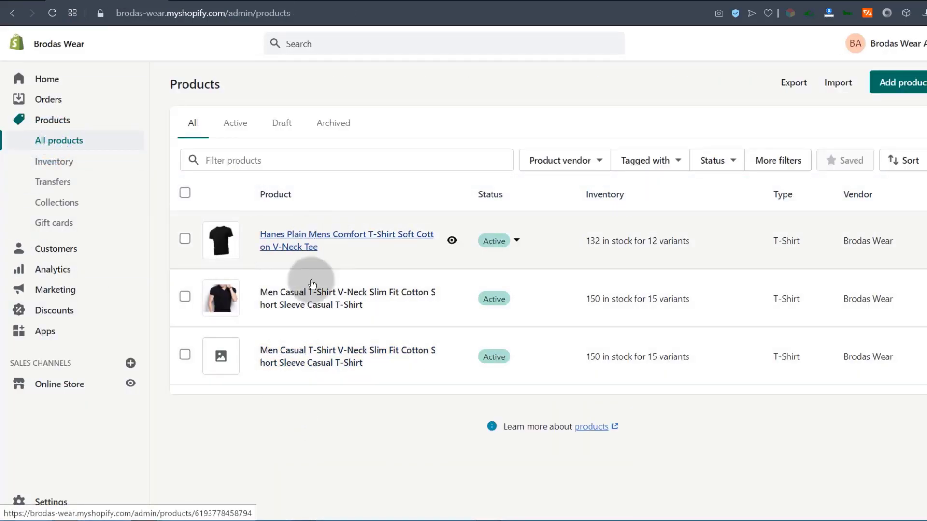
left_click(294, 357)
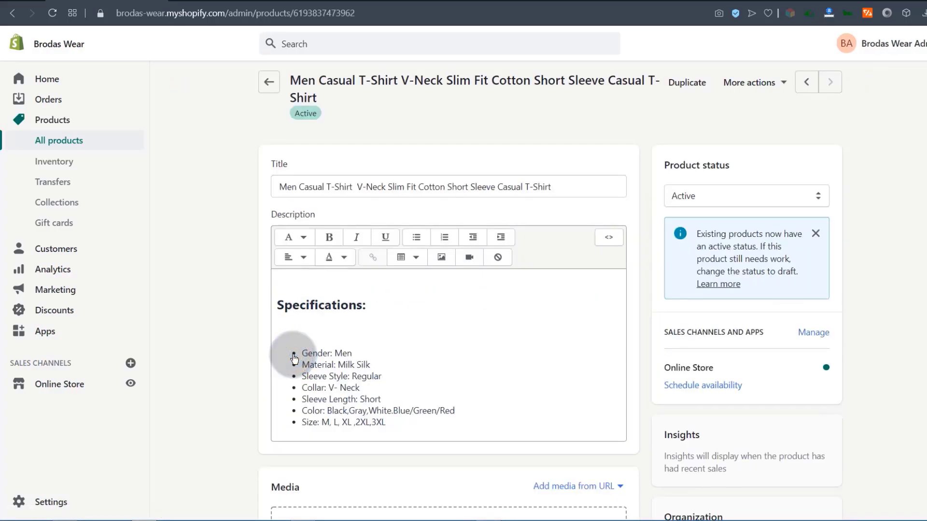
scroll(375, 386, "down", 5)
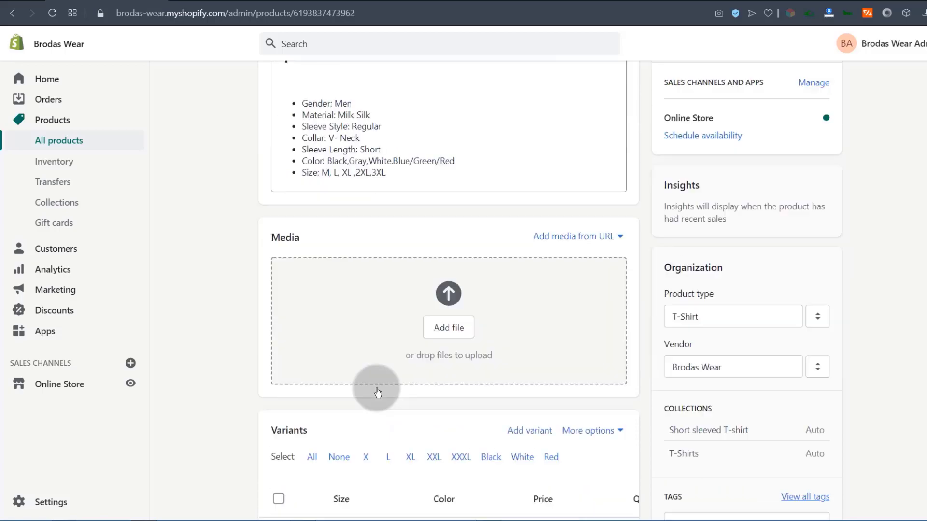
Upload the red, black and white t-shirt photos to the product's media.
left_click(440, 265)
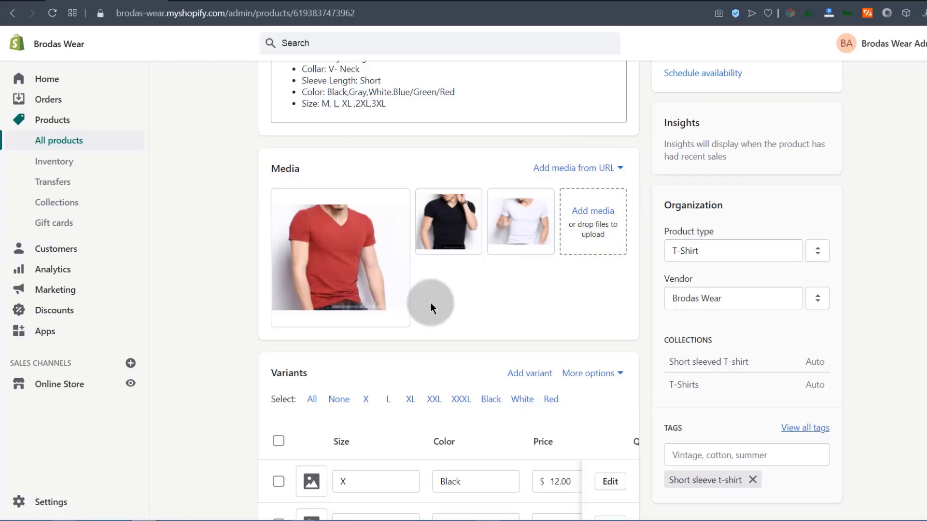
scroll(285, 318, "down", 2)
scroll(278, 347, "down", 2)
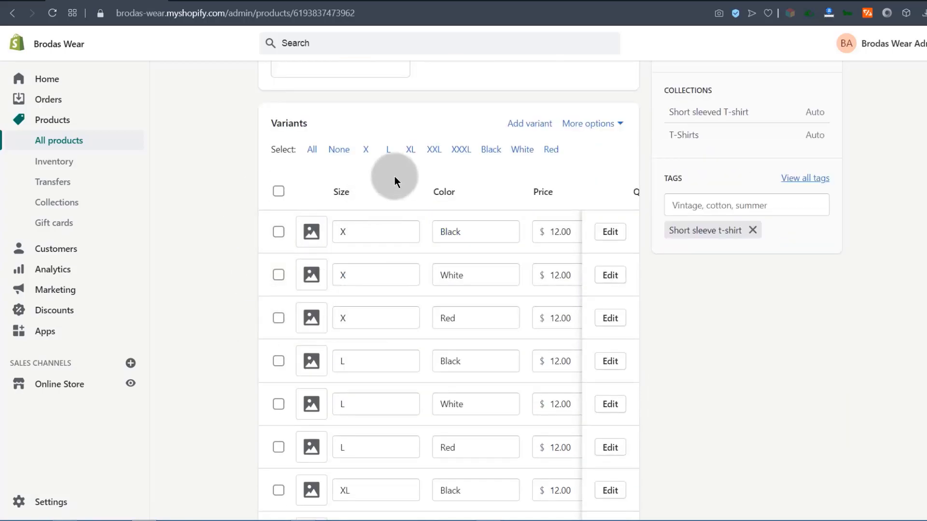
scroll(908, 282, "down", 8)
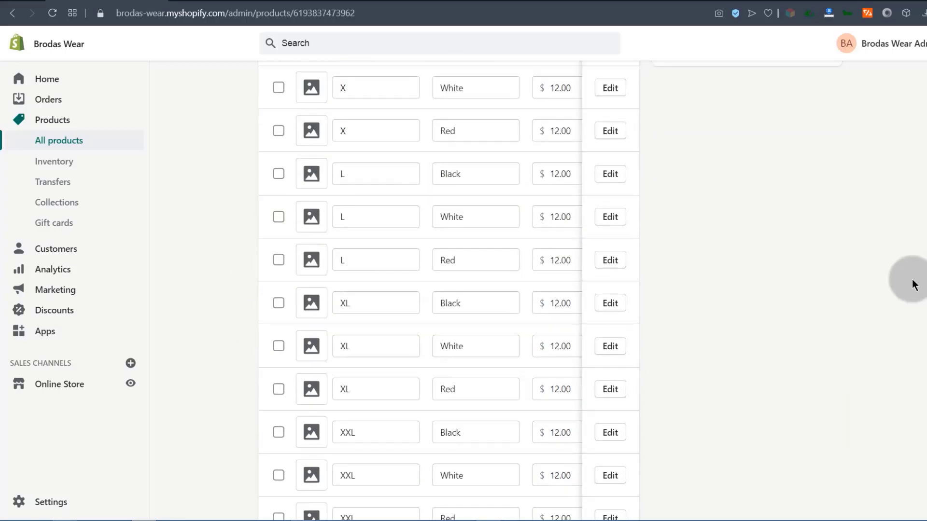
left_click_drag(443, 360, 584, 363)
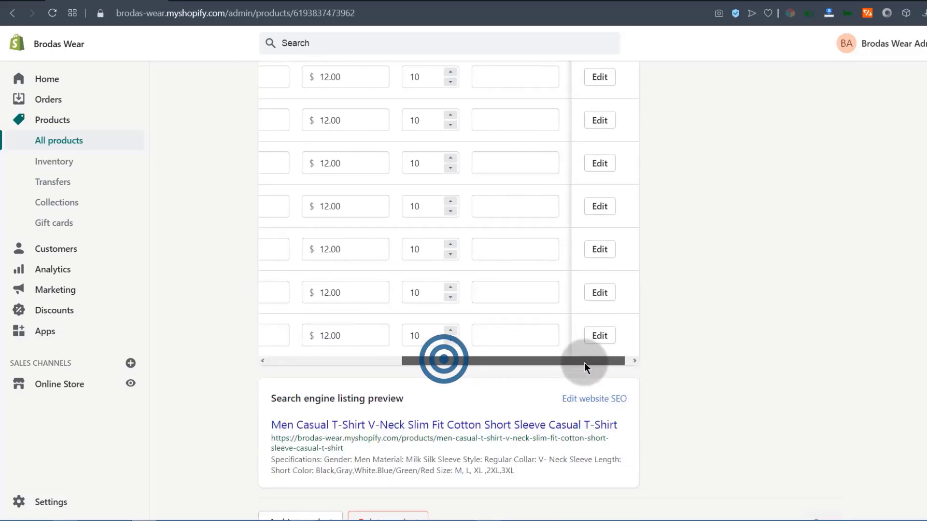
scroll(220, 274, "up", 8)
scroll(222, 266, "down", 10)
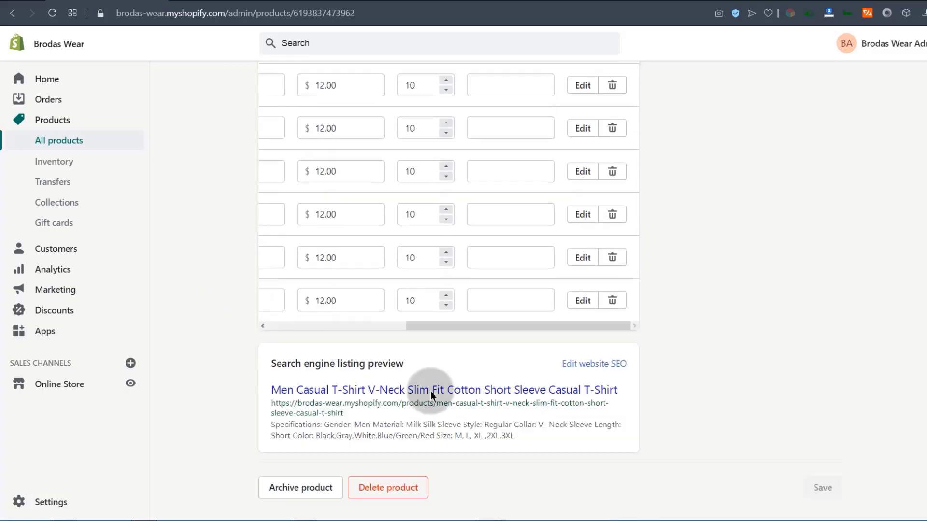
left_click_drag(443, 323, 195, 294)
scroll(231, 288, "up", 9)
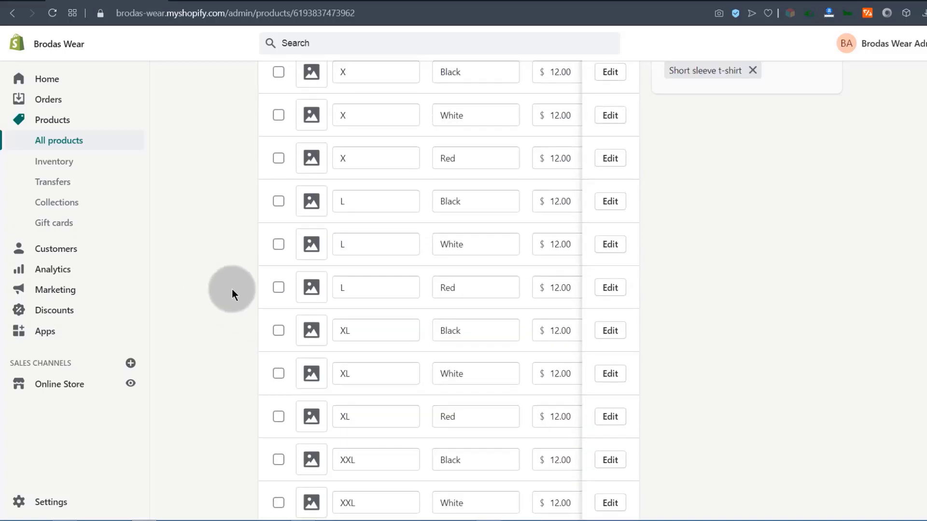
scroll(381, 279, "up", 4)
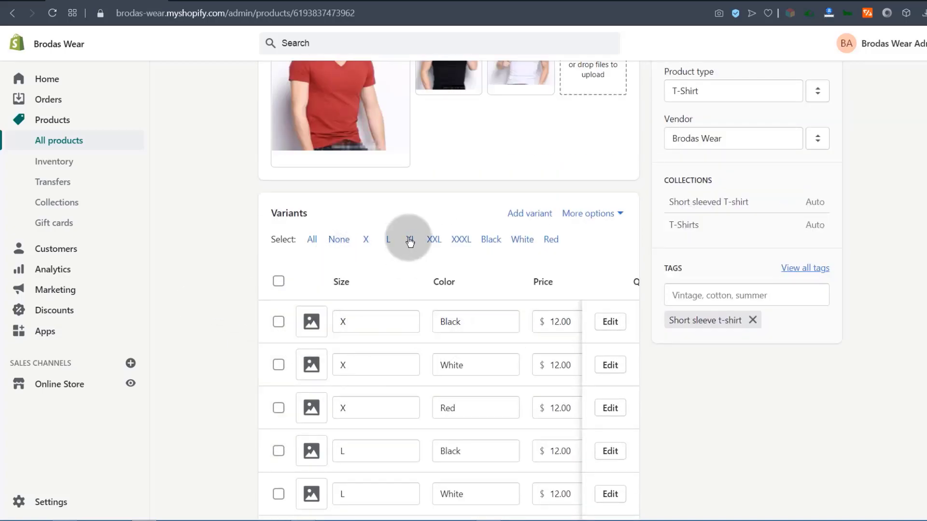
Give the duplicate's Black variants the black t-shirt photo.
left_click(491, 240)
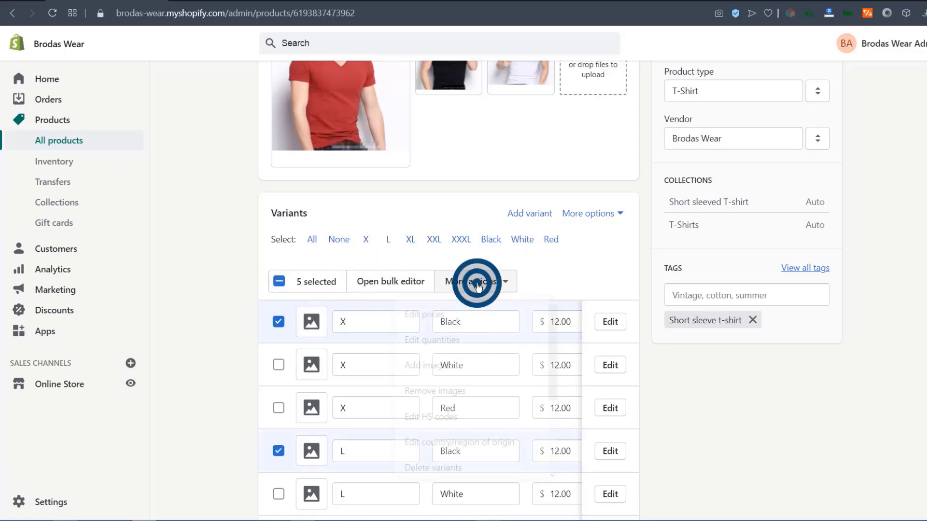
left_click(431, 365)
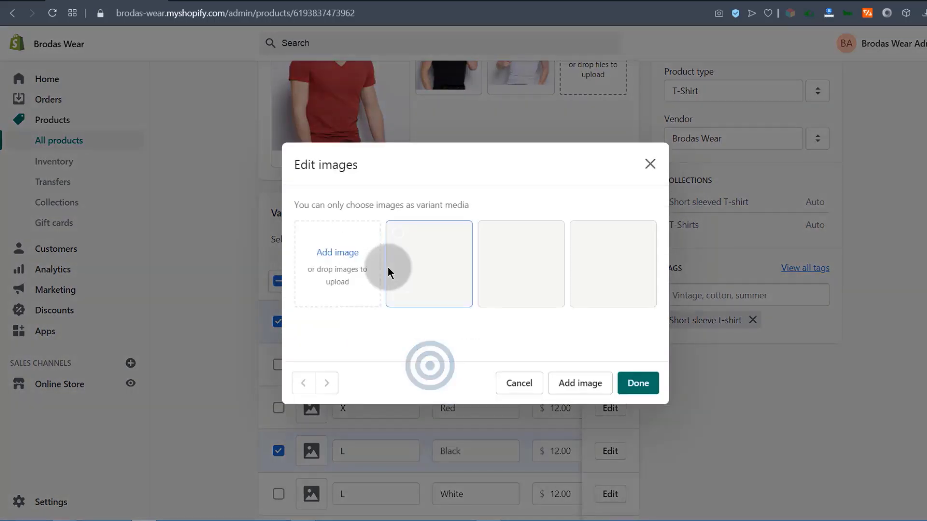
left_click(514, 263)
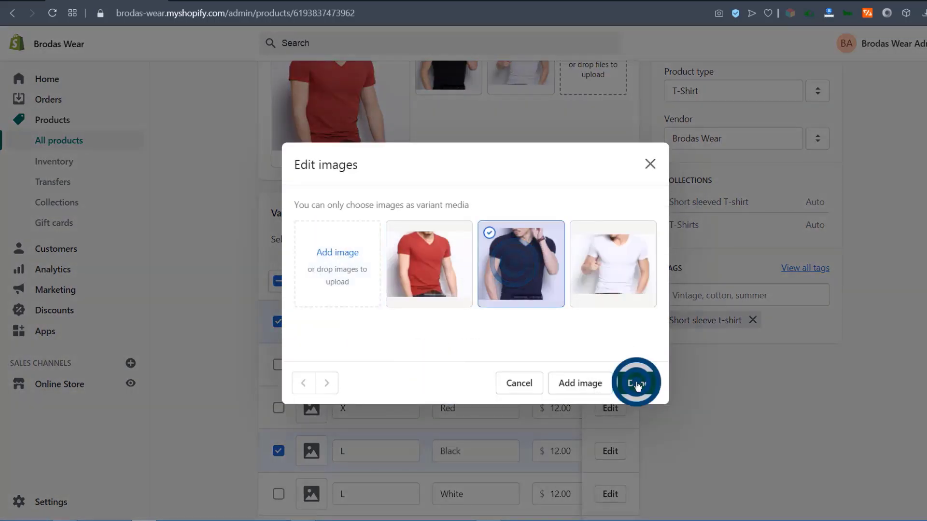
left_click(637, 385)
scroll(401, 372, "down", 1)
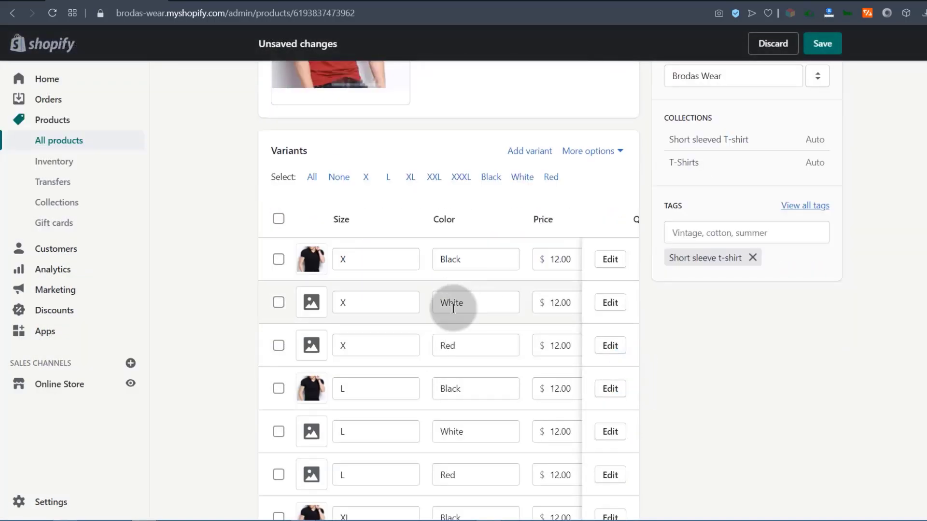
Give the duplicate's White variants the white t-shirt photo.
left_click(522, 178)
left_click(500, 220)
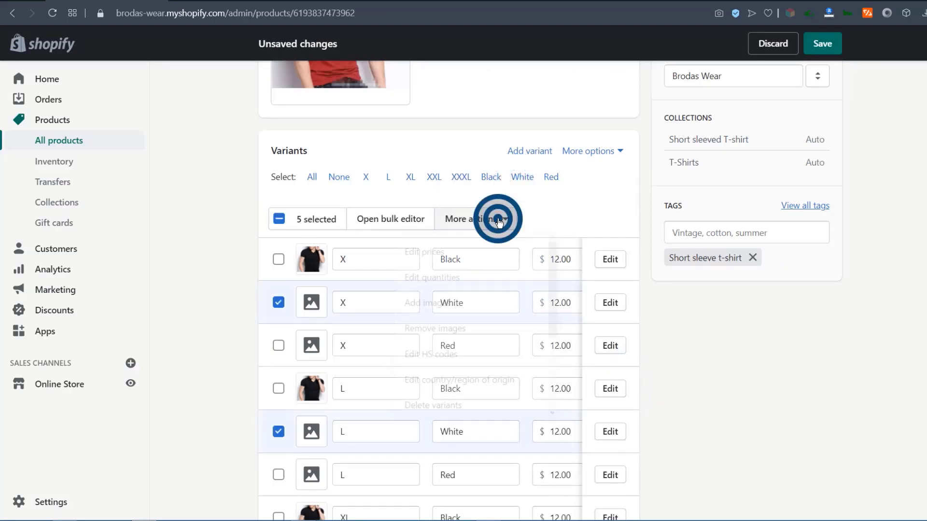
left_click(431, 303)
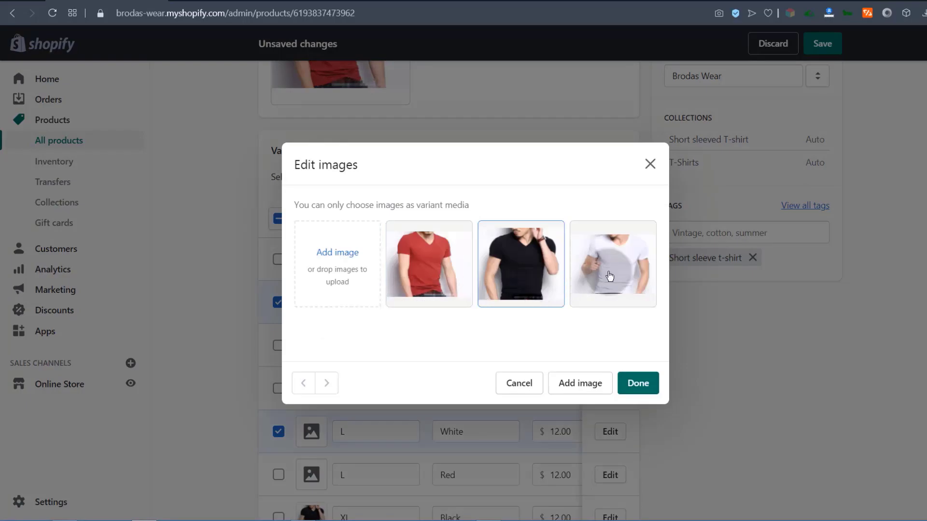
left_click(623, 265)
left_click(641, 384)
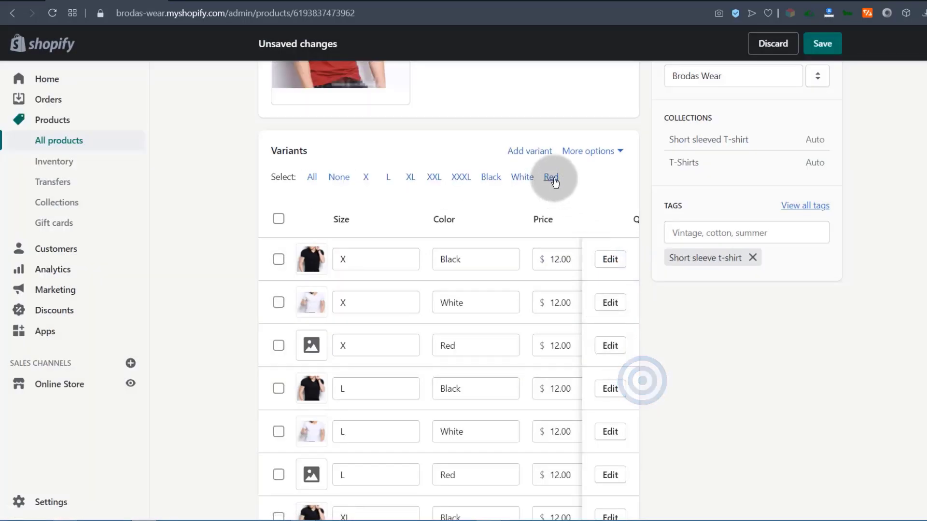
Give the duplicate's Red variants the red t-shirt photo.
left_click(551, 177)
left_click(472, 220)
left_click(425, 304)
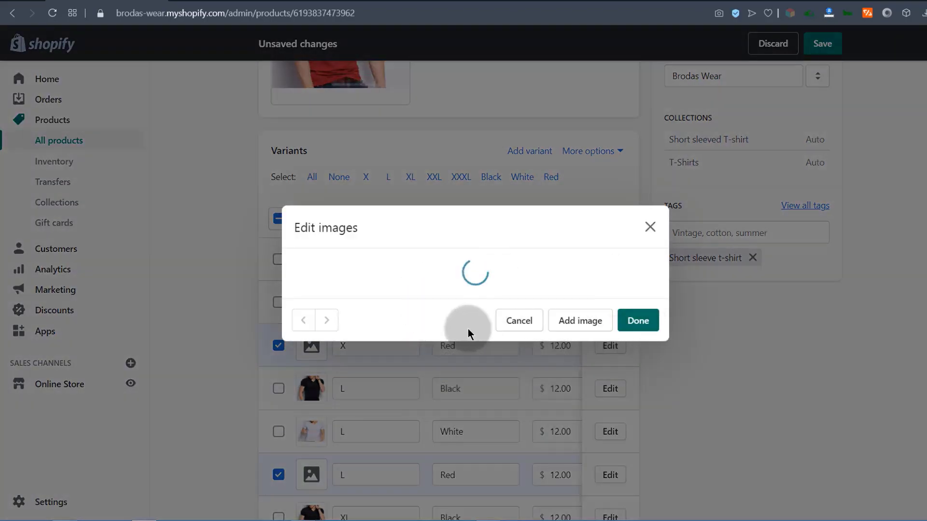
left_click(426, 257)
left_click(639, 384)
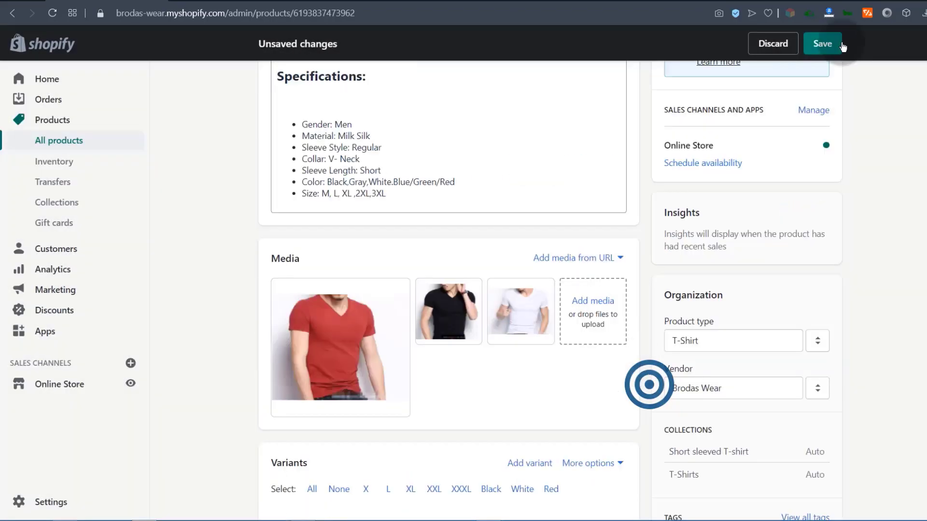
left_click(842, 45)
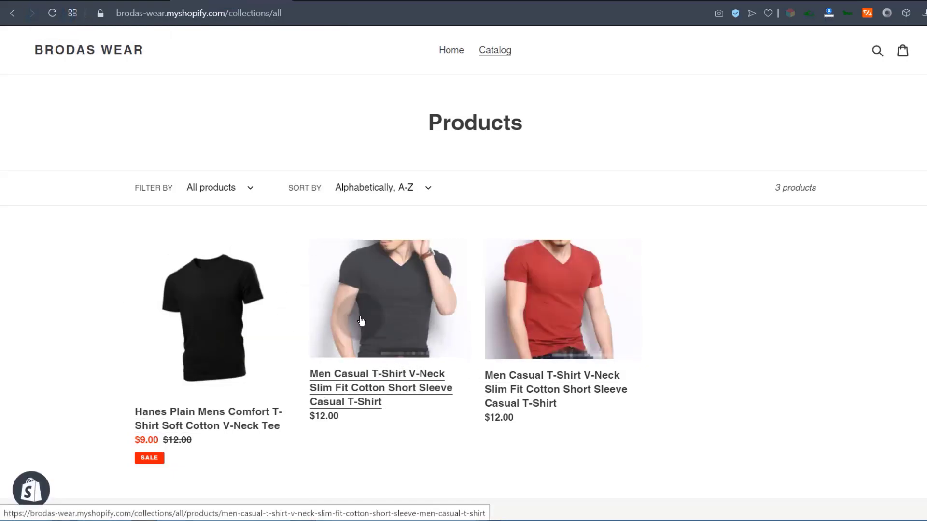
left_click(562, 343)
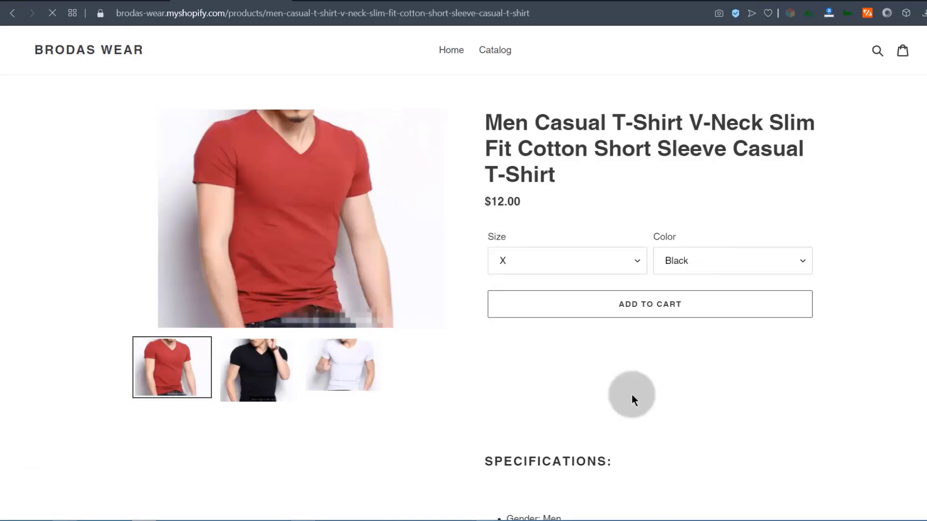
scroll(528, 371, "down", 7)
scroll(526, 364, "up", 7)
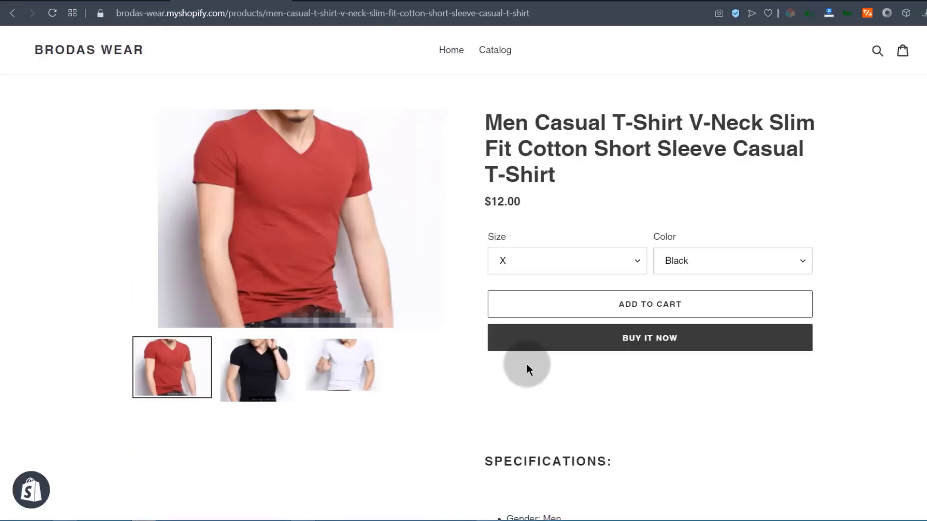
left_click(17, 16)
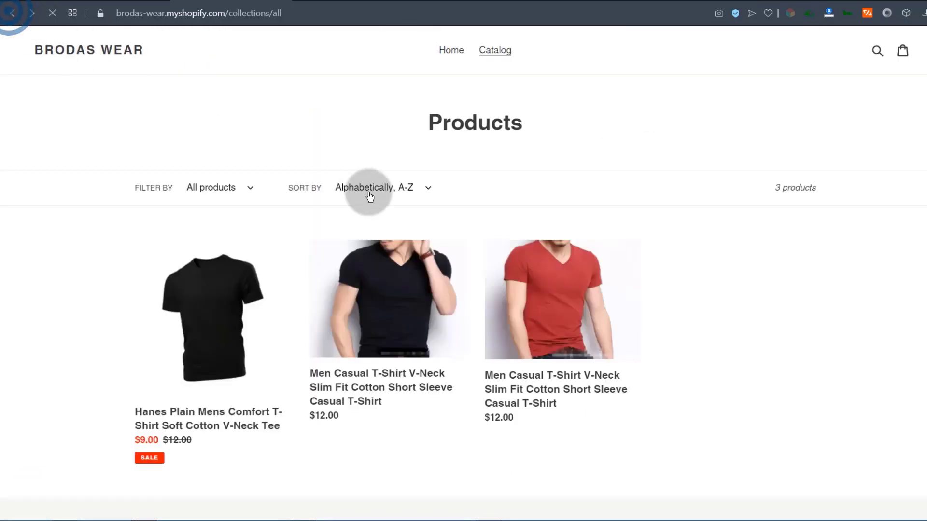
scroll(245, 244, "down", 3)
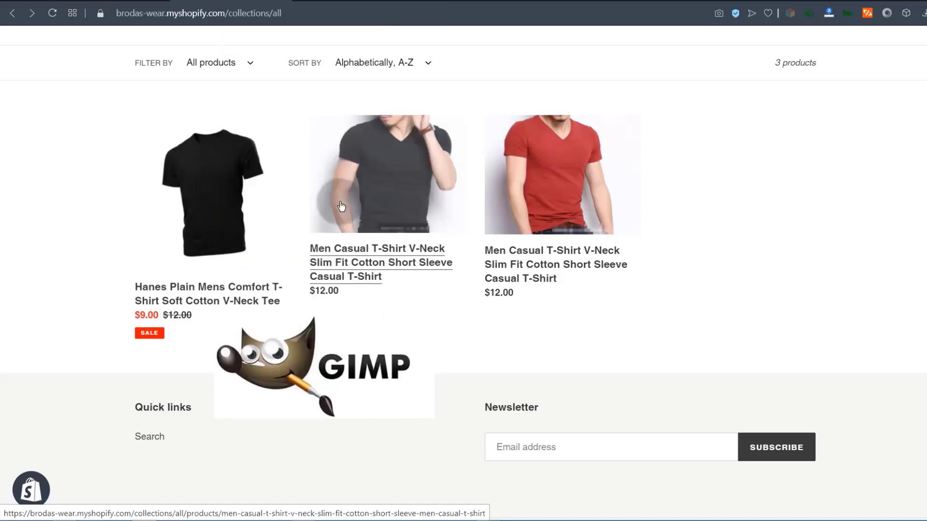
Search Google for 'gimp' and open the official gimp.org site.
left_click(545, 13)
type("gimp")
key("Return")
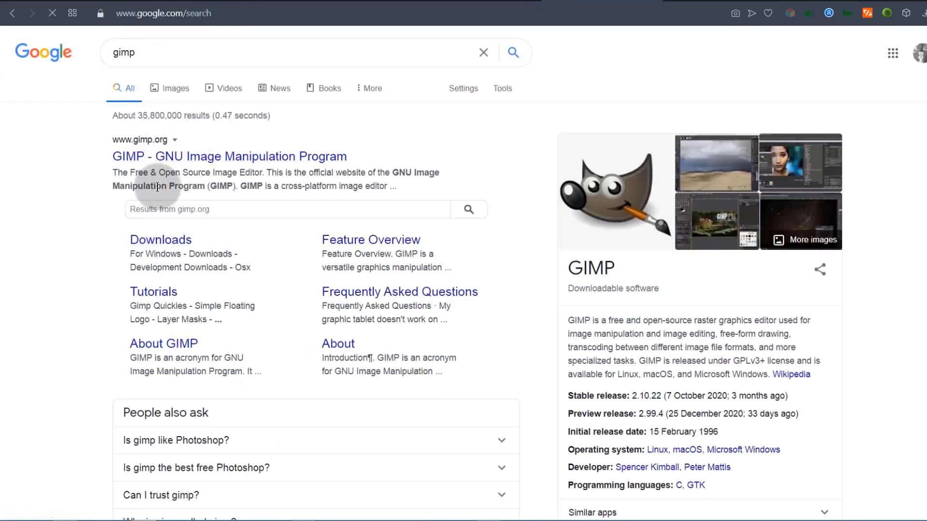
left_click(155, 155)
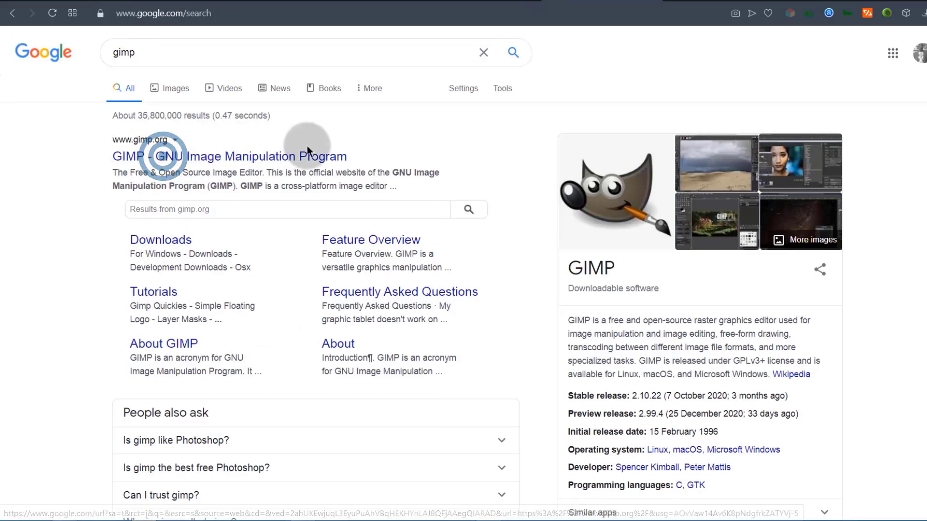
Read the gimp.org intro, including its list of supported operating systems.
scroll(269, 333, "down", 8)
scroll(259, 294, "up", 8)
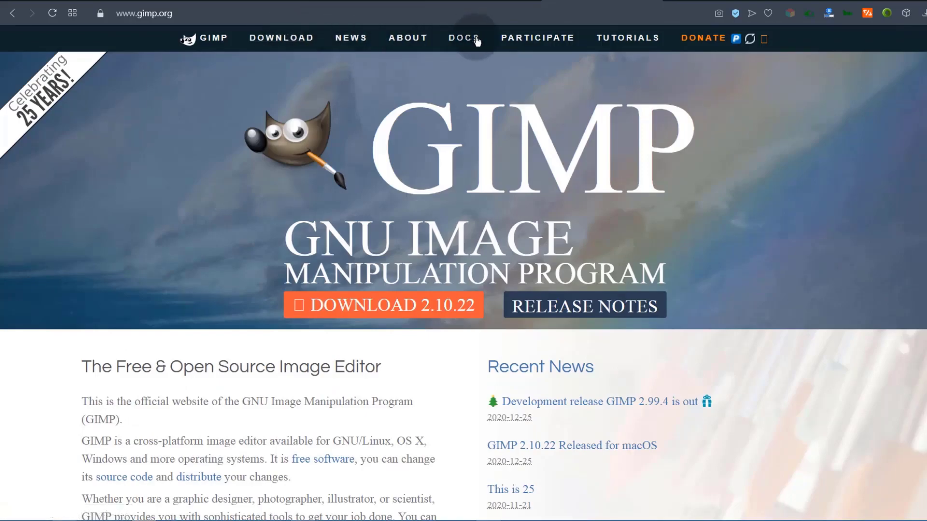
scroll(96, 205, "down", 5)
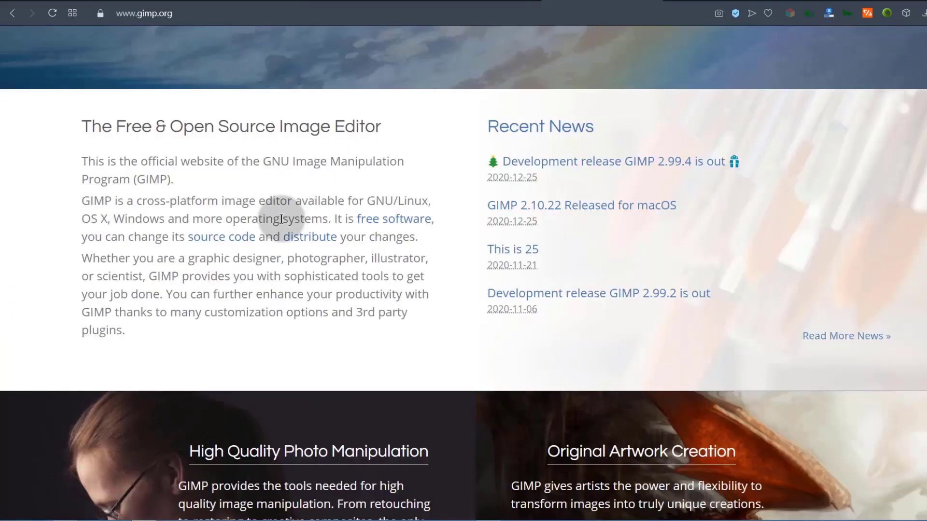
left_click_drag(368, 197, 164, 219)
left_click(141, 303)
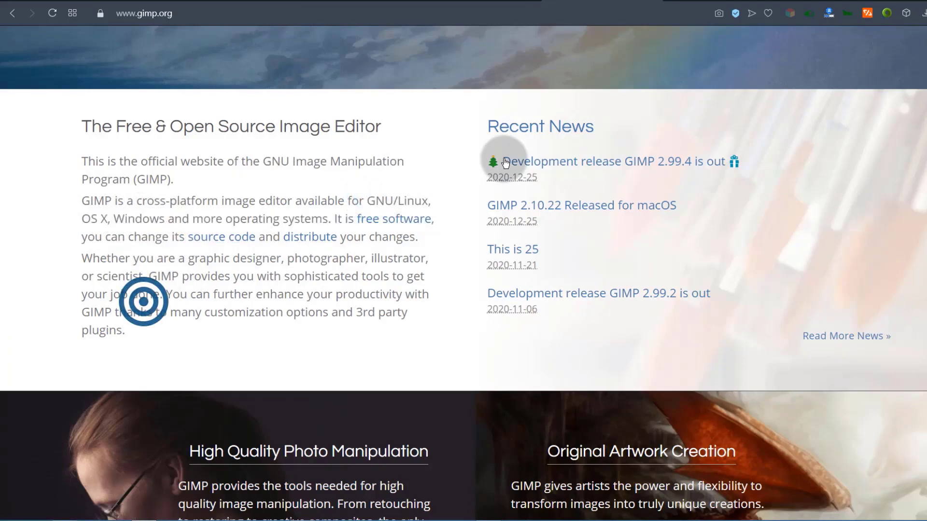
Switch to the Brodas Wear admin tab, showing the setup guide with add-product done.
left_click(658, 1)
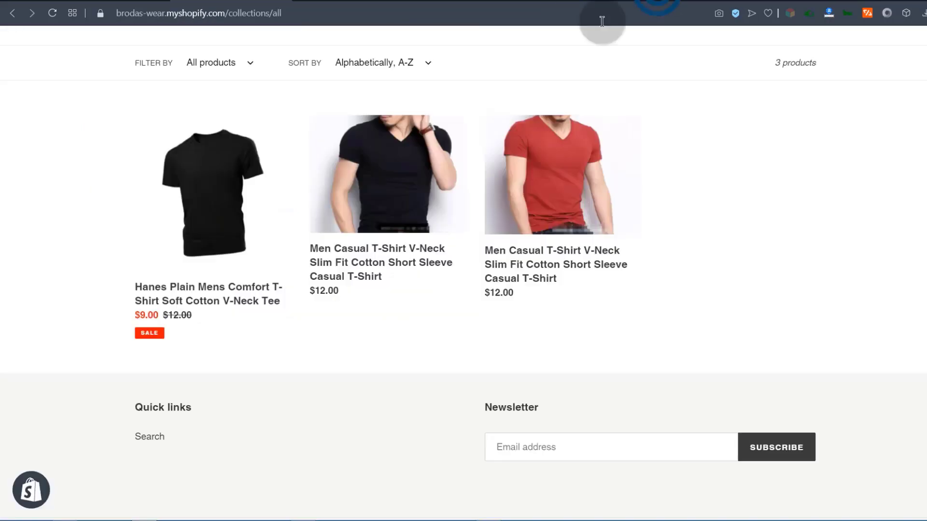
scroll(238, 327, "up", 3)
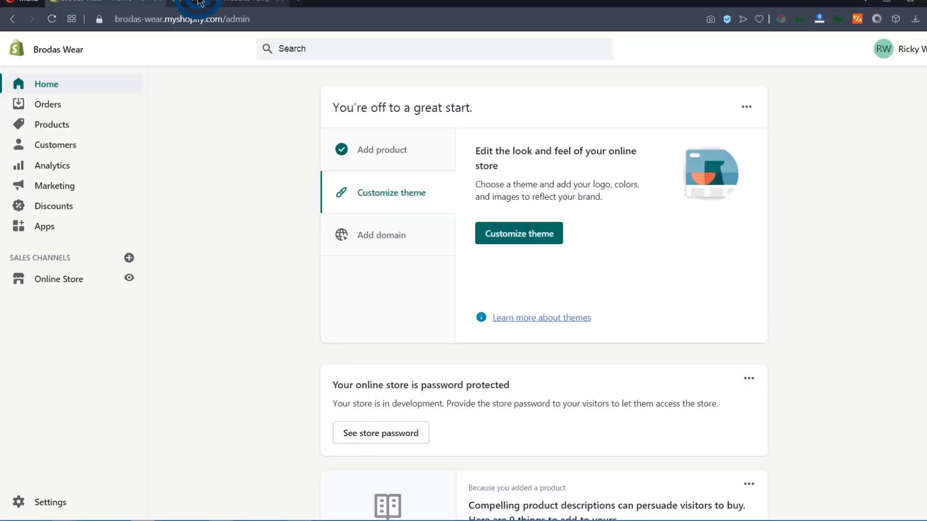
left_click(200, 3)
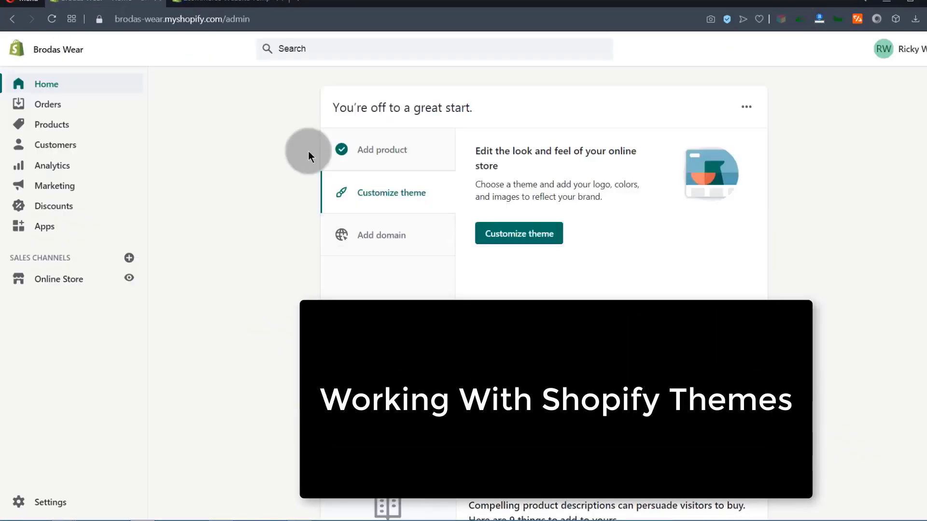
Open the Debut theme's Customize editor in a new tab and view its Home page sections.
left_click(64, 284)
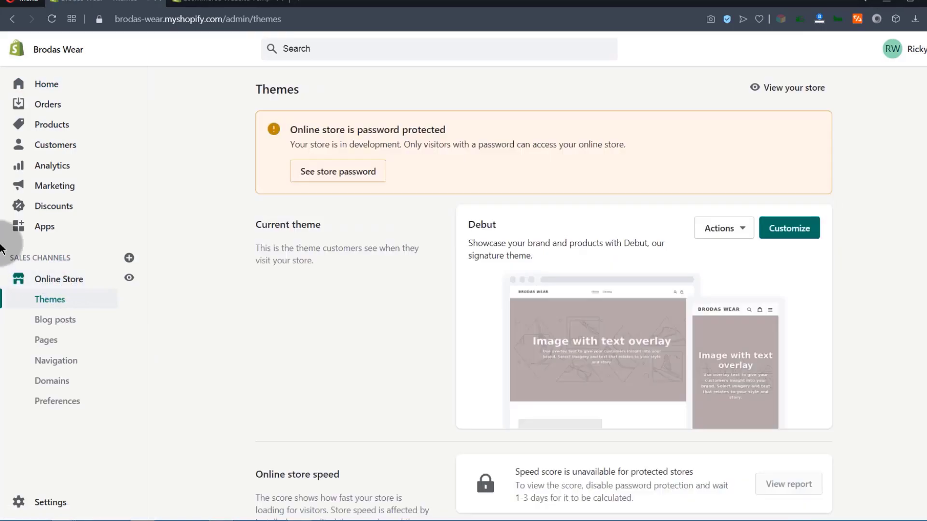
right_click(797, 232)
left_click(660, 241)
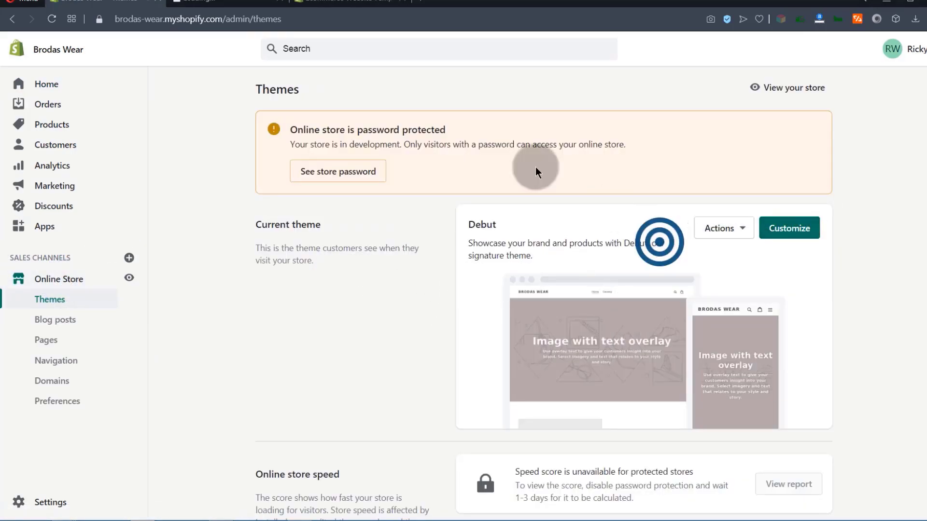
left_click(212, 2)
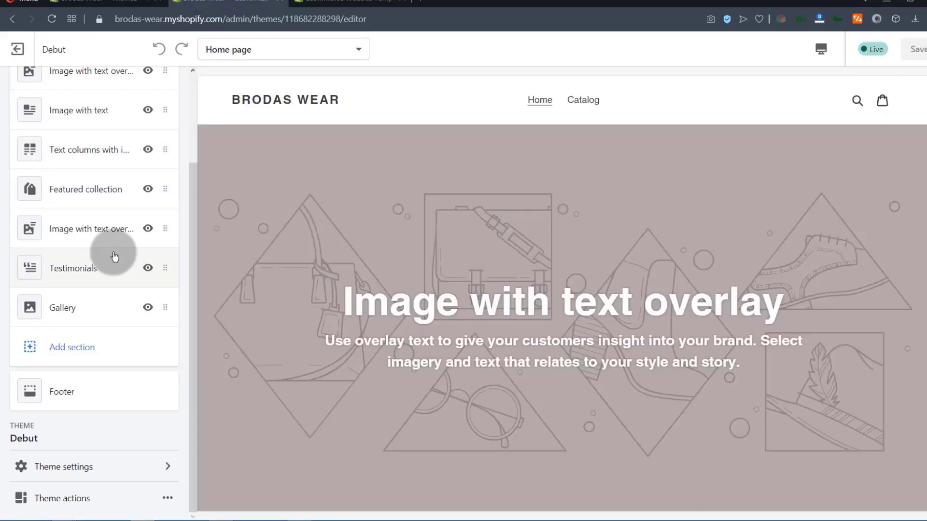
scroll(509, 208, "down", 10)
scroll(465, 226, "up", 10)
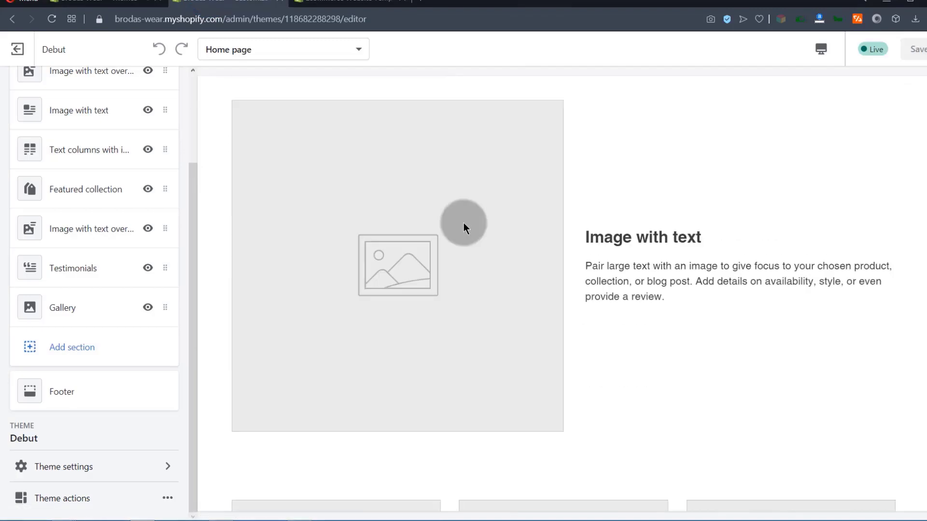
scroll(112, 272, "up", 3)
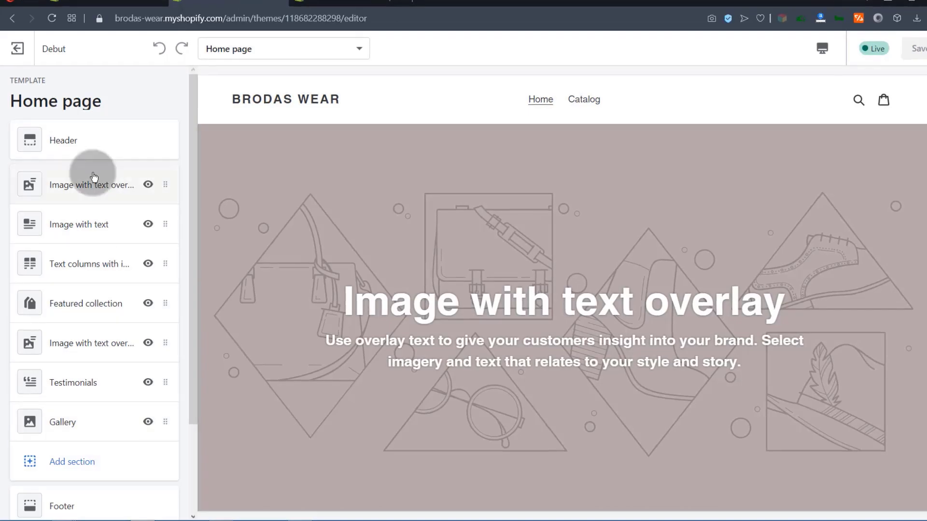
left_click(103, 2)
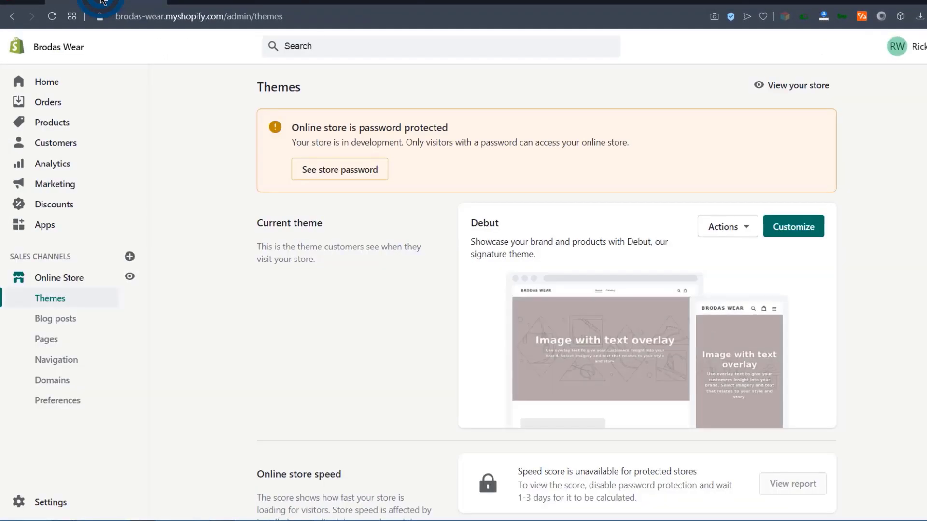
left_click(750, 226)
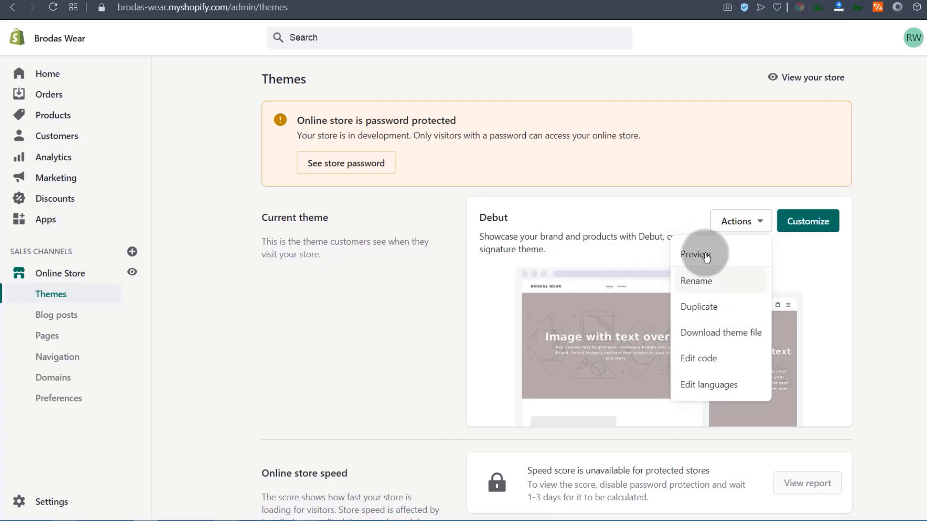
left_click(454, 348)
scroll(451, 347, "down", 5)
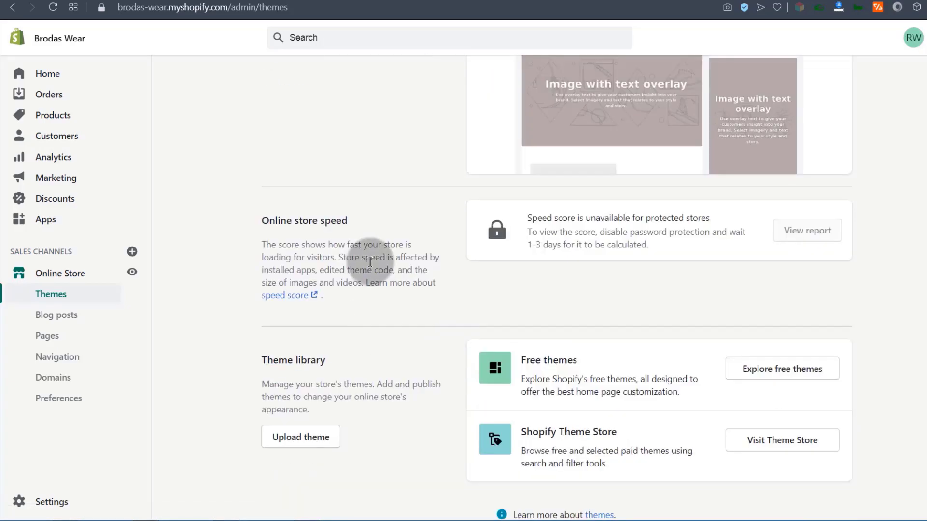
scroll(375, 285, "up", 5)
scroll(370, 259, "down", 6)
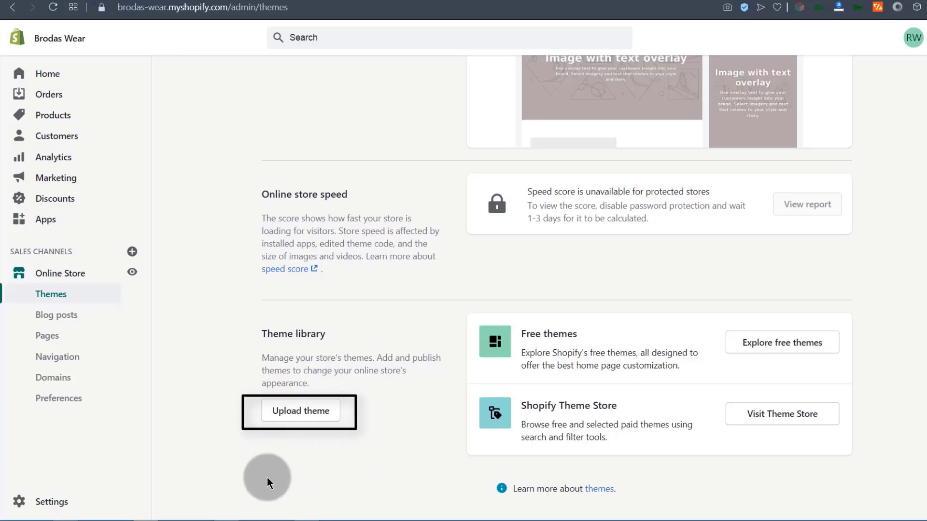
scroll(620, 327, "up", 6)
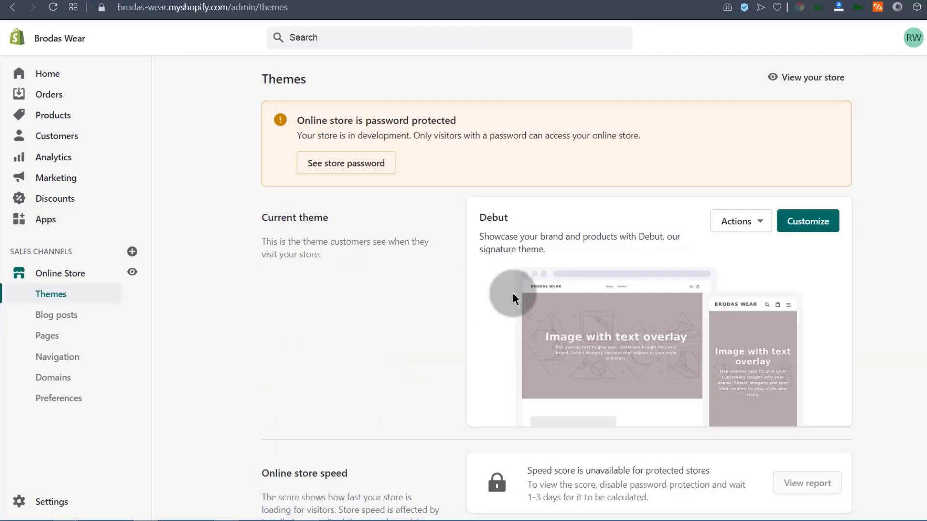
scroll(367, 338, "down", 7)
scroll(348, 347, "up", 6)
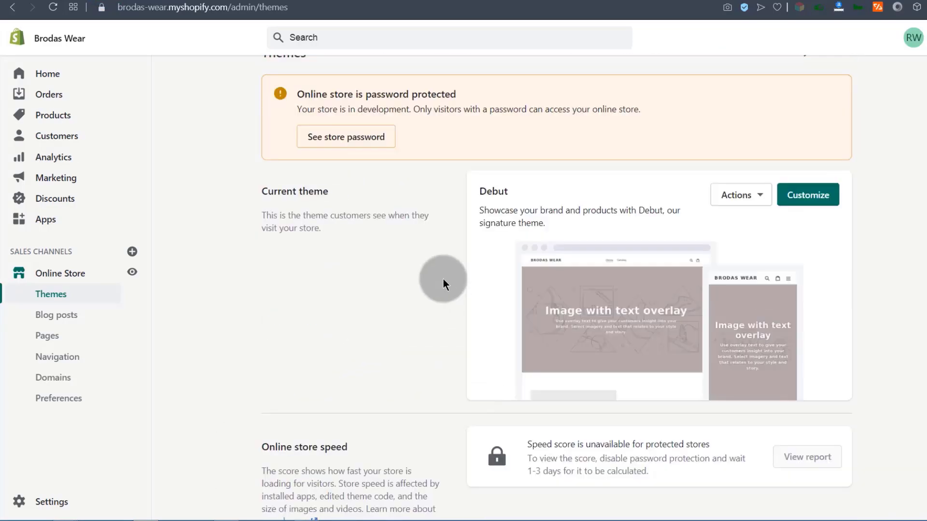
scroll(368, 354, "down", 5)
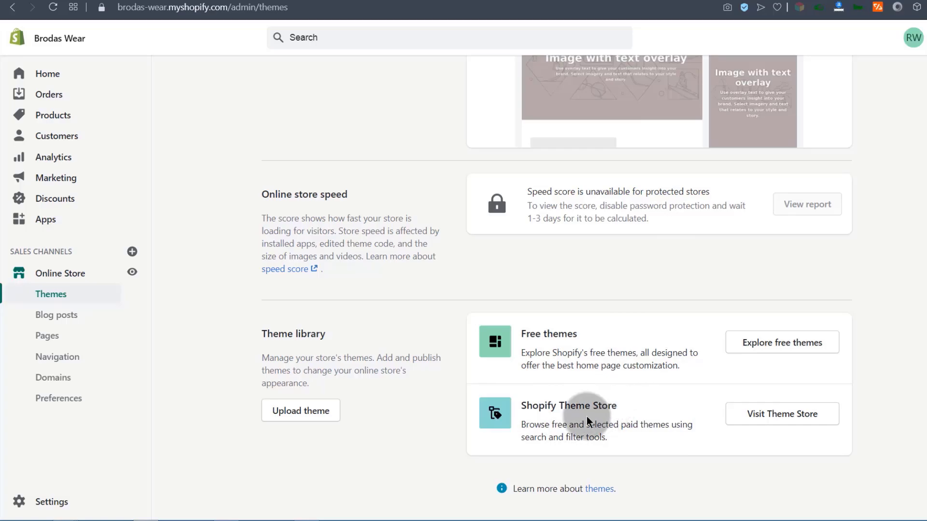
Open the Shopify Theme Store and browse all available themes.
left_click(788, 416)
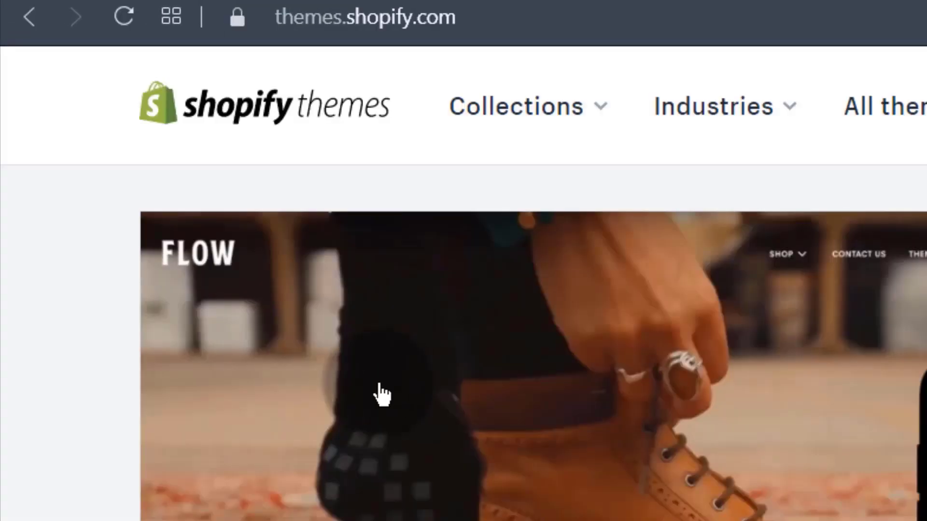
scroll(171, 223, "down", 8)
scroll(171, 223, "up", 10)
scroll(155, 210, "down", 5)
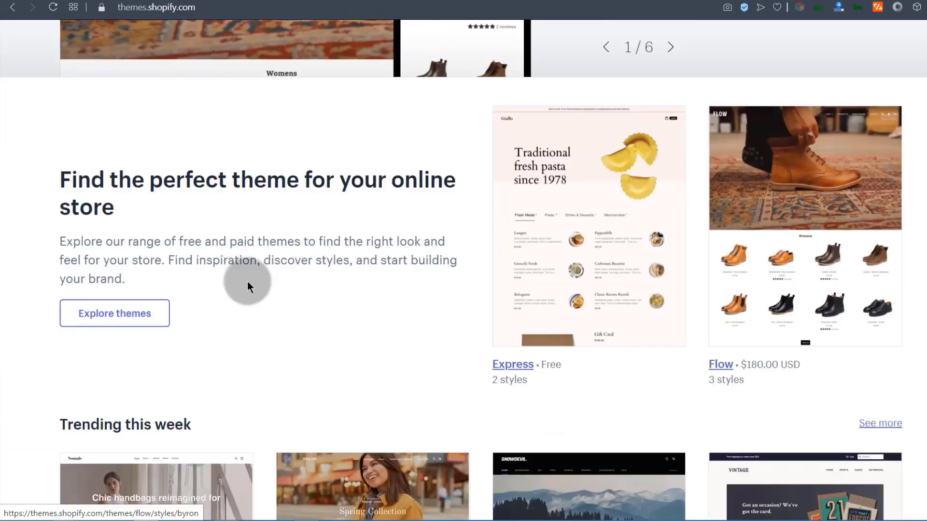
left_click(113, 316)
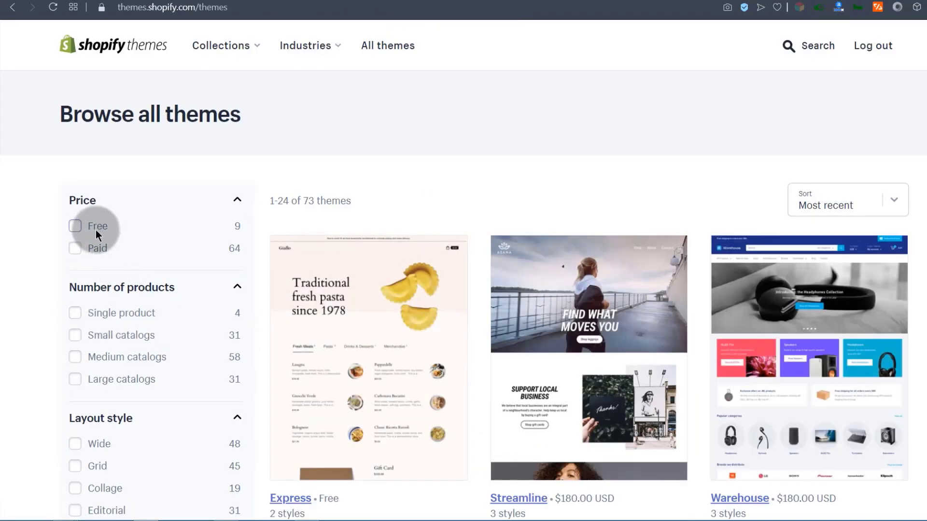
Filter the theme list by the Free price option to show 9 themes.
left_click(73, 225)
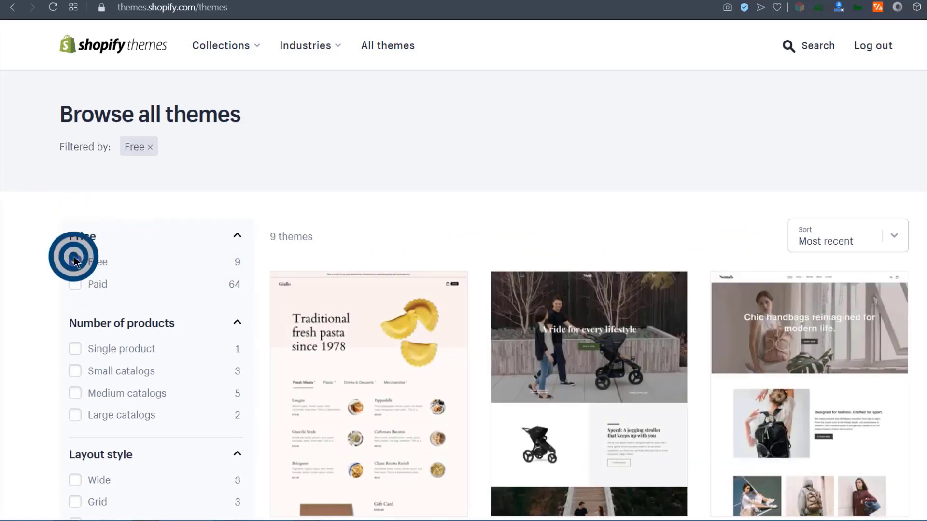
left_click(74, 257)
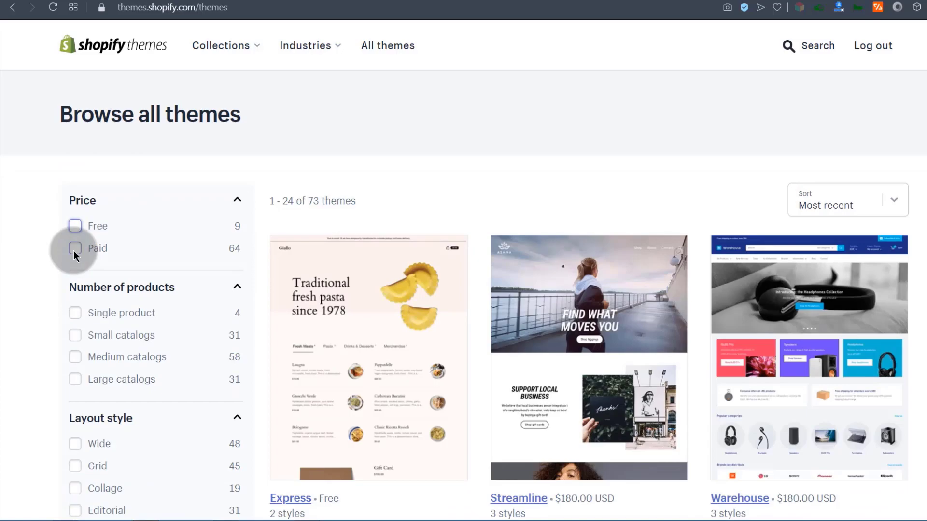
scroll(579, 275, "down", 4)
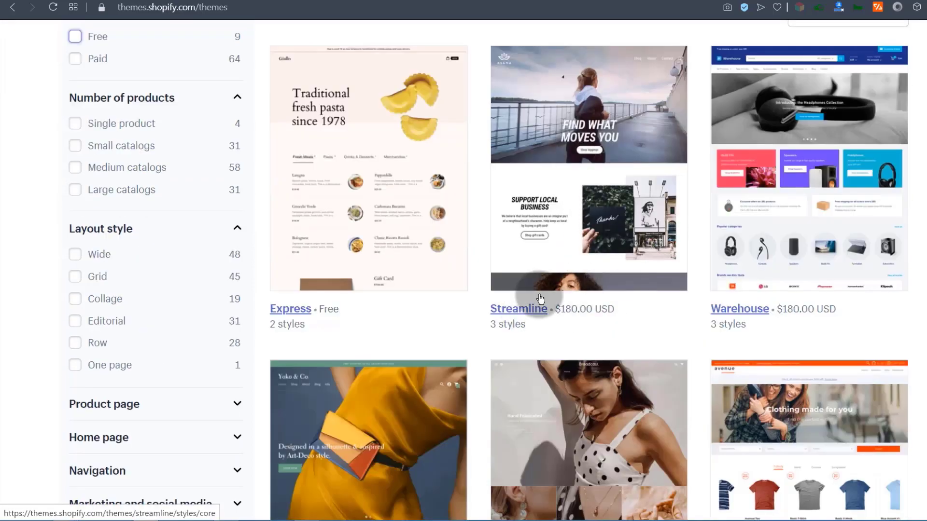
scroll(561, 183, "up", 3)
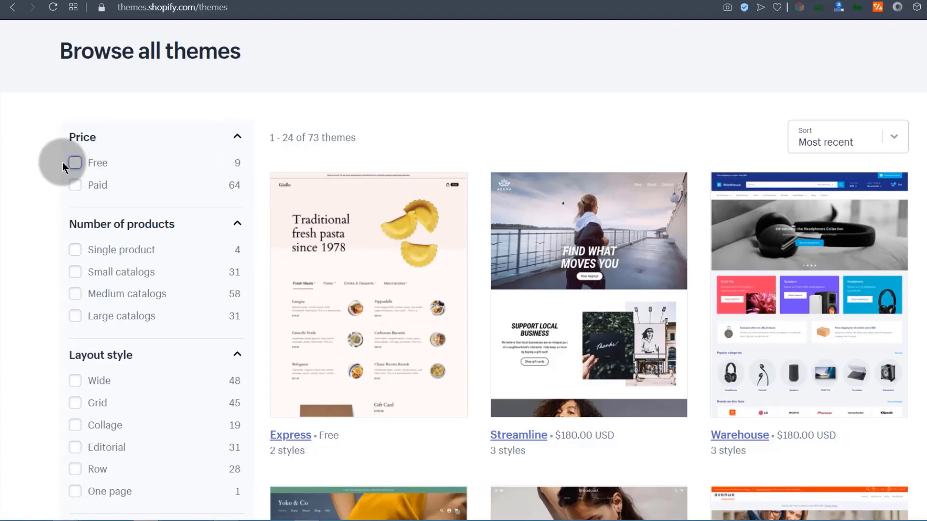
left_click(76, 163)
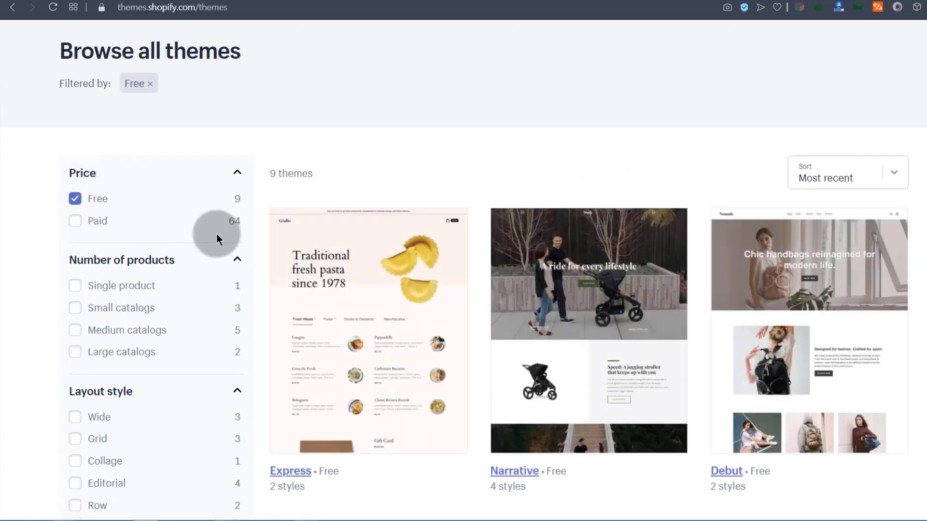
scroll(737, 336, "down", 2)
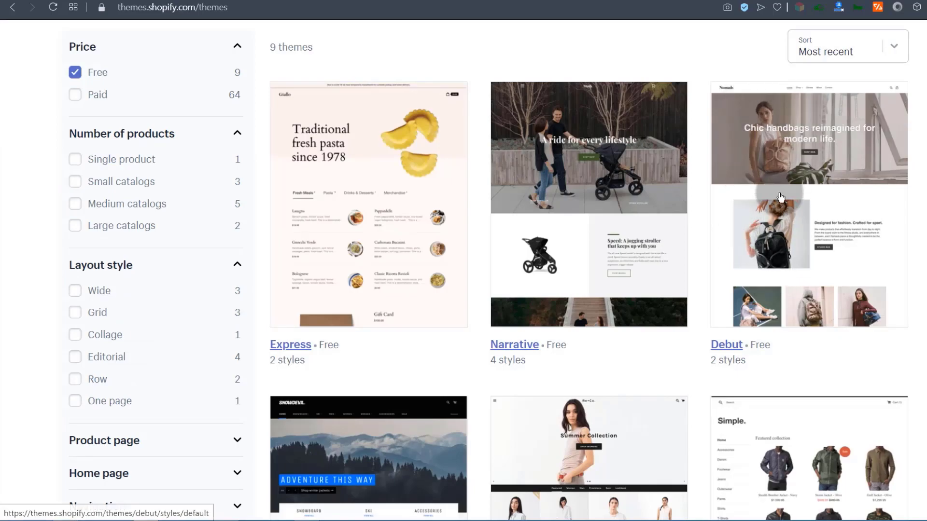
Open the Narrative theme's details page and scroll through its live demo.
right_click(508, 351)
left_click(531, 351)
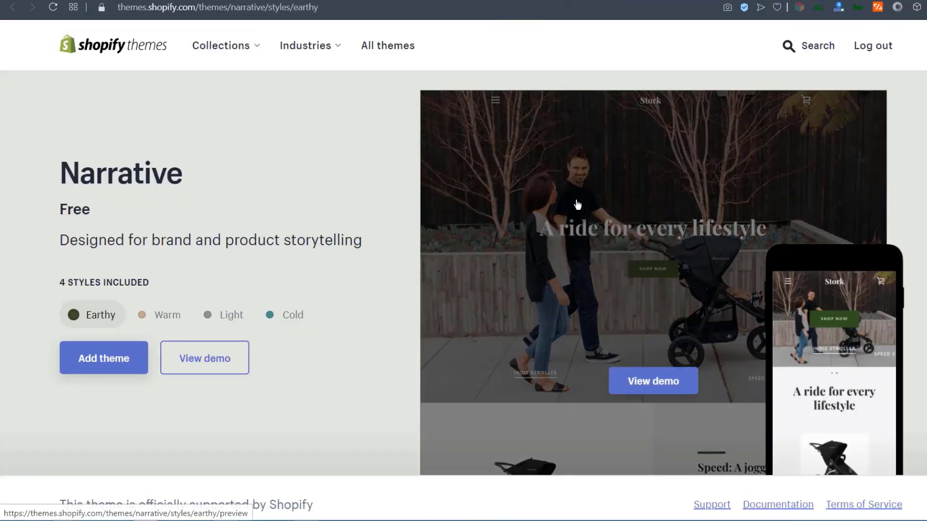
left_click(647, 384)
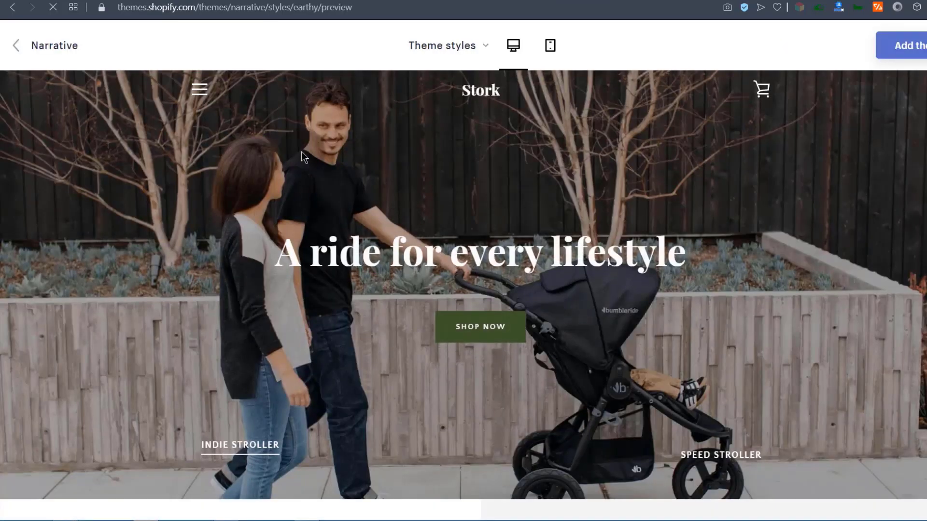
scroll(269, 199, "down", 8)
scroll(268, 199, "down", 14)
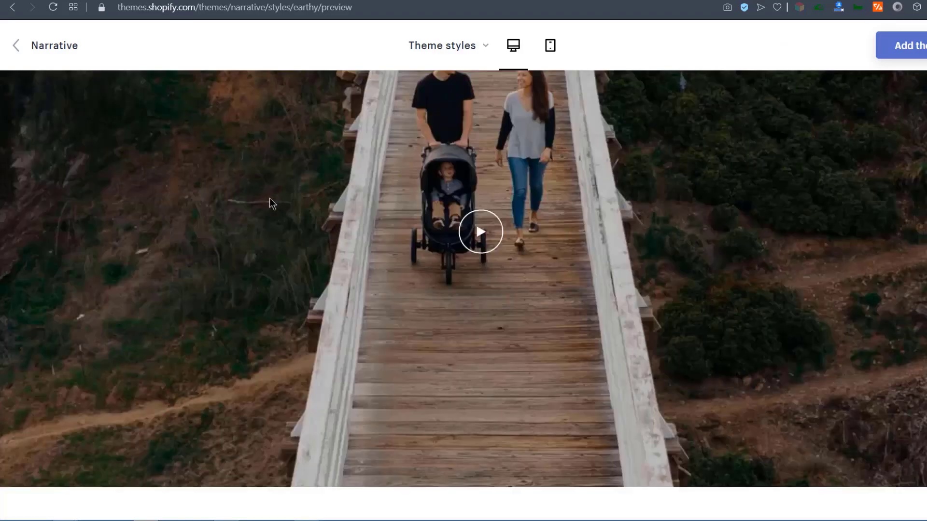
scroll(419, 353, "up", 20)
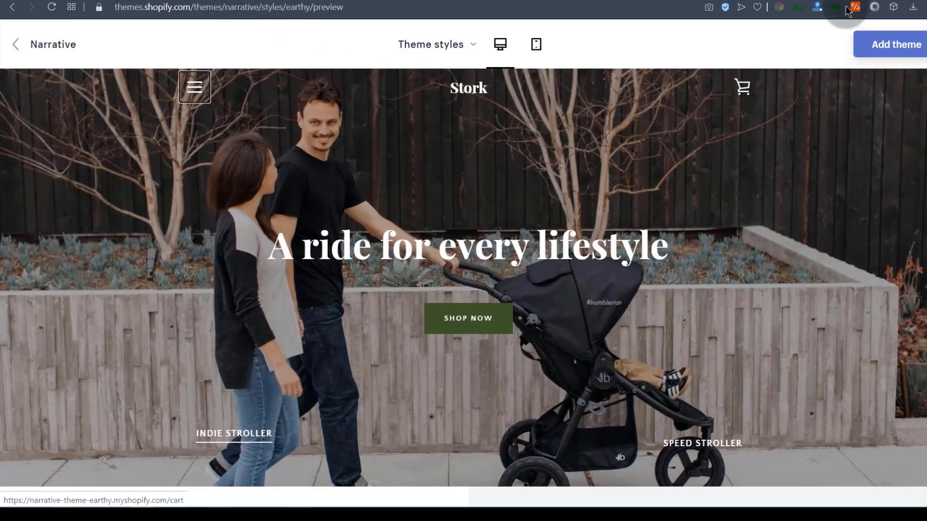
Add the Narrative theme in its Earthy style to the online store.
left_click(921, 42)
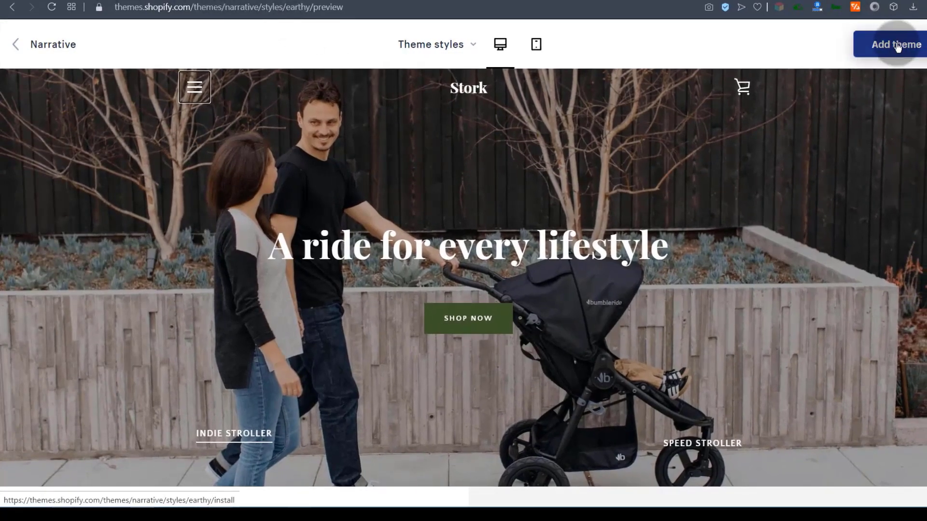
scroll(502, 224, "down", 5)
scroll(858, 80, "up", 5)
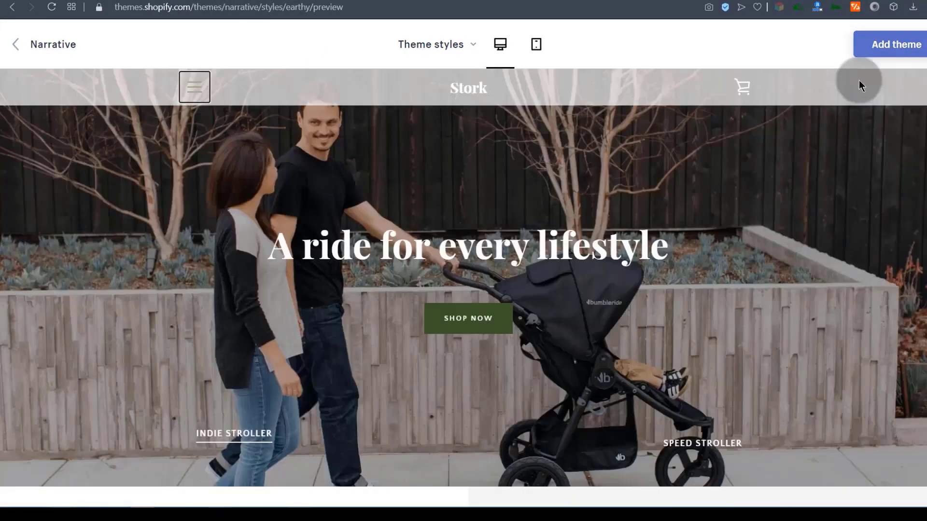
left_click(897, 48)
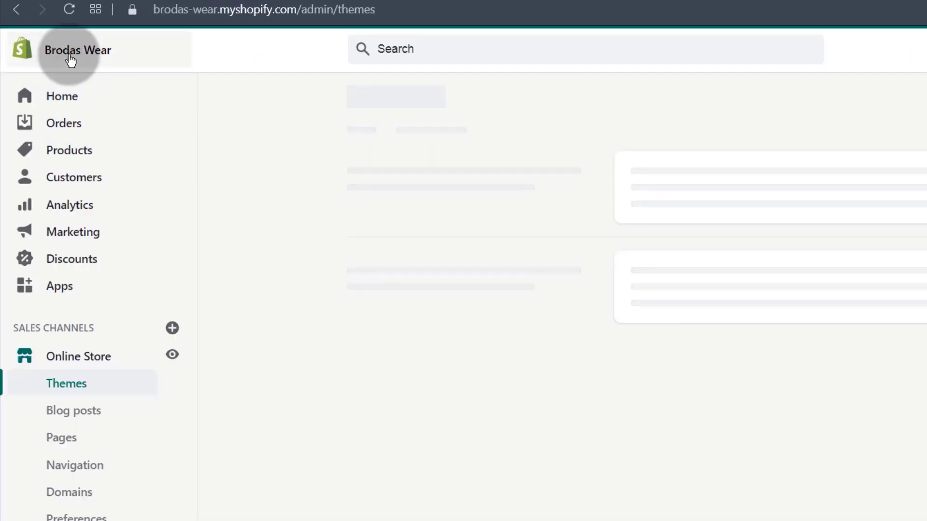
Go to Online Store > Themes and locate Narrative in the Theme library.
left_click(68, 53)
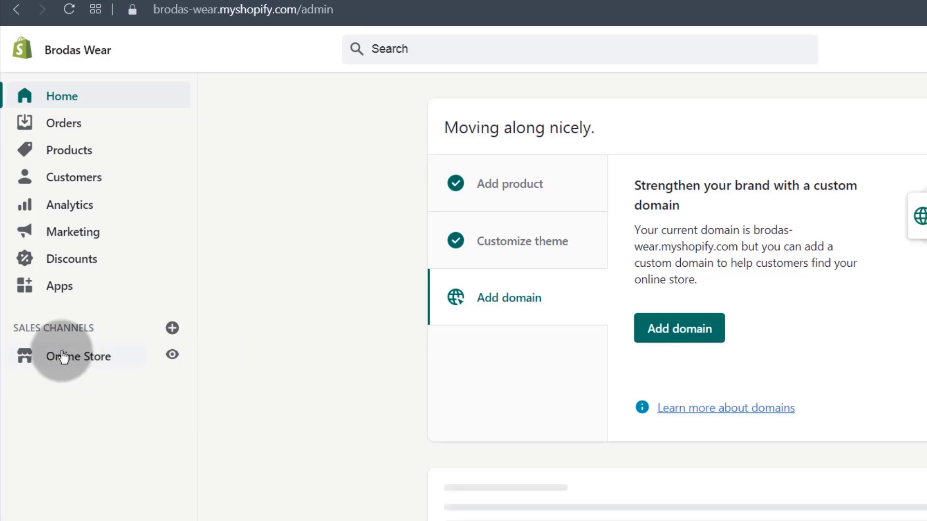
left_click(64, 357)
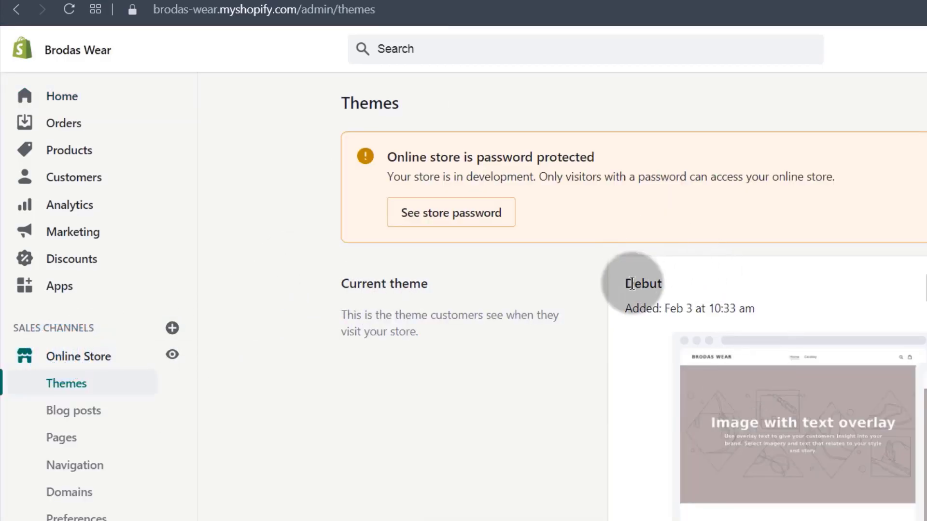
double_click(631, 283)
left_click(532, 366)
scroll(496, 328, "down", 2)
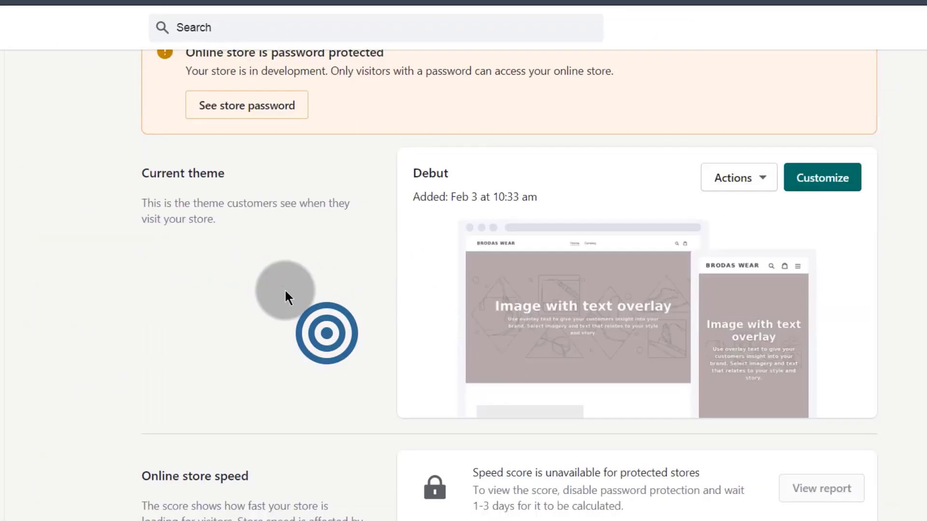
scroll(280, 280, "down", 2)
scroll(281, 272, "down", 4)
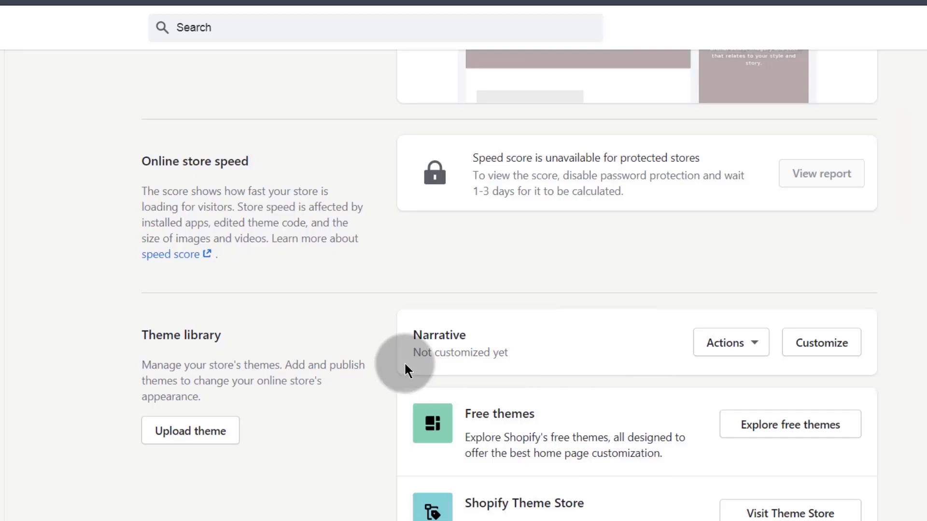
left_click_drag(413, 333, 471, 334)
left_click(464, 336)
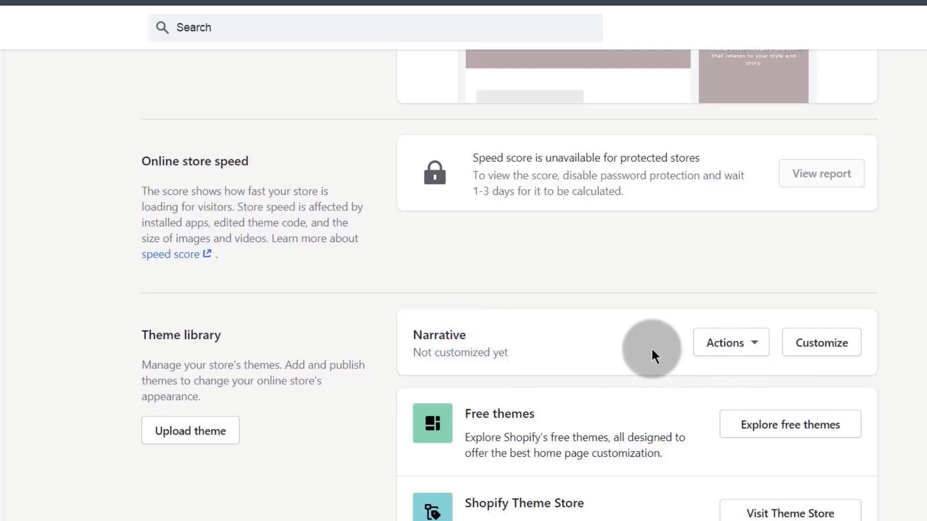
Publish Narrative from its Actions menu, replacing Debut as the current theme.
left_click(754, 346)
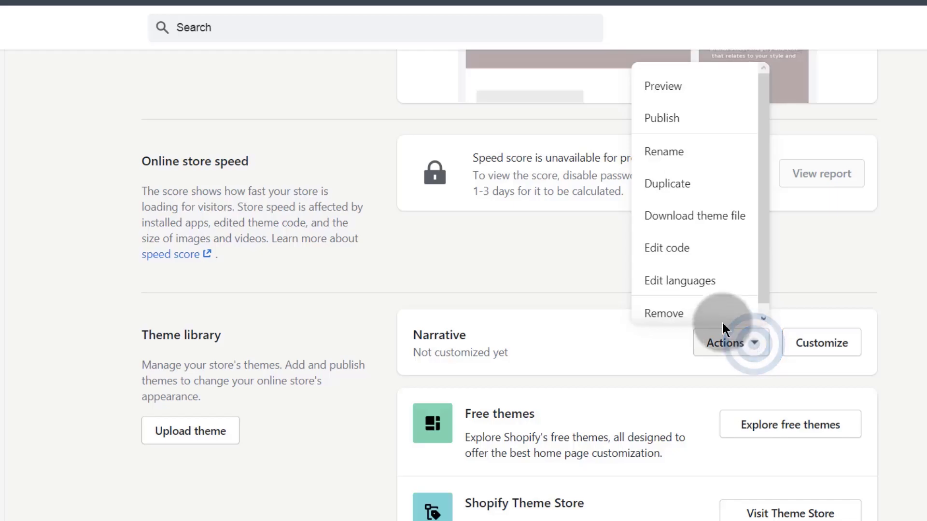
left_click(662, 119)
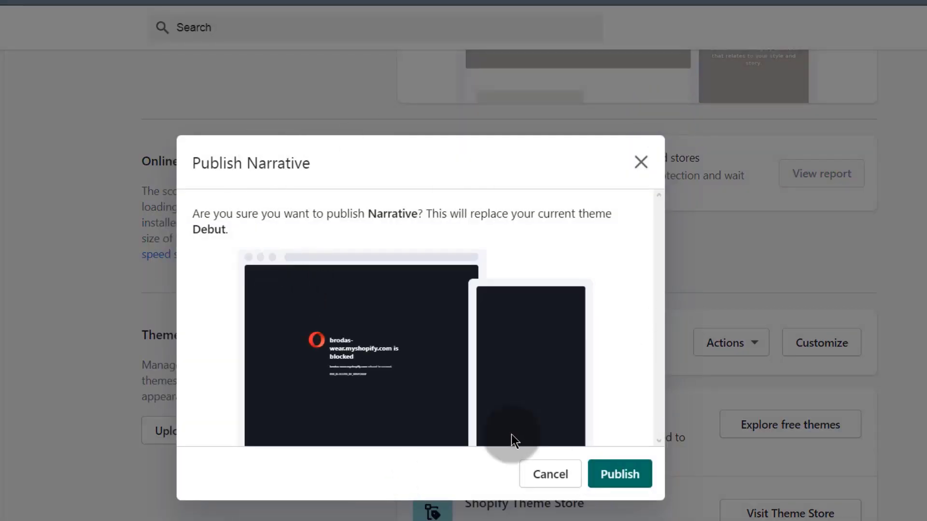
left_click(621, 471)
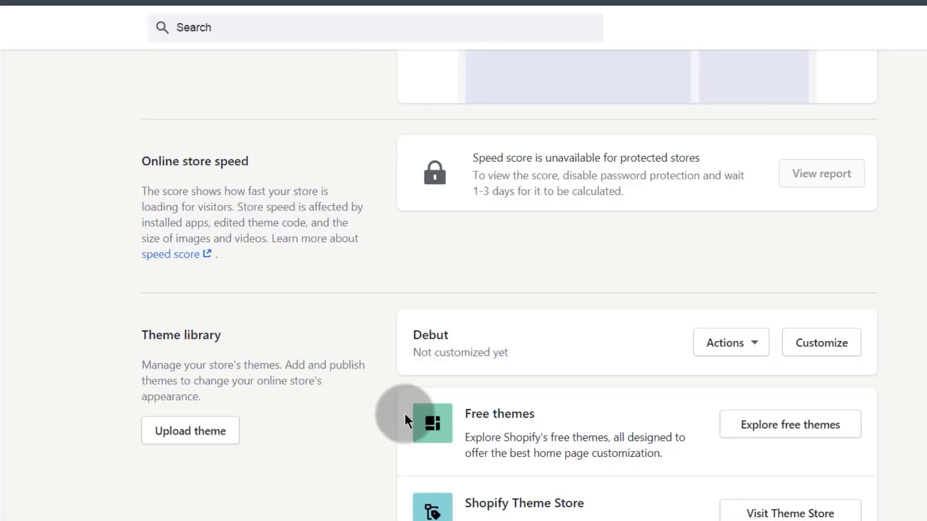
scroll(559, 462, "up", 7)
left_click_drag(468, 251, 412, 243)
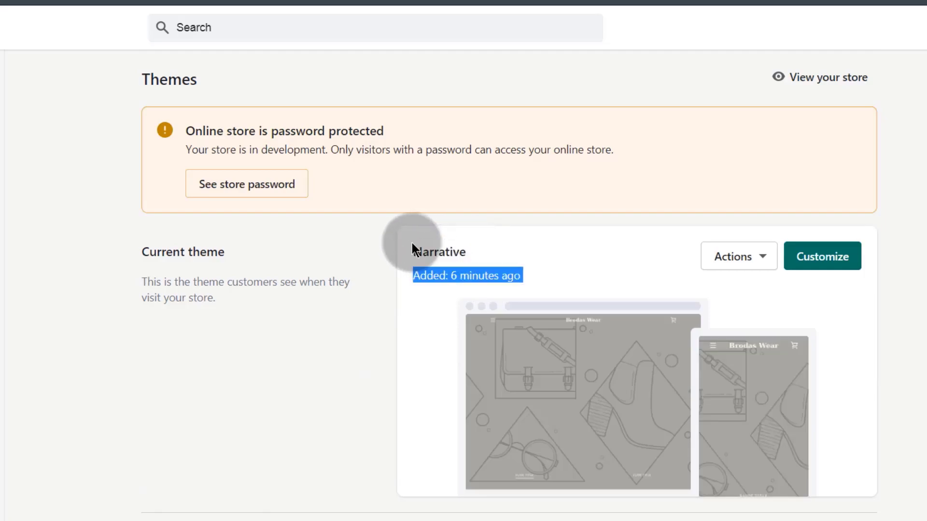
left_click(361, 338)
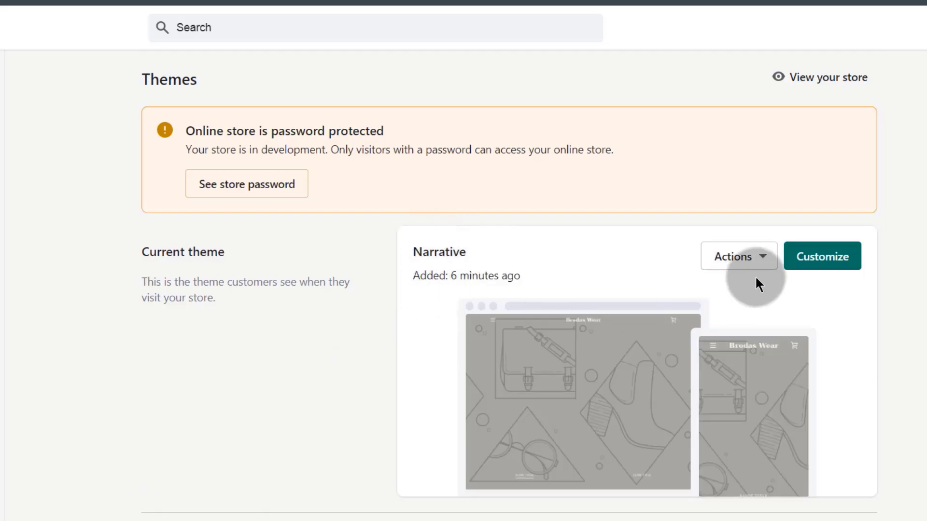
right_click(834, 259)
Open the Narrative theme editor in a new tab and review the home page sections.
left_click(712, 272)
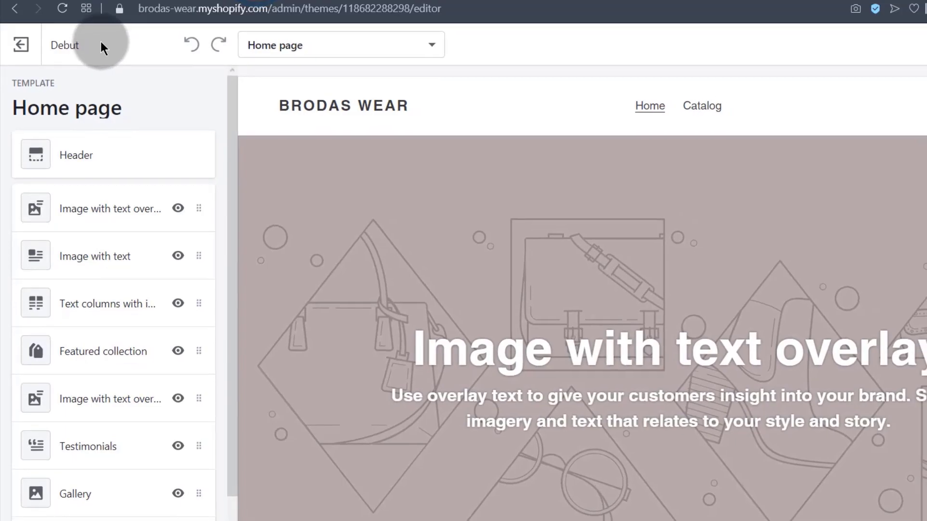
scroll(115, 226, "down", 3)
scroll(73, 227, "up", 3)
left_click(79, 464)
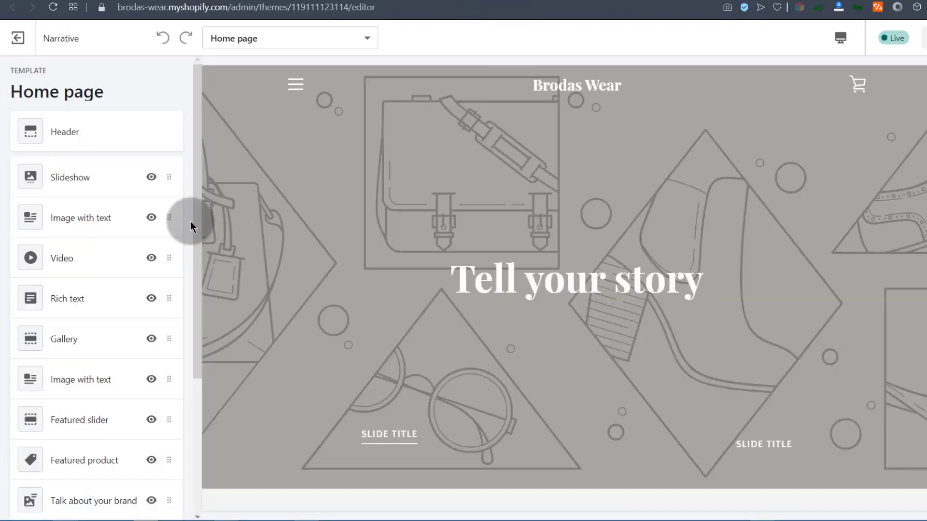
left_click_drag(194, 221, 193, 405)
scroll(416, 383, "down", 4)
scroll(416, 384, "down", 5)
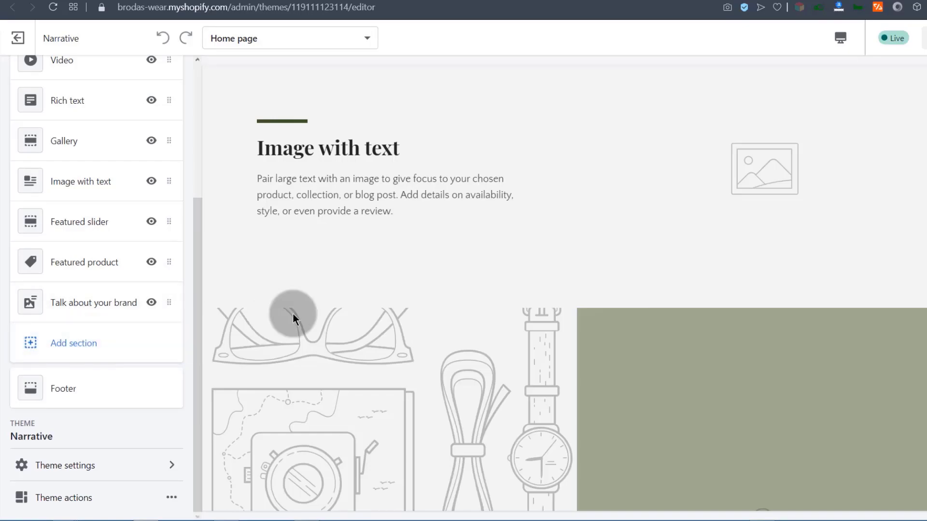
scroll(383, 251, "up", 10)
left_click(157, 263)
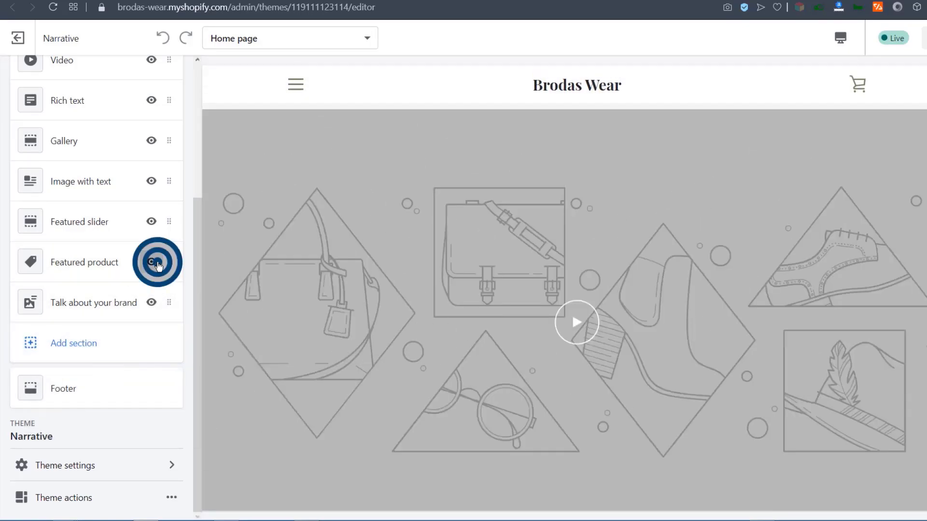
left_click(153, 264)
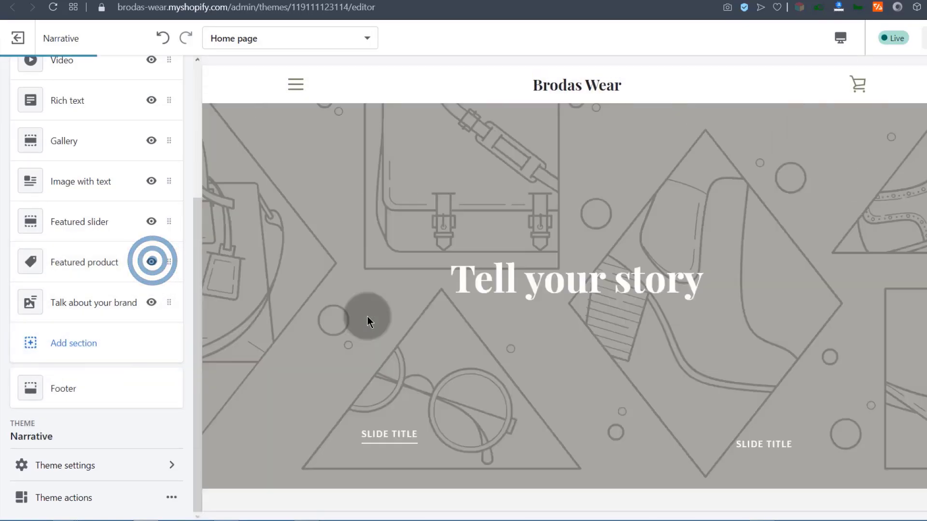
Hide the Slideshow and first Image with text sections, leaving Video first.
scroll(366, 317, "up", 10)
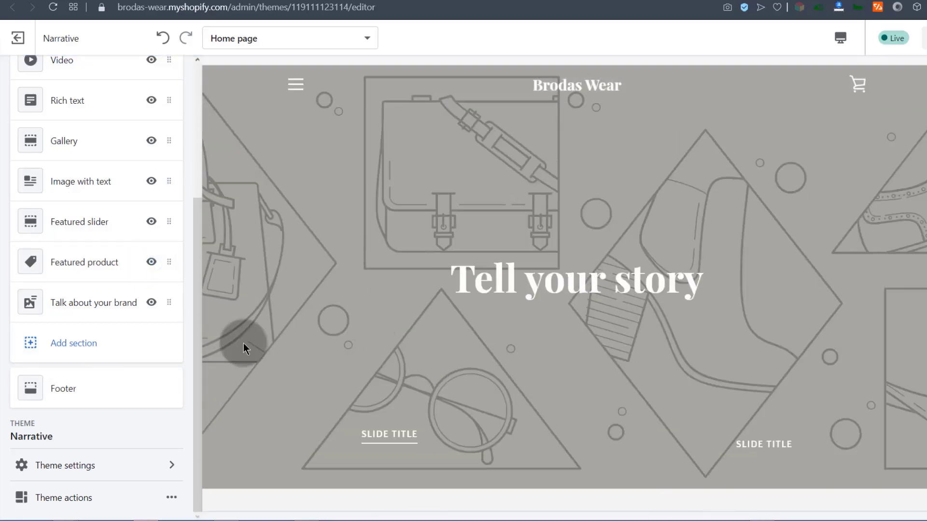
scroll(140, 314, "up", 5)
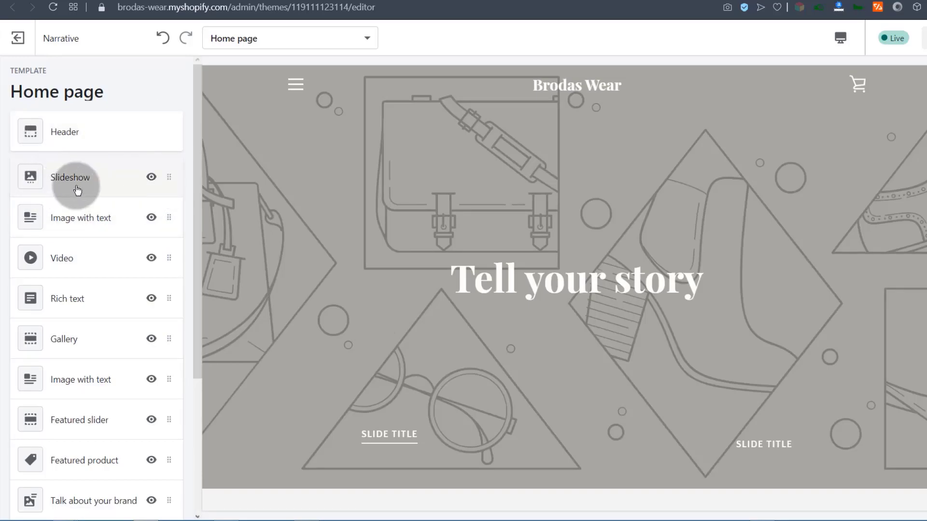
left_click(152, 177)
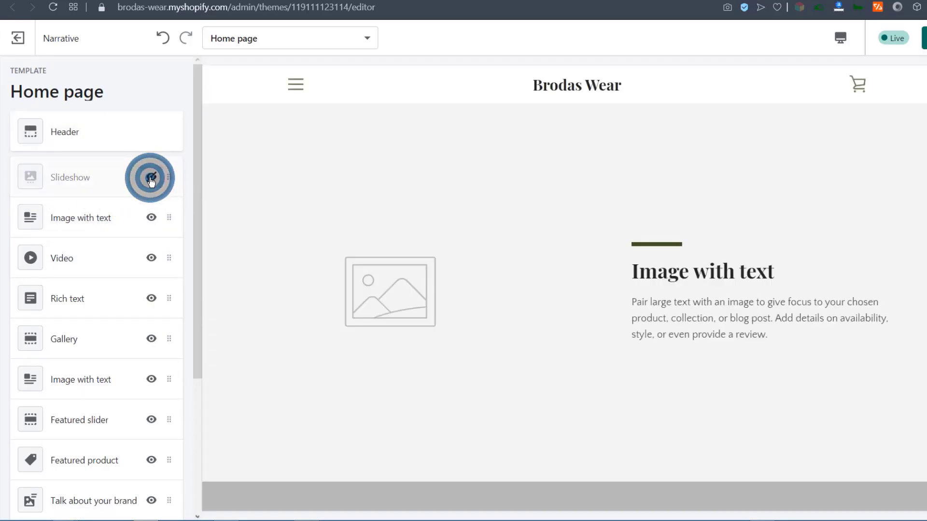
left_click(142, 184)
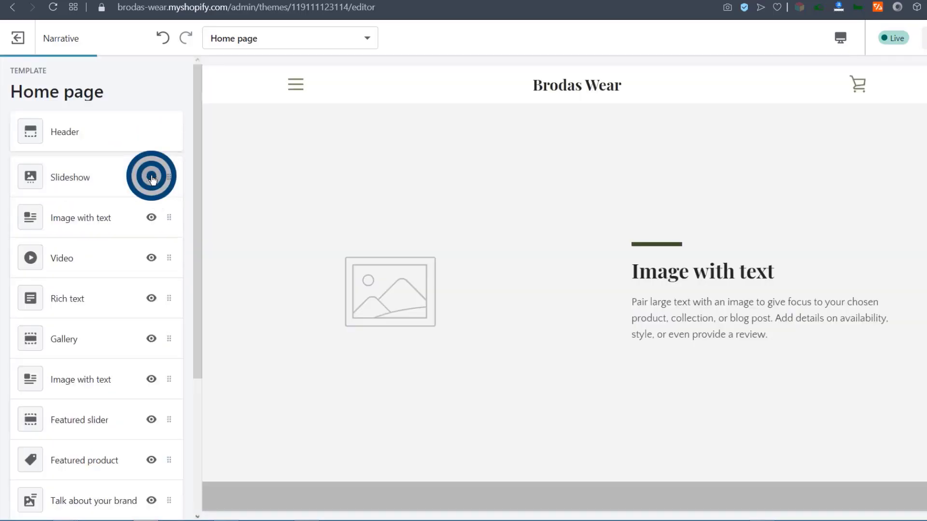
left_click(151, 217)
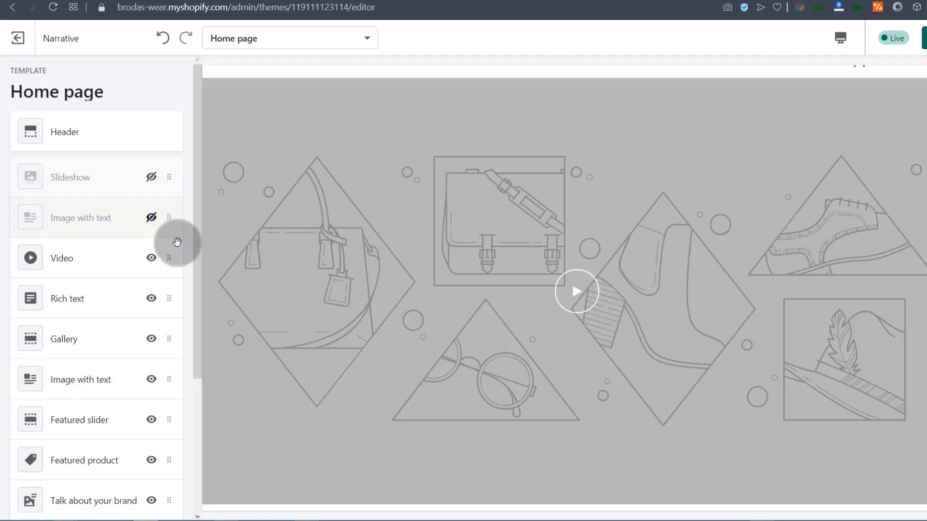
left_click_drag(196, 250, 211, 412)
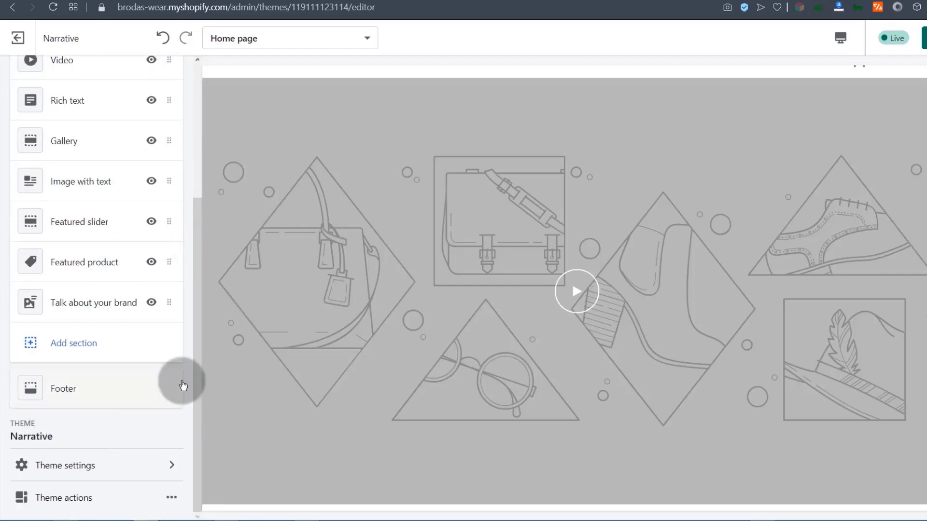
left_click(199, 336)
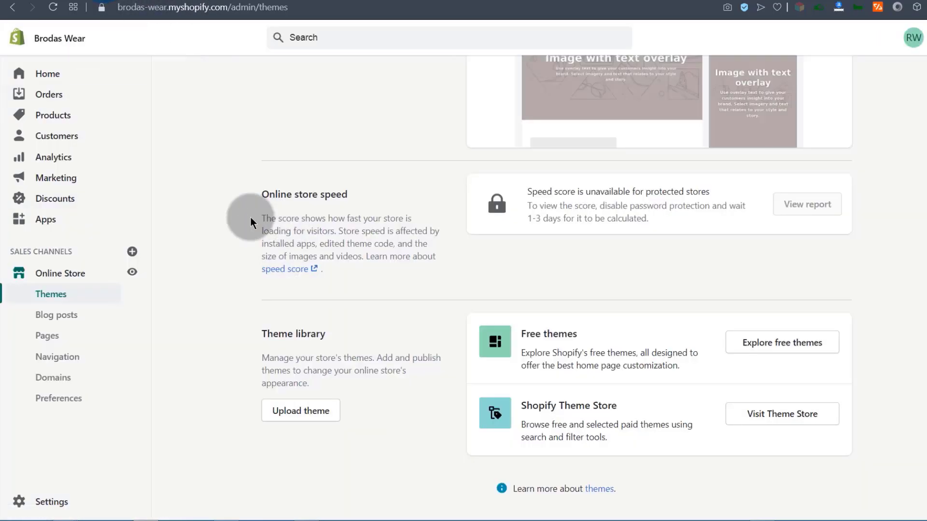
Duplicate Debut from its Actions menu so Copy of Debut appears in the Theme library.
scroll(563, 314, "up", 5)
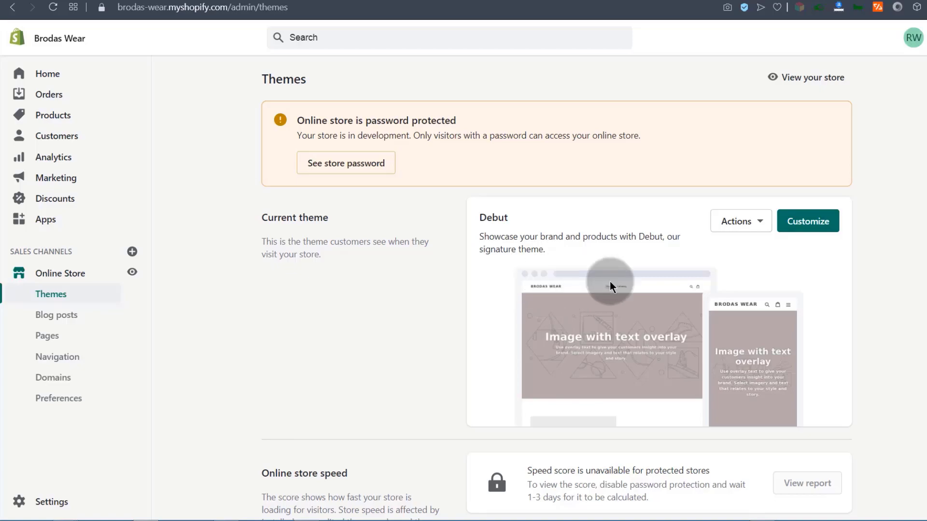
left_click(759, 222)
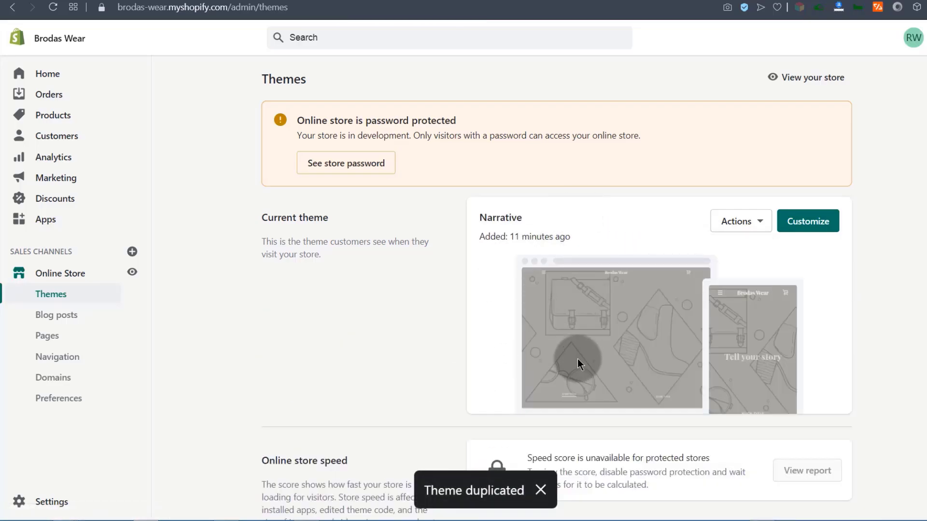
scroll(557, 342, "down", 6)
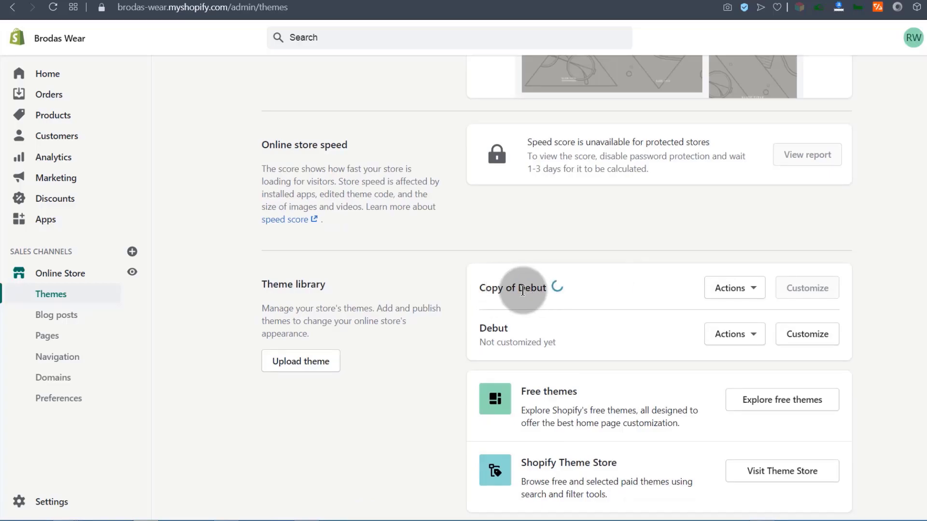
scroll(526, 291, "up", 6)
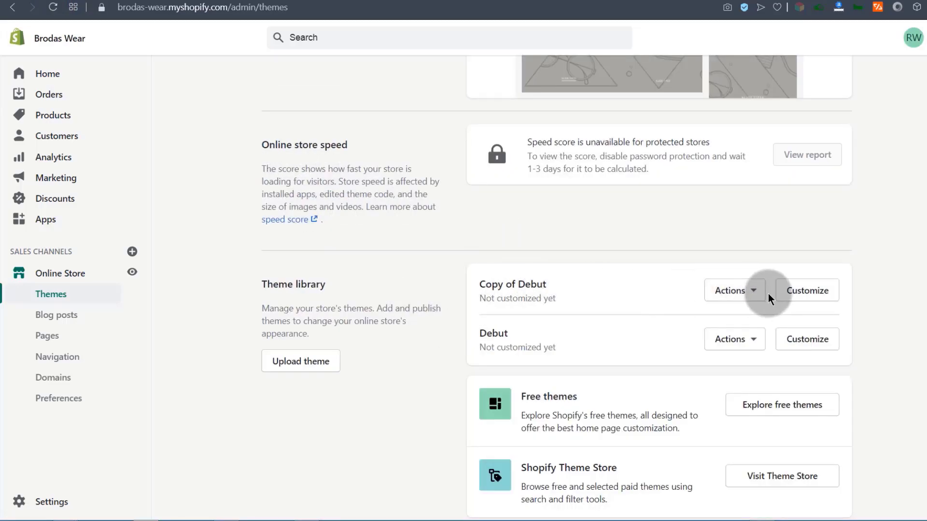
Remove the Copy of Debut theme from the Theme library.
scroll(526, 210, "up", 1)
scroll(497, 224, "up", 4)
scroll(522, 287, "down", 5)
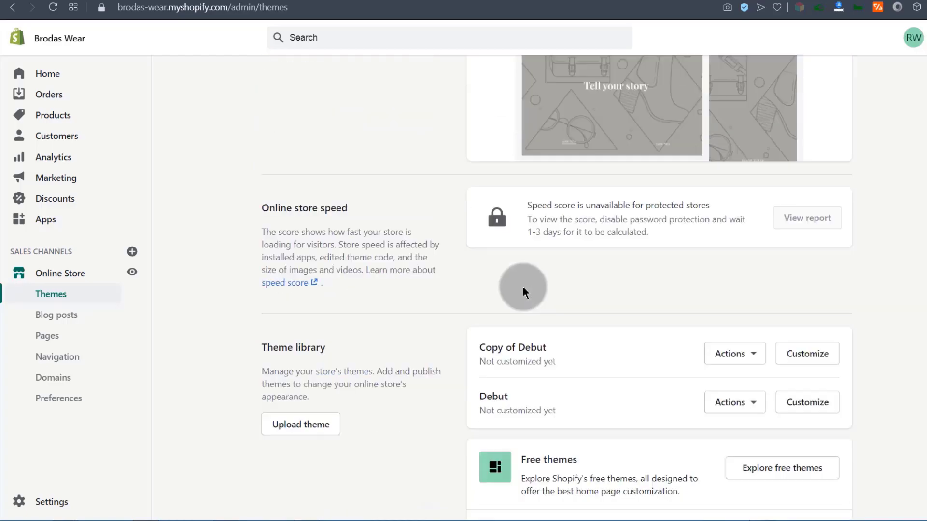
left_click(755, 293)
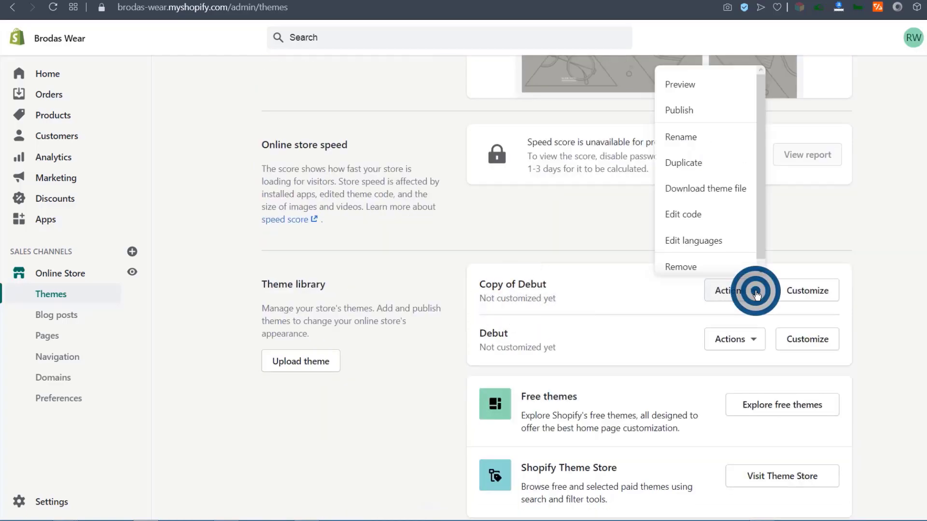
left_click(680, 268)
left_click(645, 317)
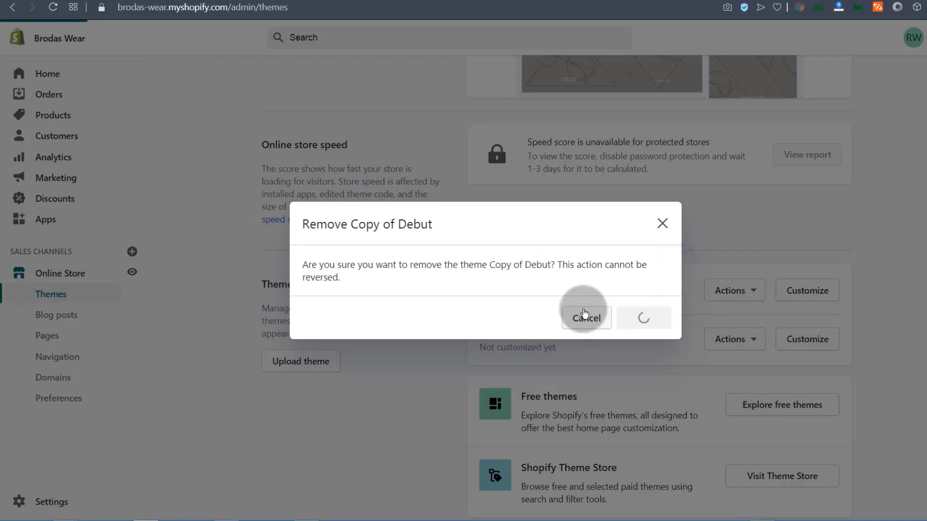
Duplicate the current Narrative theme, creating Copy of Narrative.
scroll(558, 304, "up", 6)
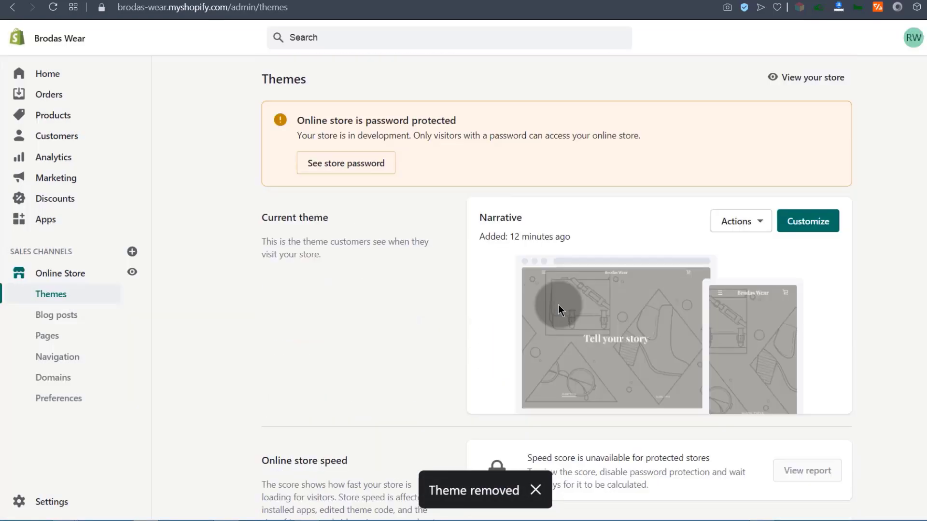
left_click(759, 224)
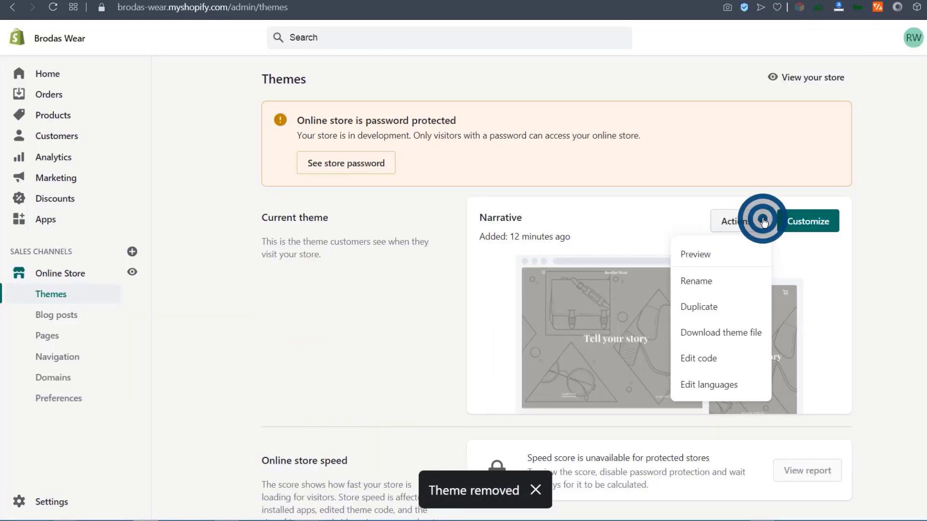
left_click(714, 313)
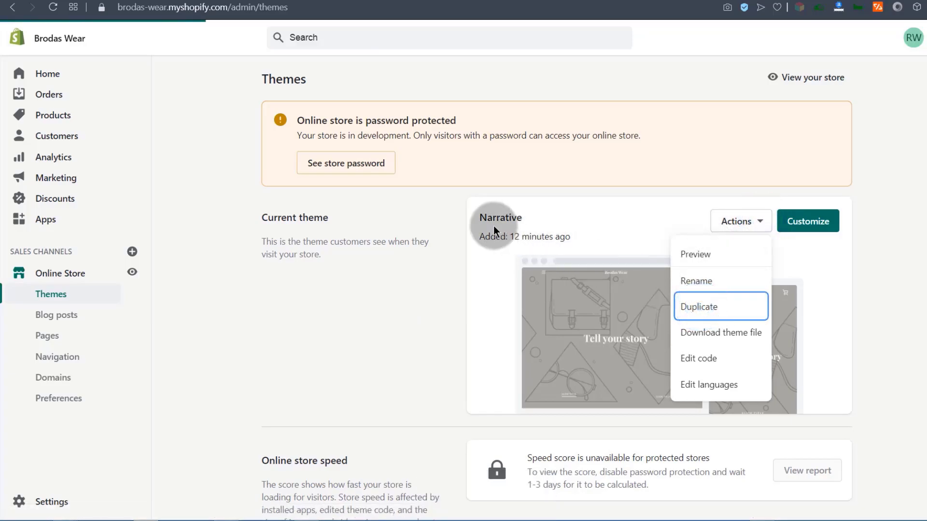
scroll(386, 255, "down", 8)
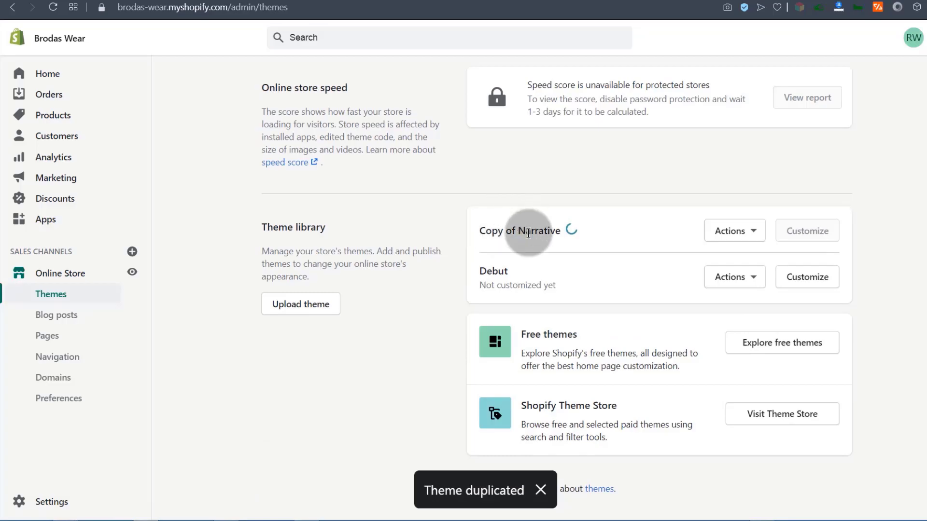
scroll(526, 242, "up", 5)
scroll(533, 258, "down", 3)
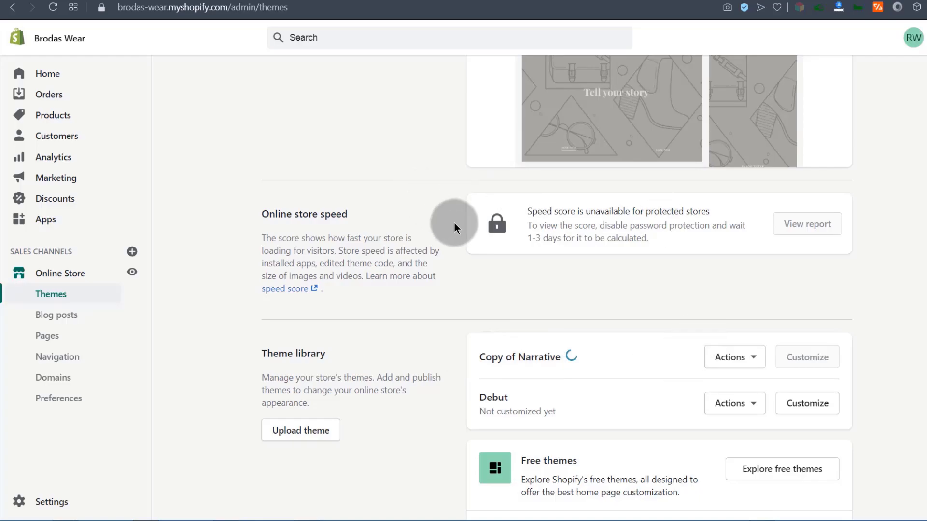
scroll(454, 223, "up", 3)
scroll(742, 140, "up", 3)
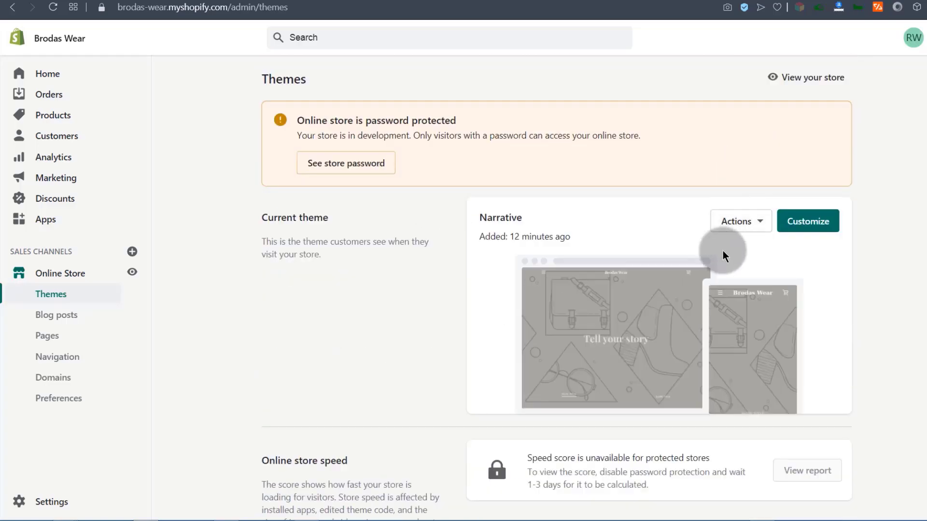
left_click(759, 225)
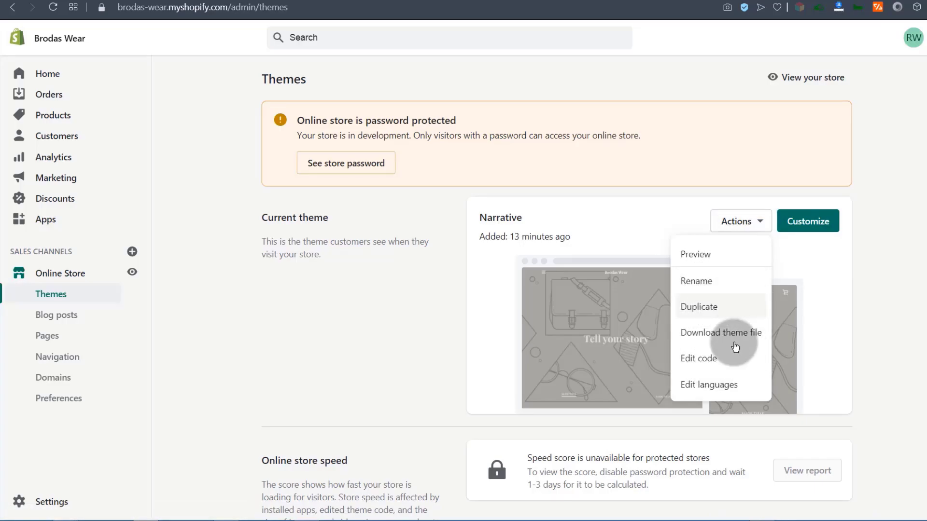
Open Narrative's code editor and scroll through the Layout and Templates files.
left_click(702, 362)
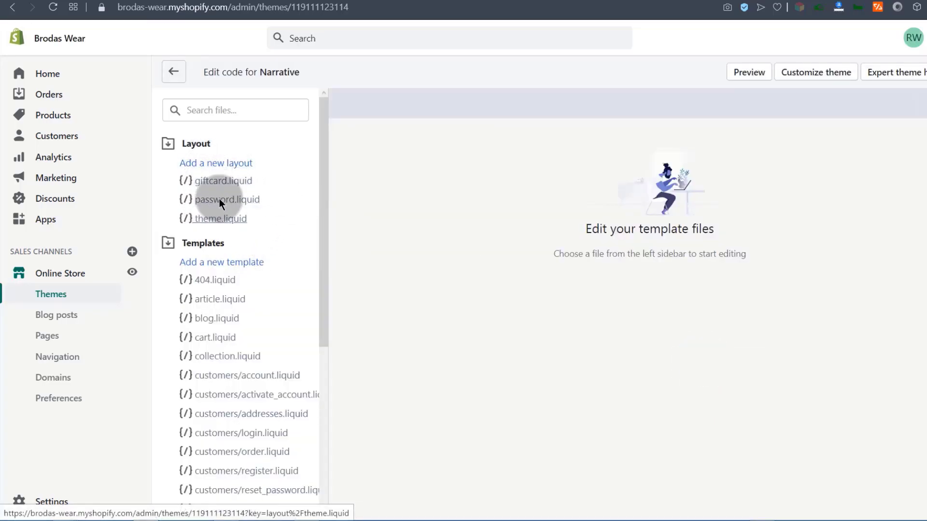
scroll(204, 171, "down", 5)
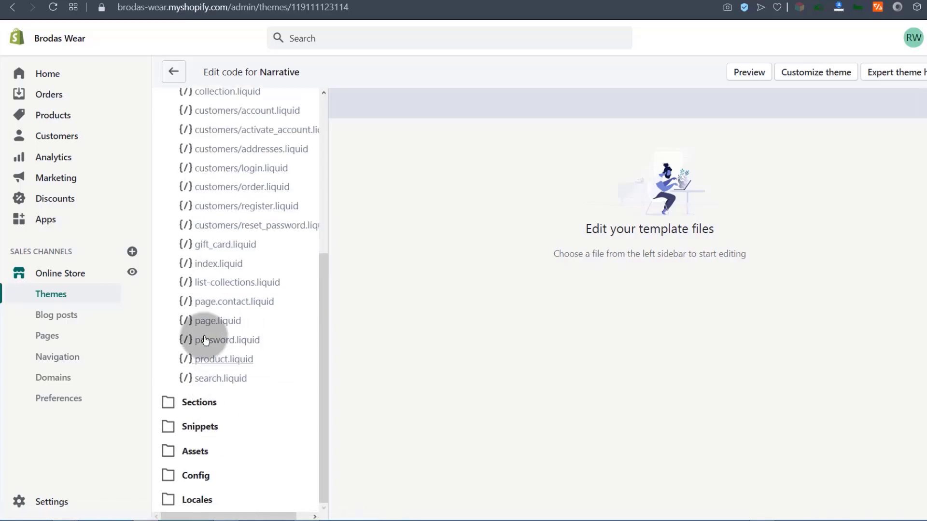
scroll(205, 345, "up", 5)
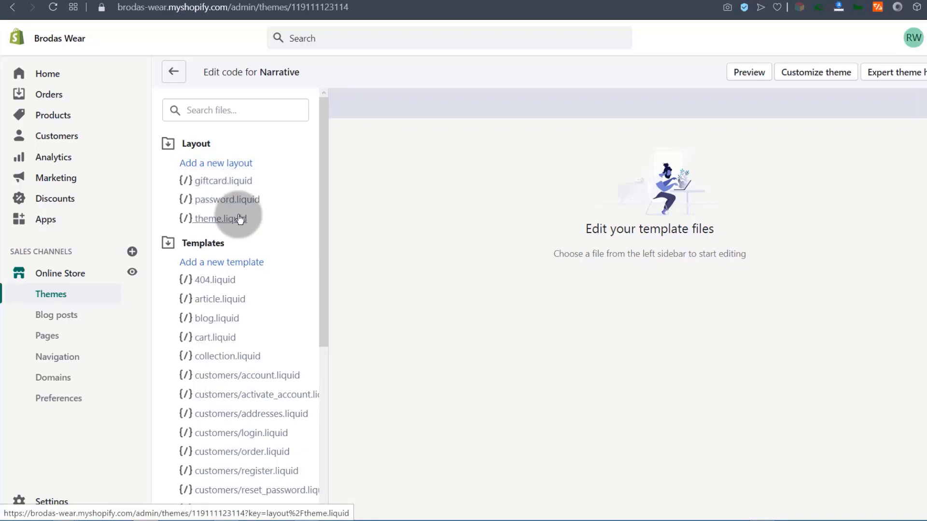
left_click_drag(326, 170, 331, 127)
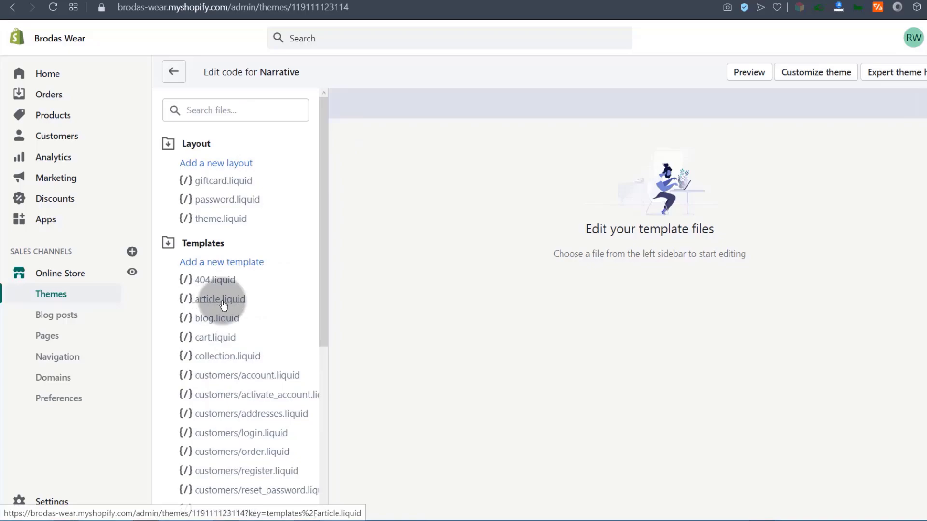
left_click_drag(325, 190, 329, 357)
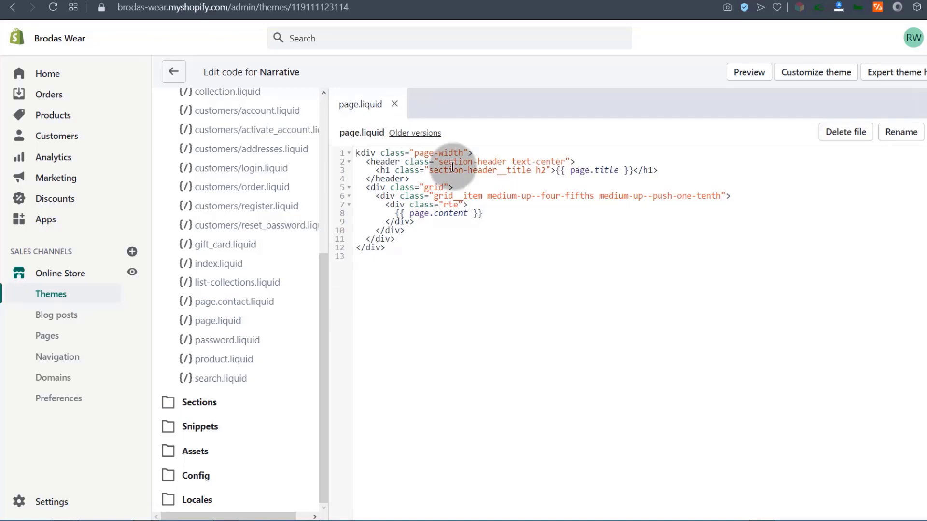
Inspect the page.liquid template's code, leaving it unchanged.
left_click_drag(357, 152, 398, 250)
left_click(435, 229)
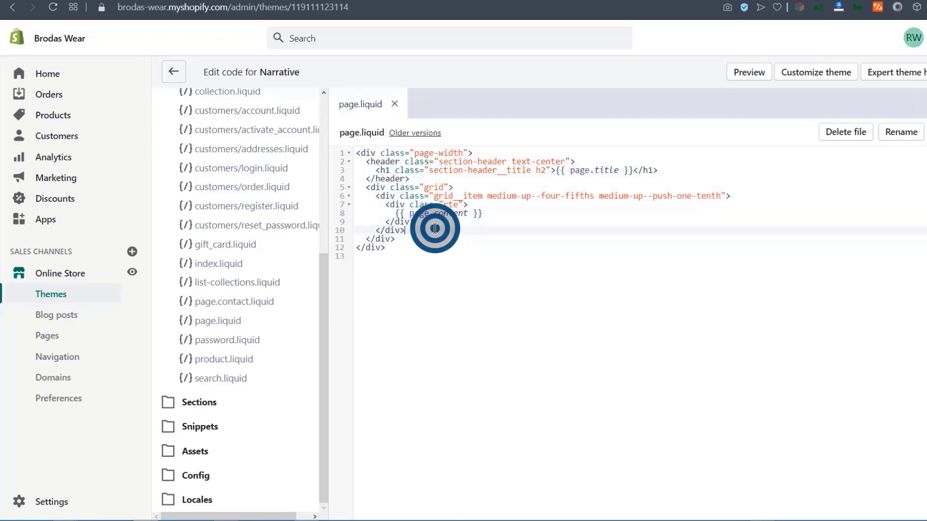
left_click(399, 212)
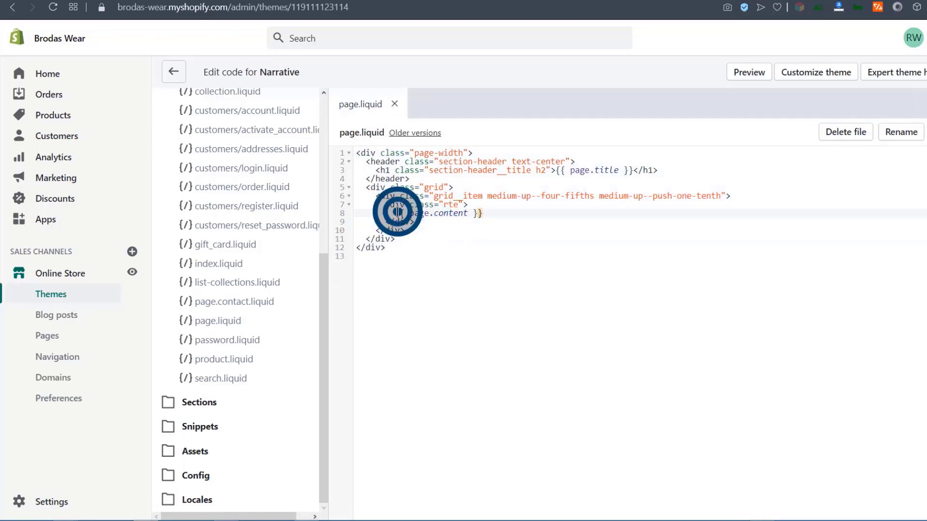
left_click(477, 254)
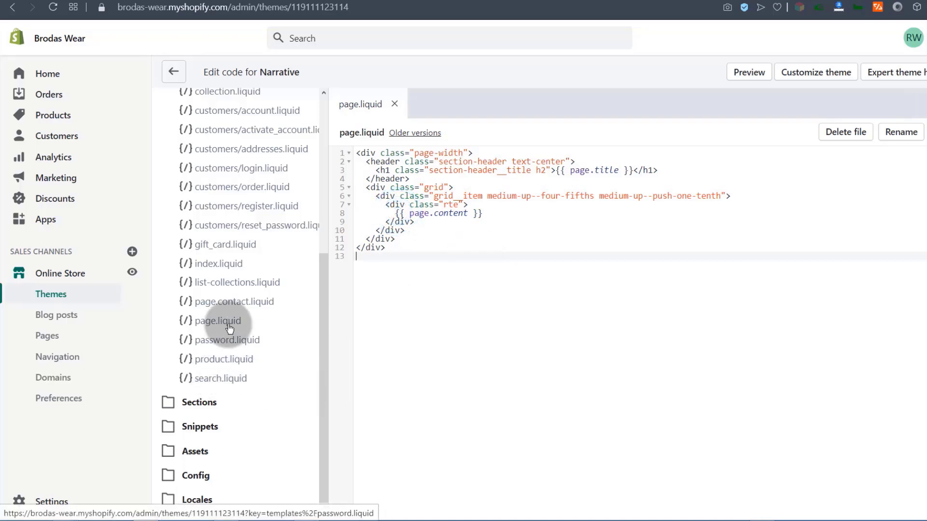
Open the product.liquid template and look over its 18 lines of code.
left_click(222, 359)
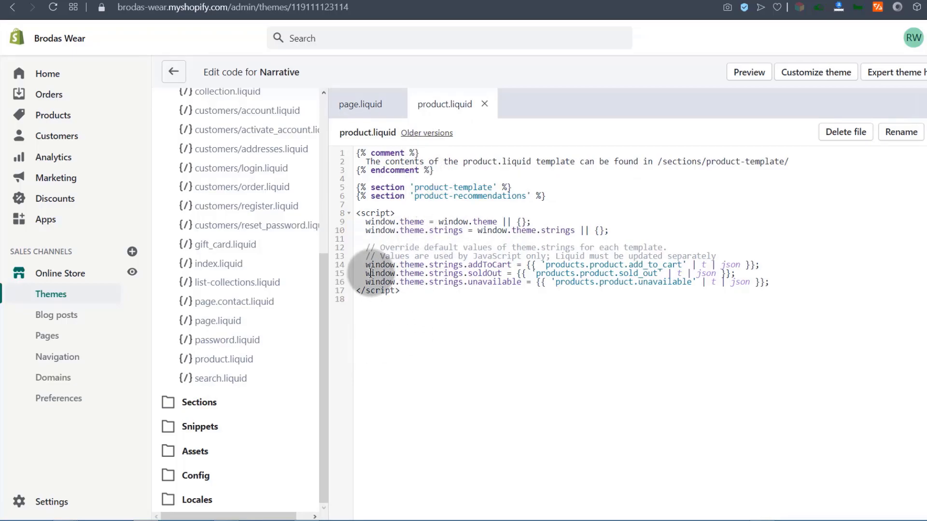
left_click(353, 152)
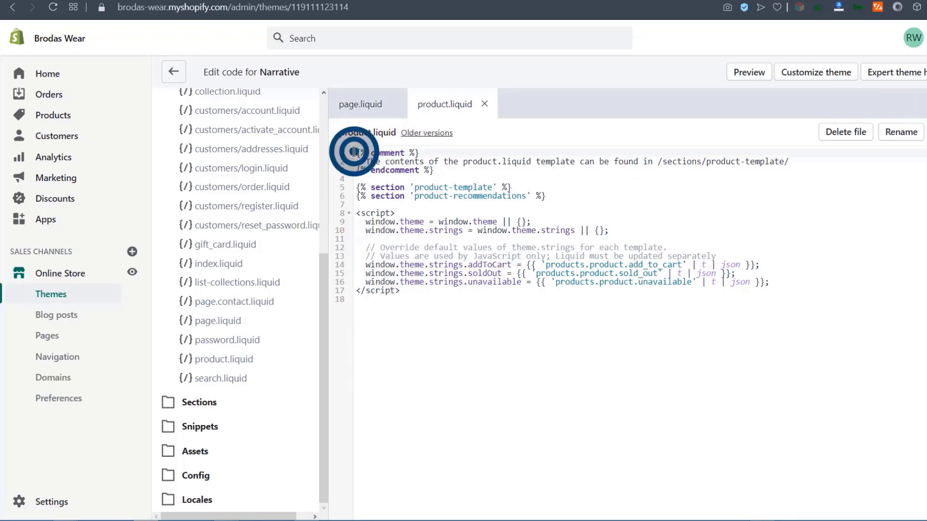
left_click(429, 153)
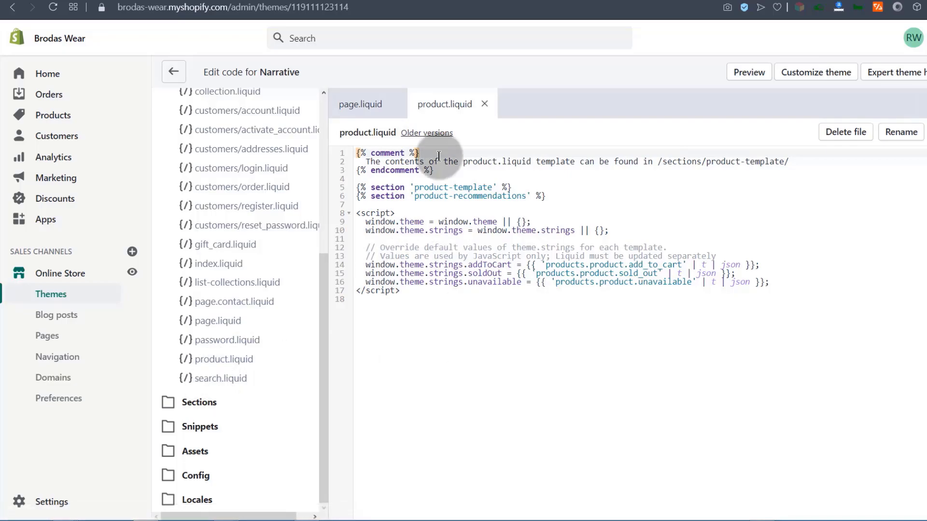
scroll(244, 355, "up", 5)
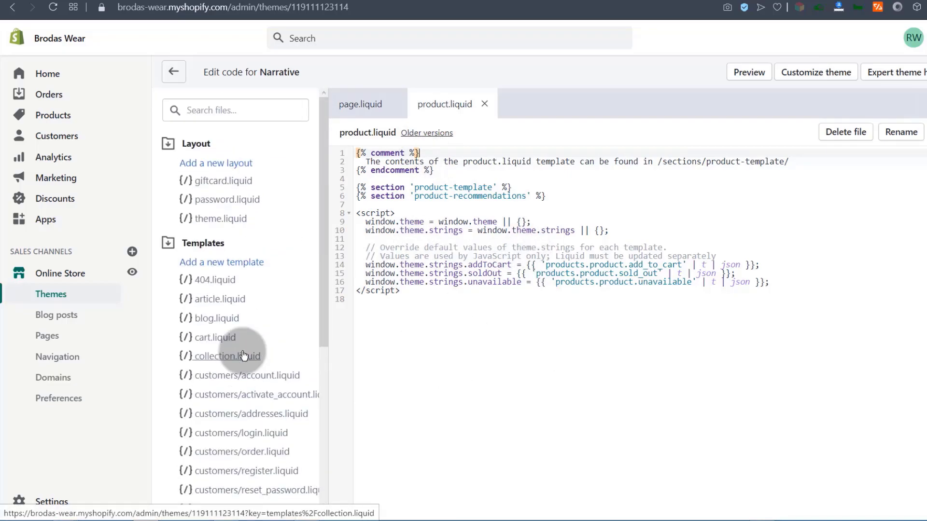
Expand the Sections folder and look through the footer.liquid file.
scroll(228, 294, "down", 1)
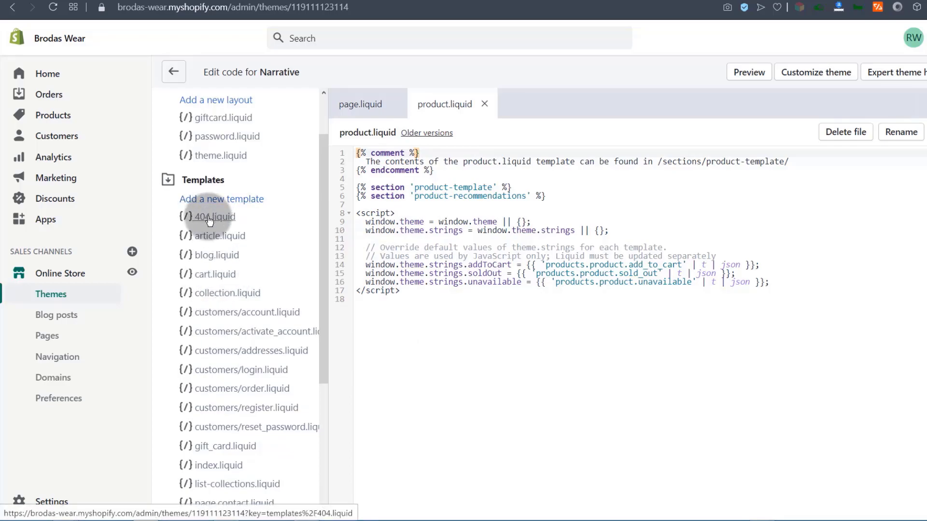
scroll(209, 221, "down", 4)
left_click(198, 403)
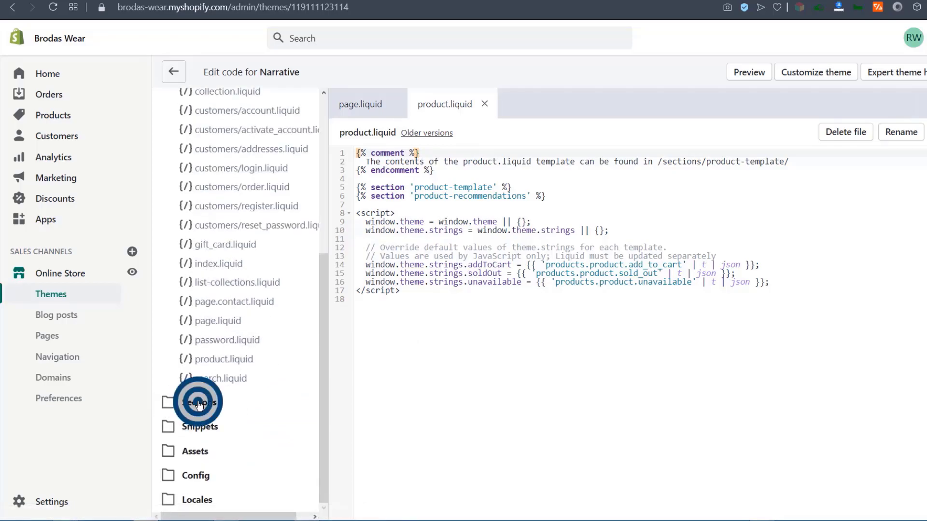
scroll(193, 391, "down", 6)
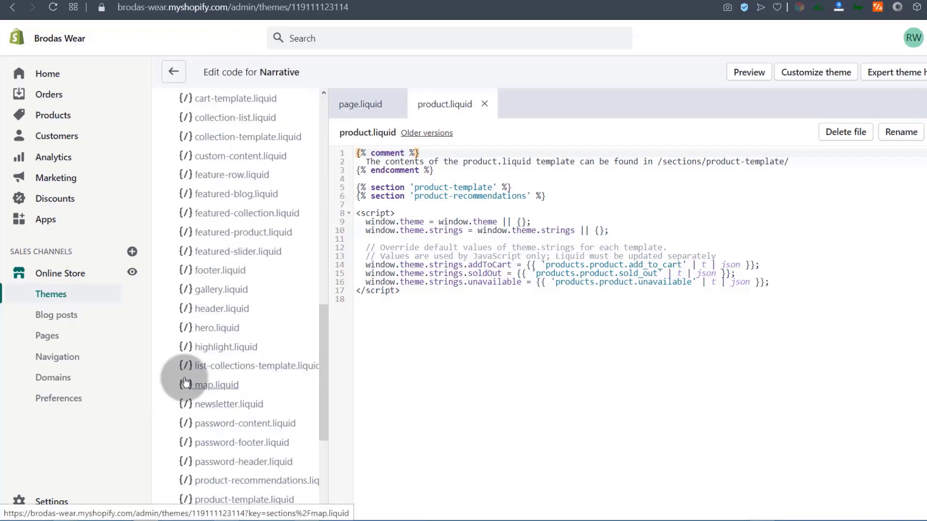
left_click(215, 274)
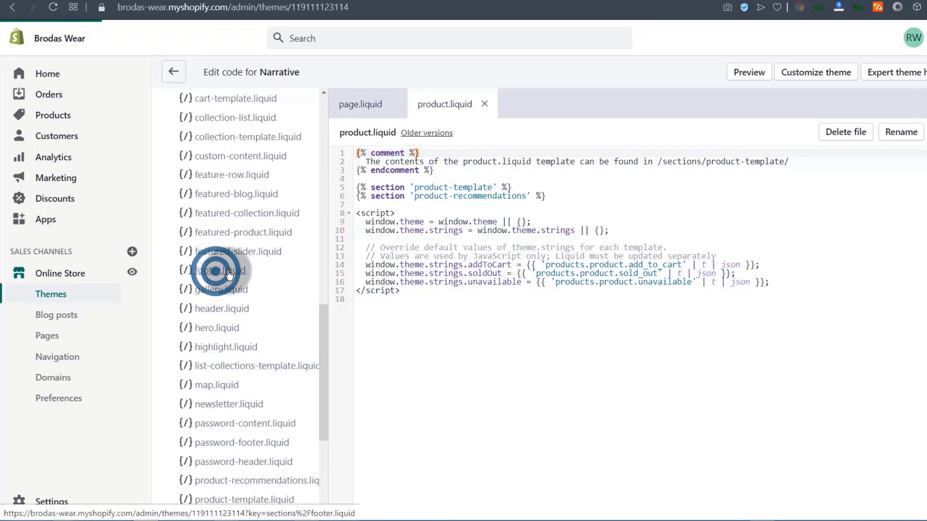
scroll(448, 213, "down", 8)
scroll(448, 212, "down", 20)
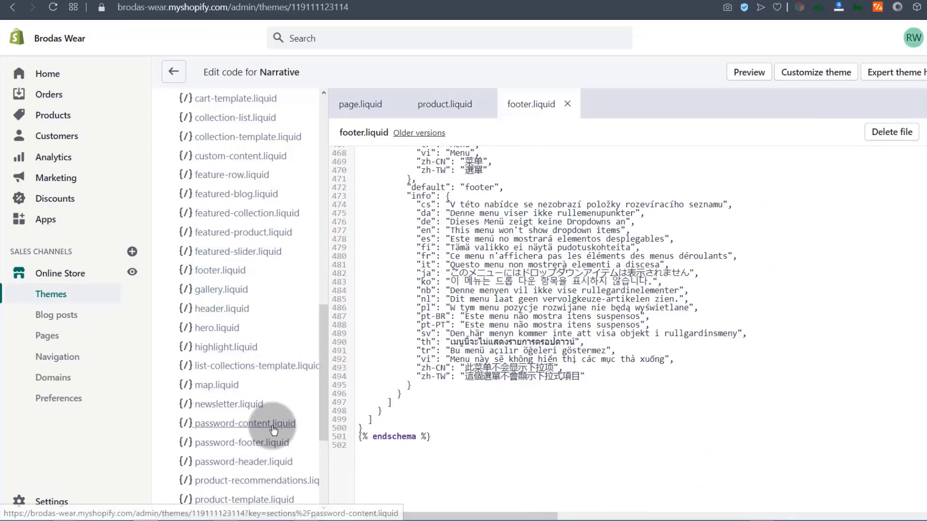
left_click_drag(325, 375, 322, 478)
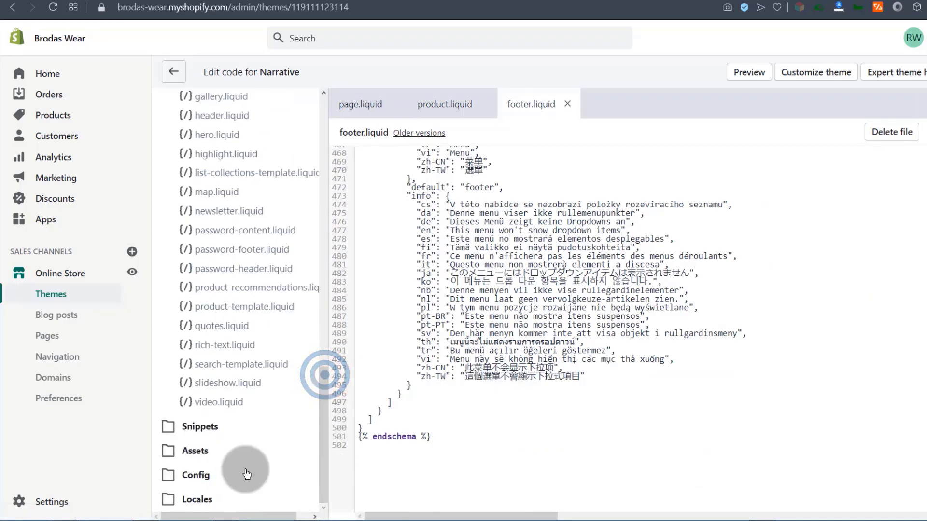
left_click(322, 408)
left_click_drag(322, 407, 326, 340)
Read through header.liquid, then return to the store's Themes overview.
left_click(211, 330)
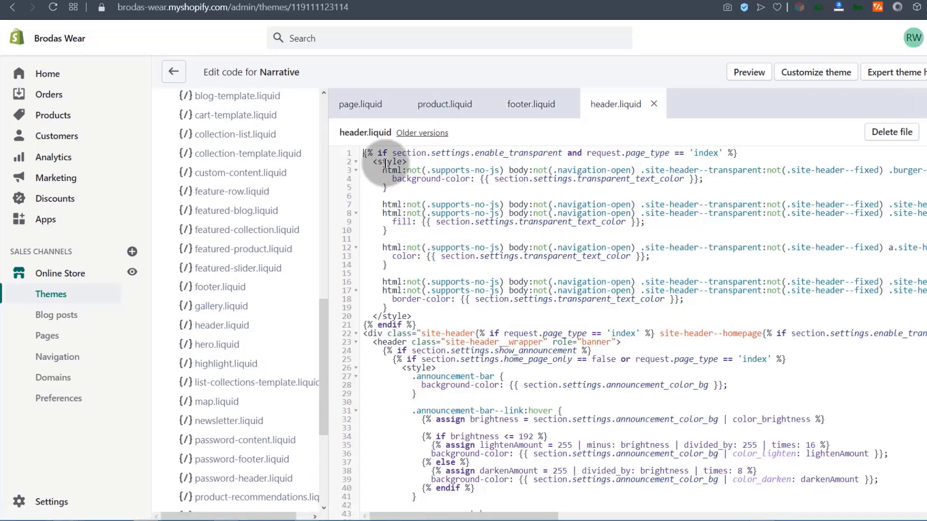
scroll(428, 269, "down", 6)
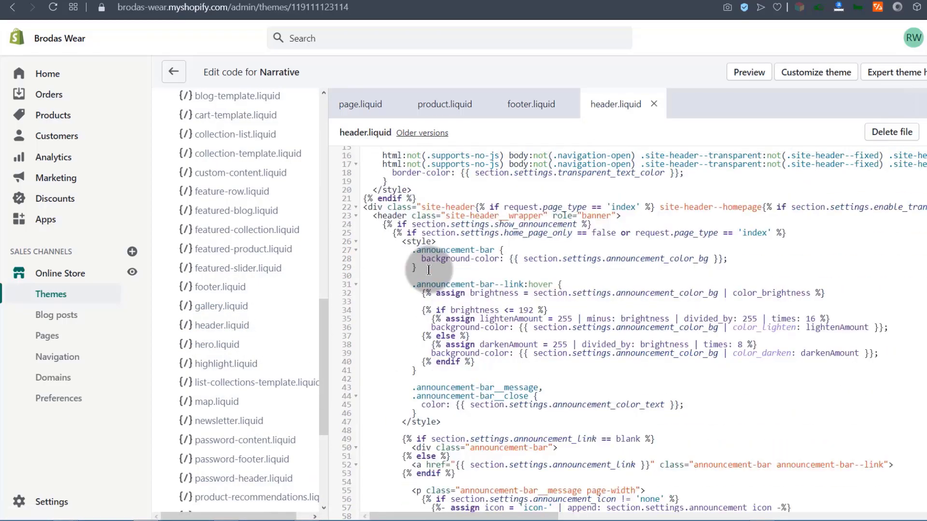
scroll(429, 269, "up", 6)
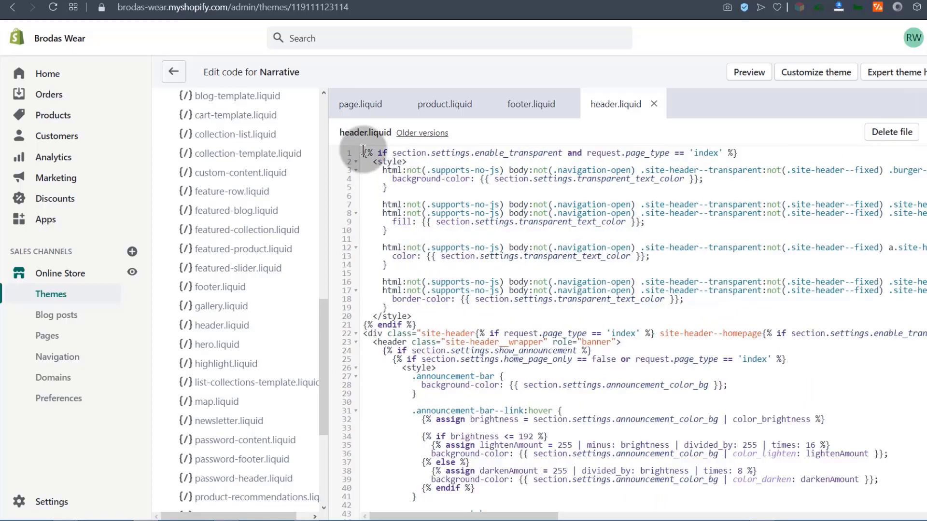
scroll(457, 224, "down", 13)
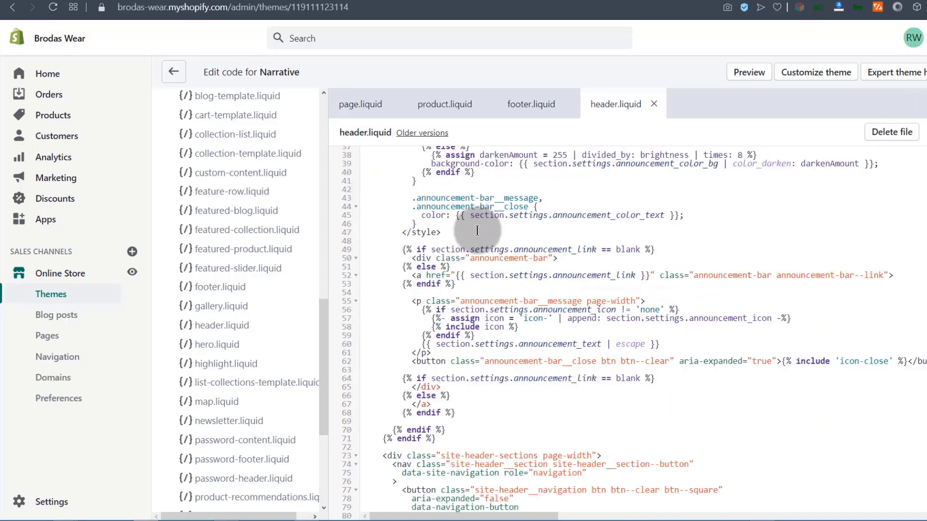
scroll(476, 231, "down", 20)
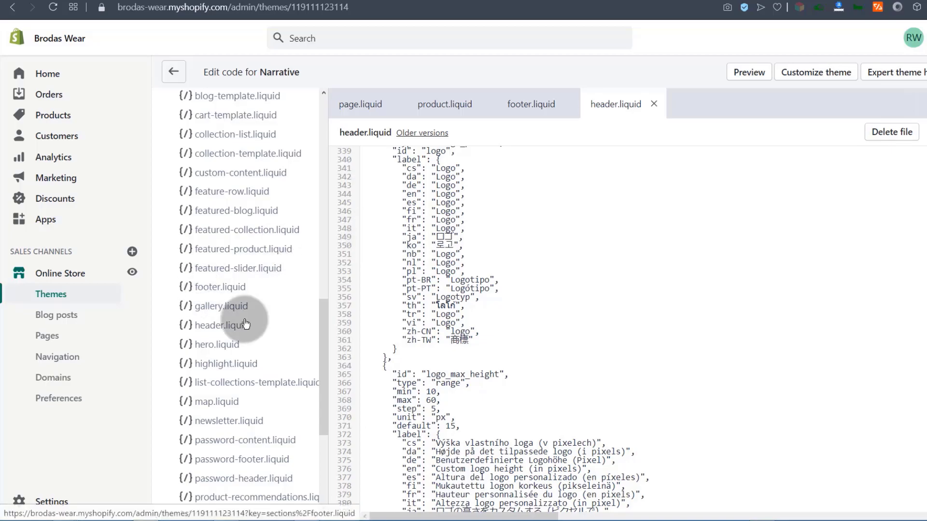
left_click_drag(327, 338, 327, 441)
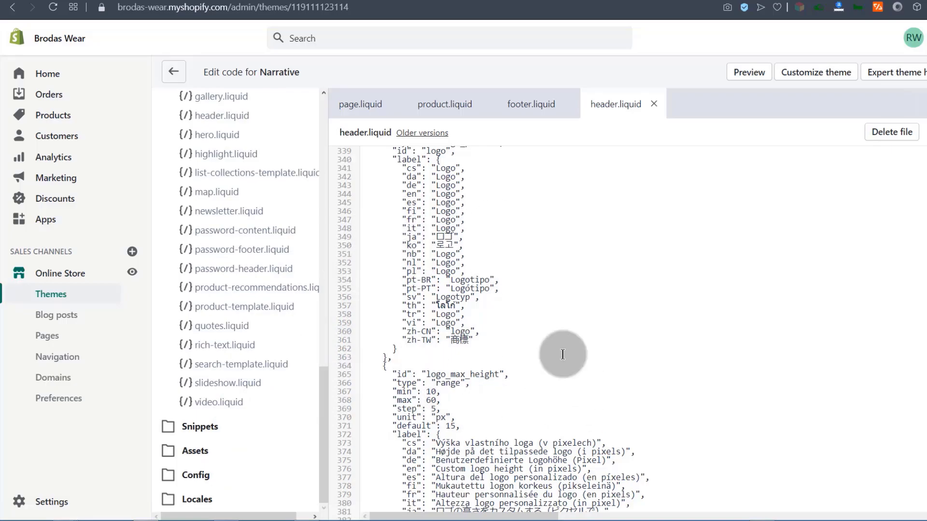
scroll(309, 221, "up", 5)
scroll(309, 221, "up", 10)
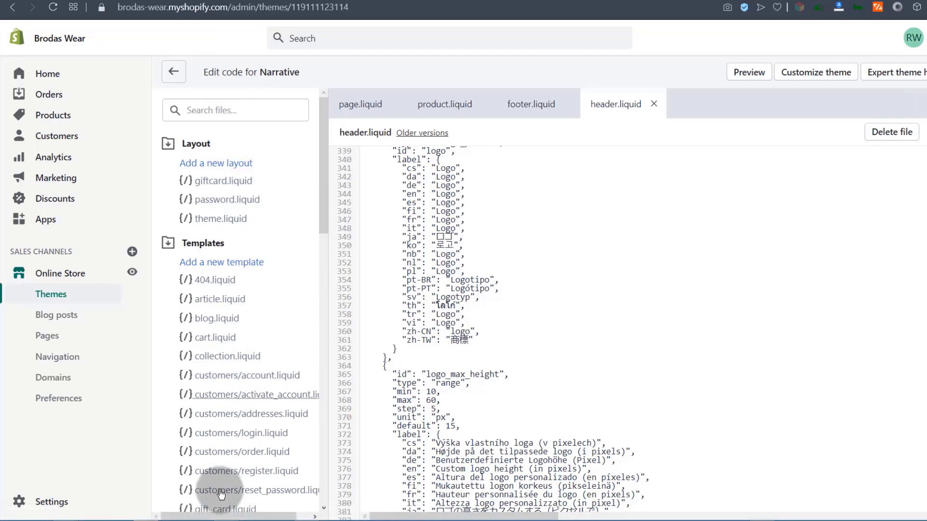
scroll(218, 397, "down", 4)
scroll(218, 397, "down", 10)
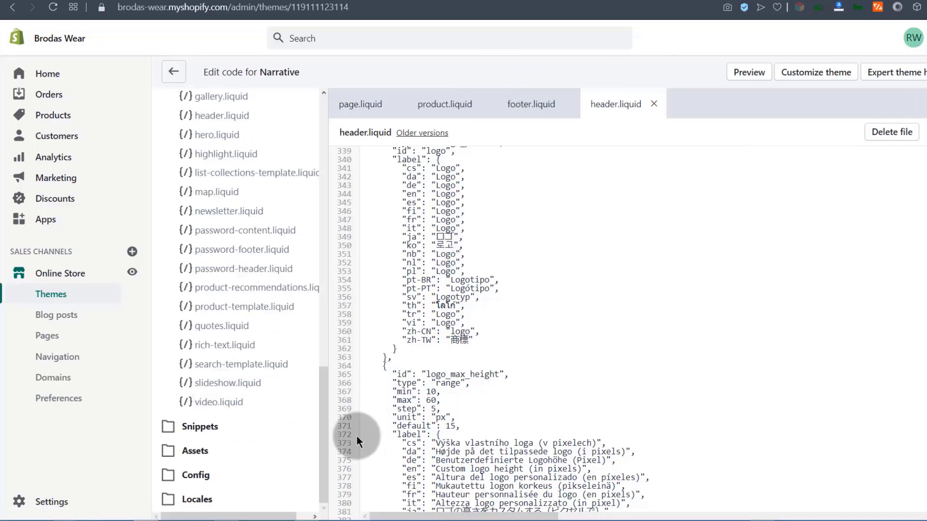
scroll(210, 377, "up", 5)
scroll(210, 377, "up", 10)
left_click(173, 72)
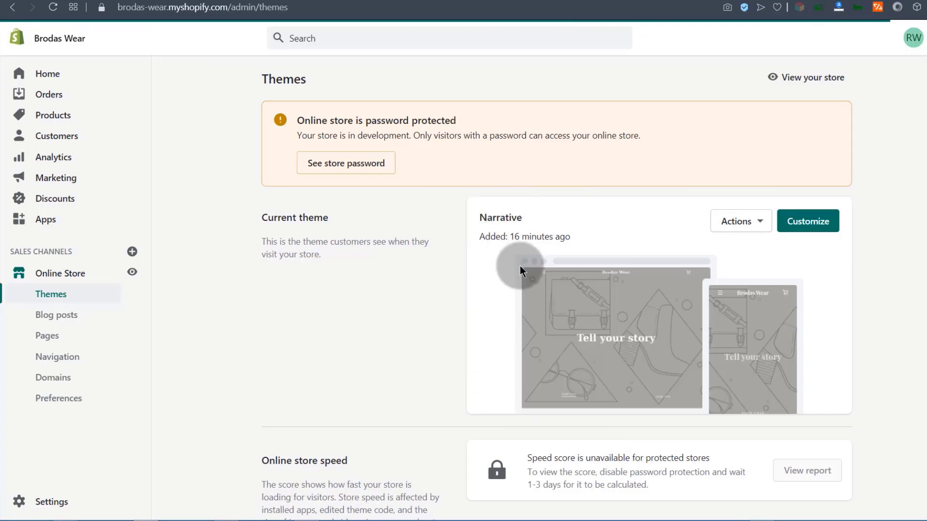
Publish Copy of Narrative from its Actions menu, replacing Narrative as current theme.
scroll(518, 263, "down", 8)
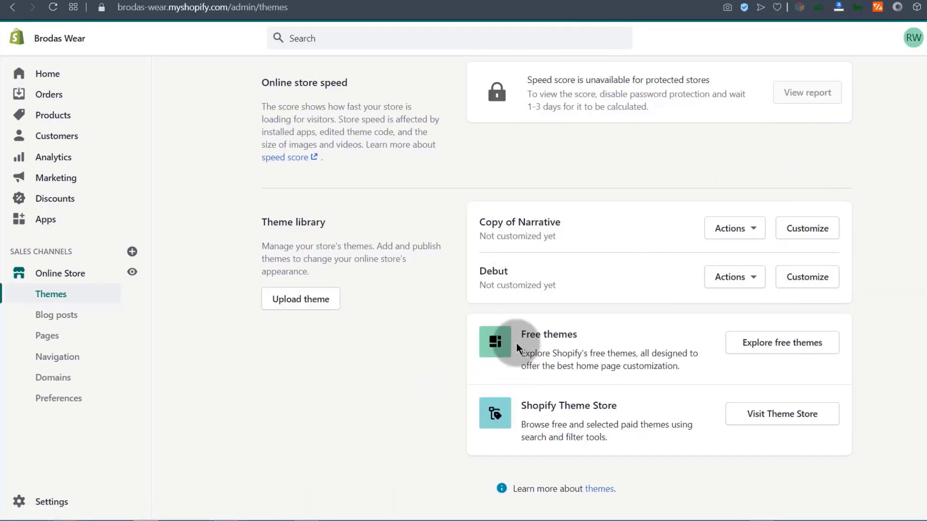
left_click(756, 231)
left_click(695, 287)
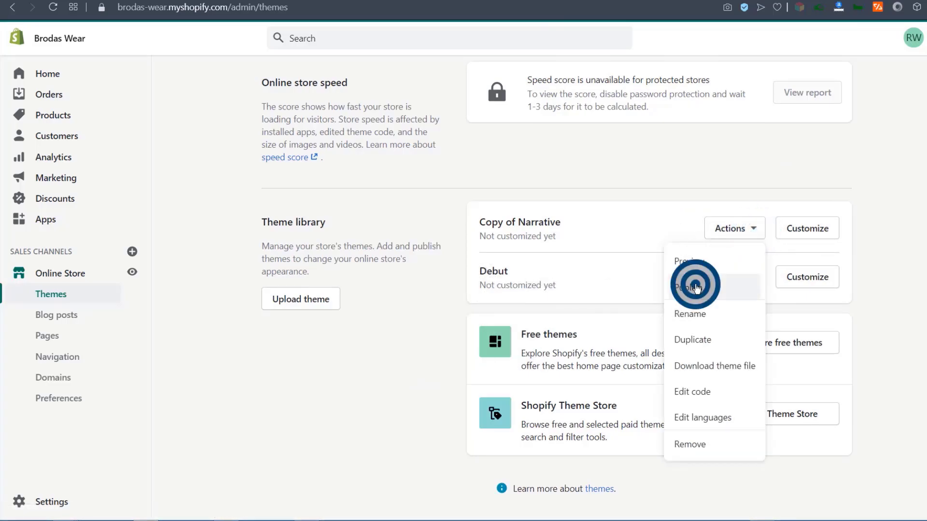
left_click(642, 393)
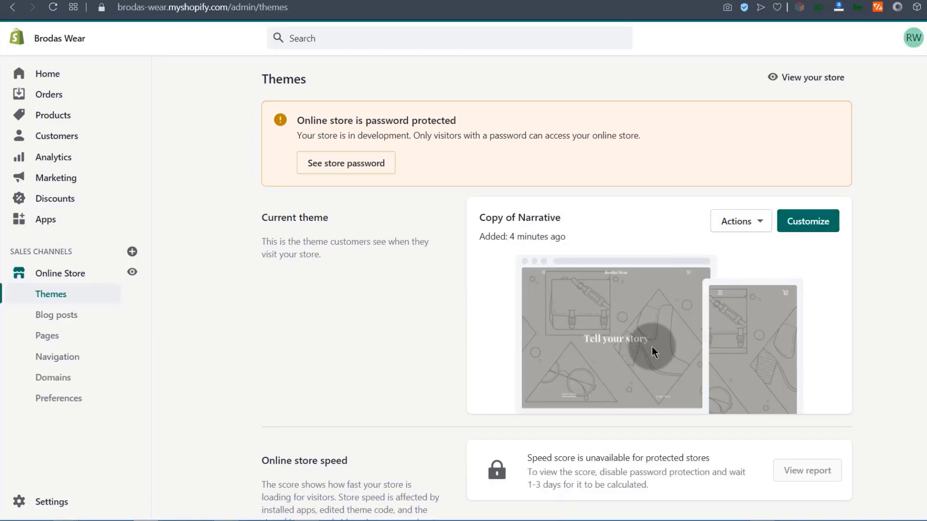
scroll(467, 318, "down", 7)
scroll(467, 314, "up", 8)
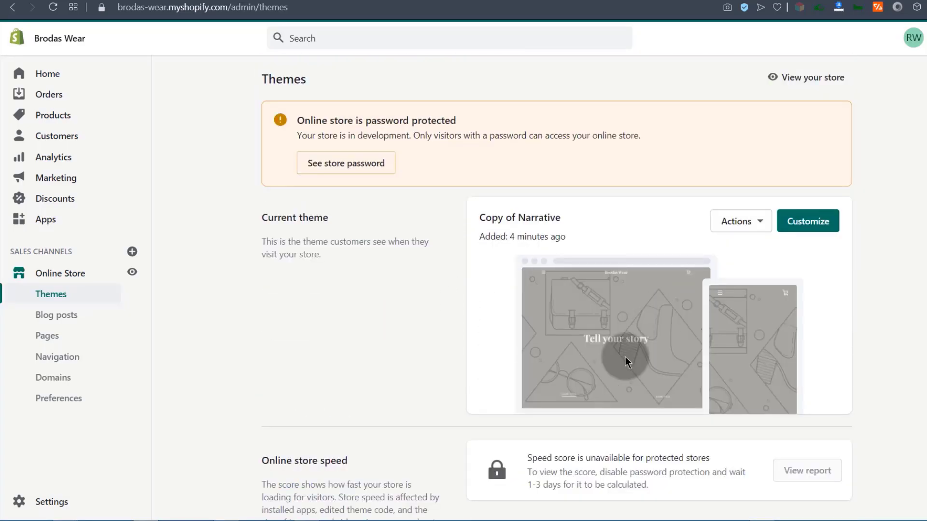
Publish the Narrative theme as the store's current theme.
left_click(767, 226)
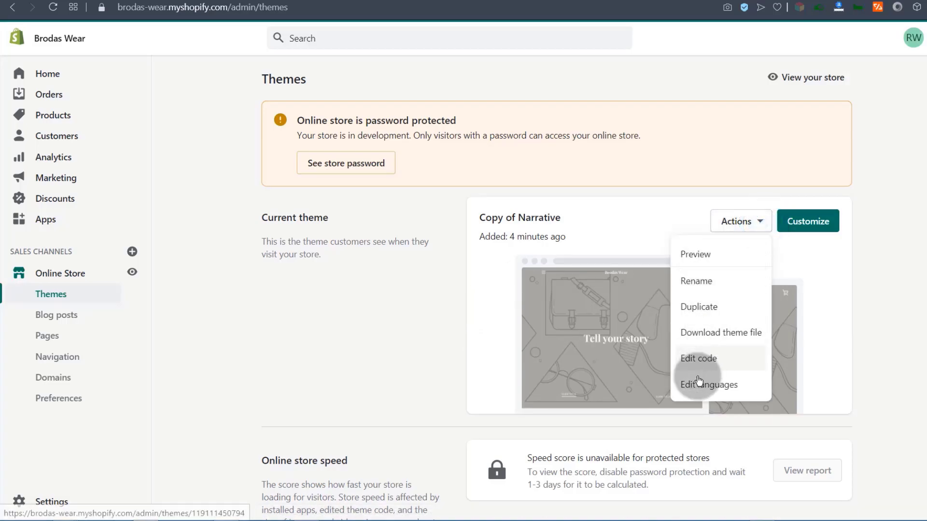
scroll(569, 311, "down", 6)
left_click(735, 290)
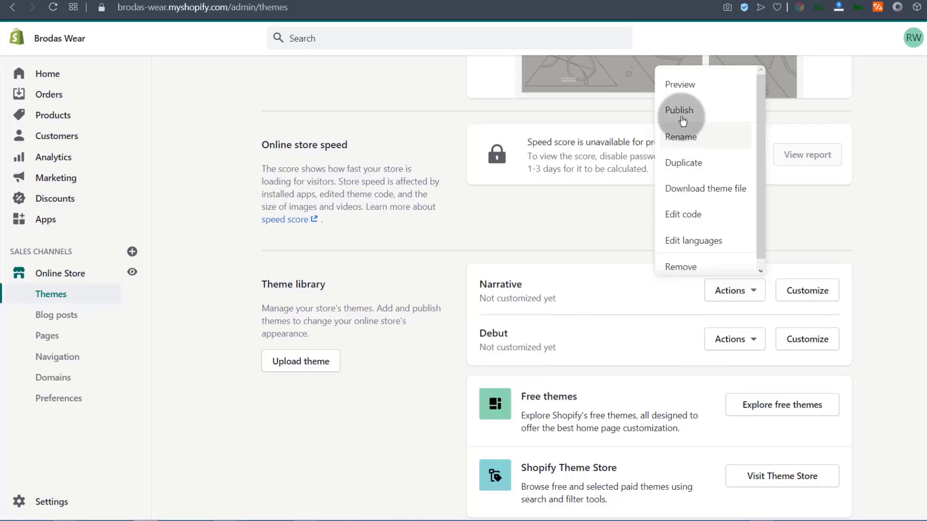
left_click(685, 110)
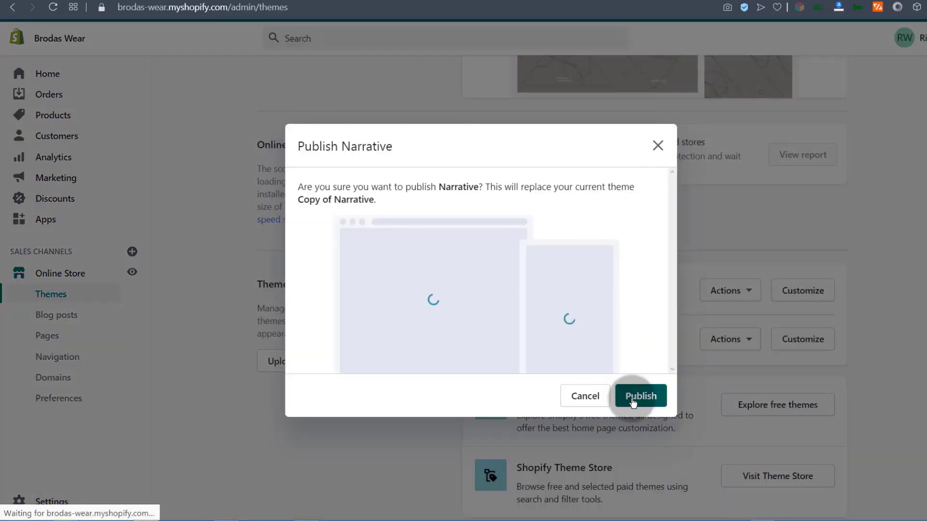
left_click(632, 398)
left_click(658, 146)
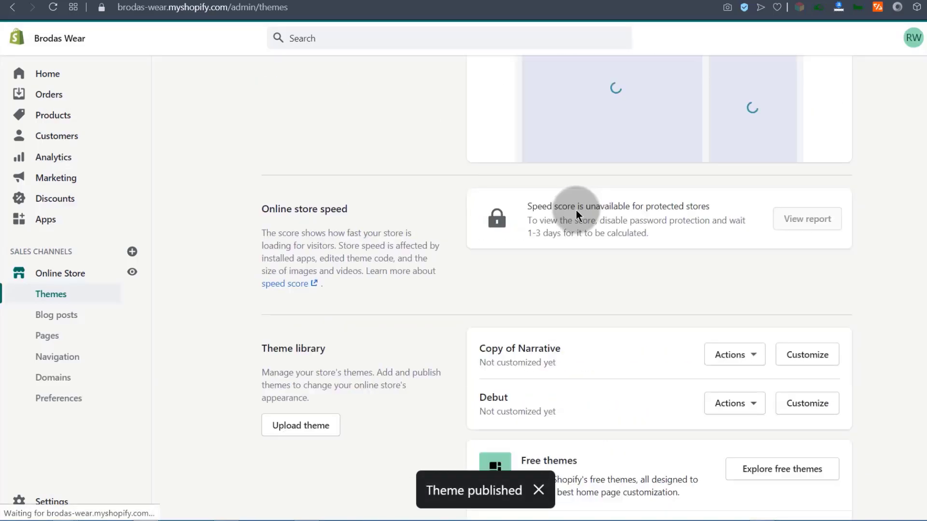
Remove the Copy of Narrative theme from the theme library.
left_click(763, 234)
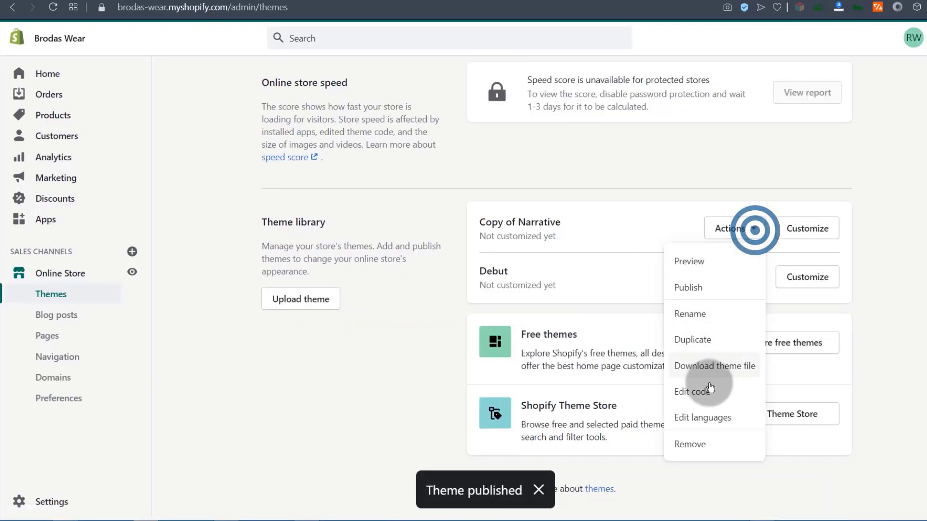
left_click(693, 444)
left_click(643, 316)
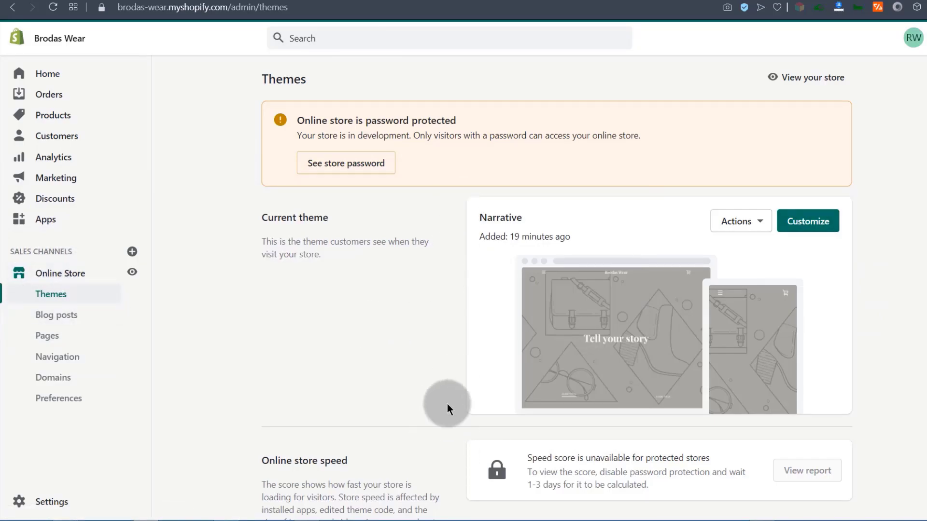
Publish the Debut theme as the store's current theme.
scroll(459, 381, "down", 6)
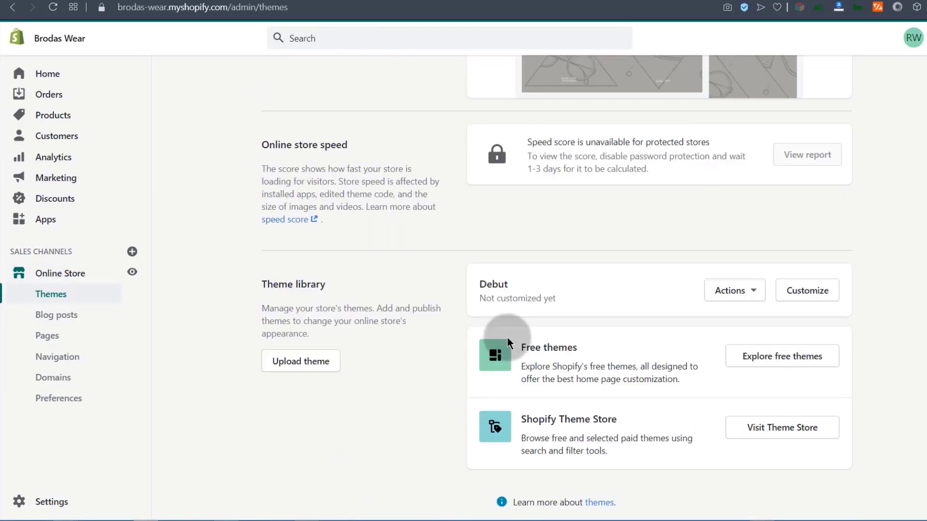
left_click(480, 285)
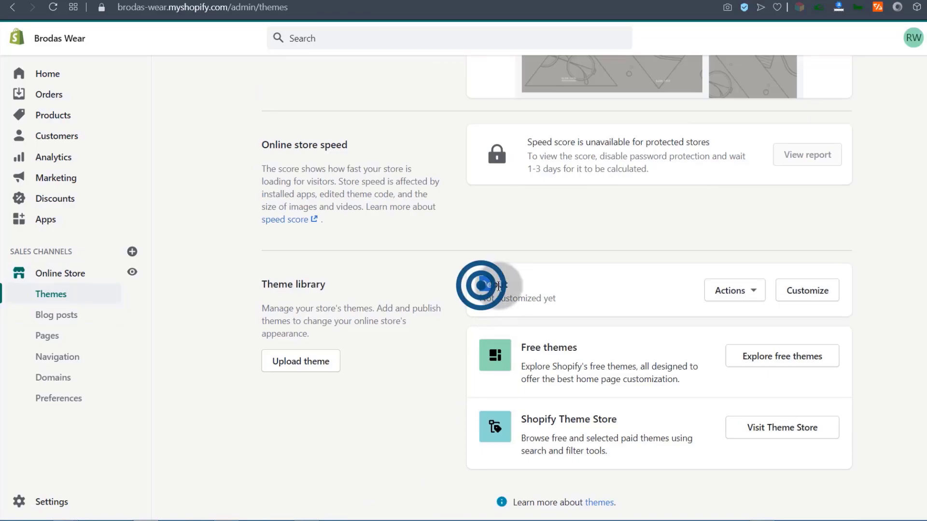
left_click(473, 321)
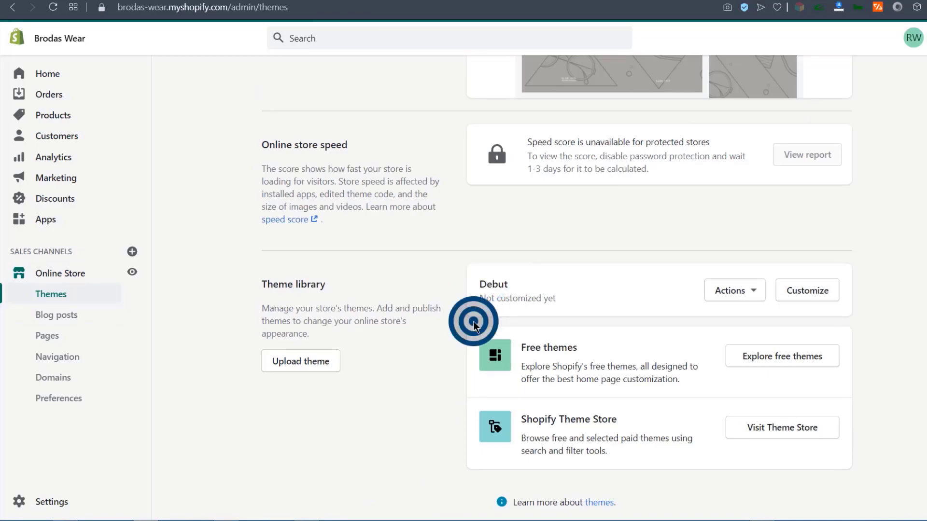
left_click(755, 290)
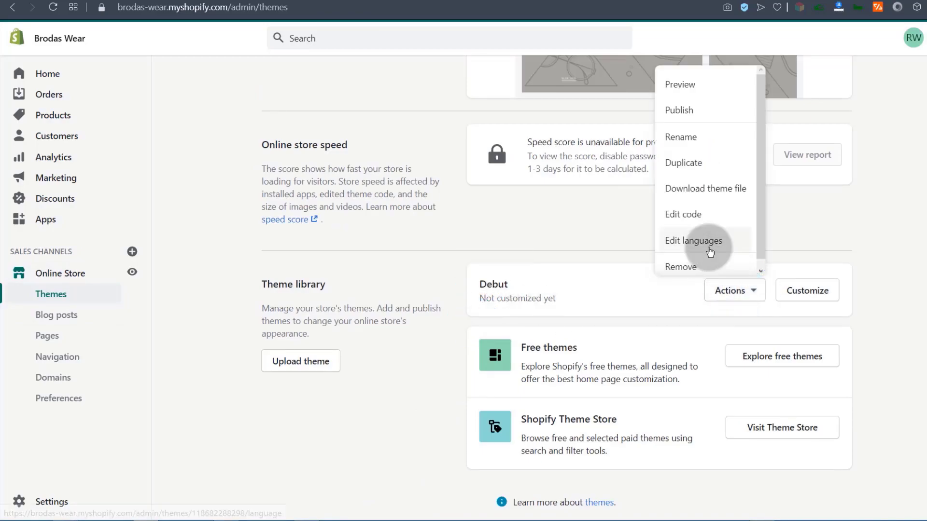
left_click(685, 110)
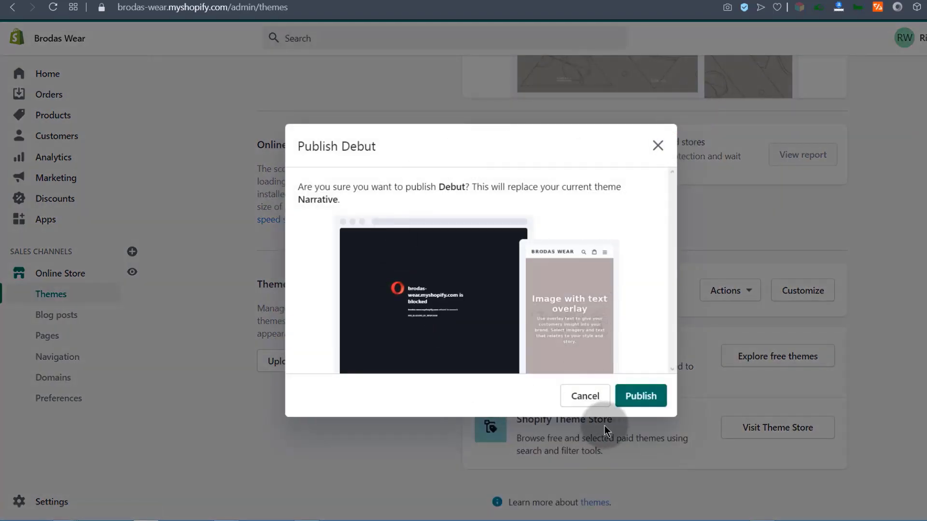
left_click(643, 397)
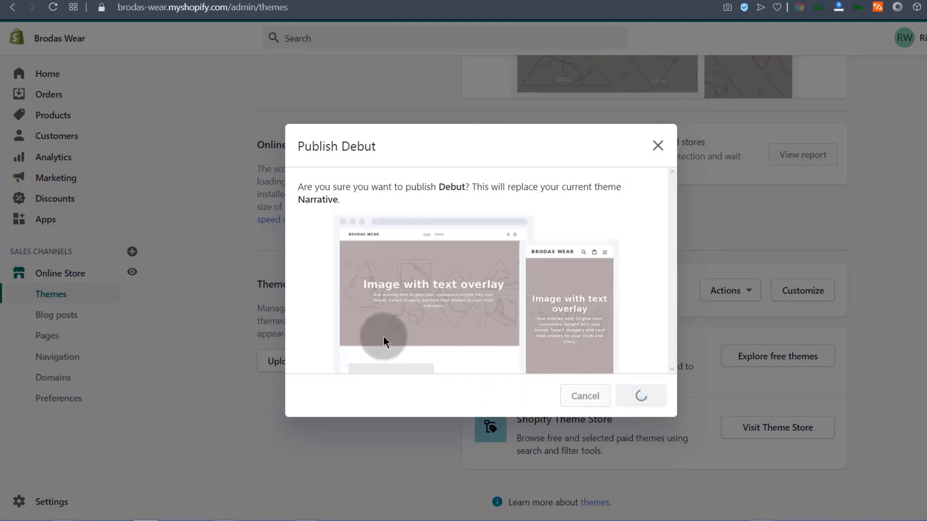
Remove the Narrative theme from the theme library.
scroll(537, 354, "down", 5)
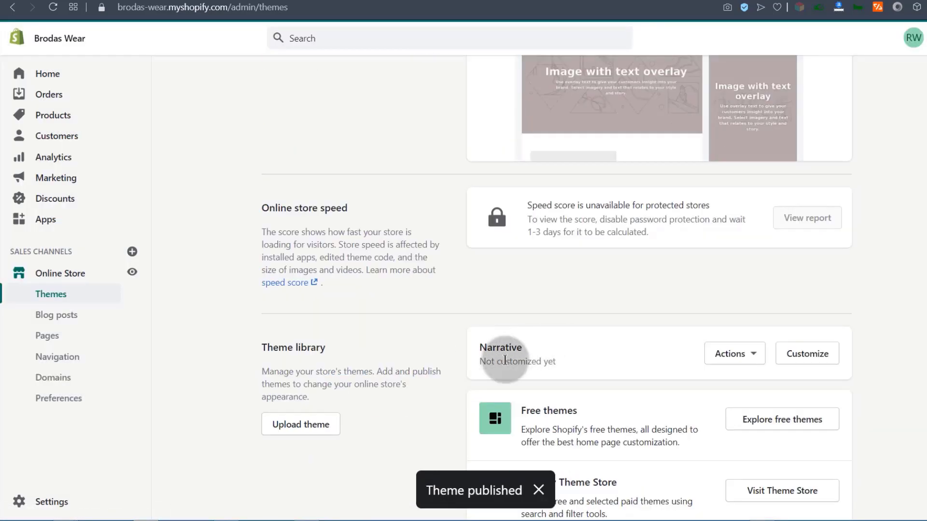
left_click(754, 360)
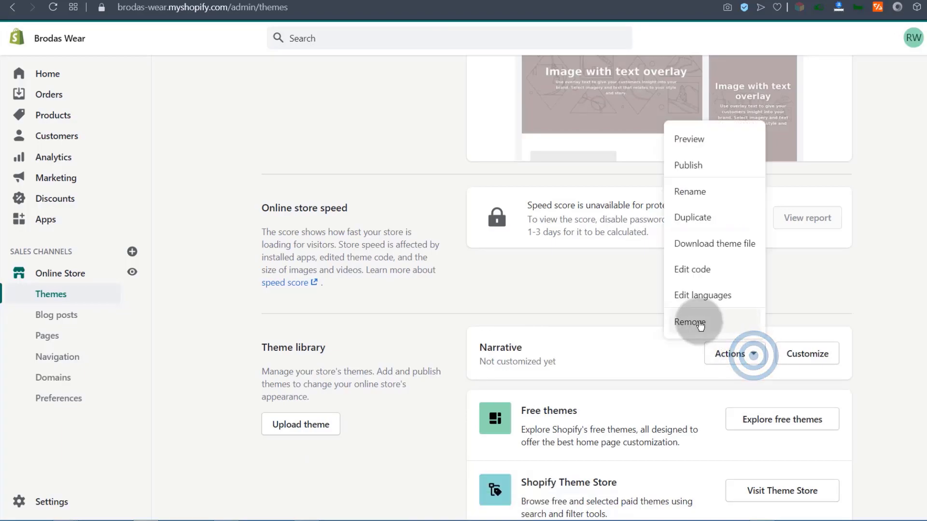
left_click(698, 323)
left_click(642, 312)
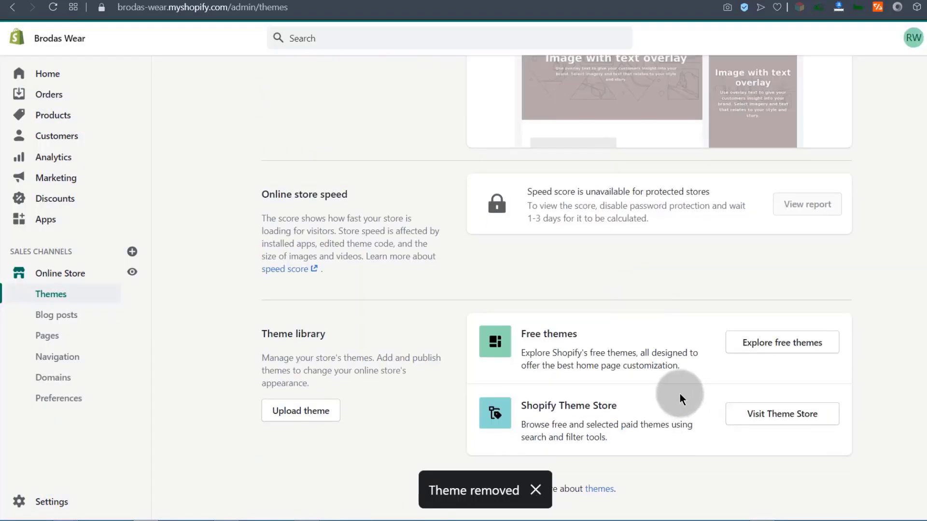
scroll(679, 396, "up", 5)
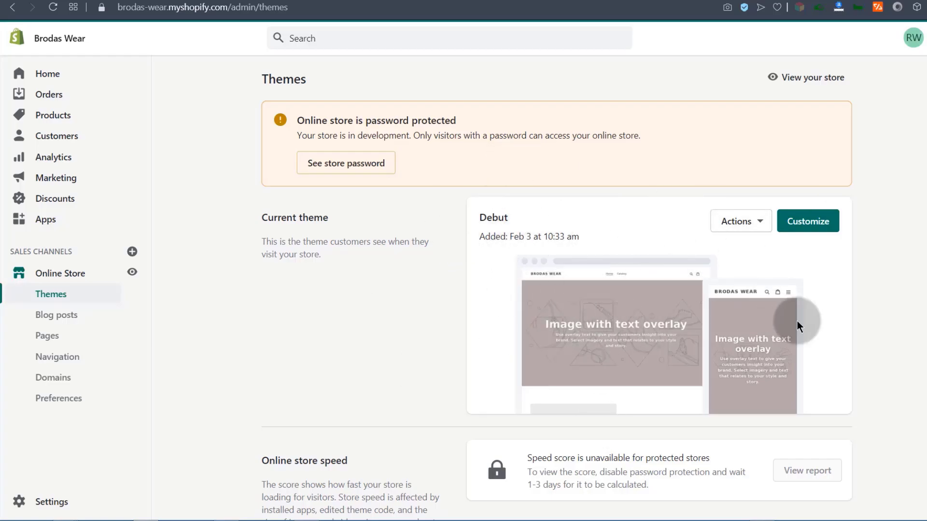
Open the live Debut theme in the editor and show its page template list.
left_click(815, 226)
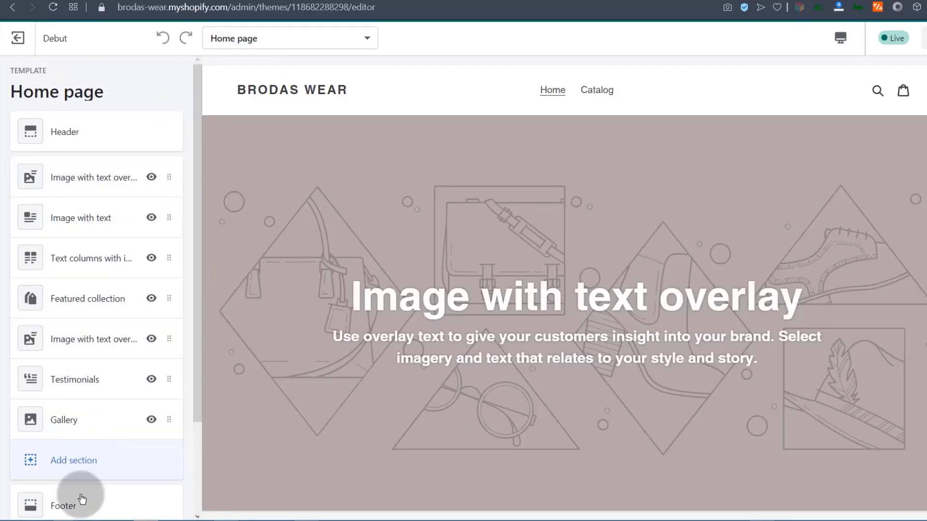
scroll(77, 478, "down", 3)
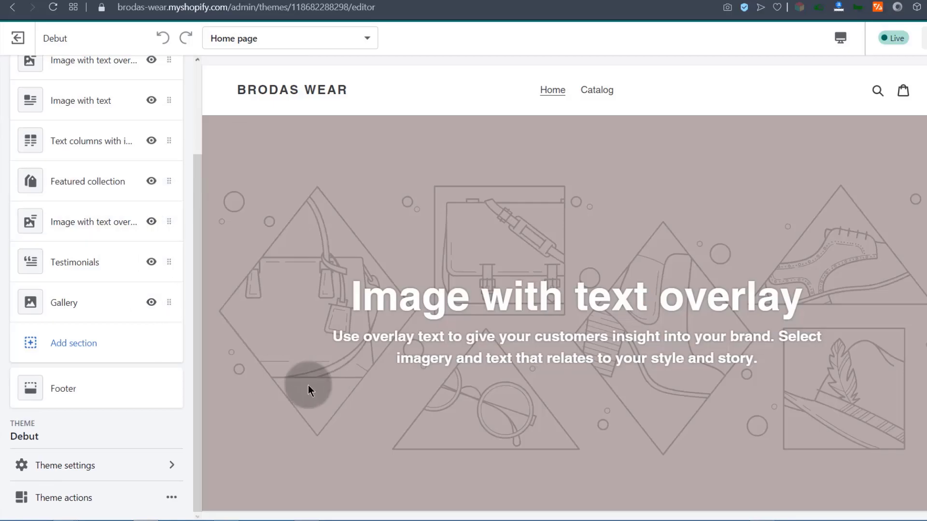
scroll(46, 112, "up", 3)
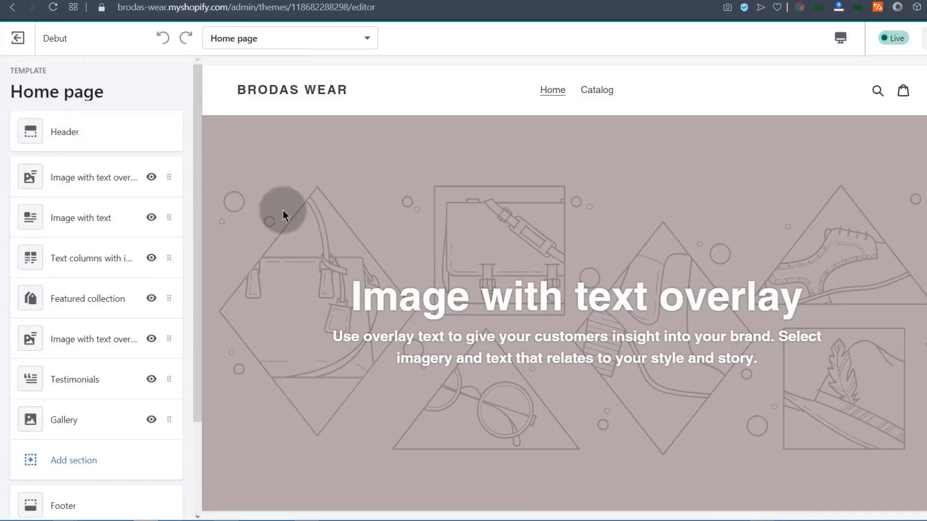
left_click(364, 38)
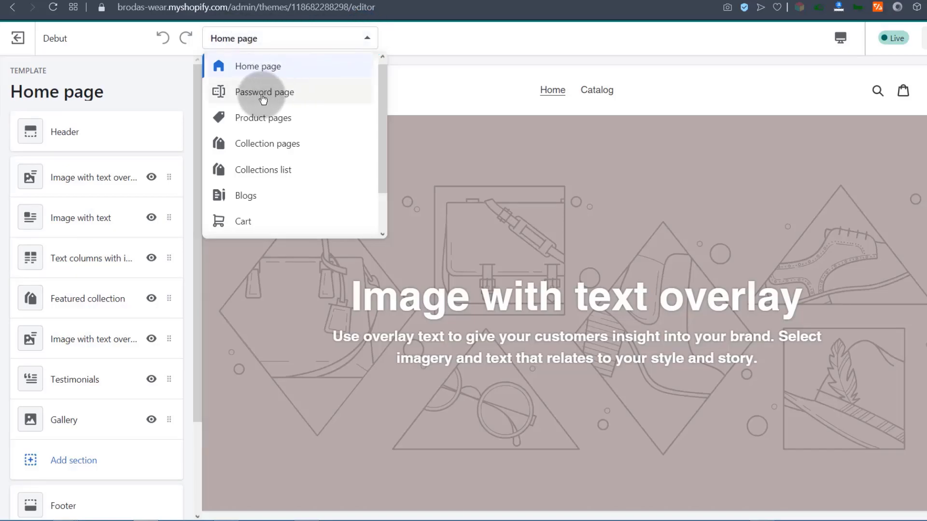
Switch to the Product pages template and add a Menu block to the footer.
left_click(261, 119)
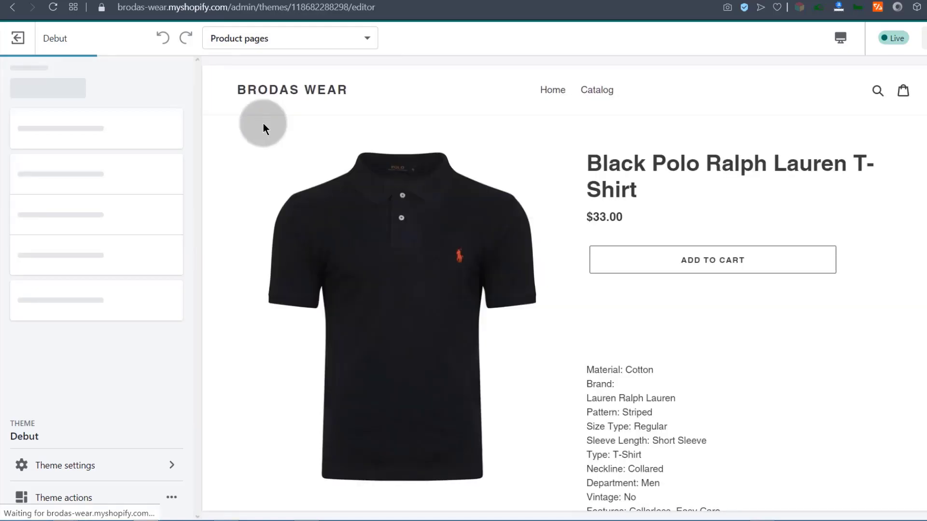
left_click(65, 268)
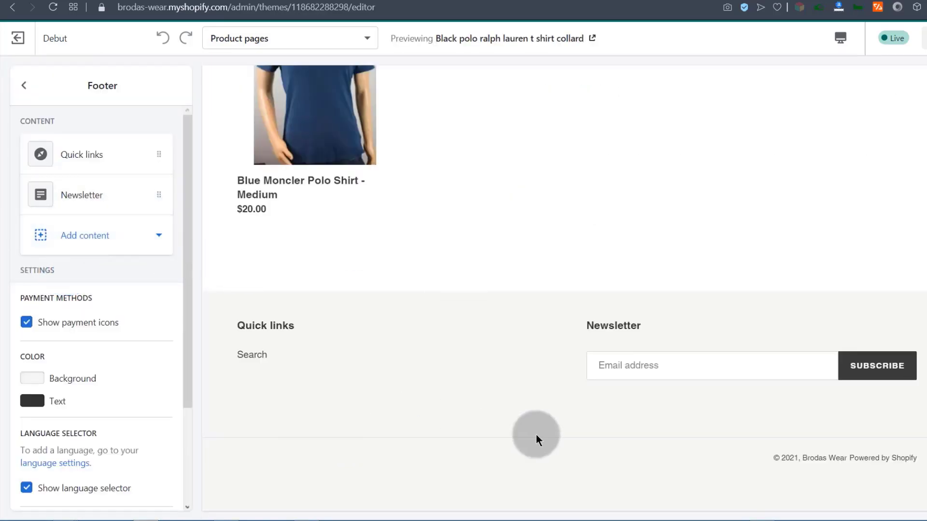
left_click(82, 236)
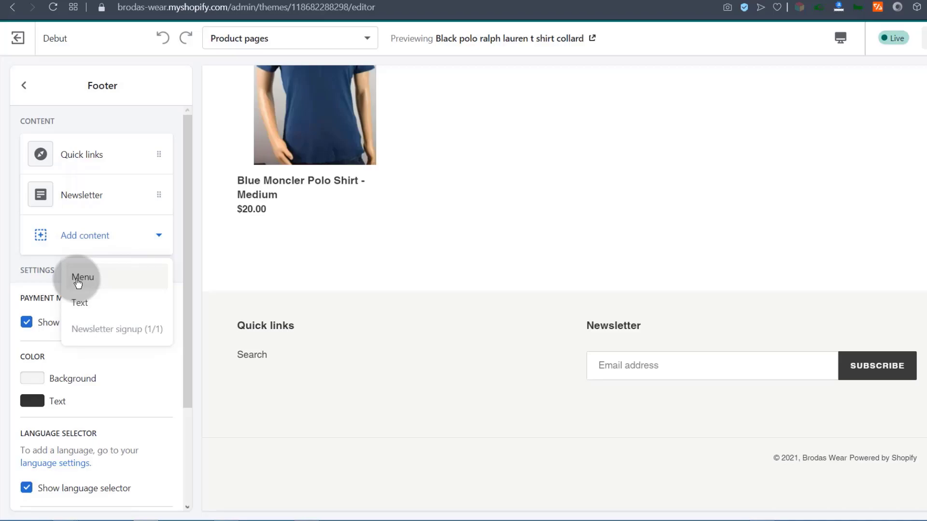
left_click(78, 280)
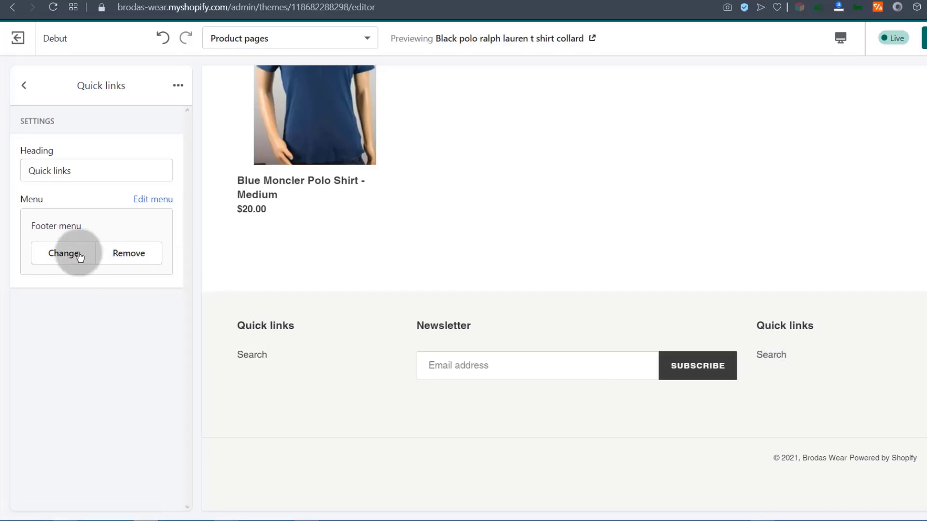
Clear the new block's menu and delete the second Quick links block.
left_click(23, 85)
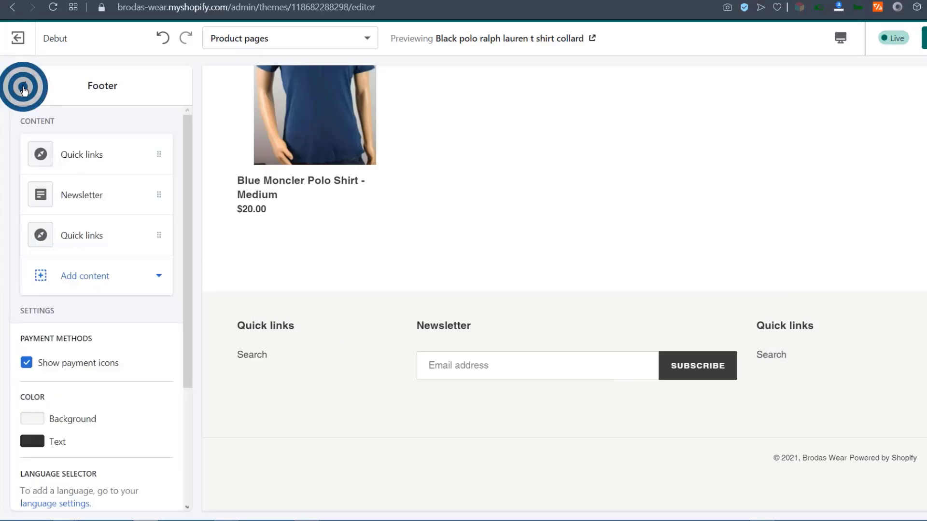
left_click(158, 236)
left_click(151, 247)
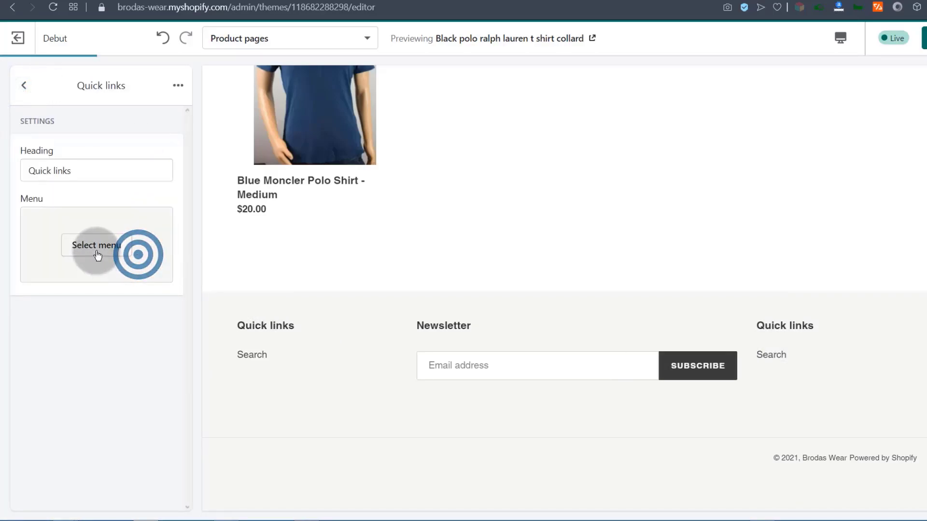
left_click(24, 86)
left_click(68, 234)
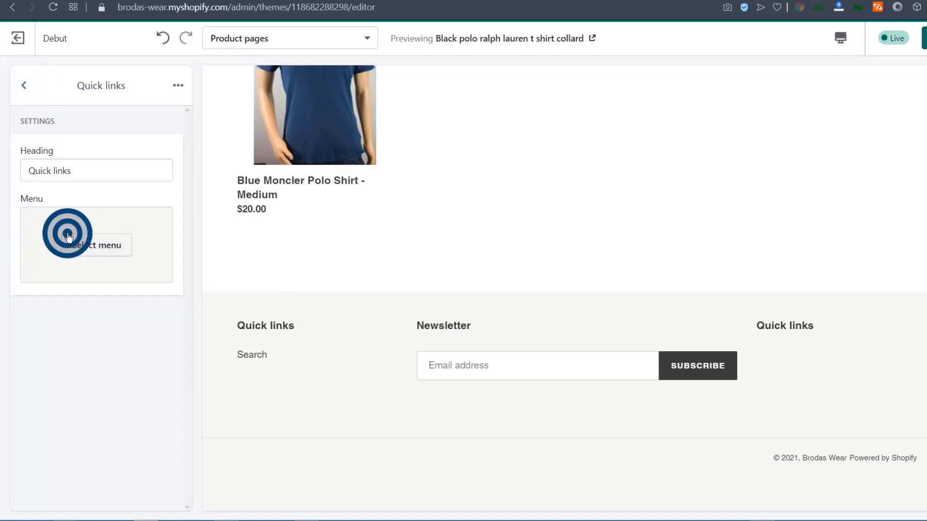
left_click(174, 86)
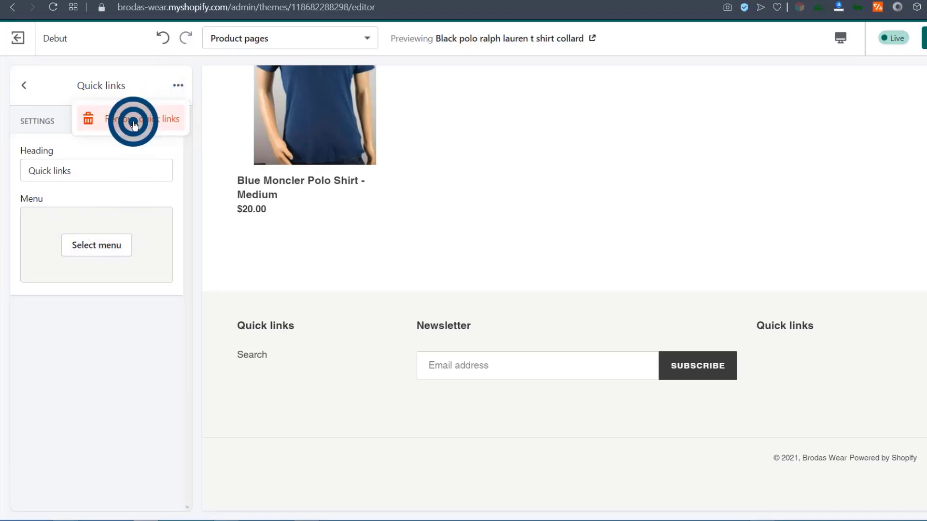
left_click(134, 121)
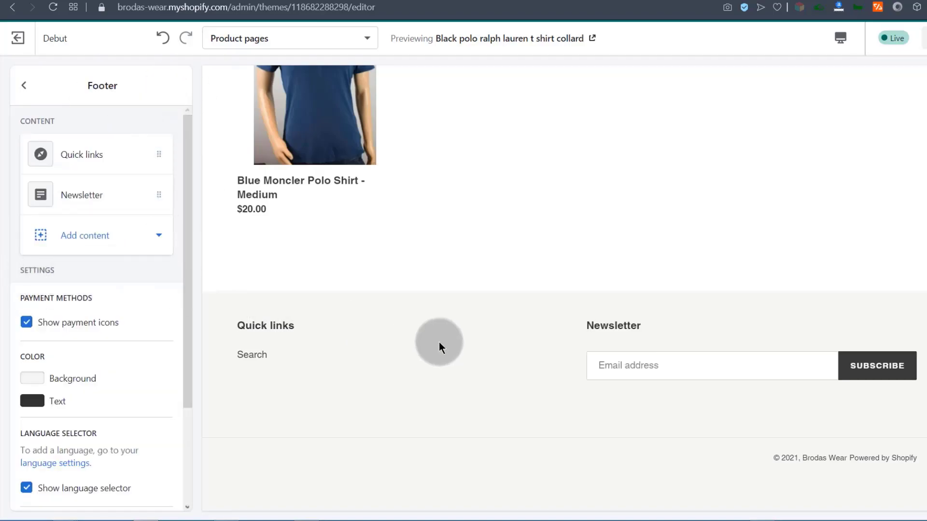
left_click(244, 39)
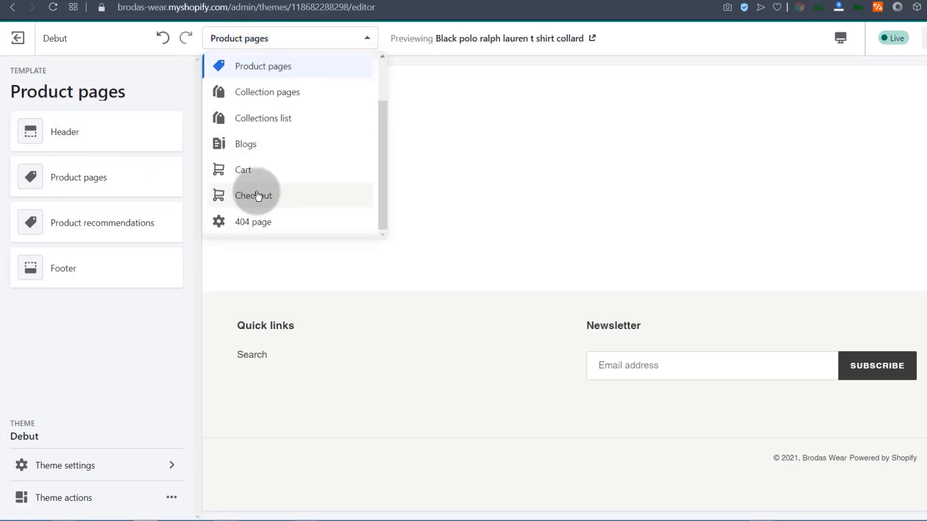
Switch to the 404 page template and look through its header settings.
left_click(244, 220)
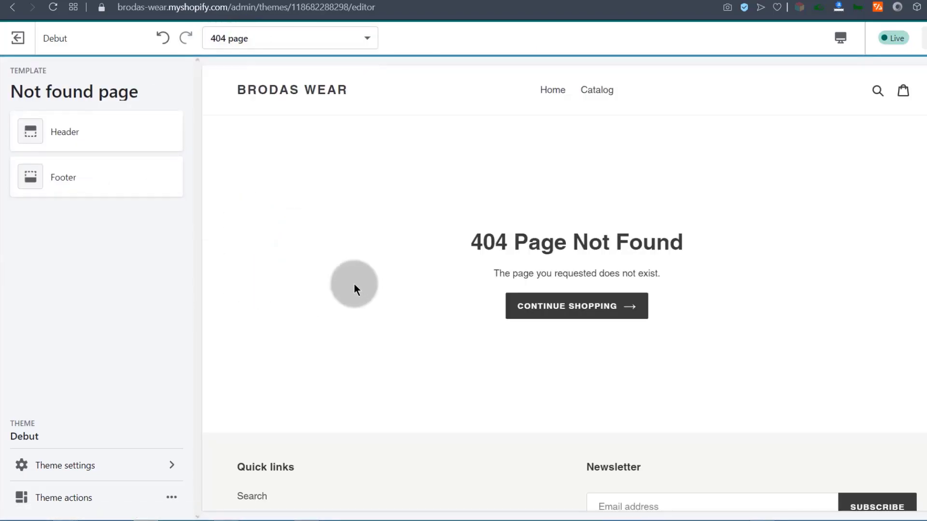
left_click(507, 242)
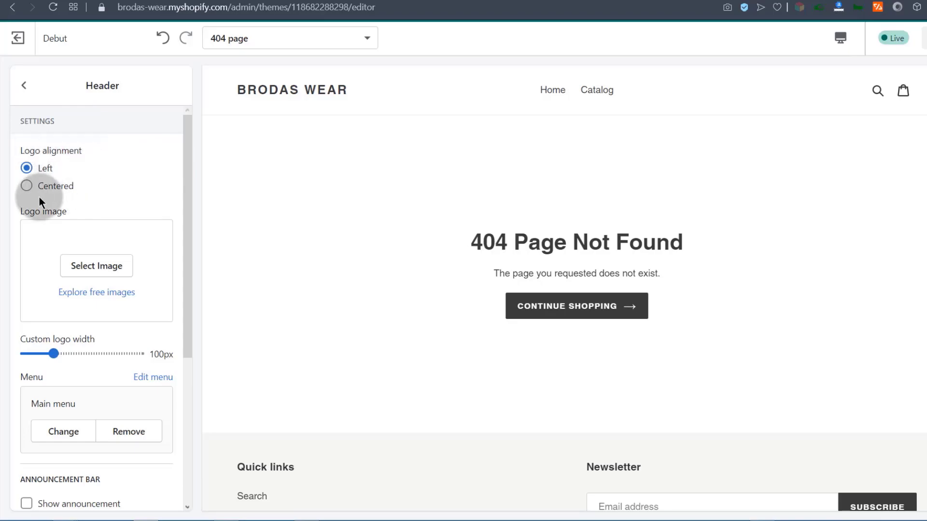
scroll(87, 266, "down", 2)
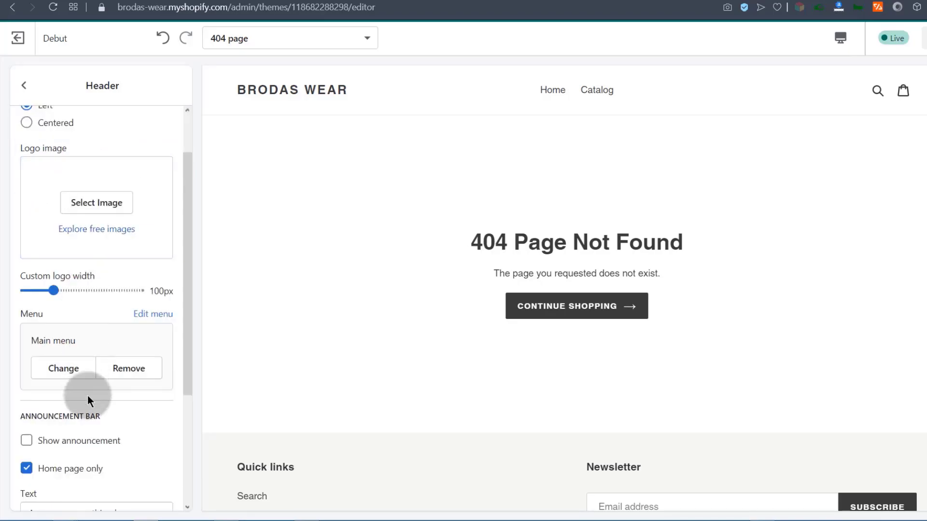
scroll(88, 395, "down", 4)
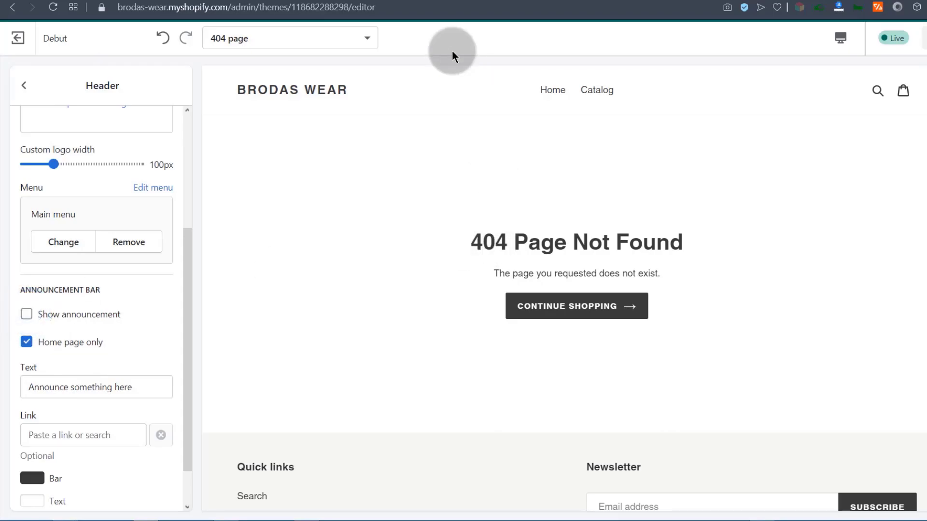
left_click(25, 313)
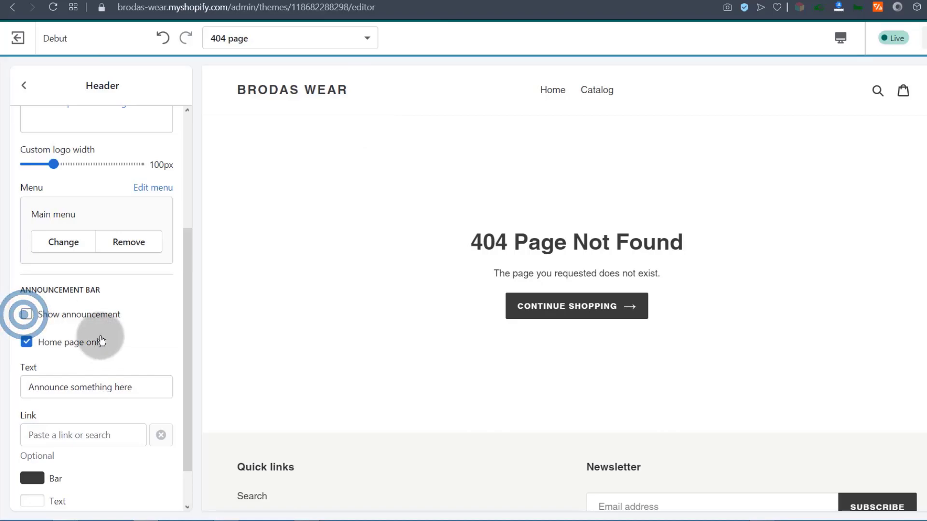
left_click_drag(186, 290, 182, 311)
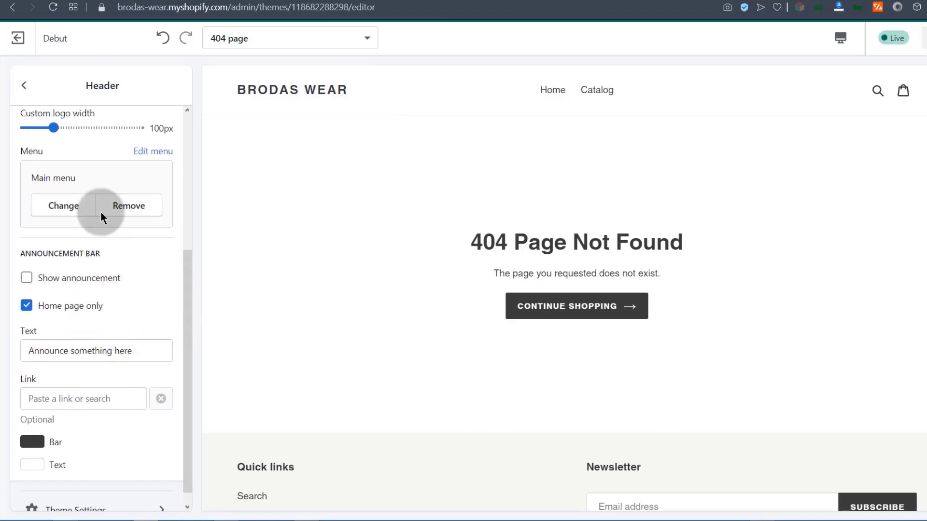
left_click(25, 94)
Inspect the 404 template's footer settings and its page-not-found message.
left_click(73, 180)
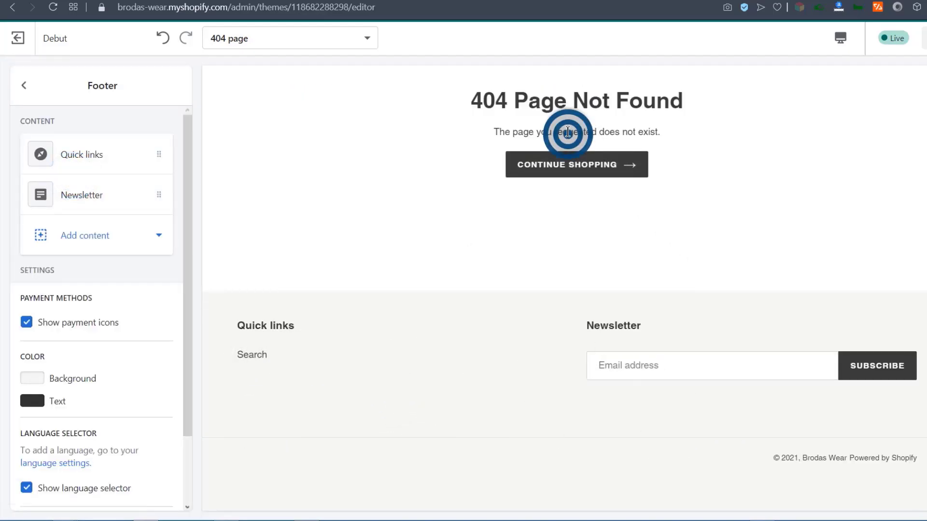
left_click(639, 127)
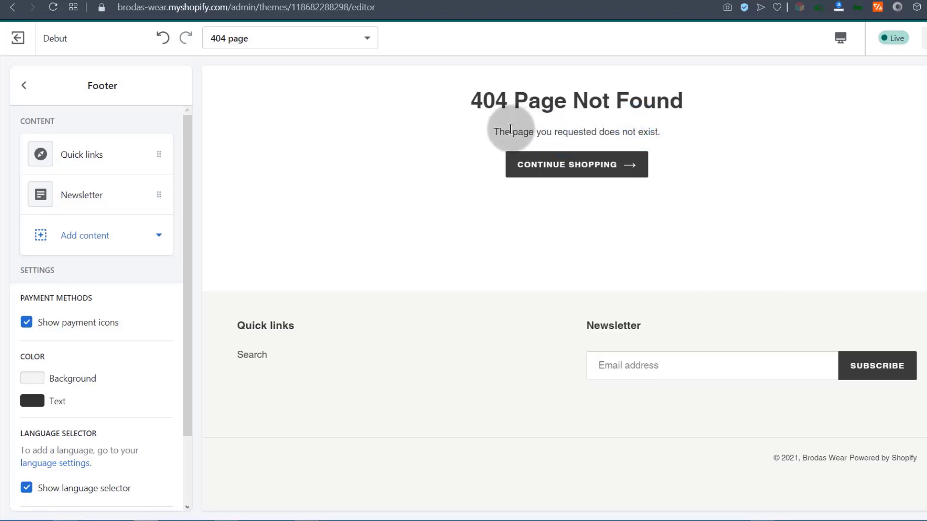
left_click_drag(493, 129, 633, 129)
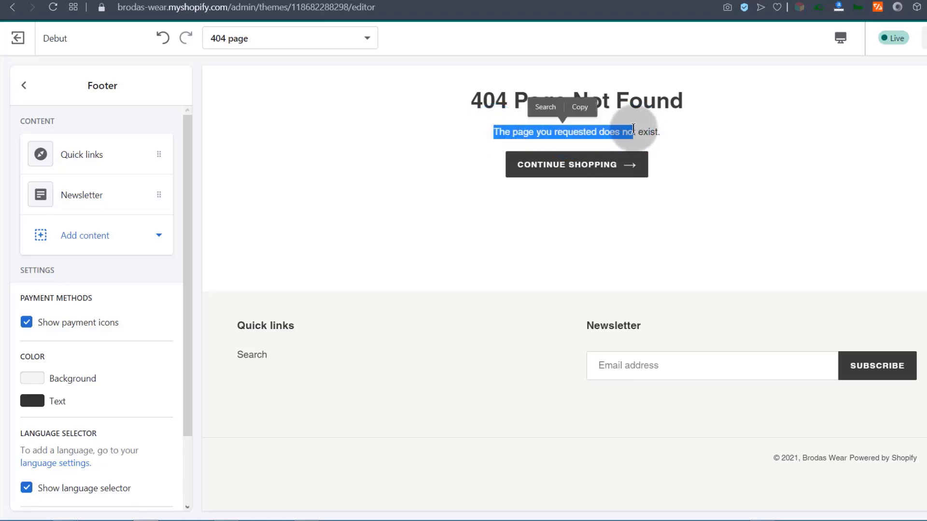
left_click(657, 133)
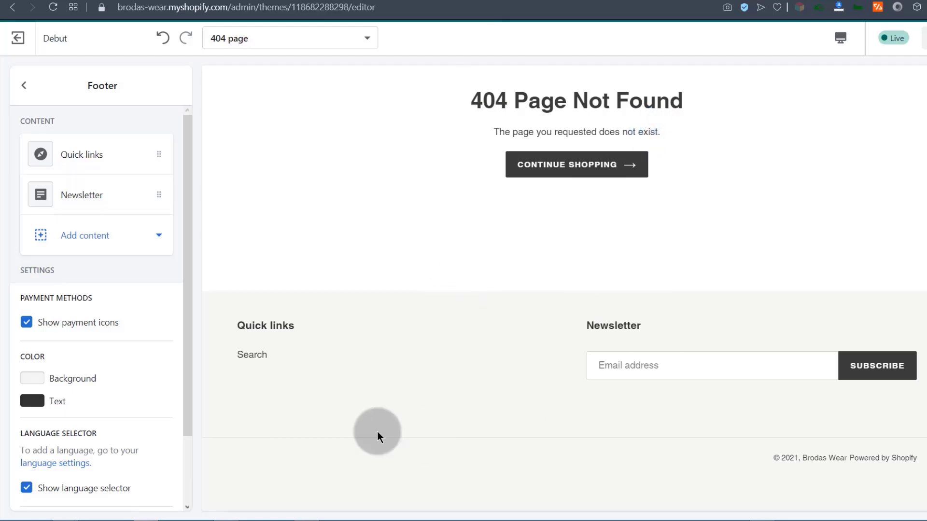
left_click(23, 85)
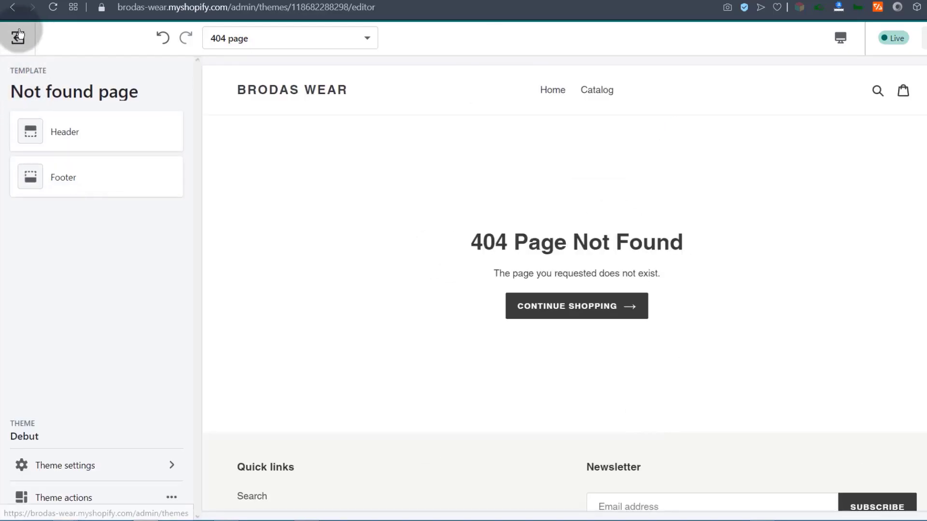
left_click(247, 39)
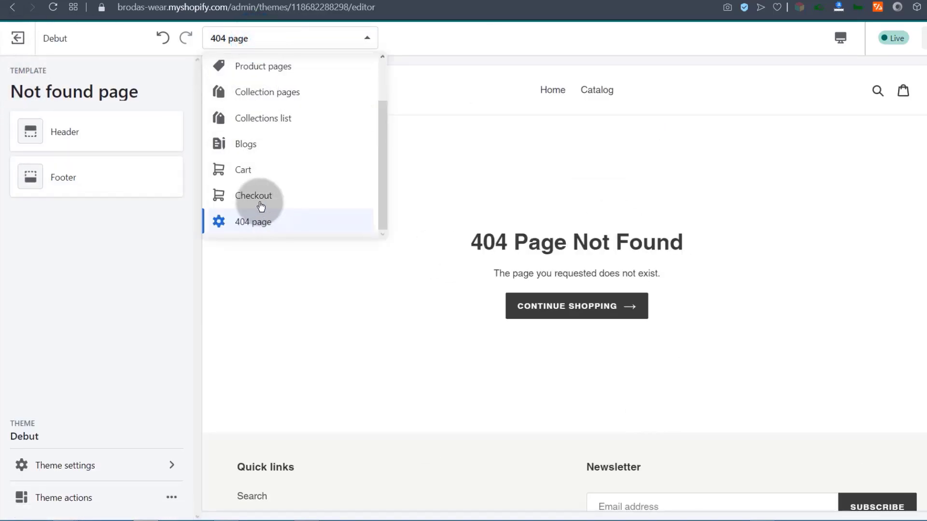
scroll(270, 154, "up", 2)
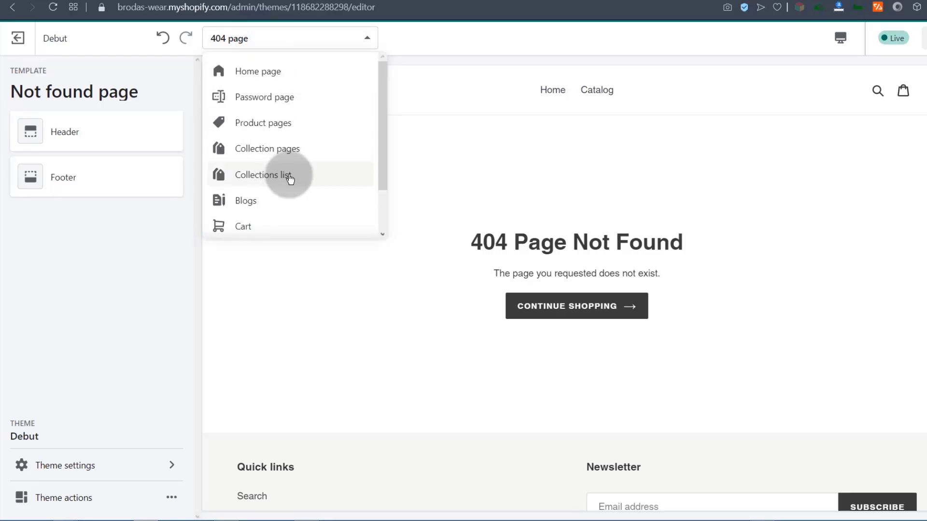
Back on the Home page, give the first Image with text overlay a free clothing-rack photo.
left_click(254, 73)
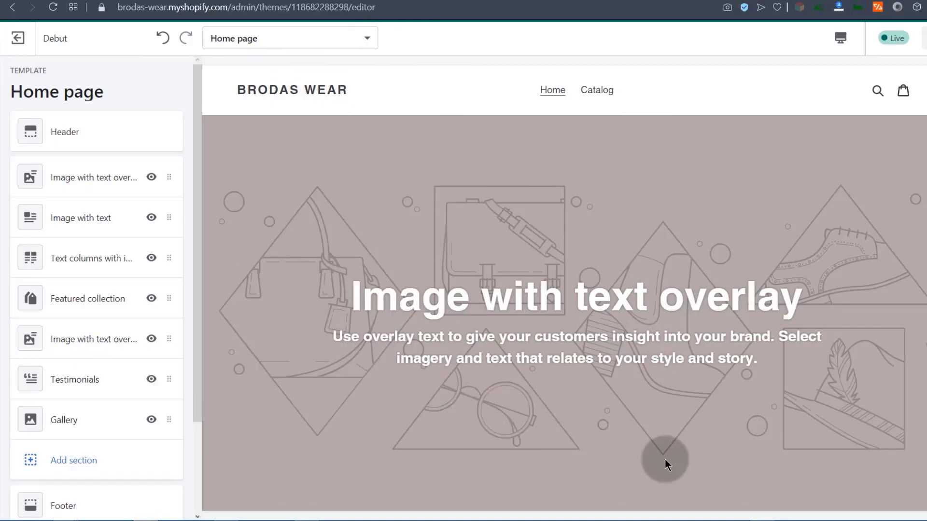
left_click(444, 309)
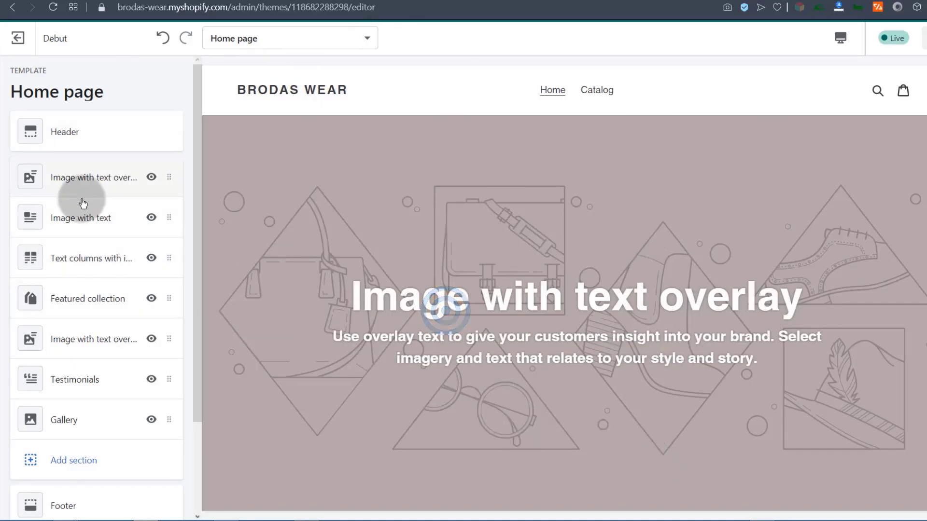
left_click(81, 177)
left_click(77, 186)
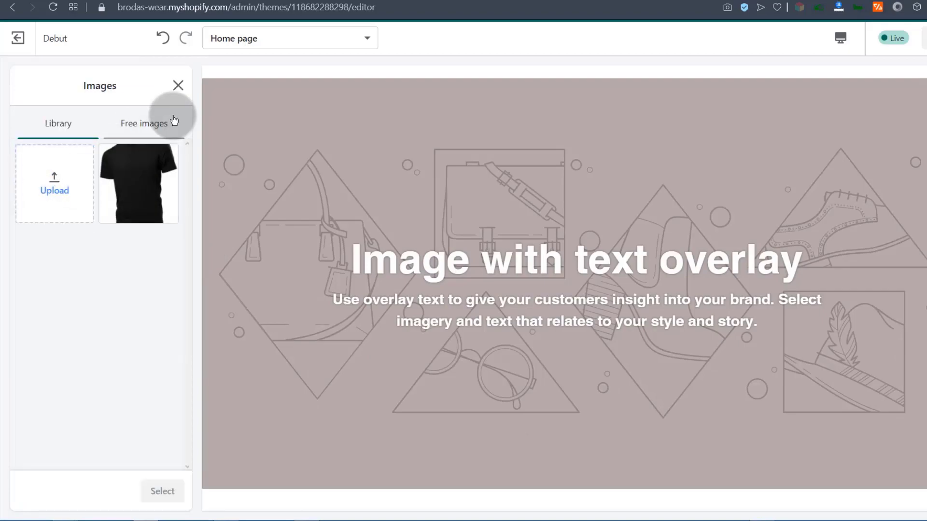
left_click(142, 125)
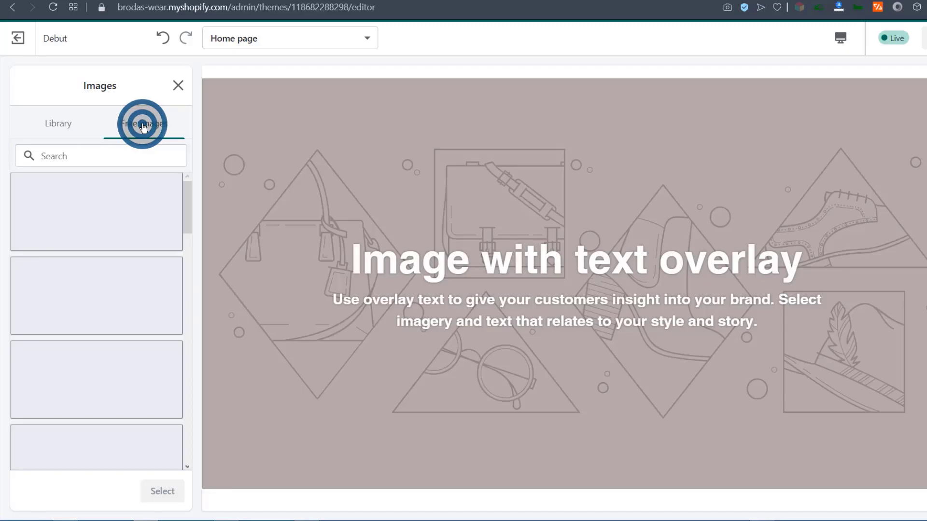
scroll(191, 217, "down", 2)
left_click_drag(191, 217, 180, 421)
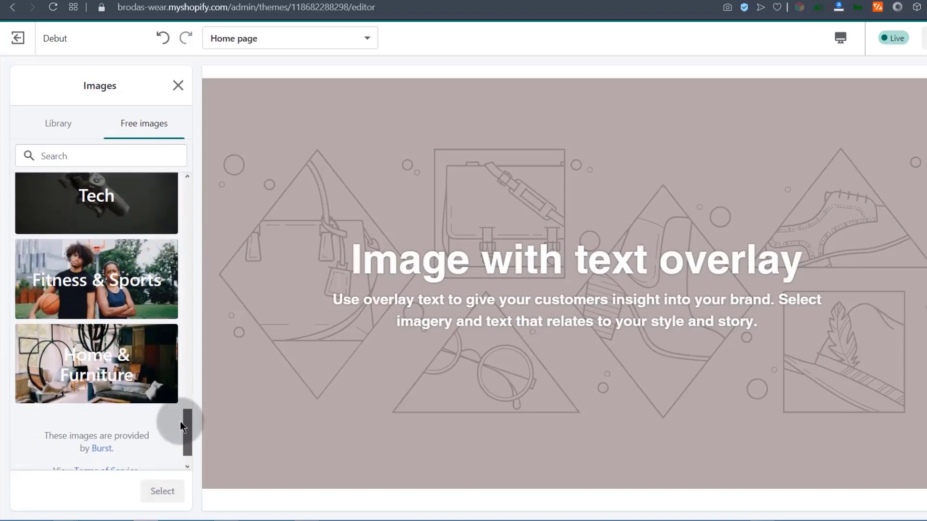
left_click(97, 367)
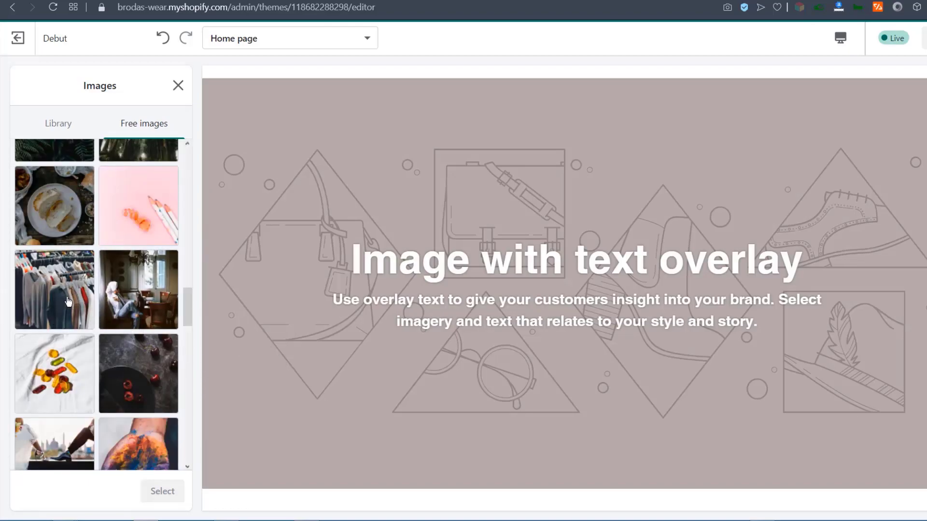
left_click(55, 272)
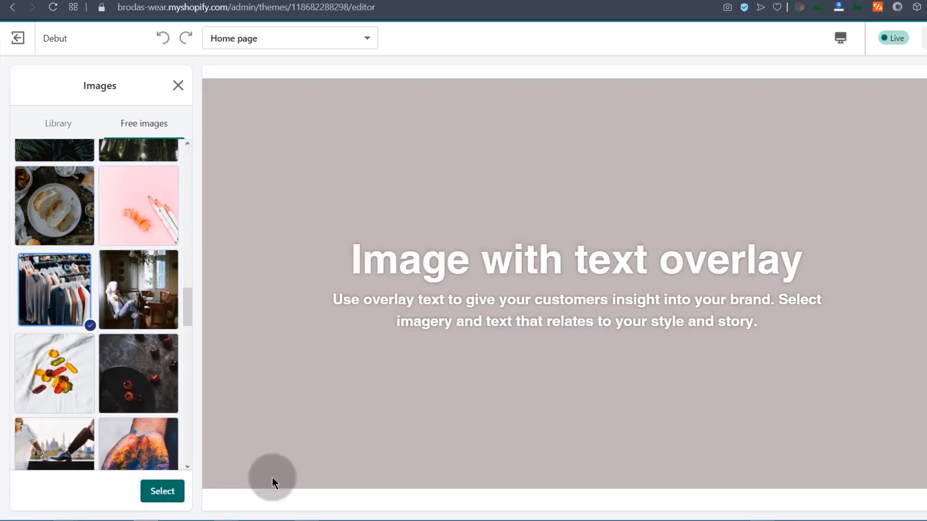
left_click(161, 497)
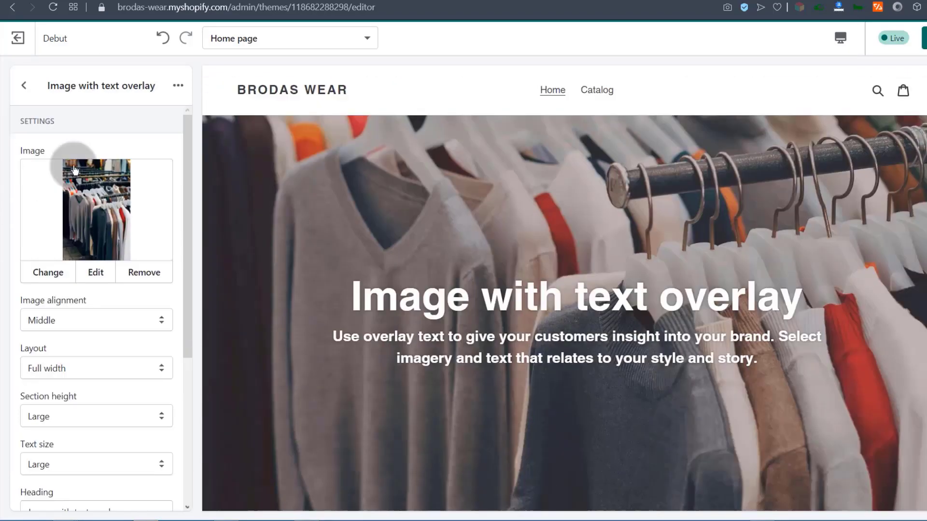
Set the overlay section's image alignment to Top.
scroll(86, 336, "down", 1)
left_click(82, 257)
left_click(57, 274)
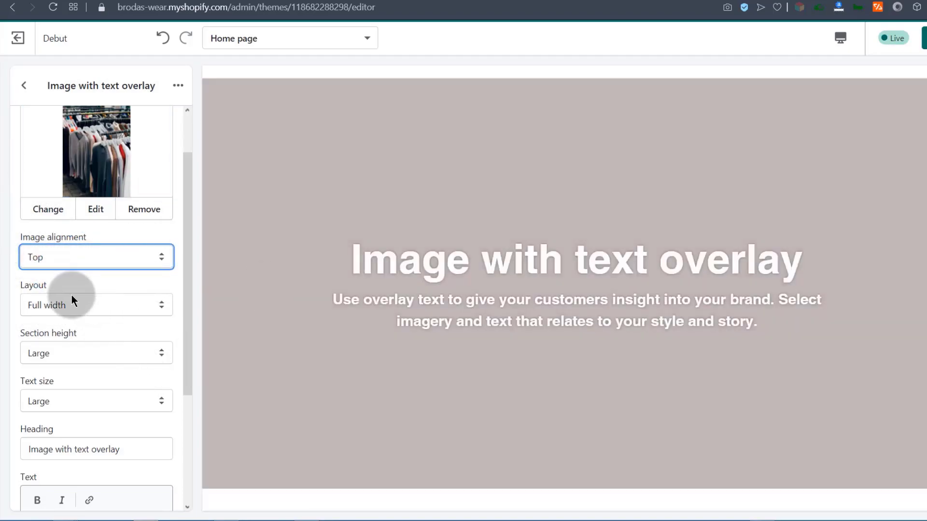
scroll(70, 389, "down", 2)
left_click(58, 401)
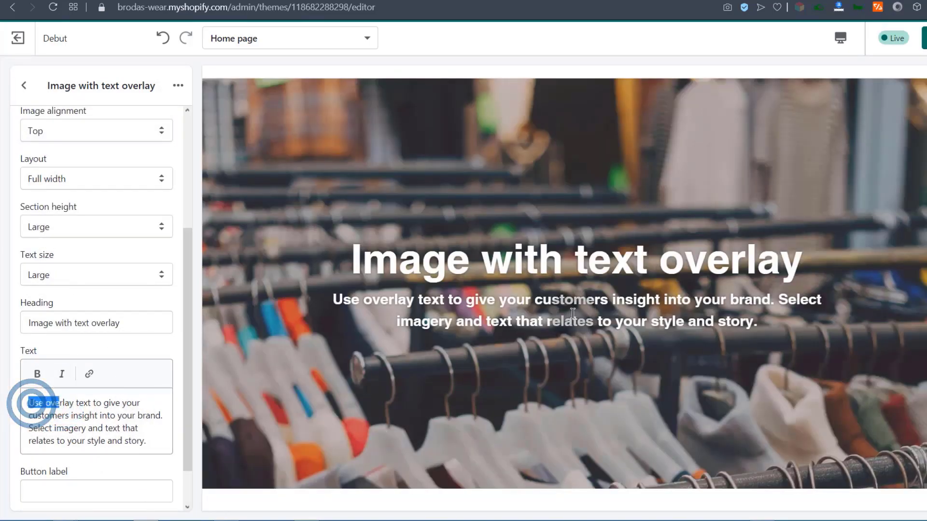
left_click(95, 418)
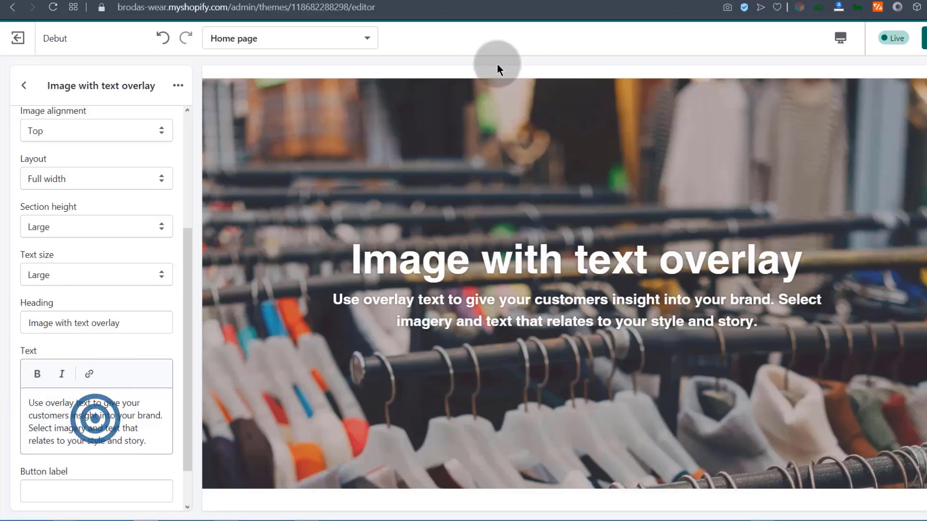
scroll(331, 305, "up", 1)
Add a Slideshow section to the Home page and open its first Image slide.
left_click(90, 92)
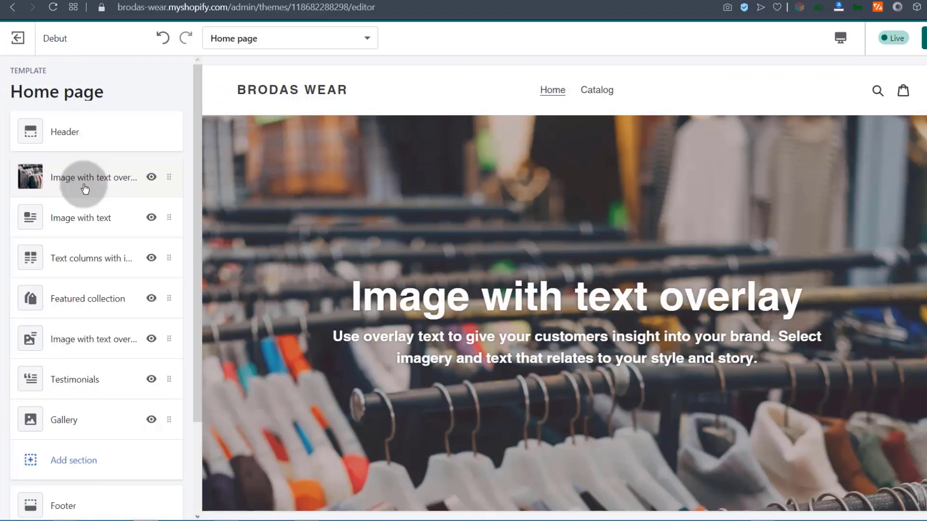
scroll(78, 192, "down", 3)
left_click(69, 343)
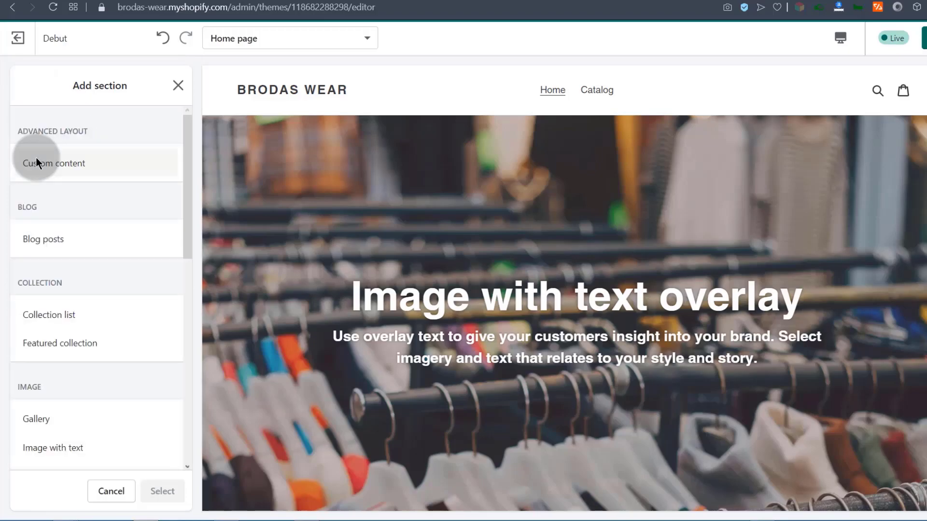
left_click_drag(184, 170, 183, 238)
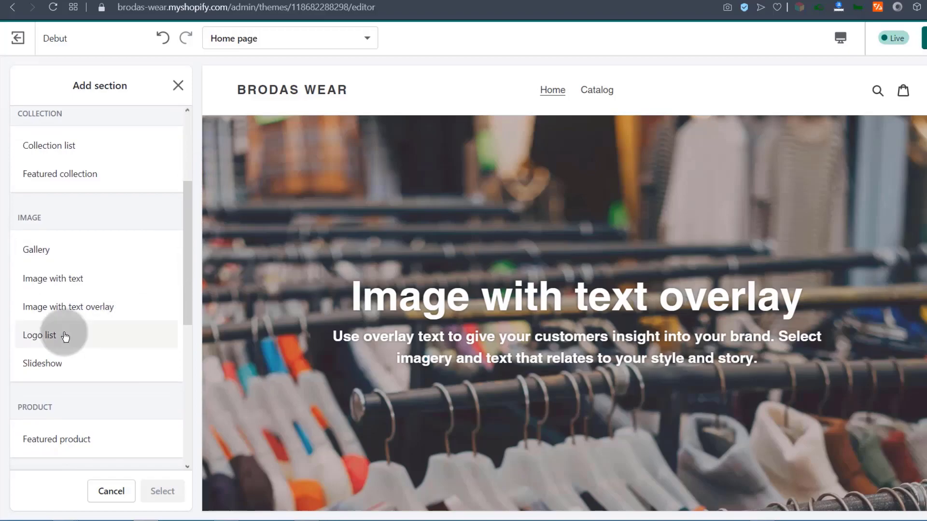
left_click(30, 365)
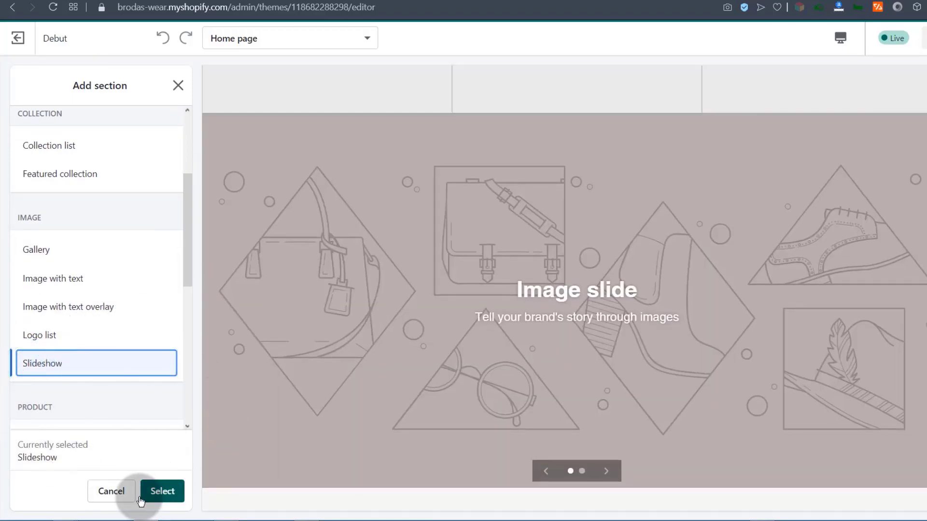
left_click(160, 493)
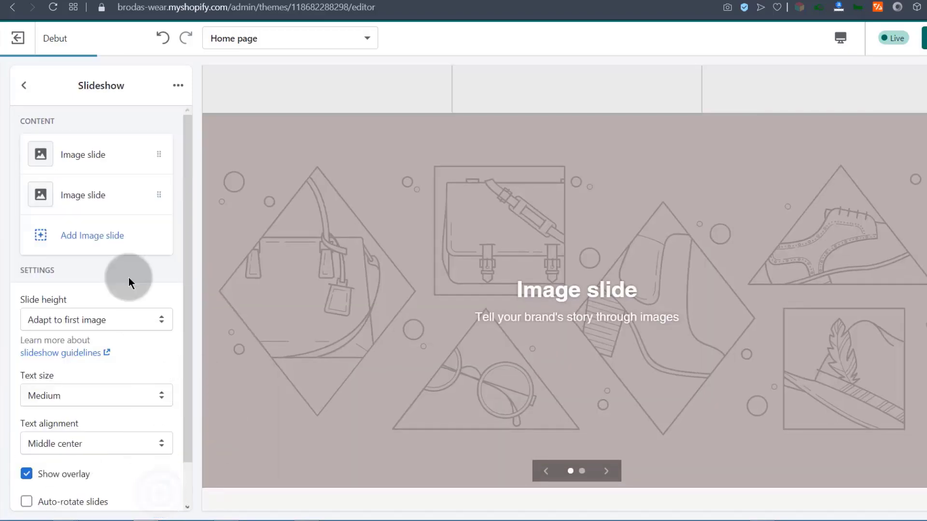
mouse_move(188, 214)
left_mouse_down()
mouse_move(187, 252)
mouse_move(188, 213)
left_mouse_up()
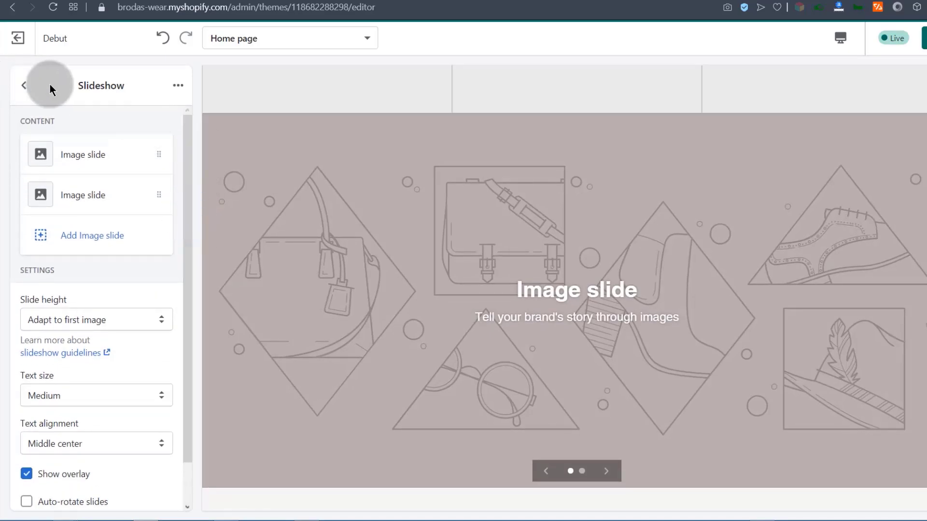
left_click(84, 155)
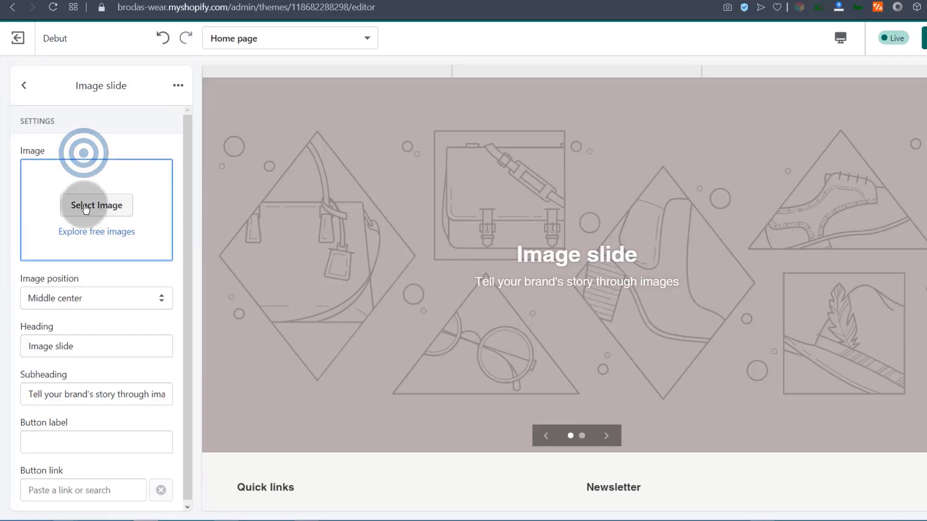
Set the first slide's image to the clothing-rack photo from the library.
left_click(85, 205)
left_click(132, 186)
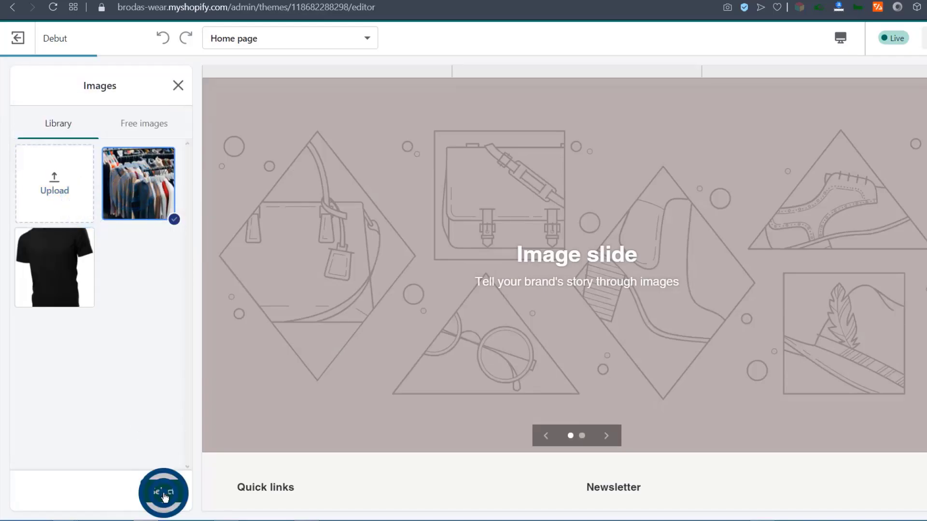
left_click(164, 493)
scroll(67, 404, "down", 1)
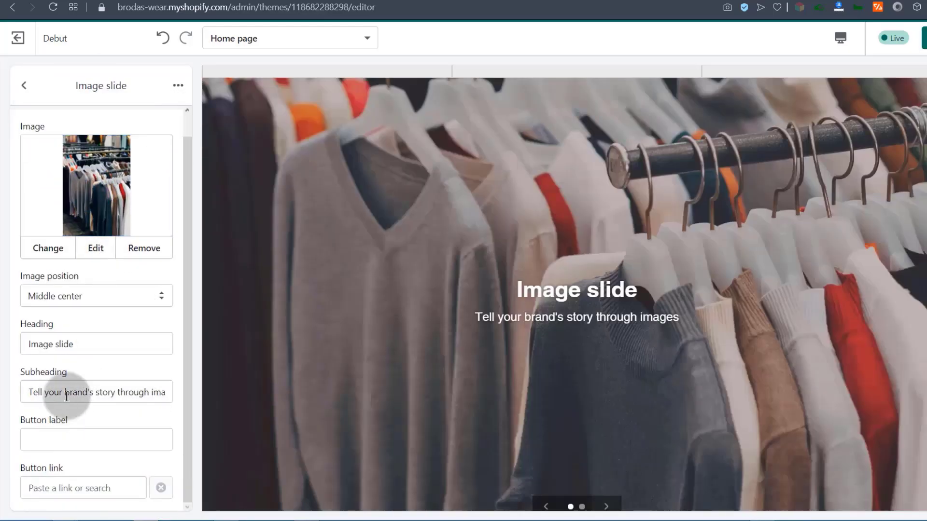
left_click_drag(32, 394, 192, 384)
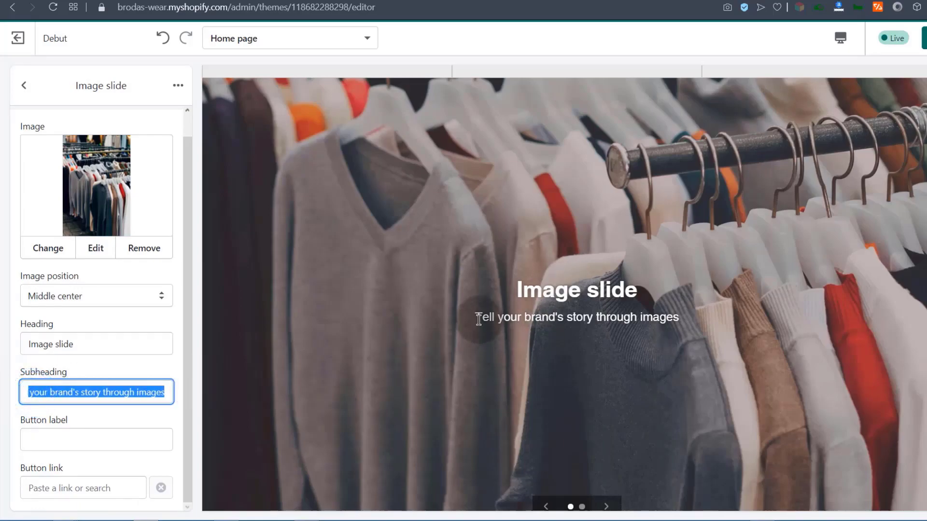
left_click_drag(478, 316, 612, 322)
left_click(71, 345)
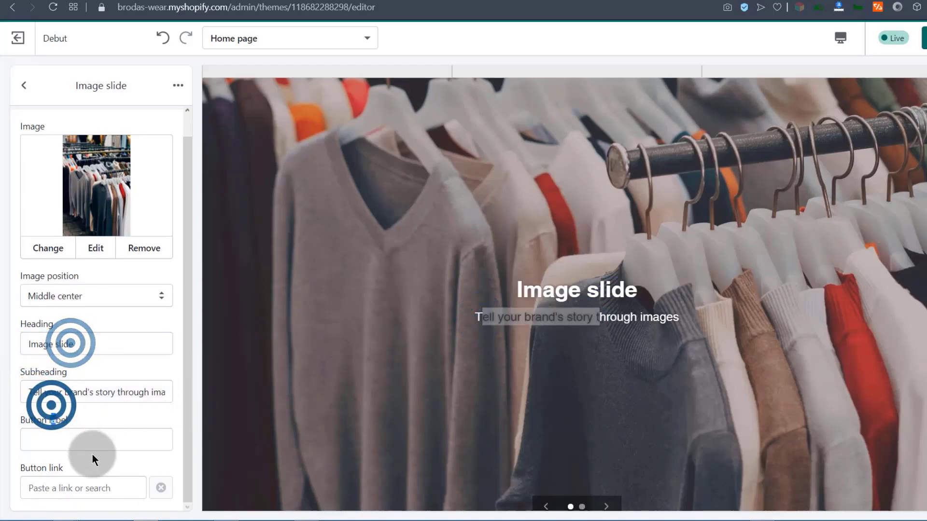
Give the second slide the free Shop Local photo of shirts on hangers.
left_click(25, 88)
left_click(65, 192)
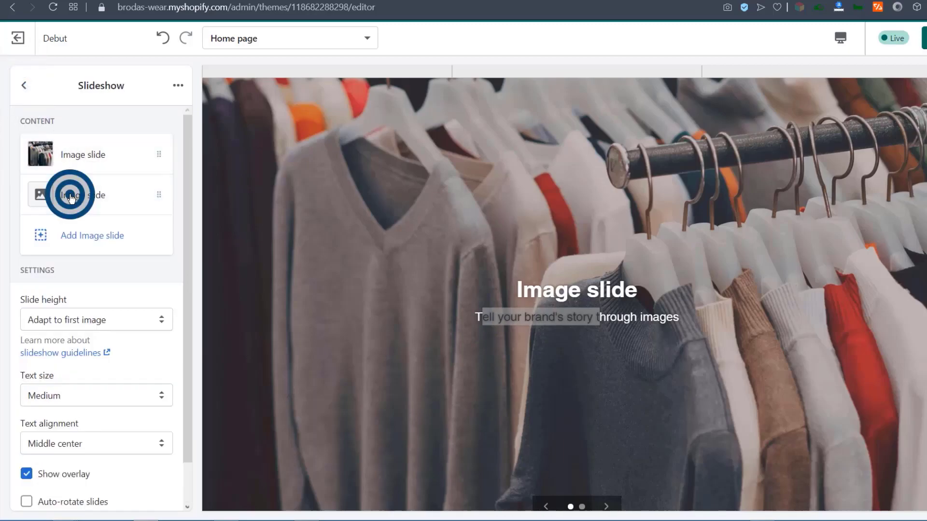
left_click(97, 203)
left_click(131, 188)
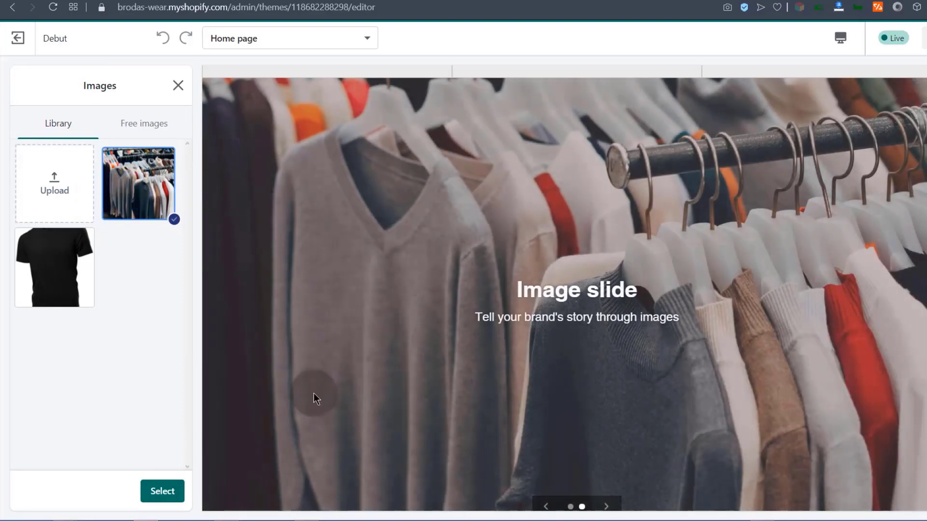
left_click(141, 124)
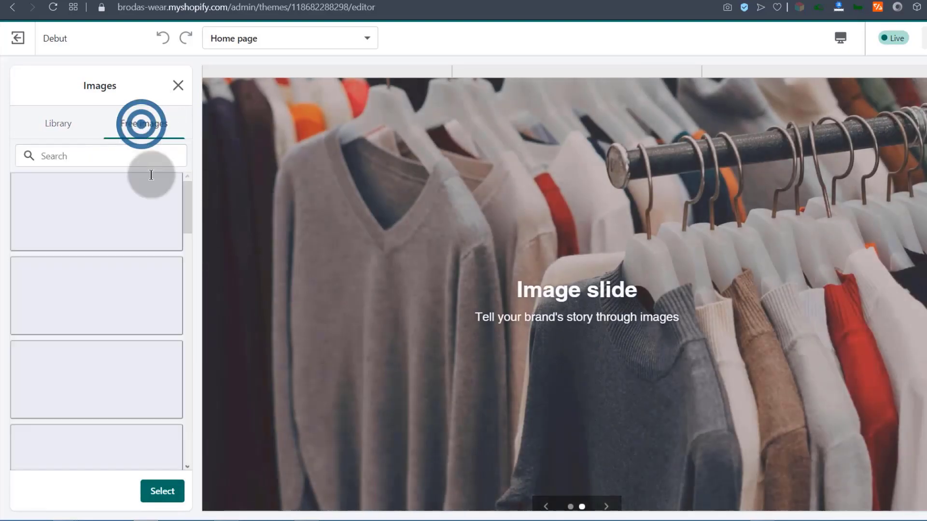
left_click(93, 308)
left_click(137, 402)
left_click(162, 491)
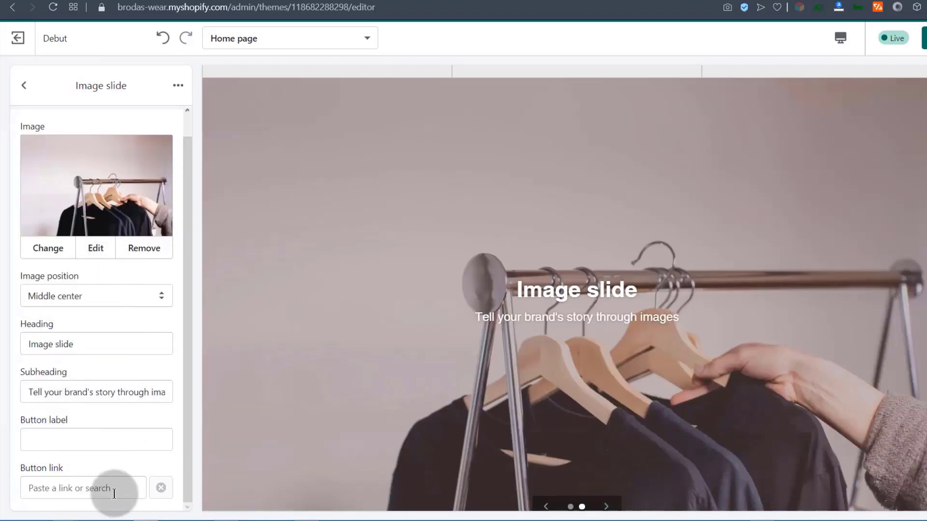
left_click(28, 85)
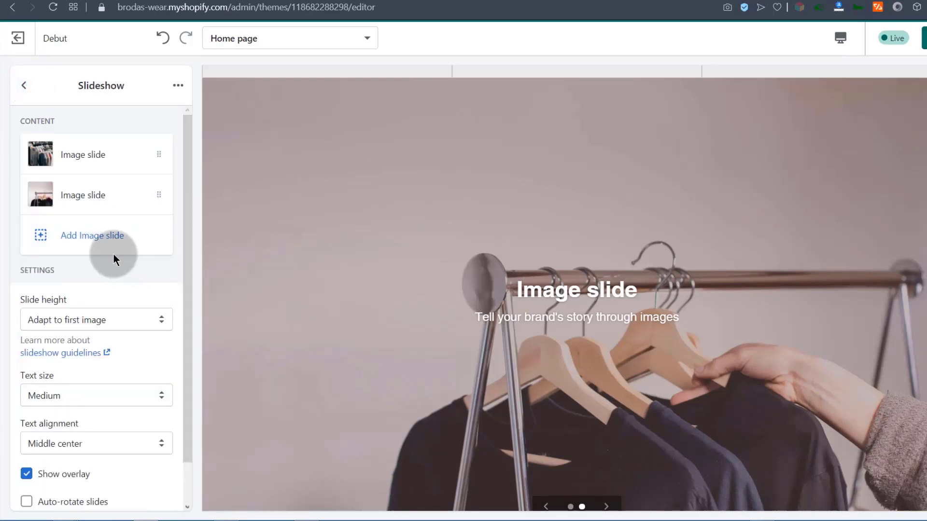
Enable Auto-rotate slides on the slideshow, keeping the 5 s interval.
scroll(88, 421, "down", 1)
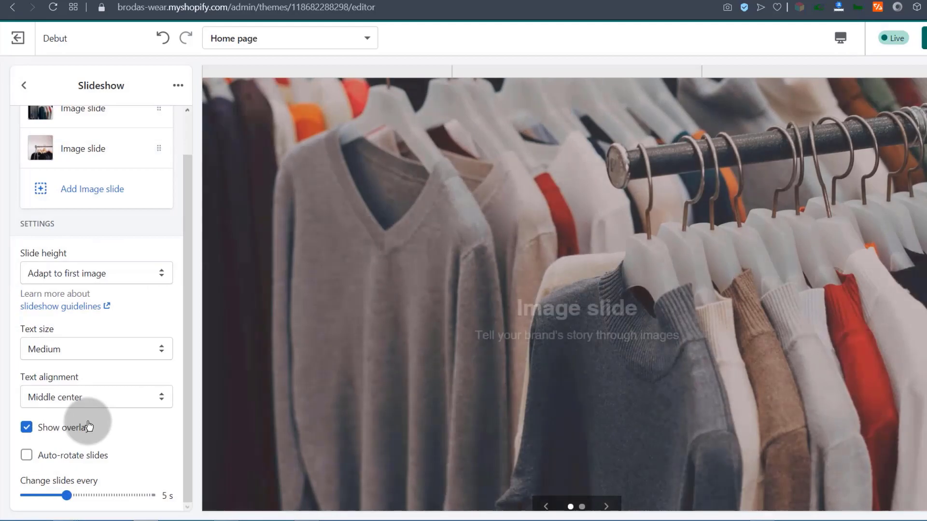
left_click(28, 456)
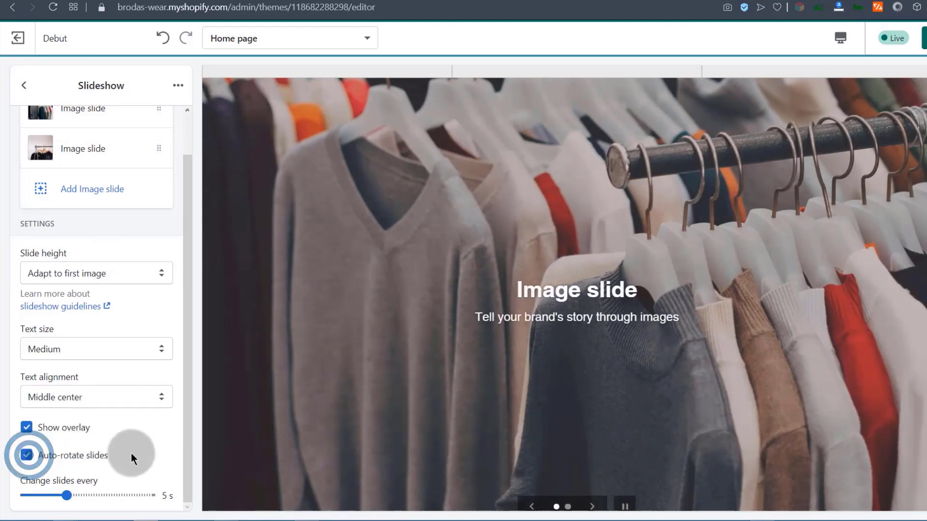
left_click(187, 357)
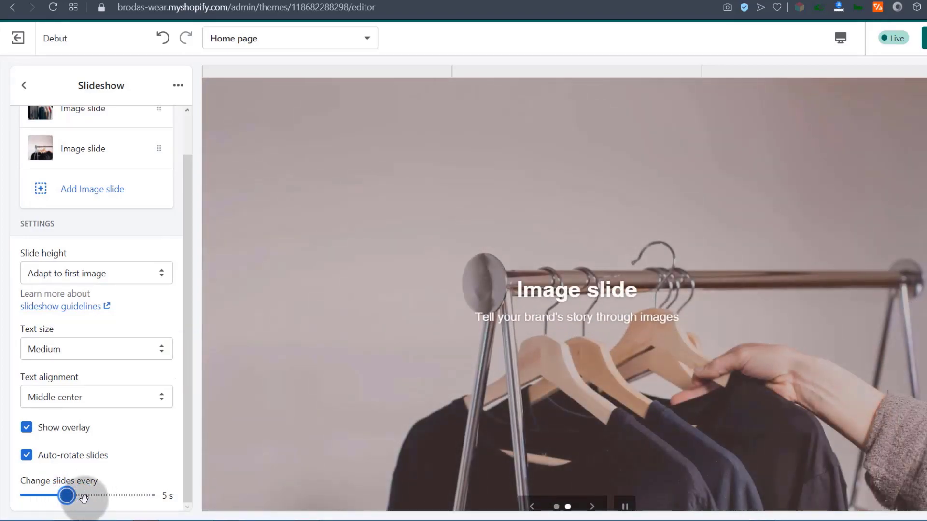
left_click(24, 82)
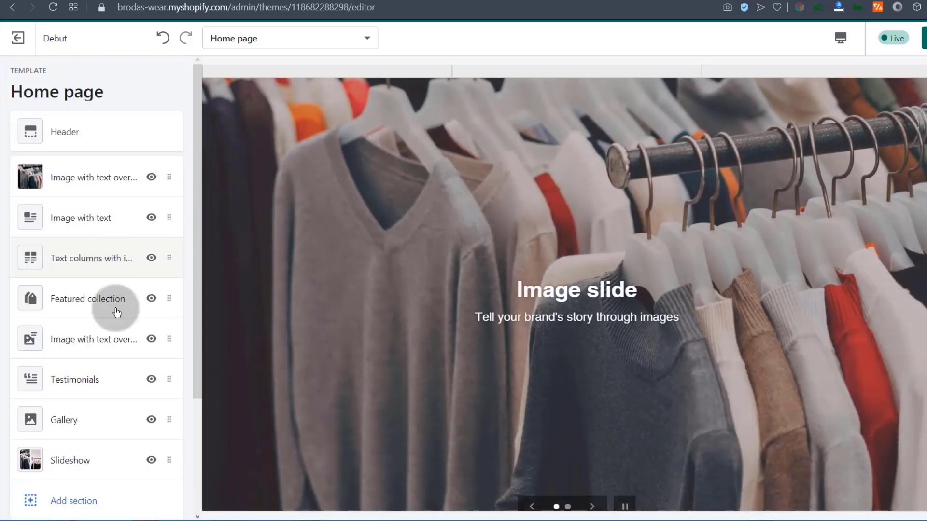
Move the Slideshow to the top and delete the Image with text overlay section.
left_click_drag(82, 462, 68, 166)
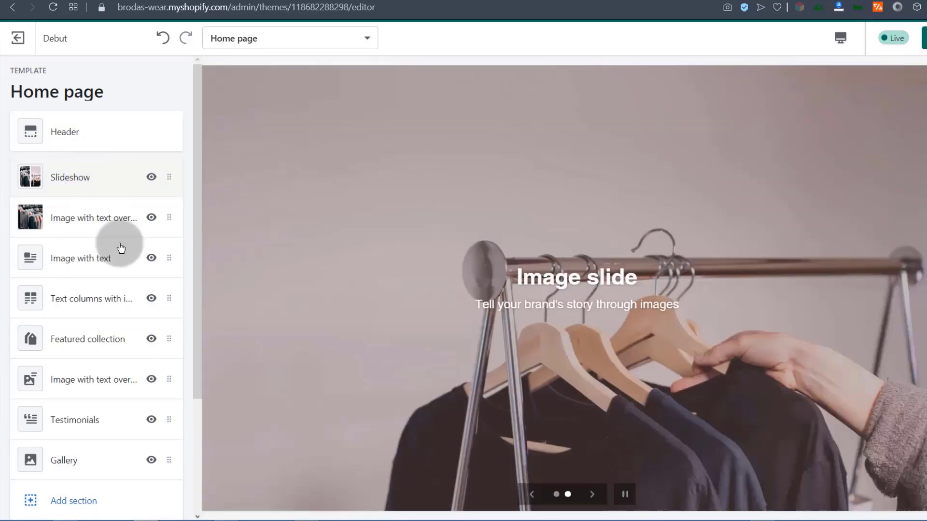
scroll(482, 282, "down", 5)
scroll(479, 279, "up", 10)
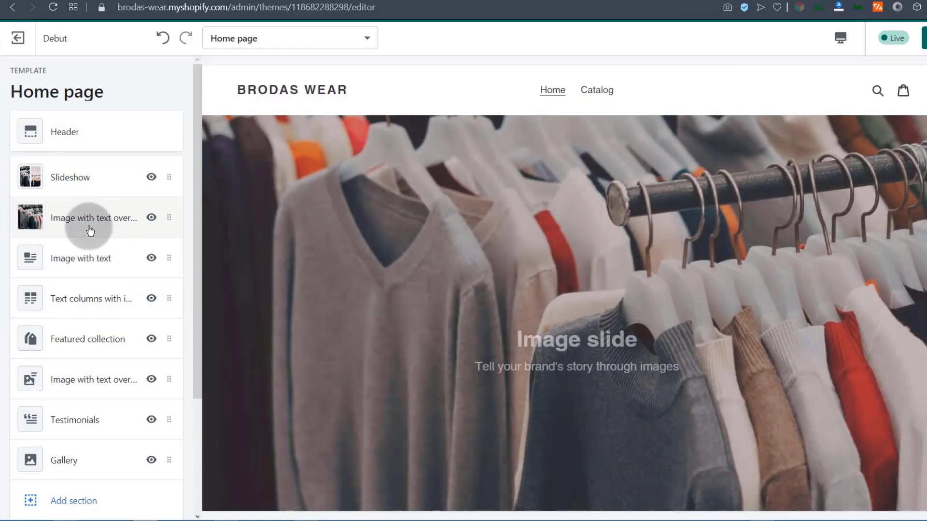
left_click(152, 219)
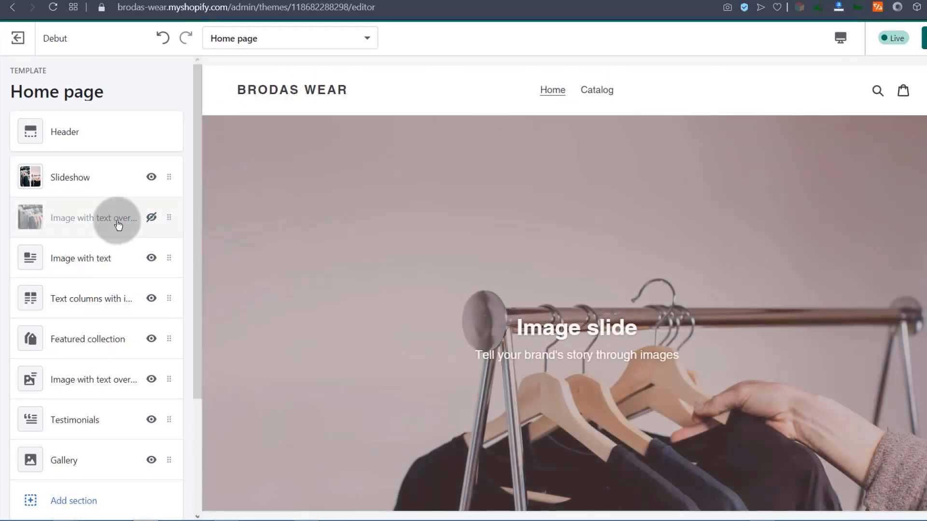
left_click(82, 221)
left_click(178, 82)
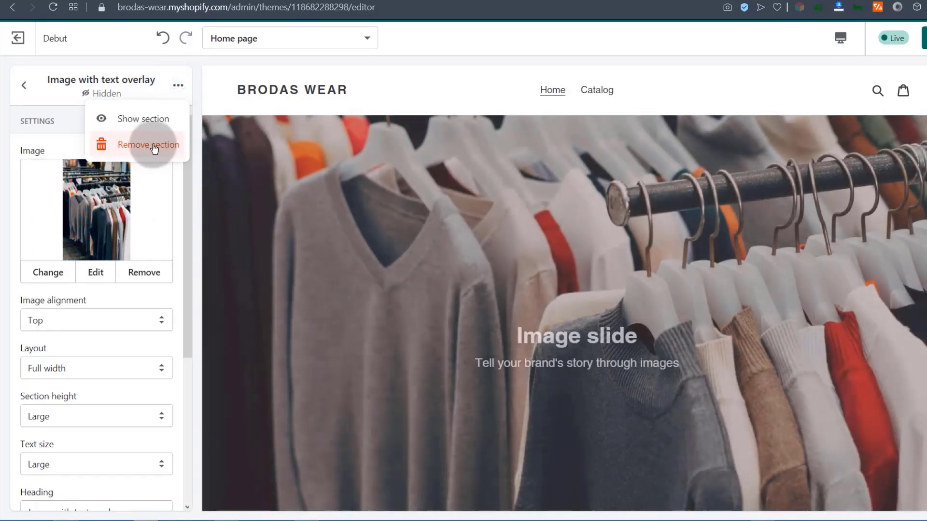
left_click(149, 144)
Scroll through the home page preview and open the Footer settings.
scroll(566, 320, "down", 20)
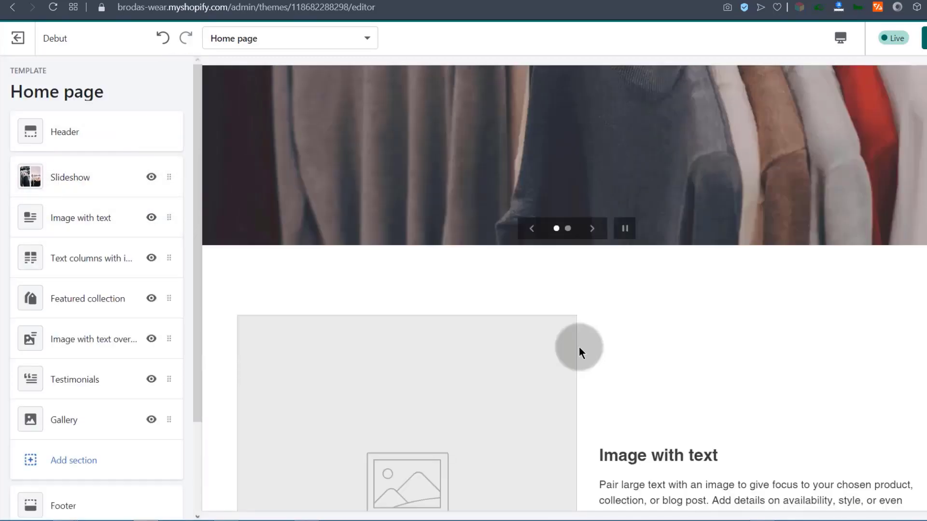
scroll(566, 319, "up", 8)
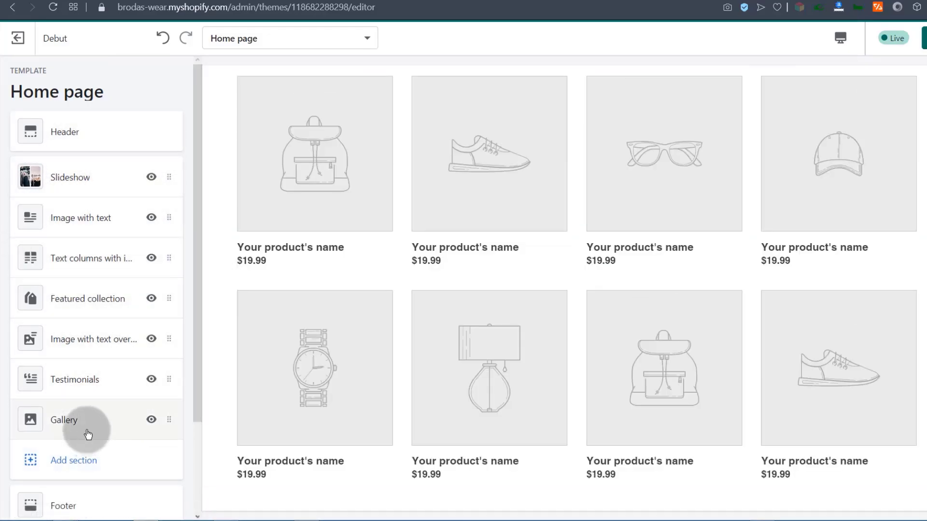
scroll(331, 365, "up", 2)
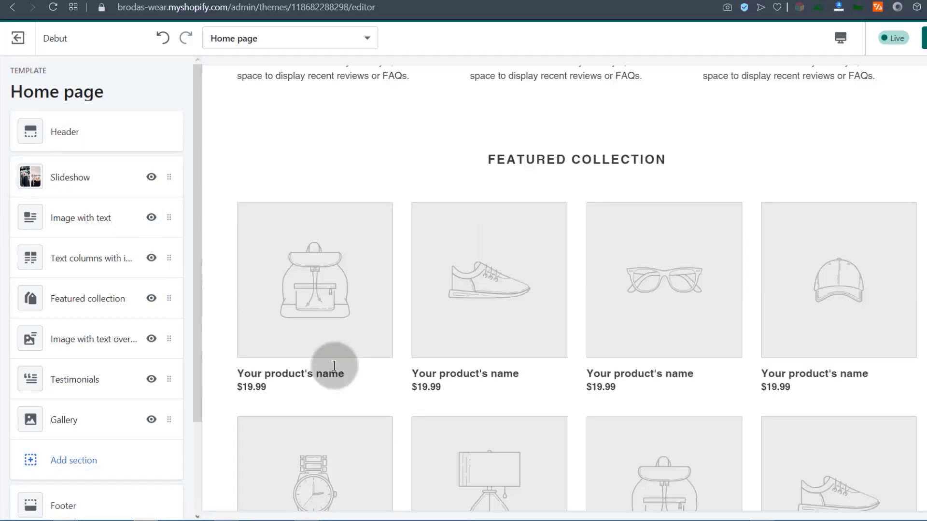
scroll(314, 362, "down", 1)
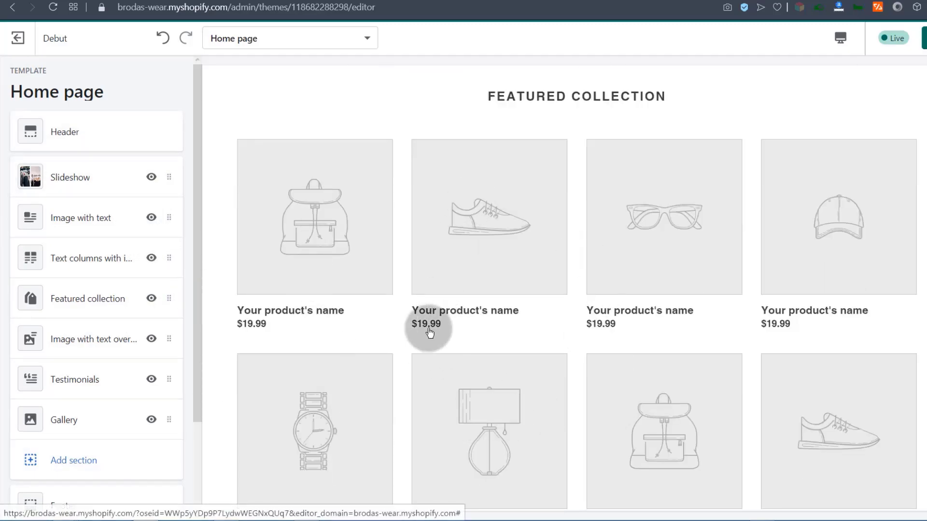
scroll(424, 331, "down", 10)
scroll(413, 299, "up", 15)
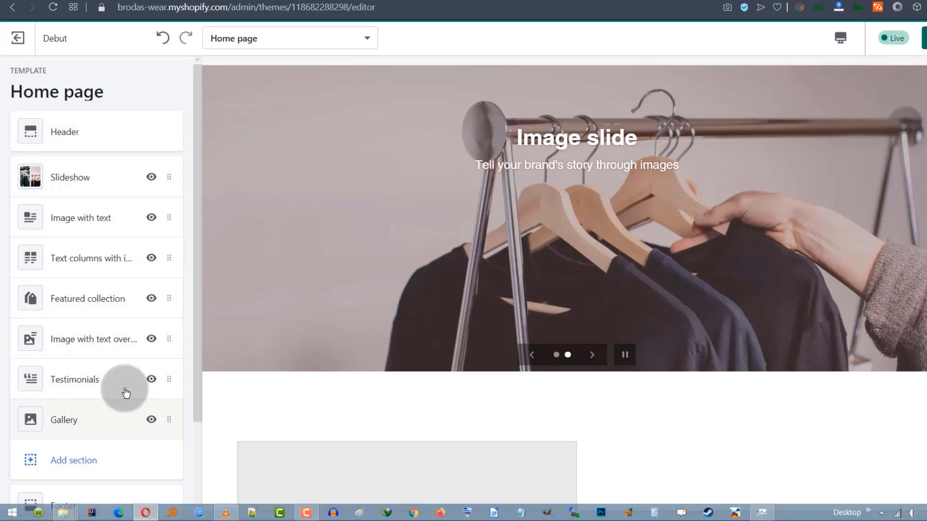
scroll(124, 393, "down", 3)
left_click(57, 403)
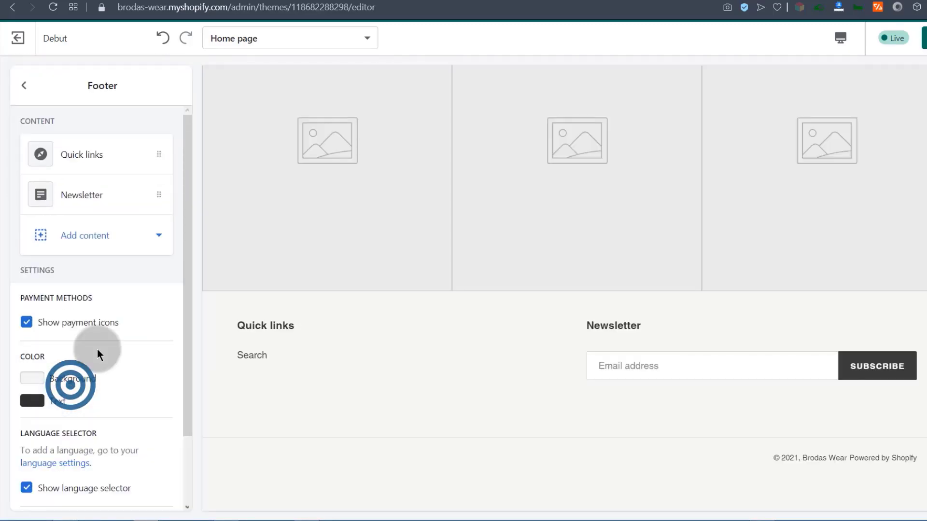
Leave the Footer settings and scroll the section list and preview back up to the slideshow.
left_click(28, 92)
left_click_drag(195, 324, 66, 61)
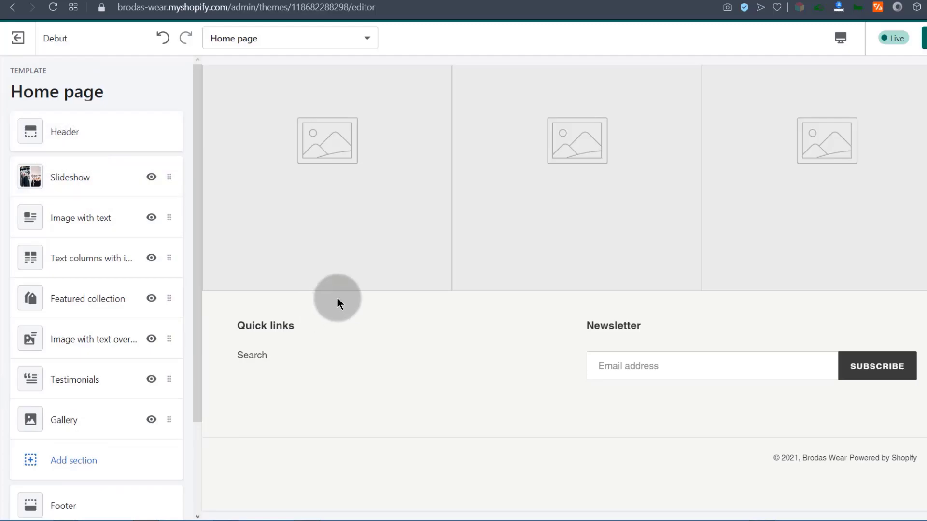
scroll(338, 291, "up", 20)
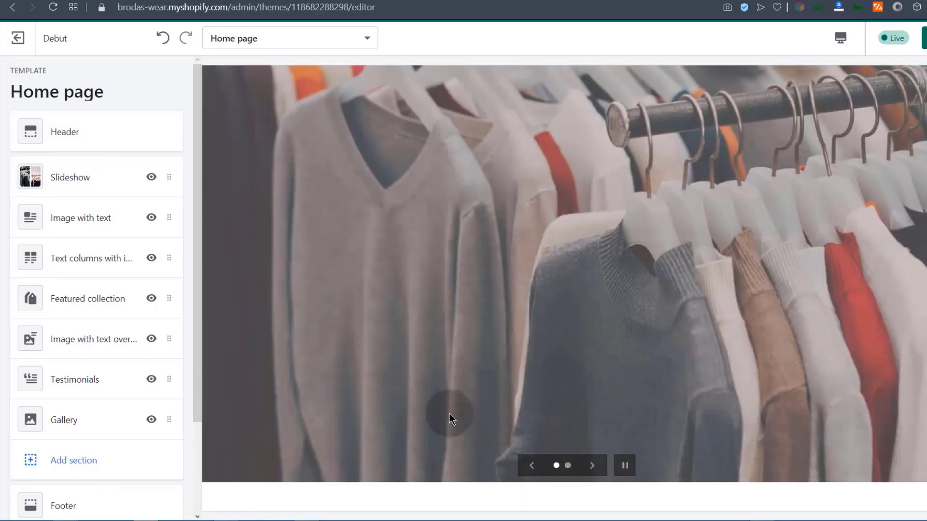
scroll(358, 320, "up", 2)
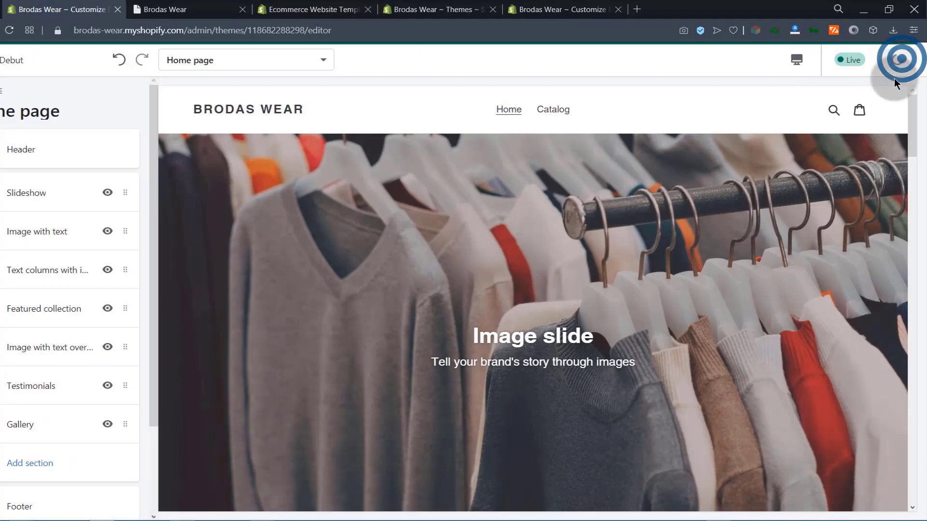
Switch to the Debut storefront preview tab and scroll through its home page.
left_click(165, 10)
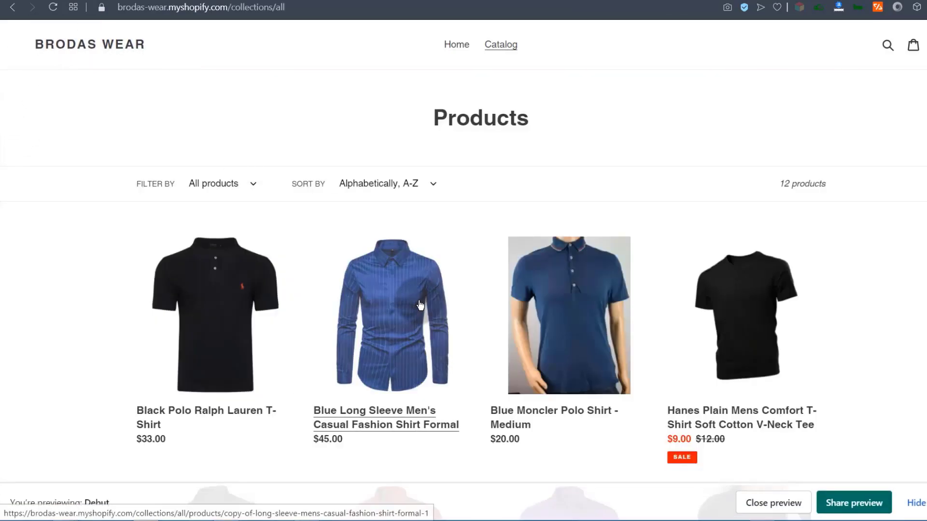
scroll(398, 295, "down", 4)
scroll(197, 321, "up", 4)
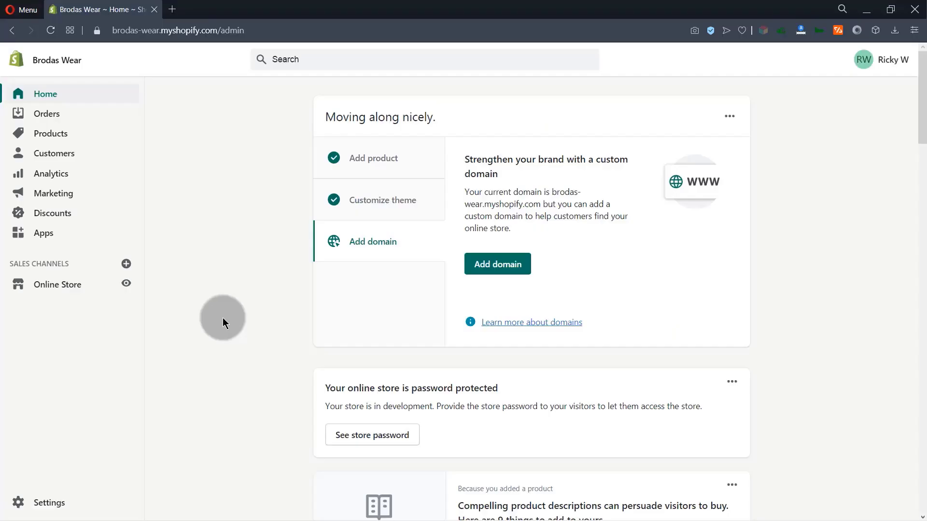
View the online store in a new tab, then reopen Debut's theme editor from Online Store > Themes.
left_click(127, 286)
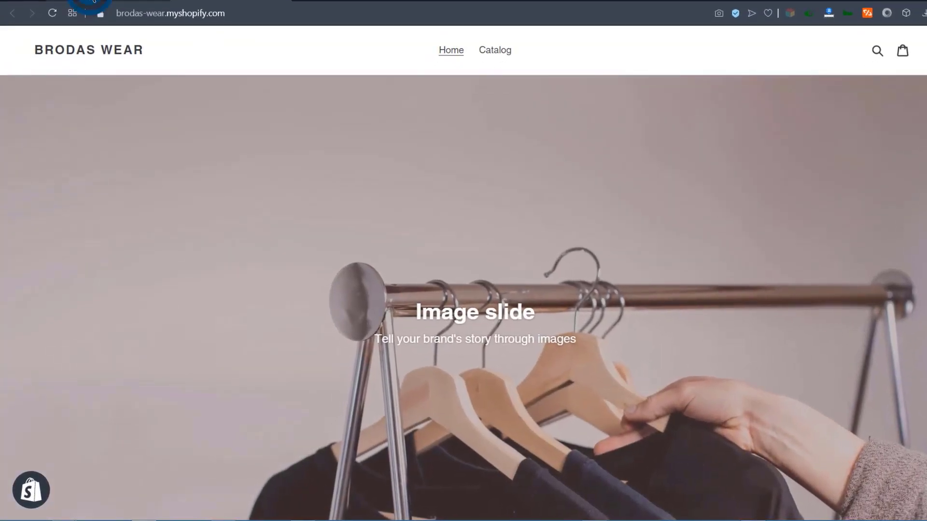
left_click(92, 1)
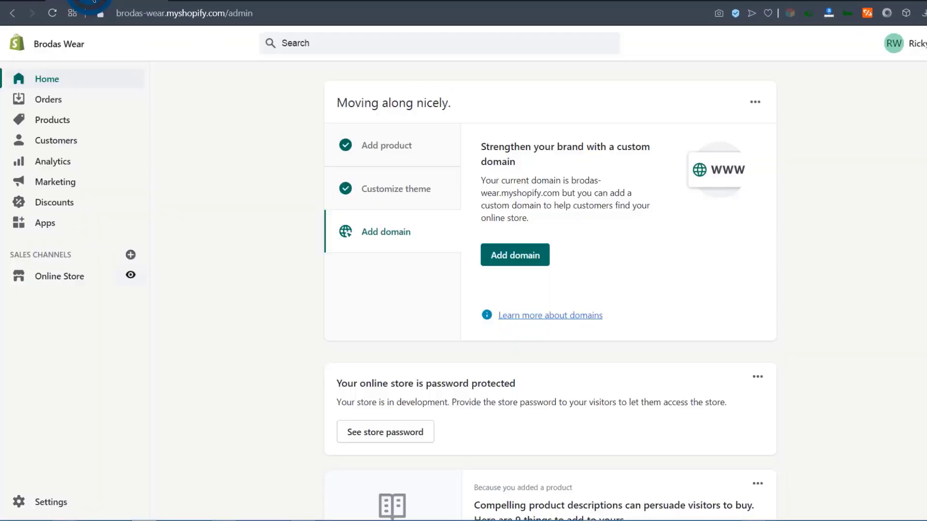
left_click(52, 279)
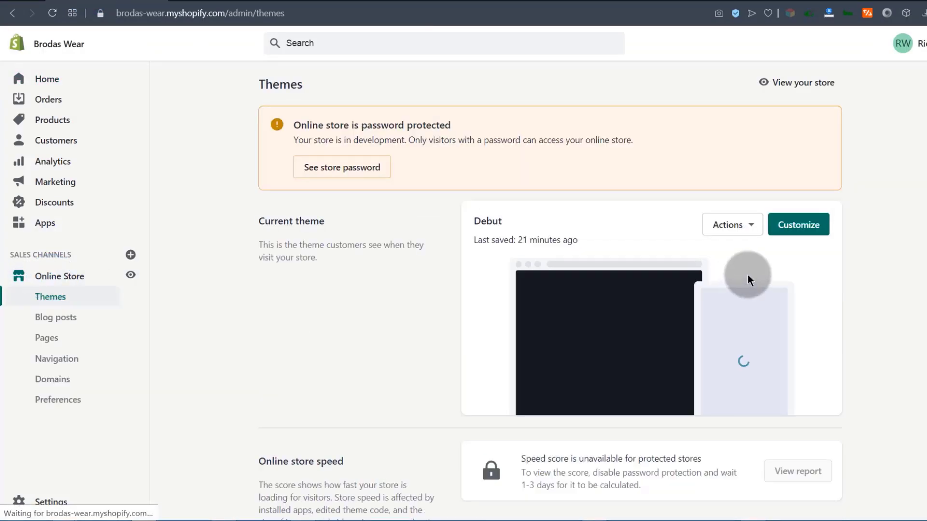
left_click(799, 225)
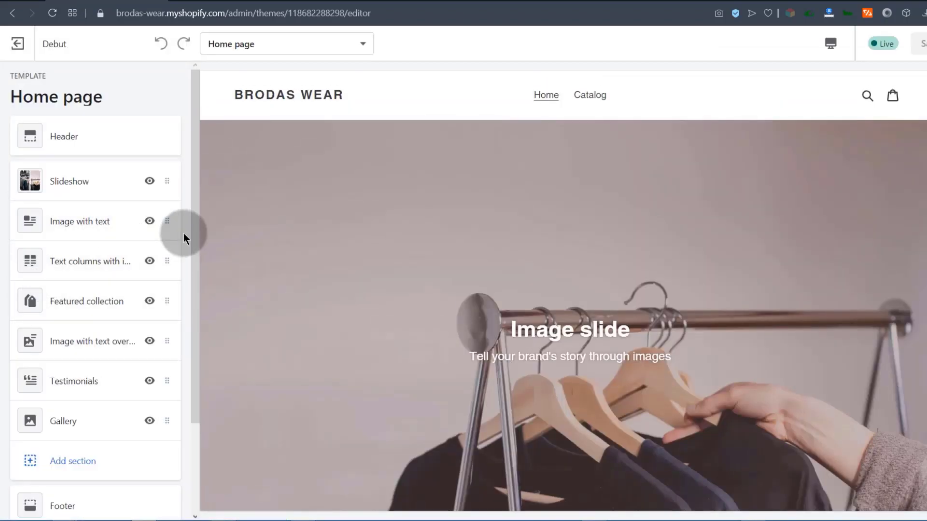
Remove the Image with text, Slideshow and Text columns with images sections from the Home page.
left_click(168, 223)
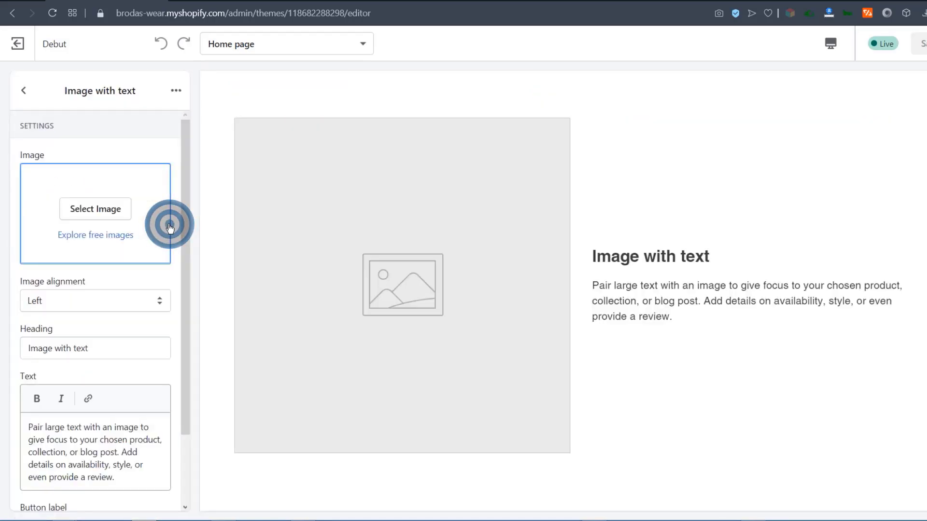
left_click(176, 91)
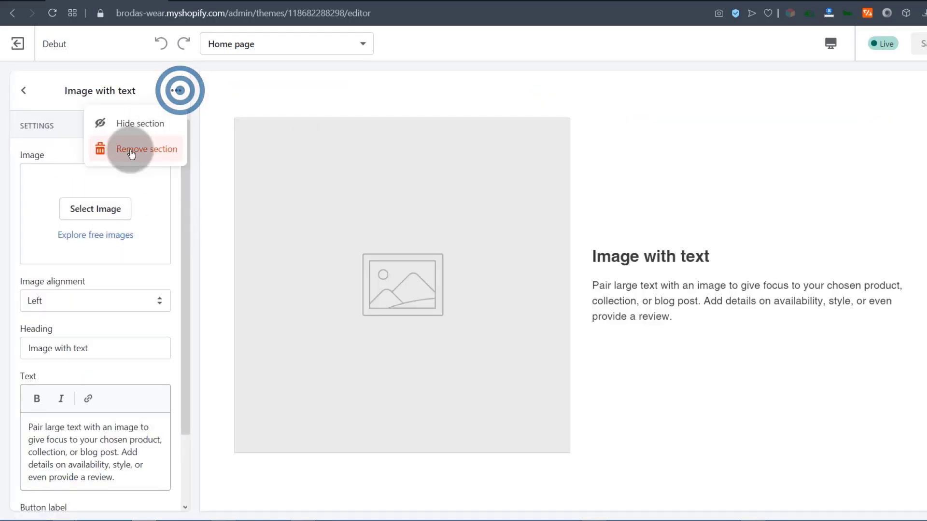
left_click(130, 149)
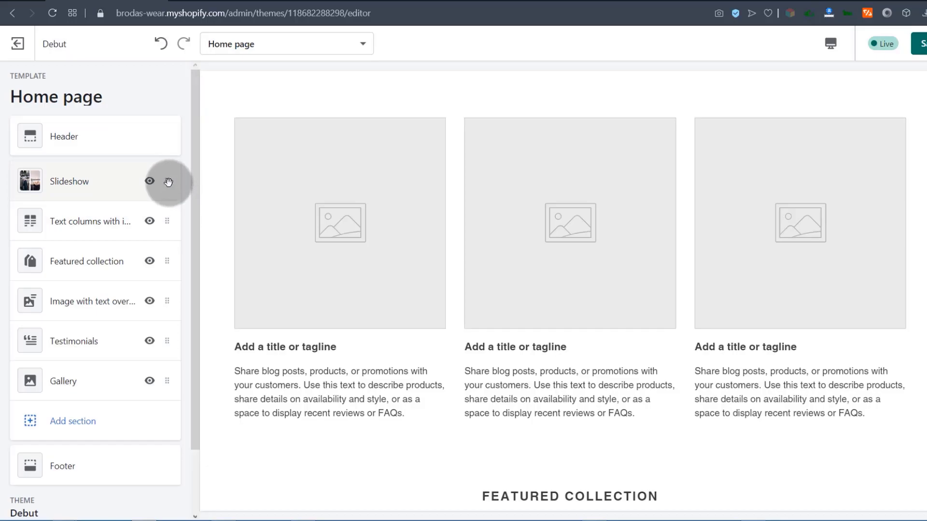
left_click(168, 182)
left_click(177, 87)
left_click(145, 149)
left_click(177, 88)
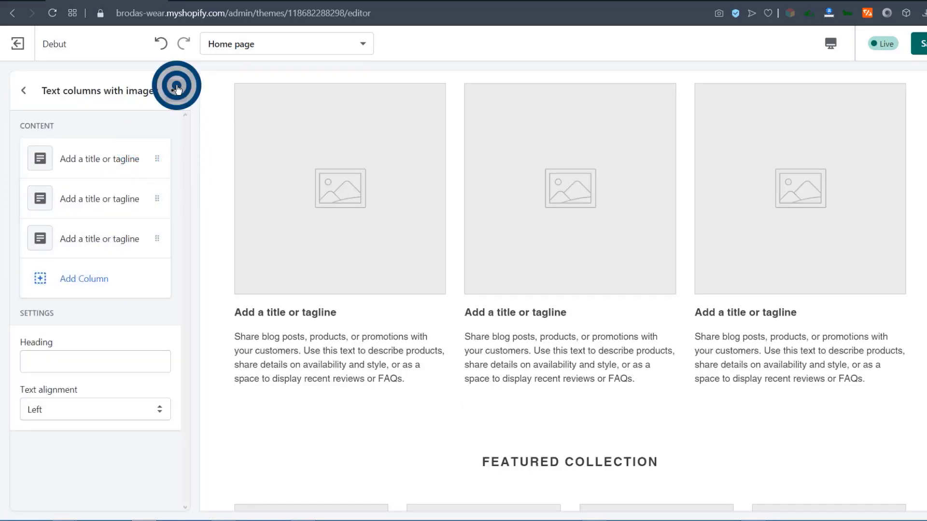
left_click(146, 150)
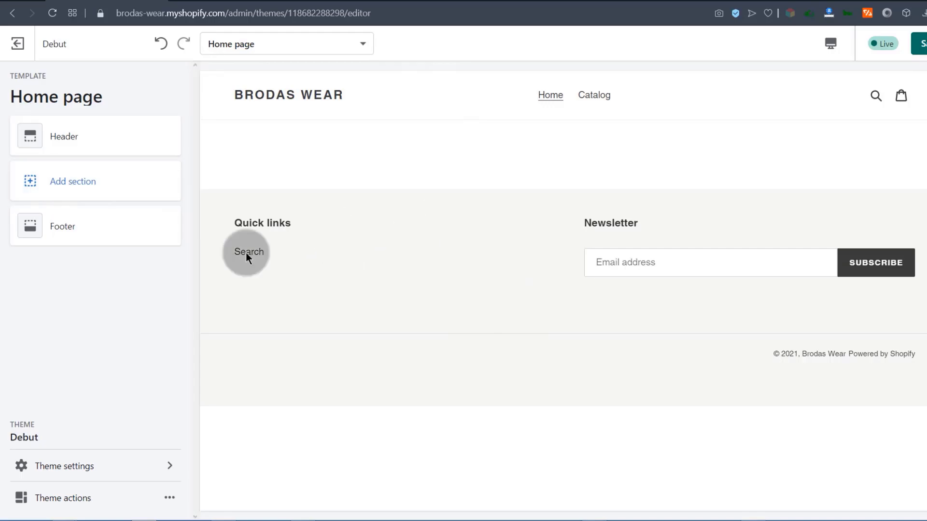
Check the live storefront home page and its BRODAS WEAR store name, then return to the editor.
left_click(269, 110)
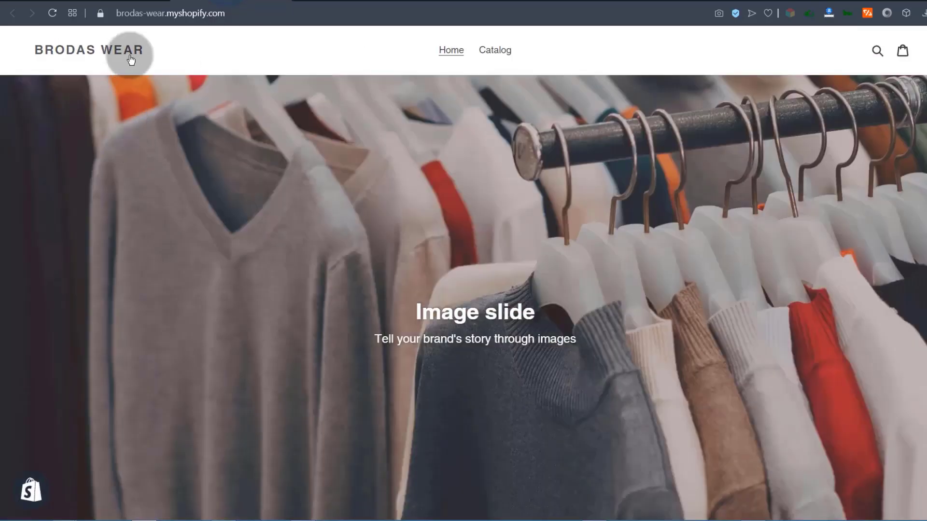
triple_click(130, 57)
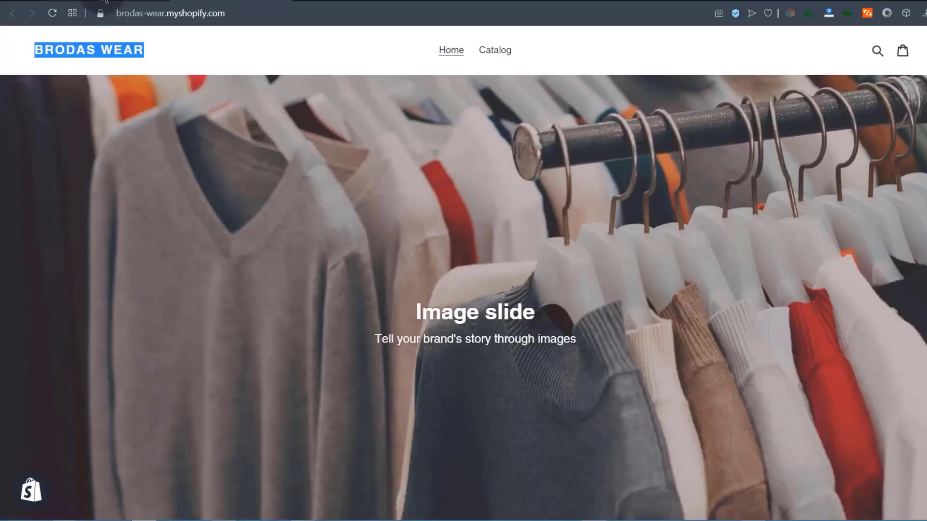
left_click(103, 1)
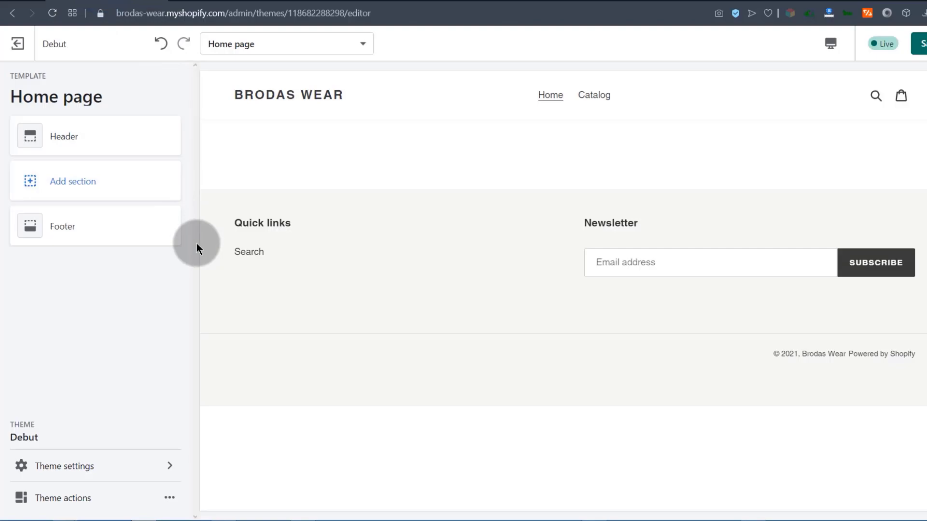
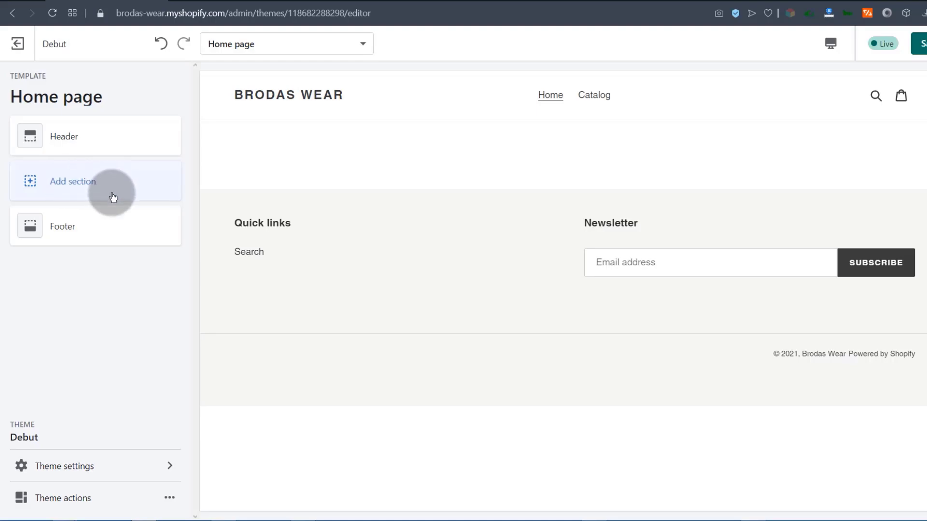
Add a Slideshow section from the Image group of the Add section list.
left_click(64, 186)
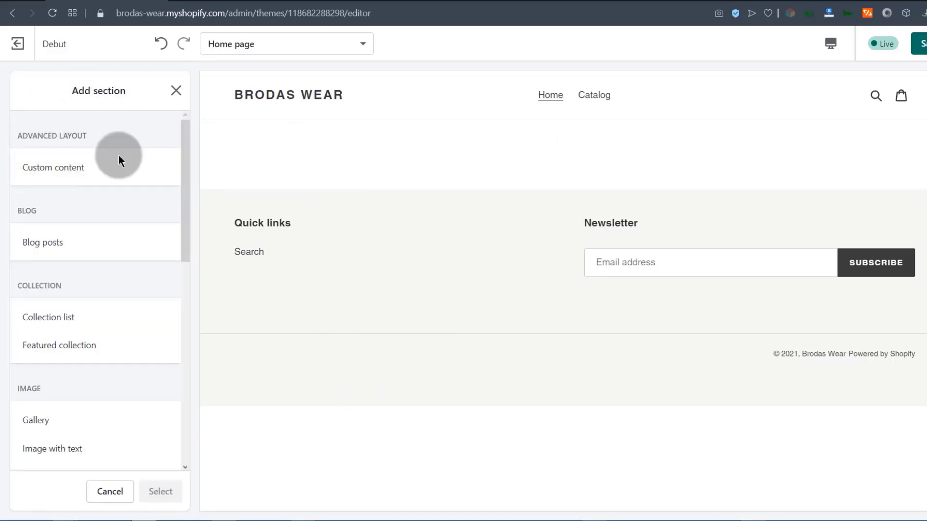
scroll(161, 200, "down", 10)
scroll(102, 333, "down", 1)
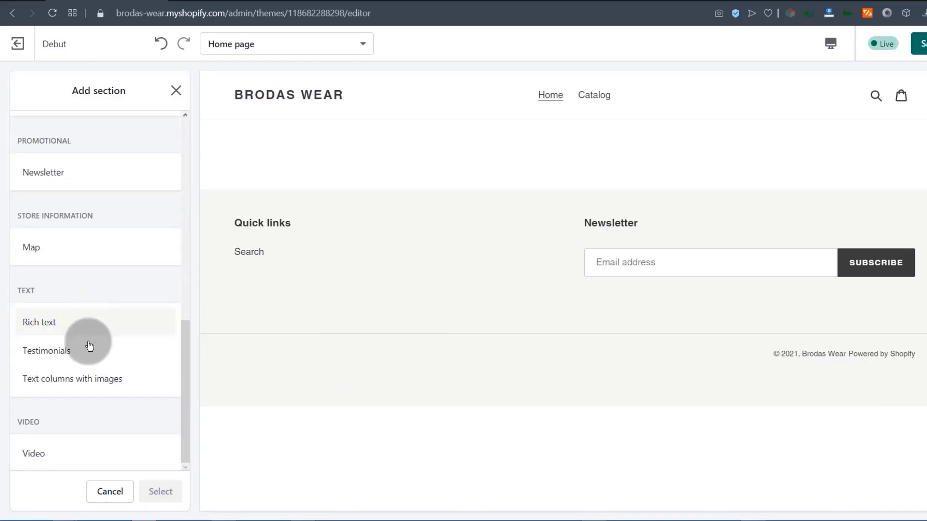
scroll(61, 446, "up", 5)
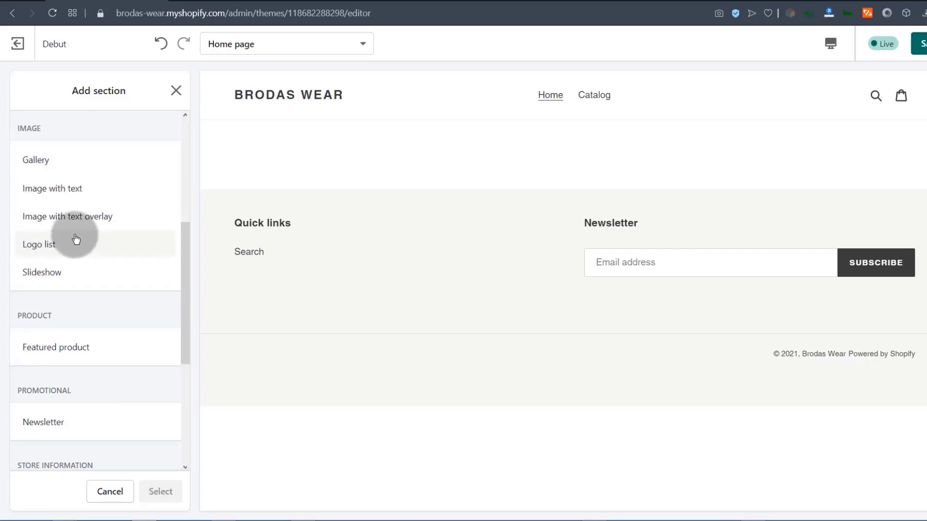
left_click(41, 273)
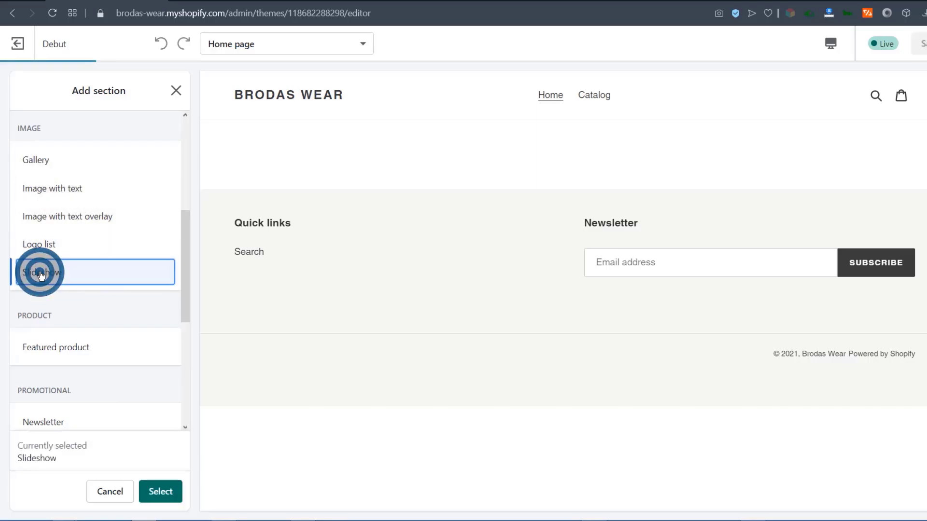
left_click(162, 492)
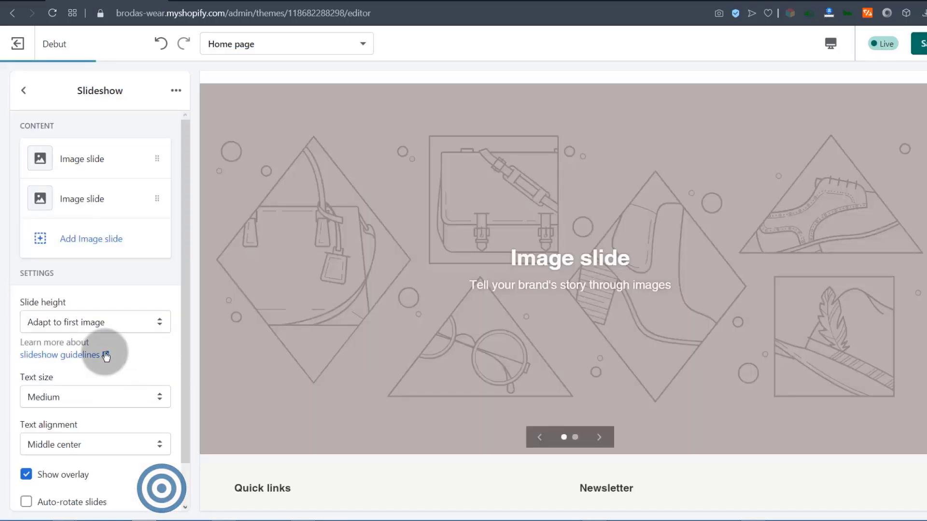
Set the first image slide's picture to the T-shirt collage from the image library.
left_click(41, 157)
left_click(91, 211)
left_click(48, 184)
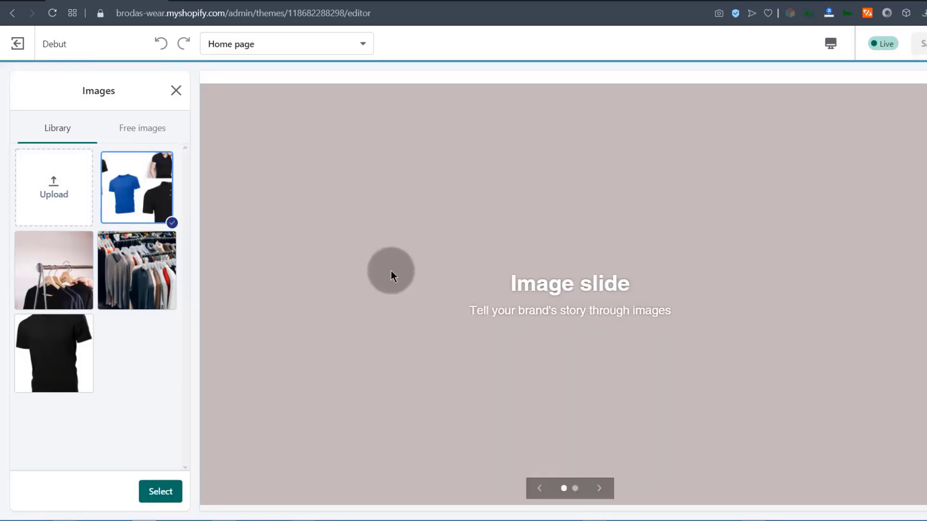
scroll(265, 309, "down", 5)
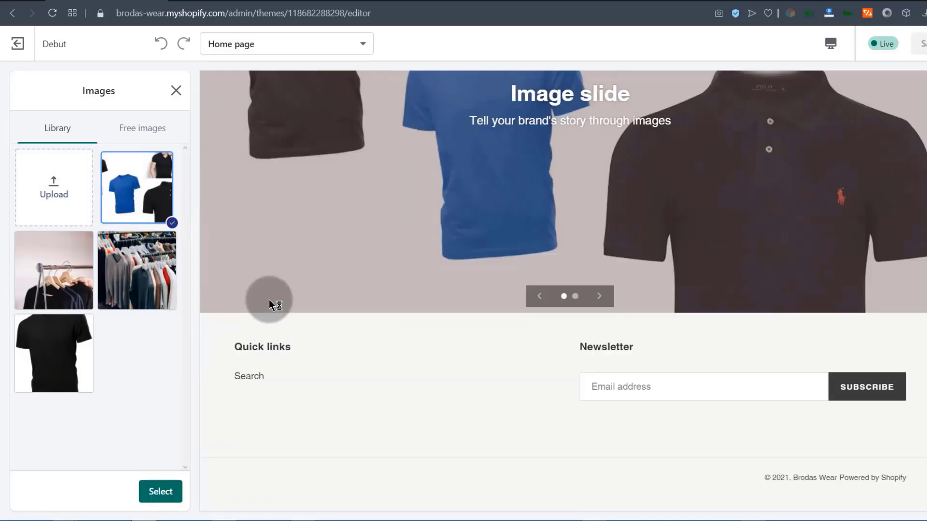
scroll(272, 265, "up", 6)
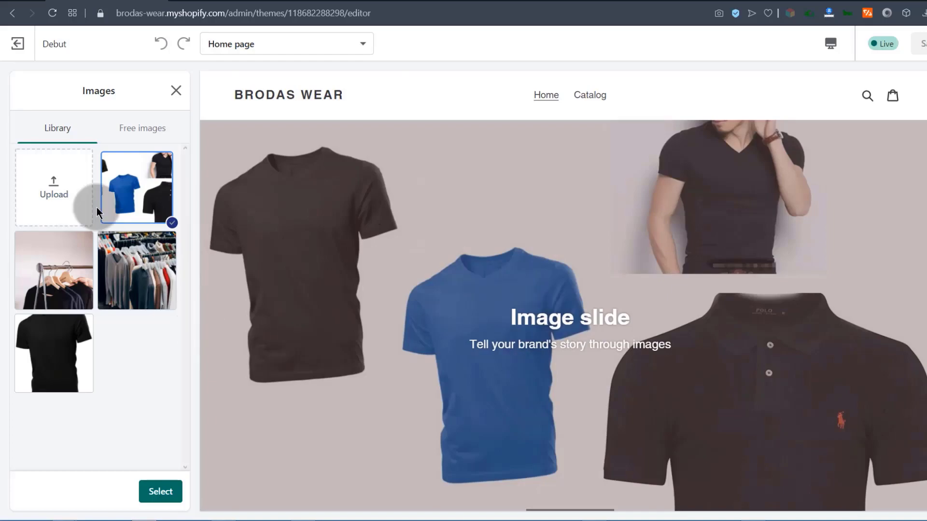
left_click(169, 497)
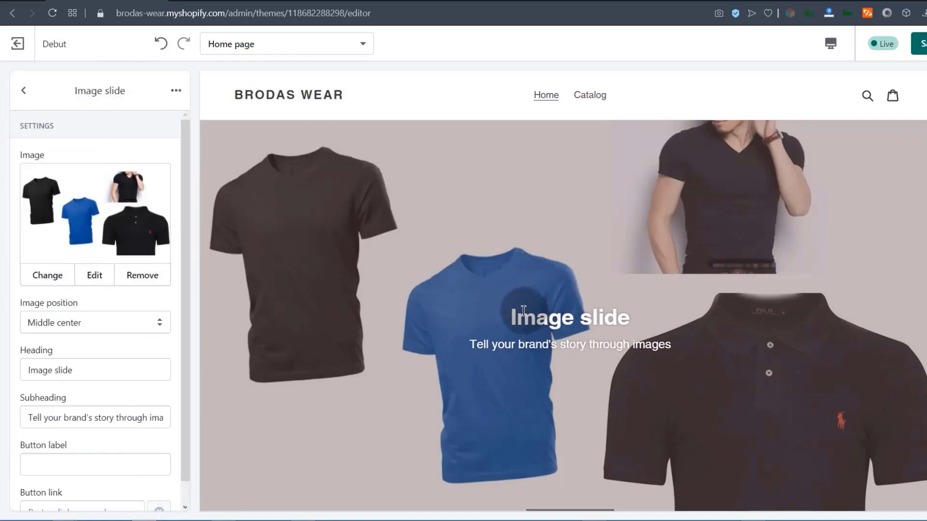
left_click_drag(514, 314, 651, 313)
left_click(564, 327)
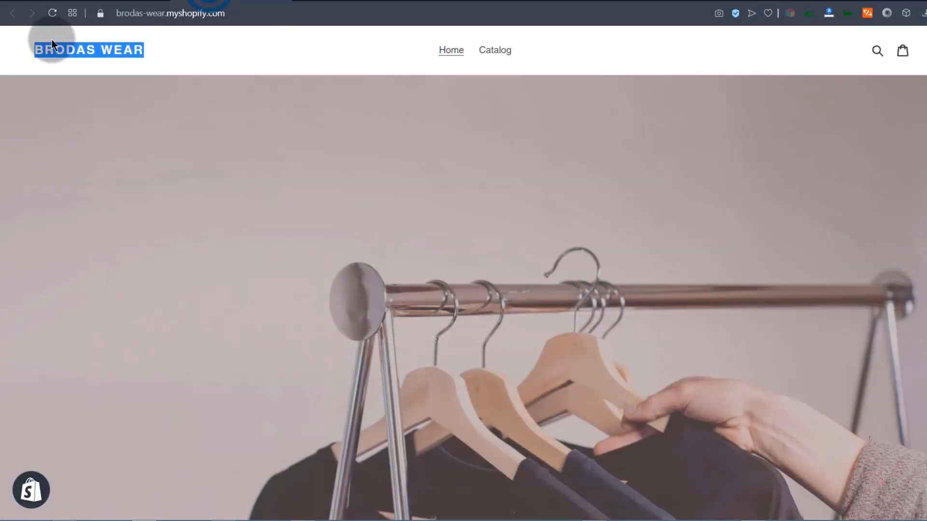
left_click(53, 13)
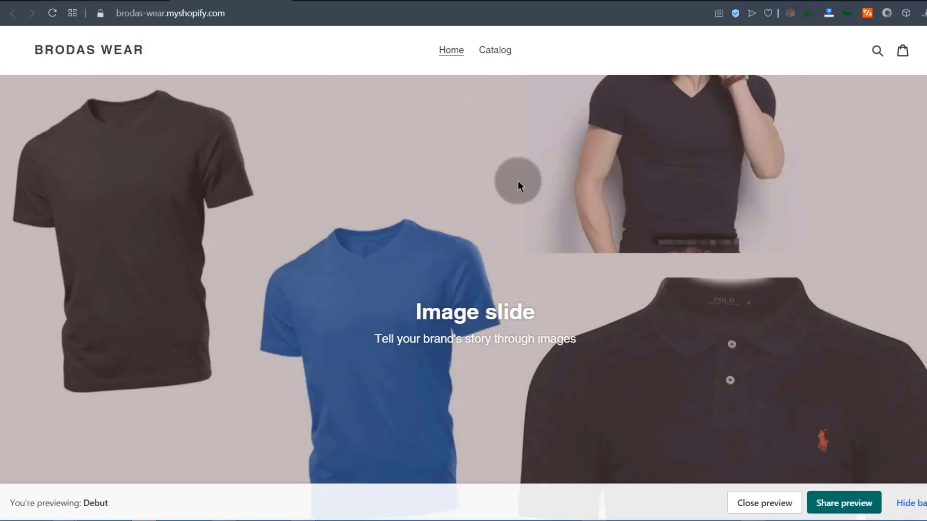
left_click(95, 2)
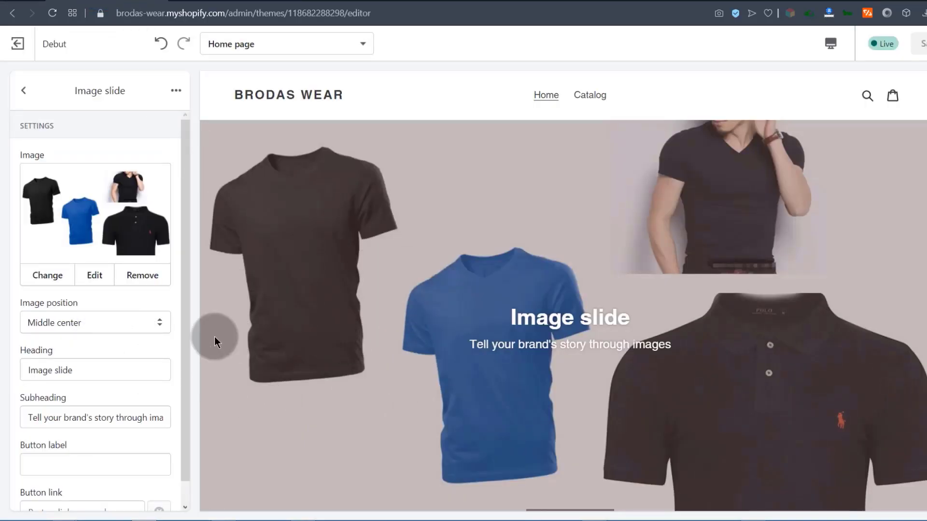
Set the first slide's heading to 'We Sell Men's Wear' and subheading 'brodas Wear sells men's shirts, T-Shirts, polos and more!'.
left_click_drag(181, 298, 407, 424)
triple_click(80, 345)
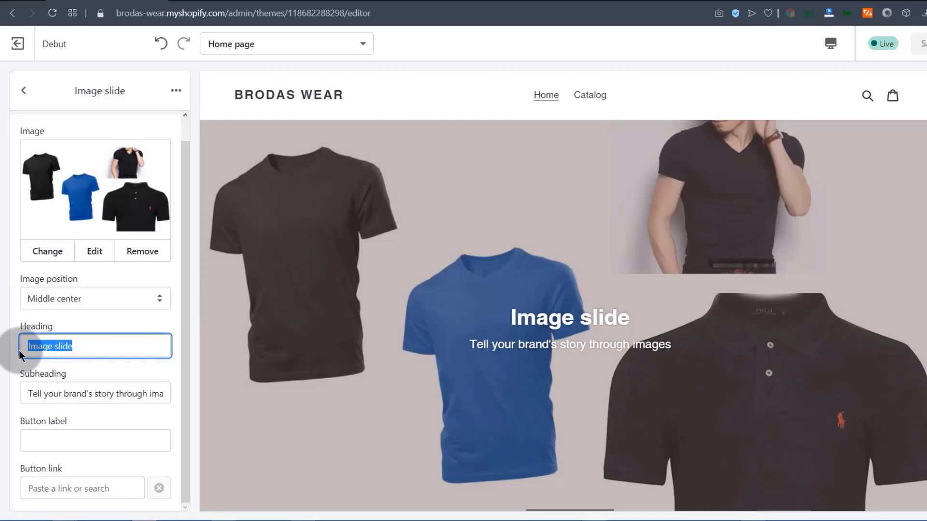
type("We")
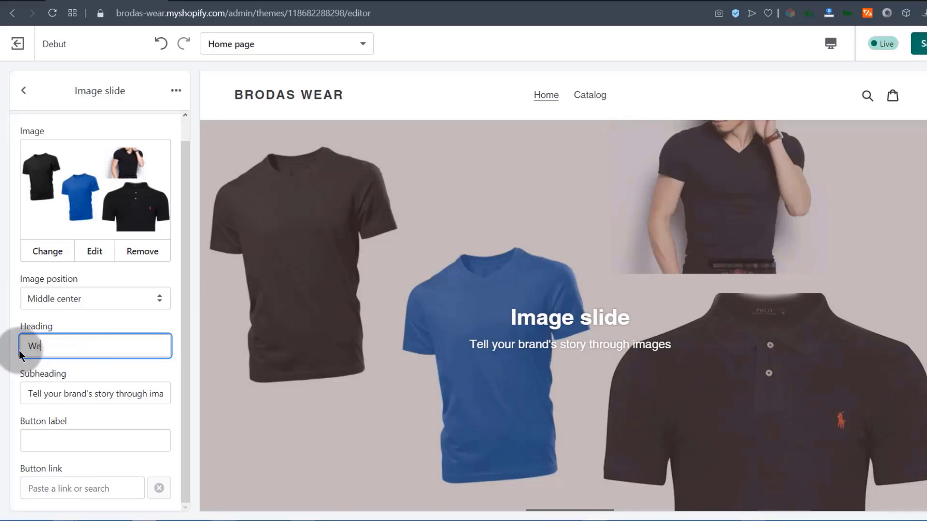
type(" sell Men's Wear")
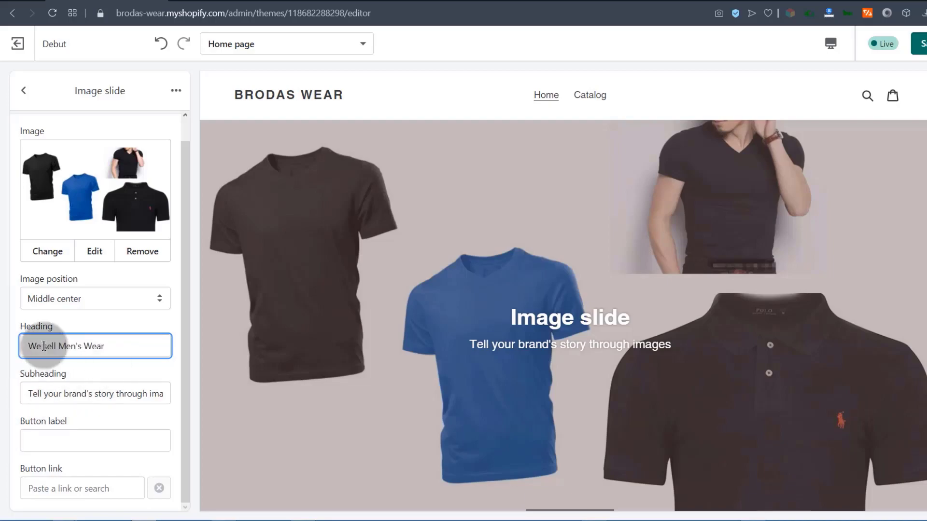
left_click(47, 345)
key("BackSpace")
type("S")
left_click(39, 393)
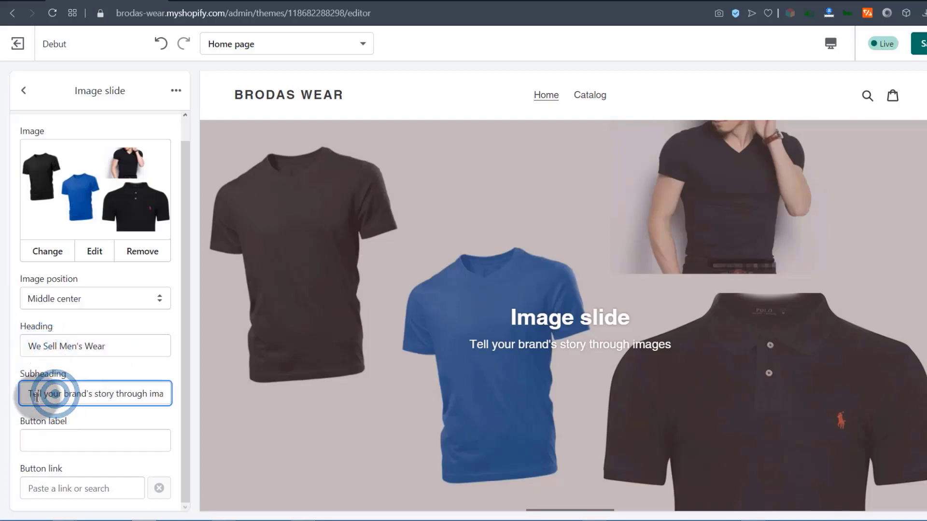
left_click_drag(28, 388, 185, 375)
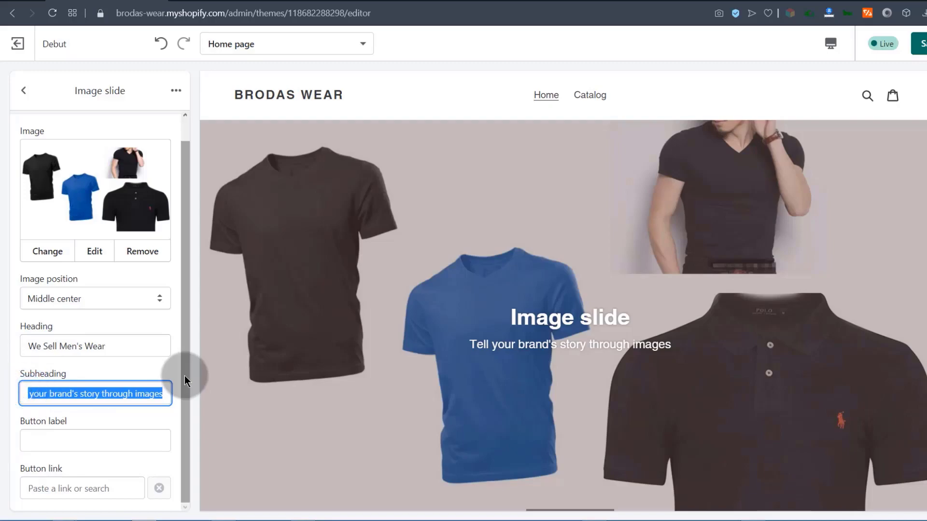
type("brodas Wear sells men")
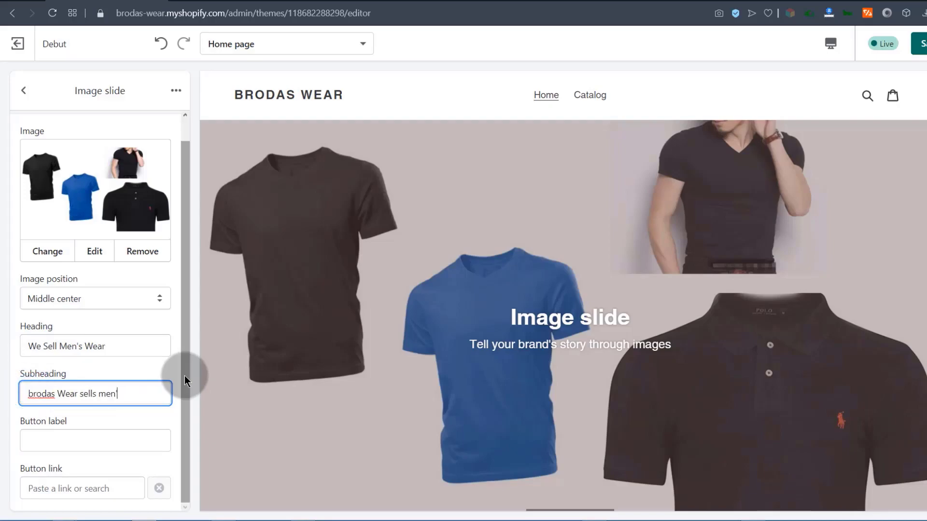
type("'s shirts, T-Shirts, polos and more!")
left_click(86, 395)
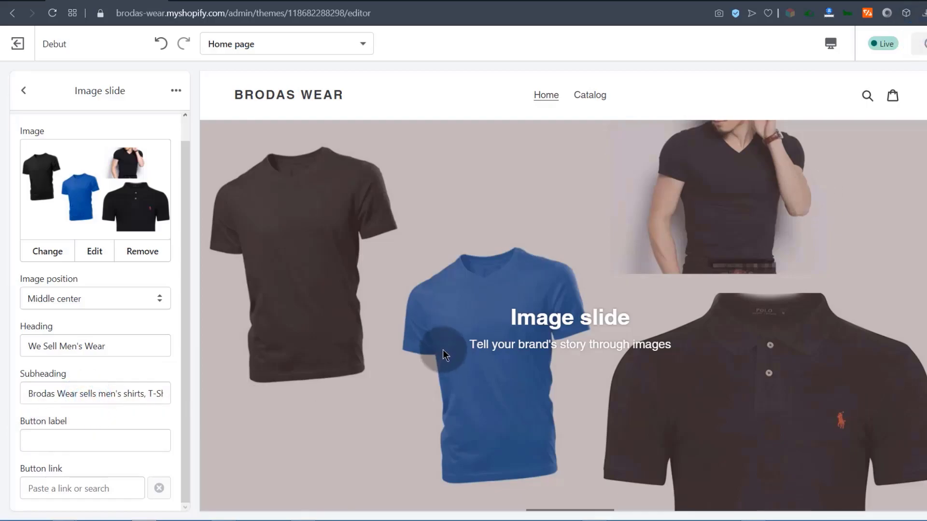
Give the slide a 'View Catalogue' button linking to Products > All Products.
left_click(41, 438)
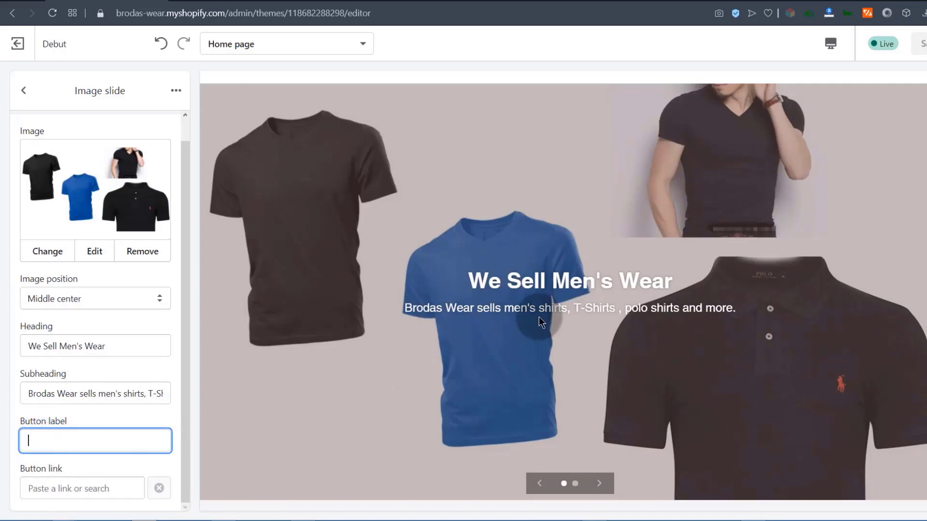
left_click(46, 440)
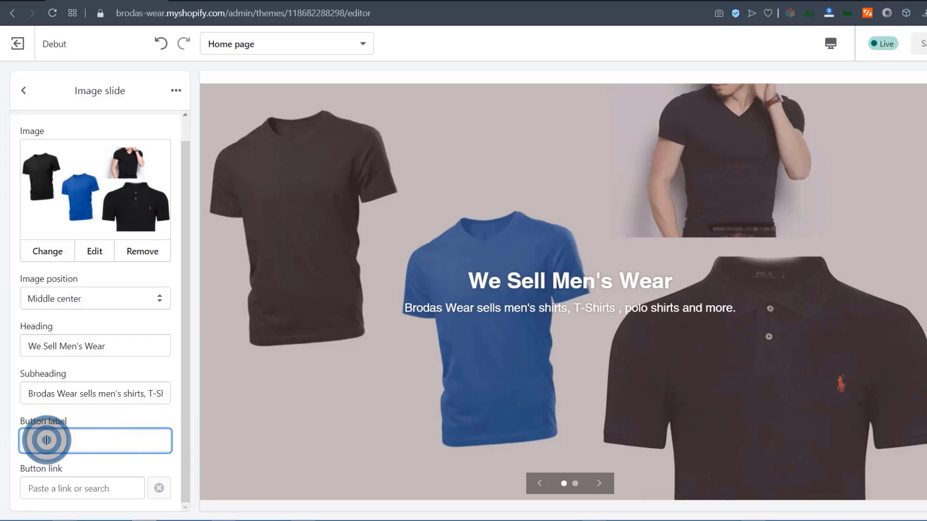
type("View Catalogue")
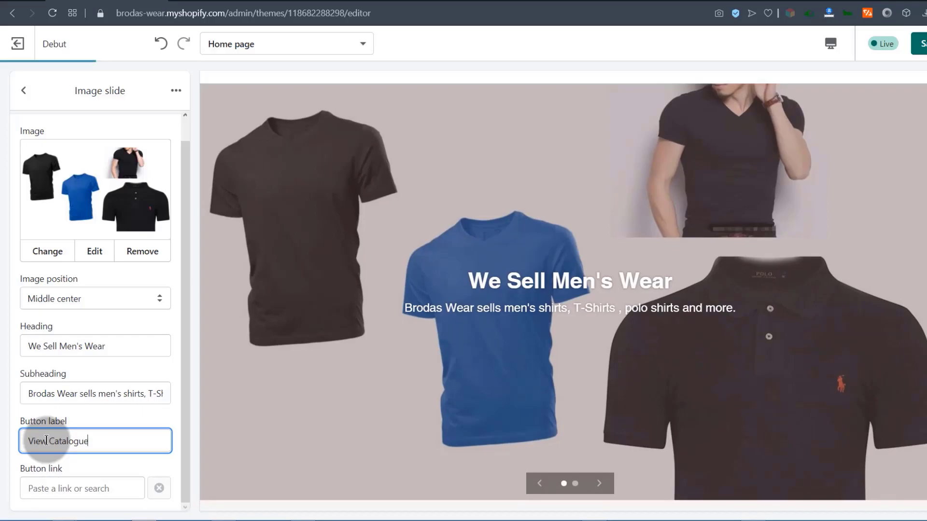
left_click(65, 489)
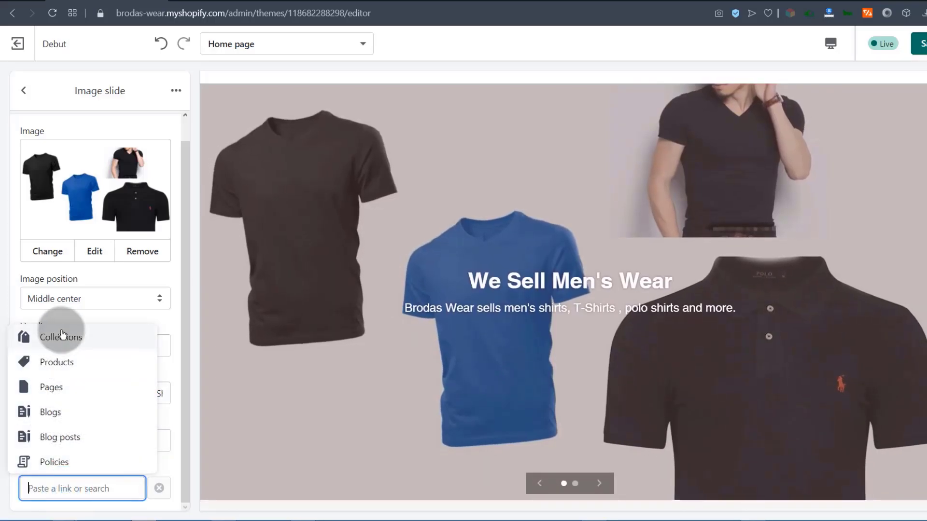
left_click(53, 362)
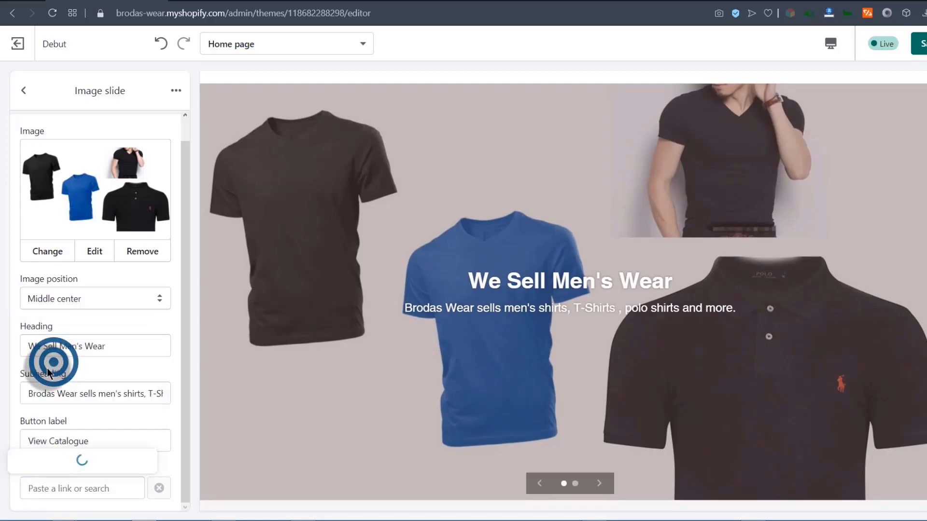
left_click(54, 332)
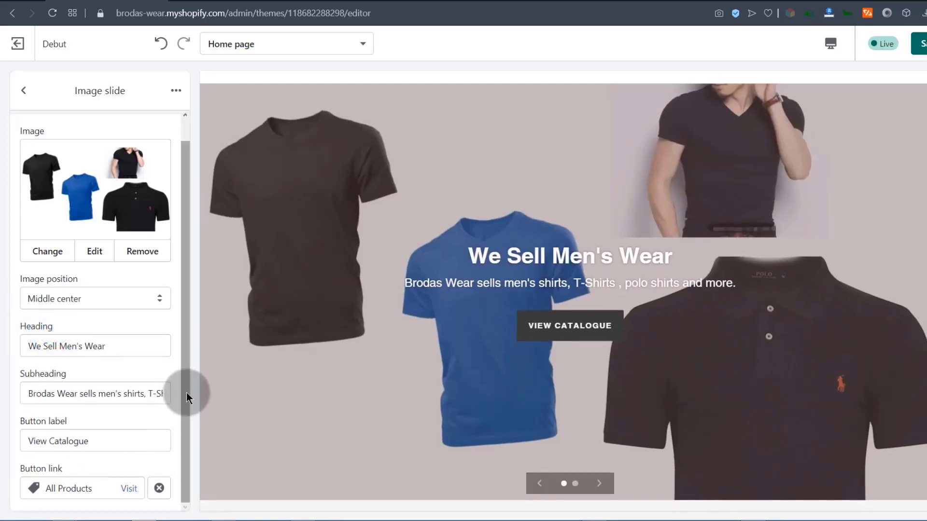
left_click(186, 393)
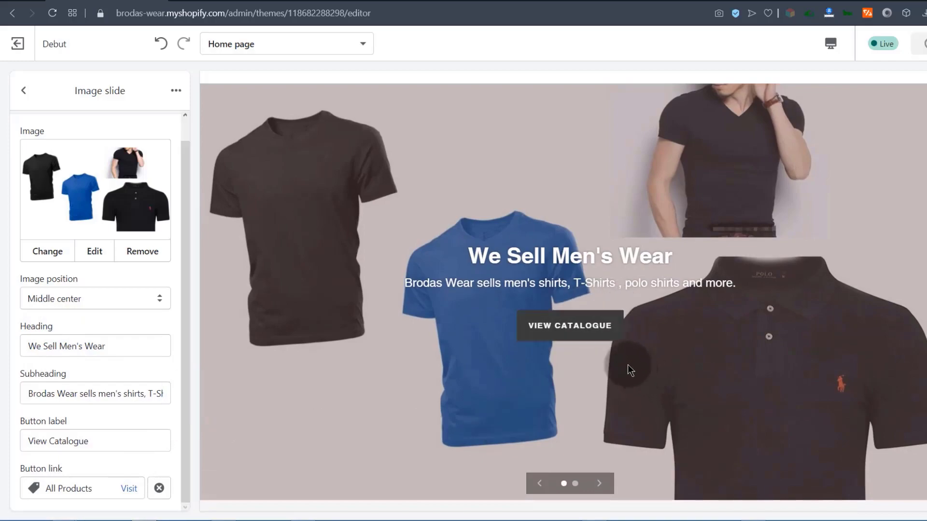
left_click(569, 326)
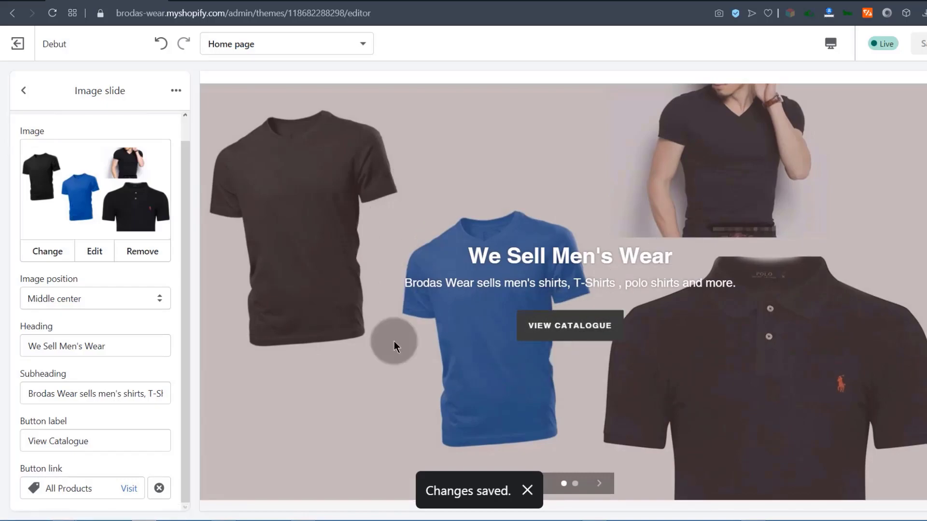
left_click(23, 90)
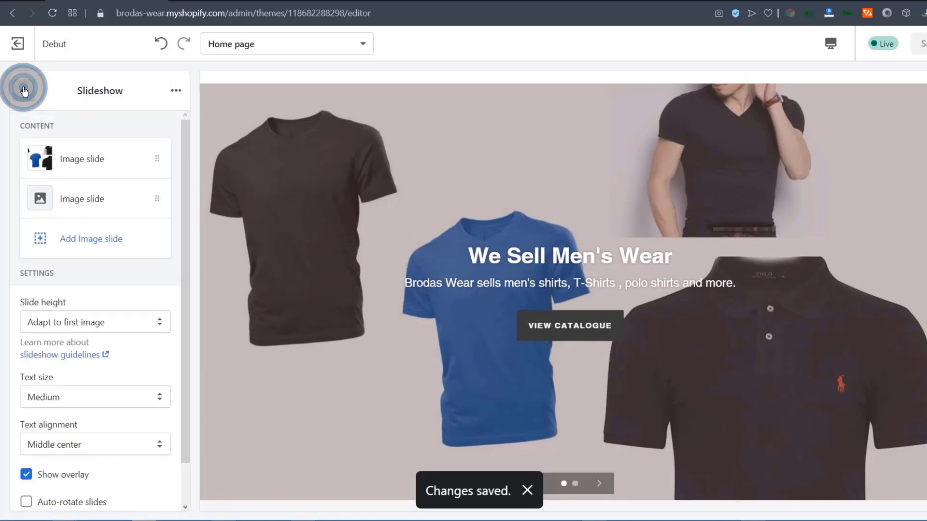
Look over the Colors page in the theme settings.
scroll(21, 365, "down", 2)
scroll(18, 252, "up", 2)
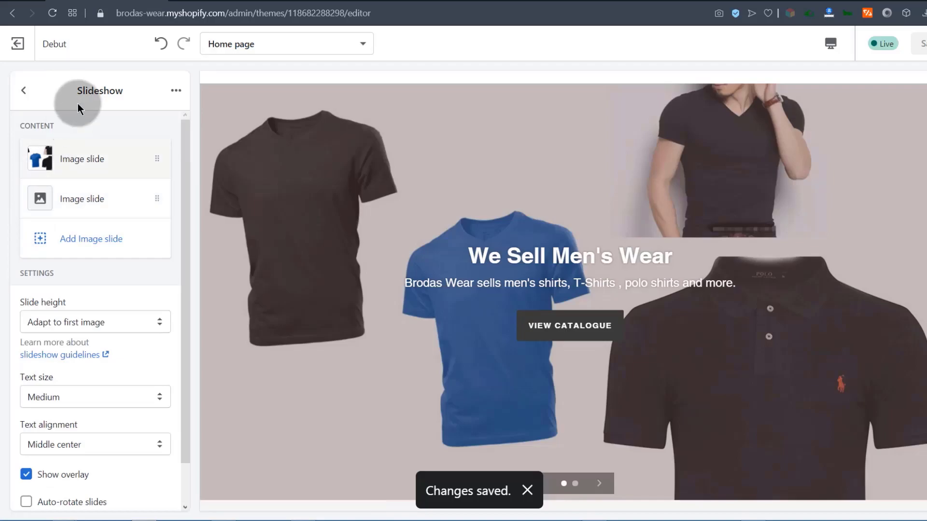
left_click(24, 91)
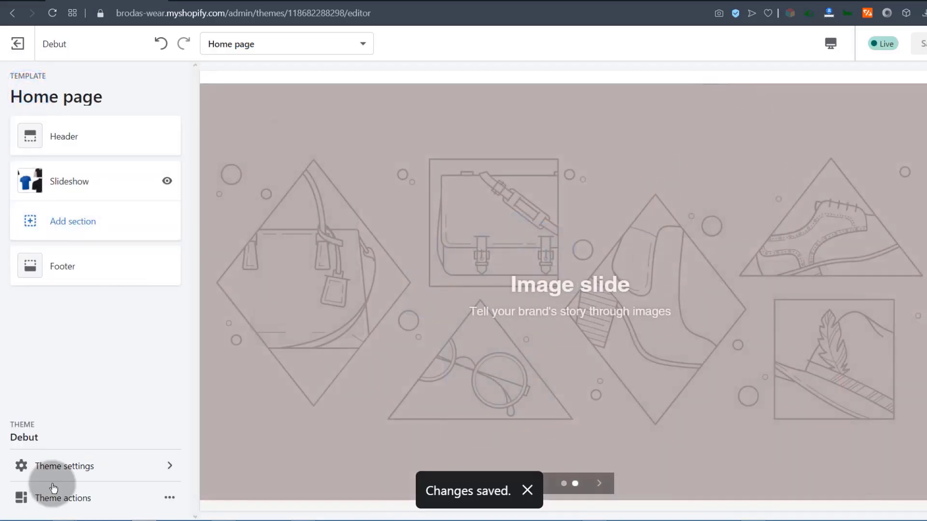
left_click(62, 467)
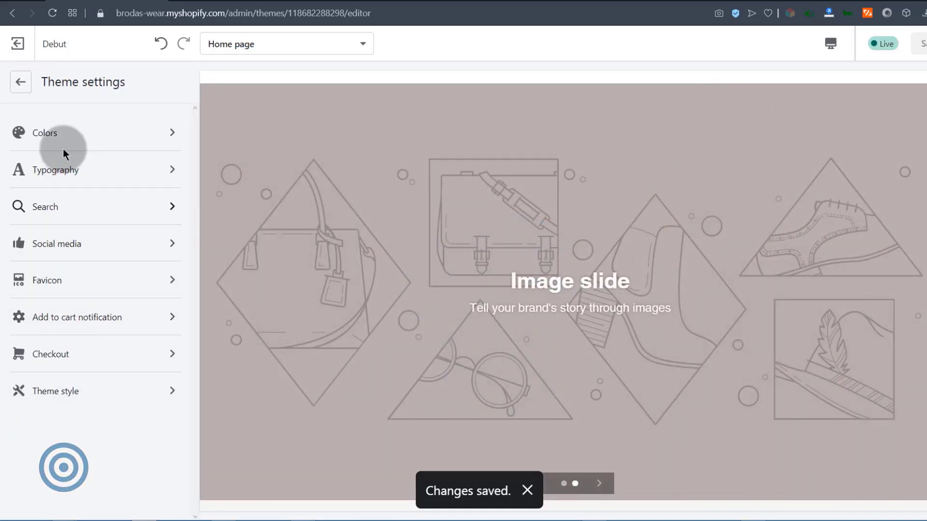
left_click(58, 133)
scroll(91, 363, "down", 2)
scroll(86, 357, "up", 2)
scroll(92, 342, "down", 2)
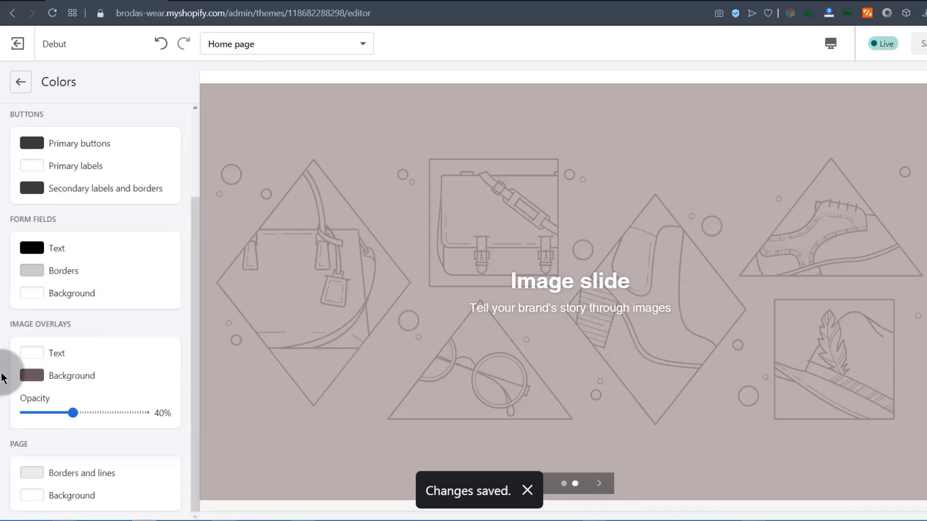
scroll(53, 367, "up", 2)
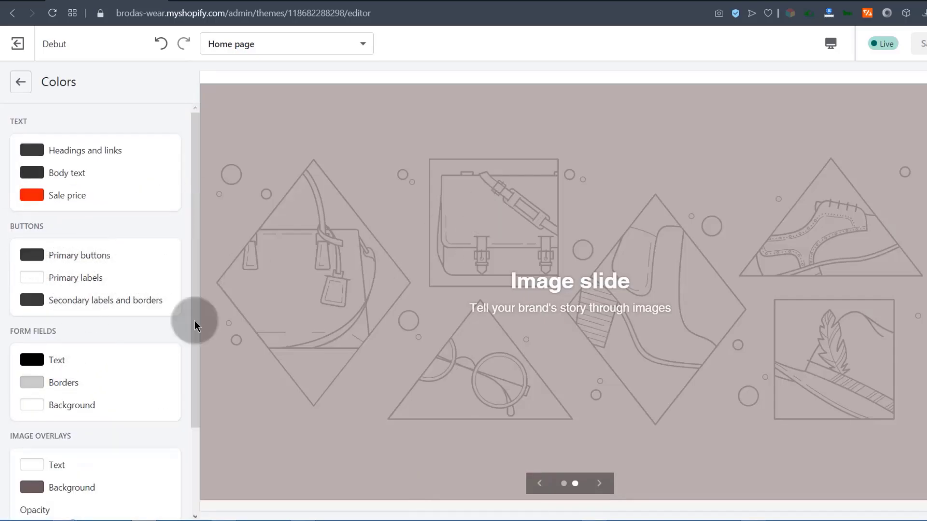
scroll(56, 420, "down", 2)
scroll(65, 414, "up", 2)
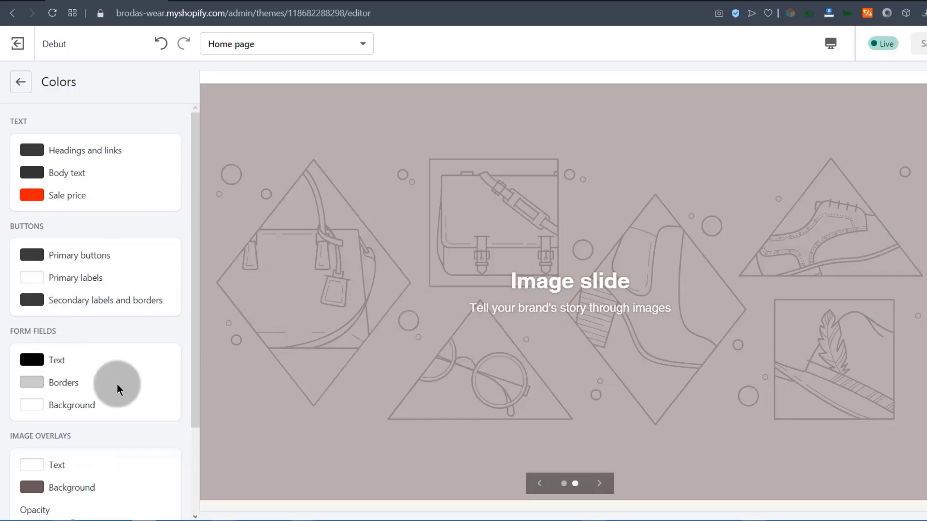
Return to the Home page sections list and reload the theme editor.
left_click(21, 82)
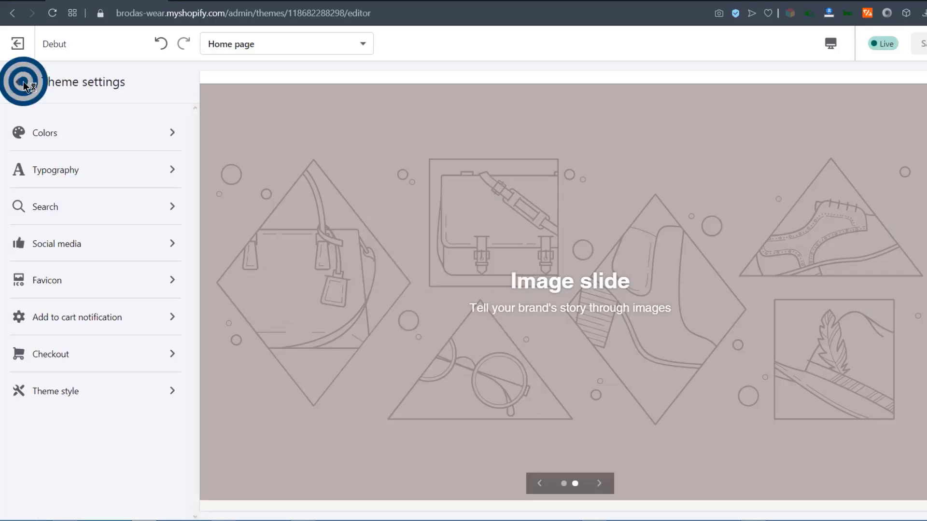
left_click(23, 82)
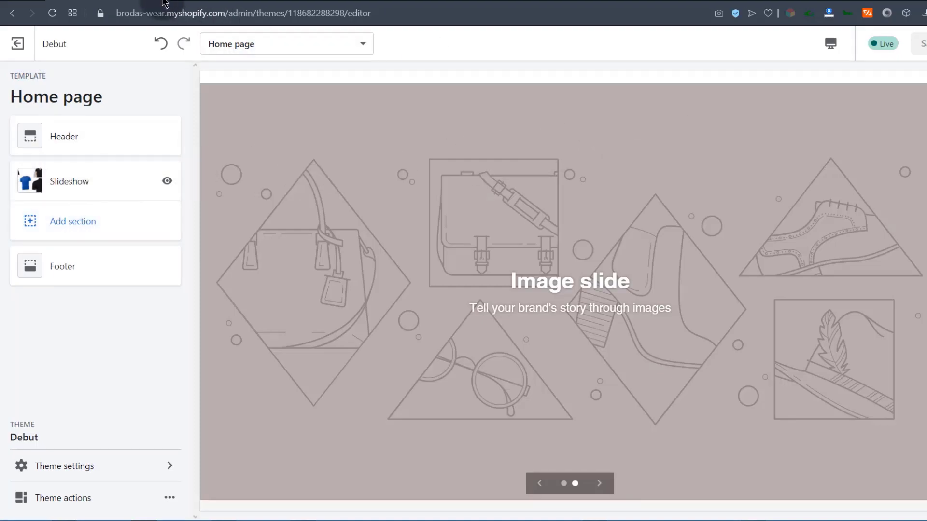
left_click(52, 13)
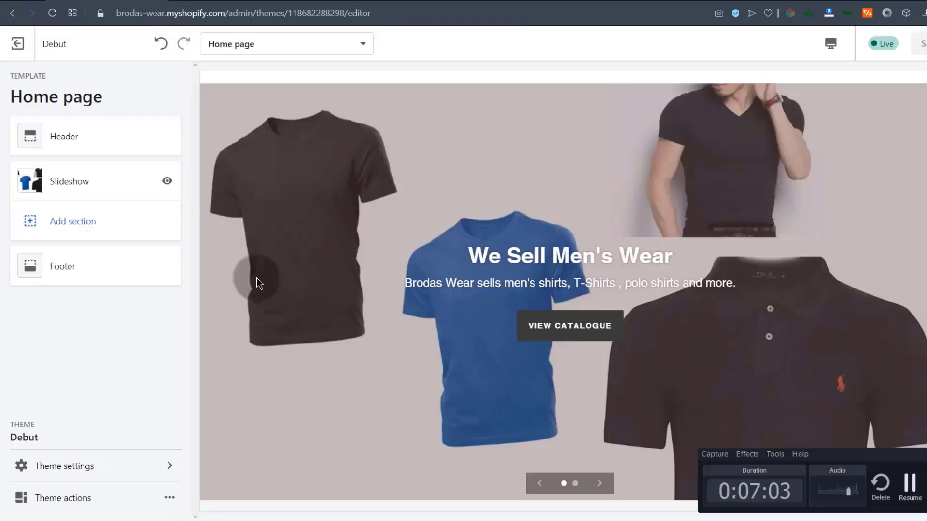
Set the slideshow's slide height to Medium and text size to Large.
left_click(61, 180)
left_click_drag(187, 189, 186, 268)
left_click(51, 275)
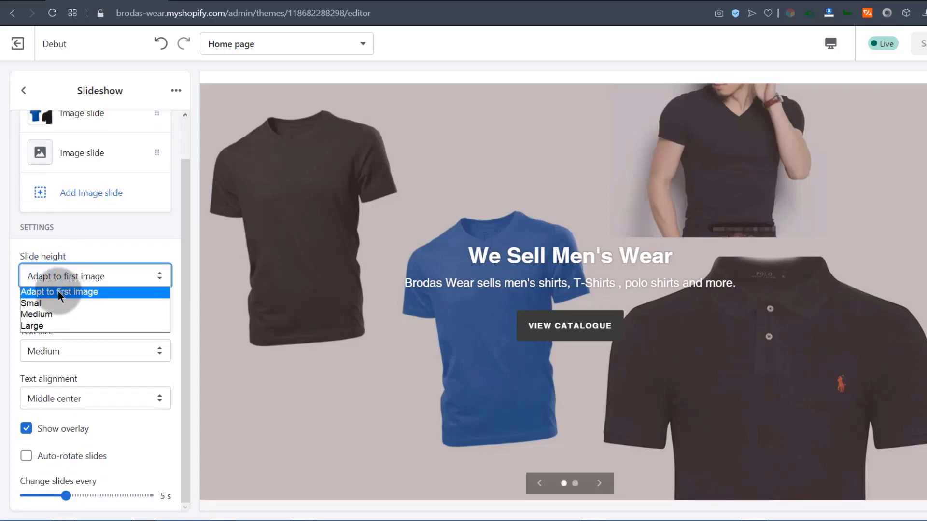
left_click(45, 314)
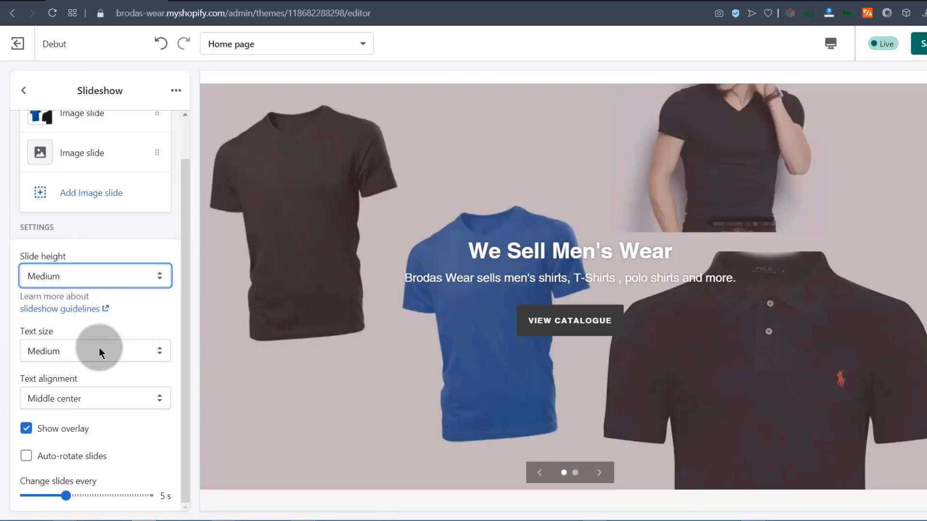
left_click(79, 355)
left_click(35, 381)
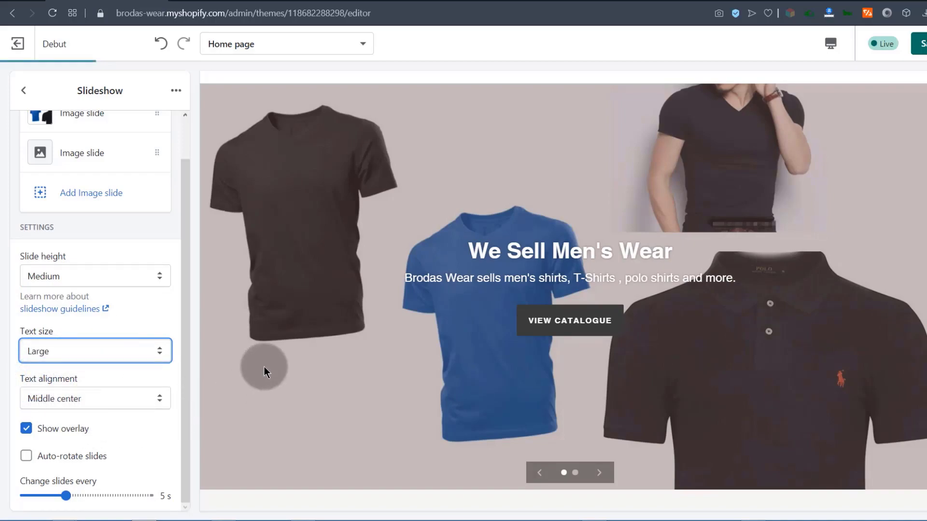
Keep Show overlay on and enable Auto-rotate slides every 5 seconds.
left_click(185, 337)
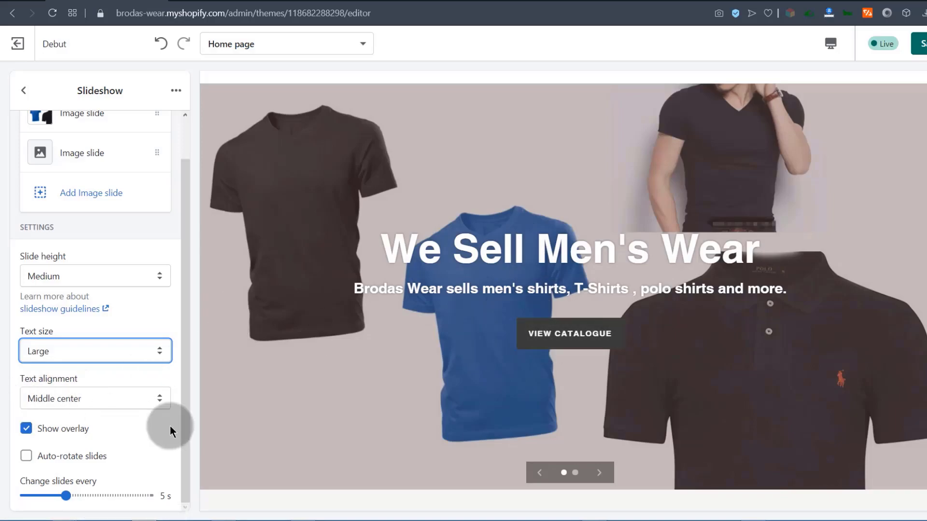
left_click(27, 428)
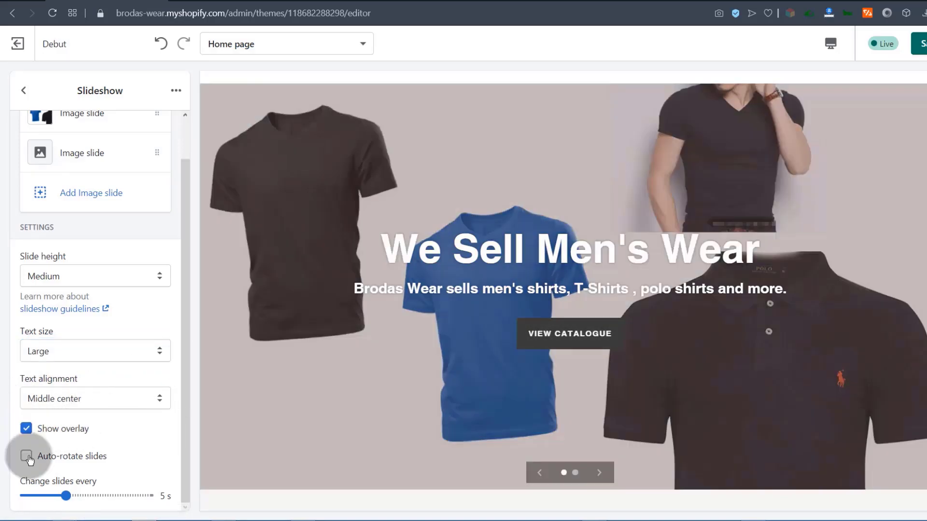
left_click(26, 456)
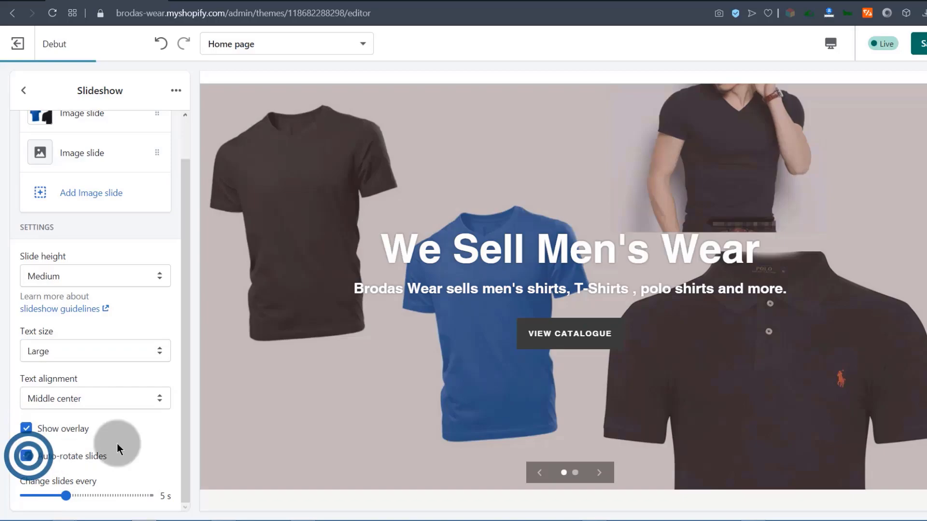
left_click(187, 357)
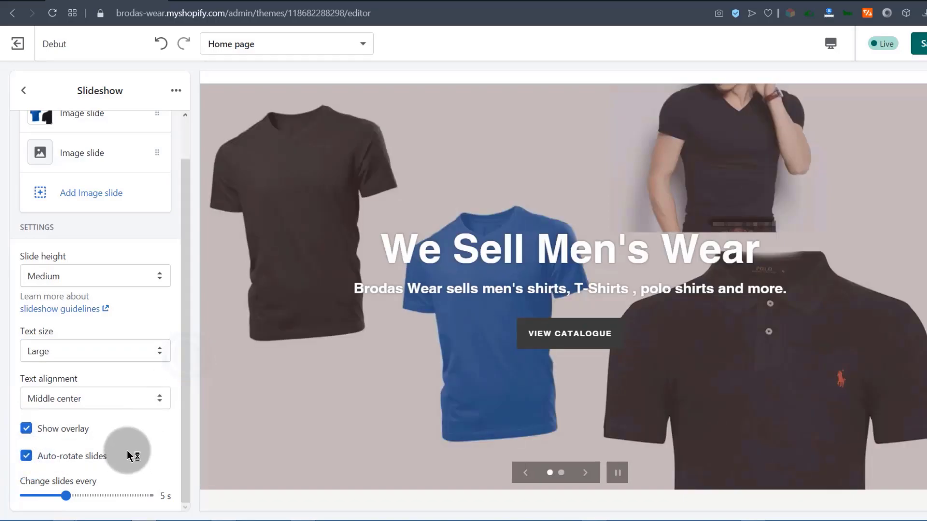
left_click(26, 456)
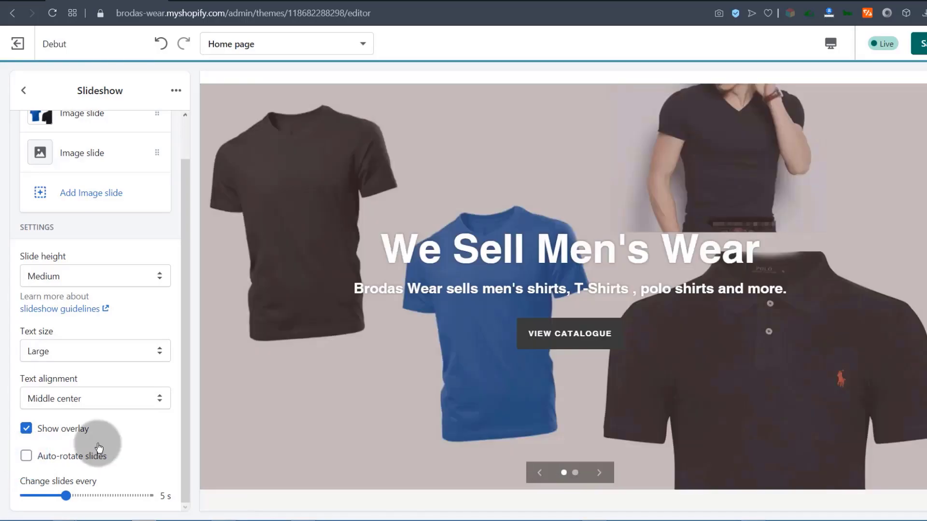
left_click(26, 456)
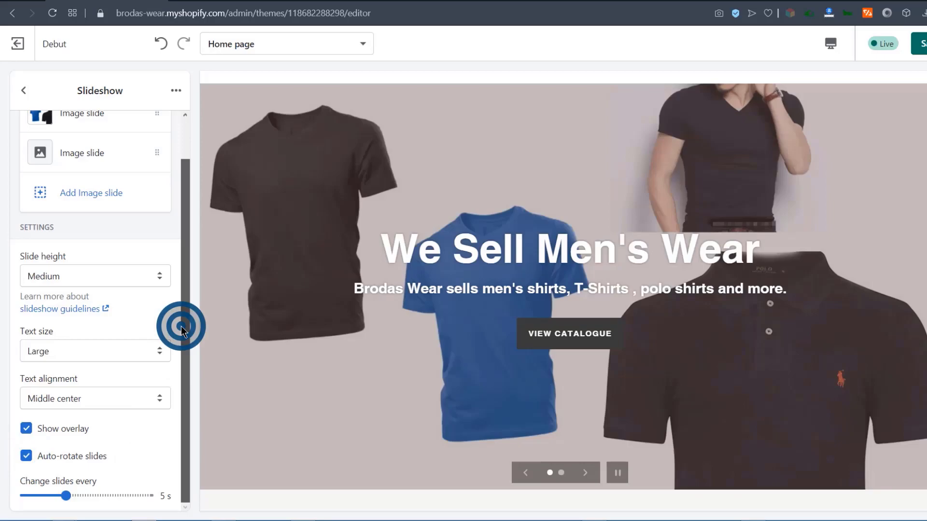
left_click_drag(181, 326, 181, 273)
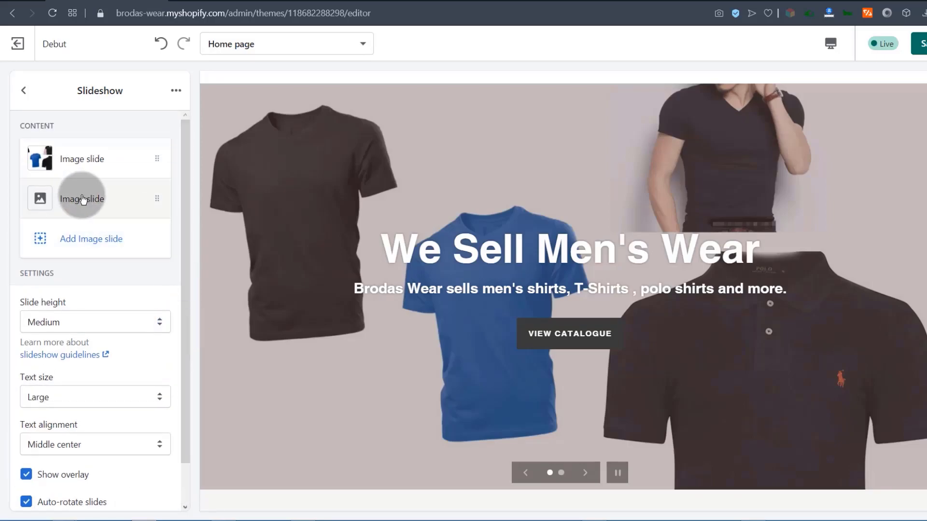
Upload Slide-2.jpg as the second slide's shirts picture.
left_click(83, 199)
left_click(94, 208)
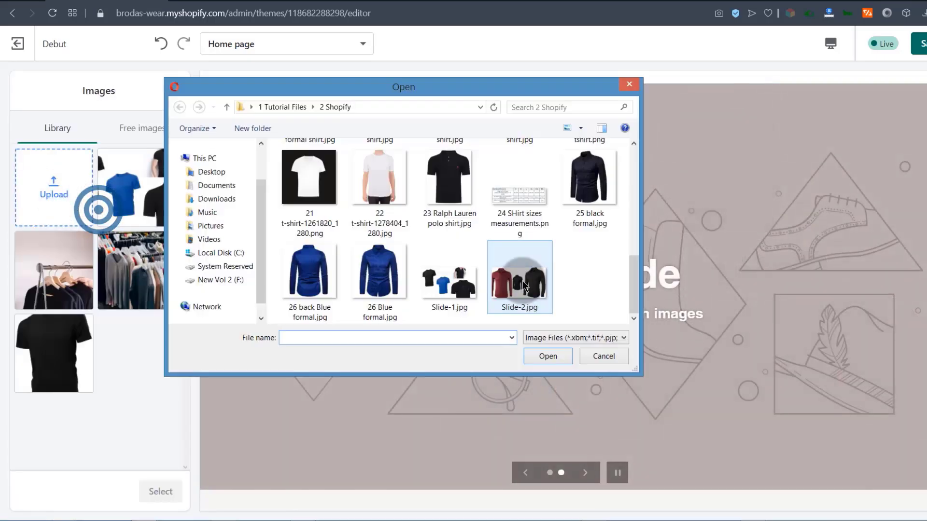
double_click(524, 285)
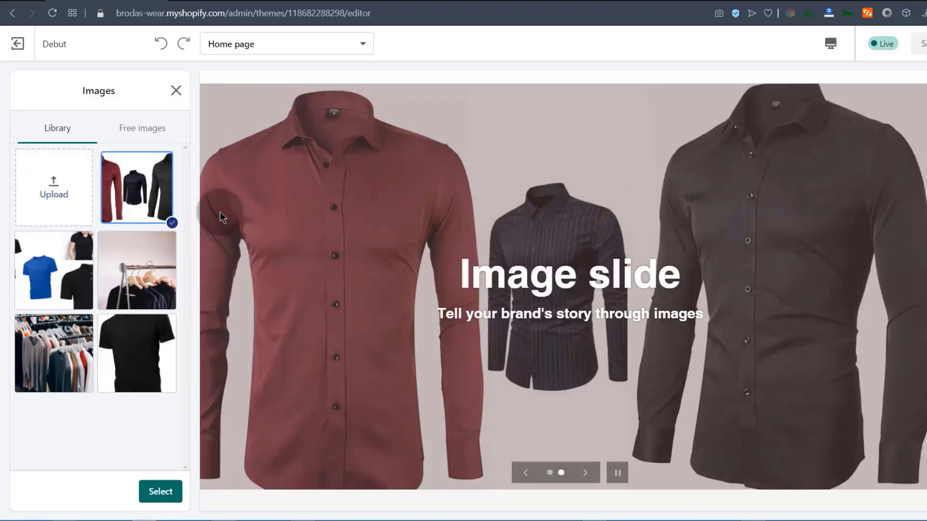
left_click(160, 491)
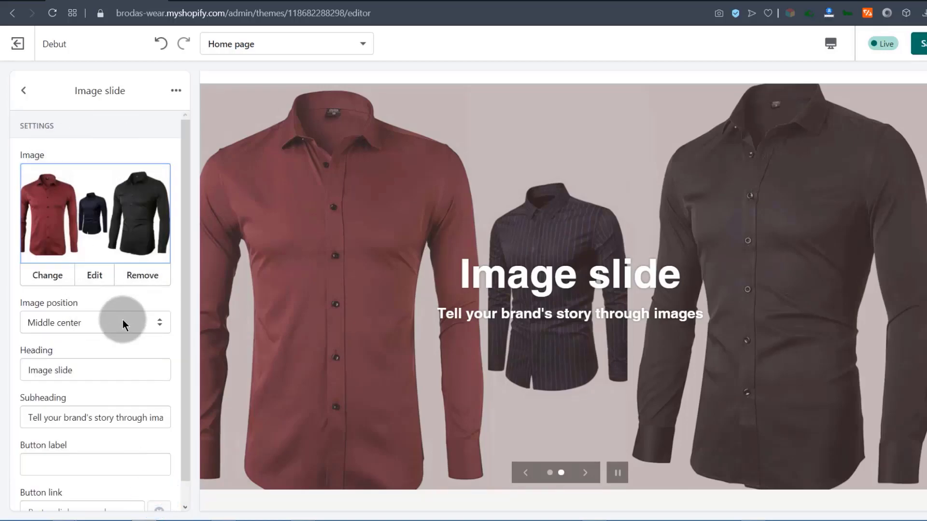
scroll(128, 321, "down", 1)
Change the second slide's heading to 'Formal and Casual Wear for men'.
left_click(85, 343)
left_click_drag(66, 344, 11, 351)
type("Formal and Informal Wear for men")
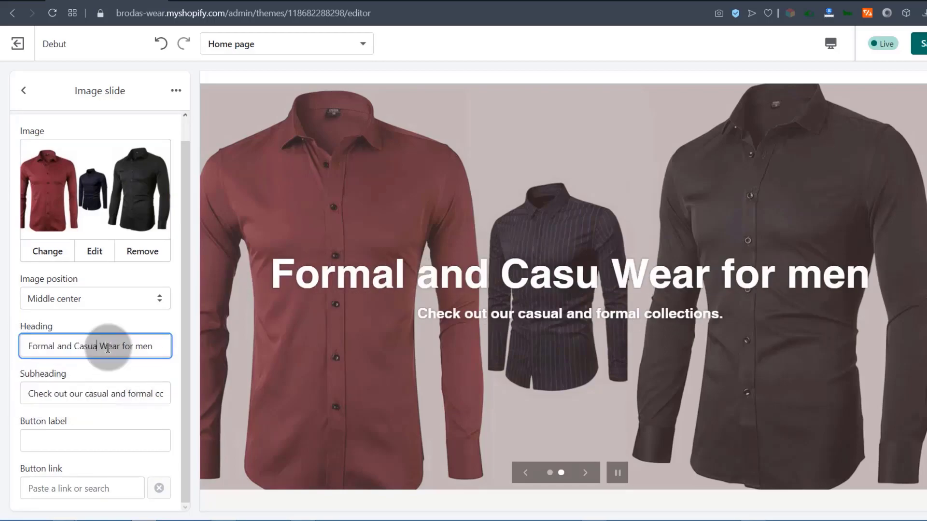
type("al")
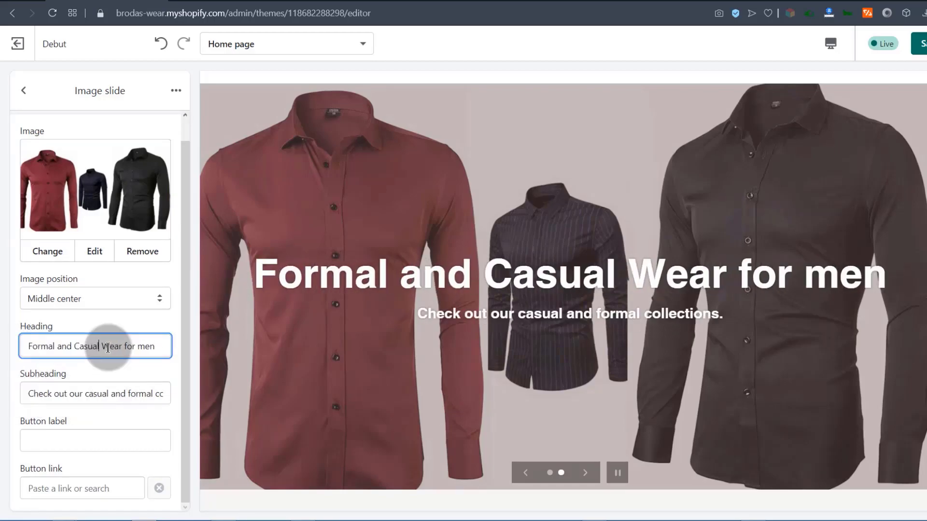
Label the button 'View formal Shirts' and link it to Collections > Formal Shirts.
left_click(72, 437)
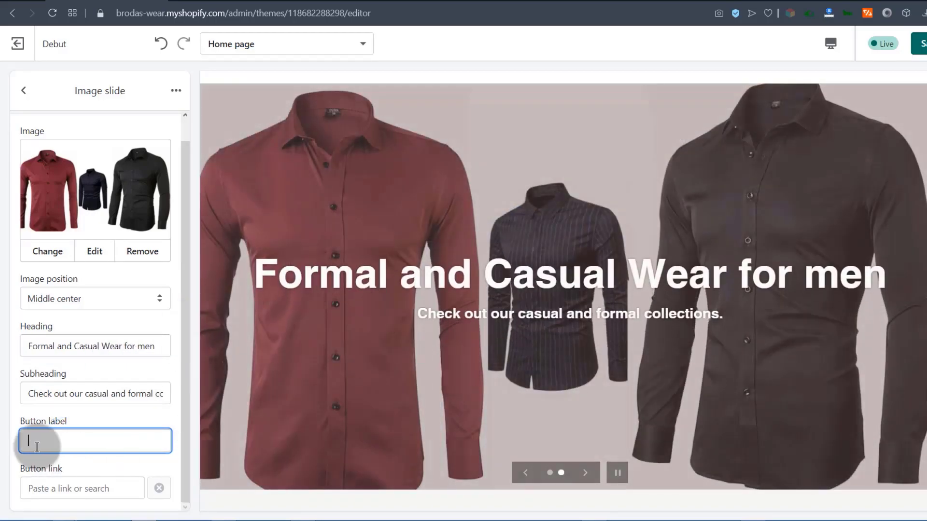
left_click(38, 441)
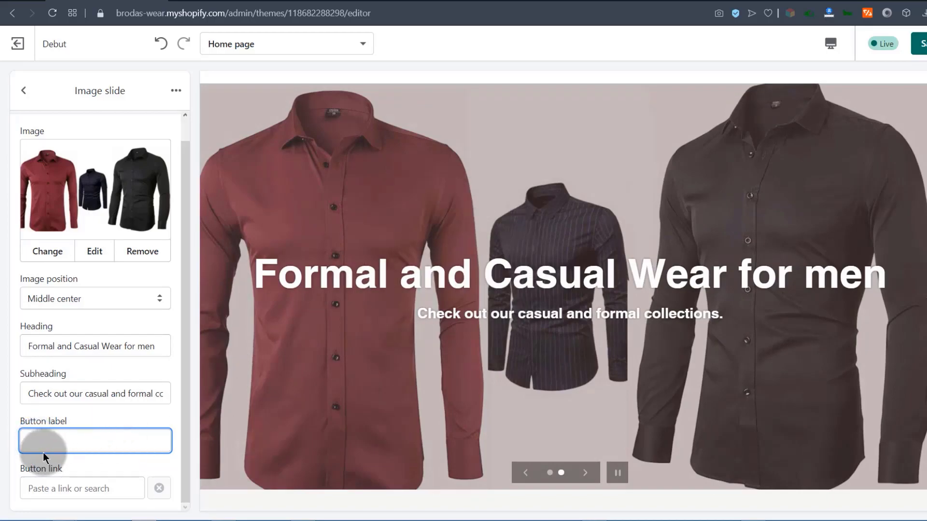
left_click(42, 440)
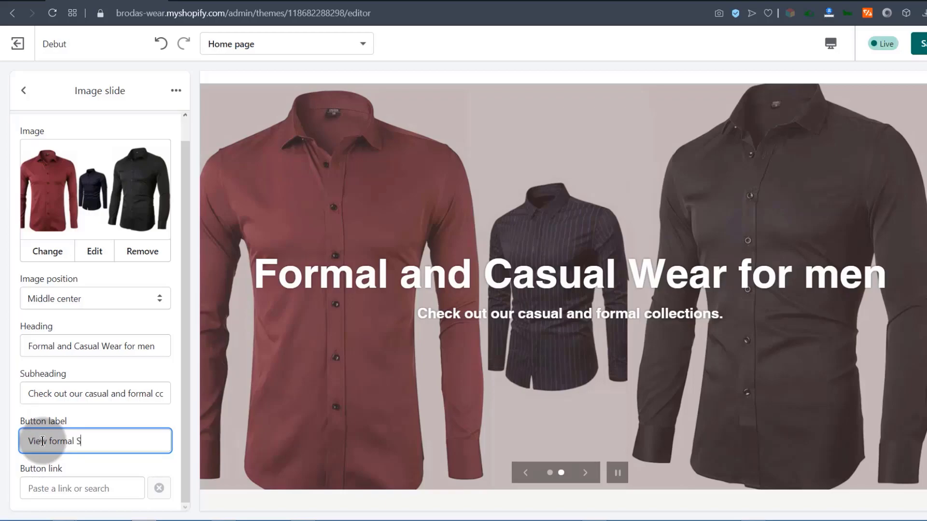
left_click(182, 386)
left_click(41, 492)
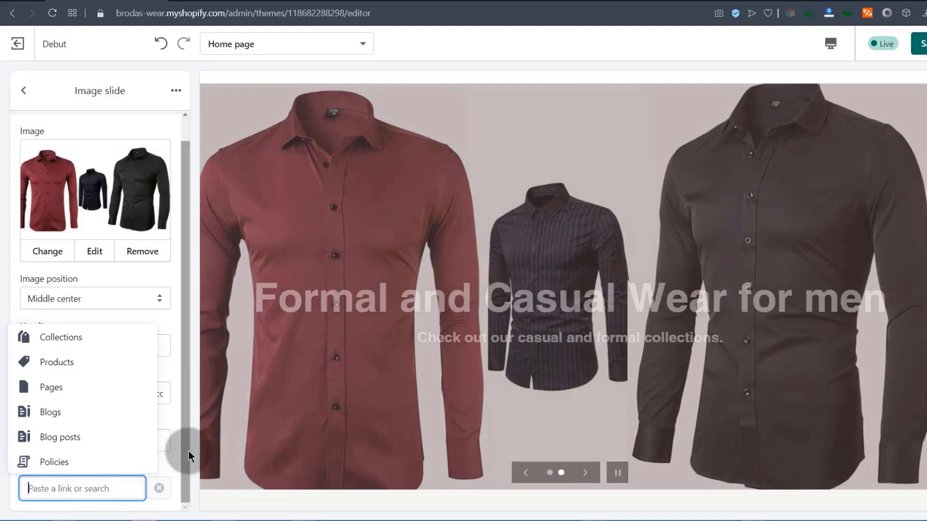
left_click(186, 448)
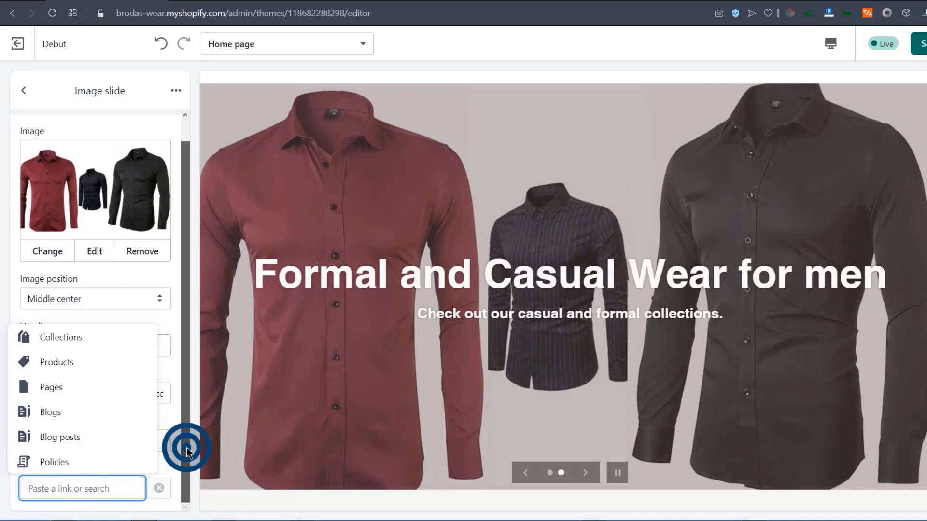
right_click(38, 489)
left_click(24, 484)
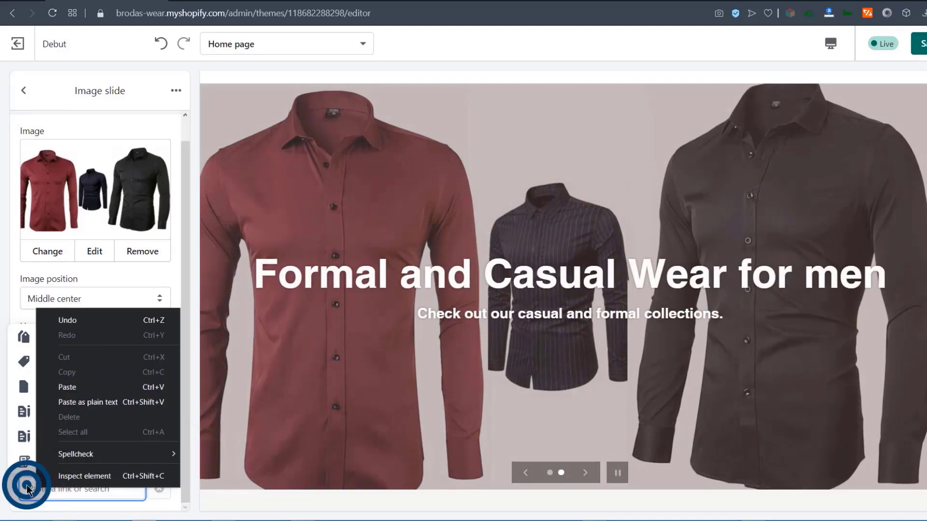
left_click(57, 340)
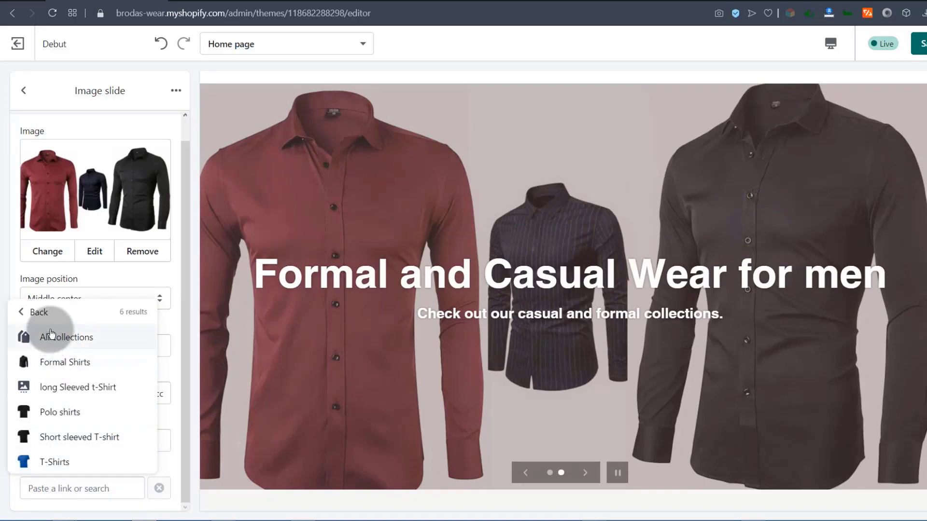
left_click(71, 363)
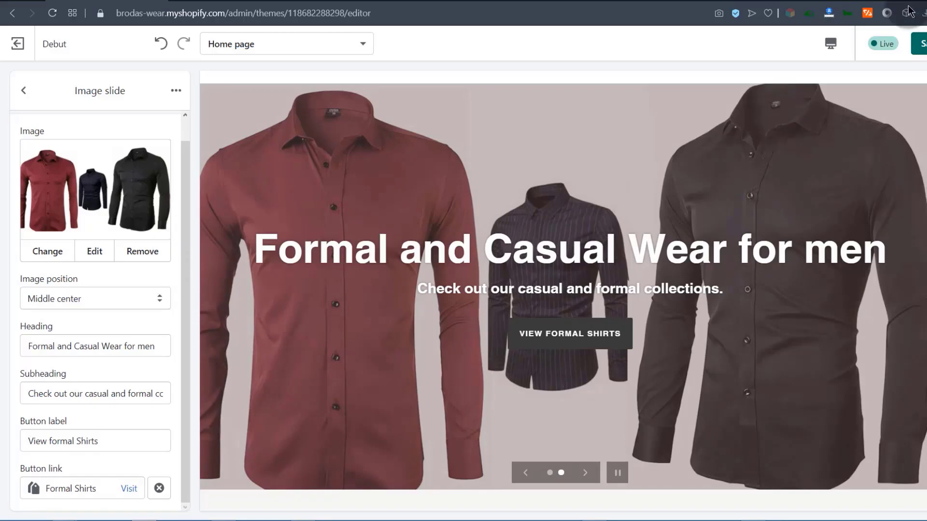
Save the theme and reload the storefront preview with the preview notice hidden.
left_click(920, 43)
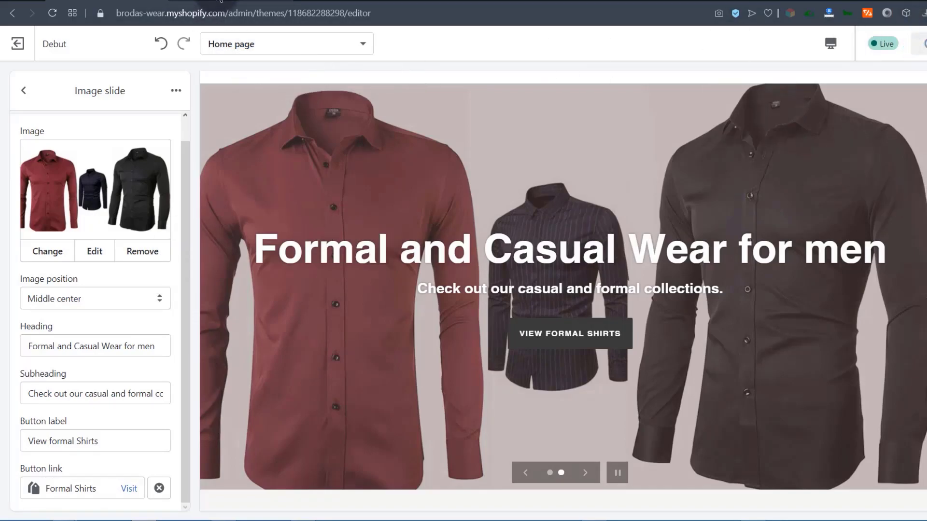
left_click(220, 1)
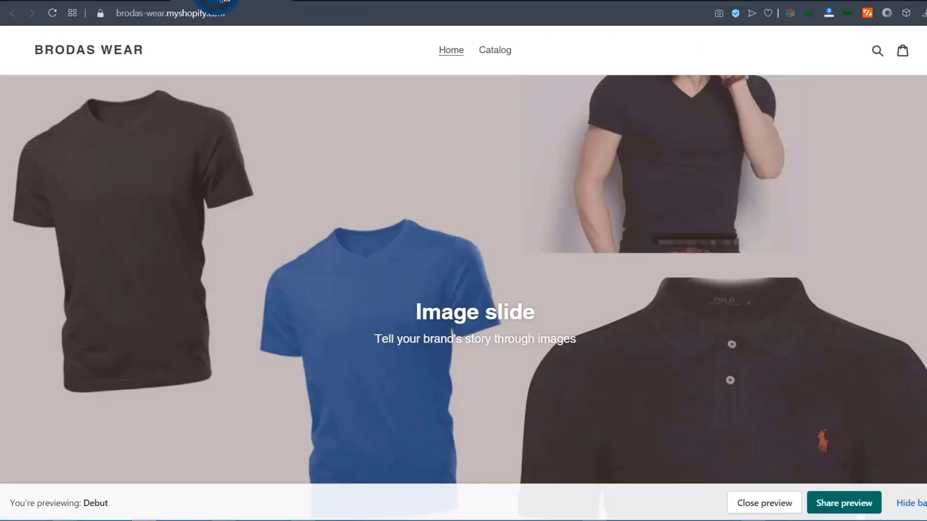
left_click(53, 13)
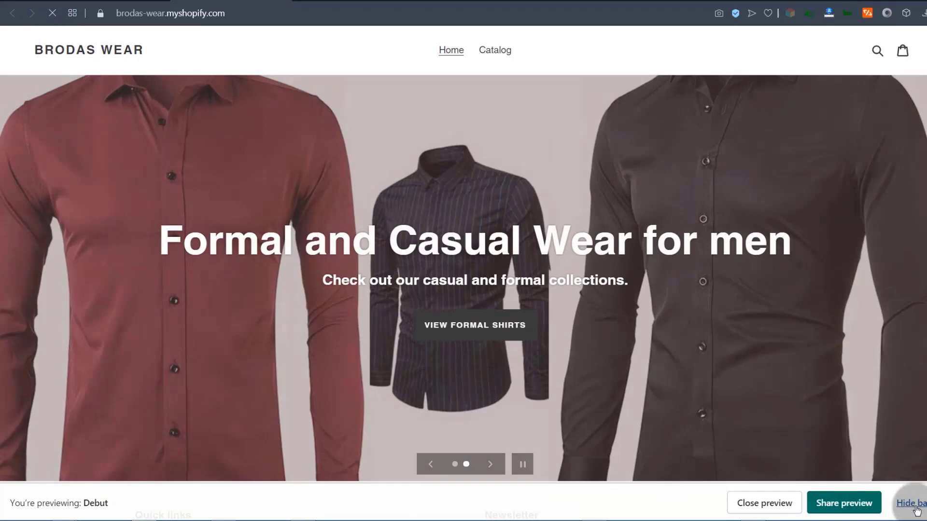
left_click(916, 510)
left_click(456, 392)
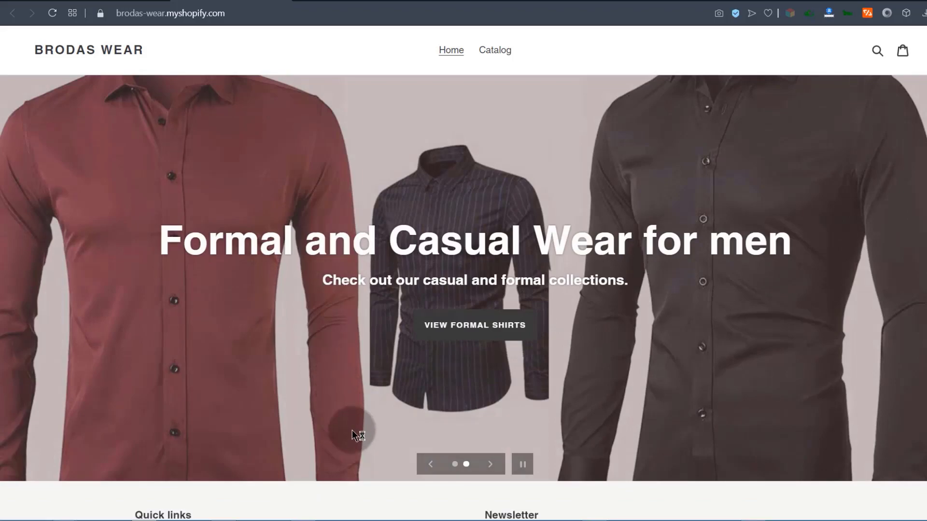
Inspect the storefront's 'We Sell Men's Wear' slide and its View Catalogue button.
scroll(355, 437, "down", 3)
scroll(355, 437, "up", 3)
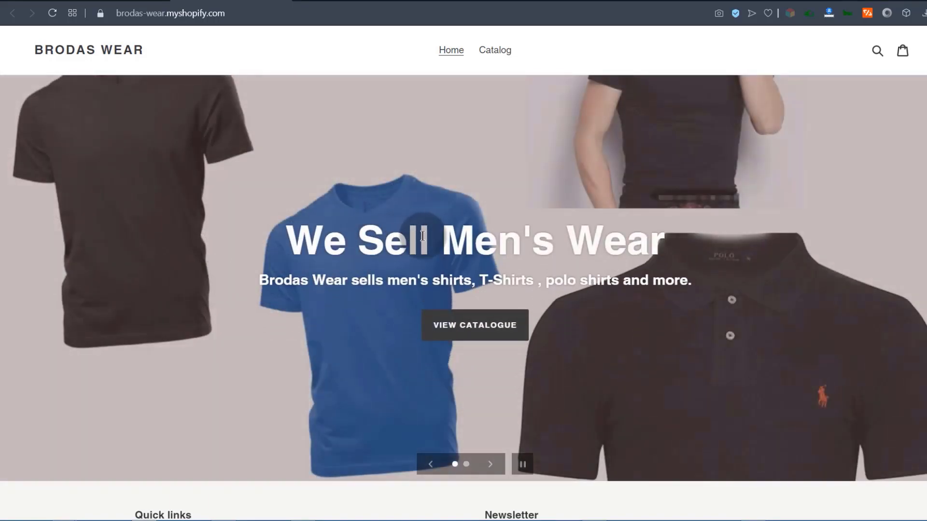
left_click_drag(444, 243, 554, 242)
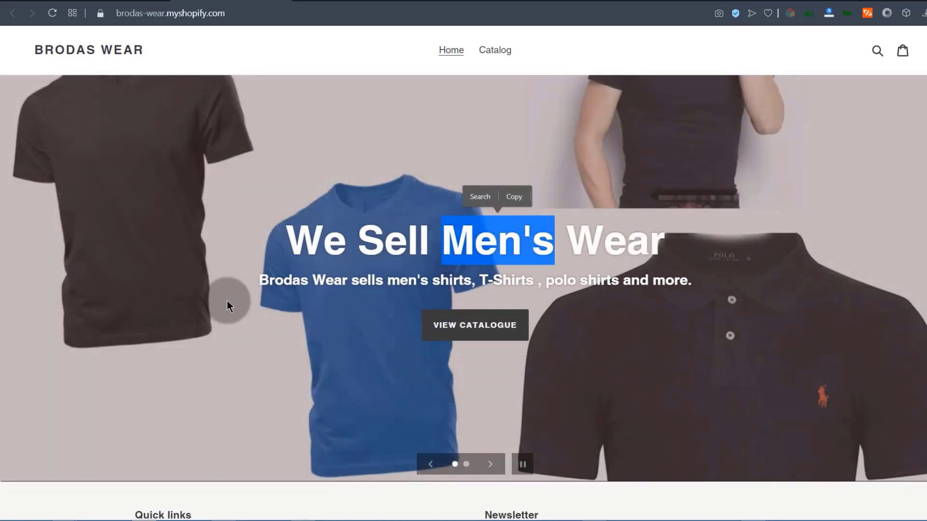
left_click(250, 293)
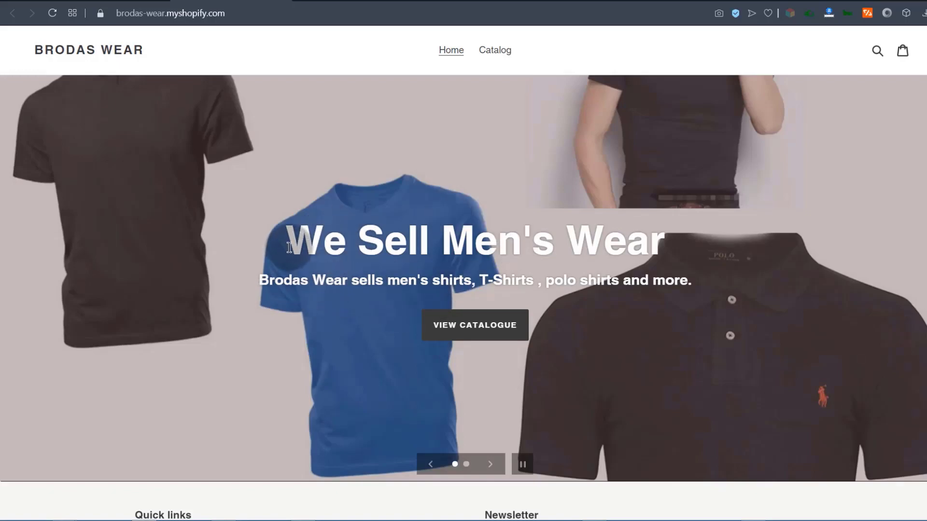
left_click_drag(288, 243, 331, 243)
left_click(362, 276)
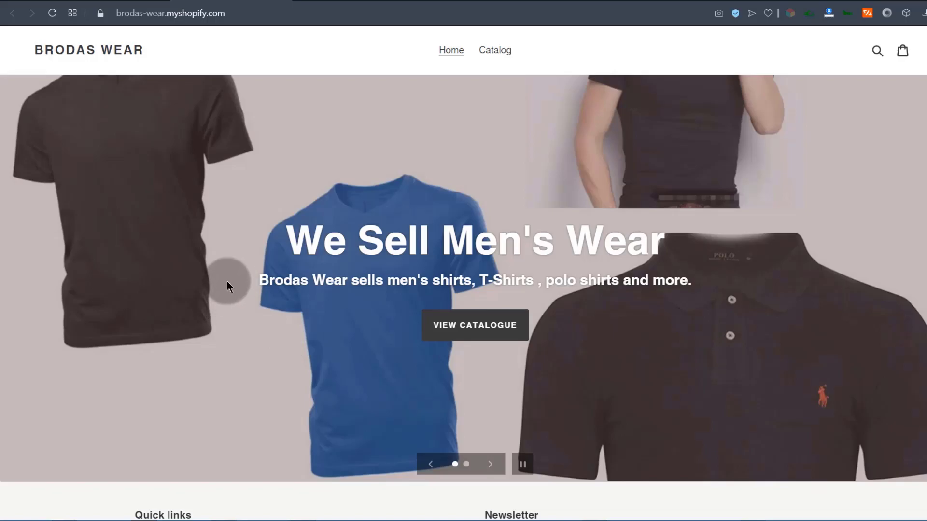
scroll(279, 304, "down", 3)
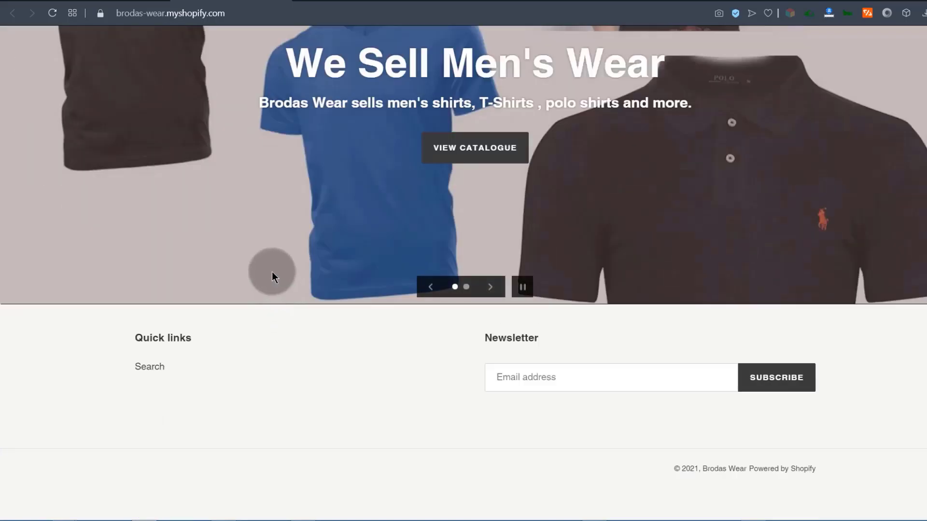
scroll(271, 270, "up", 3)
scroll(233, 241, "down", 3)
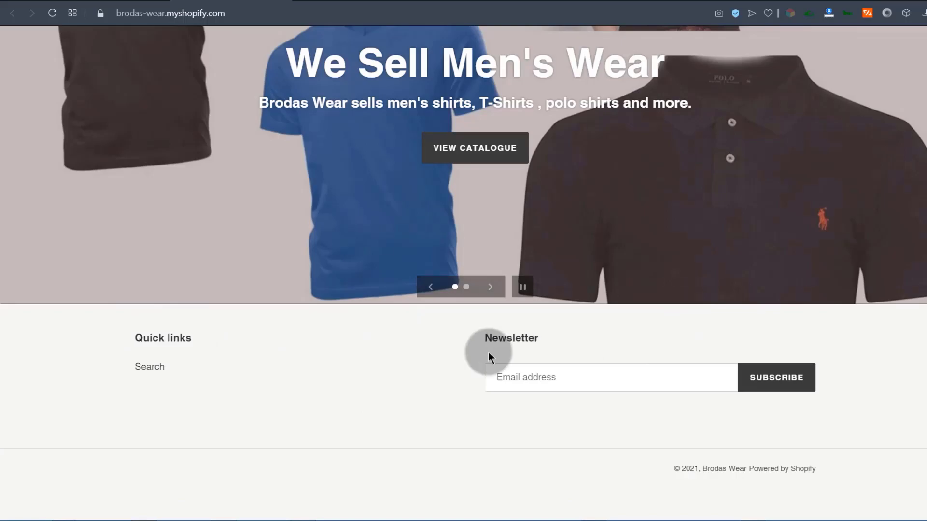
Back in the theme editor, return to the Home page sections and open Add section.
left_click(92, 2)
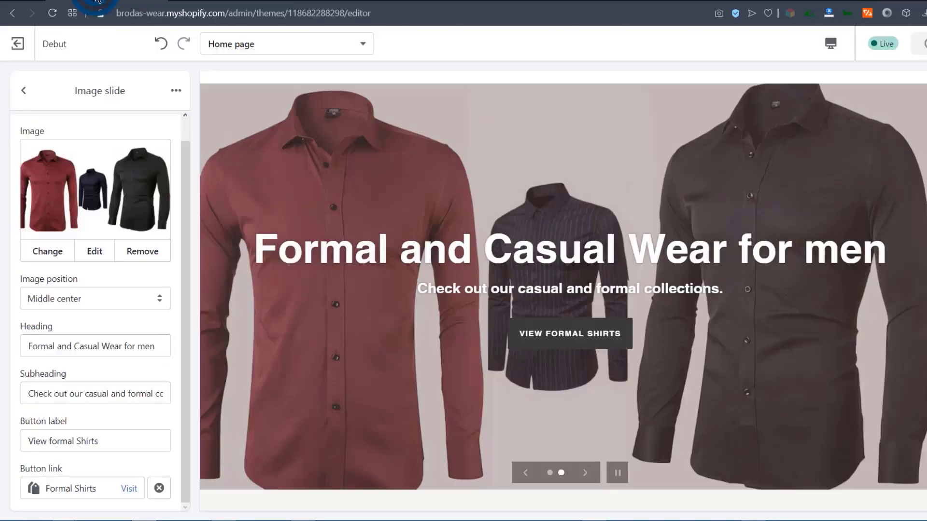
left_click(24, 92)
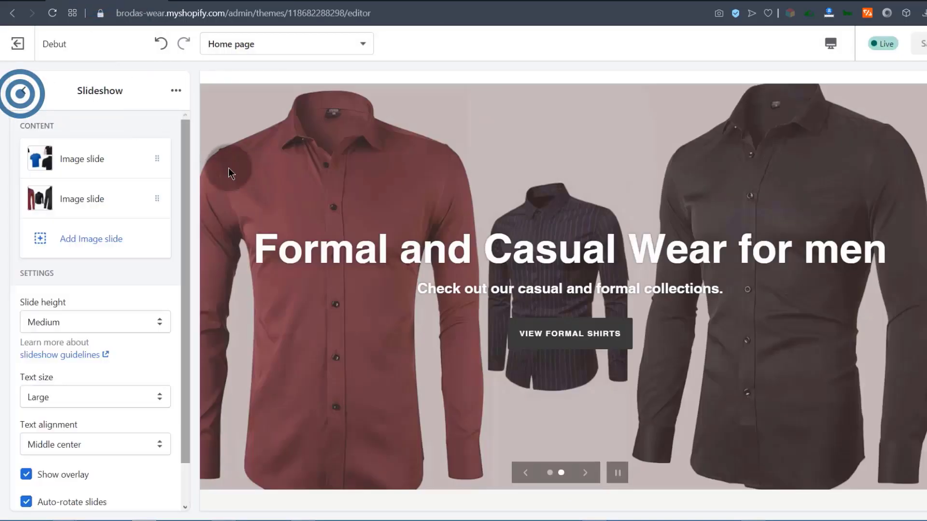
left_click(29, 97)
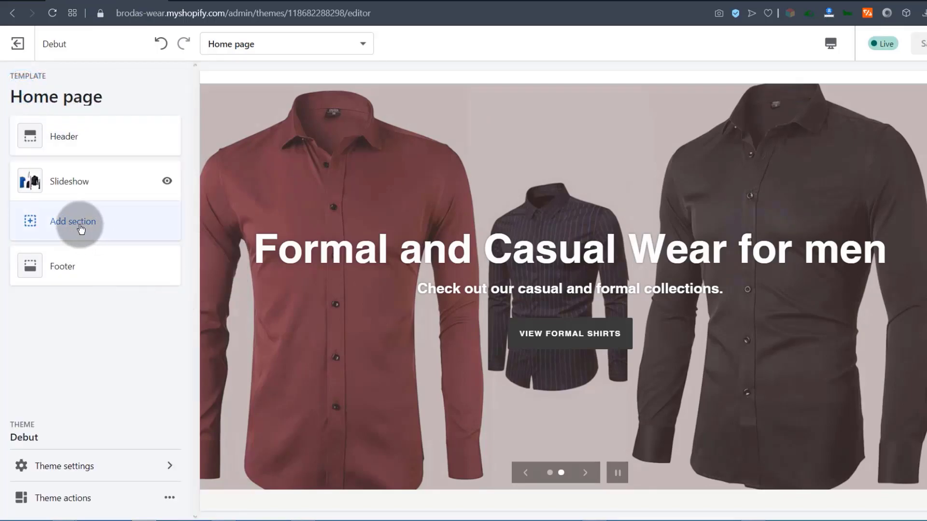
left_click(80, 227)
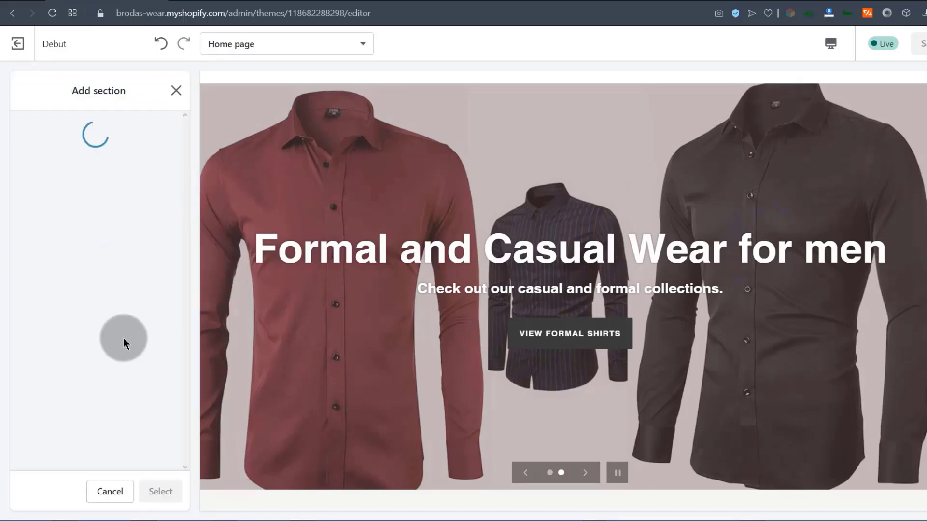
left_click(499, 373)
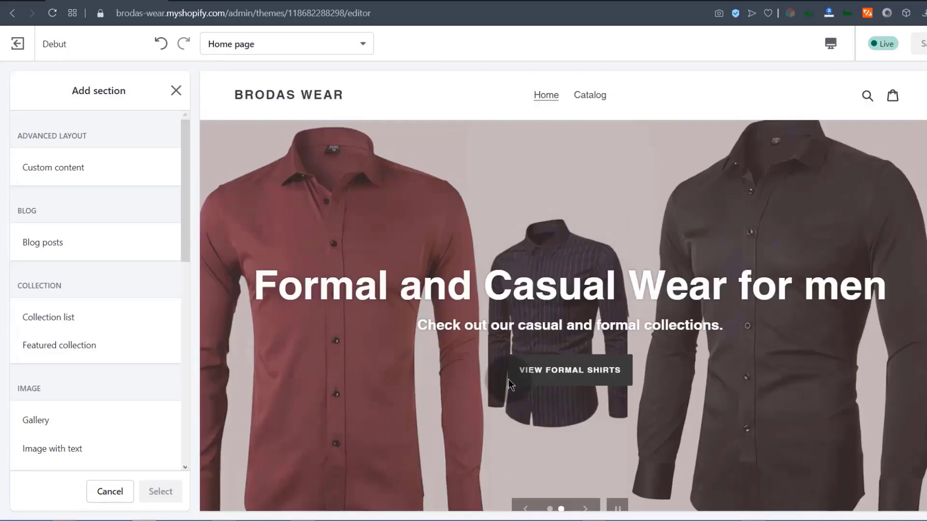
Check the storefront's second slide, 'Formal and Casual Wear for men', with its button.
left_click(209, 1)
scroll(357, 294, "up", 3)
scroll(357, 294, "down", 3)
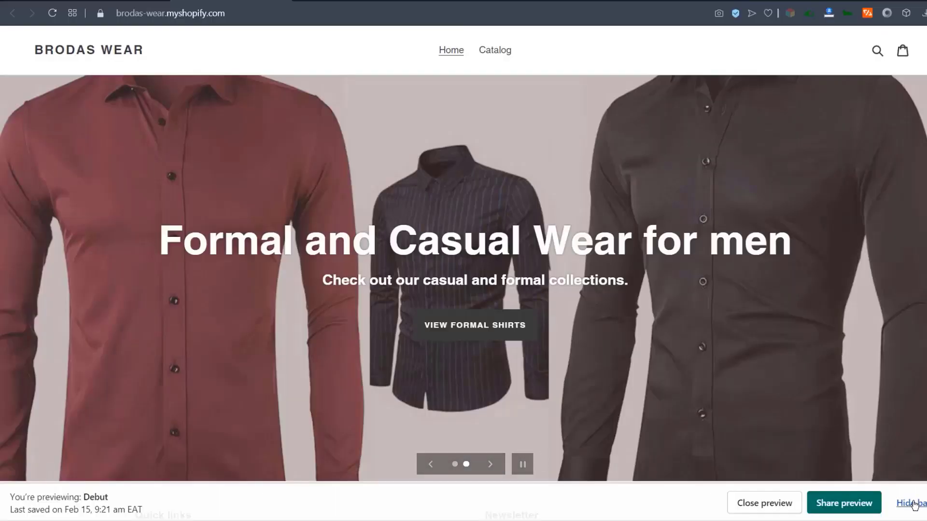
Close the theme preview and reopen Debut's customizer from Online Store > Themes.
left_click(784, 507)
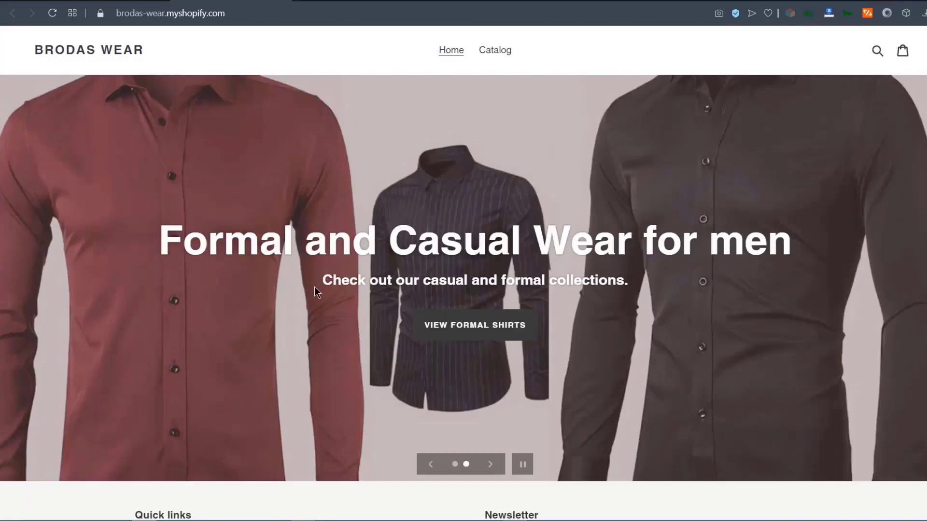
scroll(337, 351, "down", 4)
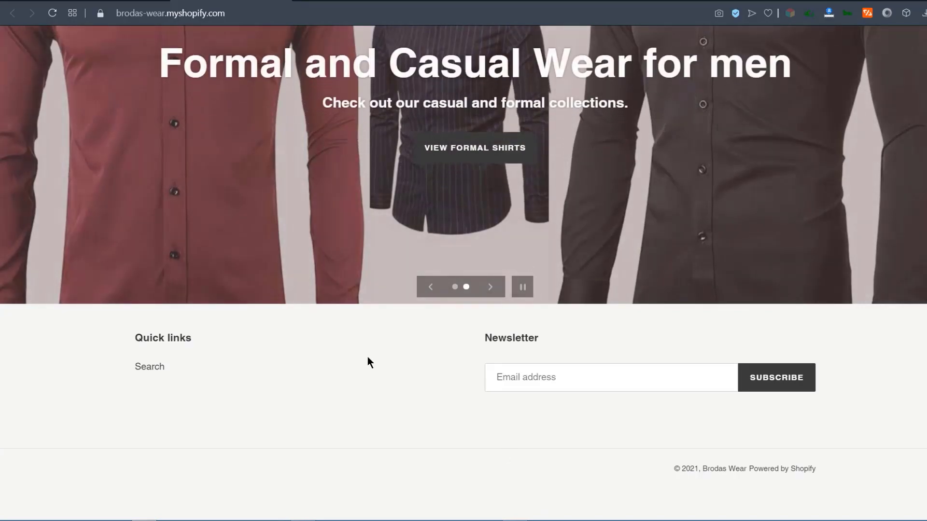
left_click(77, 5)
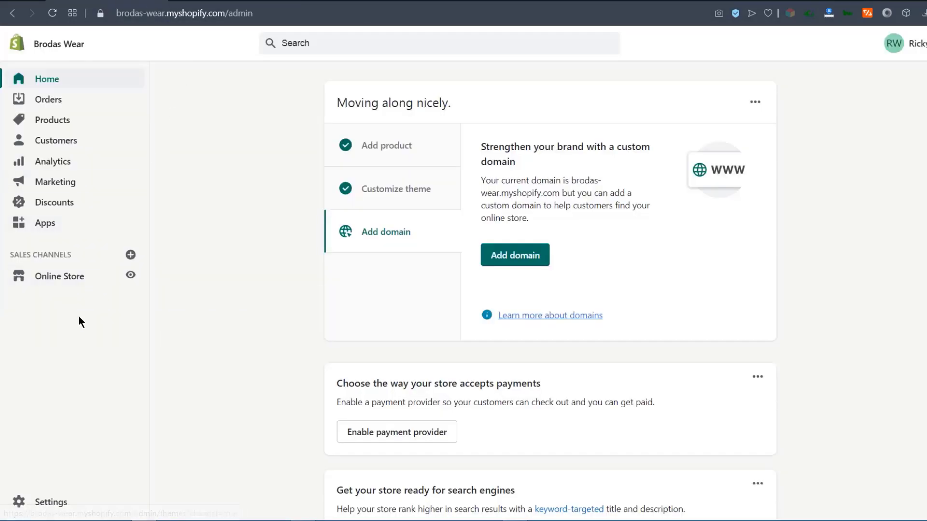
left_click(66, 278)
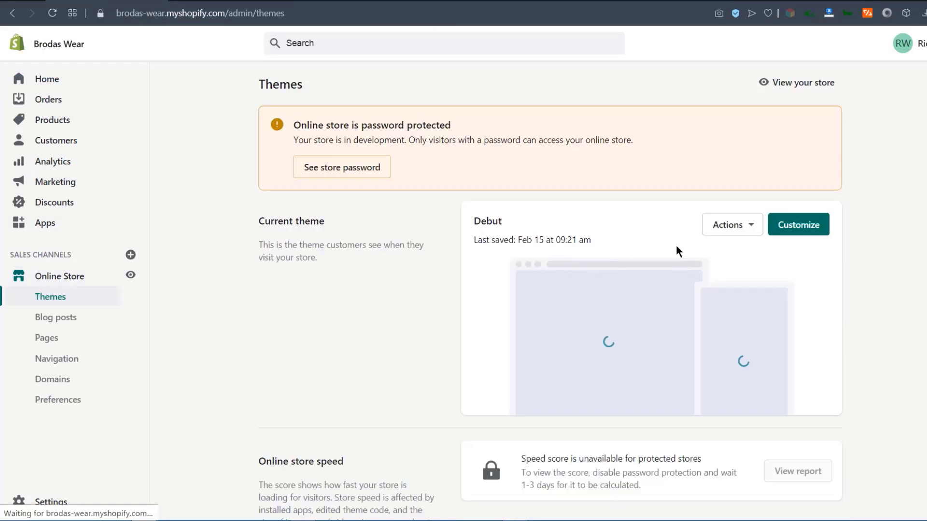
left_click(826, 225)
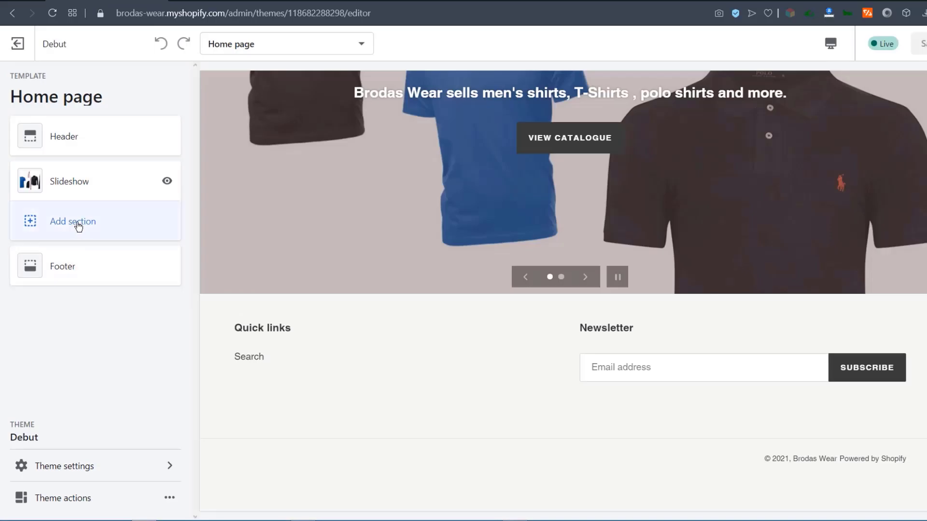
Add a Rich text section from the TEXT group of the section list.
left_click(78, 222)
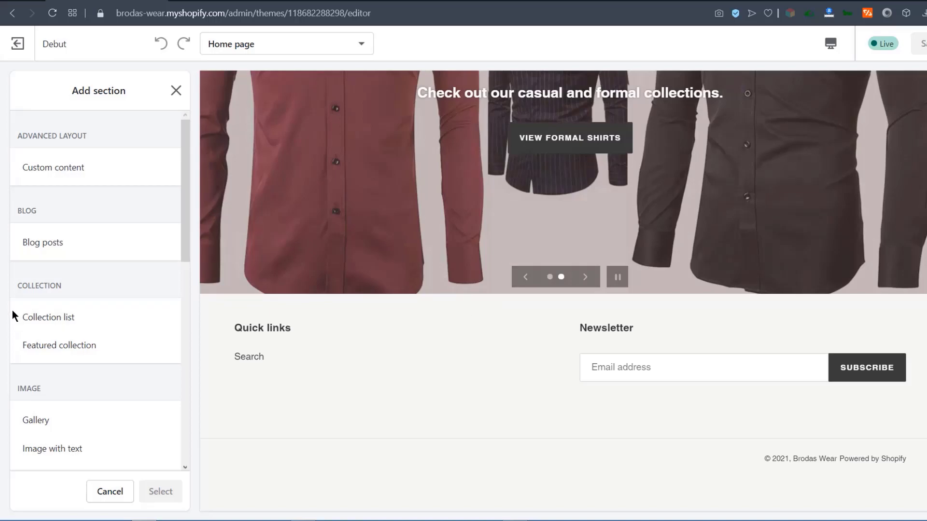
scroll(81, 359, "down", 4)
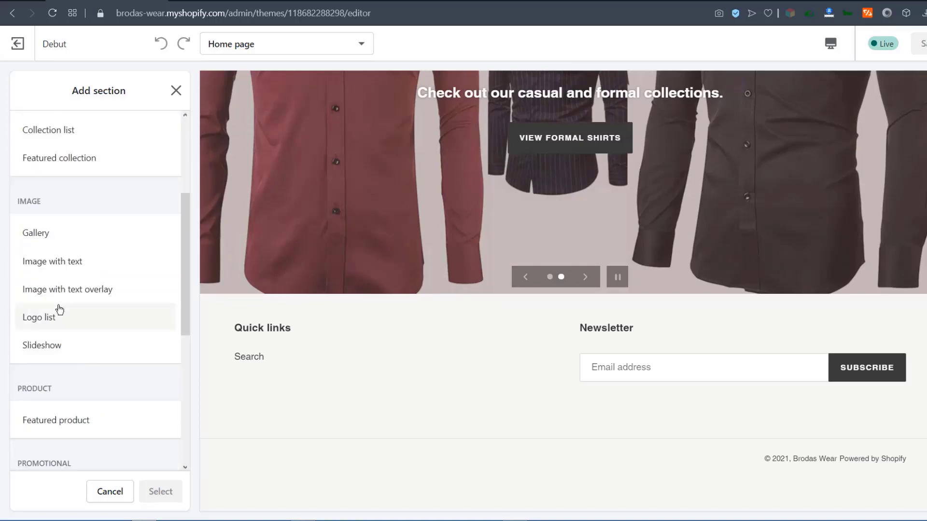
scroll(44, 280, "down", 7)
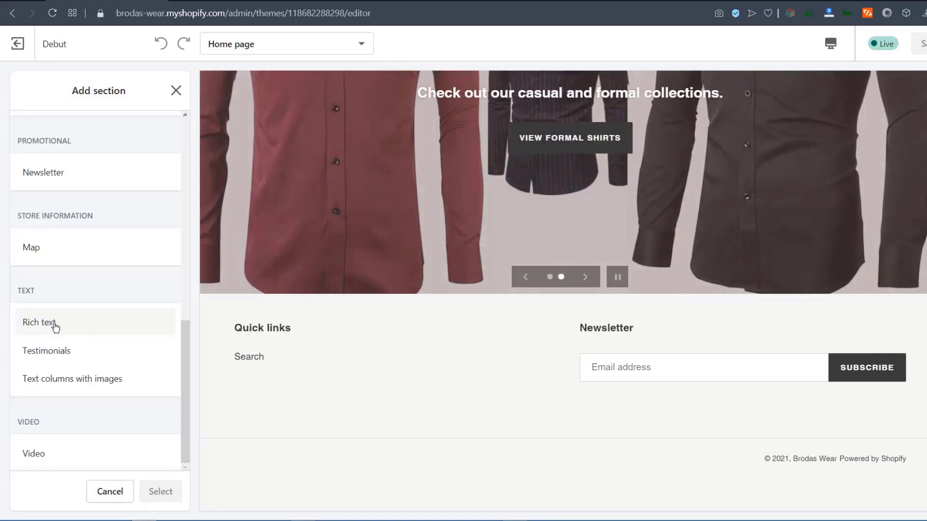
left_click(55, 327)
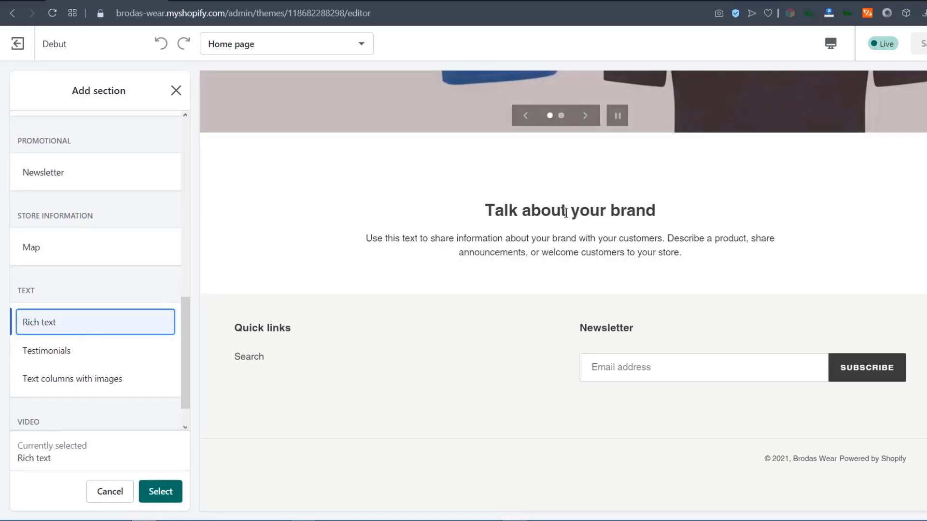
Add the Rich text section, heading it 'Welcome To Brodas Wear' and pasting a new welcome paragraph.
left_click(160, 492)
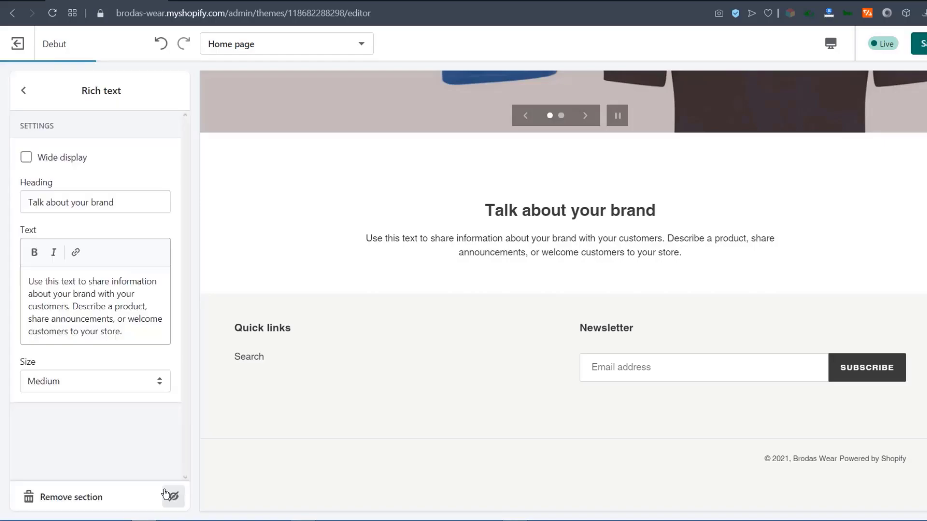
left_click_drag(119, 200, 22, 192)
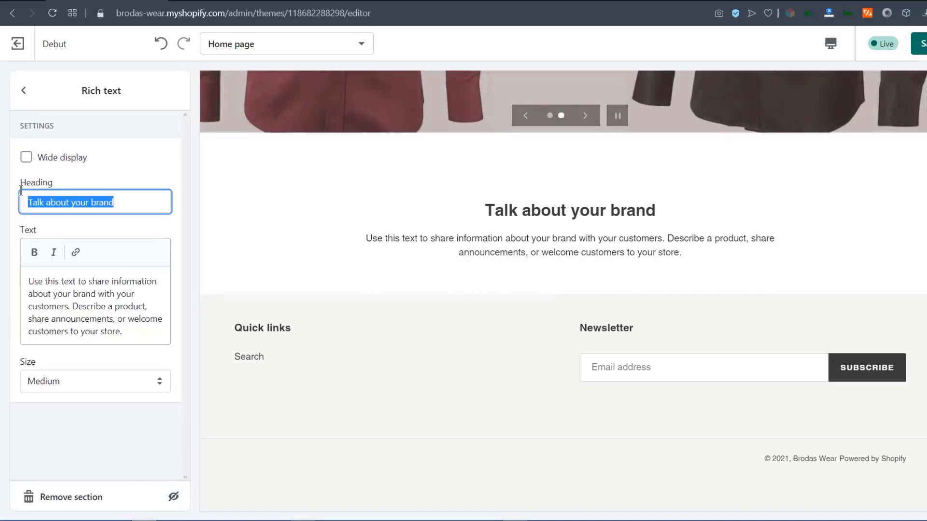
type("Welcome To Brodas wear")
key("Left")
key("Left")
key("Left")
key("BackSpace")
type("W")
left_click_drag(23, 277, 98, 332)
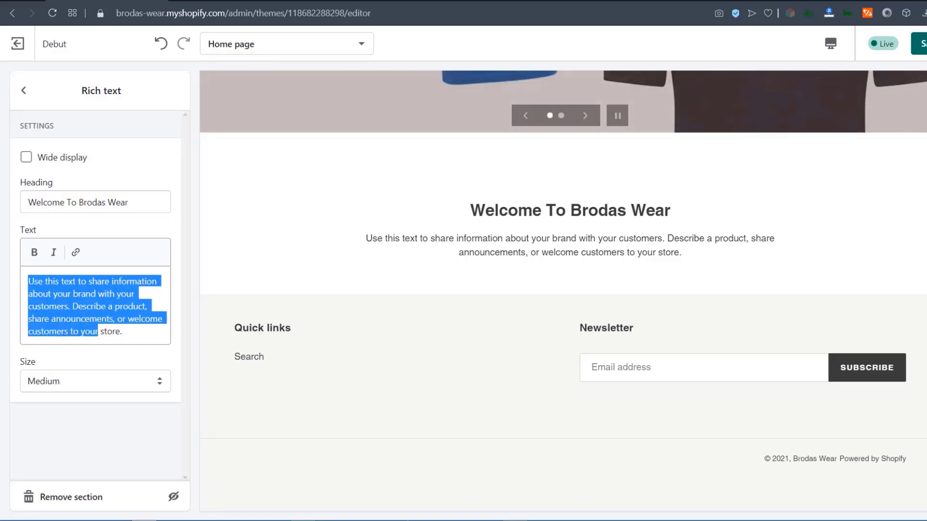
type("We are glad you have chosen us. Our shirts and T-shirts are high quality. Our clothes are worn by men who love the best. Browse our full catalogue and feel free to contact us if you have any questions.")
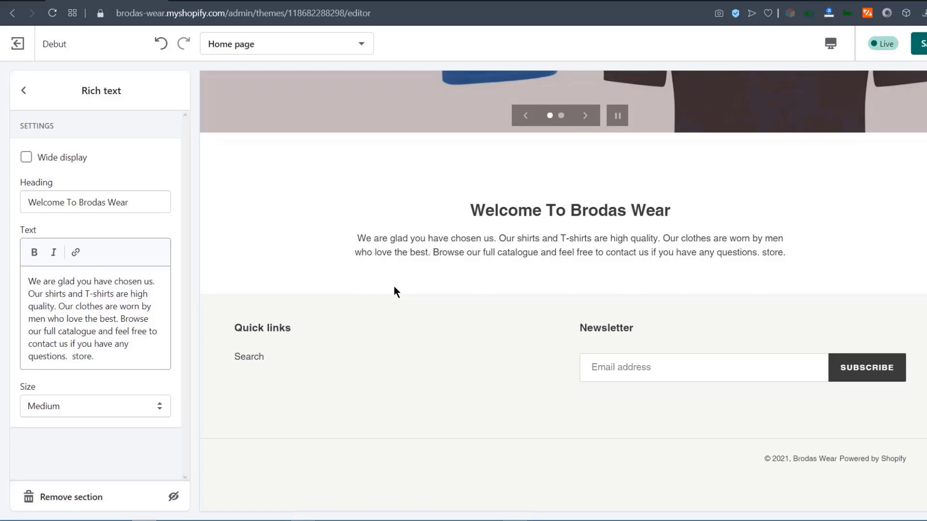
Make the welcome section full width with Large text size, and save the theme.
left_click(25, 159)
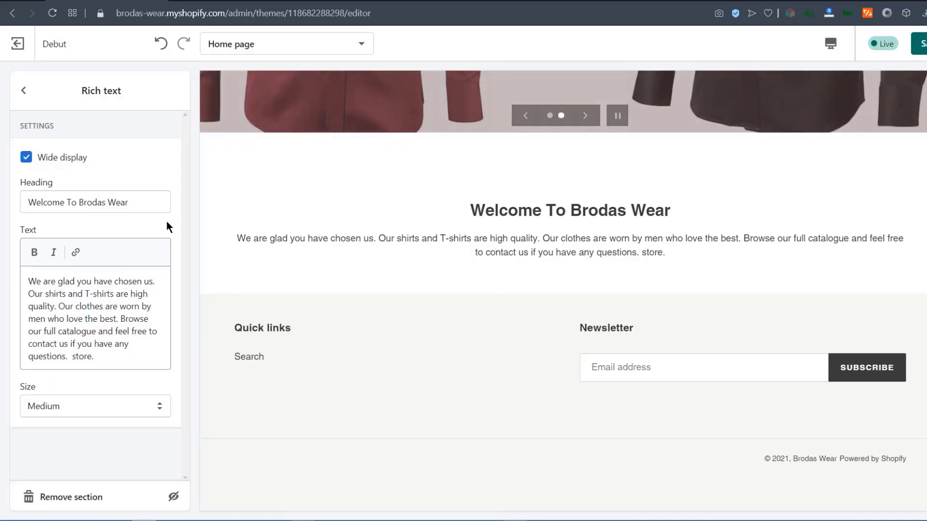
left_click(132, 406)
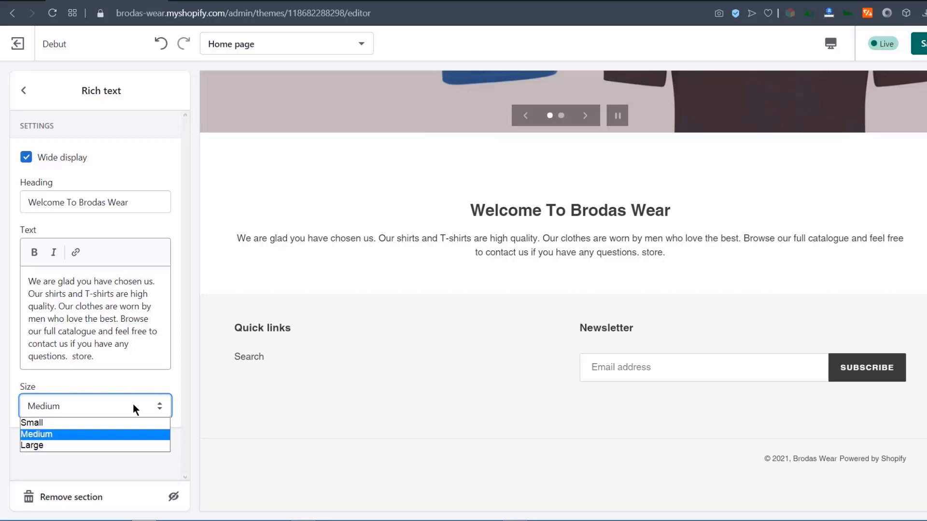
left_click(39, 445)
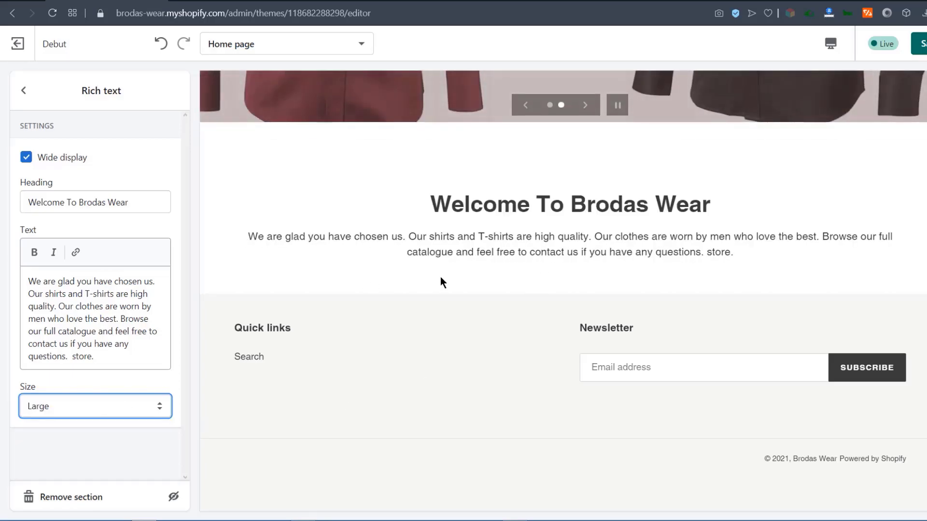
key("ctrl+s")
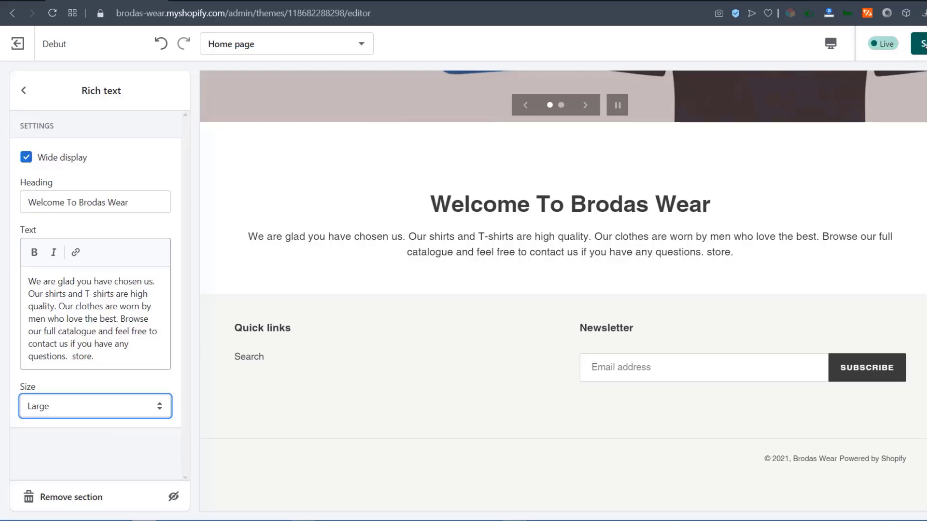
Reload the storefront preview to check the welcome section, then return to the theme editor.
left_click(244, 3)
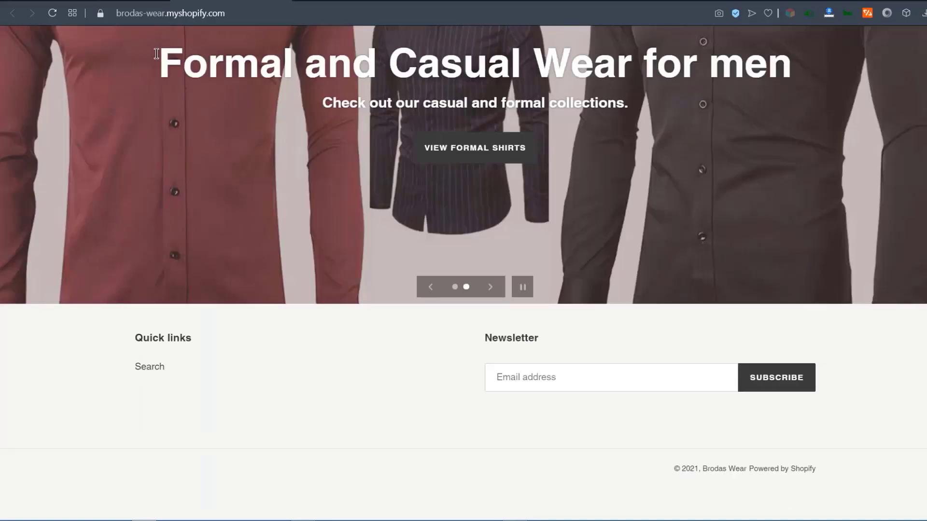
left_click(51, 13)
scroll(538, 207, "down", 5)
scroll(538, 217, "up", 5)
scroll(417, 339, "down", 4)
scroll(434, 340, "down", 3)
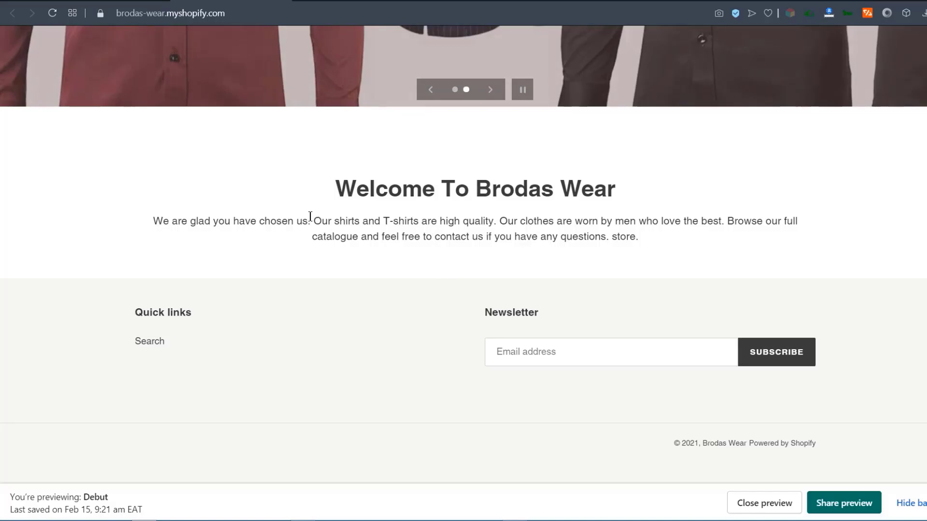
scroll(271, 216, "up", 7)
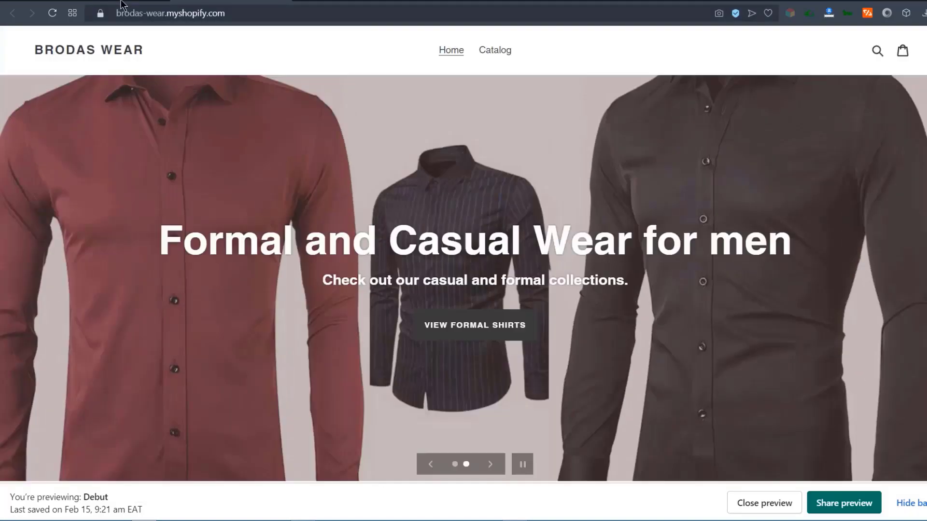
left_click(122, 2)
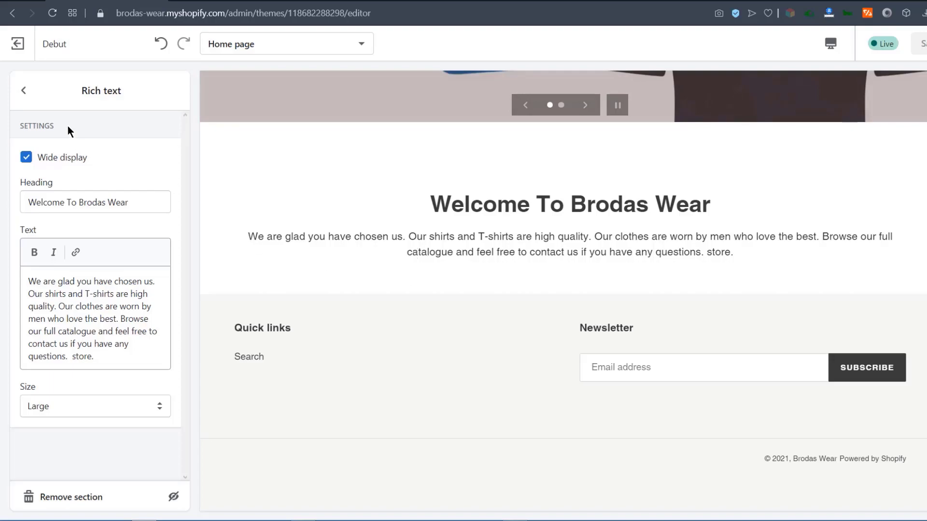
Add a Featured collection section to the home page and retitle it 'recommended for every Guy'.
left_click(23, 90)
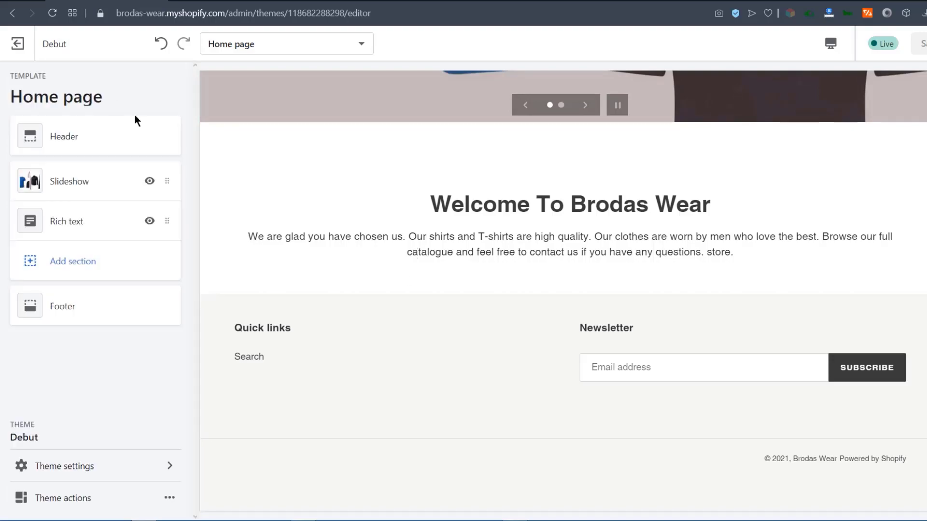
left_click(79, 267)
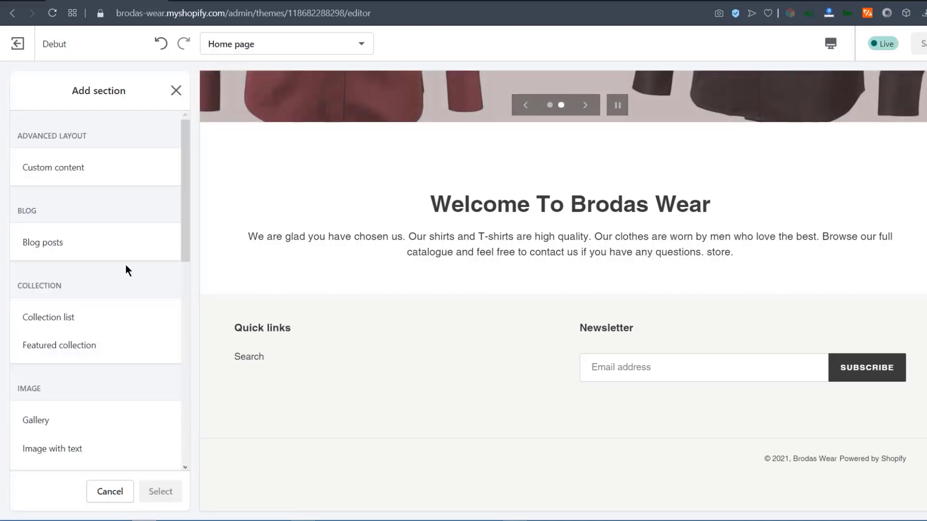
left_click(56, 346)
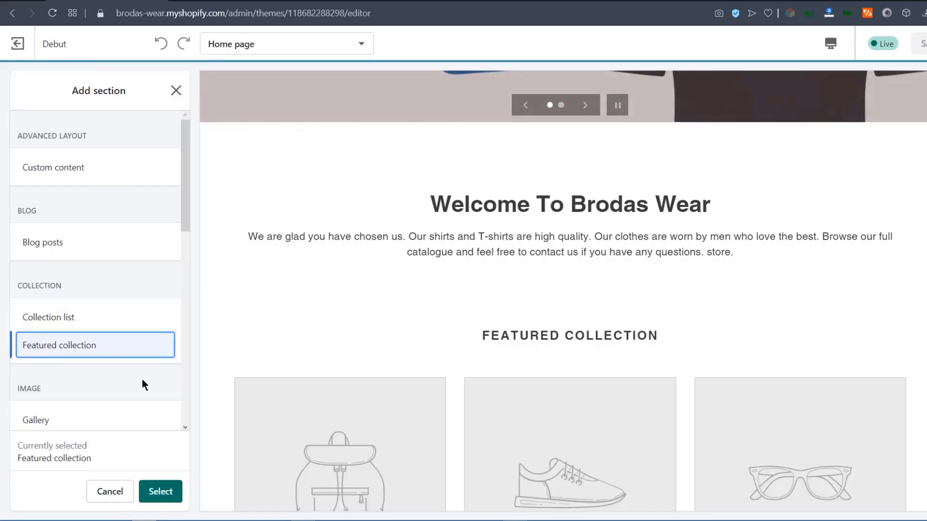
left_click(161, 493)
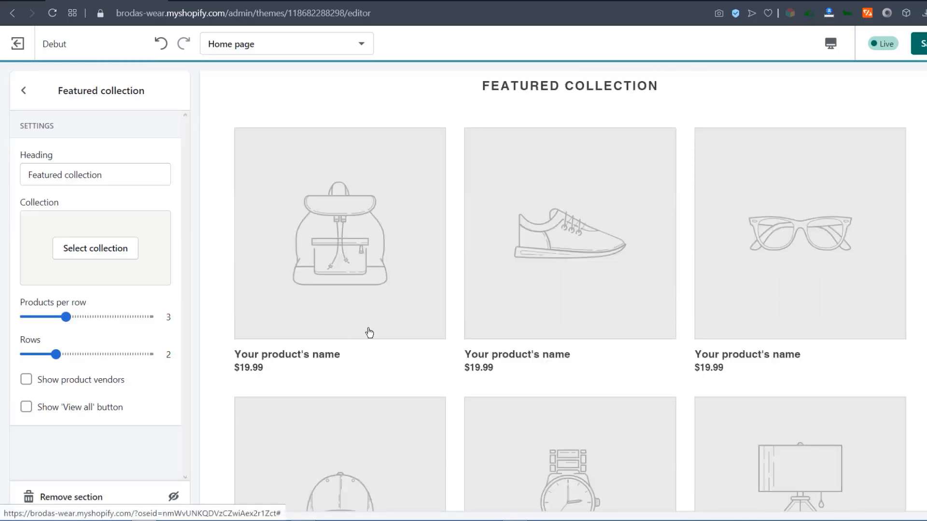
scroll(565, 298, "down", 9)
scroll(416, 269, "up", 6)
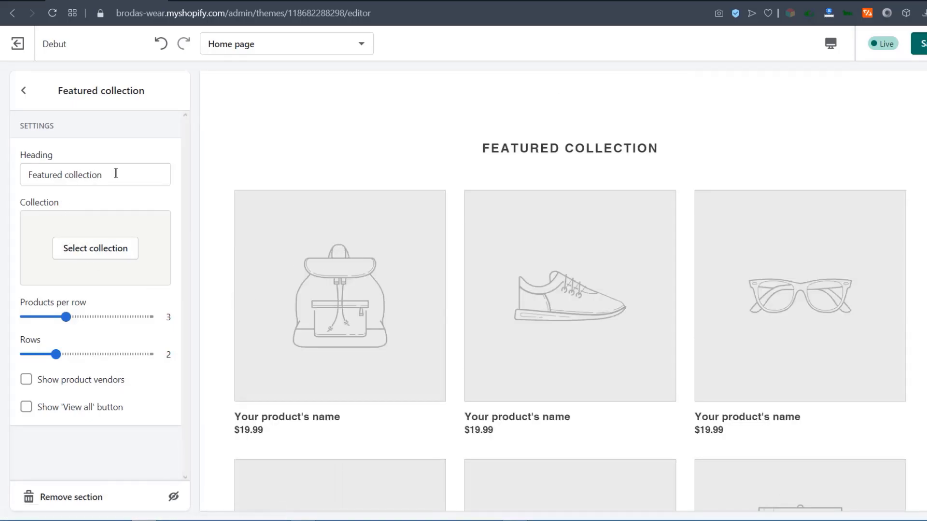
left_click_drag(98, 175, 23, 170)
type("recommended for every Guy")
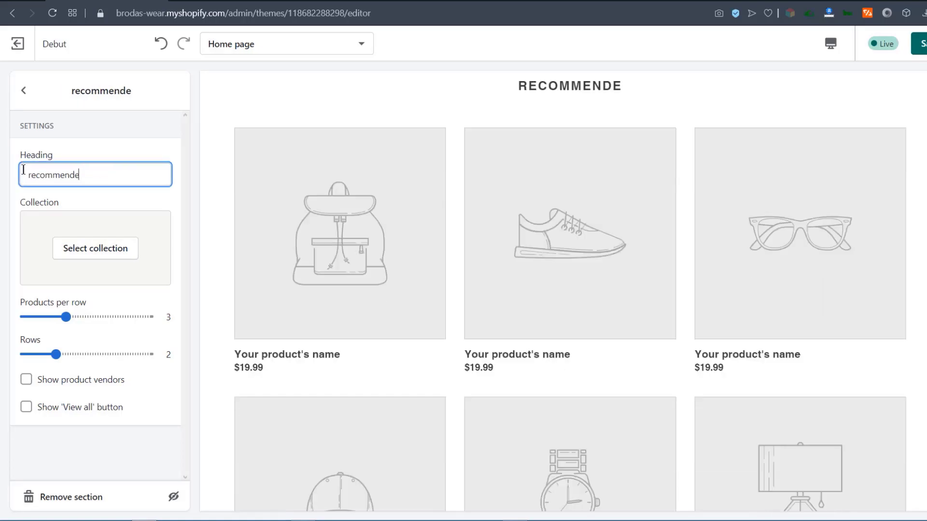
left_click(83, 261)
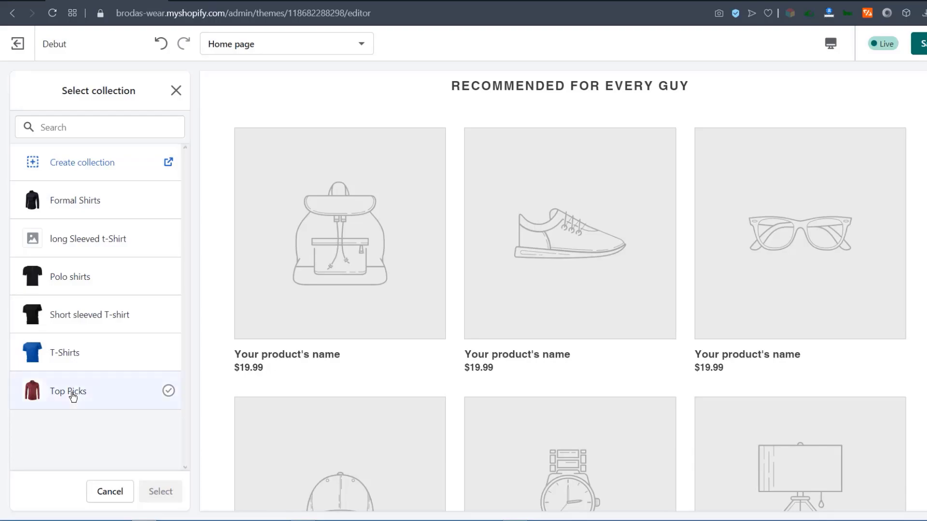
Feature the Top Picks collection in a single product row with a View all button.
left_click(73, 392)
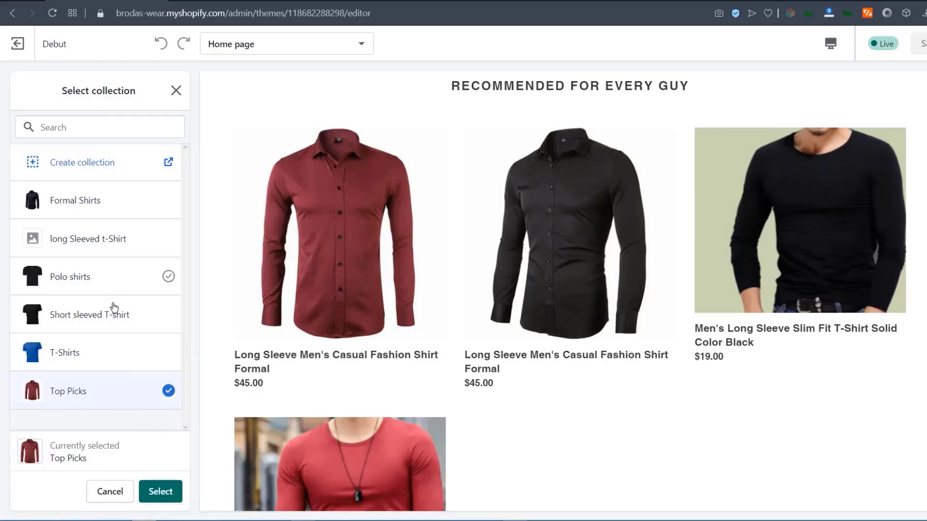
left_click(164, 496)
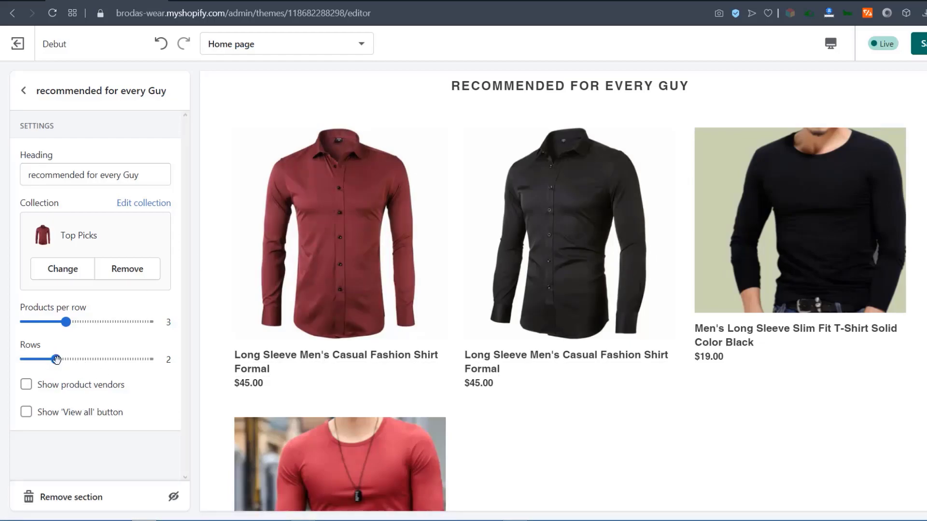
left_click_drag(57, 359, 24, 359)
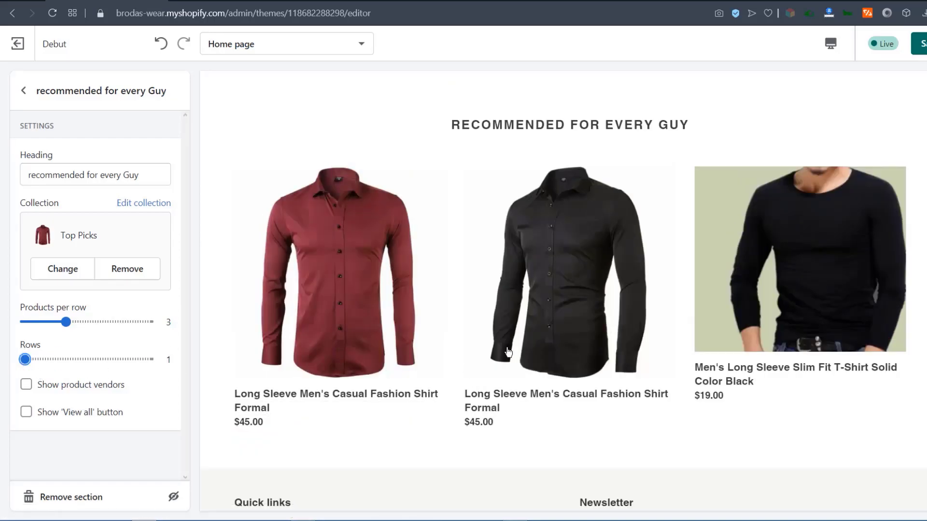
left_click(26, 412)
scroll(542, 299, "down", 2)
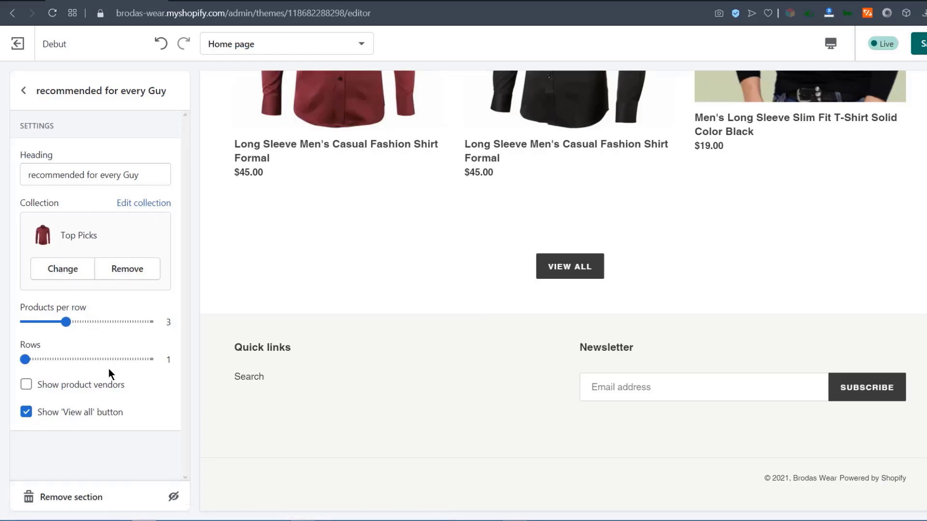
scroll(261, 425, "up", 5)
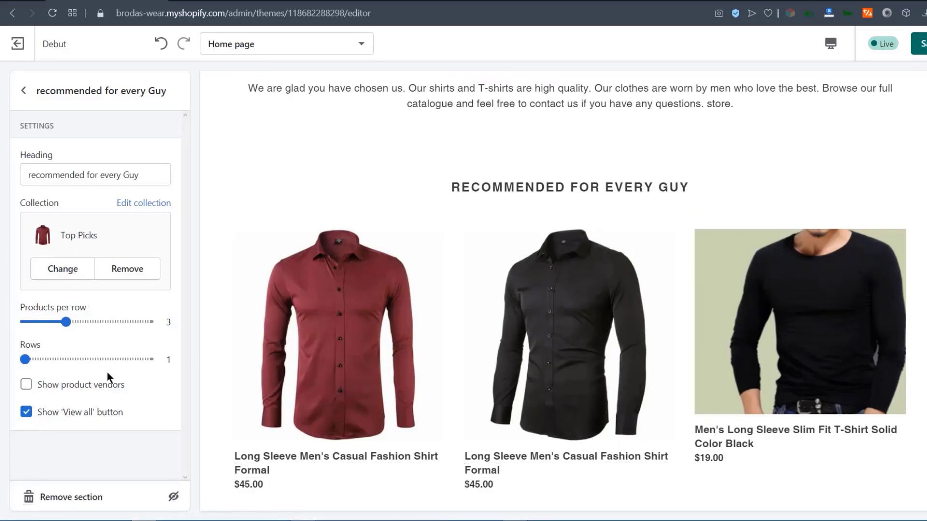
Reload the storefront preview to check the recommended products, then go back to the theme editor.
left_click(225, 1)
left_click(53, 14)
scroll(427, 295, "down", 5)
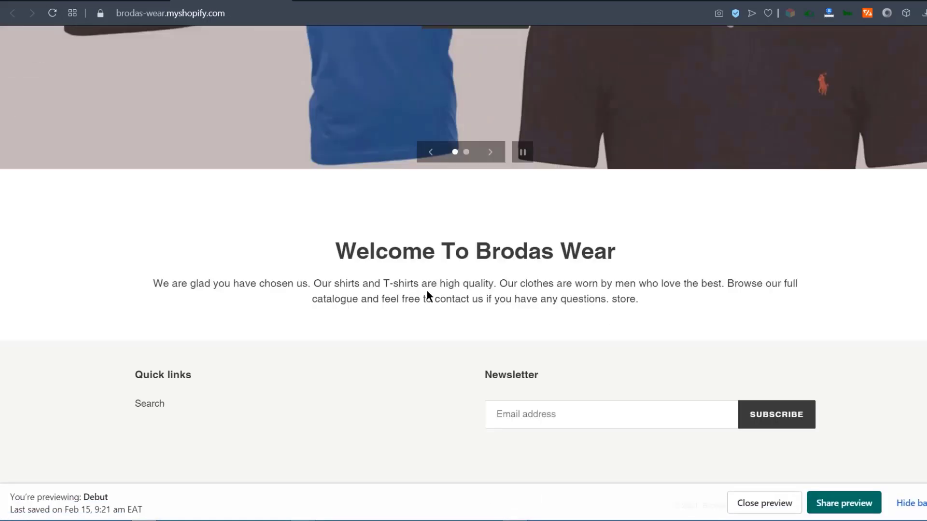
scroll(426, 290, "down", 2)
left_click(52, 14)
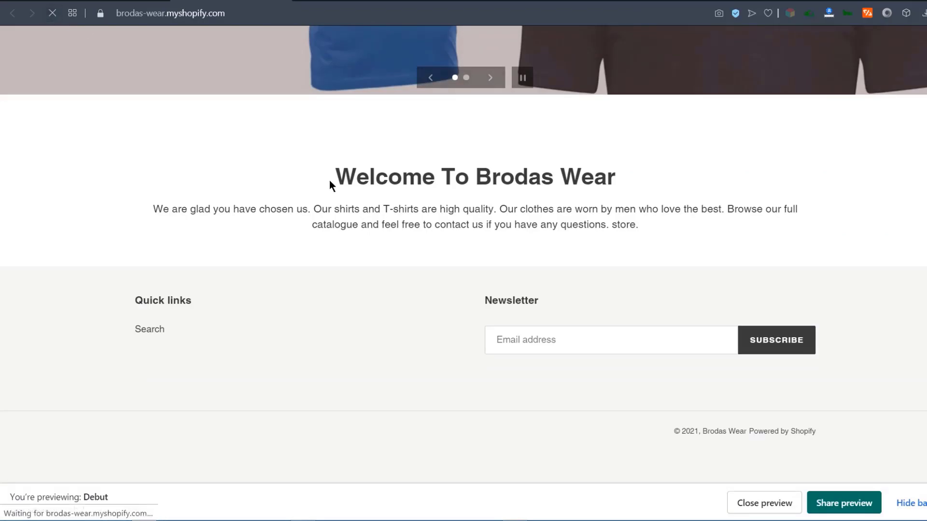
scroll(676, 290, "down", 3)
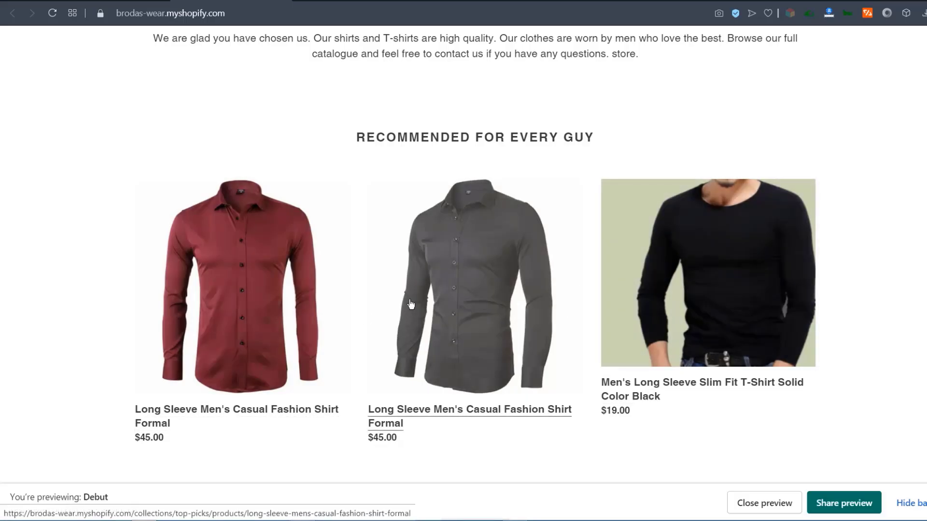
scroll(212, 269, "up", 10)
scroll(331, 213, "down", 8)
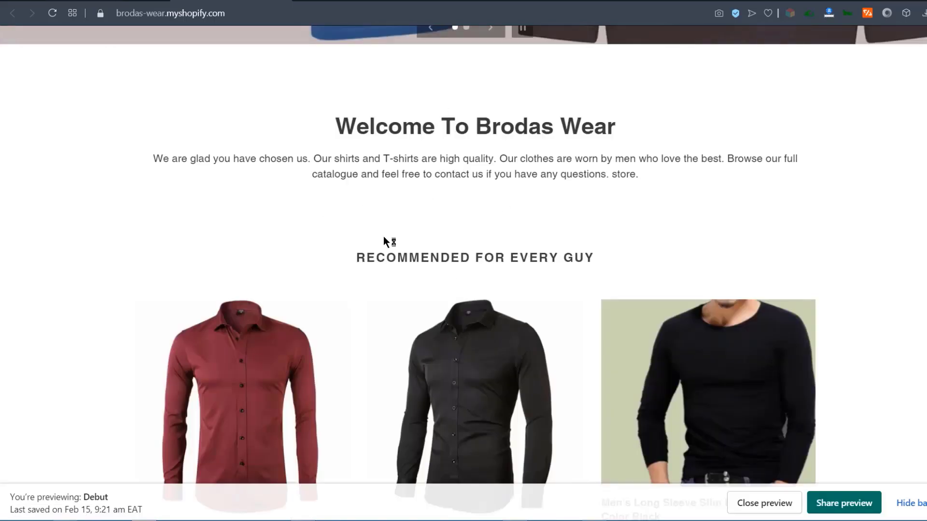
key("ctrl+shift+Tab")
Insert an Image with text overlay section below the 'recommended for every Guy' products.
scroll(568, 352, "down", 5)
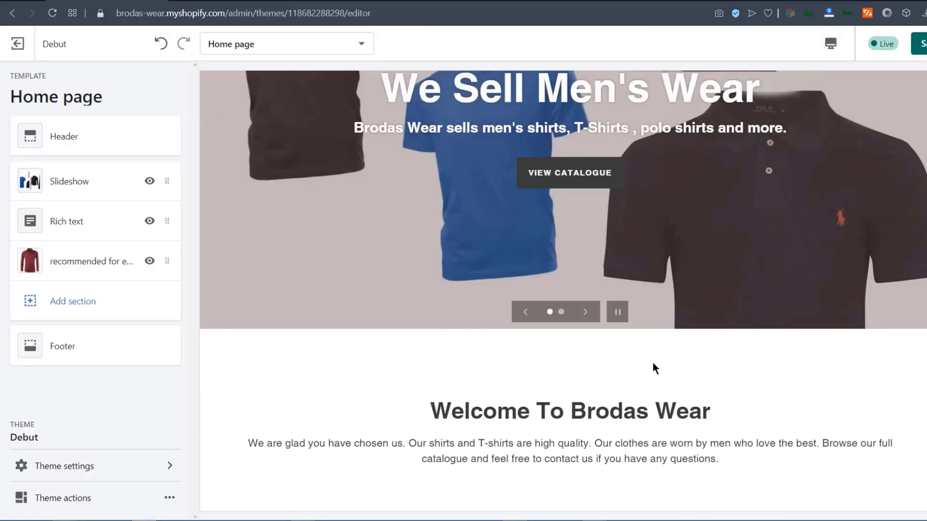
scroll(544, 414, "down", 1)
scroll(548, 422, "down", 3)
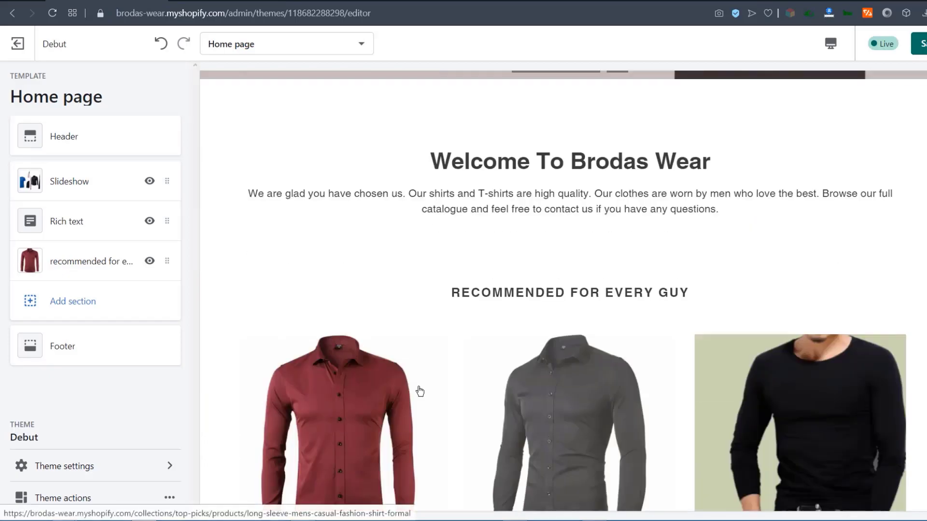
left_click(75, 301)
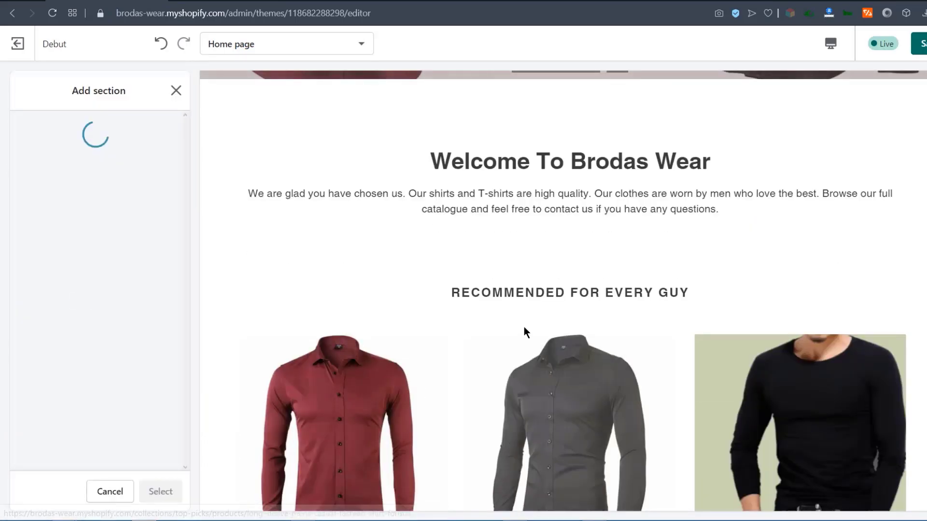
scroll(534, 307, "down", 4)
left_click(57, 343)
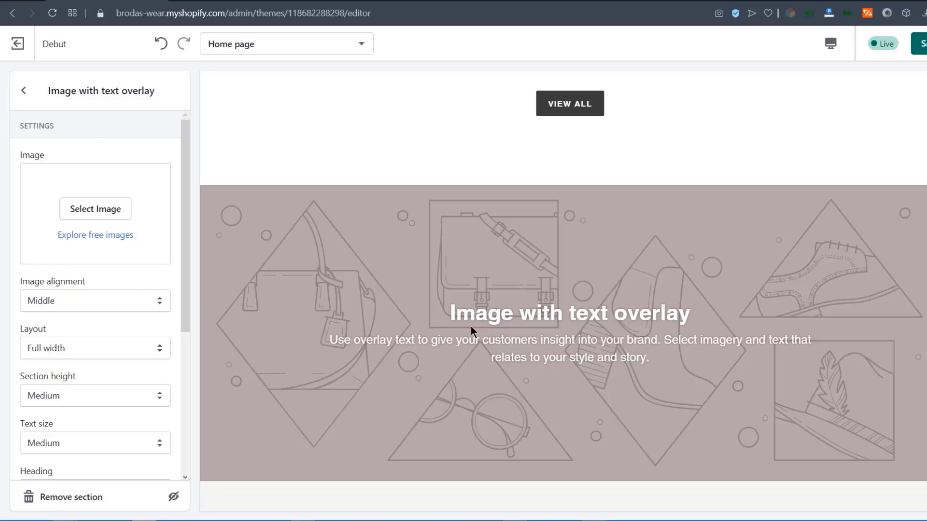
scroll(482, 152, "up", 10)
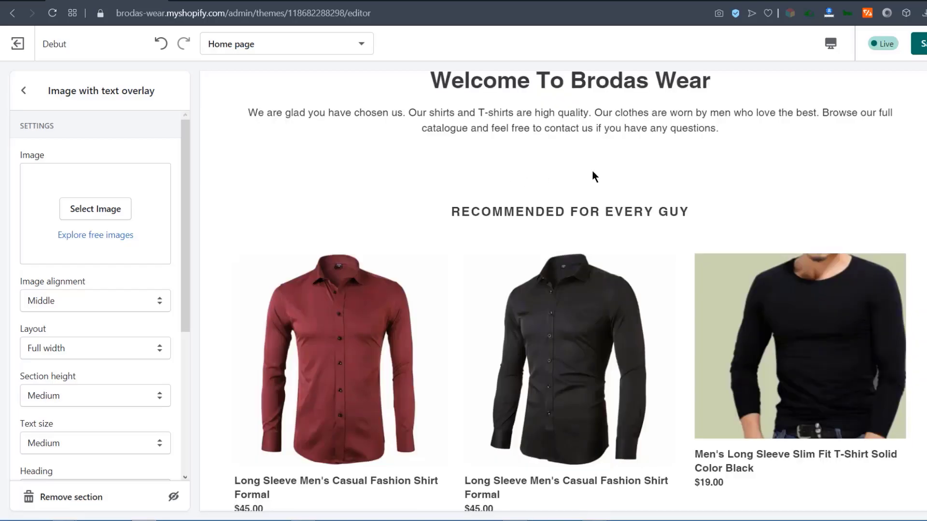
scroll(541, 193, "down", 6)
scroll(523, 240, "up", 8)
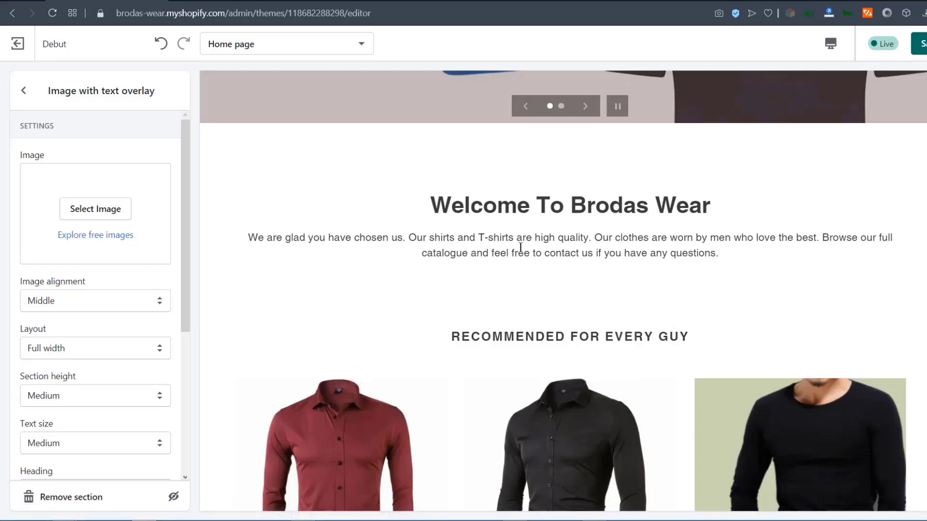
scroll(537, 315, "down", 12)
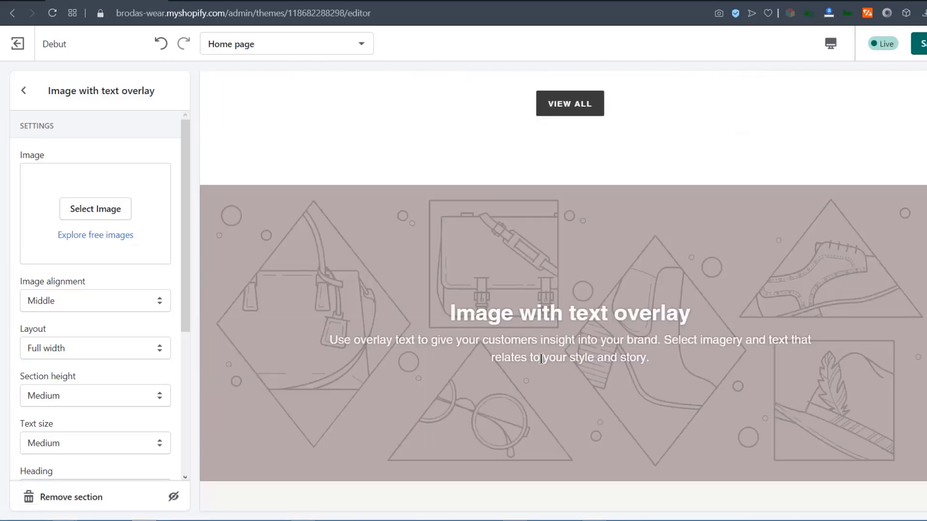
Upload a headset question-mark picture as the overlay section's image.
left_click(90, 212)
left_click(75, 190)
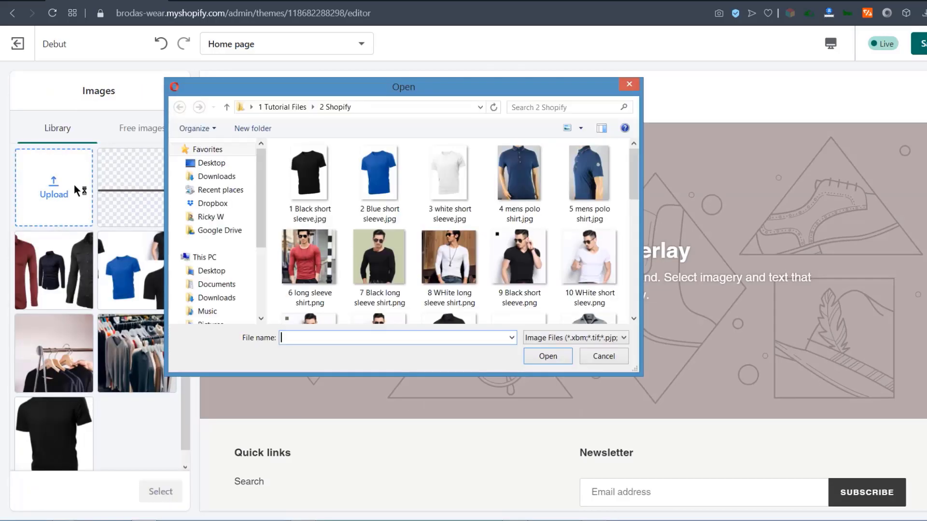
double_click(621, 169)
left_click(163, 491)
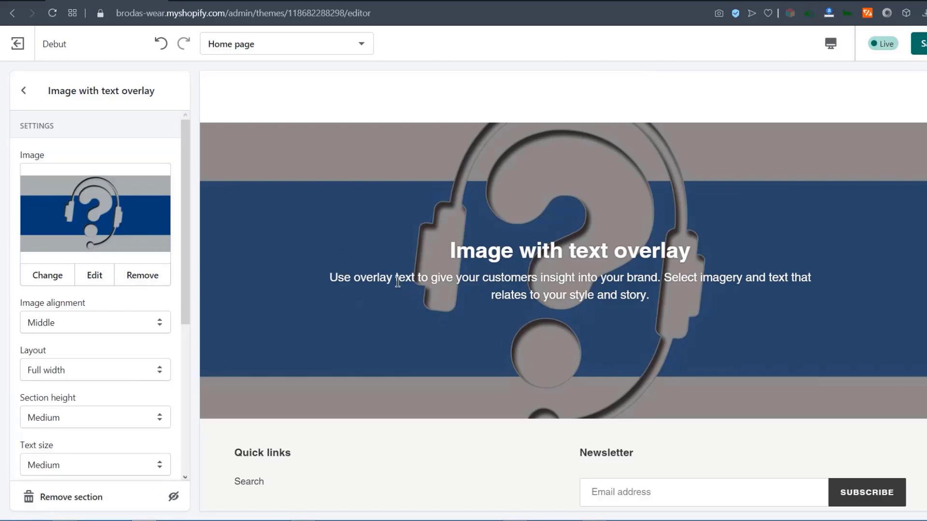
left_click(96, 274)
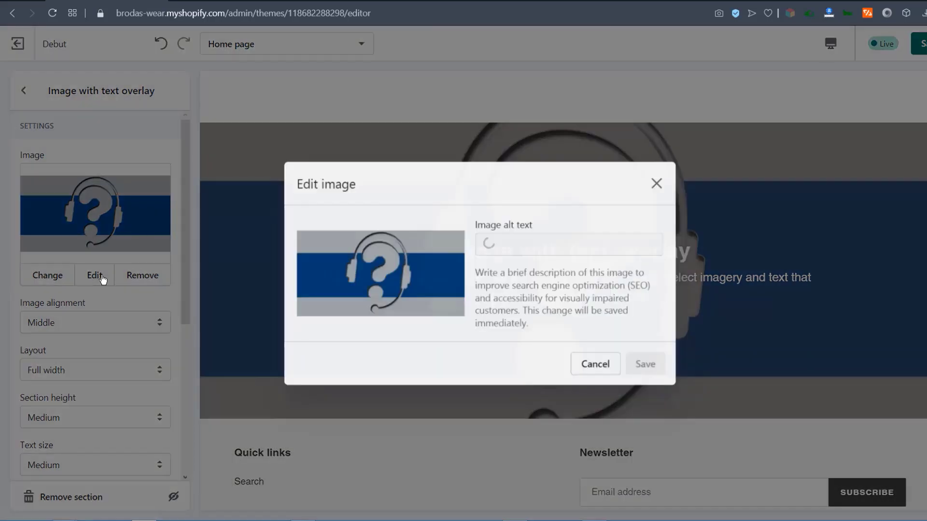
left_click(493, 243)
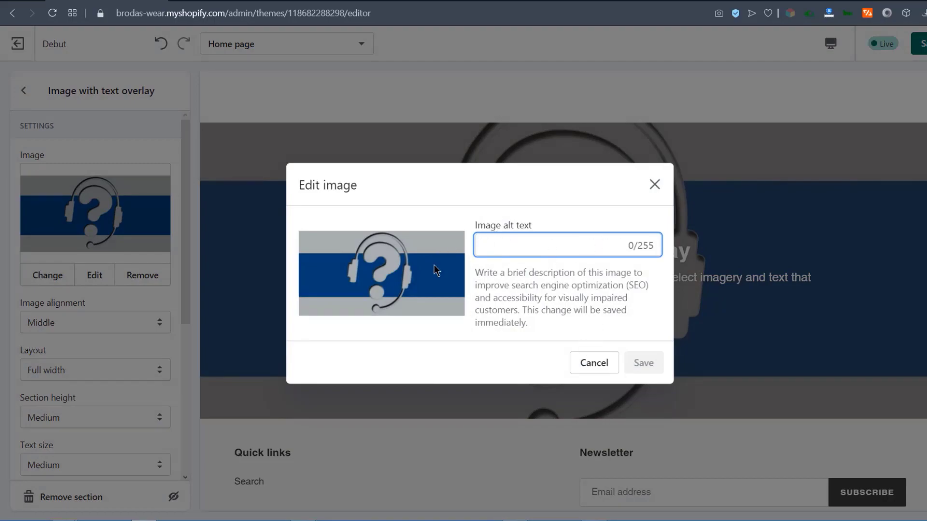
left_click(654, 185)
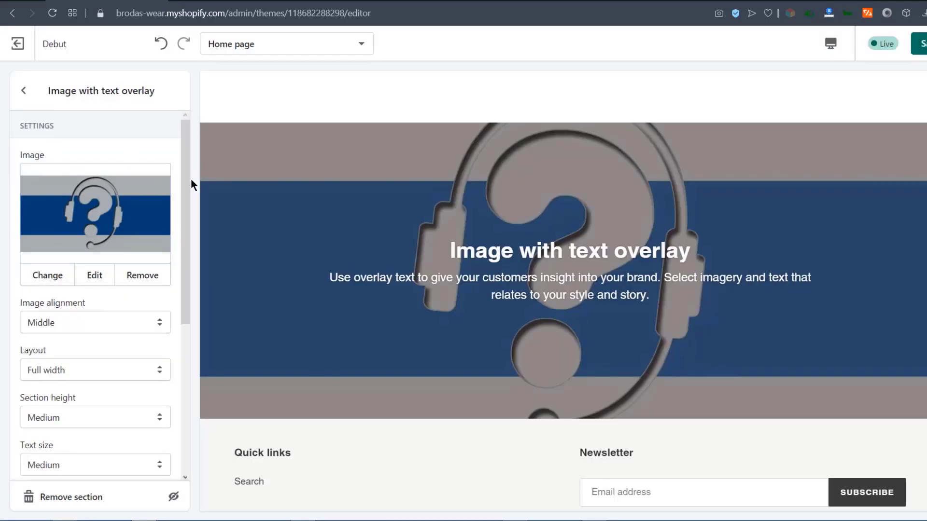
scroll(79, 356, "down", 5)
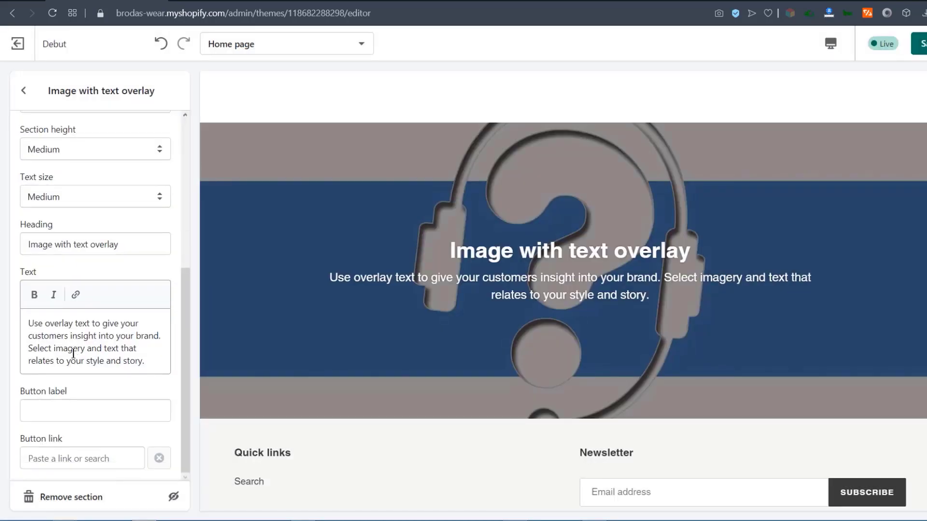
Clear the overlay section's placeholder paragraph and heading text.
left_click(154, 371)
key("ctrl+a")
key("BackSpace")
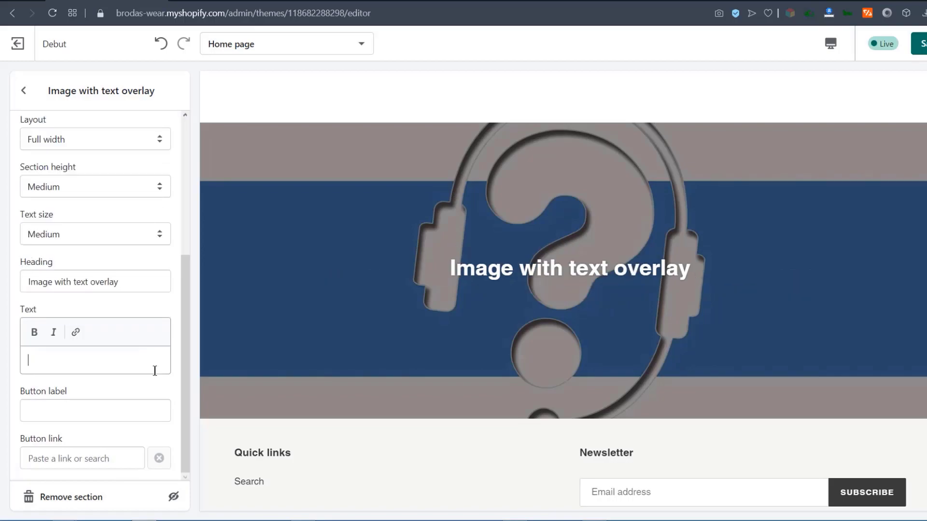
left_click_drag(137, 282, 2, 288)
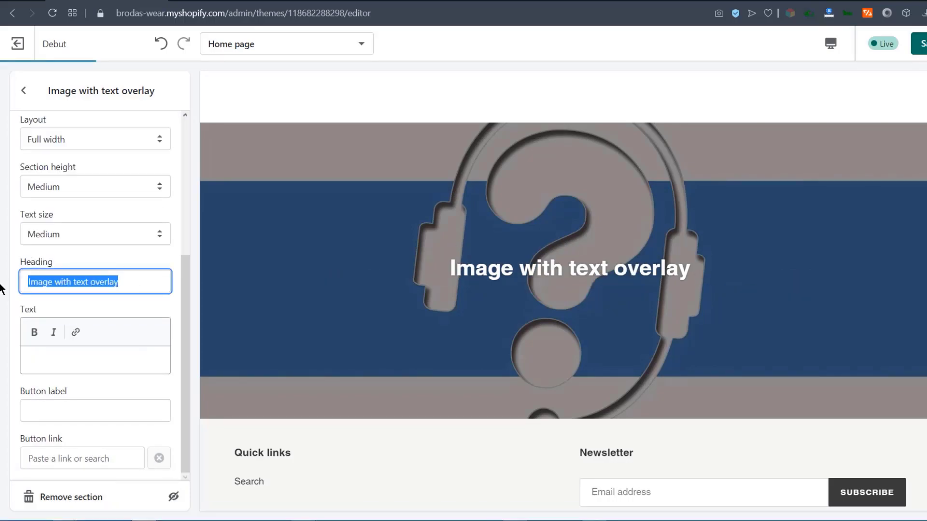
key("BackSpace")
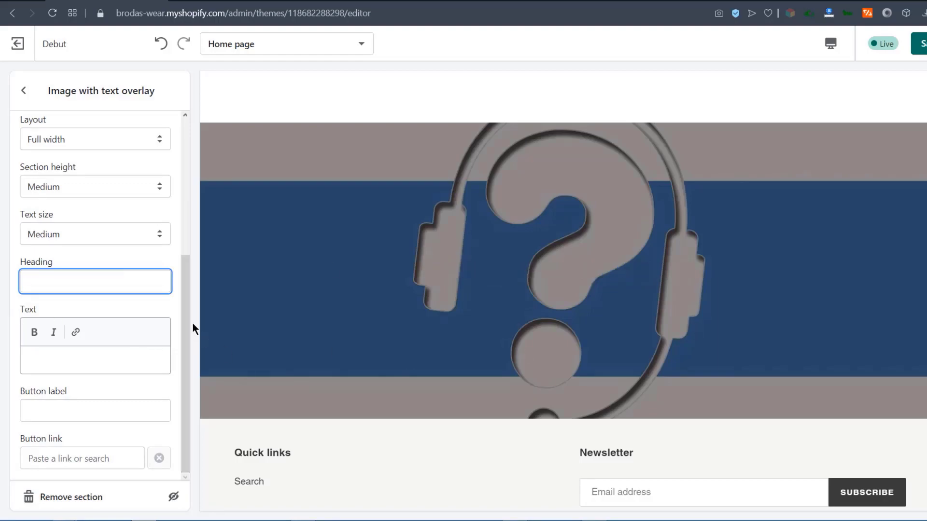
Label the banner button 'Contact Support', link it to the Black Polo product, and save.
left_click(56, 456)
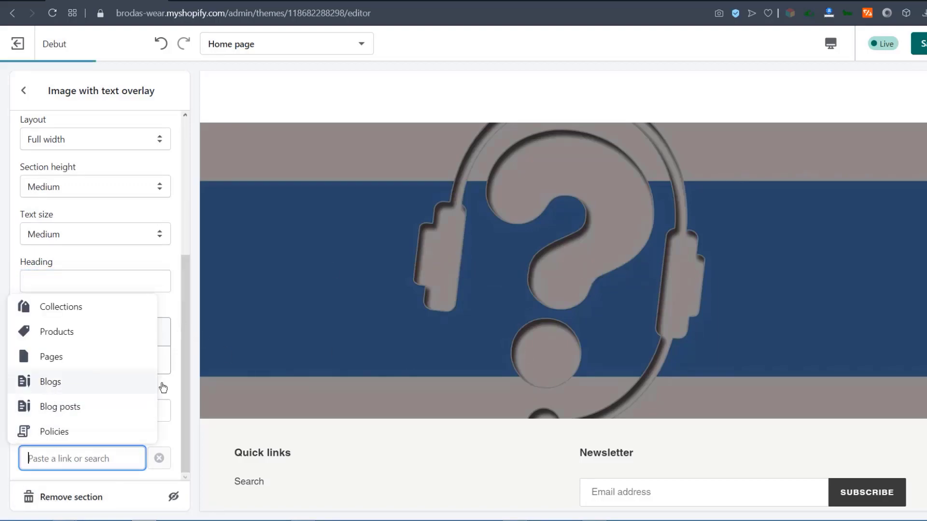
left_click(414, 325)
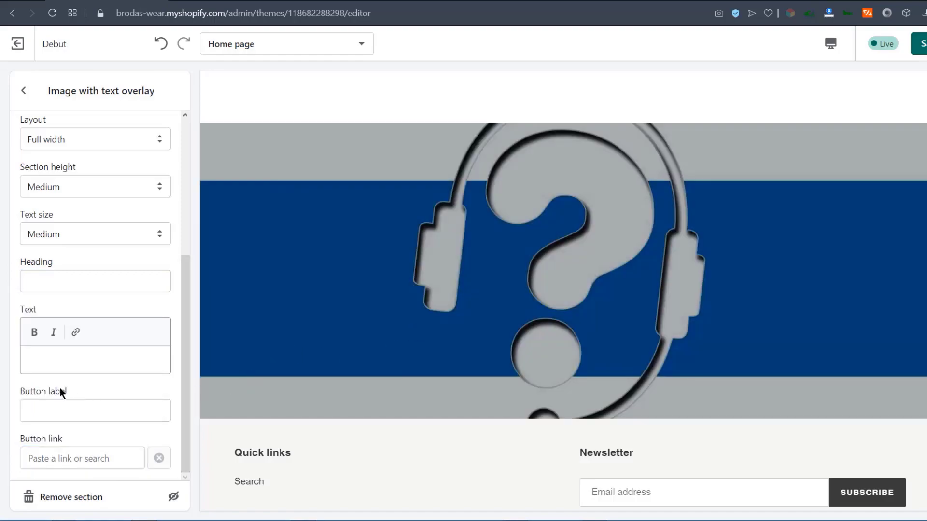
left_click(29, 412)
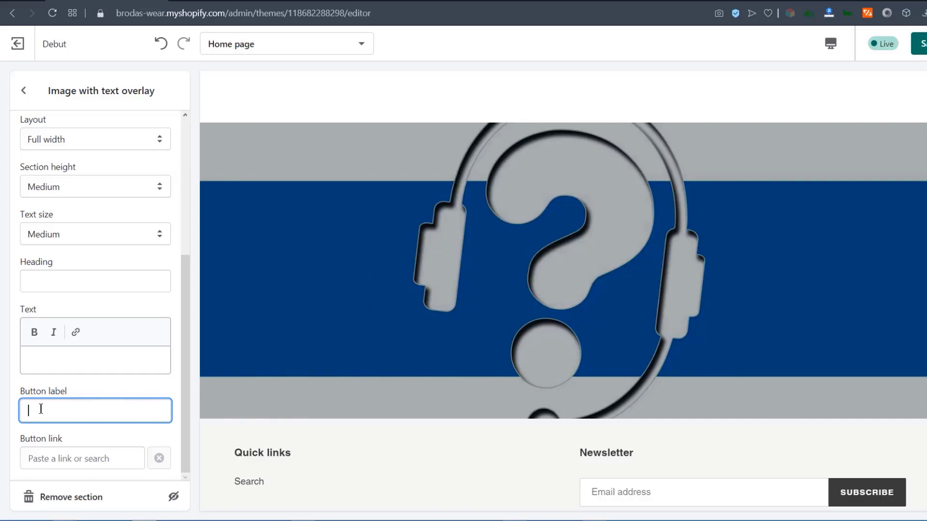
type("Contact Support")
left_click(60, 456)
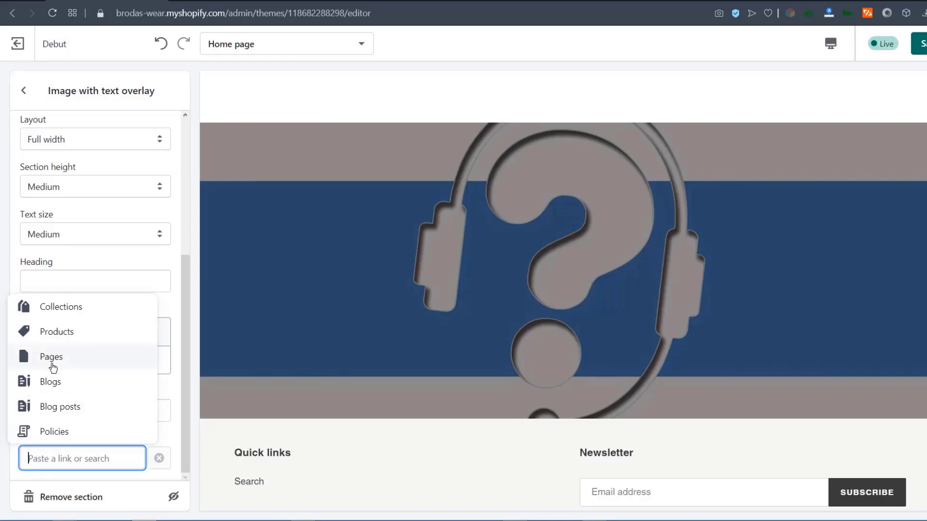
left_click(49, 333)
left_click(62, 325)
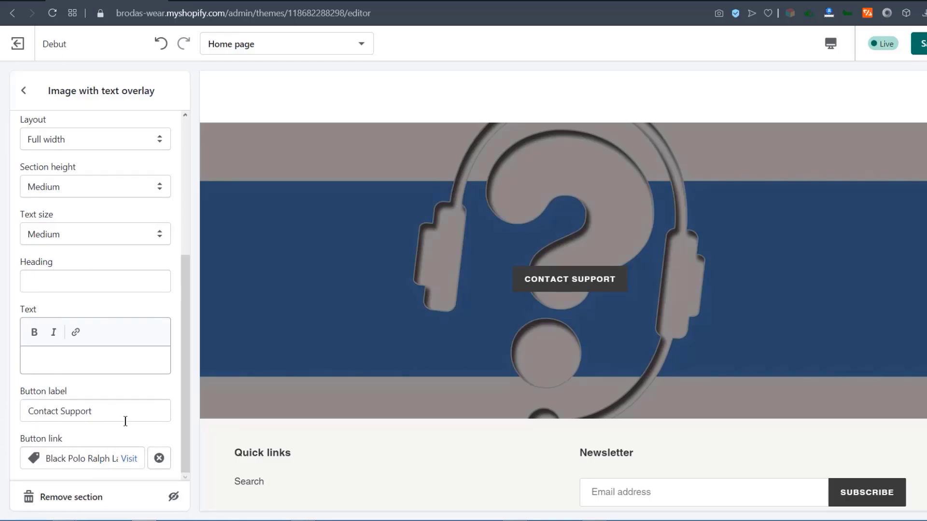
key("ctrl+s")
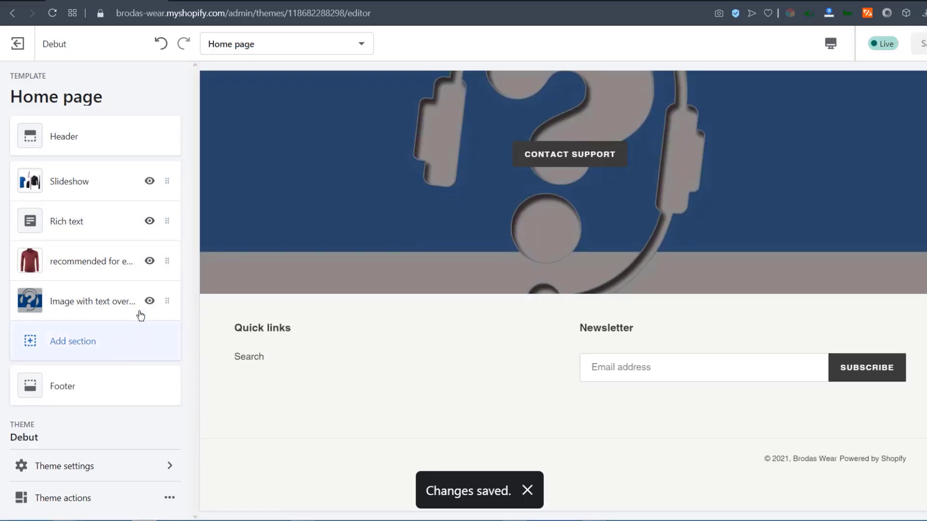
Drag the support banner above the recommended products section and save the new order.
left_click_drag(167, 301, 169, 261)
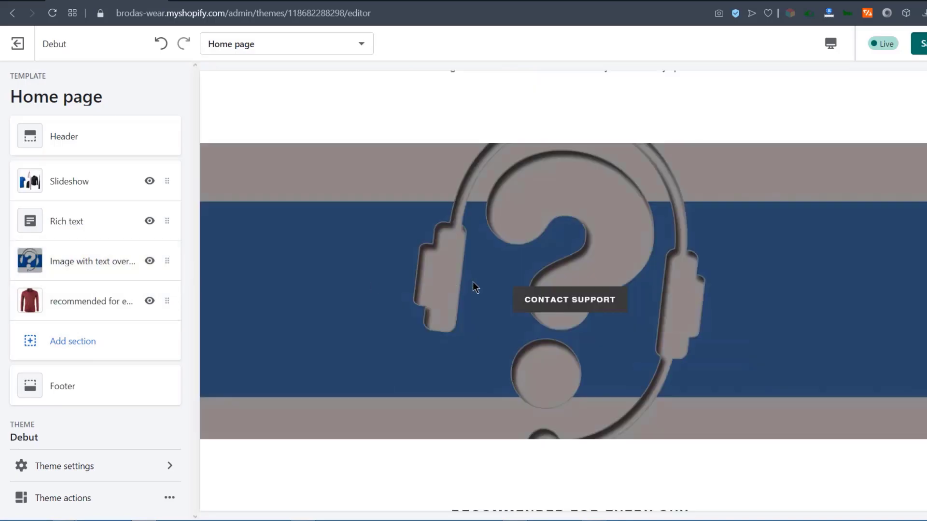
left_click(920, 44)
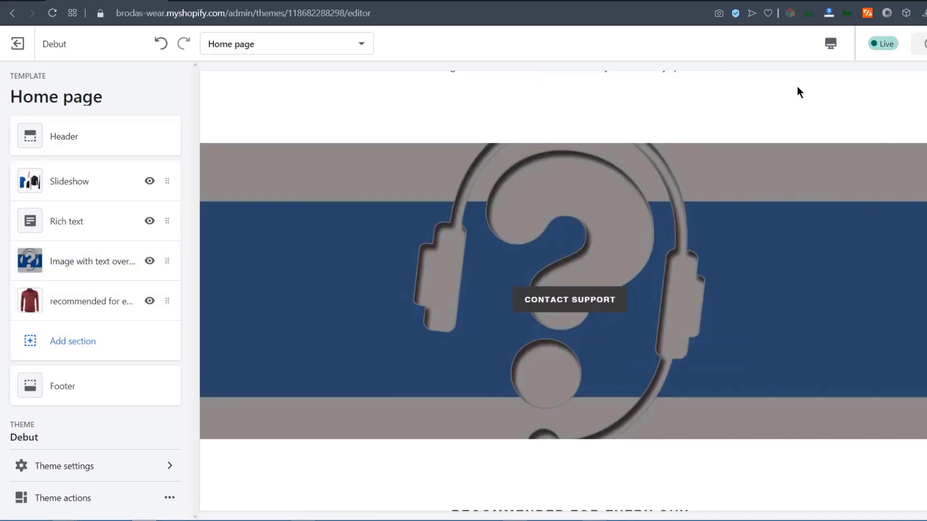
left_click(211, 2)
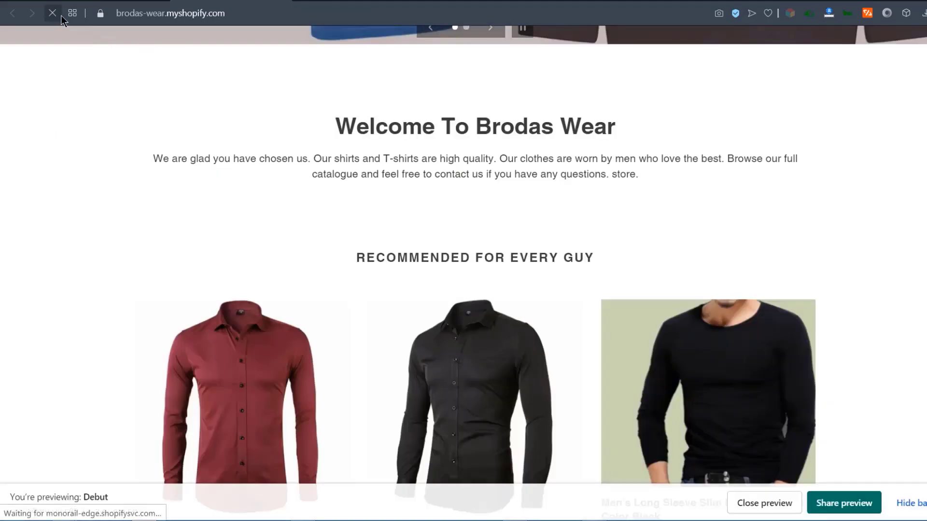
Scroll the storefront preview to inspect the Contact Support banner above the recommended products.
scroll(415, 240, "down", 4)
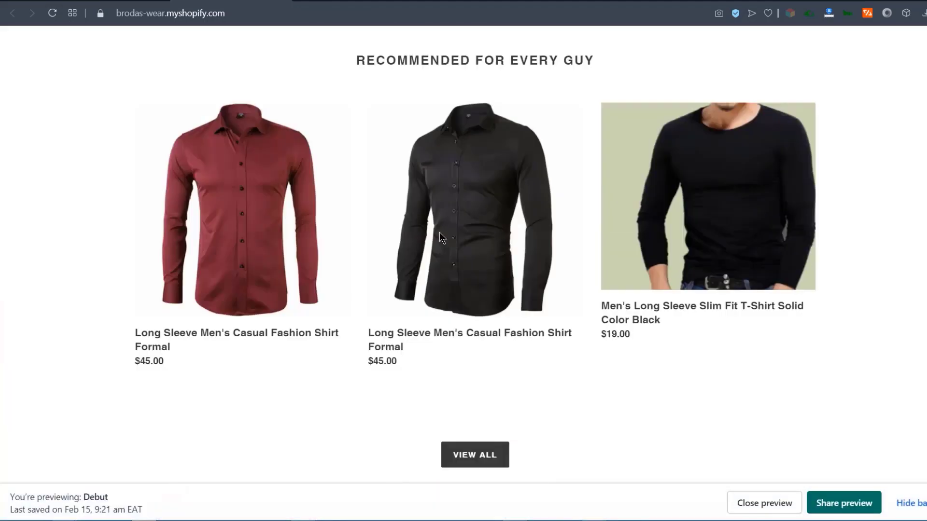
scroll(440, 233, "up", 5)
scroll(440, 227, "down", 2)
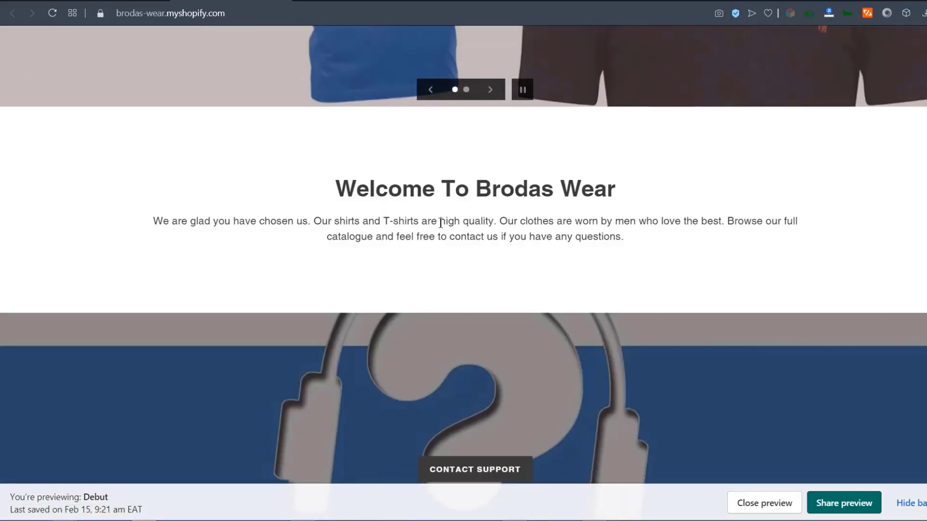
scroll(440, 223, "down", 3)
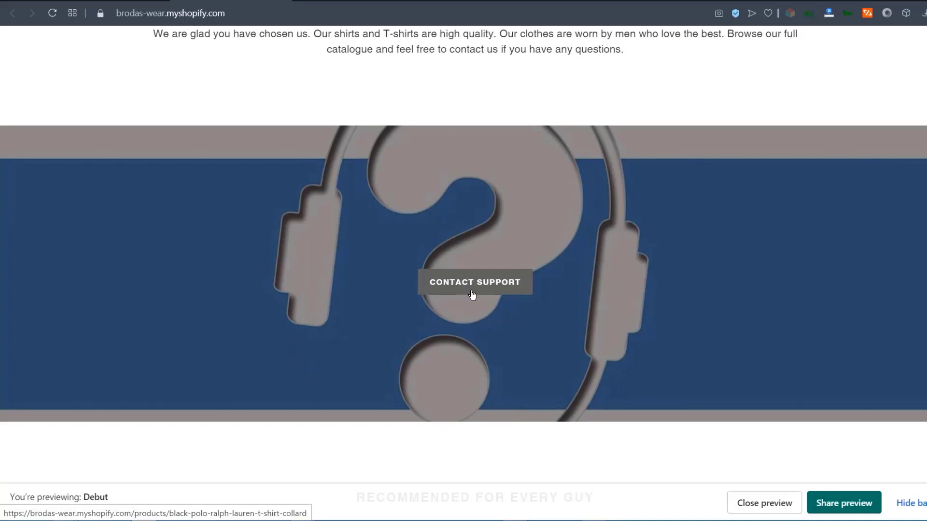
scroll(251, 343, "up", 5)
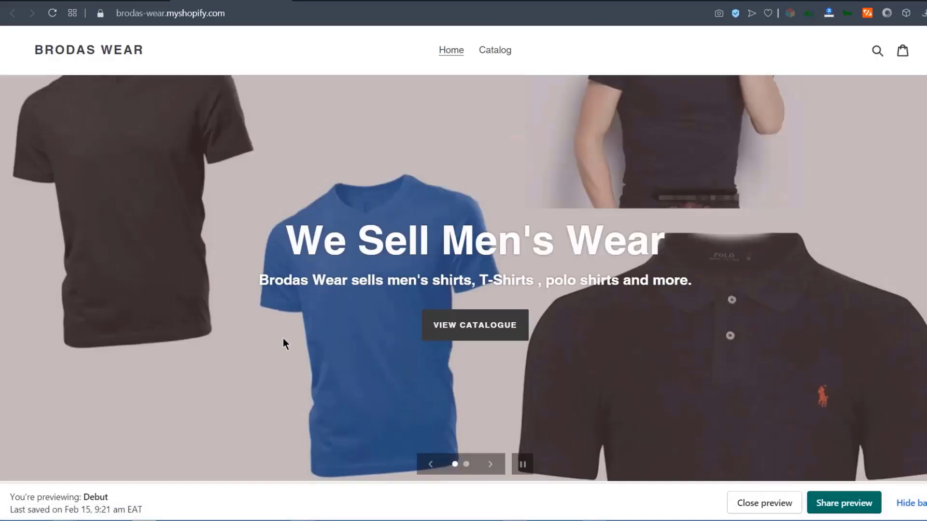
scroll(313, 348, "down", 3)
scroll(483, 393, "down", 3)
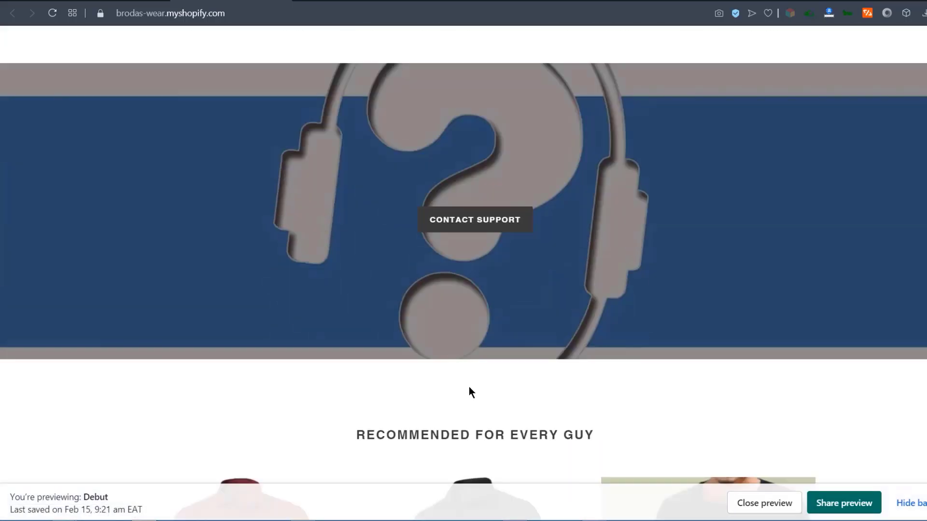
scroll(465, 228, "up", 6)
scroll(627, 356, "down", 5)
scroll(485, 348, "down", 3)
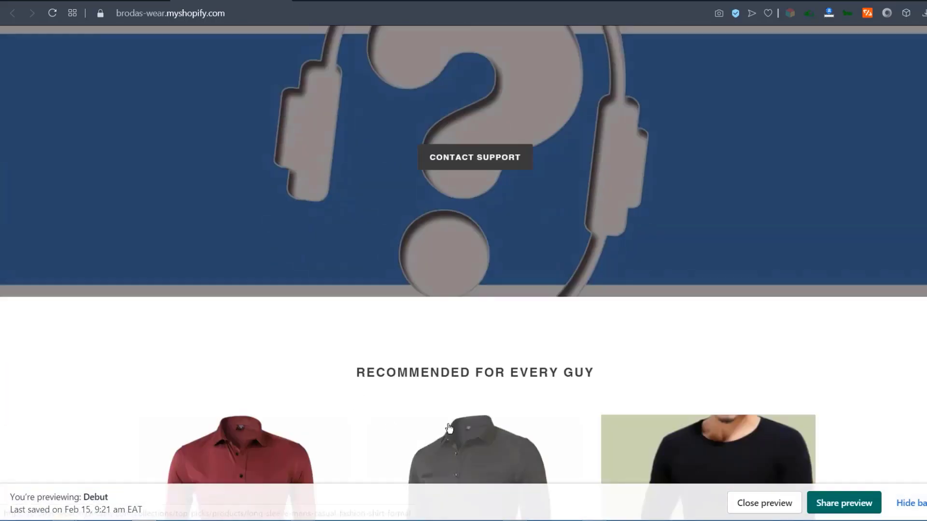
scroll(486, 405, "up", 9)
scroll(482, 403, "down", 6)
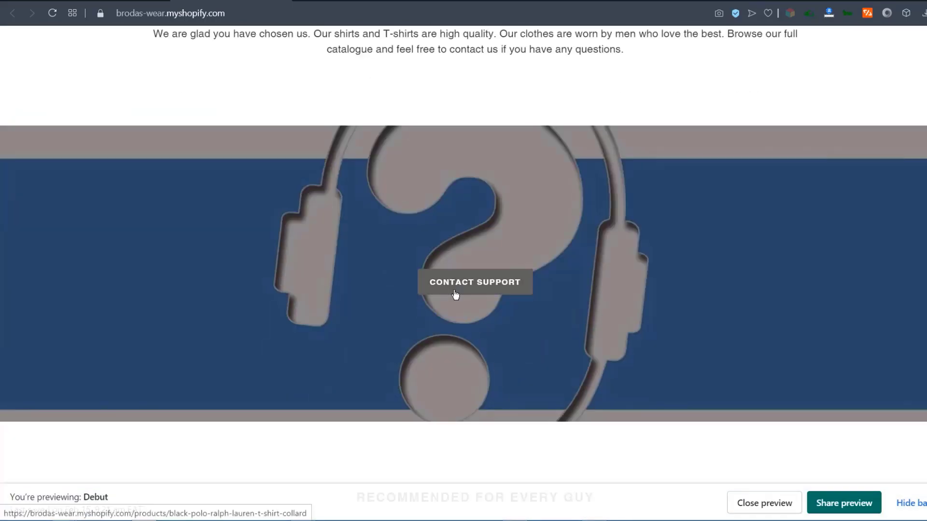
scroll(462, 289, "down", 10)
scroll(462, 288, "up", 5)
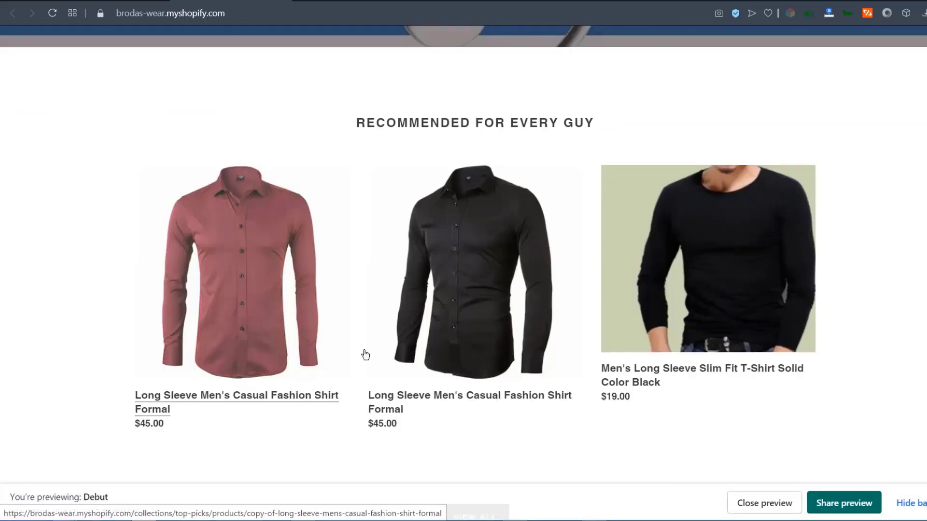
scroll(564, 365, "down", 3)
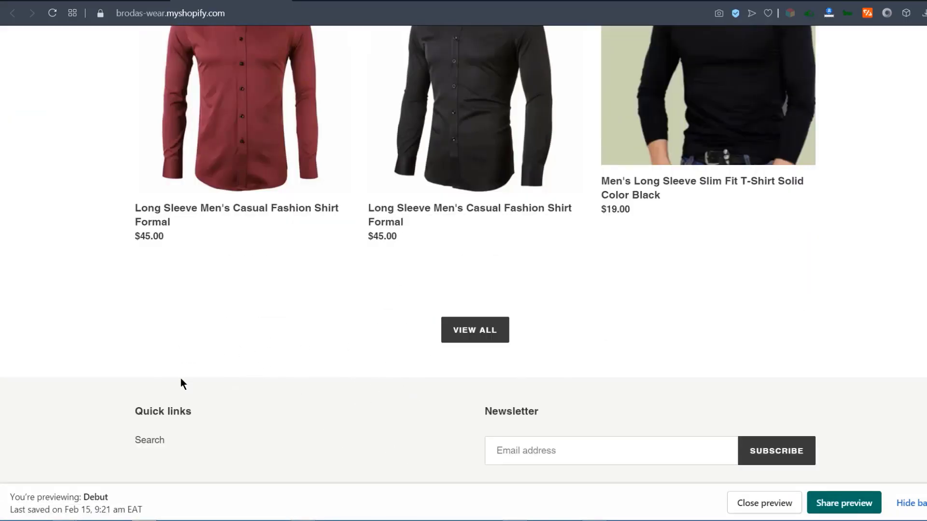
Back in the theme editor, add an Image with text section to the home page.
left_click(114, 1)
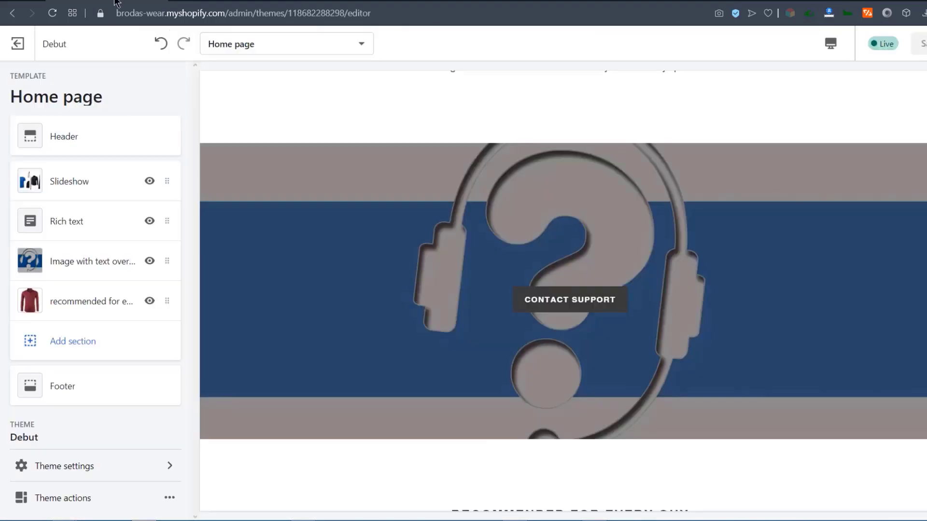
left_click(80, 344)
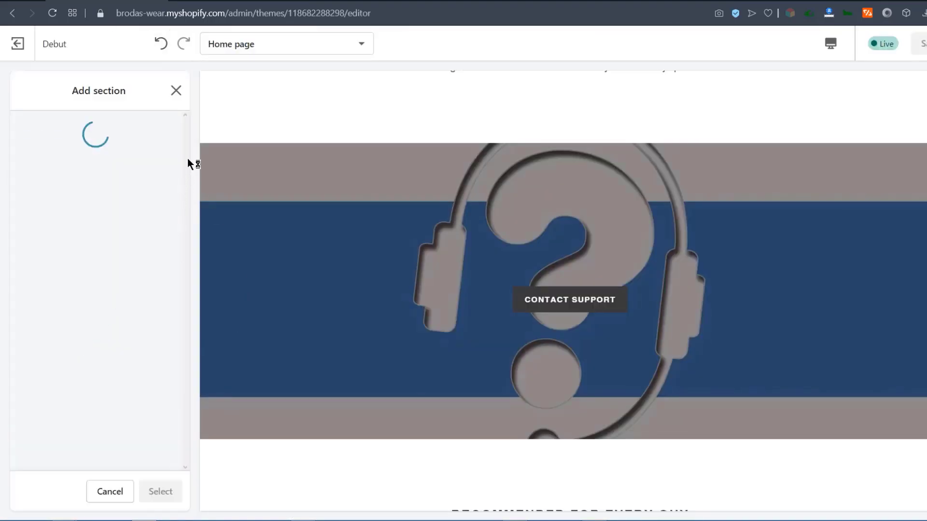
left_click_drag(186, 161, 179, 285)
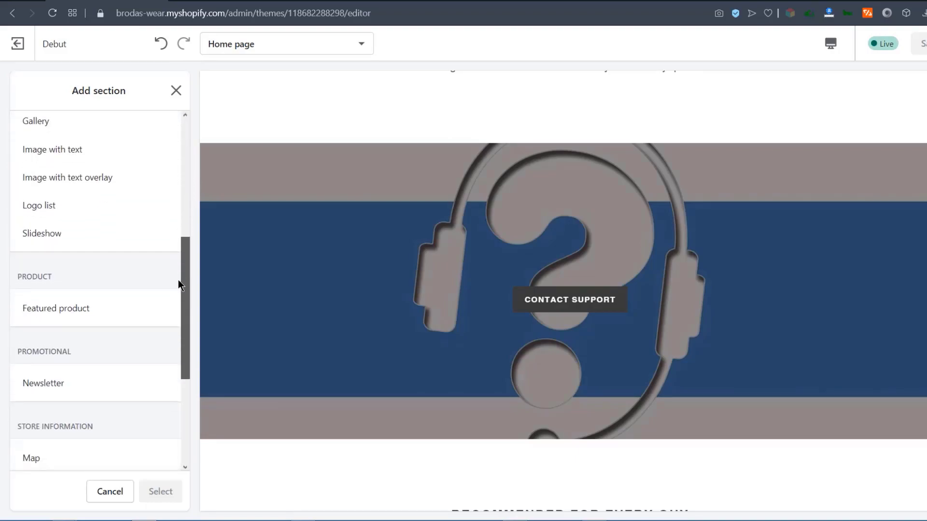
left_click(49, 153)
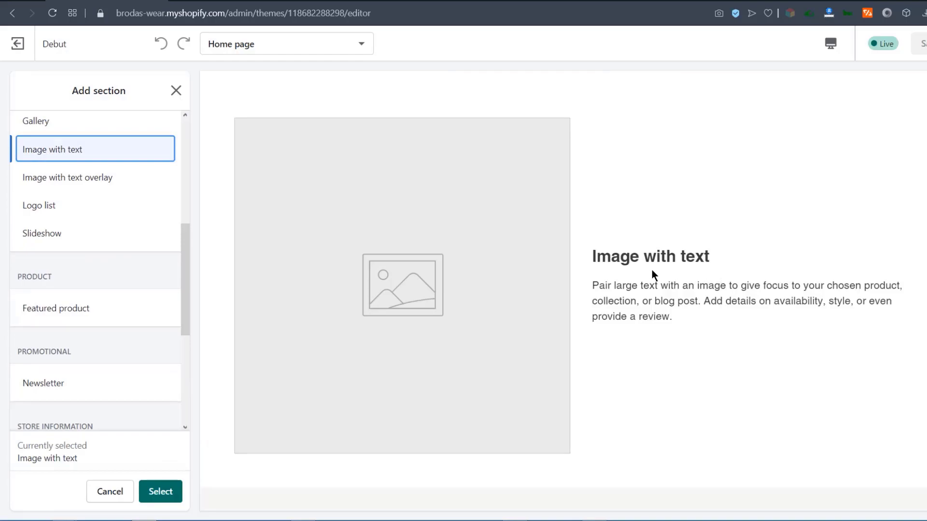
left_click(164, 493)
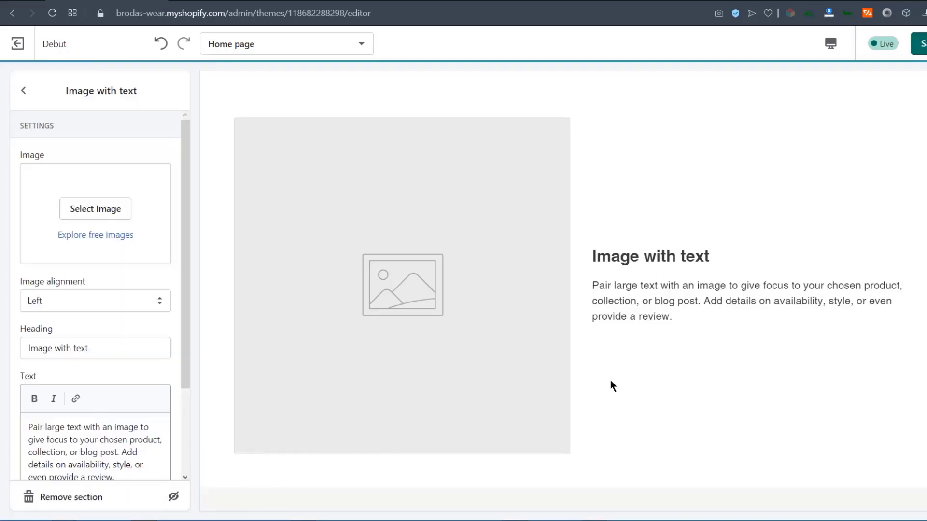
Set the new section's picture to the black T-shirt image.
scroll(676, 356, "up", 4)
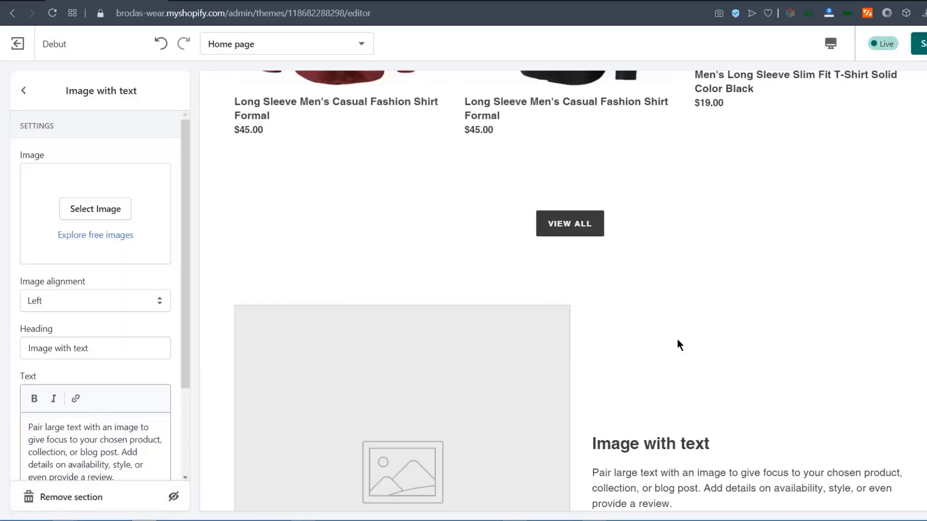
scroll(678, 398, "up", 10)
scroll(679, 399, "down", 7)
scroll(679, 403, "down", 8)
left_click(96, 209)
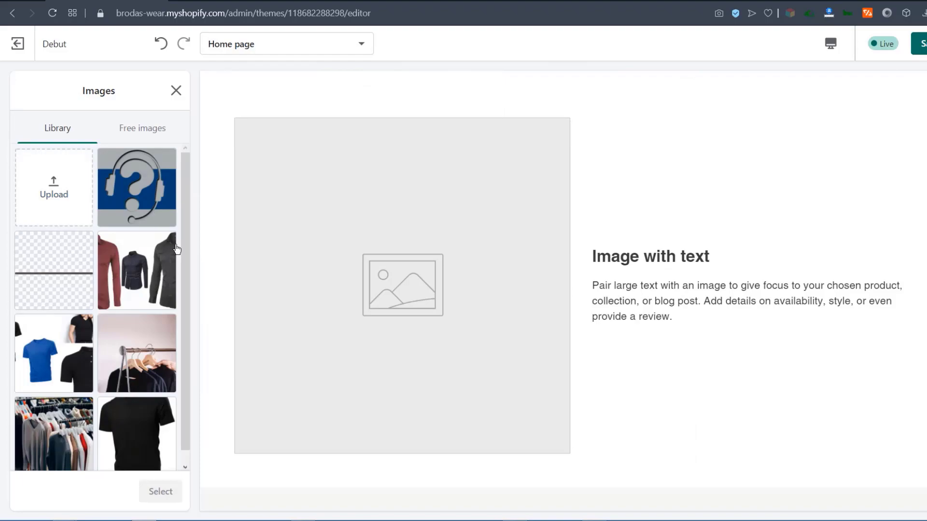
scroll(188, 246, "down", 1)
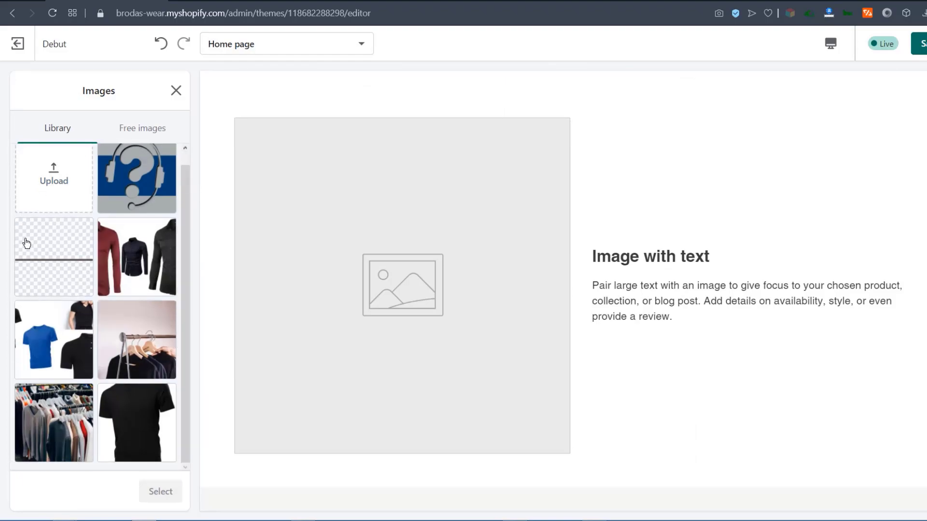
left_click(139, 416)
left_click(164, 492)
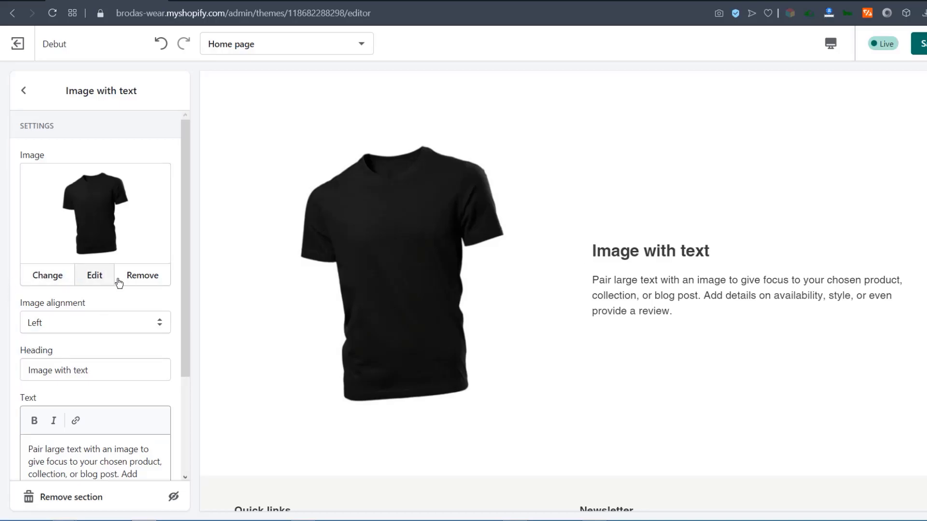
Head the section 'Why us?' and replace its placeholder paragraph with pasted text.
left_click(99, 277)
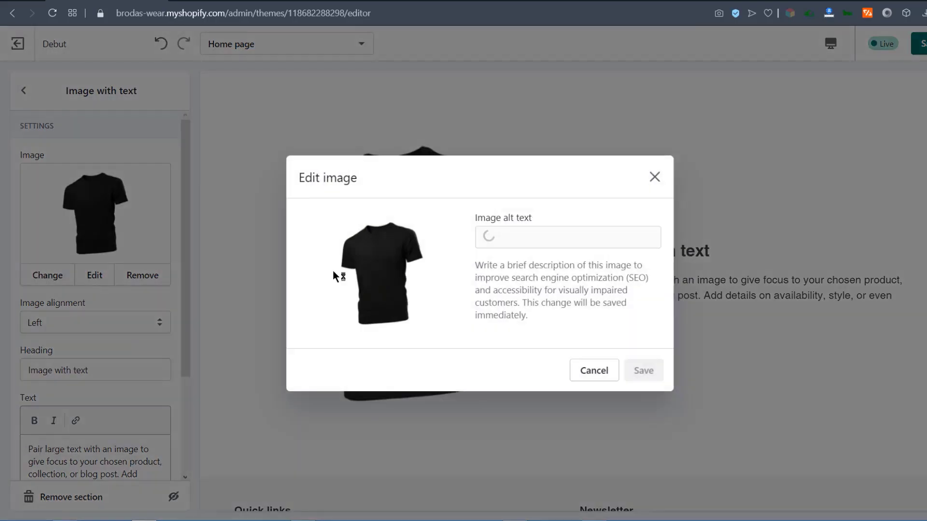
left_click(654, 177)
left_click_drag(183, 273, 188, 381)
left_click_drag(167, 232, 0, 237)
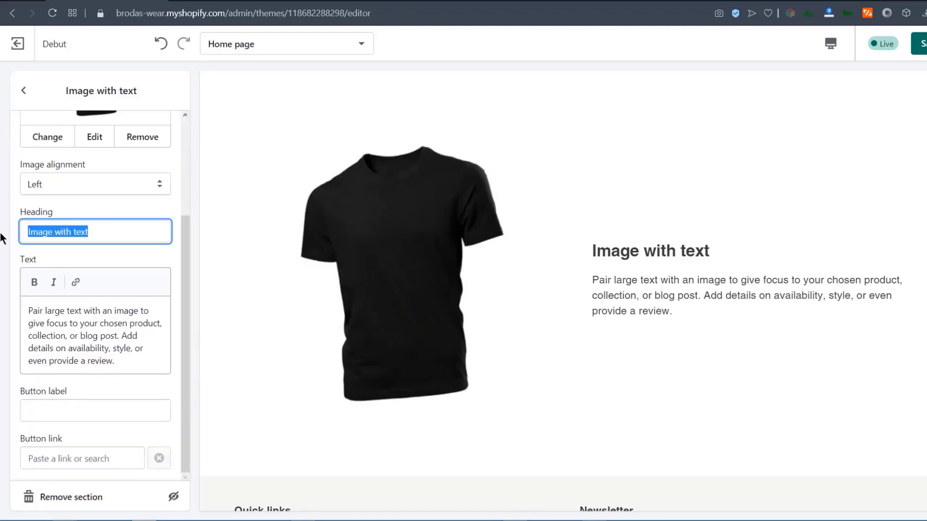
type("Why us?")
left_click_drag(28, 311, 132, 360)
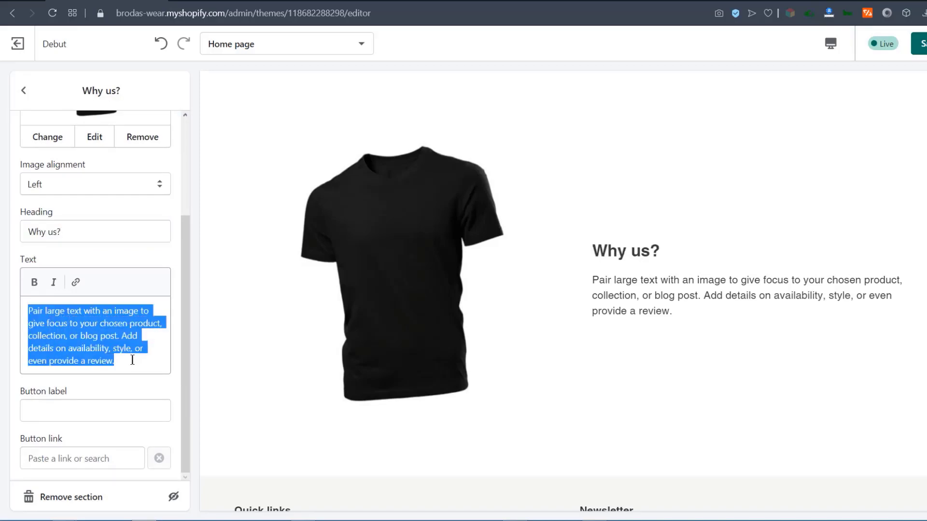
type("We sell high quality shirts .  We deliver all products in time. We have a customer friendly refund policy.")
Set the section's image alignment to Left so the shirt sits left of the text.
left_click(72, 193)
left_click(46, 223)
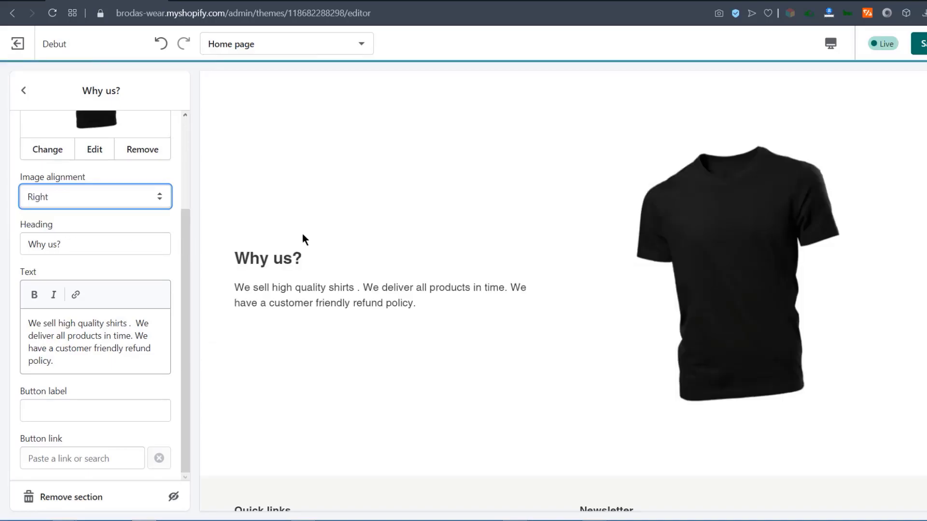
left_click(76, 193)
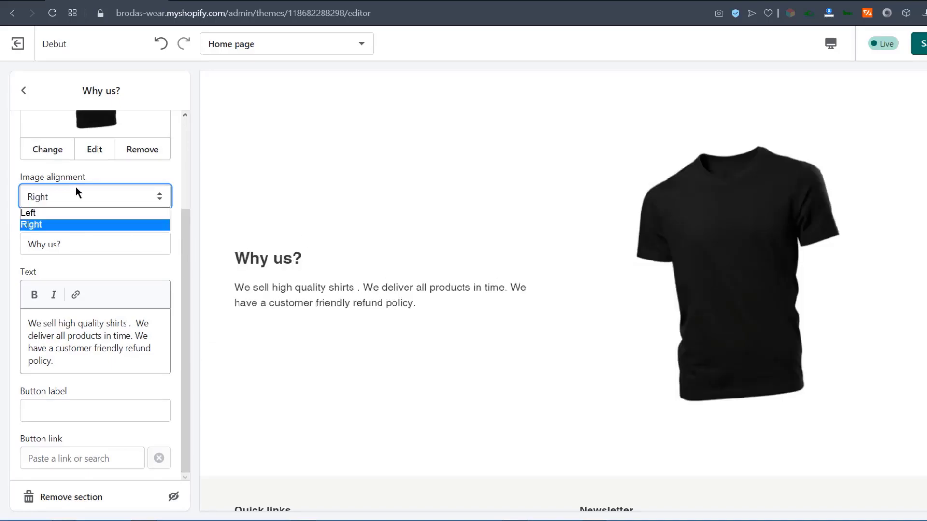
left_click(39, 213)
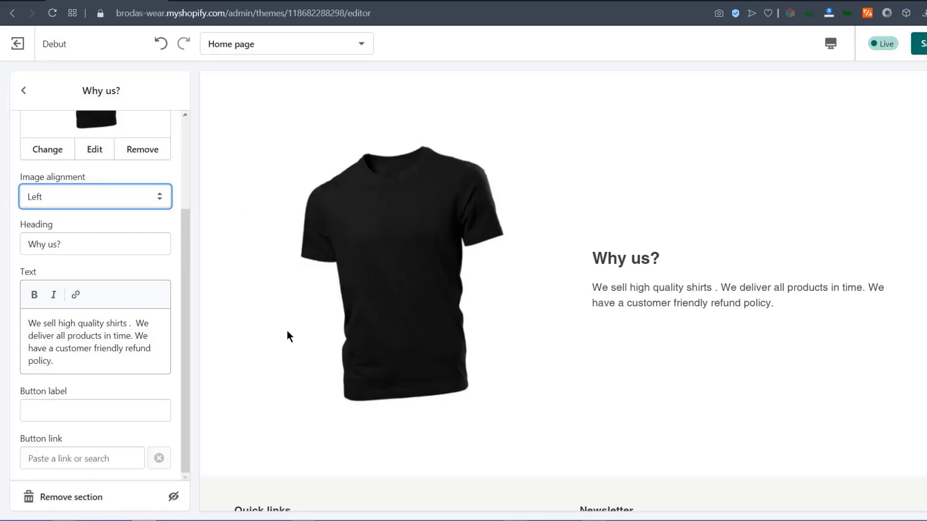
Look over the button label and link options, then go back to the home page section list.
left_click(62, 458)
left_click(65, 438)
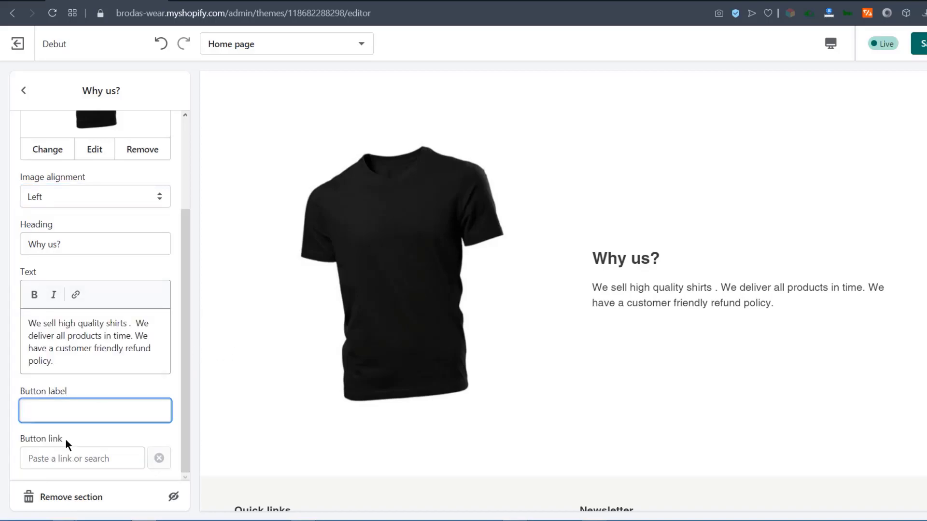
left_click(41, 458)
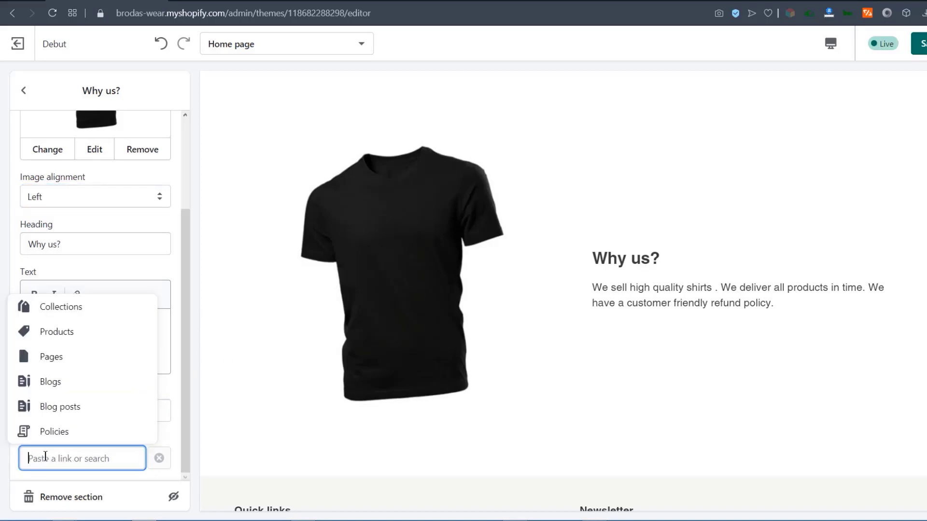
left_click(24, 90)
scroll(559, 329, "down", 3)
scroll(562, 325, "up", 10)
scroll(560, 302, "down", 7)
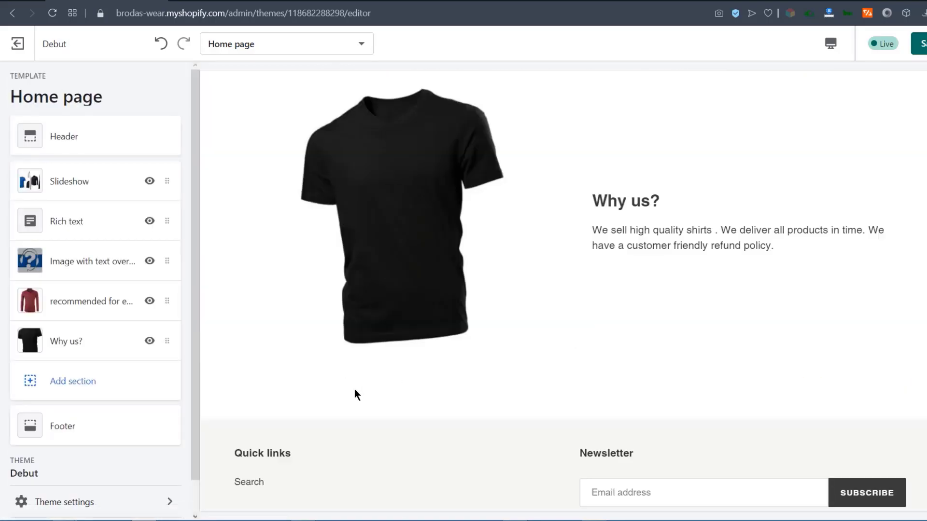
Add a Testimonials section to the home page.
left_click(68, 391)
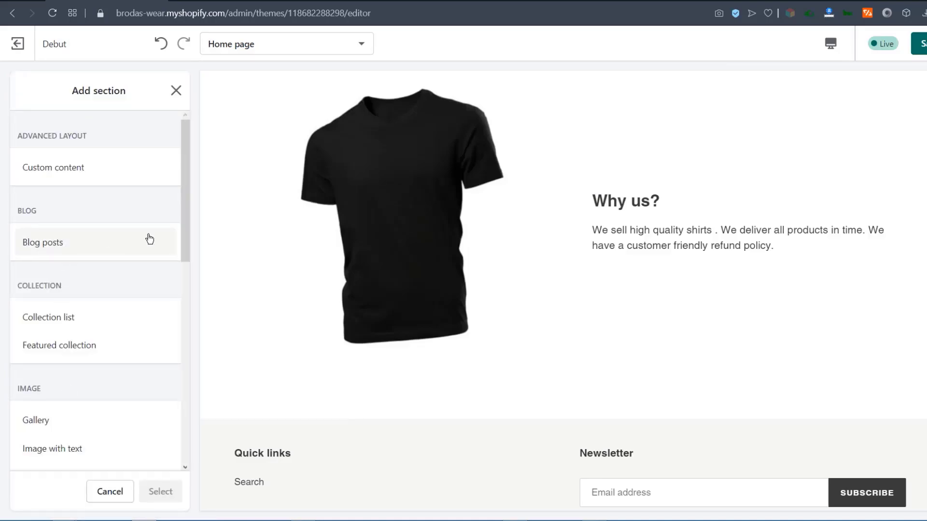
left_click_drag(187, 201, 176, 429)
left_click(145, 350)
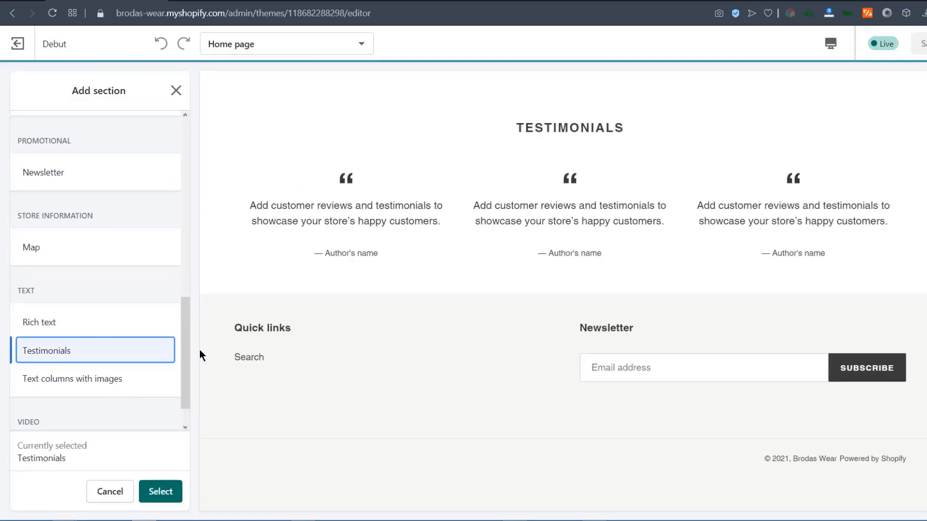
left_click(172, 491)
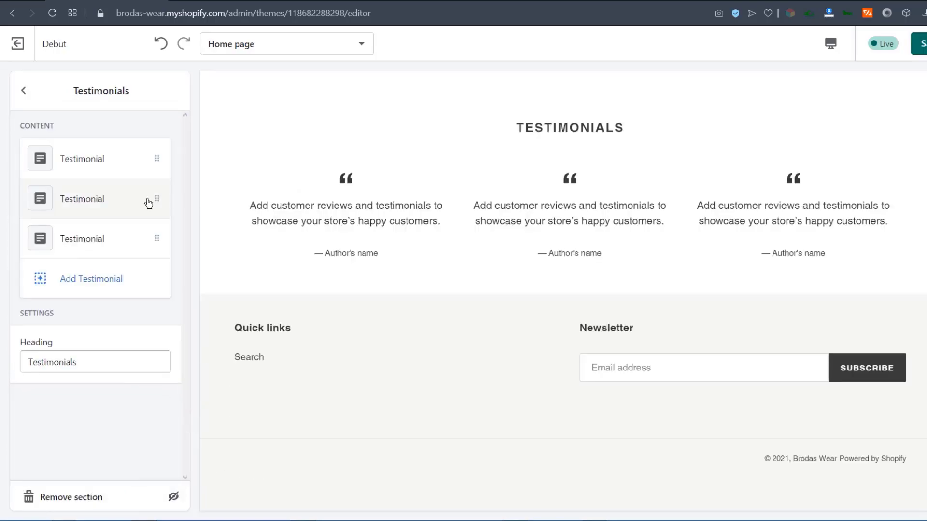
Review the testimonial quote and author fields, leaving the placeholders unchanged.
left_click(79, 159)
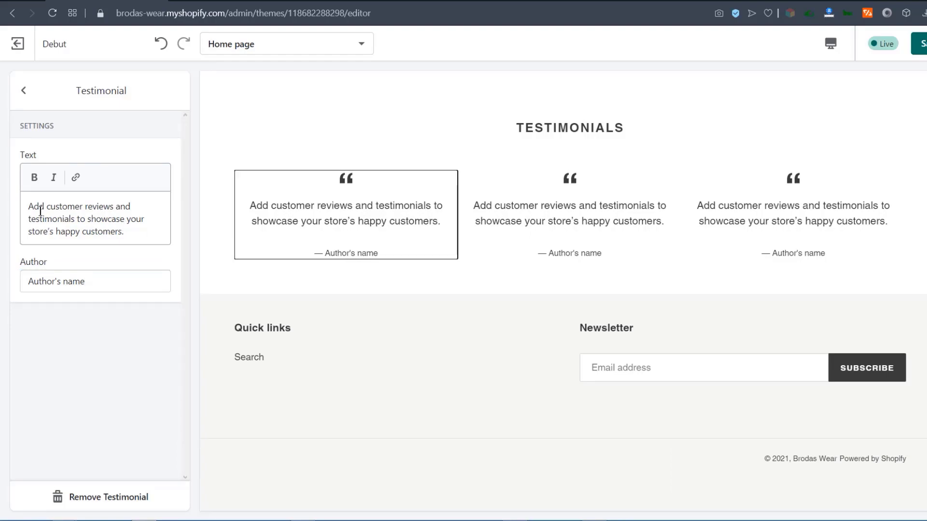
left_click_drag(28, 205, 140, 230)
left_click_drag(98, 282, 9, 268)
left_click(95, 328)
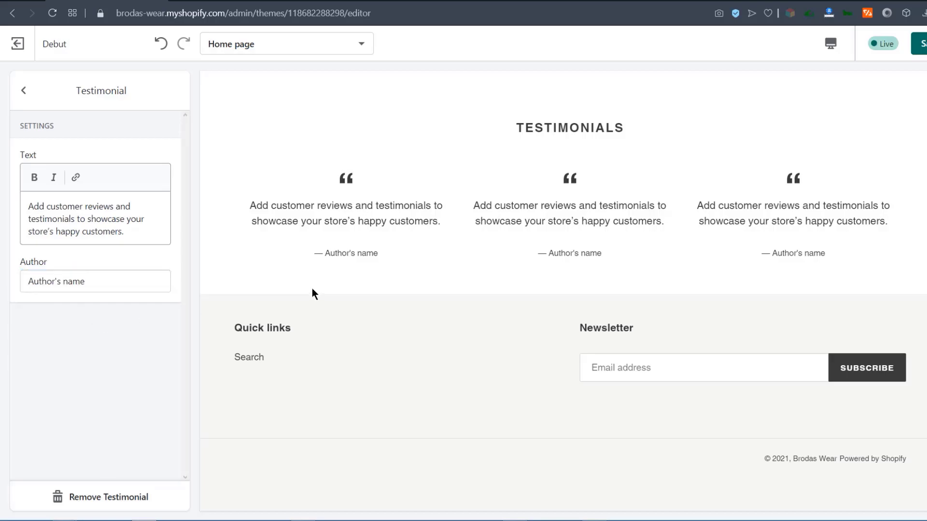
left_click(752, 212)
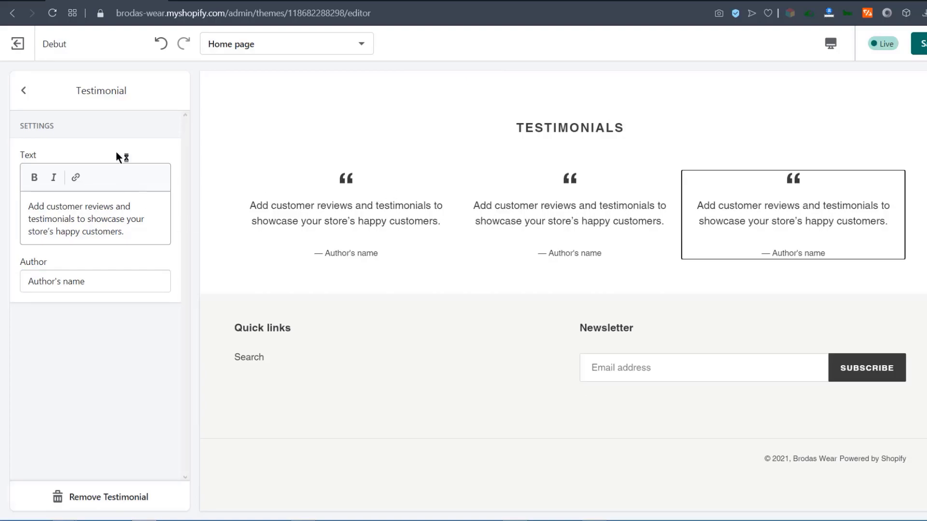
left_click(24, 90)
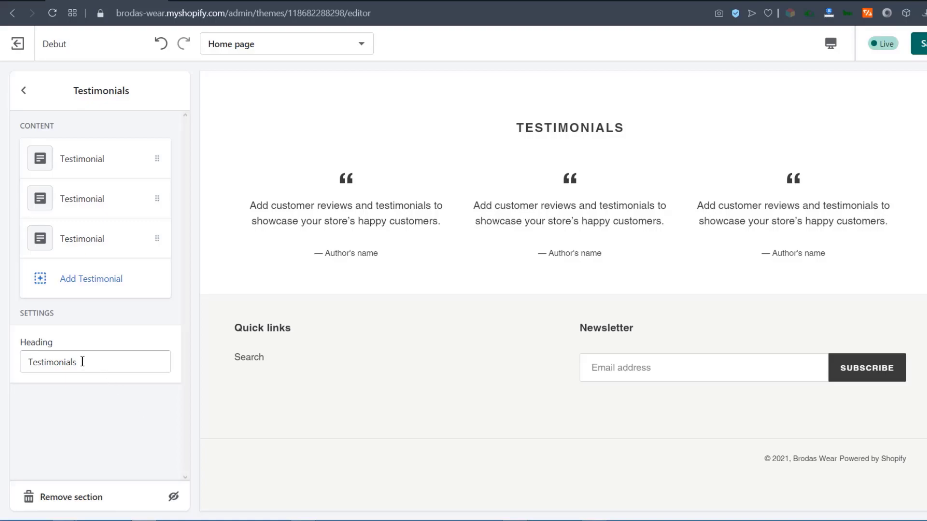
Change the Testimonials heading to 'What Our customers say' and return to the section list.
left_click_drag(83, 361, 21, 356)
left_click(41, 366)
left_click_drag(79, 360, 14, 358)
type("What Our customers say")
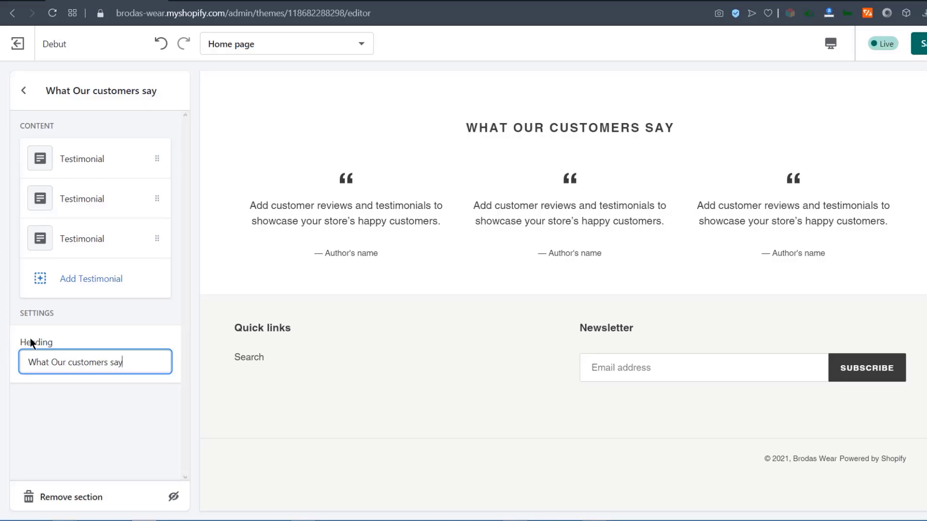
key("Escape")
scroll(393, 237, "up", 5)
scroll(605, 273, "up", 7)
scroll(604, 271, "down", 5)
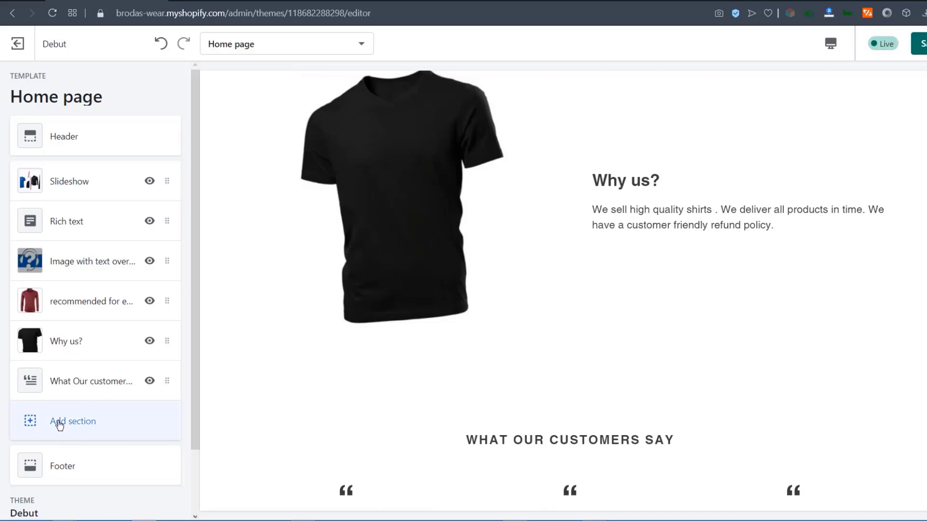
Add a Blog posts section to the home page.
left_click(59, 423)
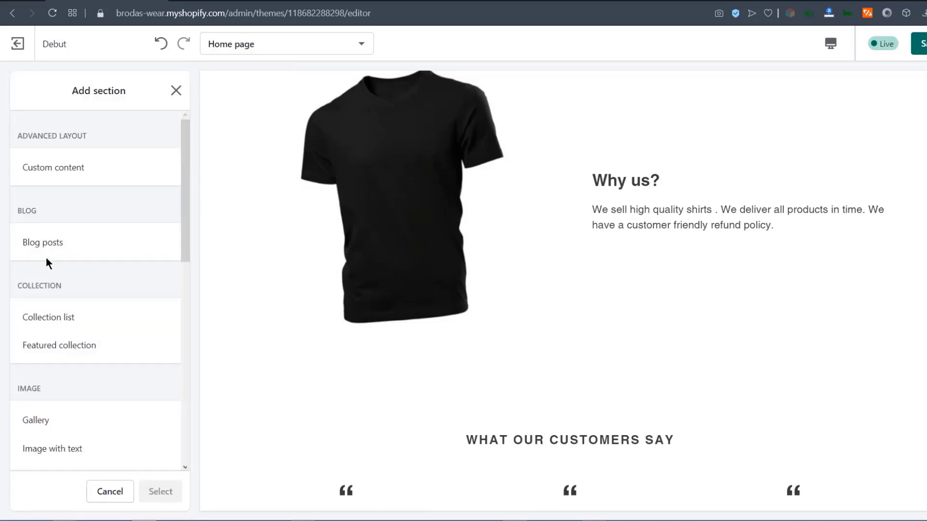
left_click(28, 243)
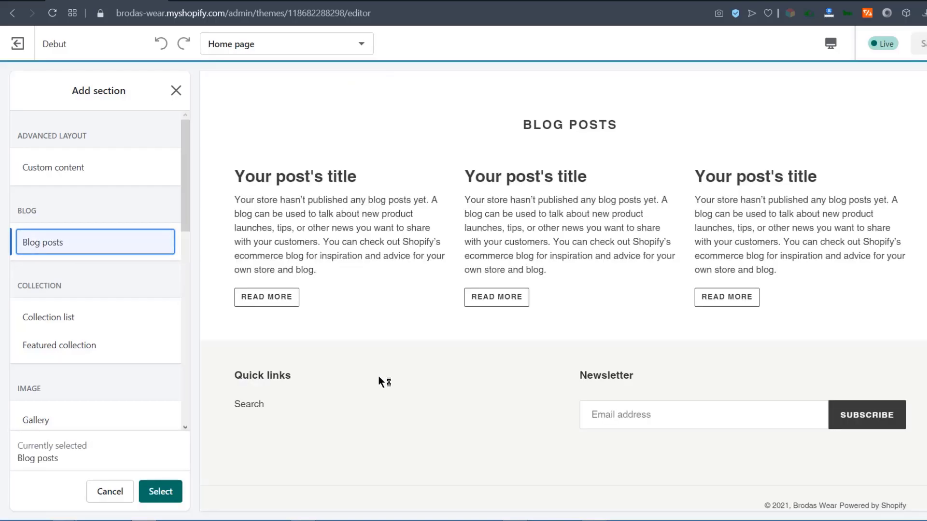
left_click(161, 490)
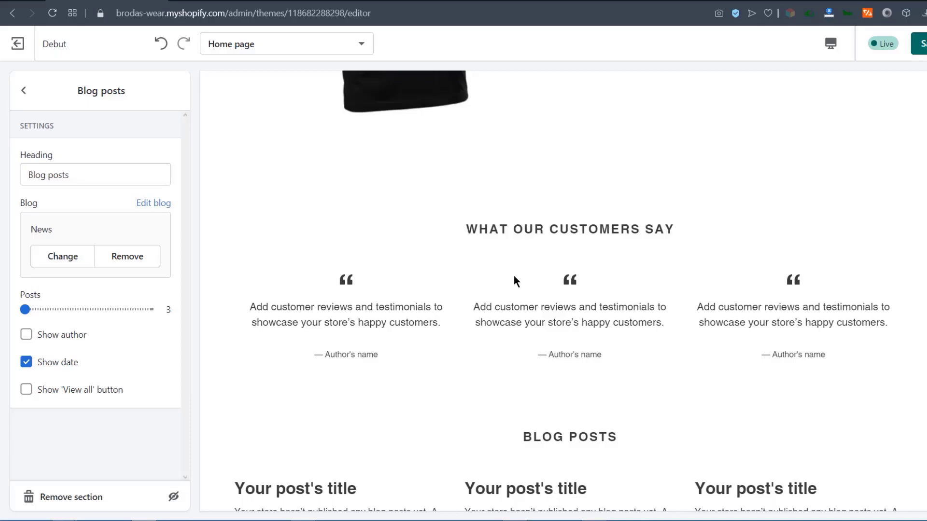
left_click(25, 96)
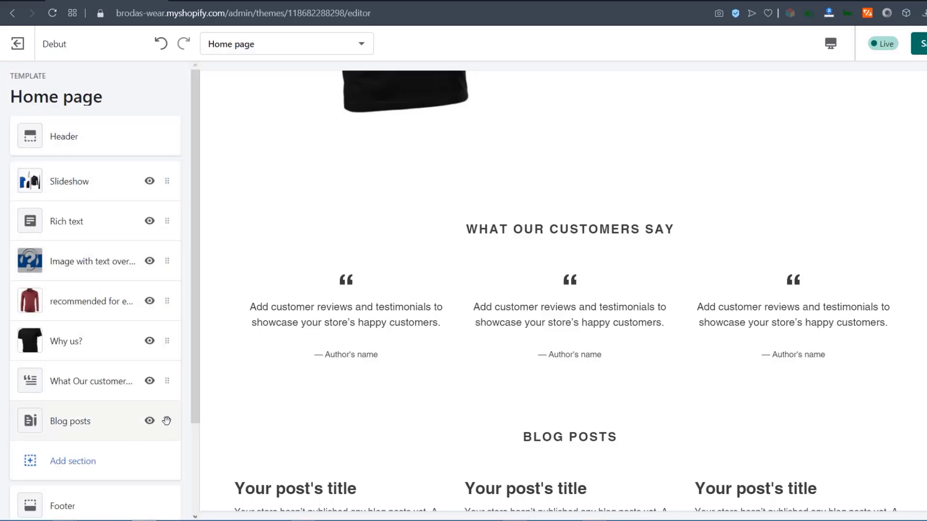
Move the Blog posts section above the What Our customers say testimonials.
left_click_drag(167, 420, 167, 377)
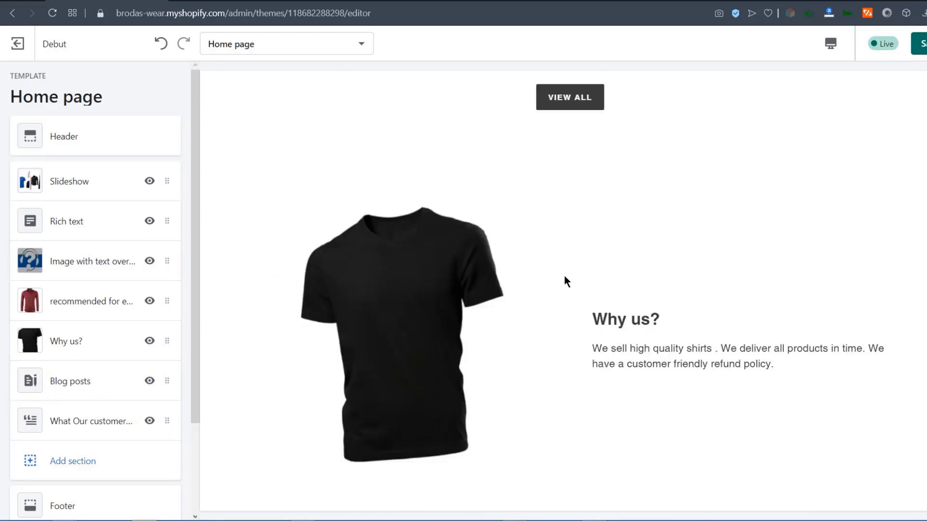
scroll(540, 294, "down", 5)
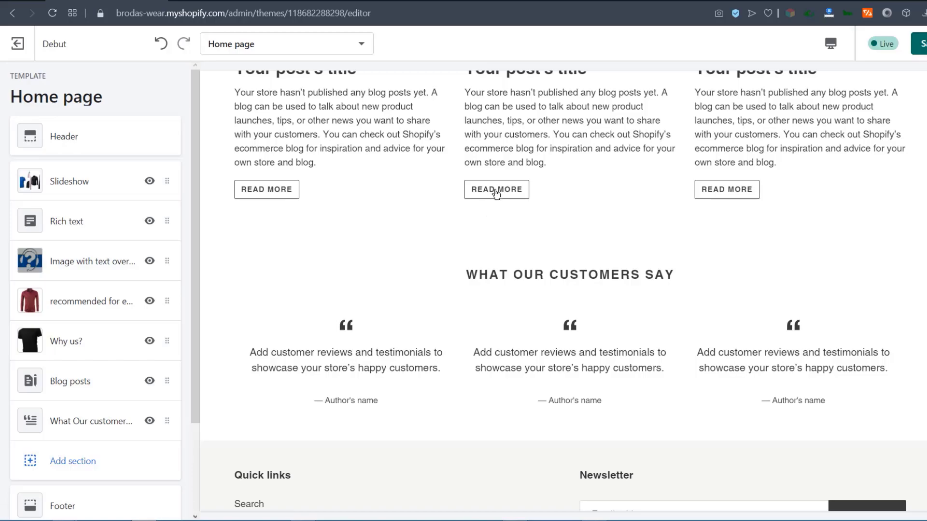
scroll(306, 297, "up", 4)
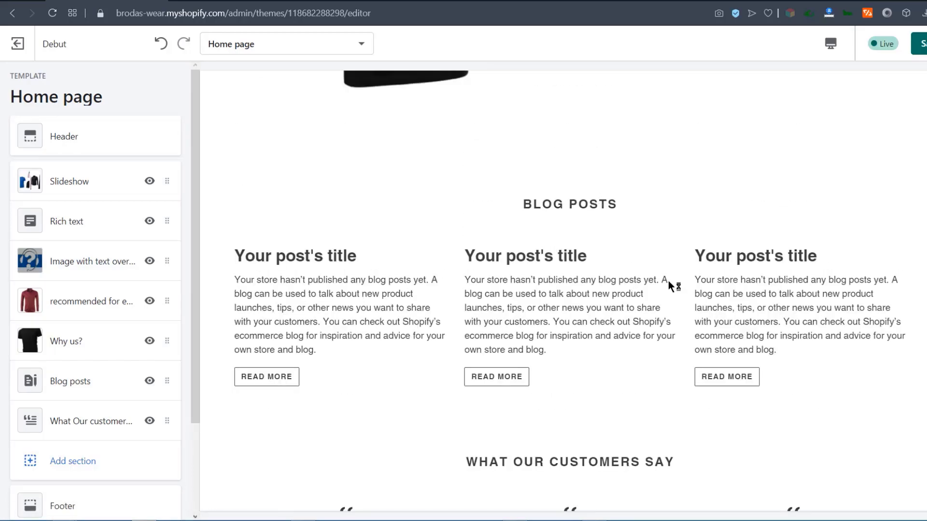
scroll(451, 373, "down", 5)
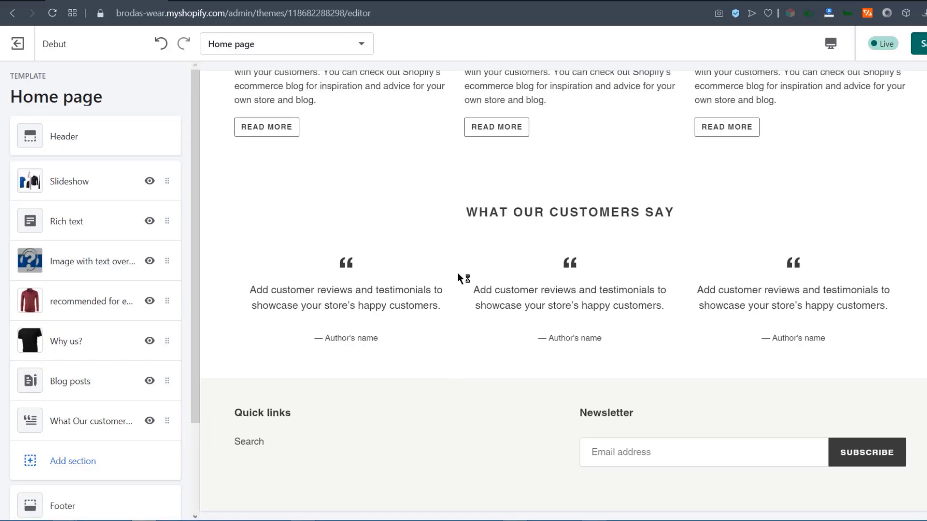
scroll(486, 232, "up", 6)
scroll(307, 194, "down", 3)
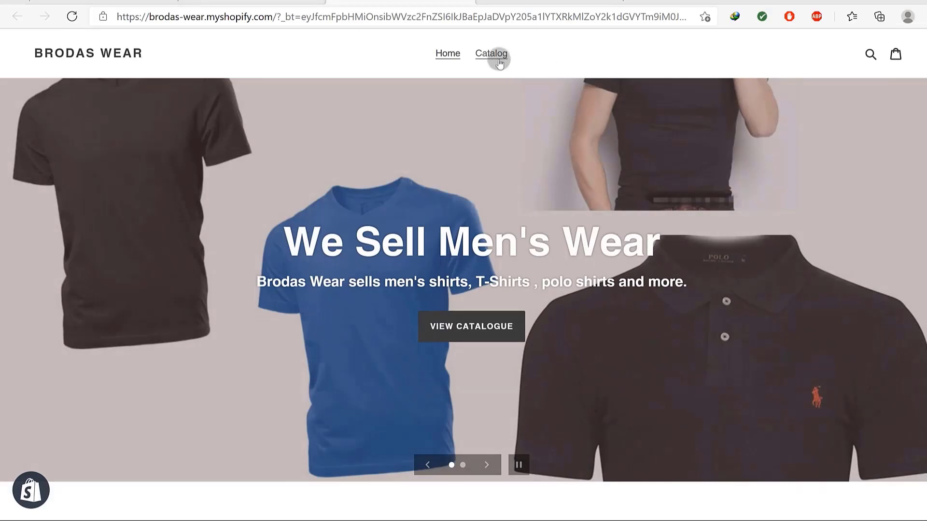
Switch from the storefront to the admin Online Store > Themes page showing Debut.
left_click(215, 4)
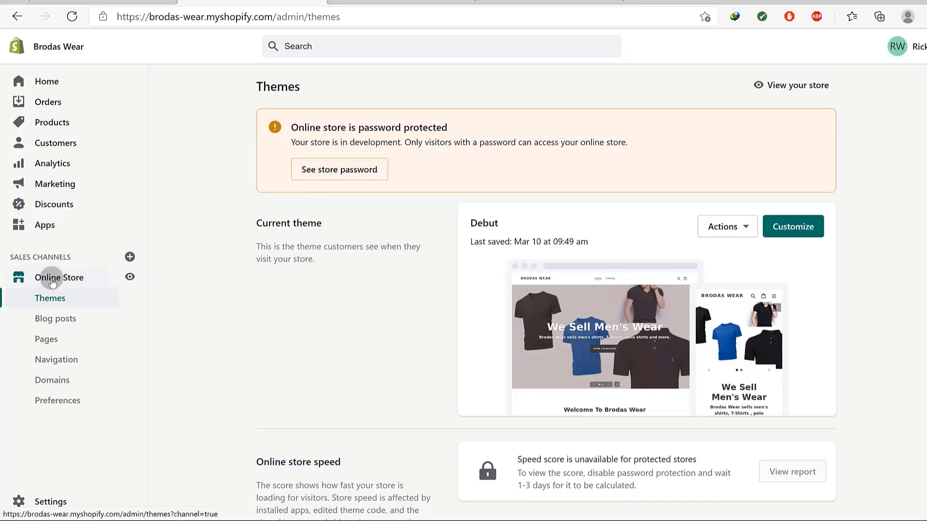
Open Pages, add a new page, and enter the title 'About Us'.
left_click(44, 338)
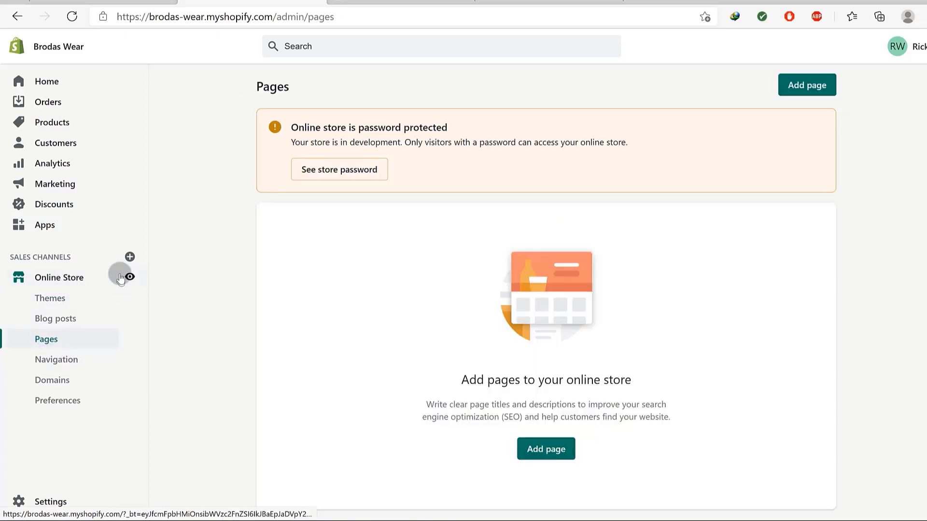
left_click(540, 454)
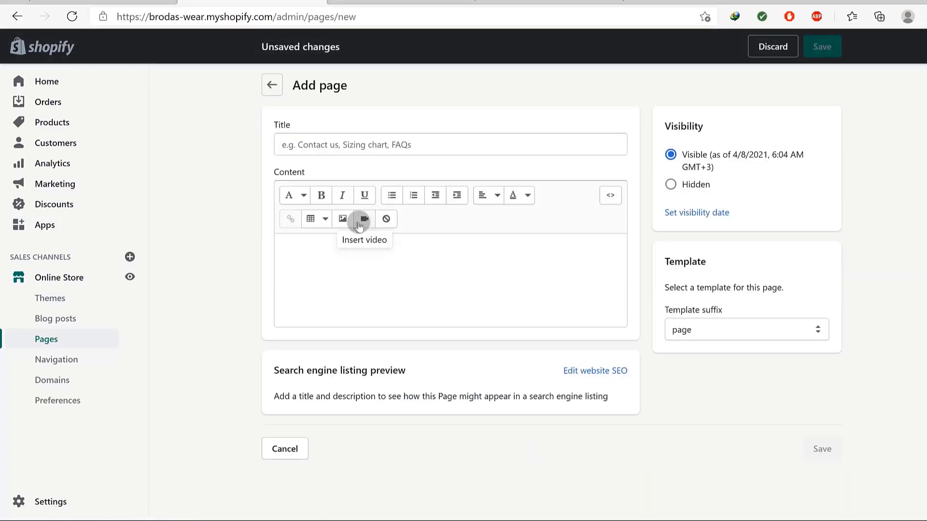
left_click(318, 144)
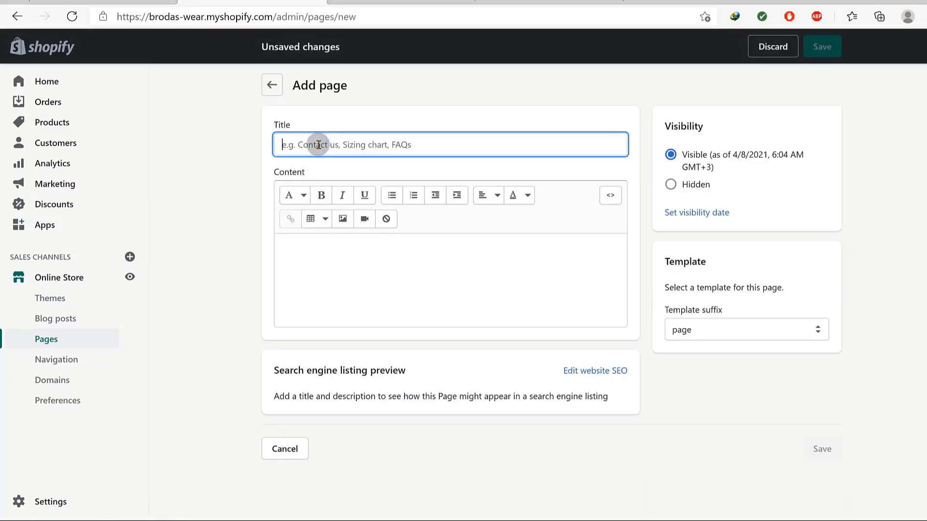
type("About Us")
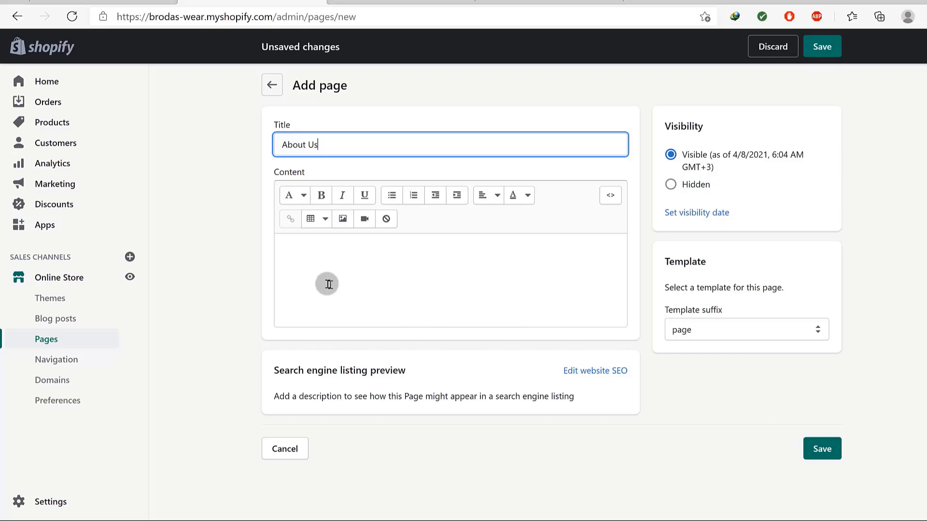
Copy the 'What is Lorem Ipsum?' and 'Why do we use it?' passages from lipsum.com into the clipboard, then return to Shopify.
left_click(550, 3)
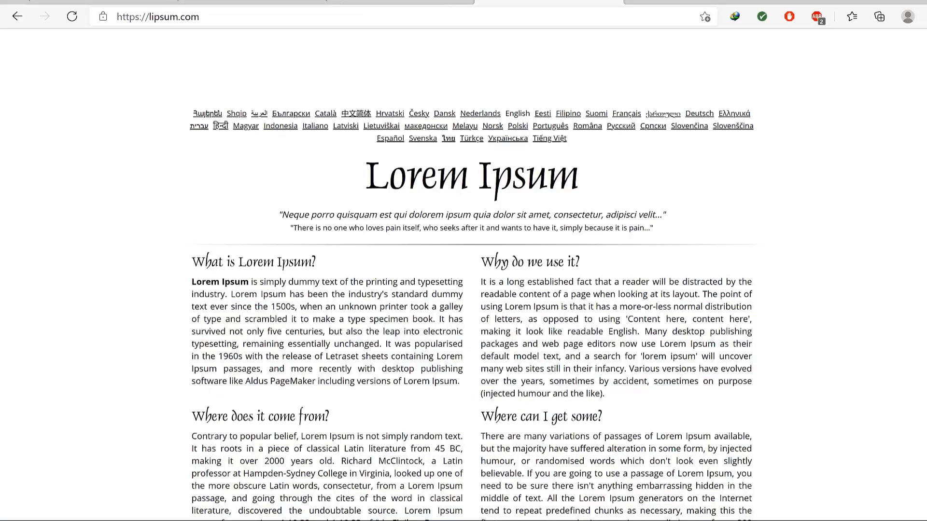
left_click_drag(187, 257, 606, 397)
right_click(585, 392)
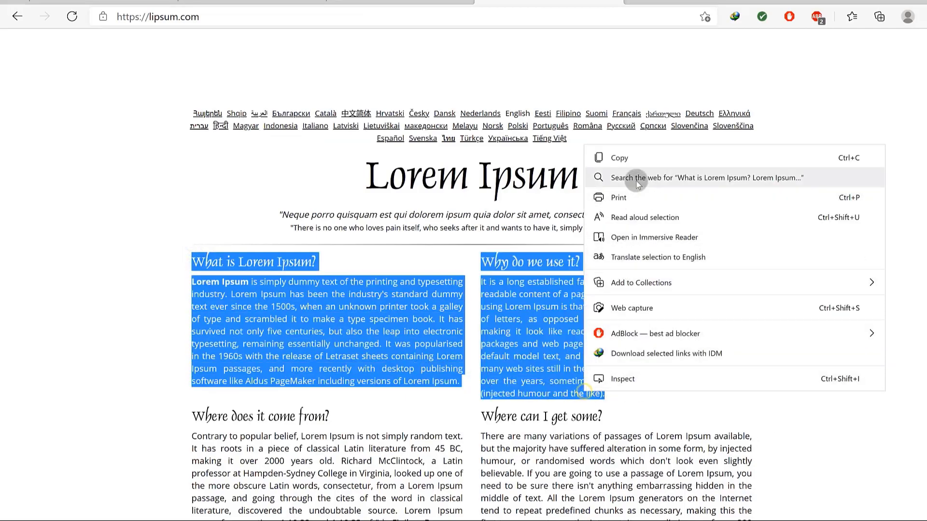
left_click(605, 154)
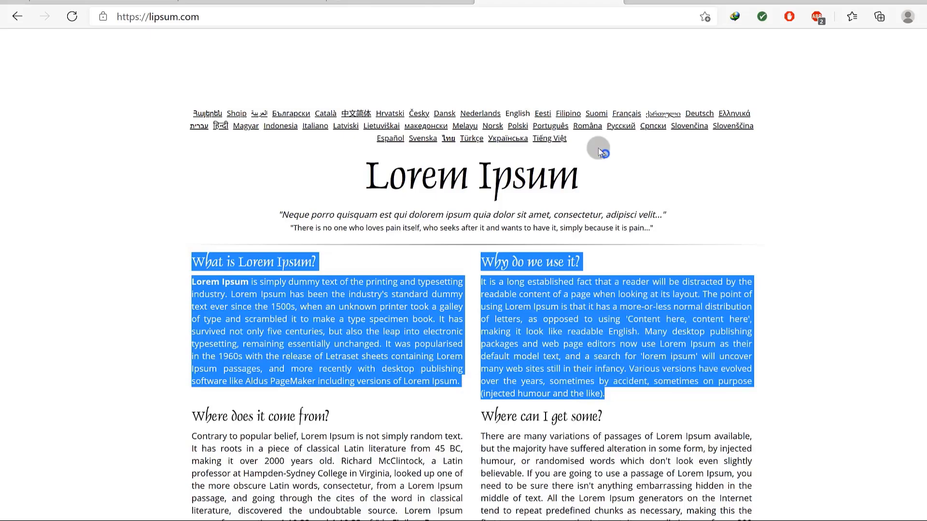
left_click(382, 1)
Paste the copied Lorem Ipsum passages into the About Us page content.
left_click(251, 2)
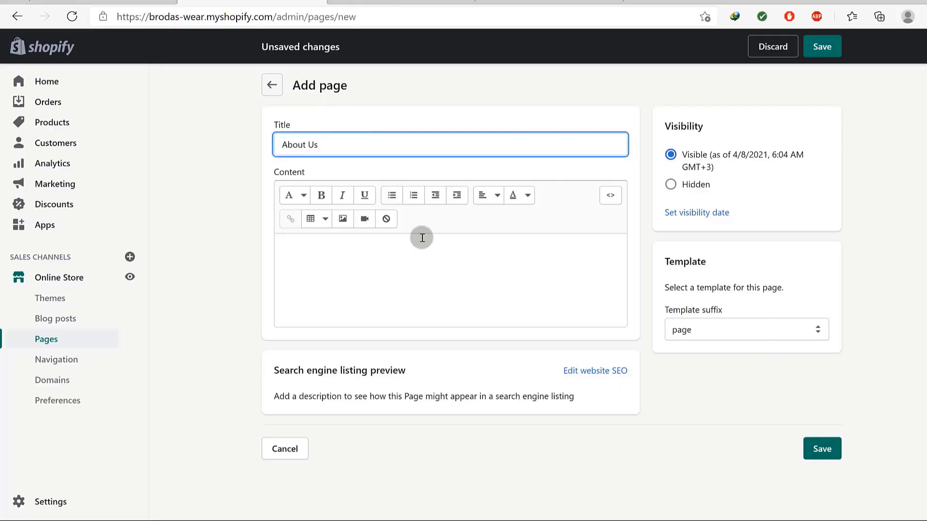
right_click(334, 255)
left_click(384, 303)
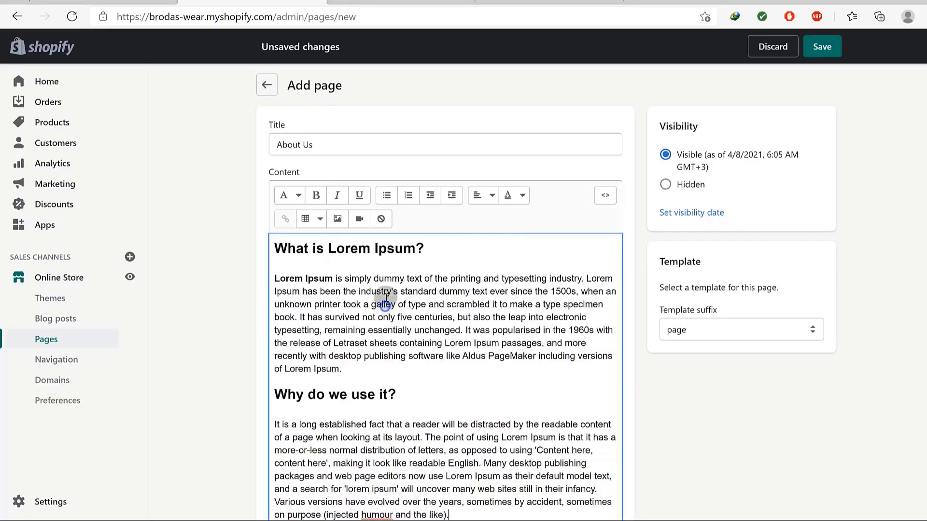
scroll(562, 355, "down", 5)
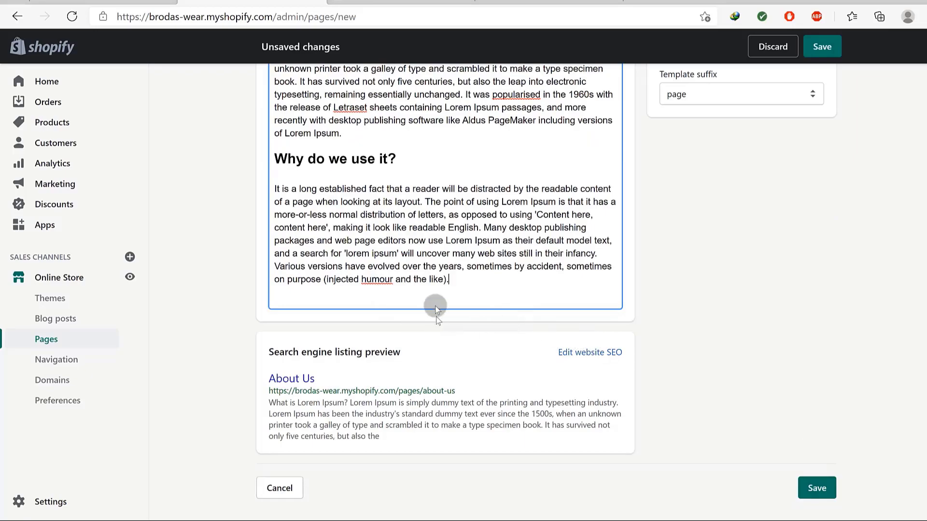
scroll(478, 291, "up", 5)
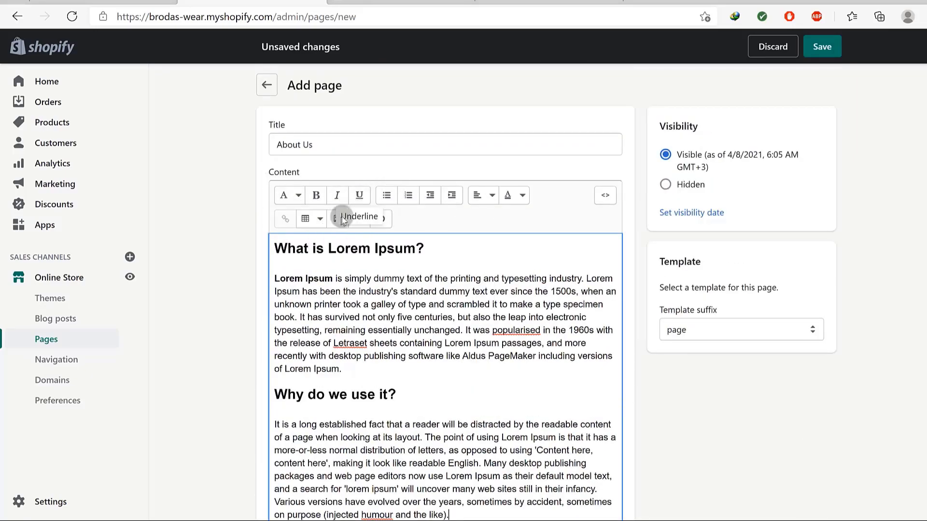
scroll(419, 421, "down", 4)
scroll(412, 331, "down", 1)
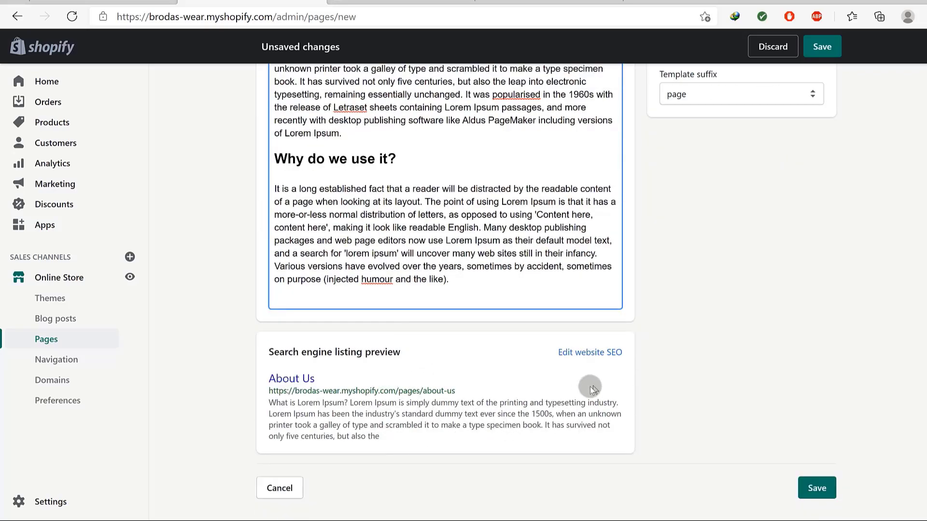
Check the search engine listing fields and save the About Us page.
left_click(584, 357)
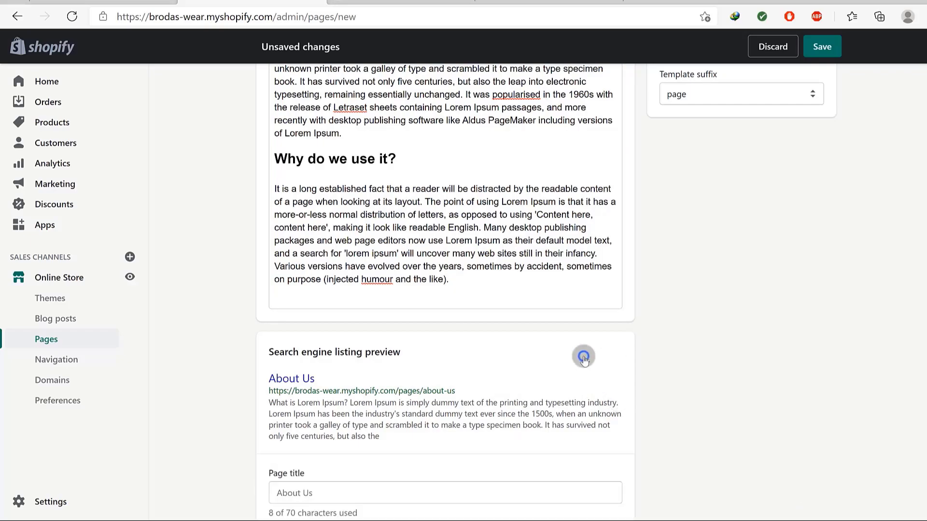
scroll(367, 335, "down", 4)
left_click(316, 287)
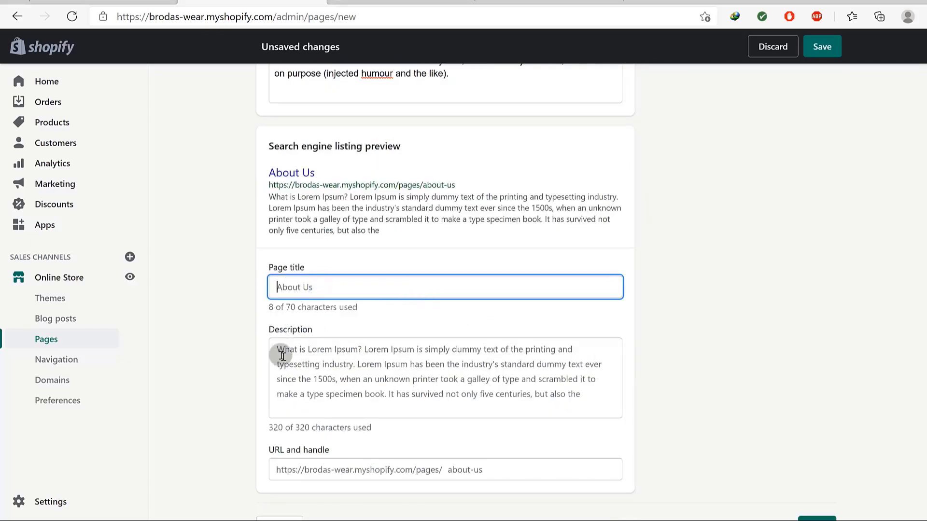
scroll(431, 381, "down", 1)
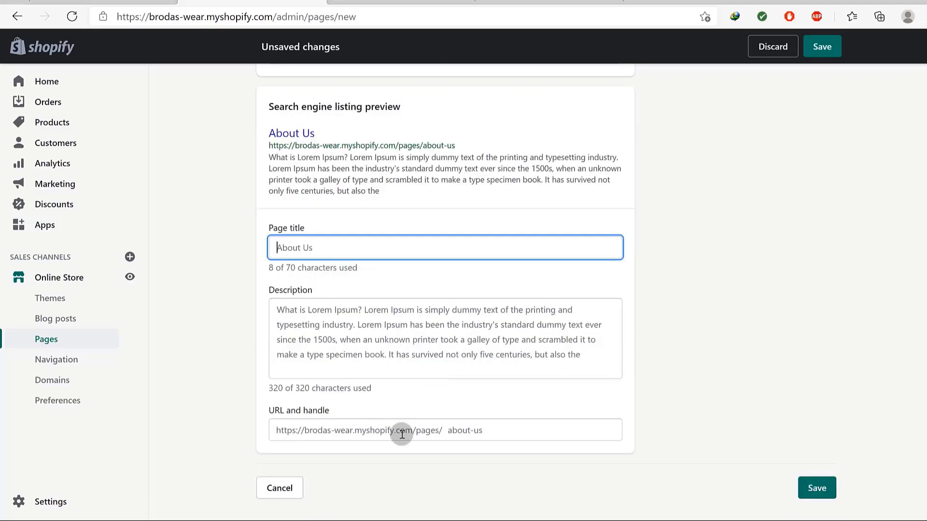
scroll(660, 366, "up", 10)
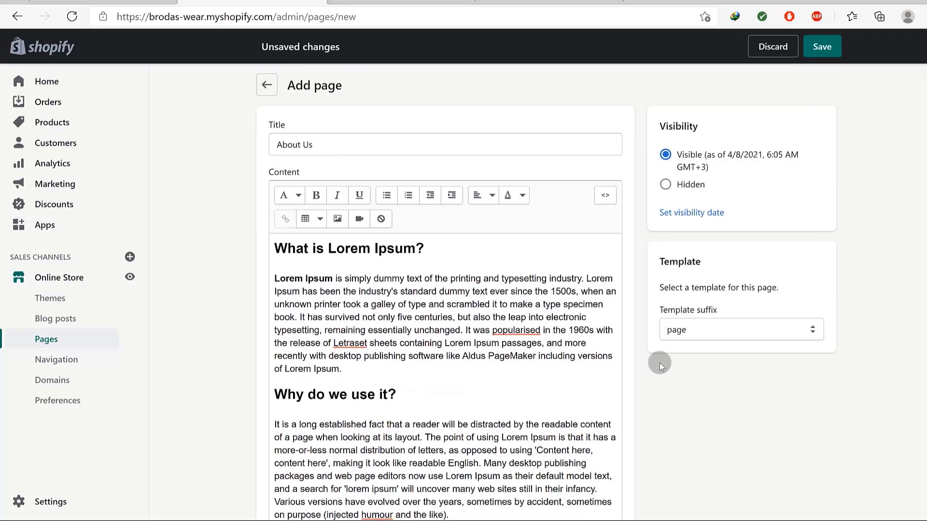
left_click(825, 56)
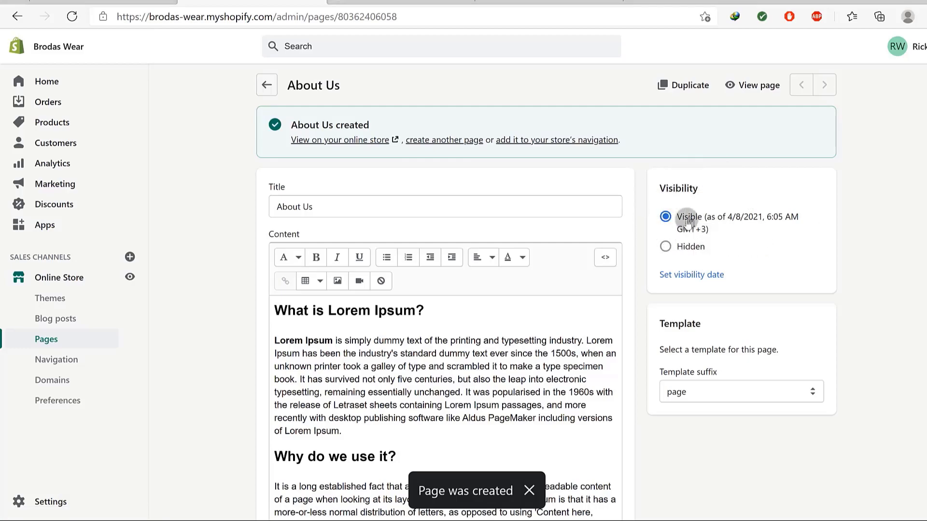
scroll(742, 340, "down", 3)
scroll(493, 187, "up", 3)
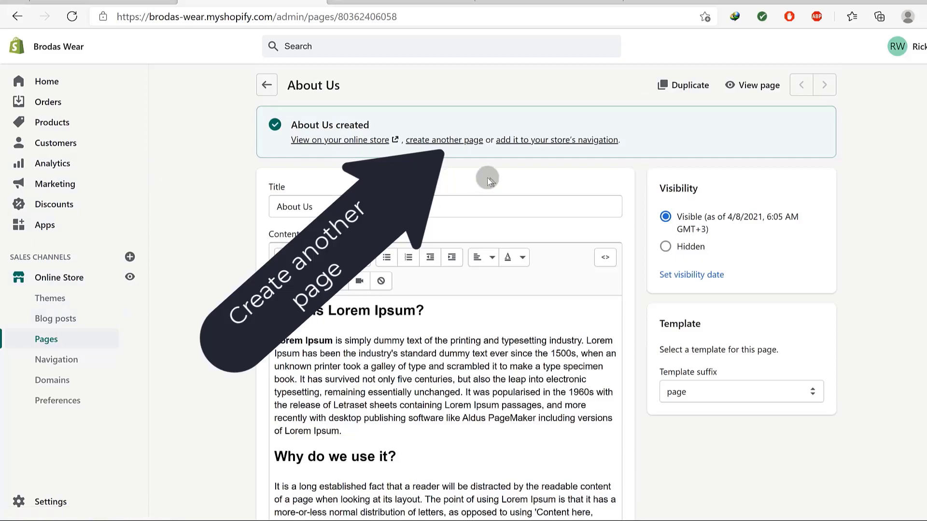
Start another page titled 'Contact us' using the page.contact template.
left_click(435, 139)
type("Con")
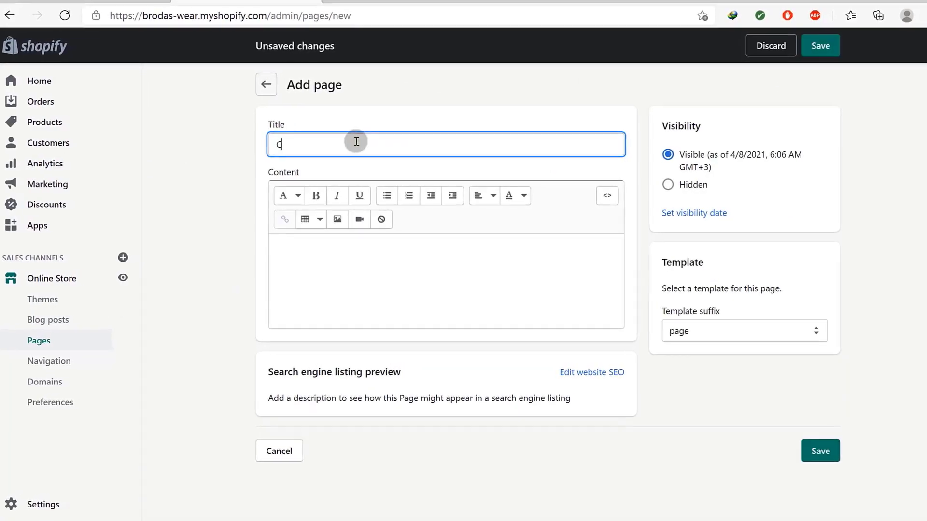
type("tact us")
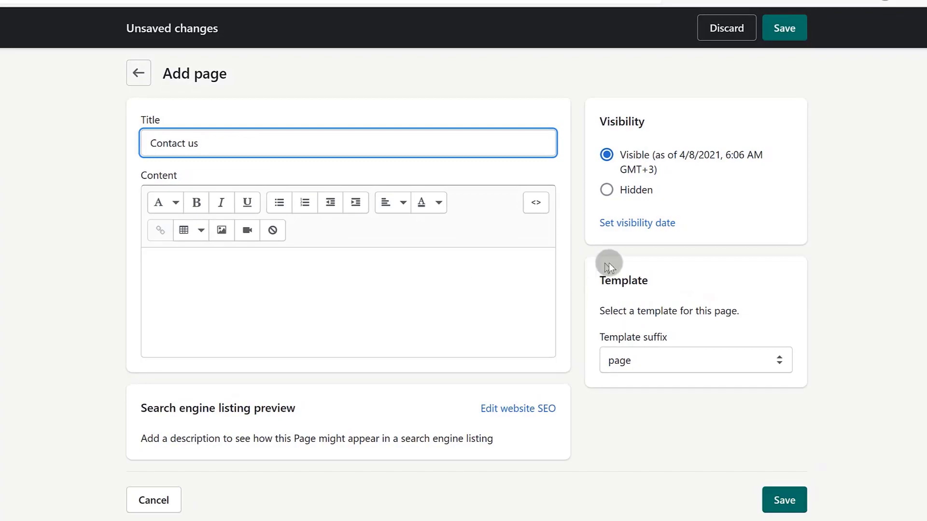
left_click(648, 362)
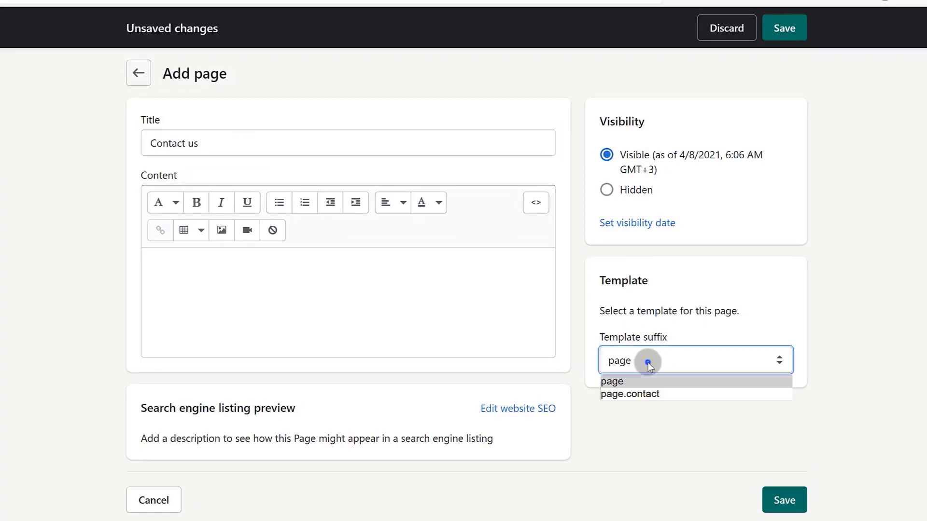
left_click(630, 394)
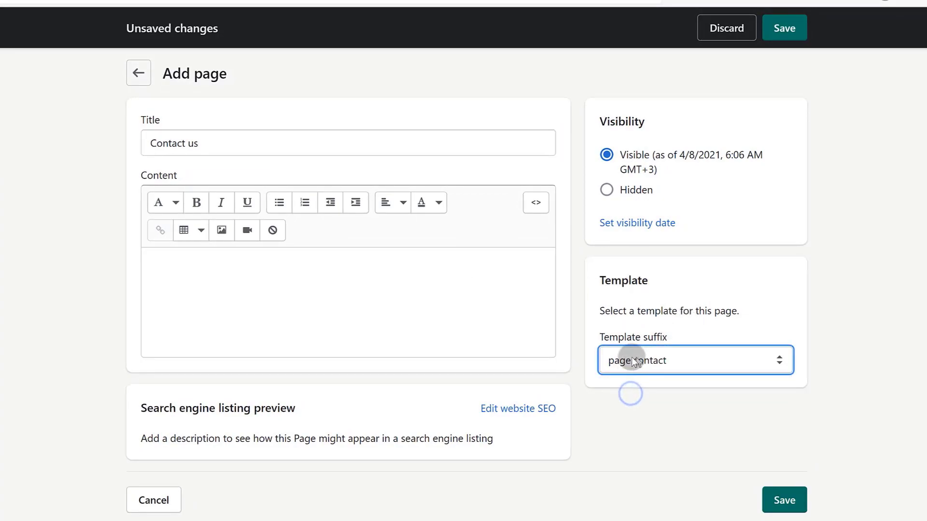
Check the search engine listing fields and save the Contact us page.
left_click(183, 284)
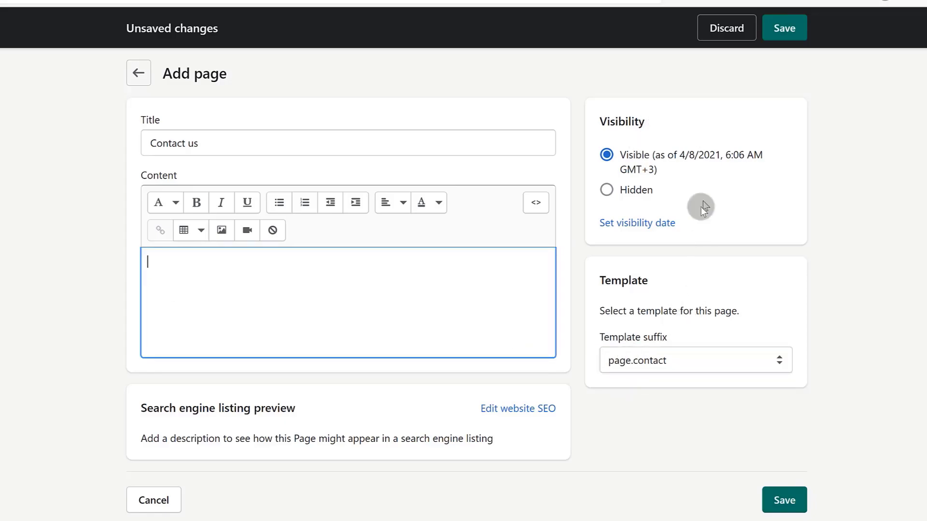
left_click(522, 418)
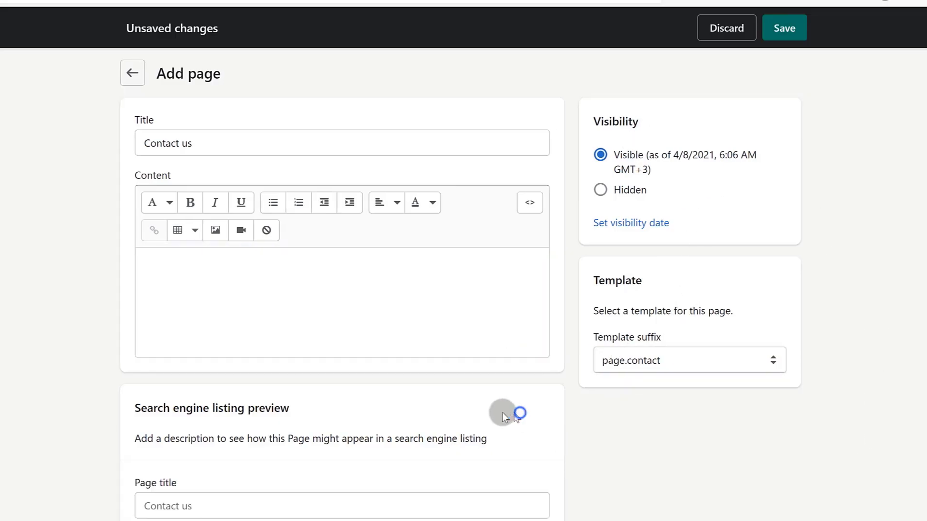
scroll(384, 452, "down", 3)
left_click(201, 441)
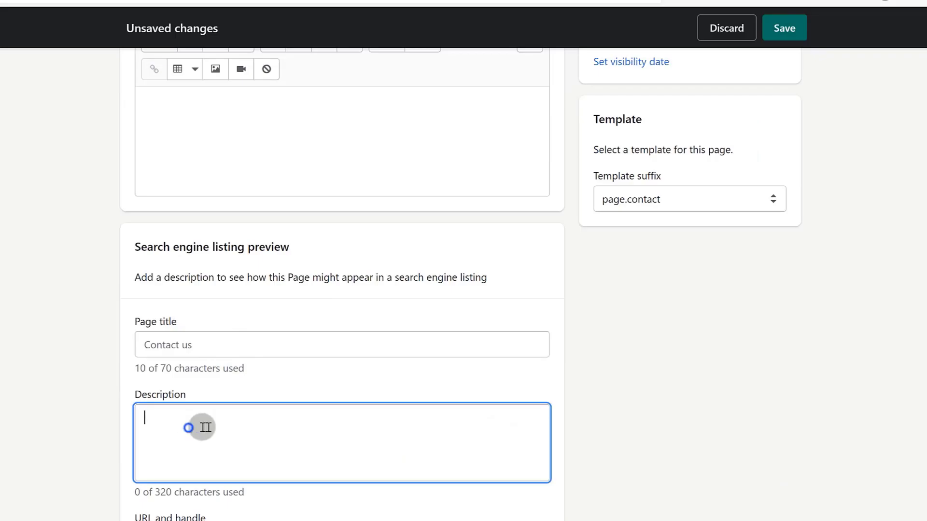
scroll(188, 427, "down", 1)
scroll(485, 384, "up", 4)
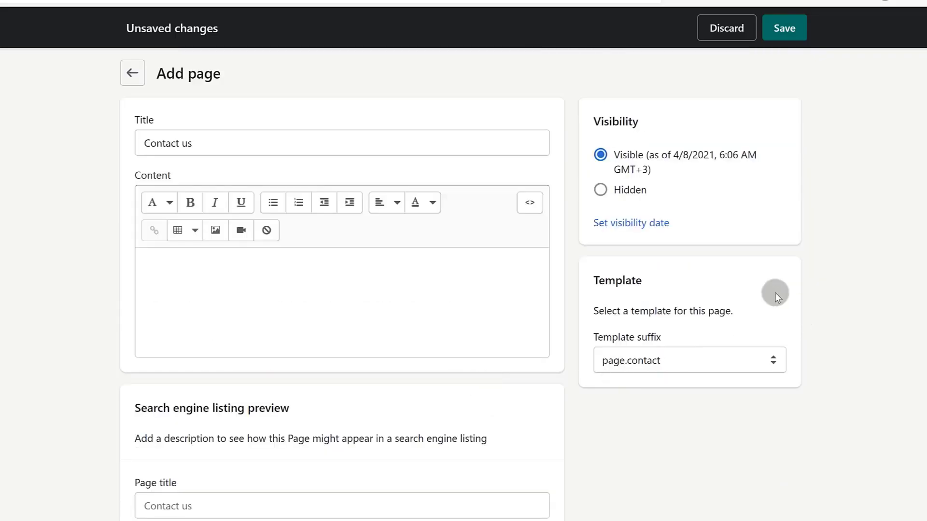
left_click(778, 29)
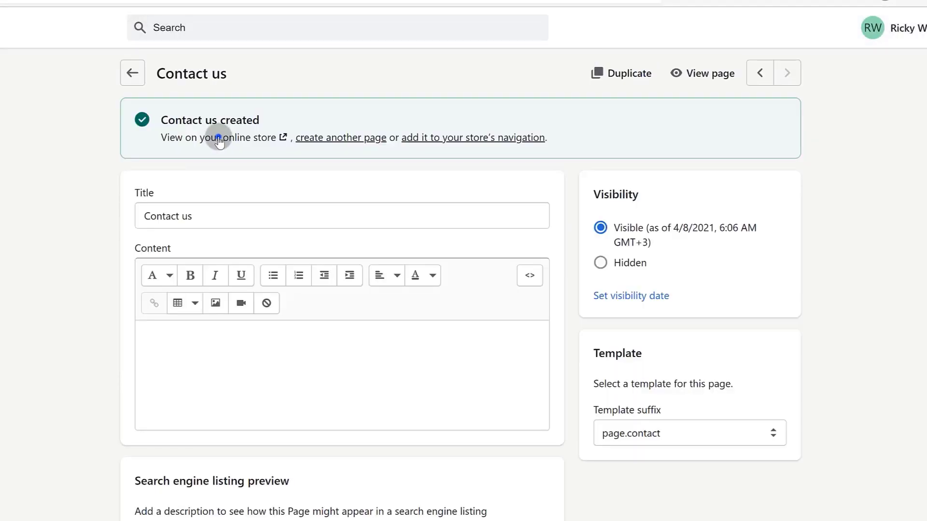
Preview the Contact us page on the storefront, then return to its editor.
left_click(219, 139)
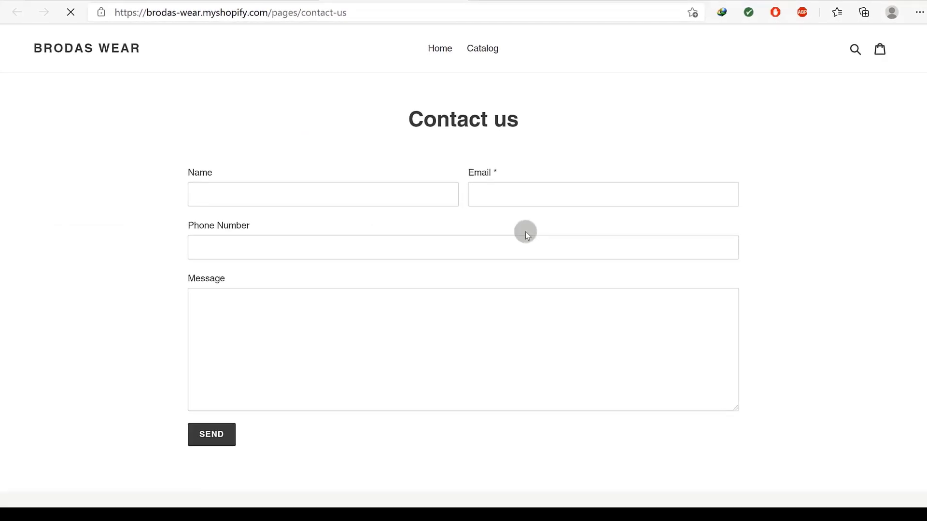
scroll(457, 334, "down", 5)
scroll(476, 246, "up", 5)
left_click(346, 194)
left_click(226, 1)
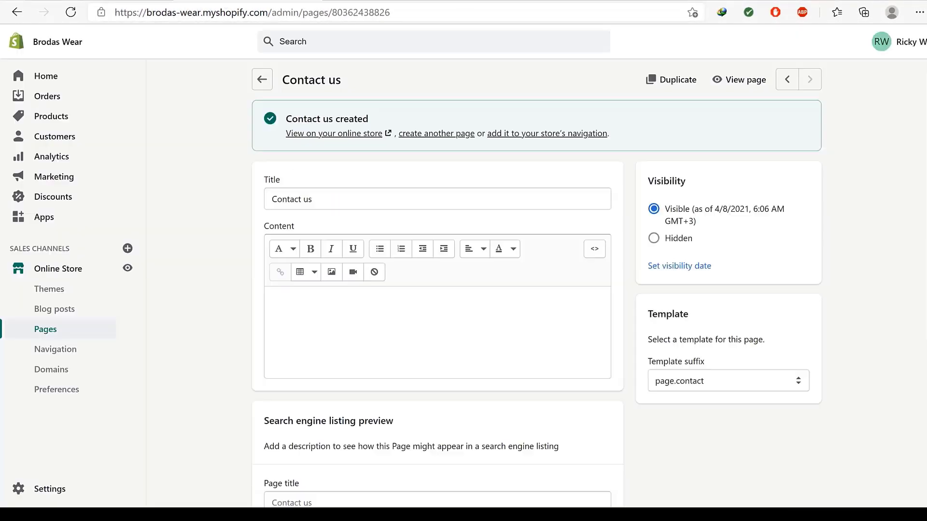
Type 'Do You have any questions for us?' into the page content and save it.
left_click(292, 295)
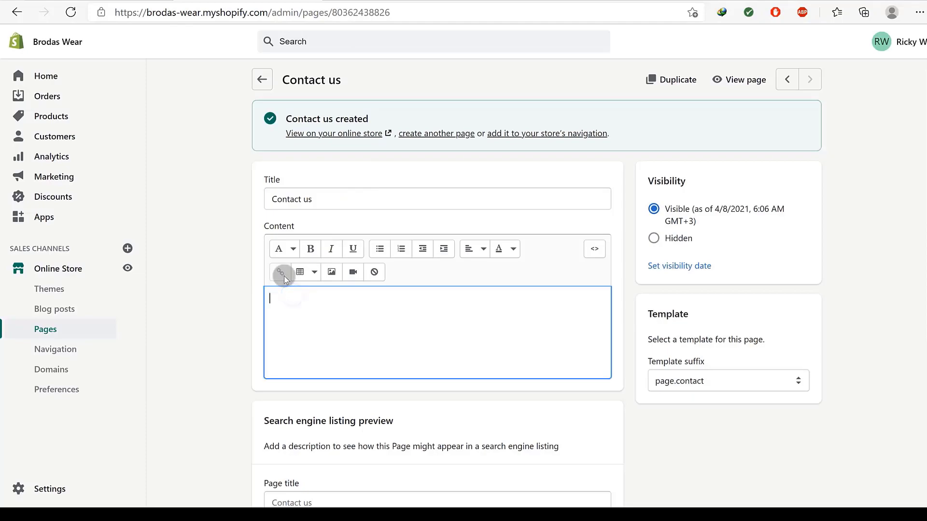
type("Do You have any q")
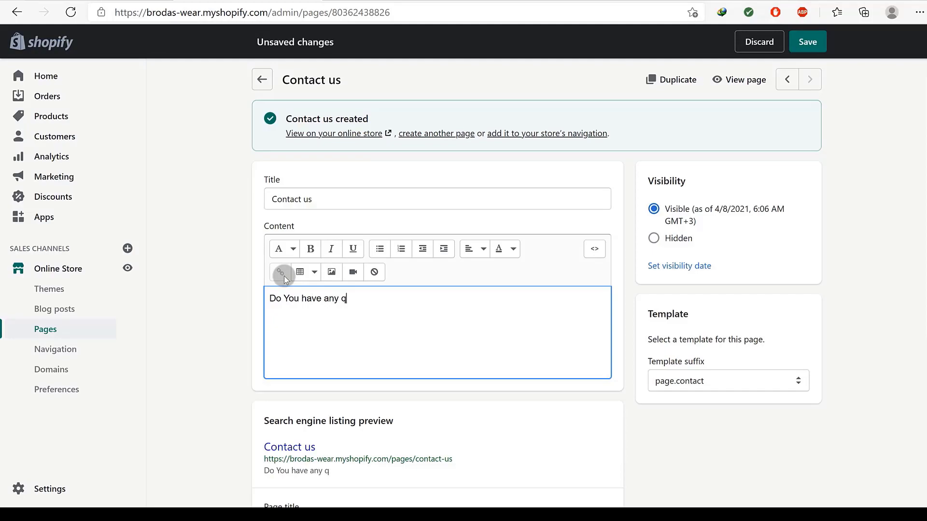
type("uestions for us?")
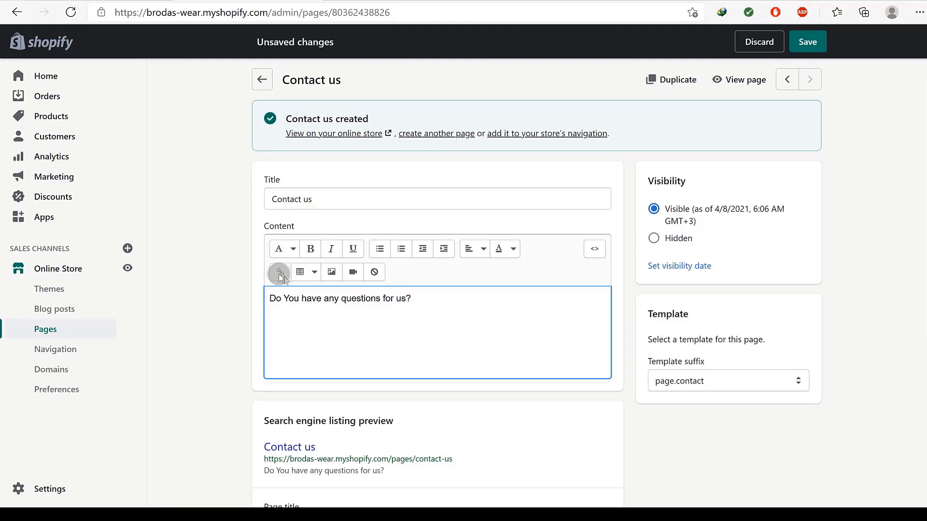
left_click(804, 42)
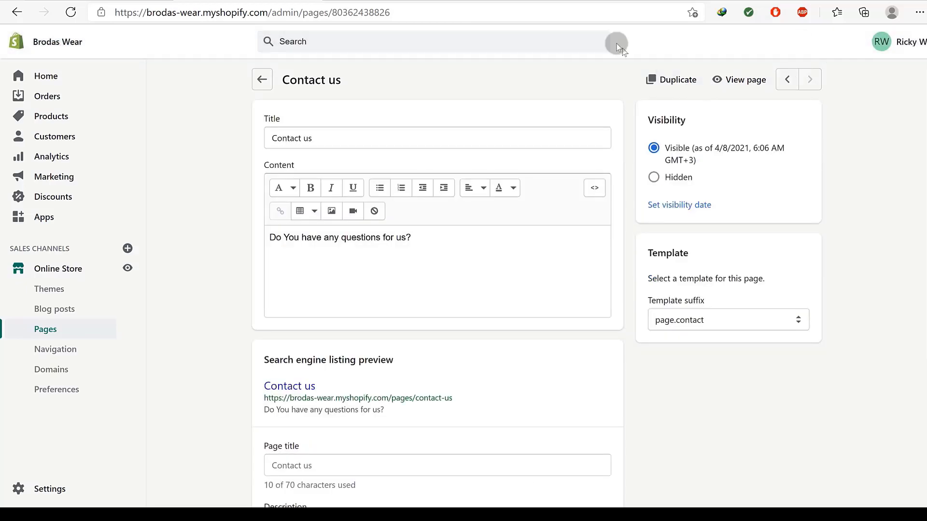
left_click_drag(414, 235, 269, 233)
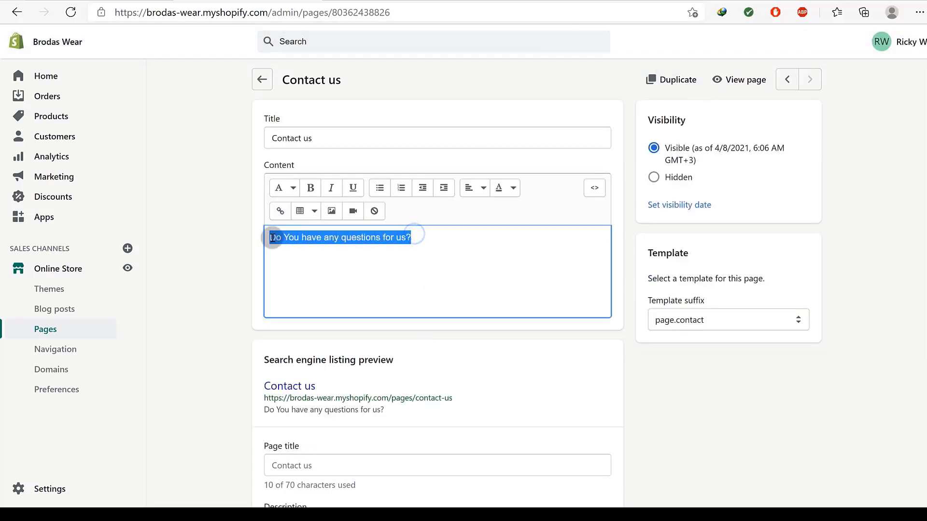
left_click(423, 237)
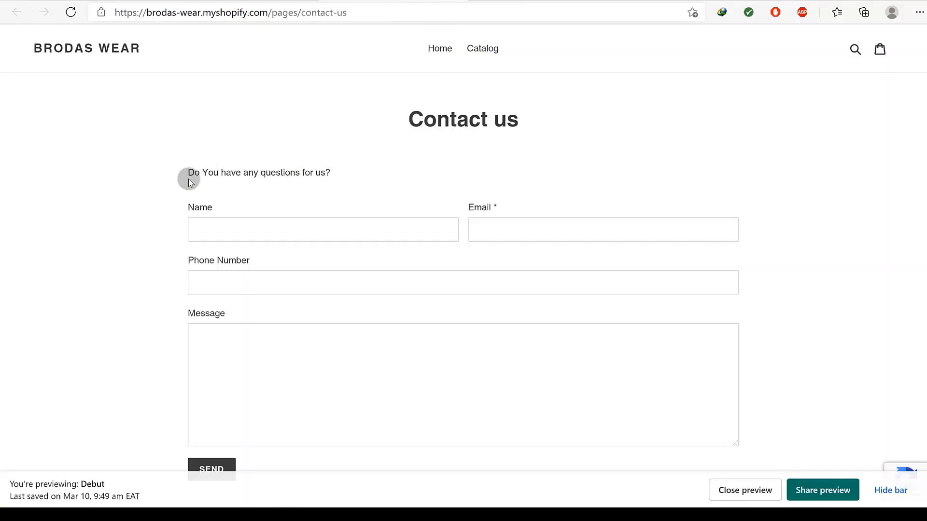
left_click_drag(184, 172, 349, 176)
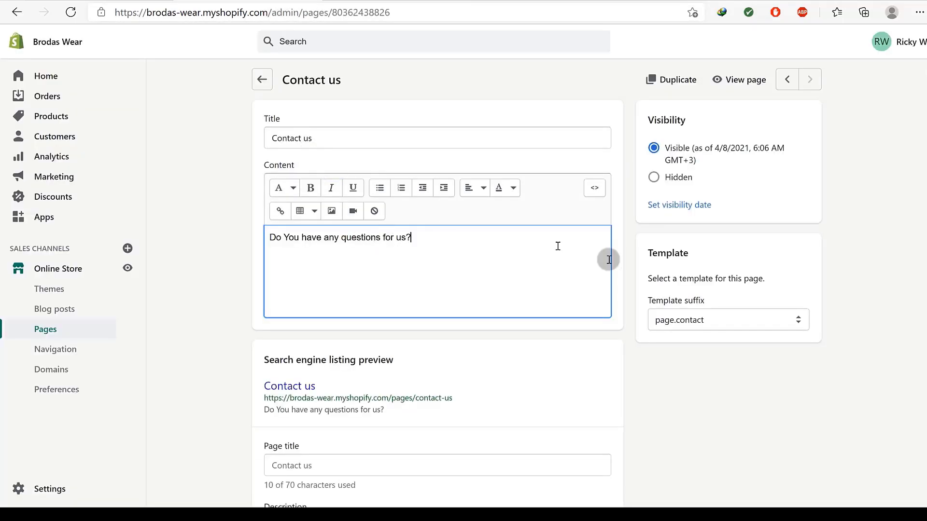
scroll(456, 330, "down", 5)
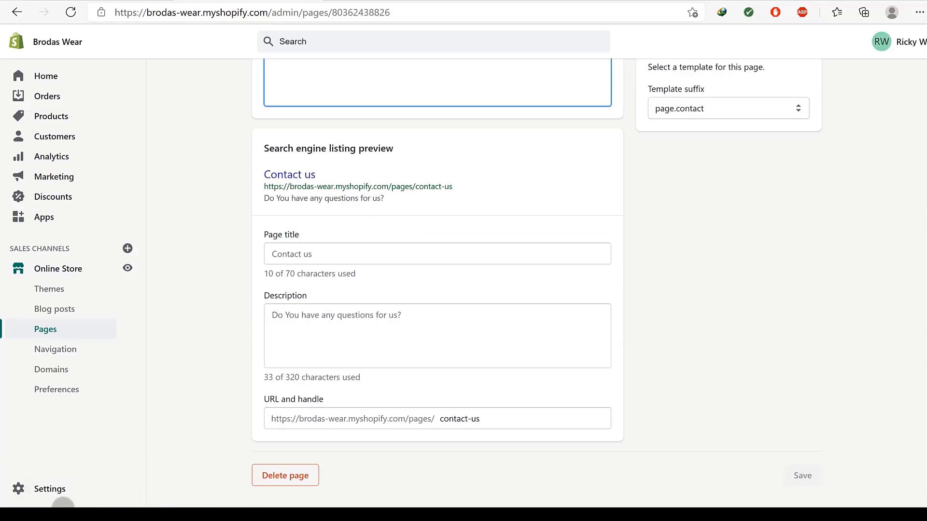
right_click(56, 488)
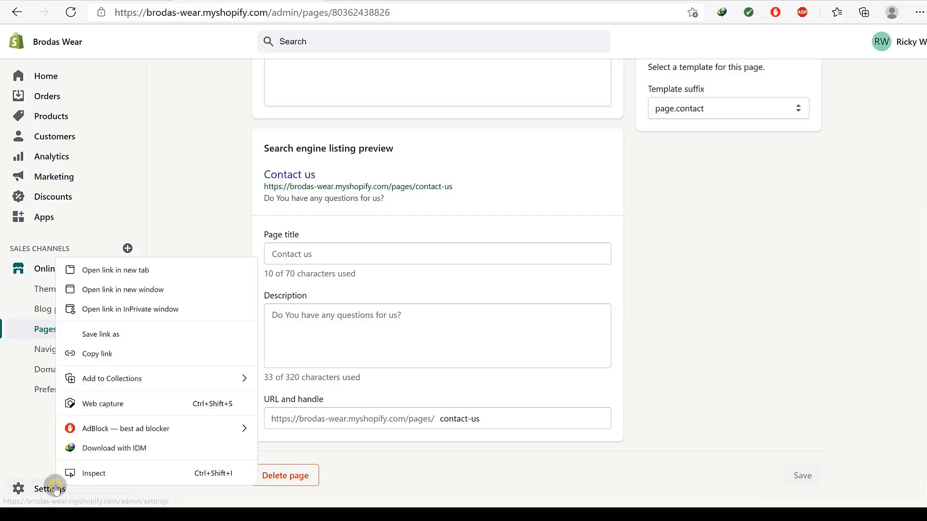
Open the store settings in a new tab and go to the Legal settings.
left_click(111, 268)
key("ctrl+Tab")
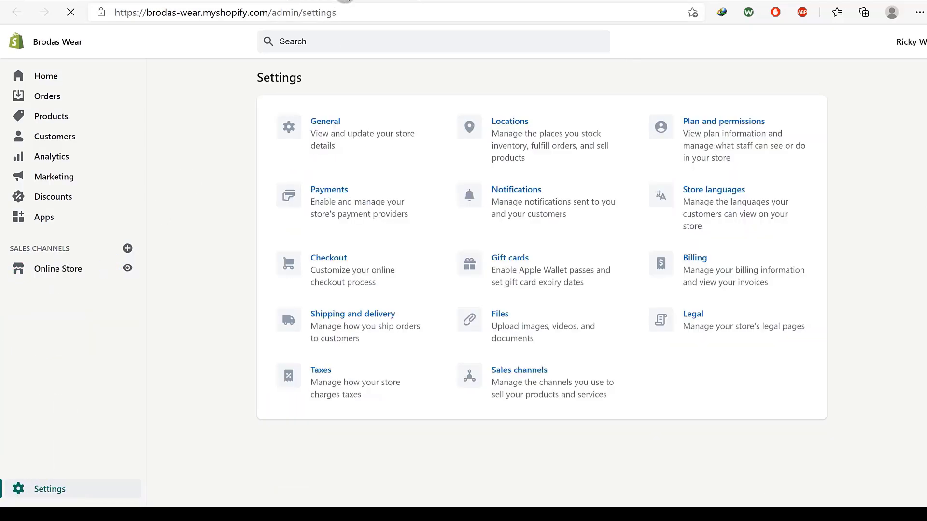
left_click(694, 314)
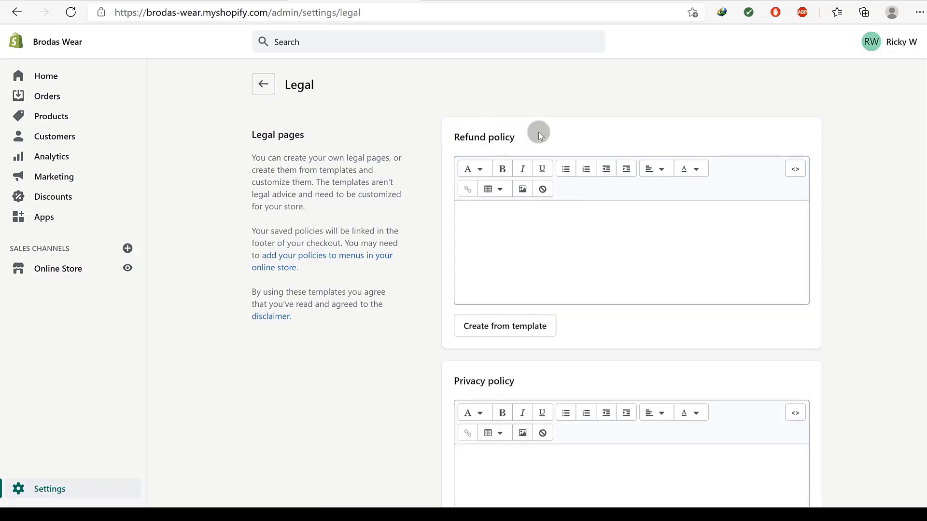
scroll(542, 259, "down", 12)
scroll(571, 374, "up", 6)
scroll(563, 343, "up", 6)
Generate the Refund policy from its template and copy the 'Refund policy' heading.
left_click(496, 326)
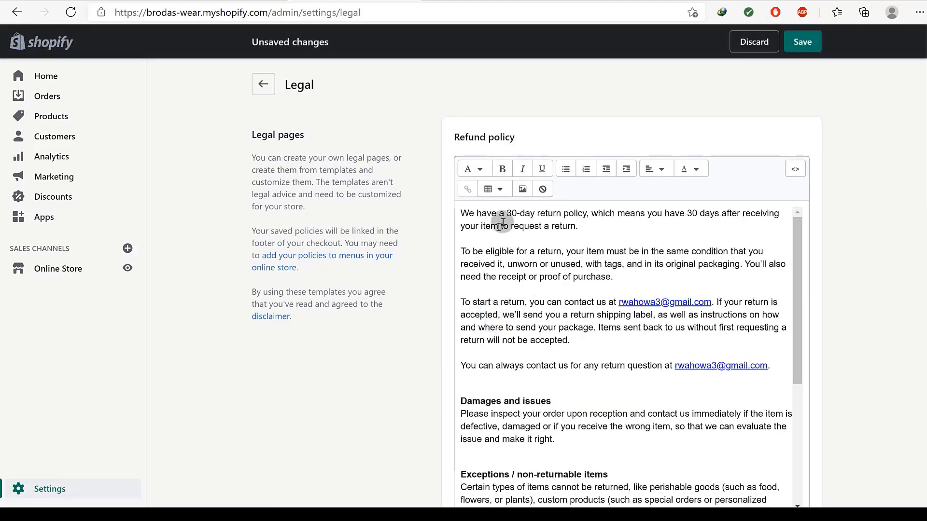
left_click_drag(455, 135, 515, 139)
right_click(514, 138)
left_click(540, 153)
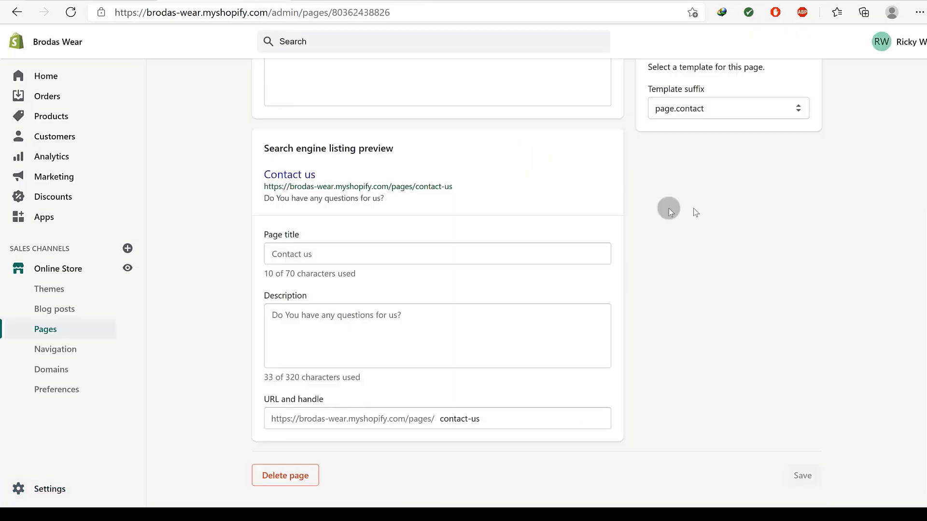
scroll(722, 199, "up", 4)
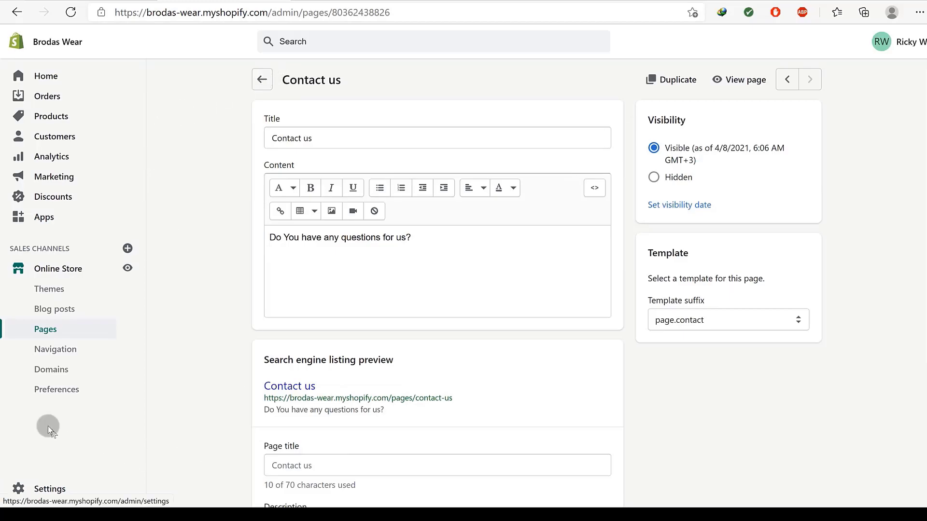
Start a new page titled 'Refund policy'.
left_click(50, 331)
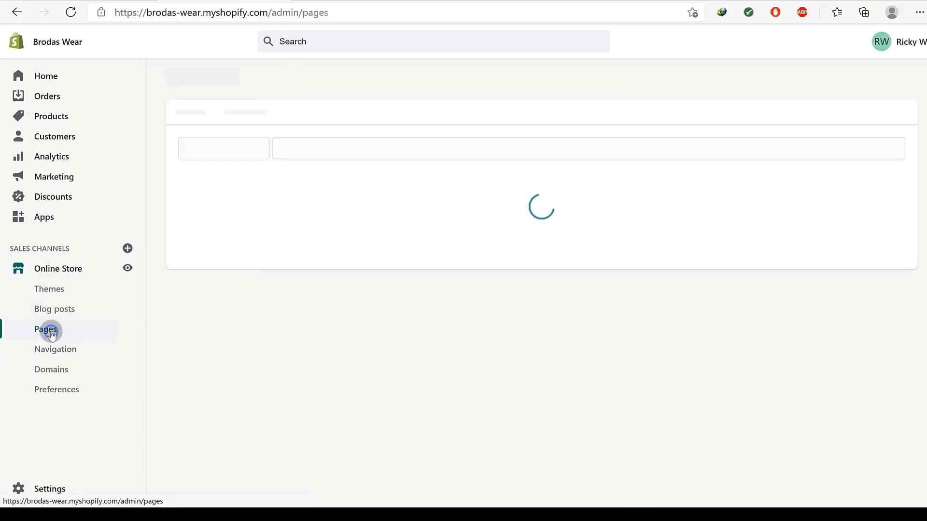
left_click(880, 83)
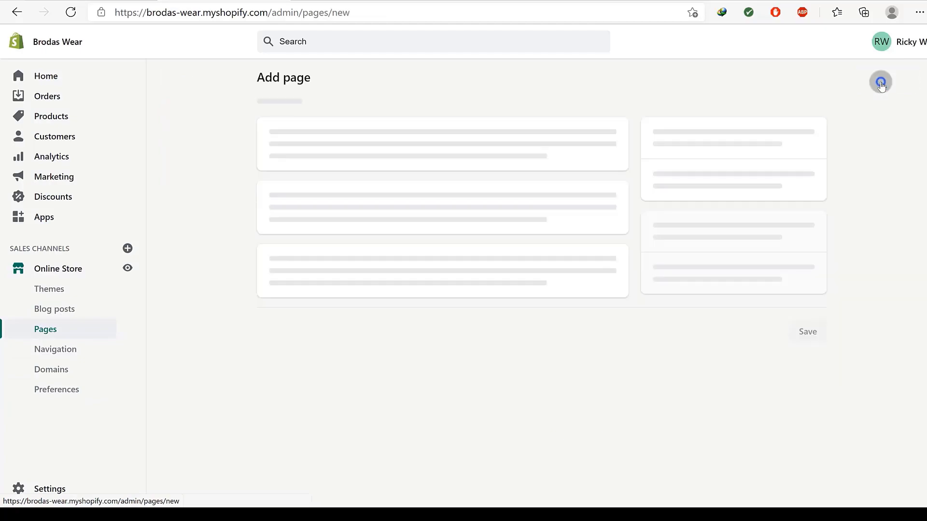
left_click(306, 144)
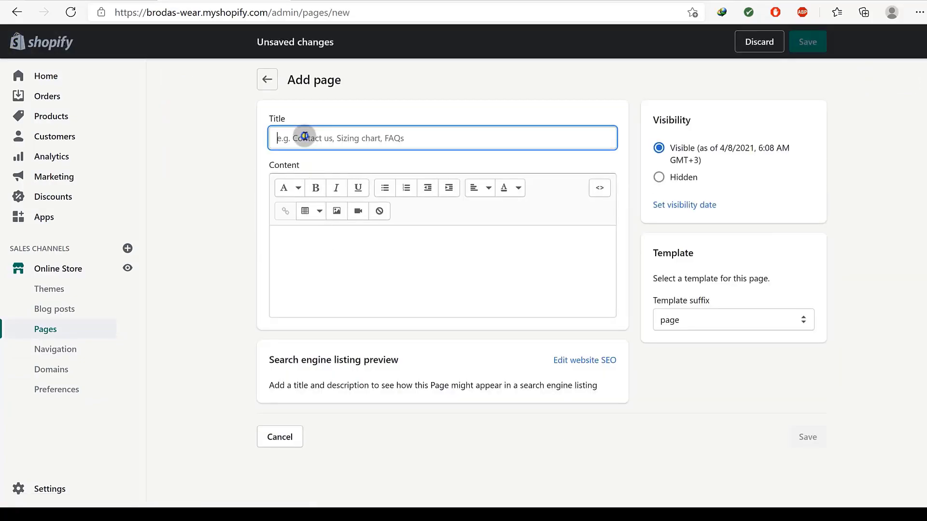
right_click(304, 137)
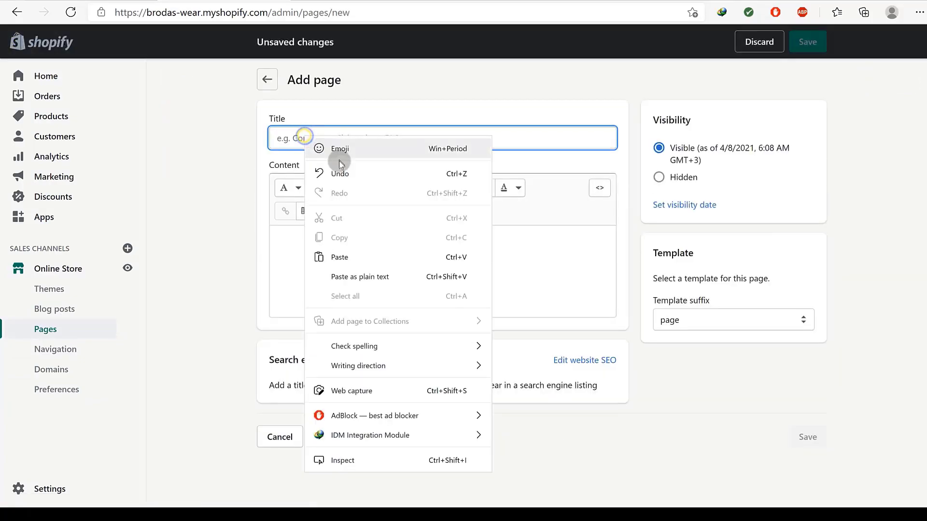
left_click(342, 257)
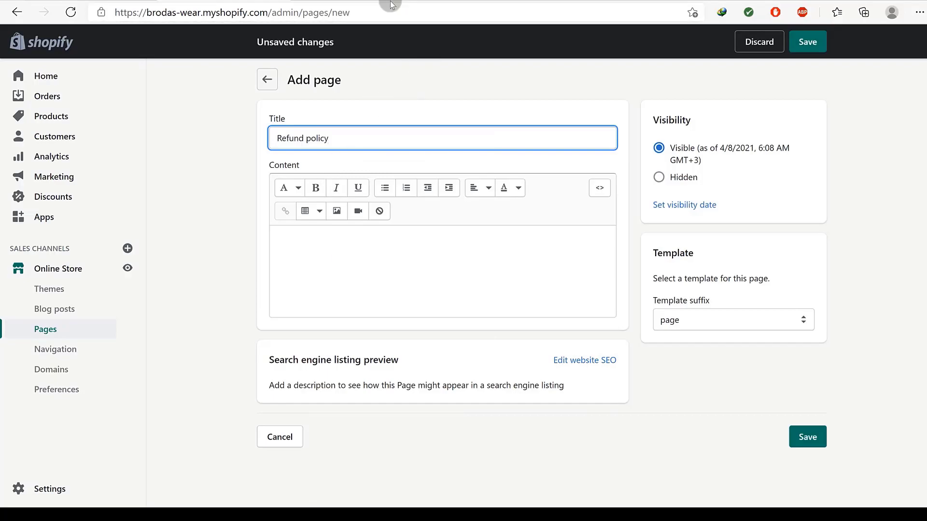
Copy the refund policy template text into the page content and save the page.
key("ctrl+Tab")
left_click(531, 277)
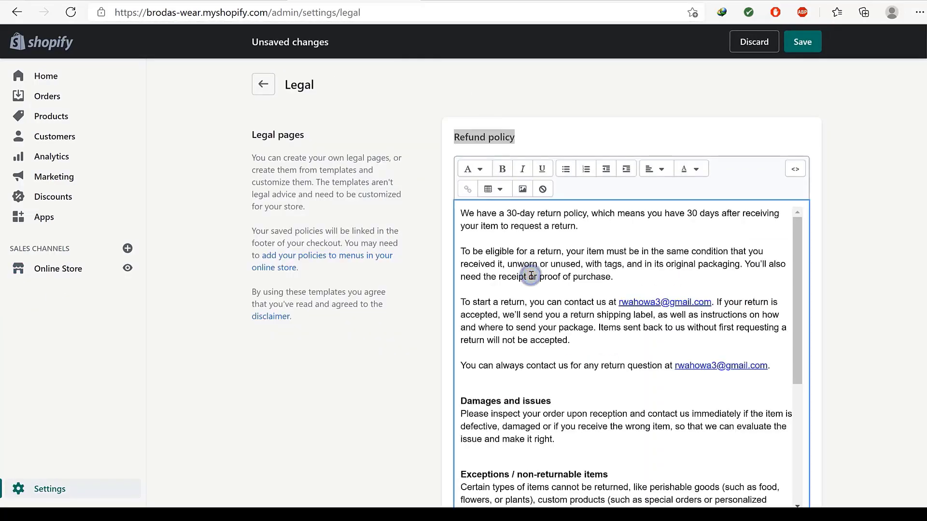
key("ctrl+a")
key("ctrl+shift+Tab")
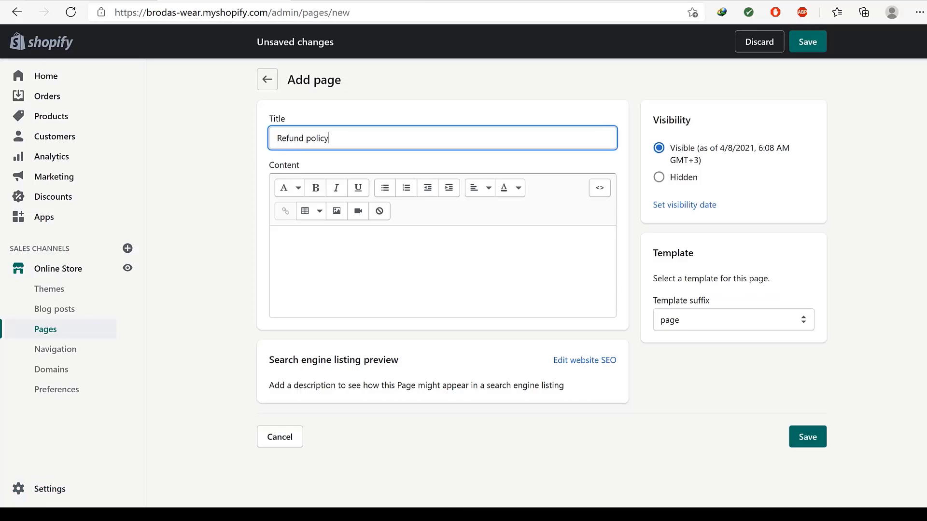
left_click(296, 240)
right_click(297, 239)
left_click(334, 296)
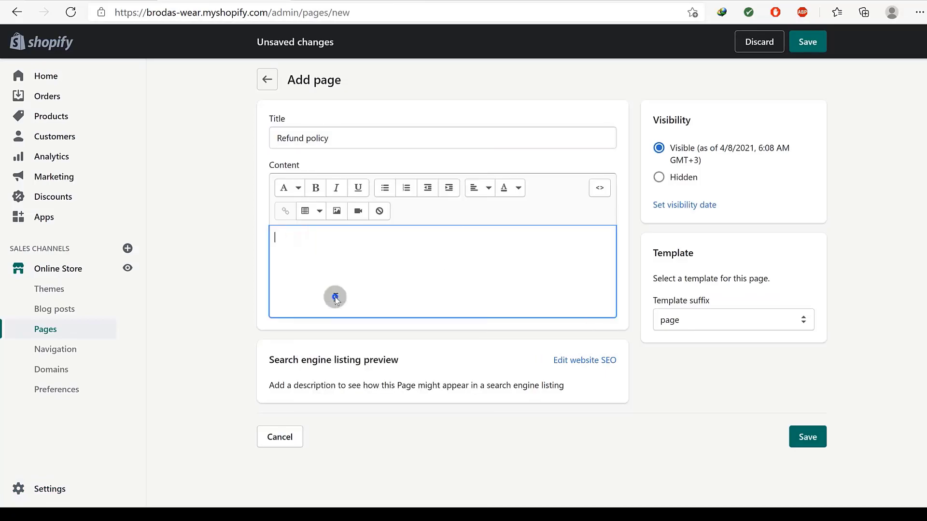
scroll(676, 391, "down", 5)
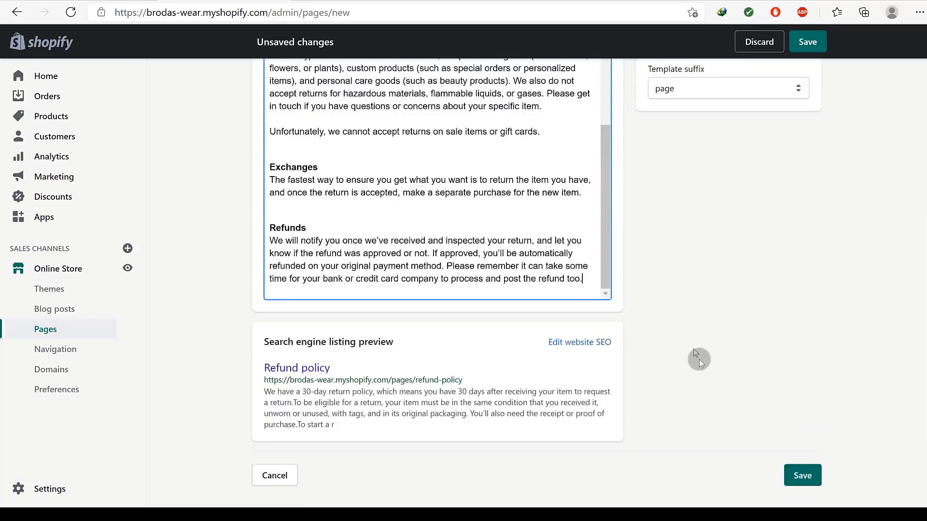
left_click(795, 477)
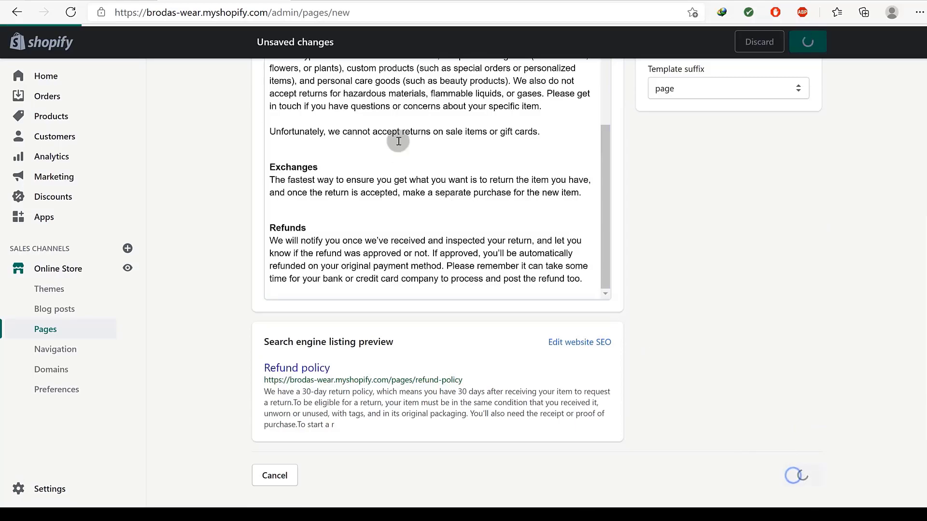
Copy the 'Privacy policy' heading and generate the Privacy policy from its legal template.
key("ctrl+Tab")
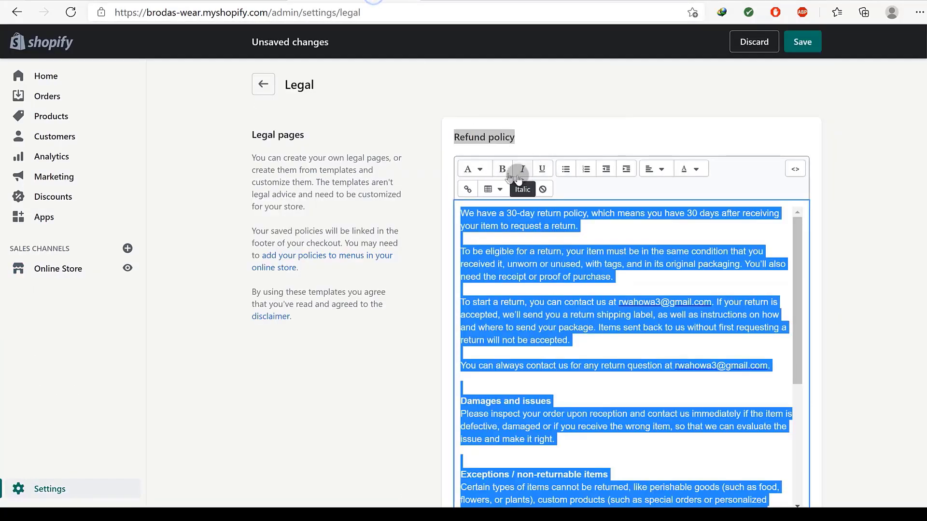
scroll(550, 305, "down", 5)
scroll(376, 338, "down", 8)
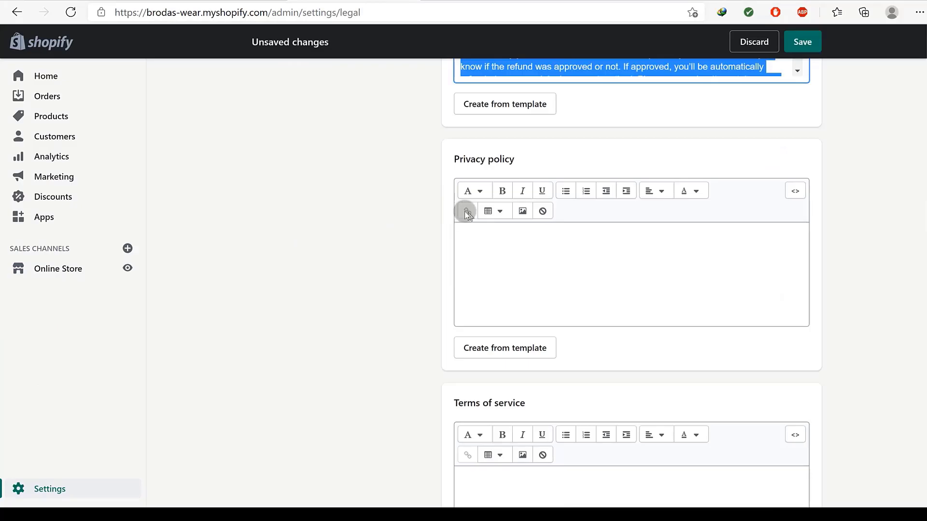
left_click_drag(512, 161, 455, 159)
right_click(462, 163)
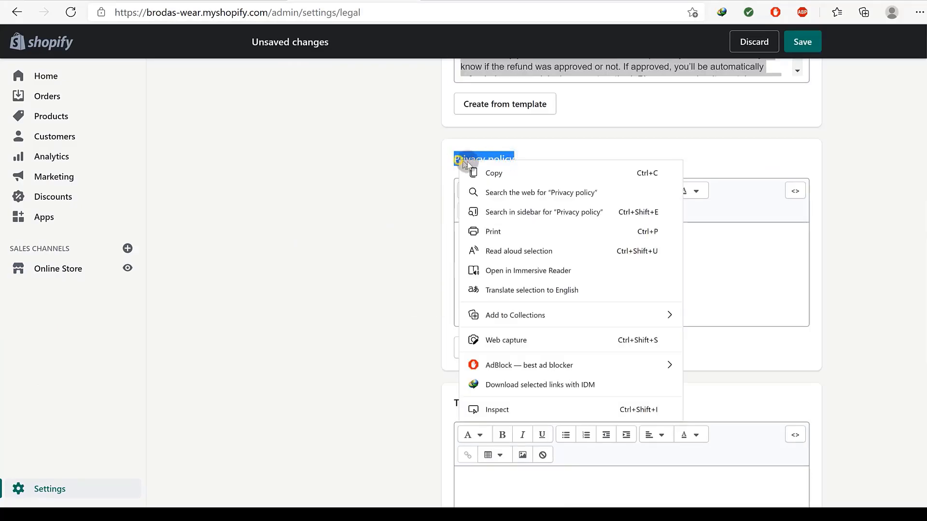
left_click(490, 173)
left_click(497, 346)
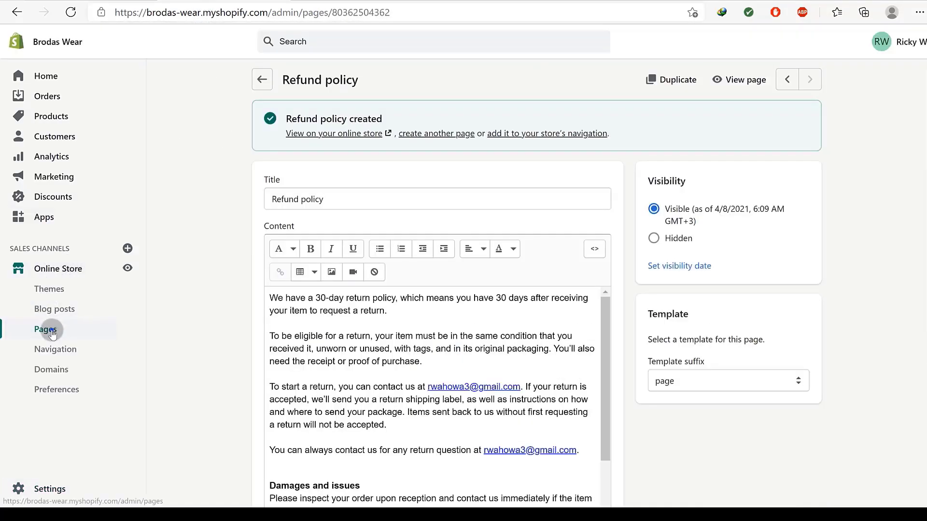
left_click(48, 330)
Add a new page titled 'Privacy policy'.
left_click(886, 80)
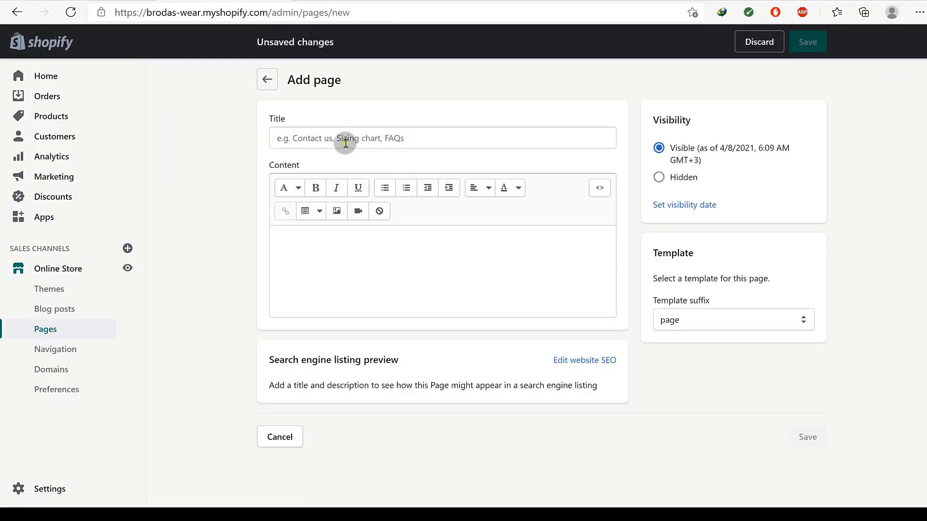
right_click(345, 143)
left_click(385, 264)
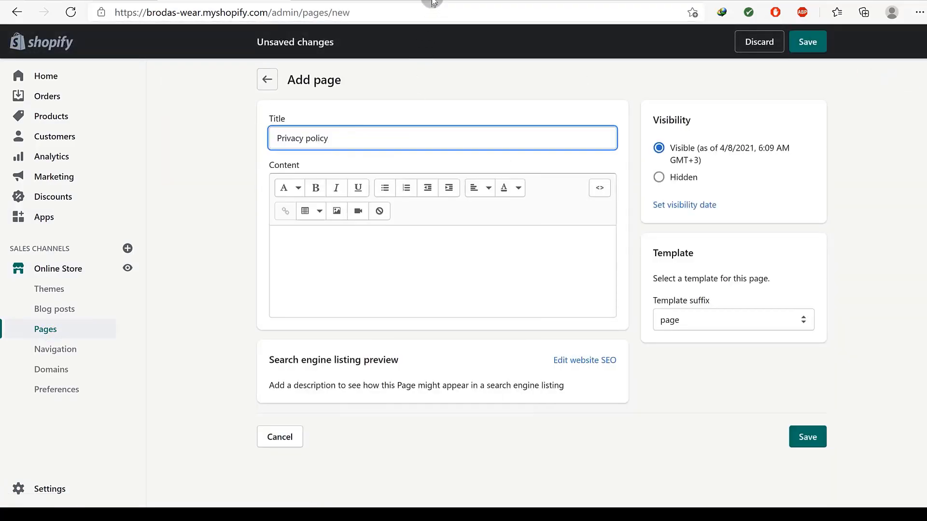
Copy the privacy policy template text into the page content and save it.
left_click(359, 4)
left_click(528, 295)
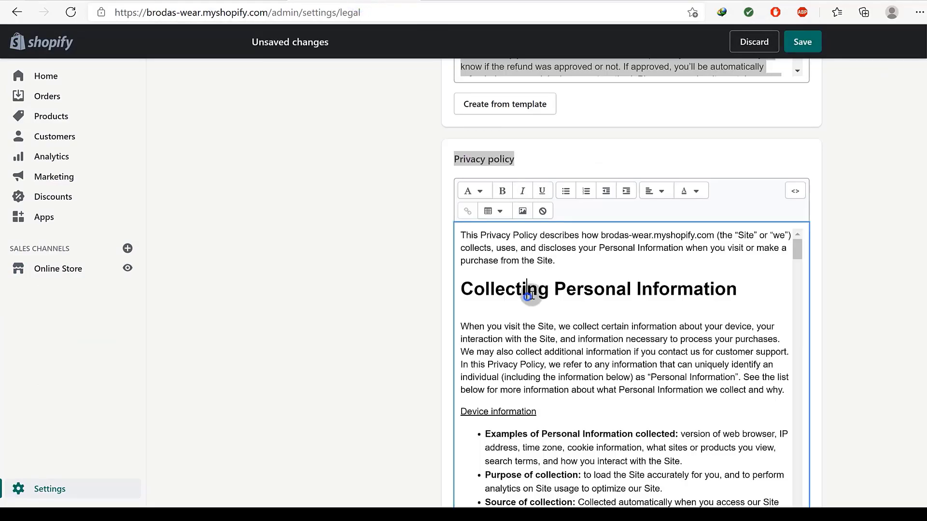
key("ctrl+a")
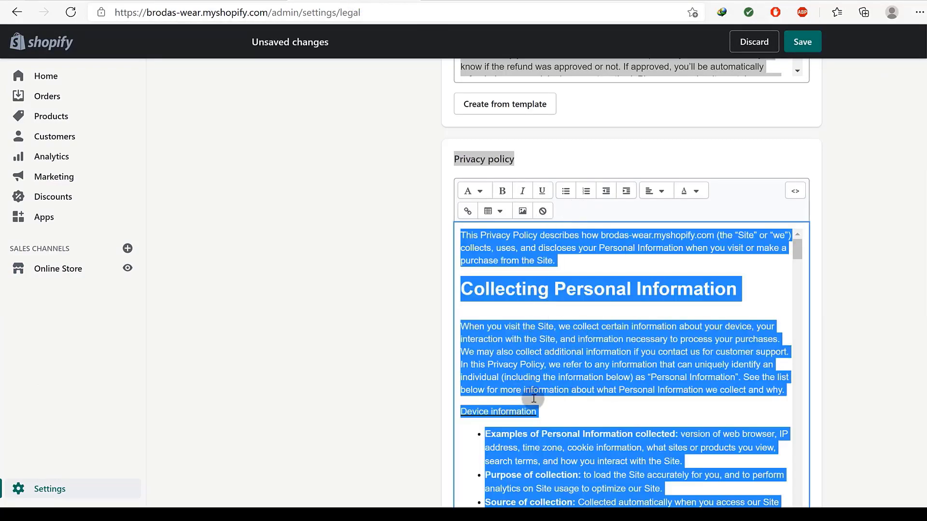
scroll(532, 397, "down", 2)
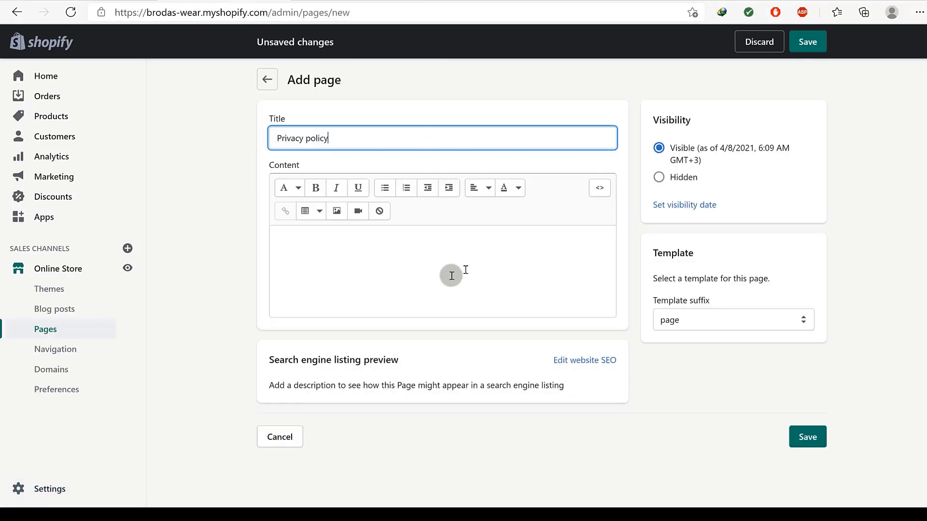
left_click(320, 245)
right_click(320, 247)
left_click(382, 293)
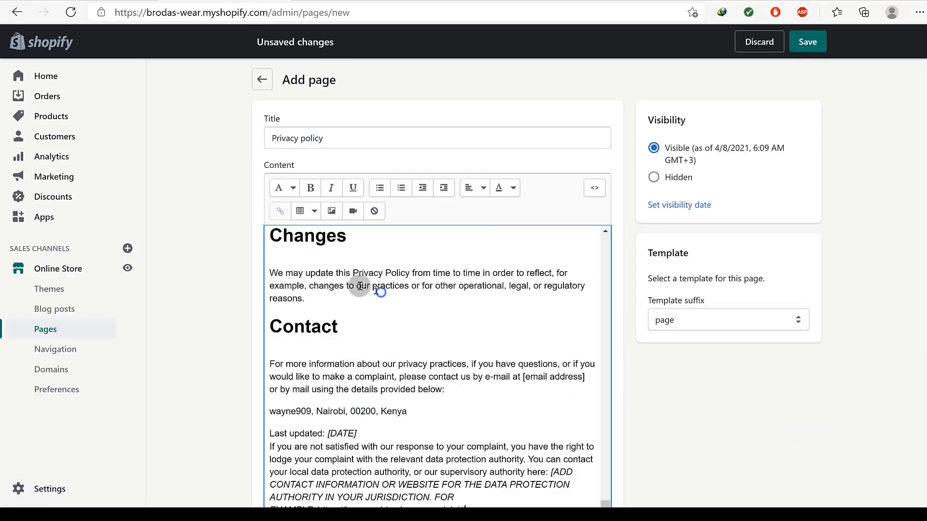
scroll(217, 317, "down", 5)
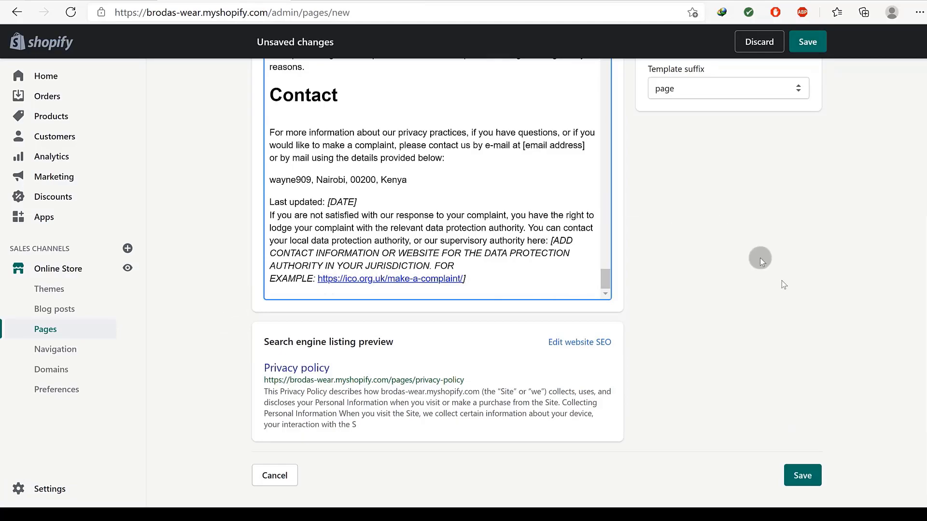
scroll(772, 270, "up", 5)
scroll(811, 280, "down", 5)
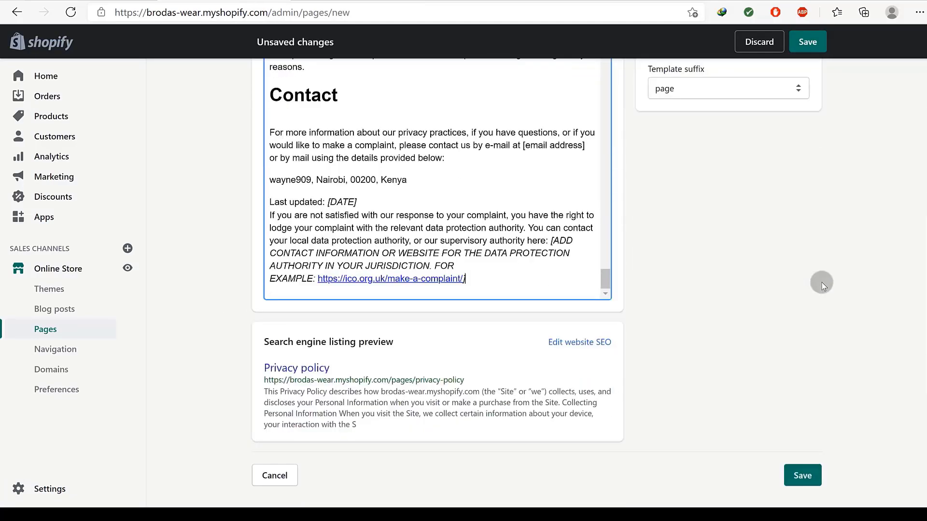
left_click(807, 468)
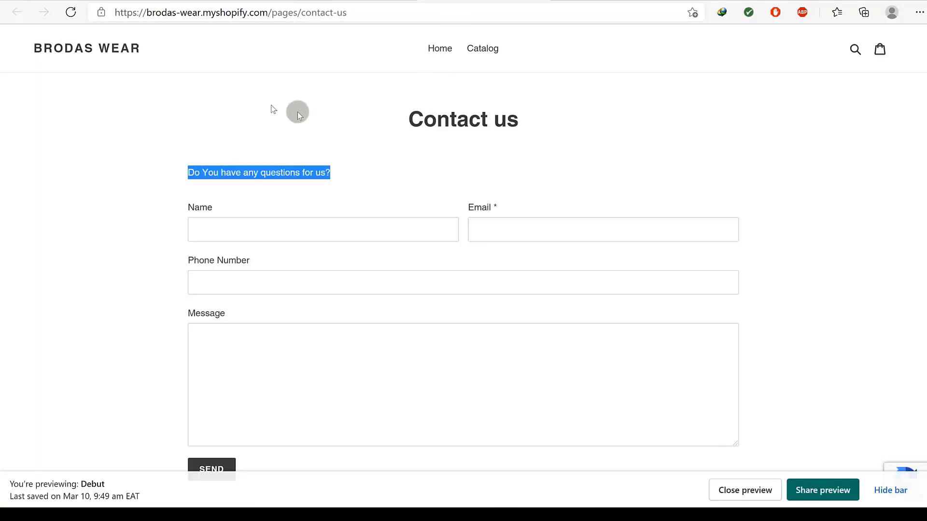
Reload and scroll the Contact us storefront page, then open the Debut home page preview.
left_click(71, 12)
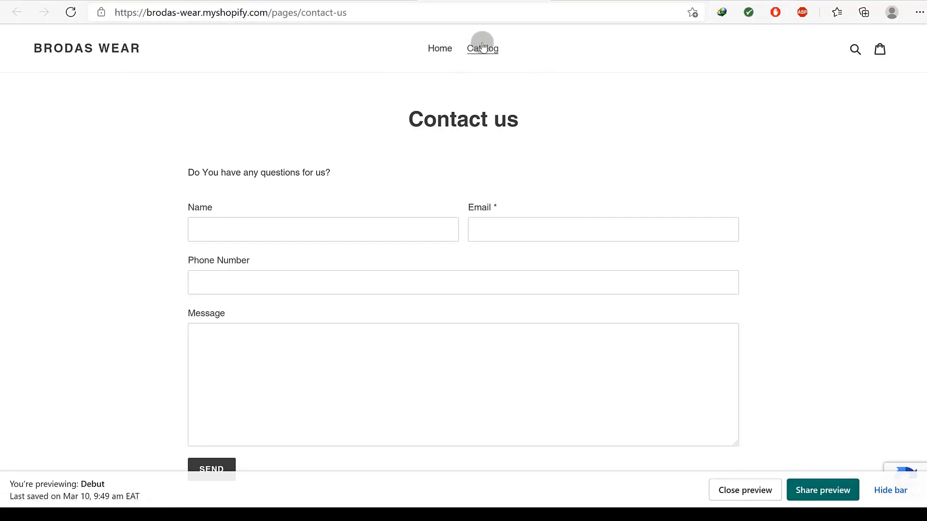
scroll(492, 124, "down", 6)
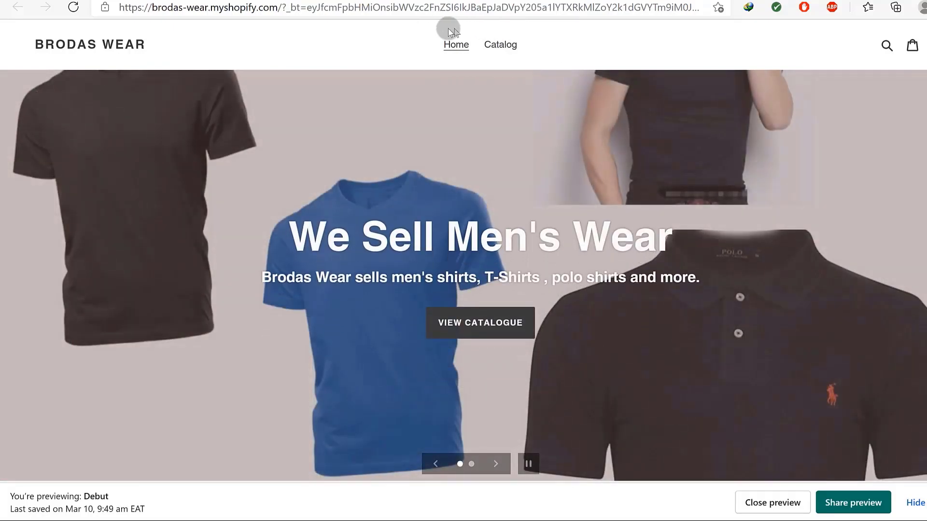
scroll(639, 163, "down", 20)
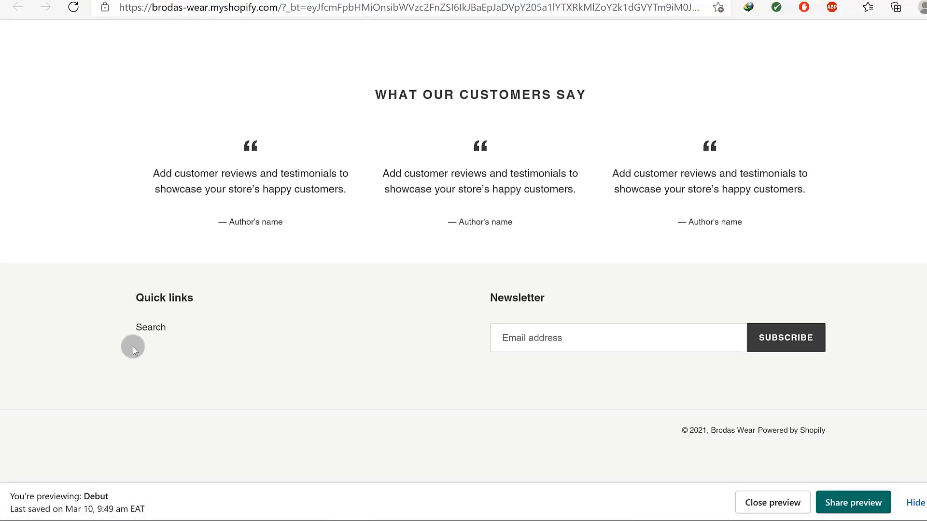
scroll(621, 261, "up", 10)
scroll(621, 262, "up", 10)
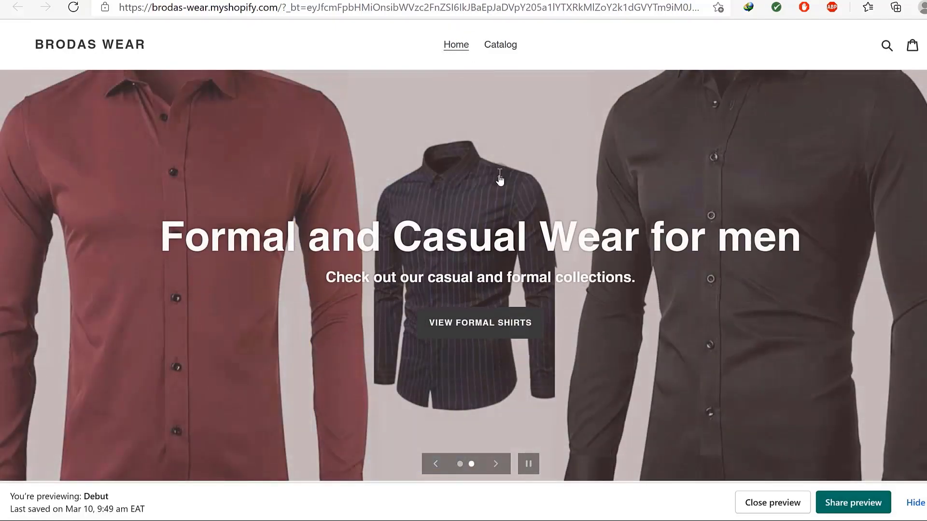
scroll(498, 178, "down", 15)
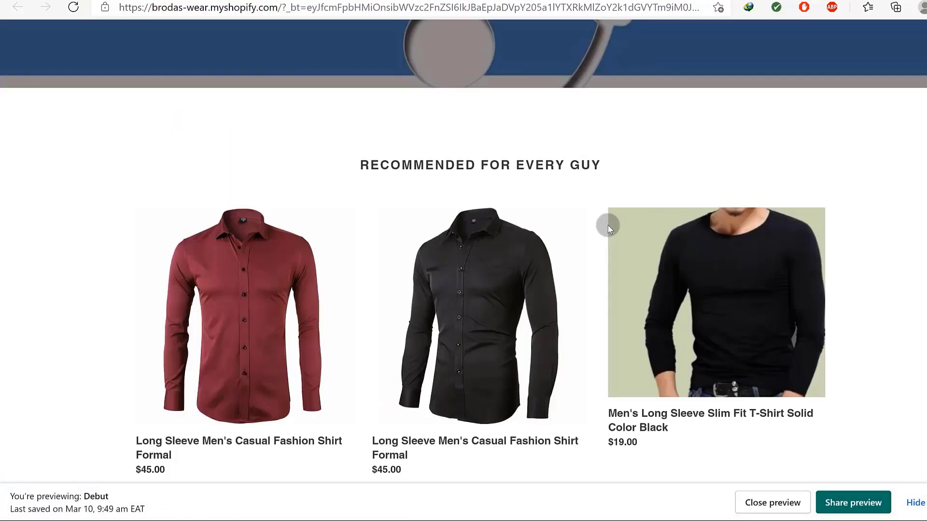
scroll(608, 227, "up", 15)
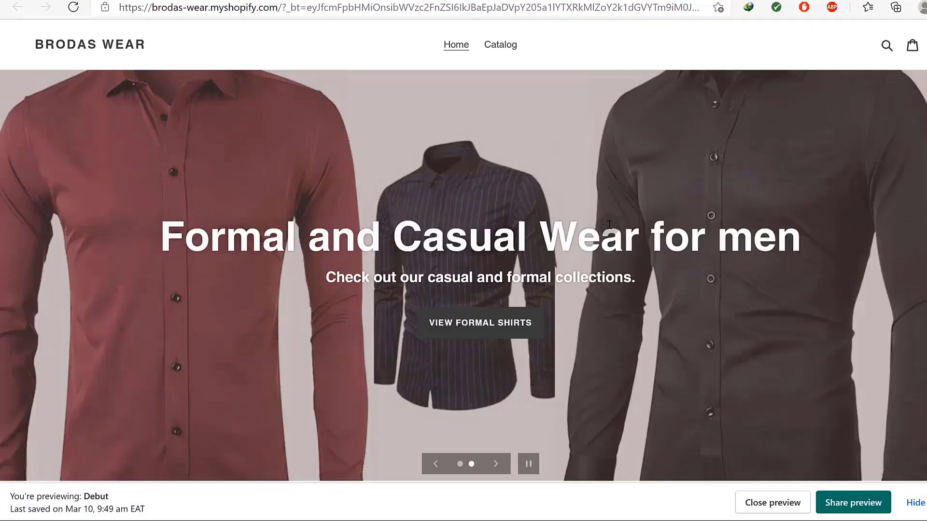
left_click(505, 129)
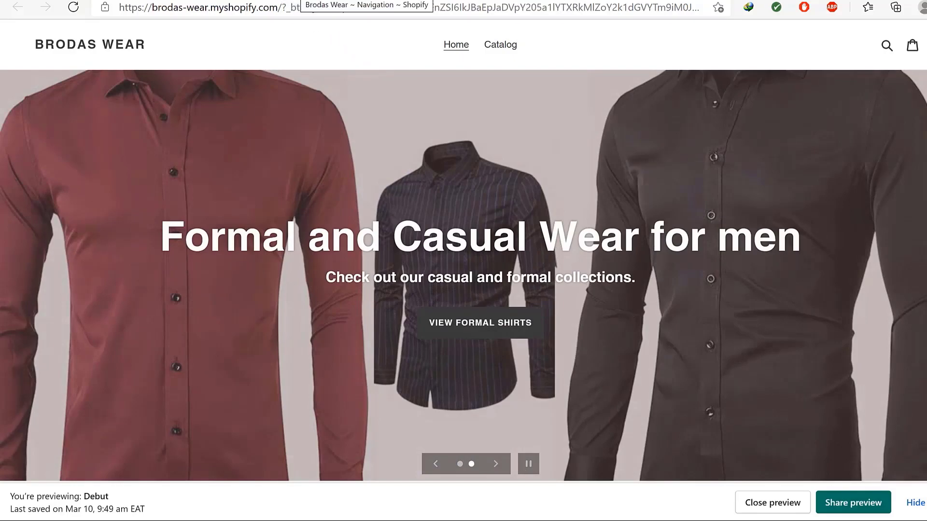
left_click(299, 1)
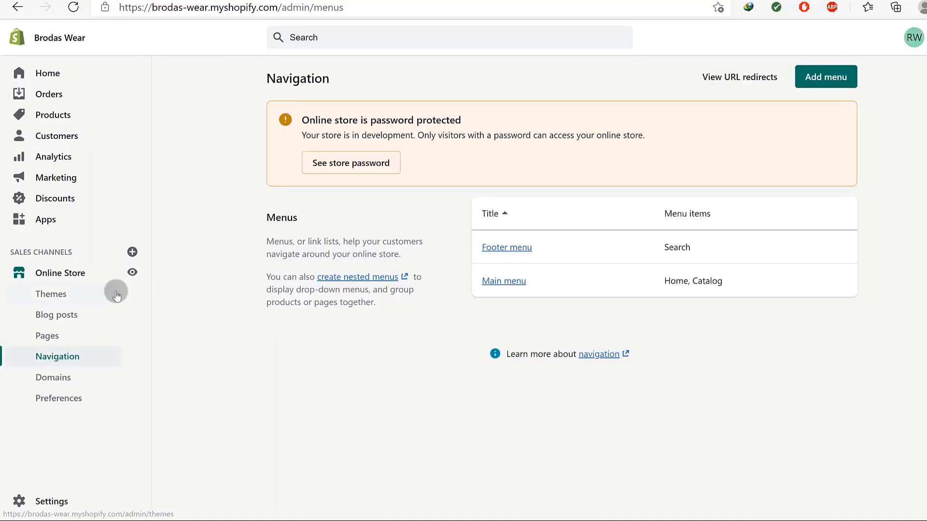
Open Online Store > Navigation to list the Footer menu and Main menu.
left_click(53, 360)
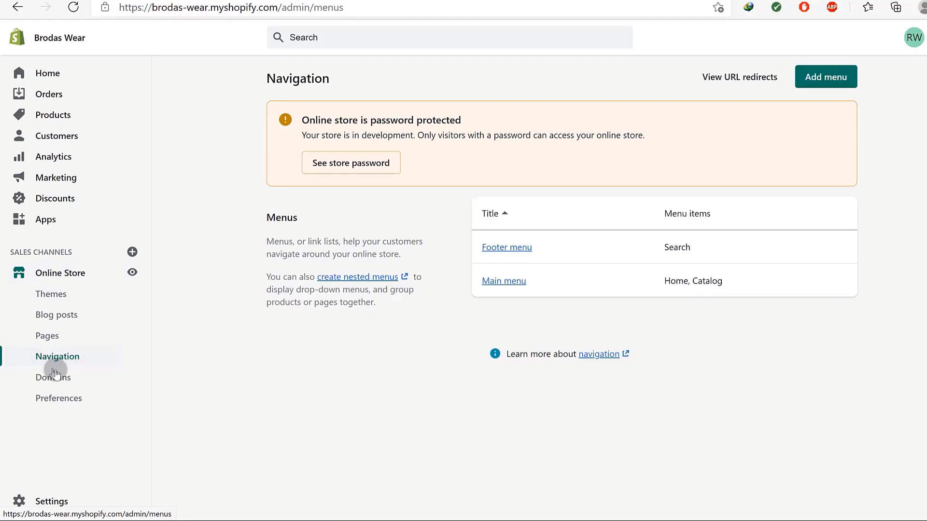
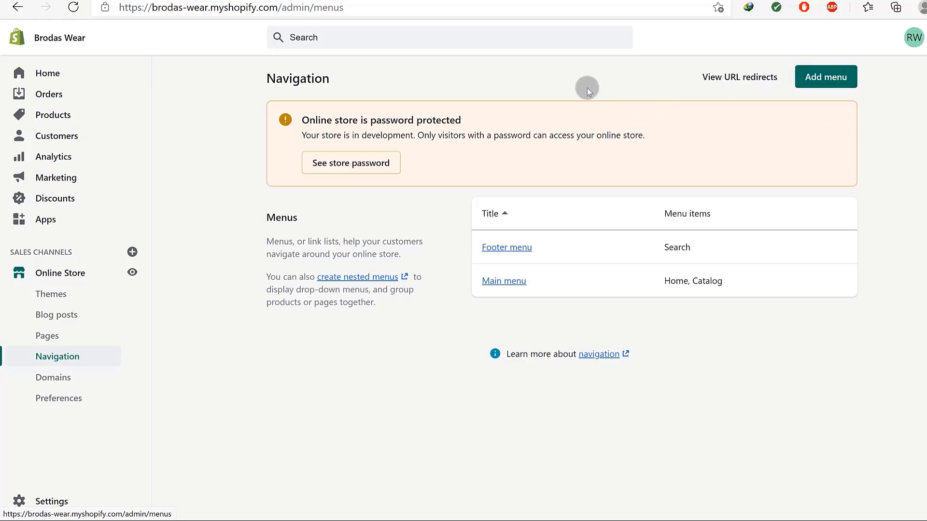
Open the Main menu for editing and leave its title unchanged.
left_click(825, 79)
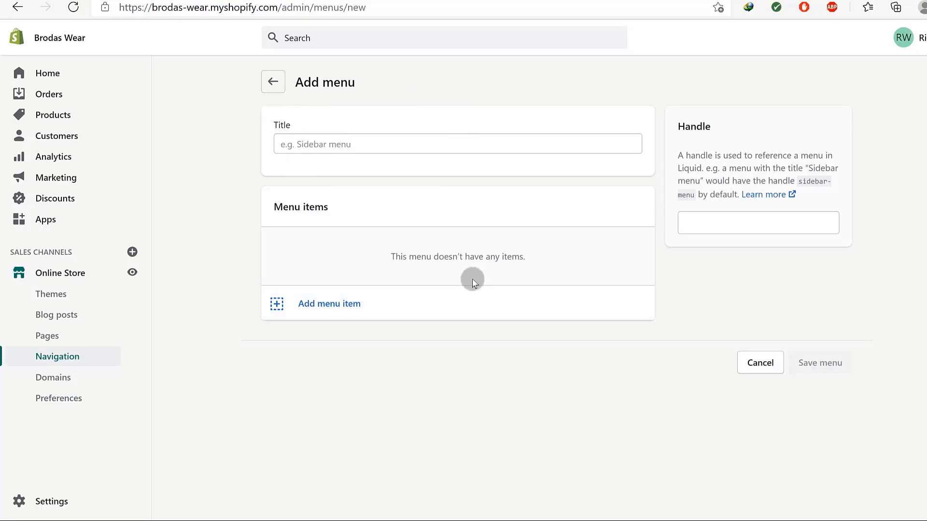
left_click(57, 359)
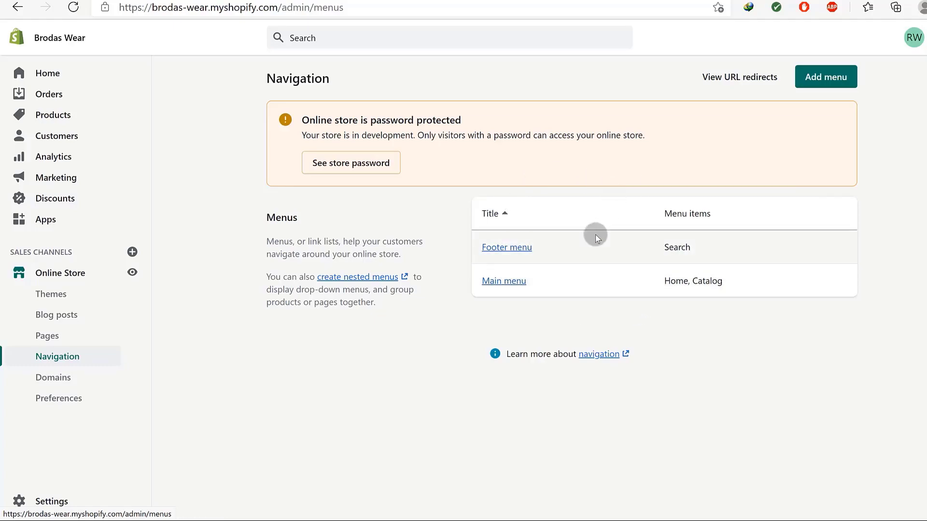
left_click(502, 283)
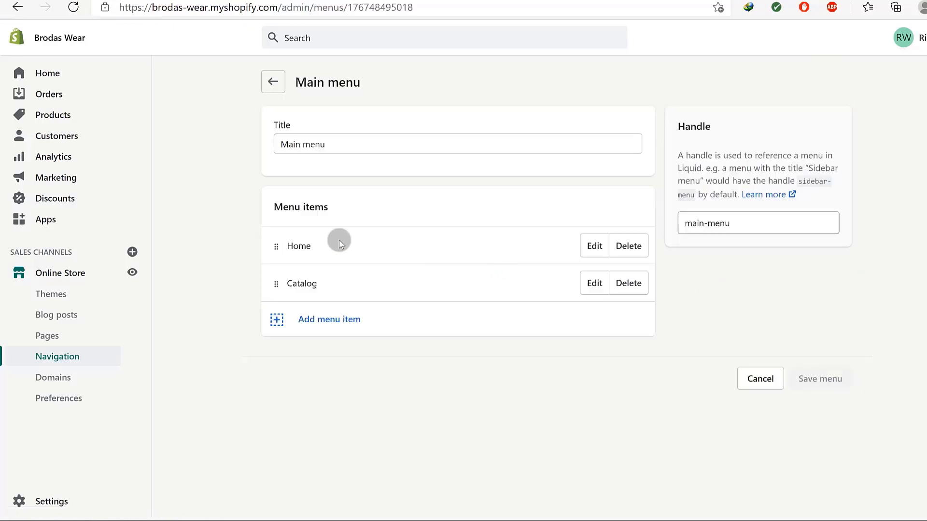
triple_click(332, 143)
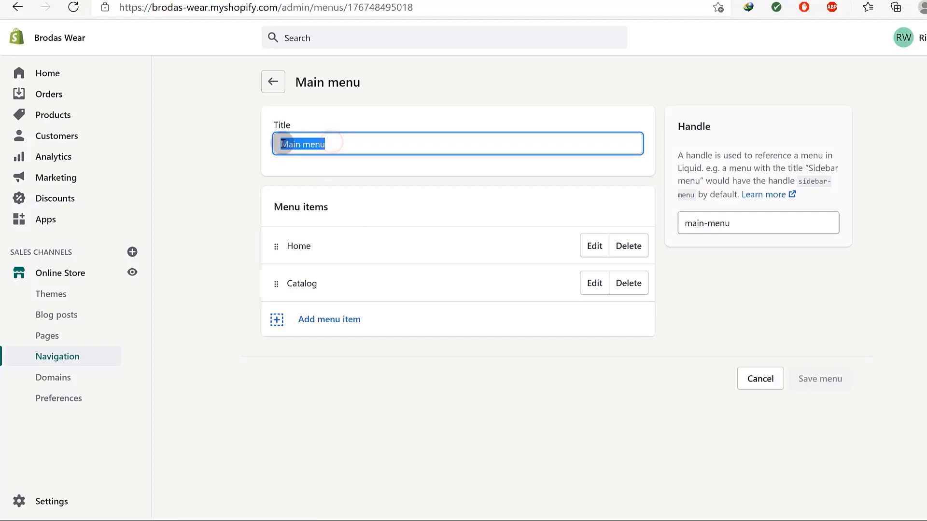
left_click(273, 183)
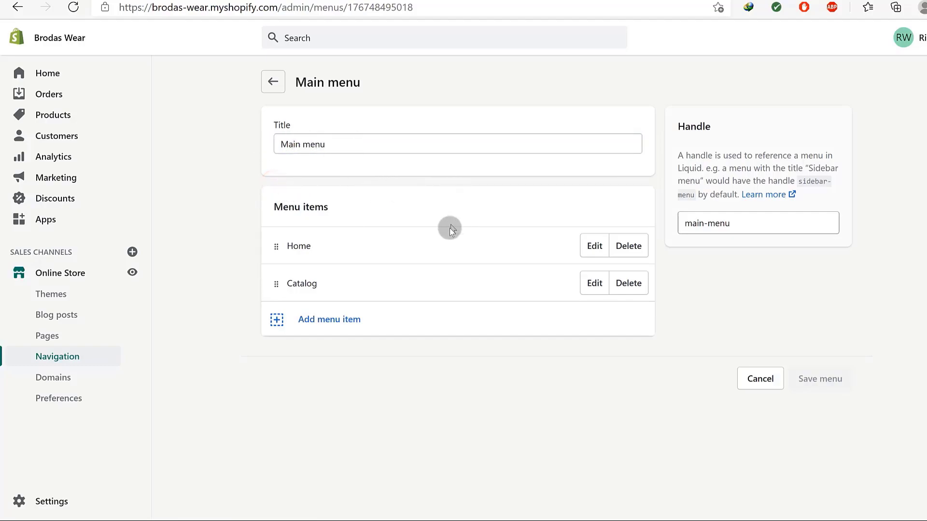
Rename the Catalog menu item to Shop, keeping its All Products link.
scroll(453, 224, "down", 1)
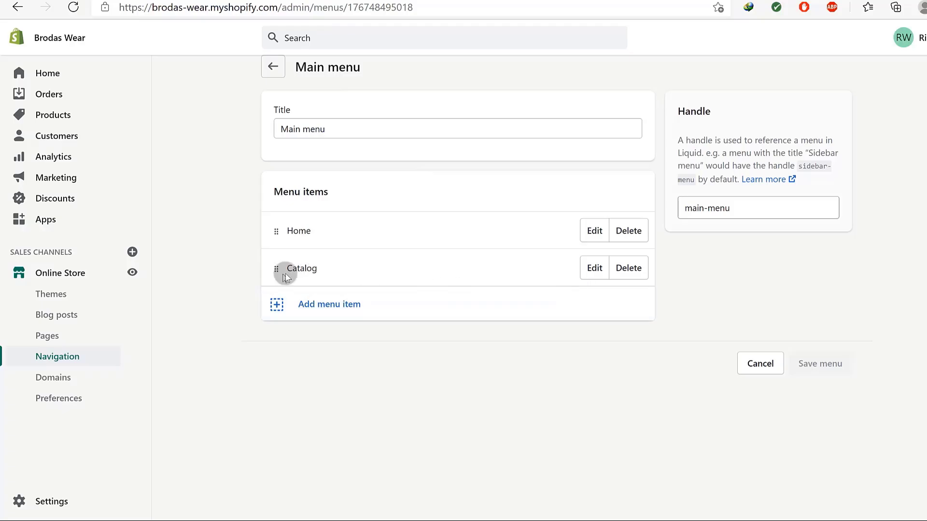
left_click(594, 268)
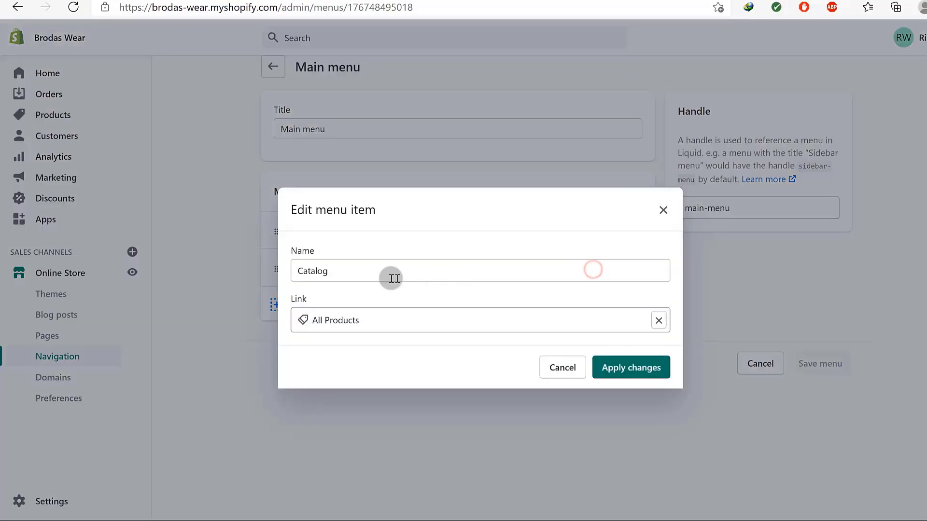
left_click_drag(329, 271, 287, 273)
type("Shop")
left_click(609, 371)
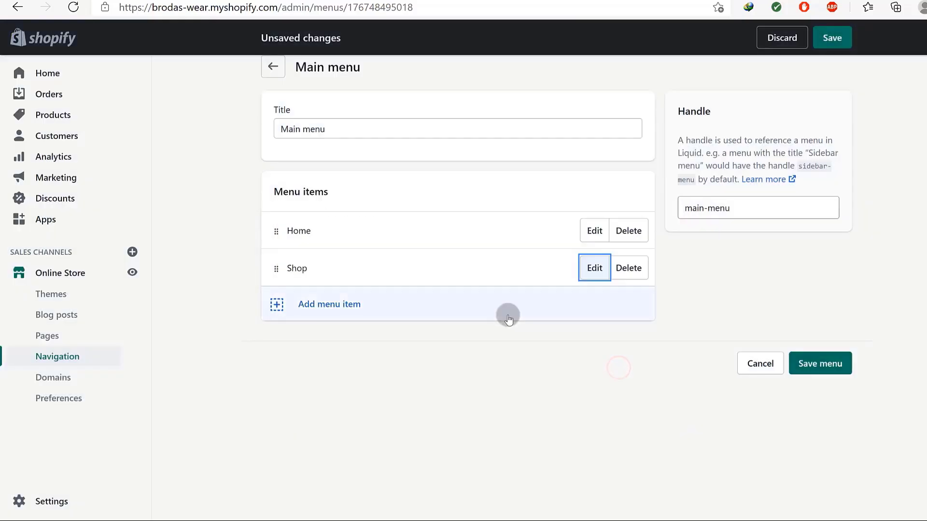
left_click(335, 309)
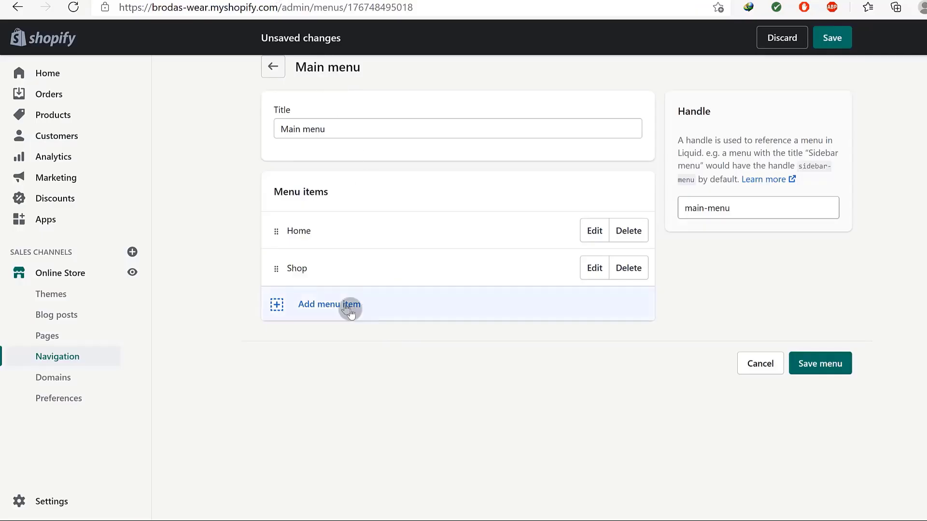
Start a new Main menu item and name it 'Top Picks'.
left_click(325, 300)
left_click(337, 271)
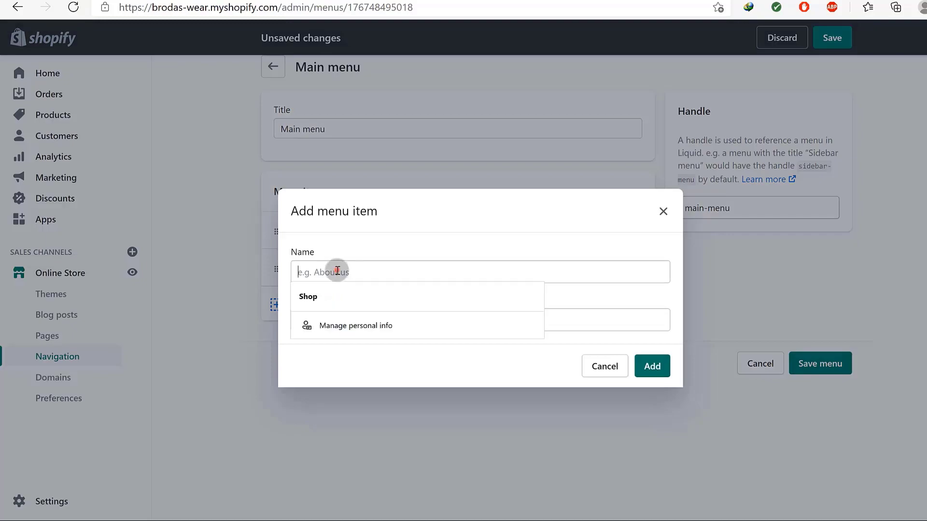
left_click(319, 418)
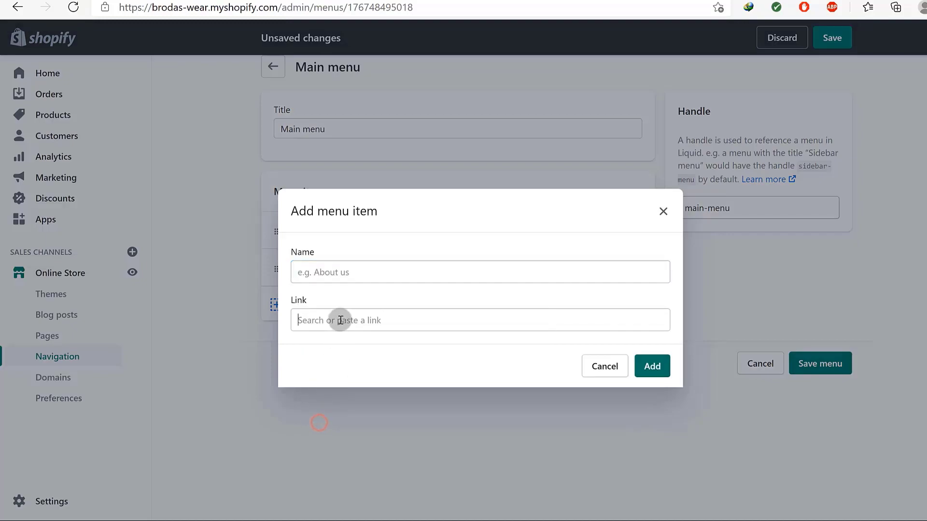
left_click(340, 320)
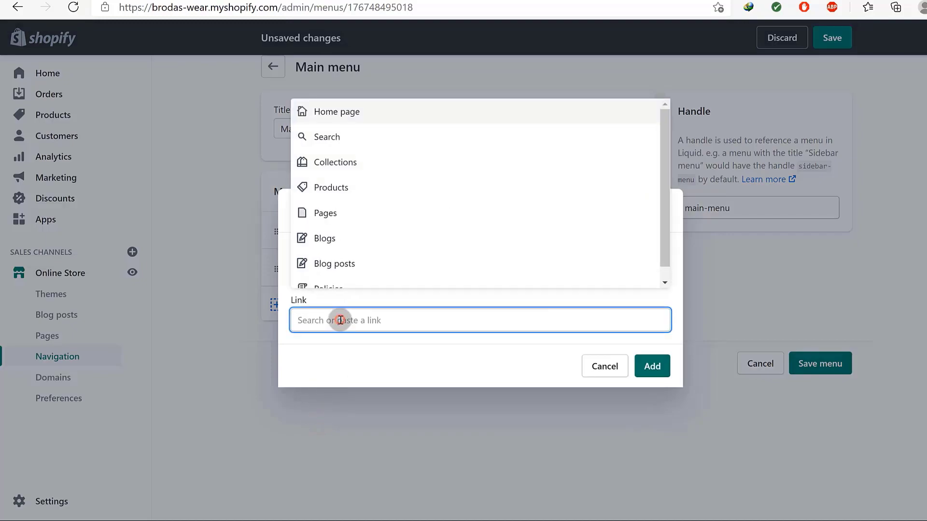
left_click(333, 161)
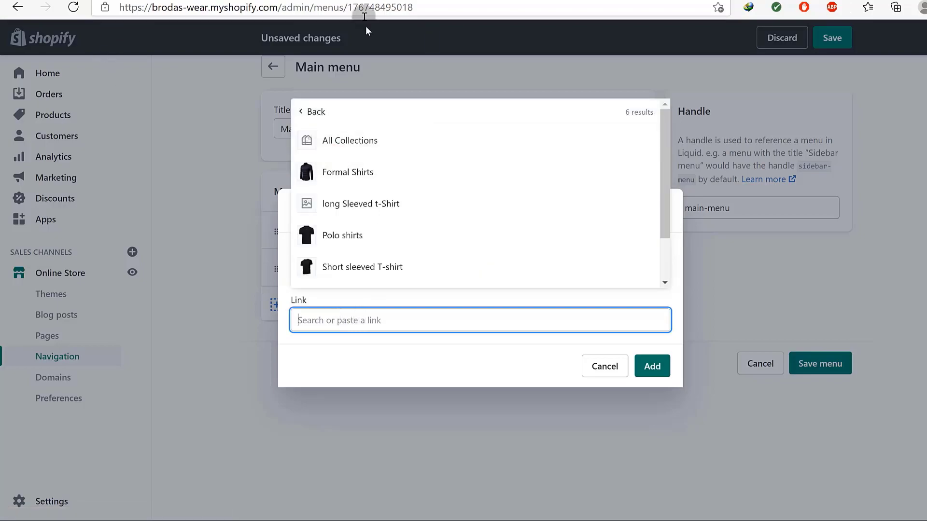
left_click_drag(664, 186, 662, 258)
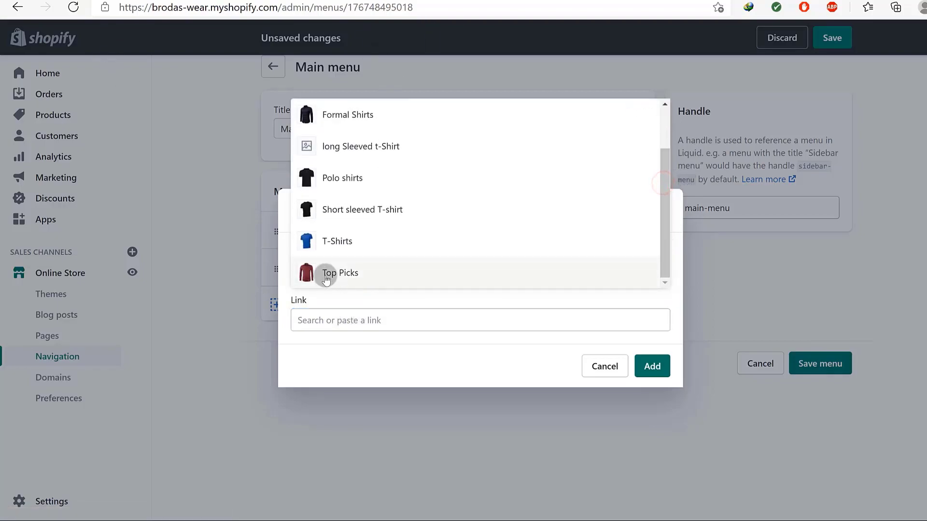
left_click(359, 353)
left_click(348, 270)
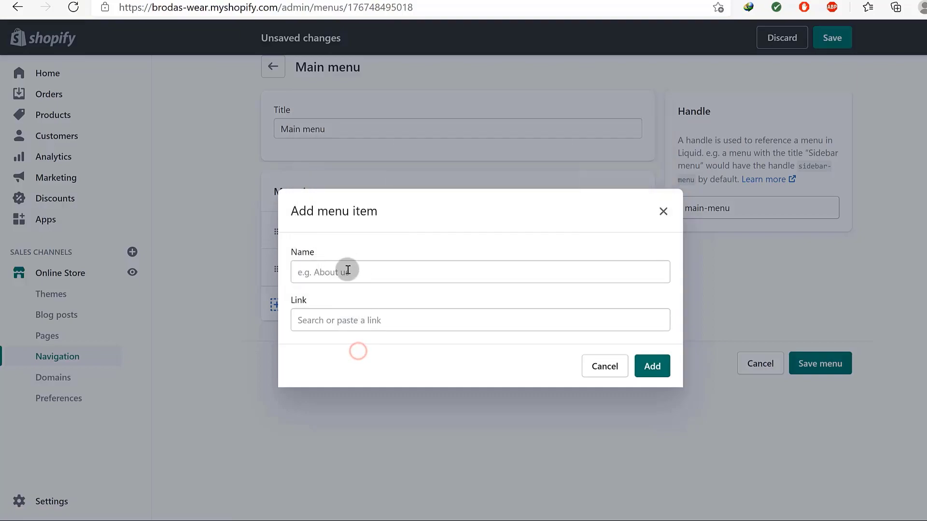
type("Top p")
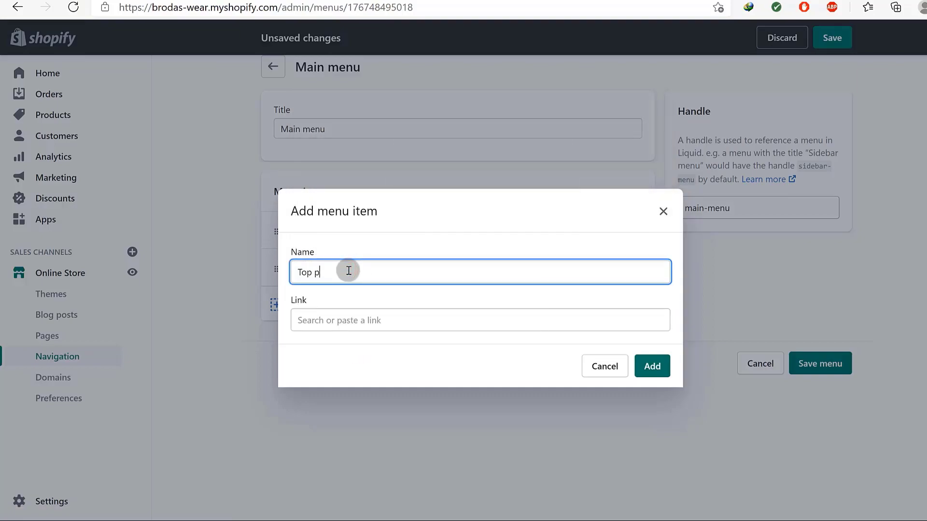
type("icks")
key("BackSpace")
key("BackSpace")
key("BackSpace")
key("BackSpace")
key("BackSpace")
type("Picks")
Link the Top Picks item to the Top Picks collection and add it to the menu.
left_click(337, 321)
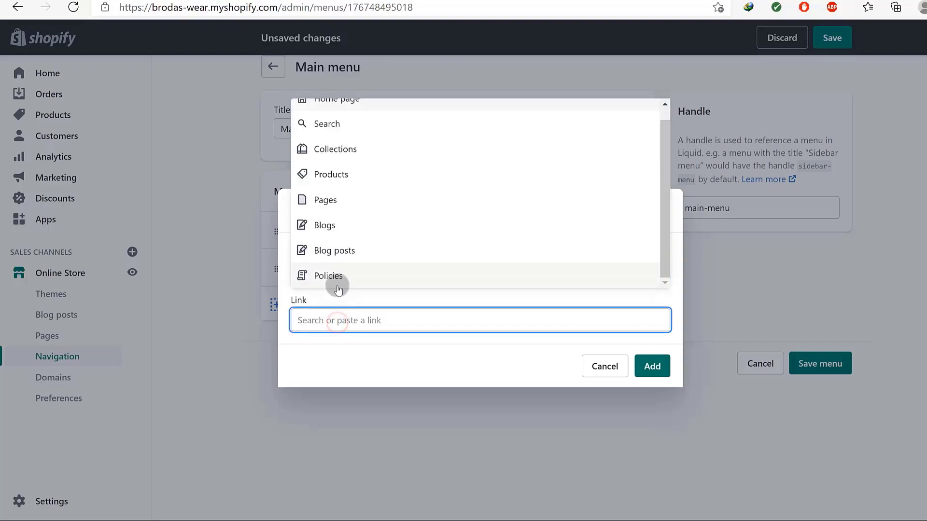
scroll(343, 164, "up", 1)
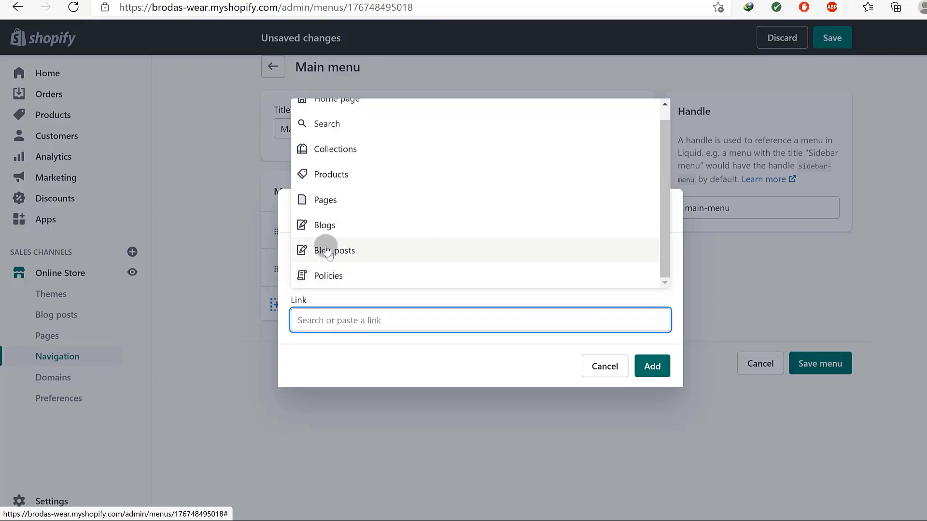
scroll(358, 211, "up", 1)
left_click(338, 162)
scroll(424, 230, "down", 2)
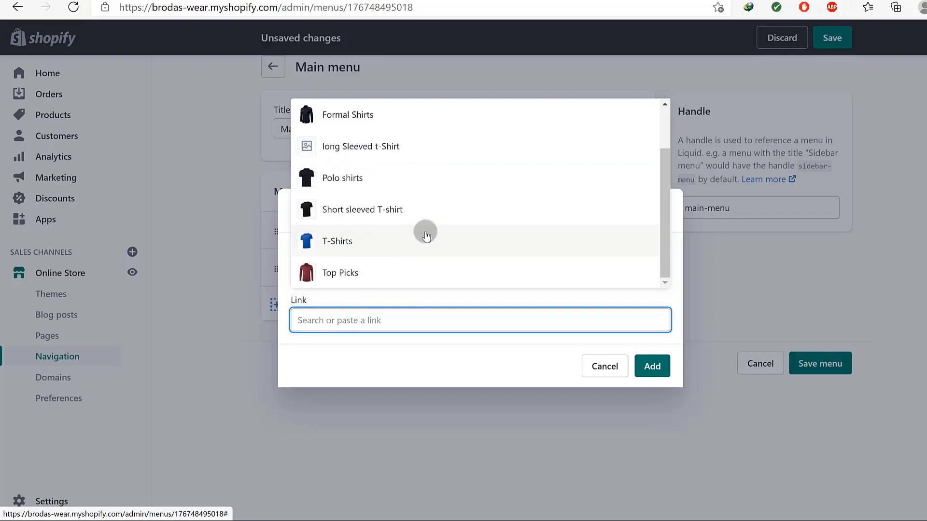
left_click(354, 271)
left_click_drag(340, 243, 304, 237)
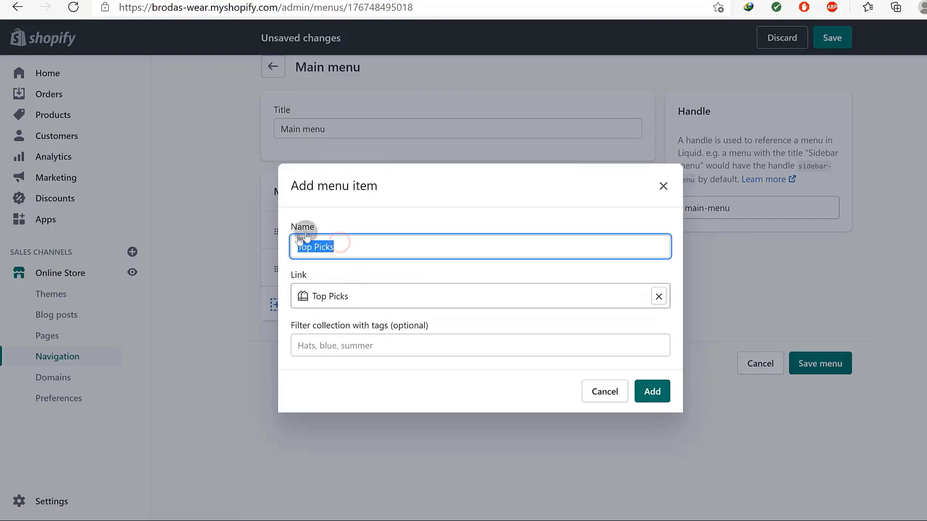
left_click(318, 393)
left_click(367, 346)
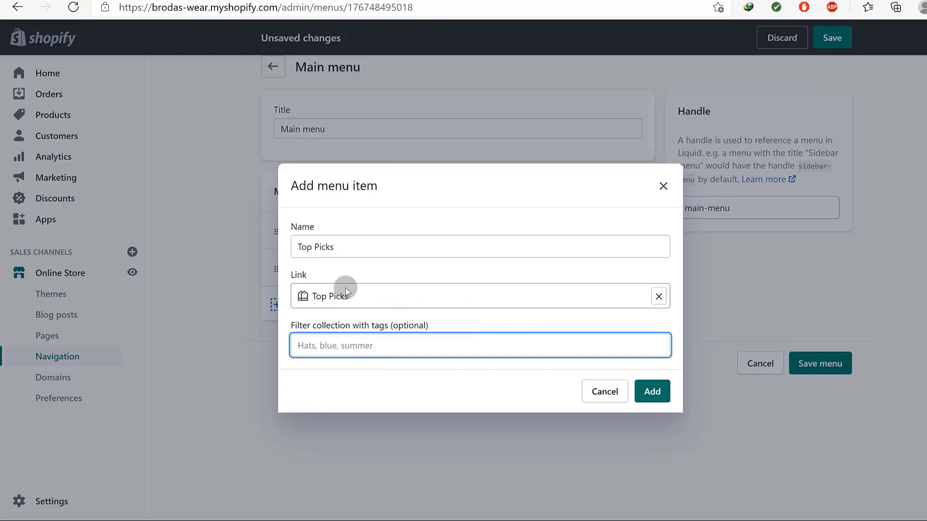
left_click(652, 393)
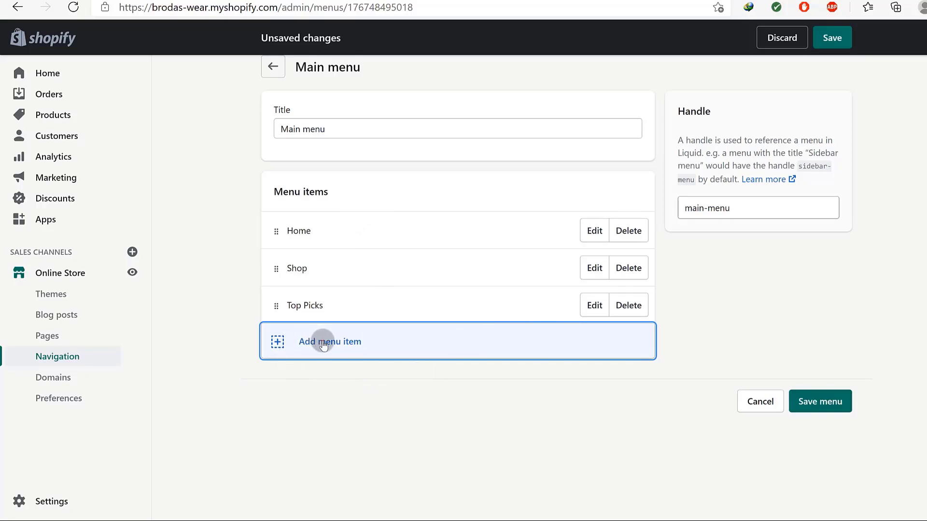
Add a Main menu item linked to the About Us page.
left_click(321, 341)
left_click(341, 270)
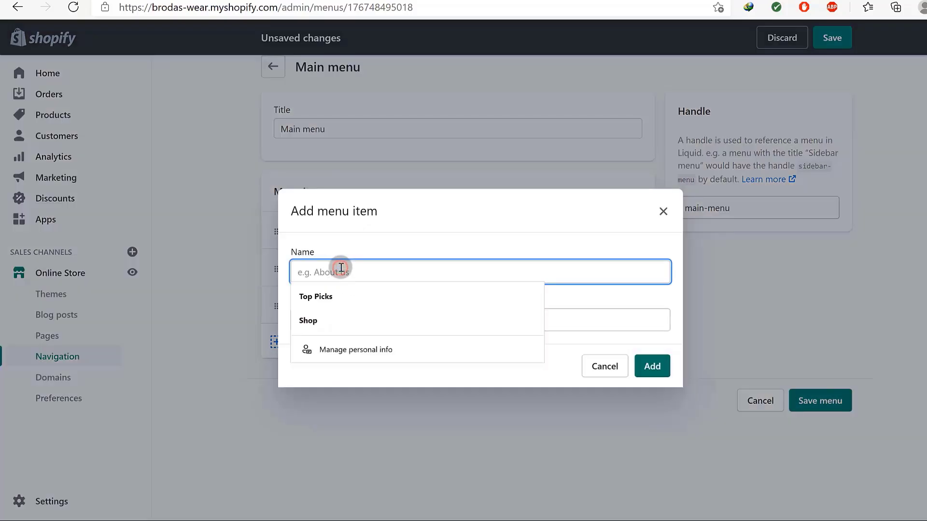
type("About us")
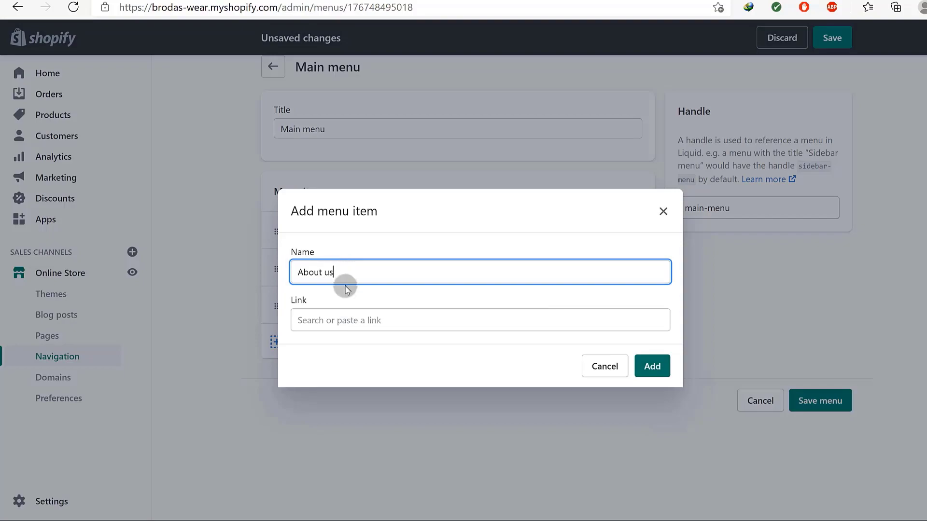
left_click(342, 316)
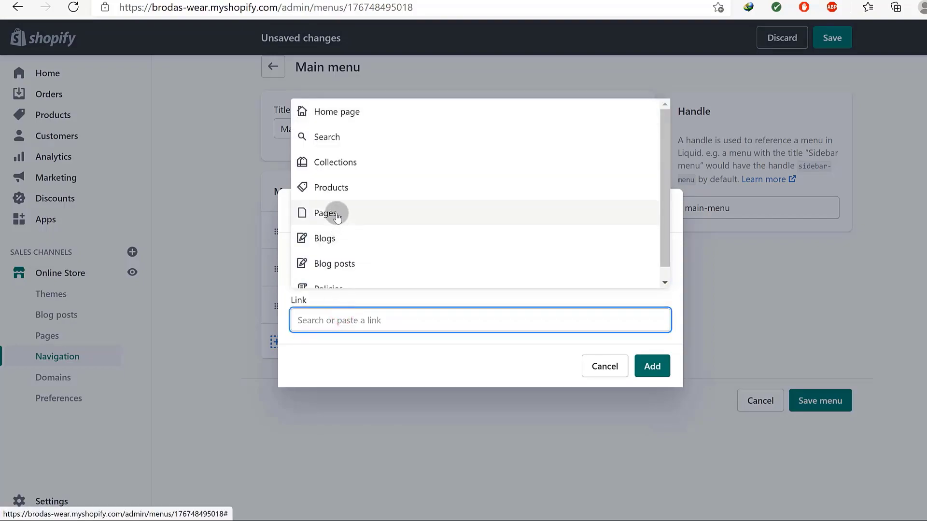
left_click(337, 216)
left_click(321, 371)
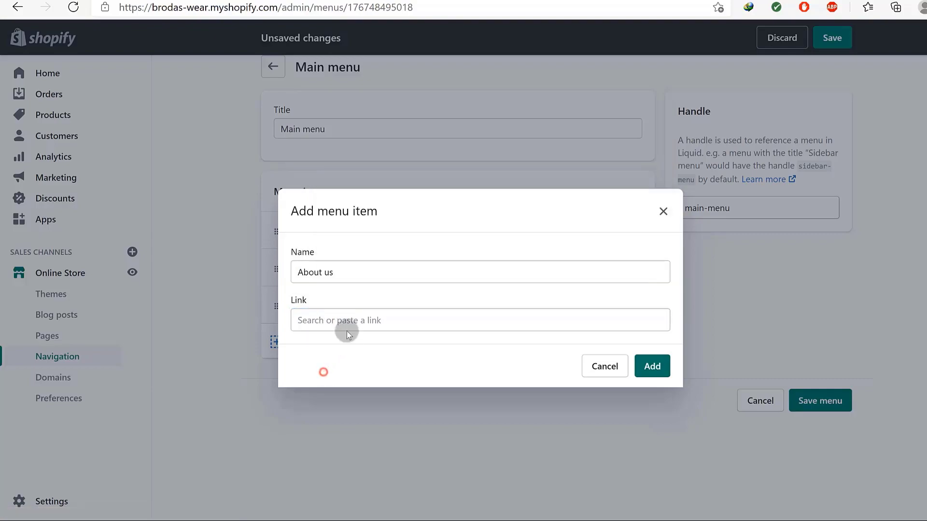
left_click(349, 320)
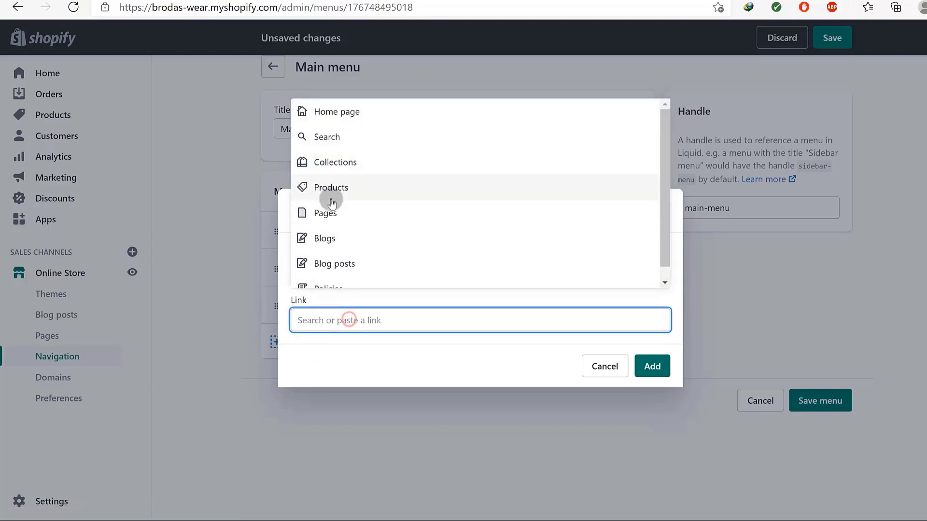
left_click(333, 221)
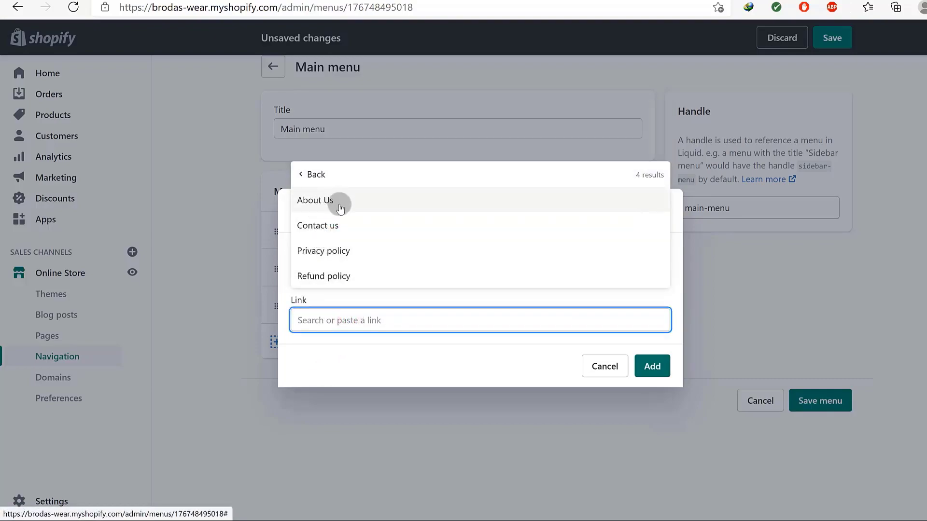
left_click(324, 205)
left_click(643, 371)
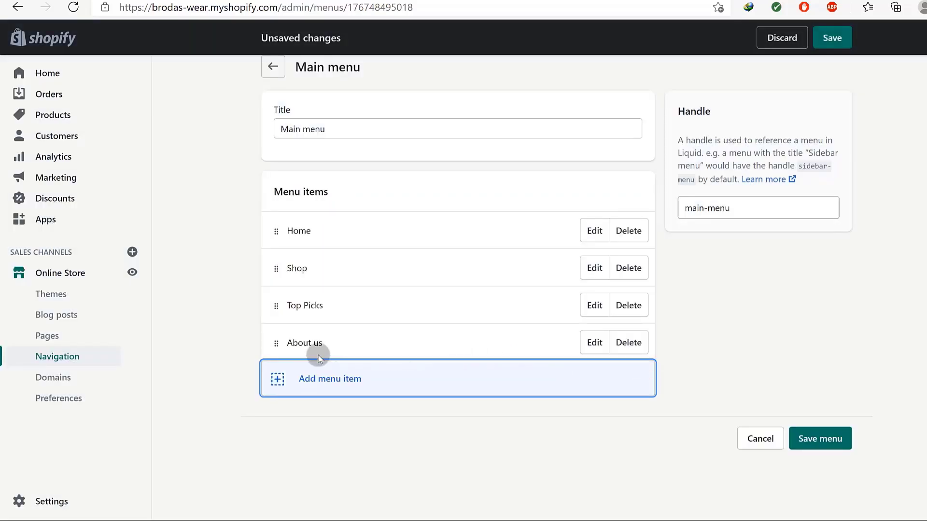
Shorten the About us item's name to 'About'.
left_click(595, 343)
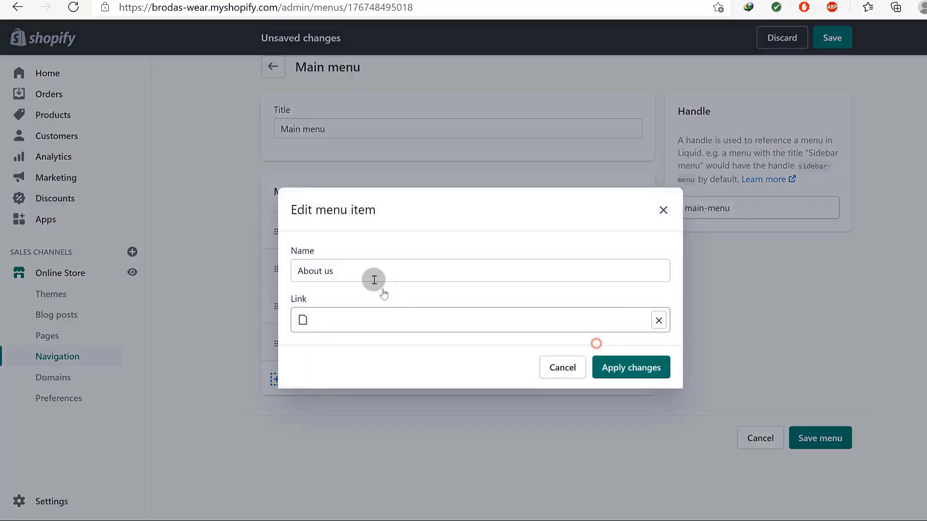
left_click(350, 270)
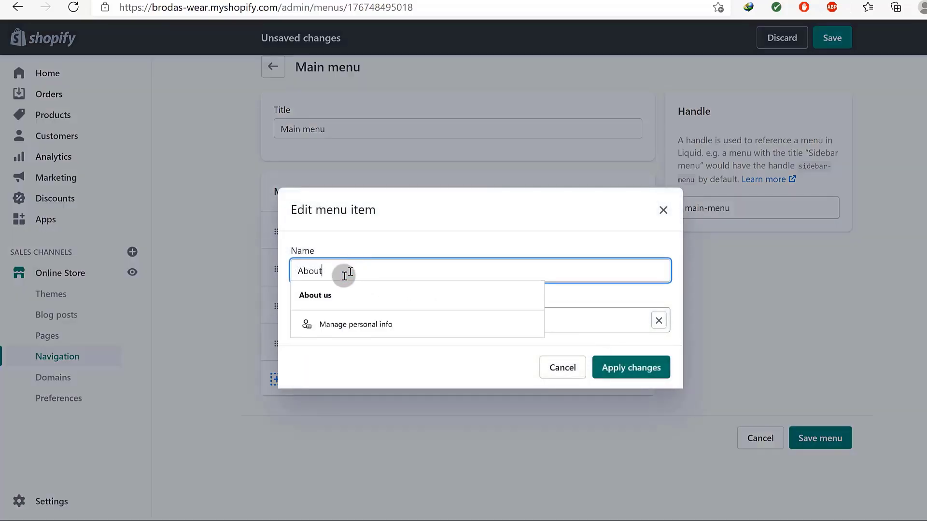
left_click(622, 369)
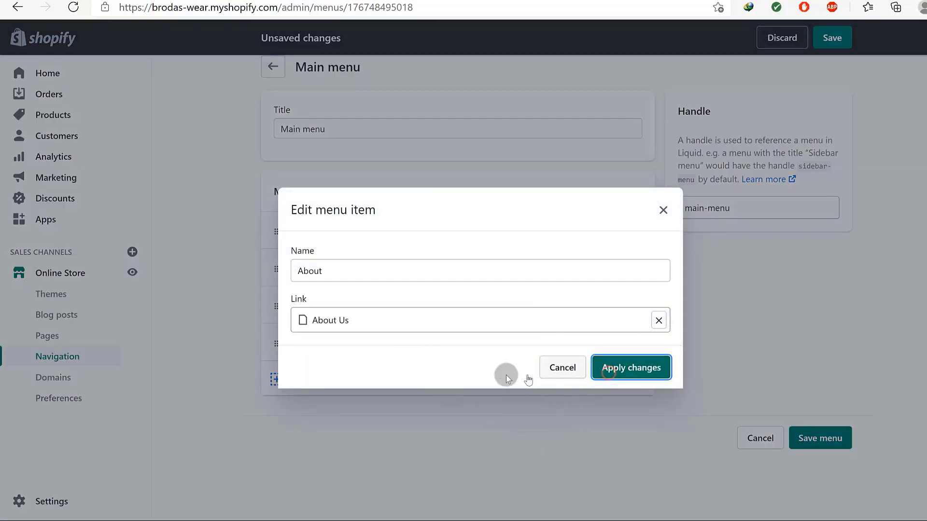
Add a 'Contact Us' item linked to the Contact us page and save the Main menu.
left_click(338, 378)
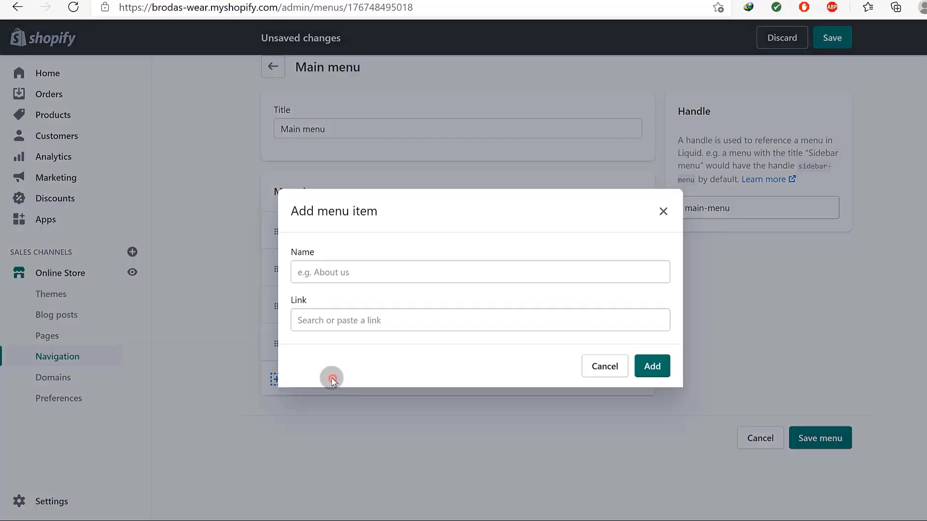
left_click(339, 266)
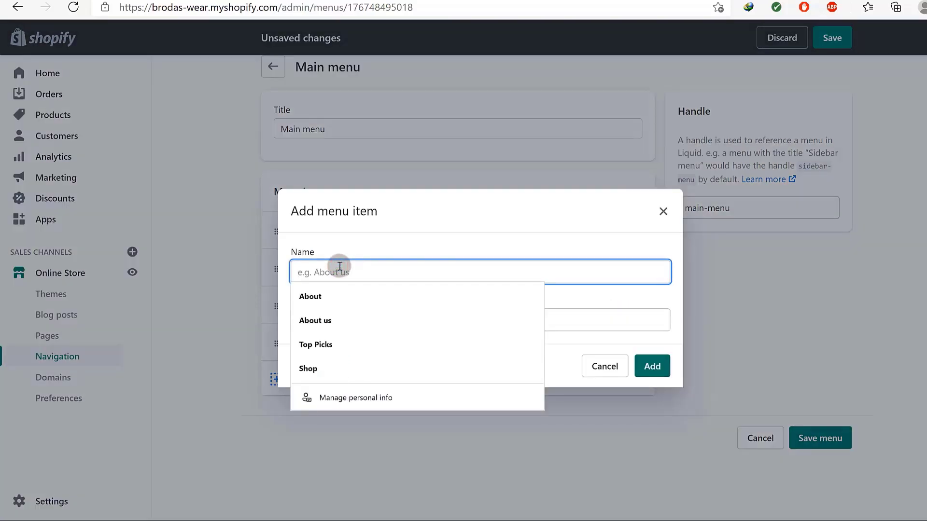
type("Contact Us")
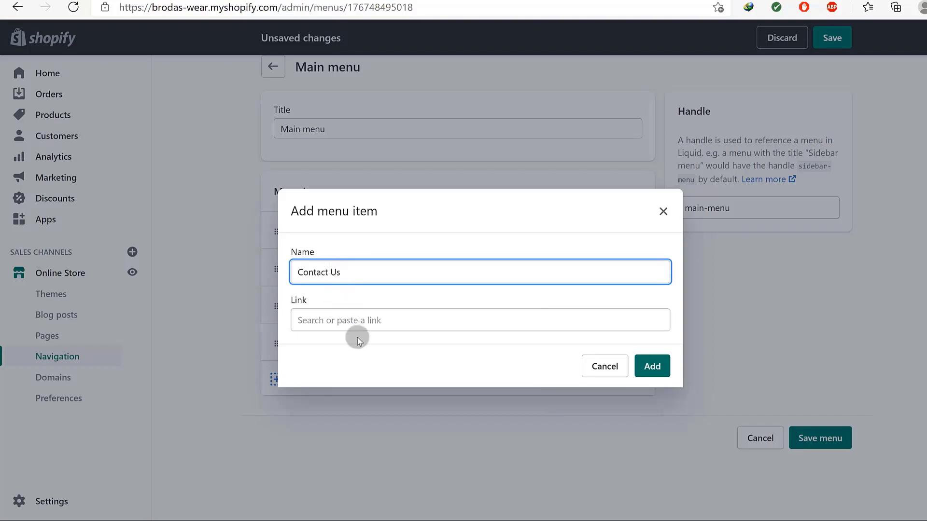
left_click(360, 320)
left_click(367, 215)
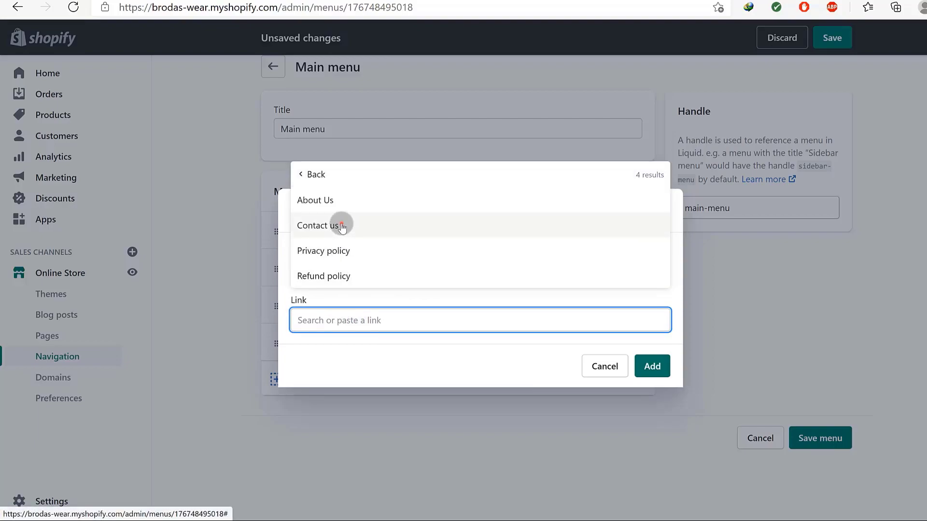
left_click(341, 224)
left_click(653, 369)
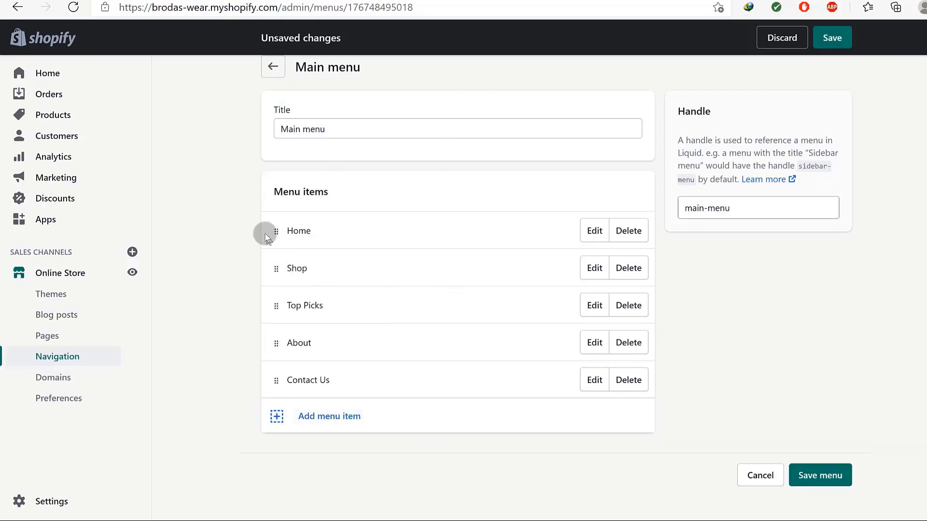
left_click(817, 476)
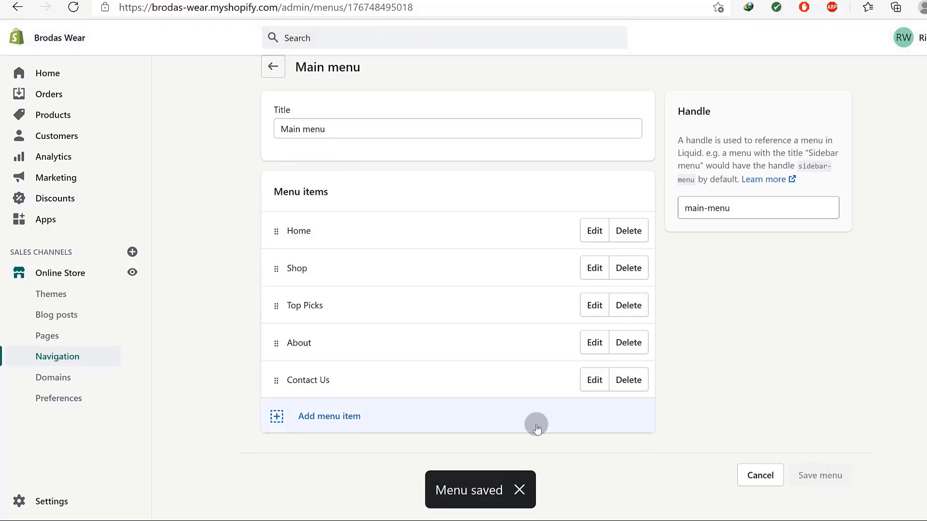
left_click(270, 0)
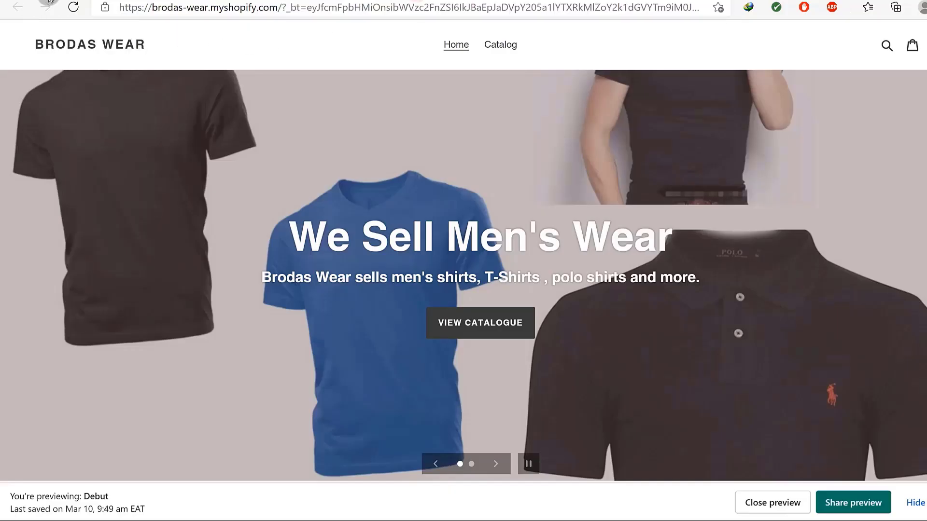
Reload the storefront preview to check that the header shows About and Contact Us.
left_click(73, 6)
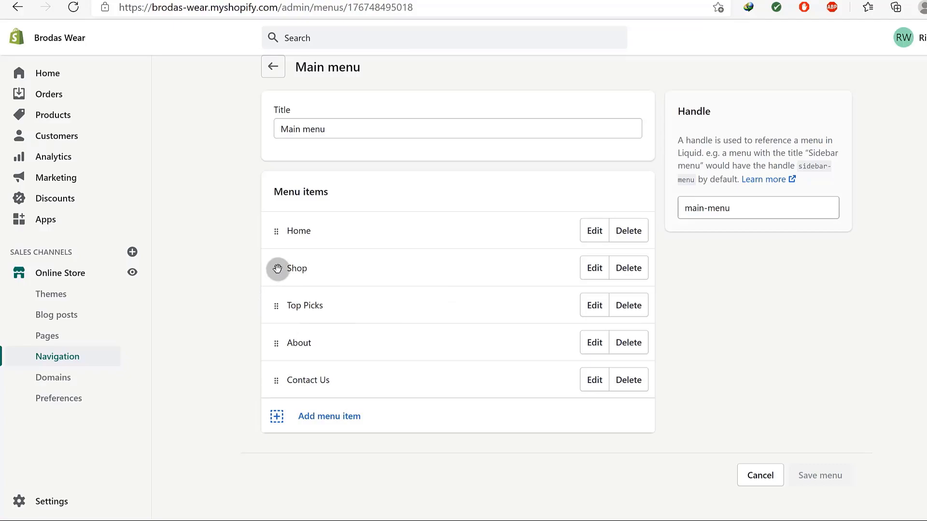
Reorder the Main menu to Home, About, Top Picks, Shop, Contact Us and save it.
left_click_drag(276, 341, 276, 295)
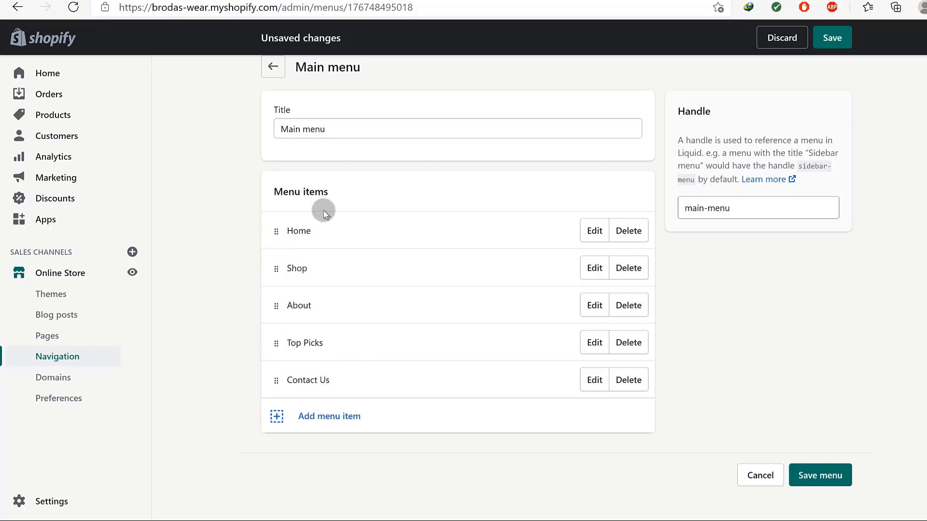
left_click_drag(274, 270, 289, 328)
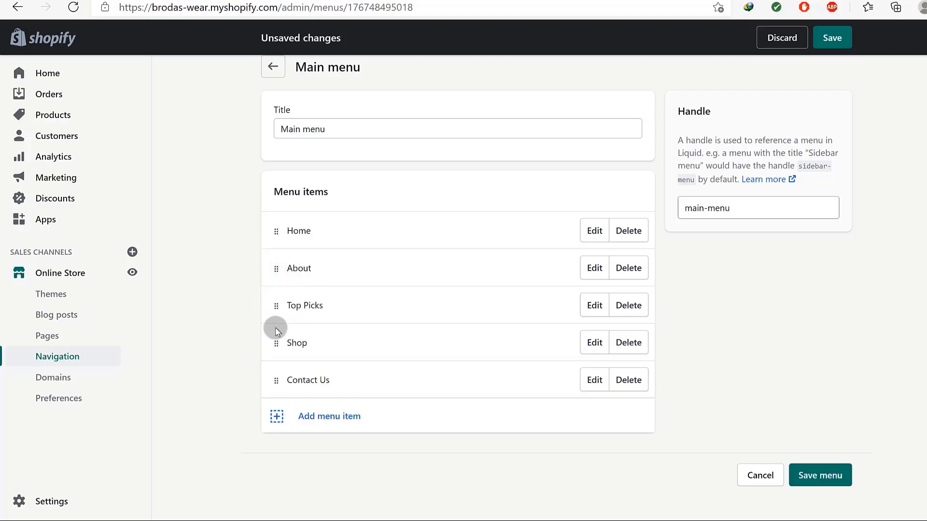
left_click(812, 478)
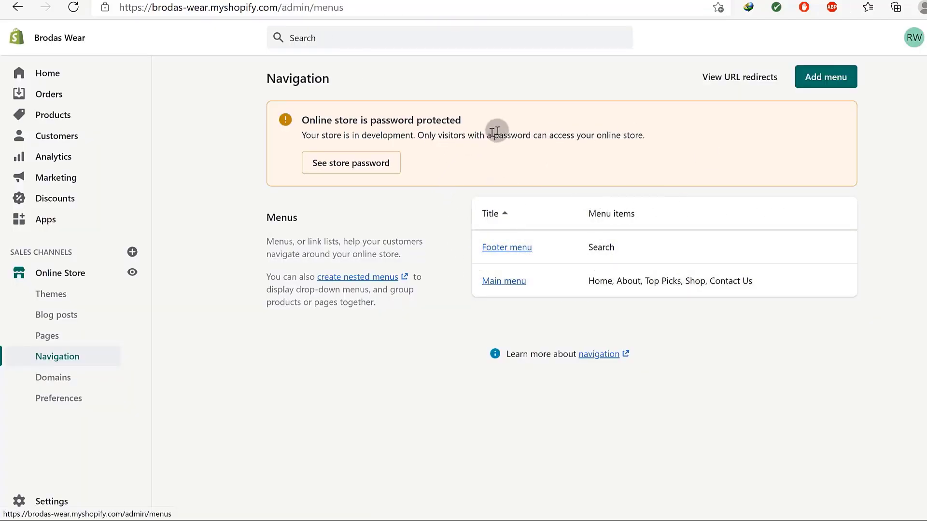
left_click(508, 247)
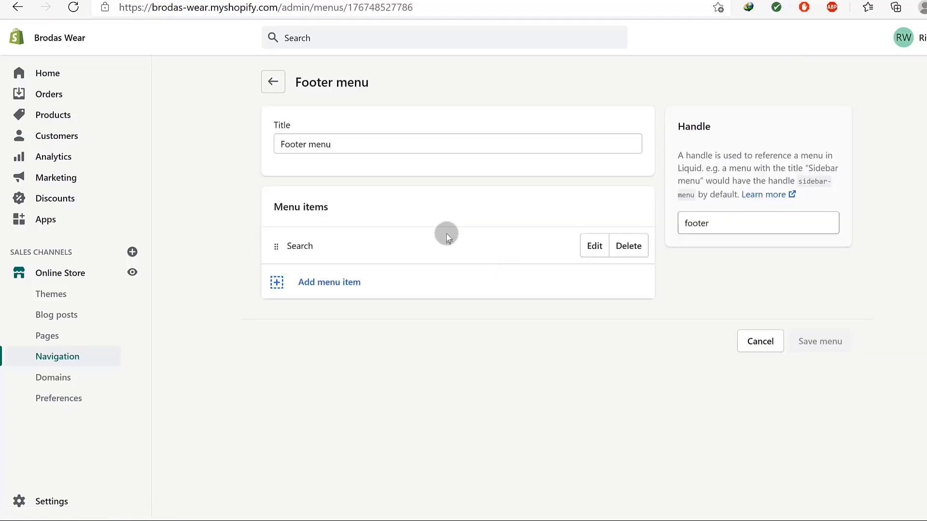
Add a 'Contact Us' footer item linked to the Contact us page.
left_click(328, 281)
left_click(367, 271)
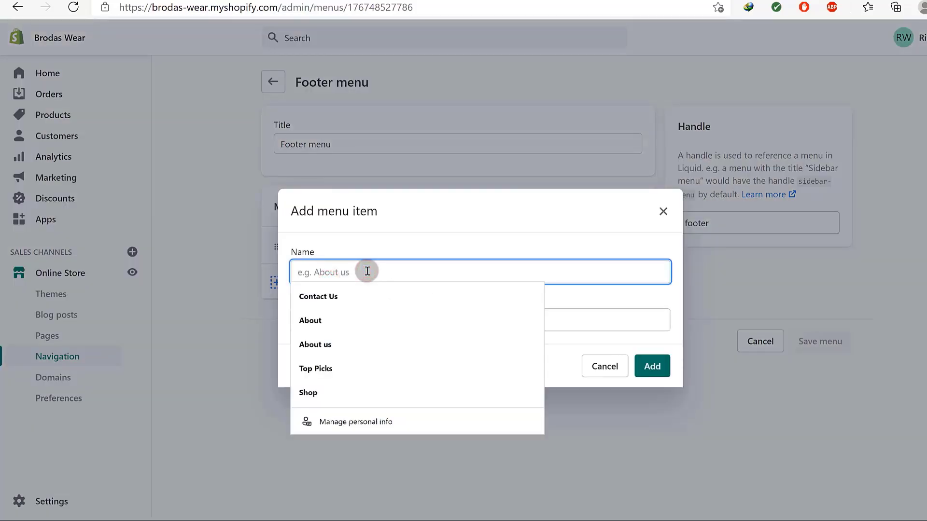
left_click(330, 296)
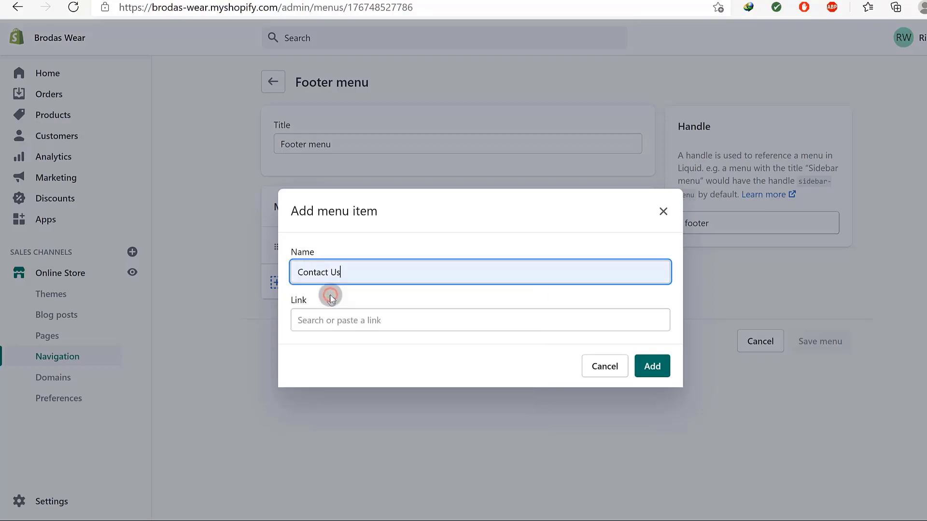
left_click(342, 323)
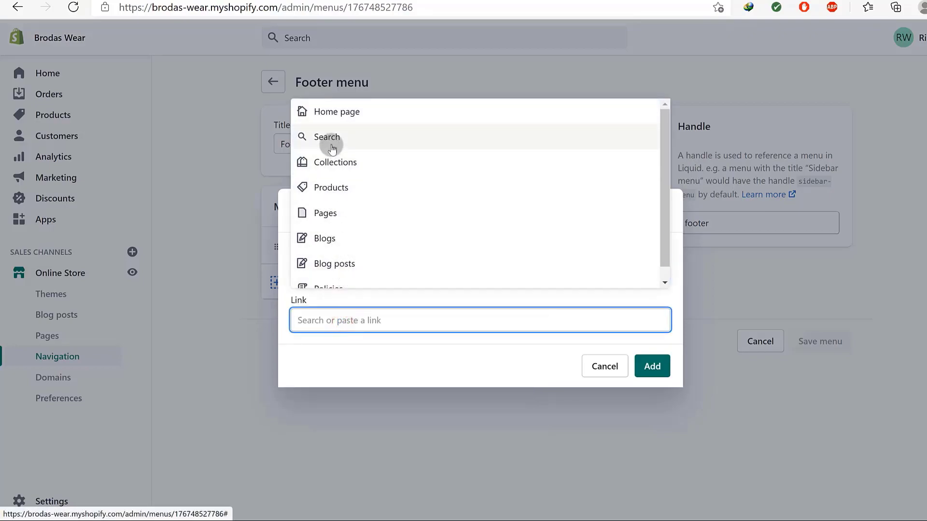
scroll(374, 260, "down", 1)
scroll(376, 260, "up", 1)
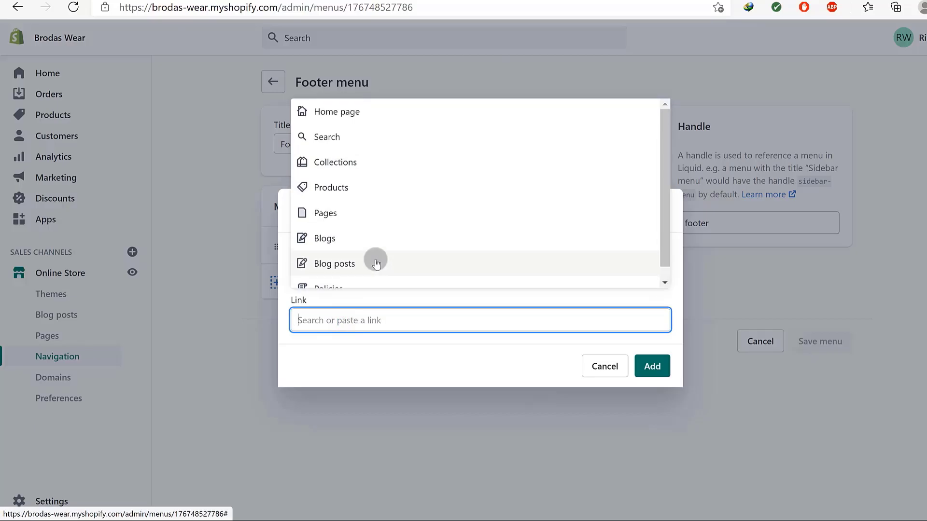
left_click(351, 212)
left_click(351, 211)
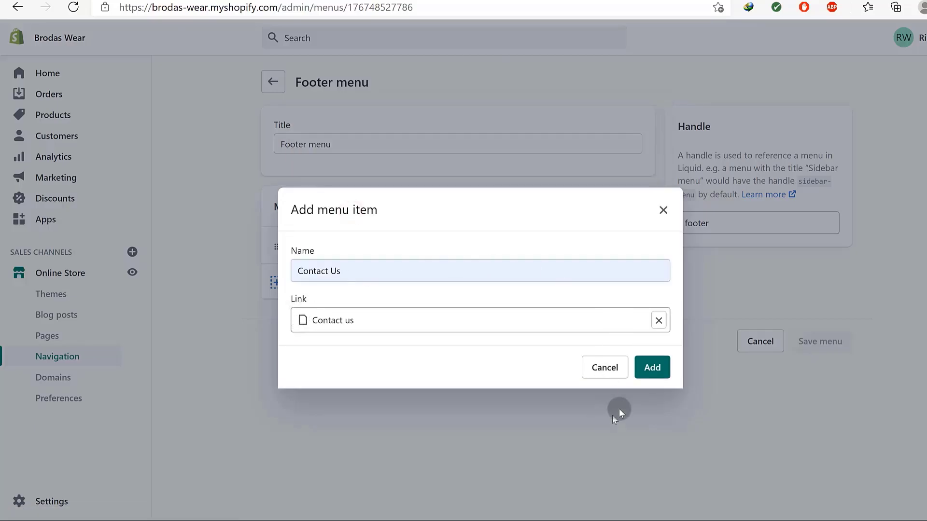
left_click(669, 368)
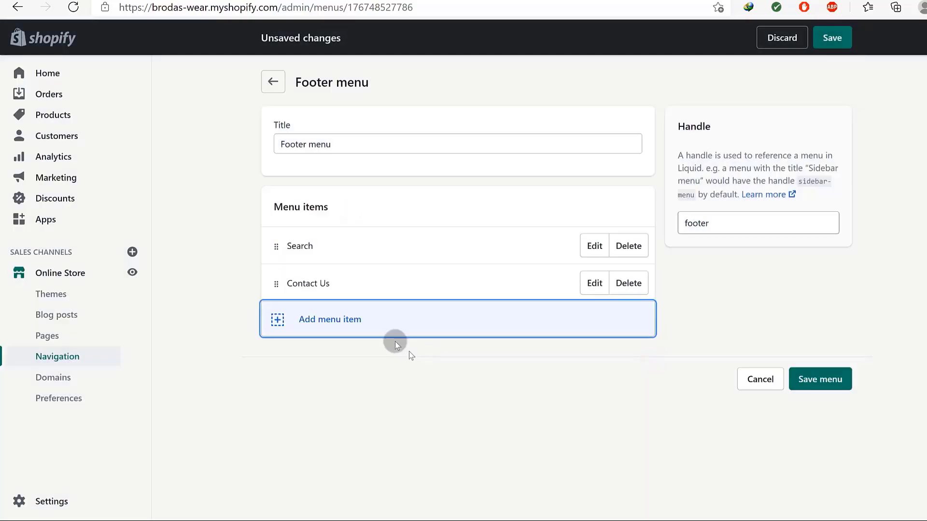
Add an 'About' footer item linked to the About Us page.
left_click(304, 321)
left_click(325, 269)
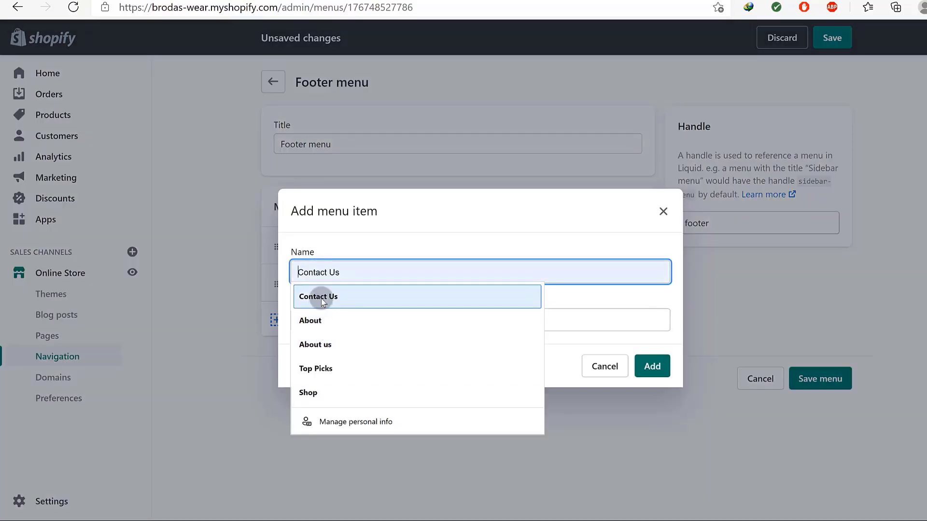
left_click(321, 320)
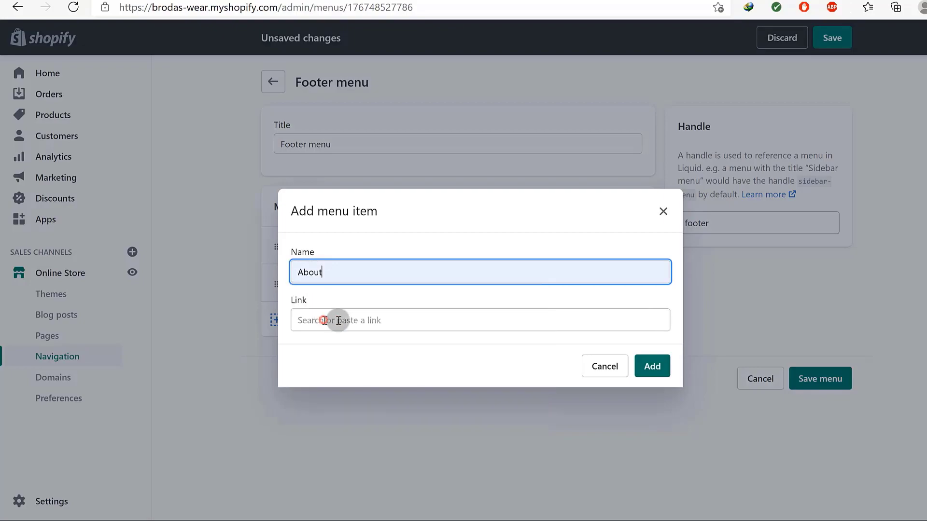
left_click(537, 318)
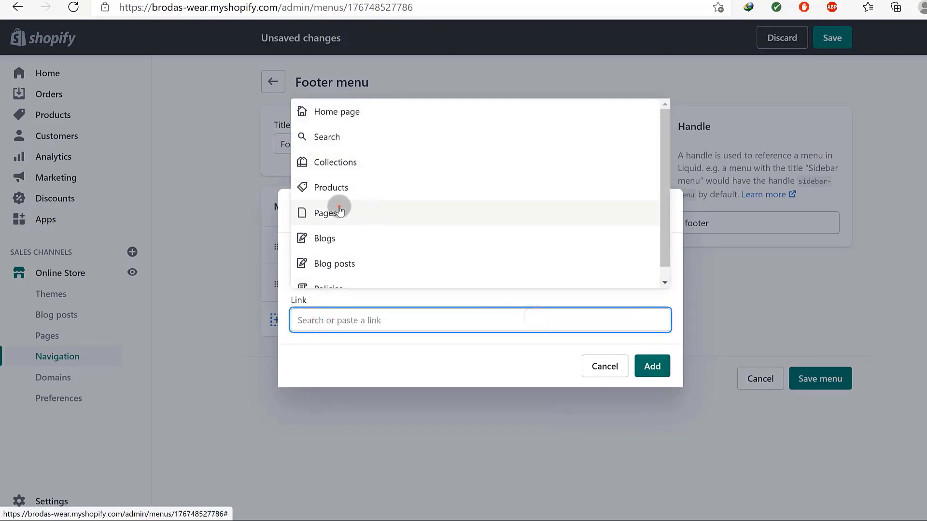
left_click(340, 208)
left_click(331, 201)
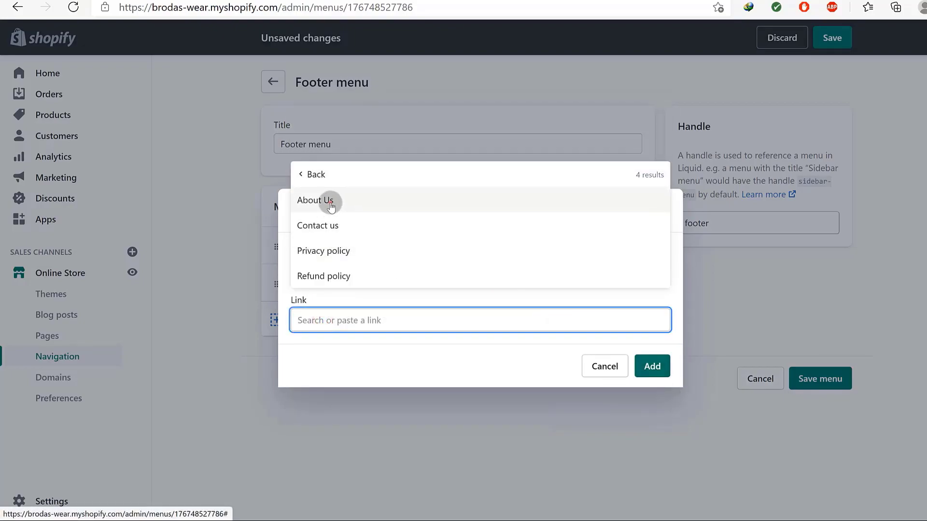
left_click(651, 367)
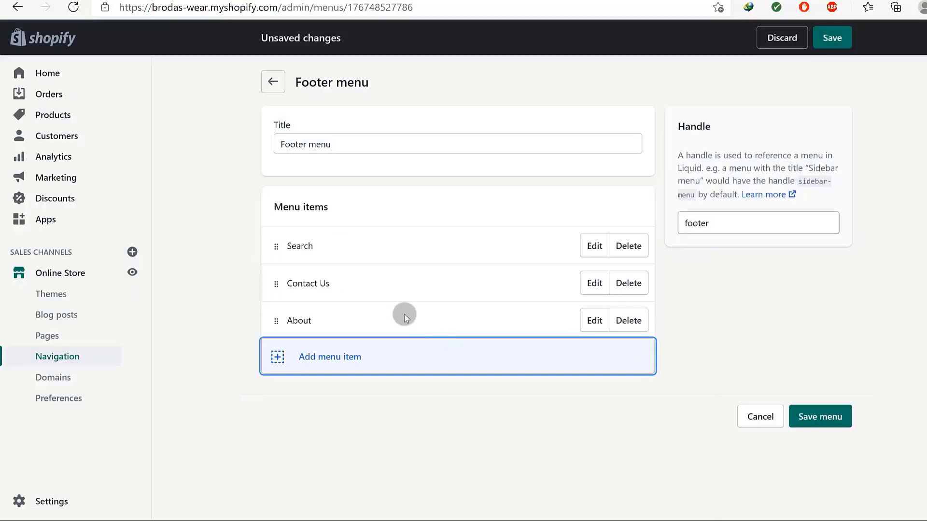
left_click(332, 355)
Add a 'Return Policy' footer item linked to the Refund policy and save the Footer menu.
left_click(321, 273)
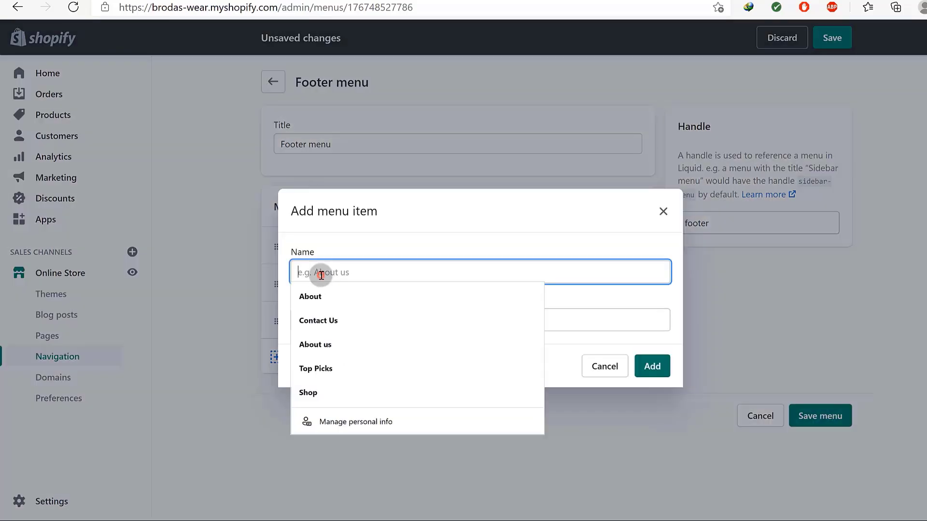
type("Return Poilicy")
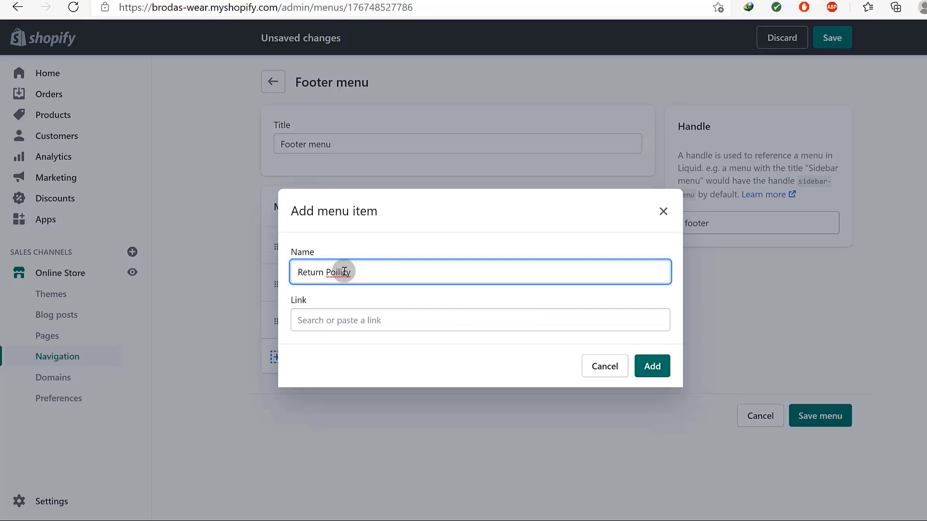
right_click(344, 271)
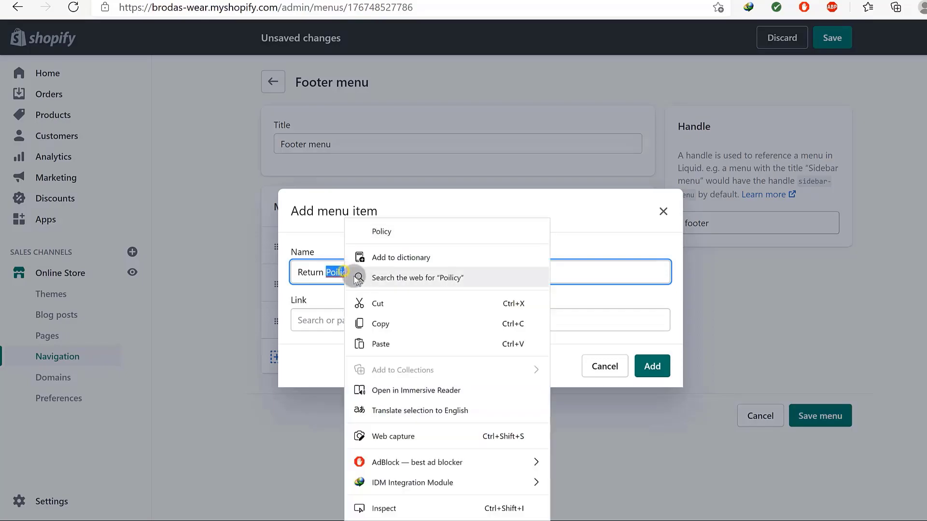
left_click(383, 222)
left_click(341, 321)
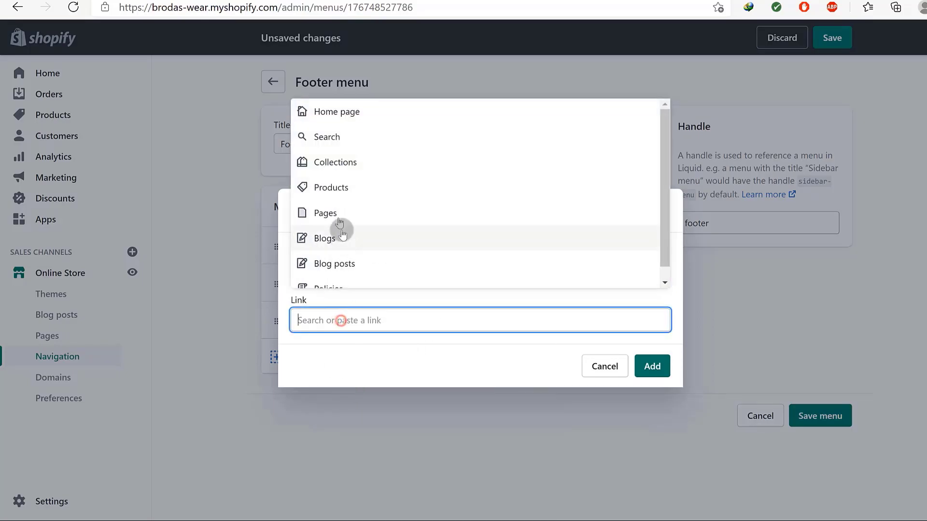
left_click(323, 211)
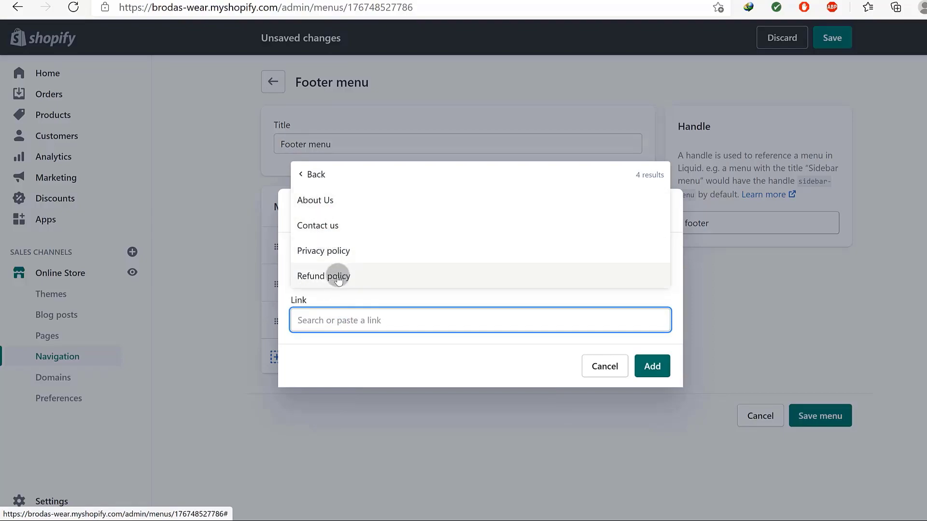
left_click(327, 278)
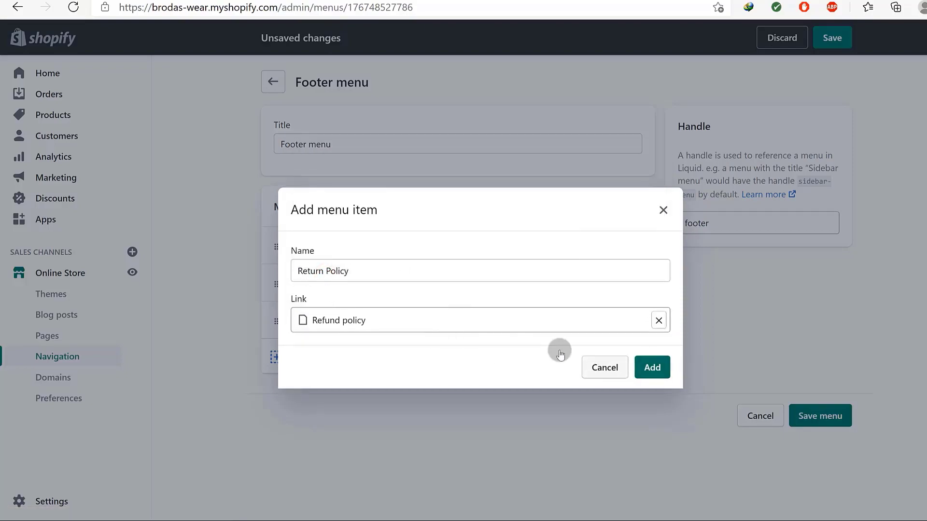
left_click(660, 370)
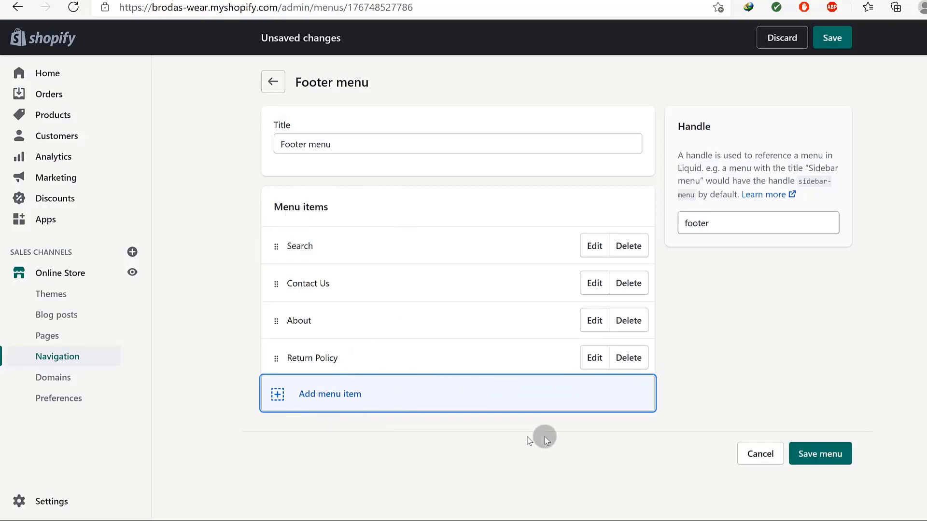
left_click(823, 453)
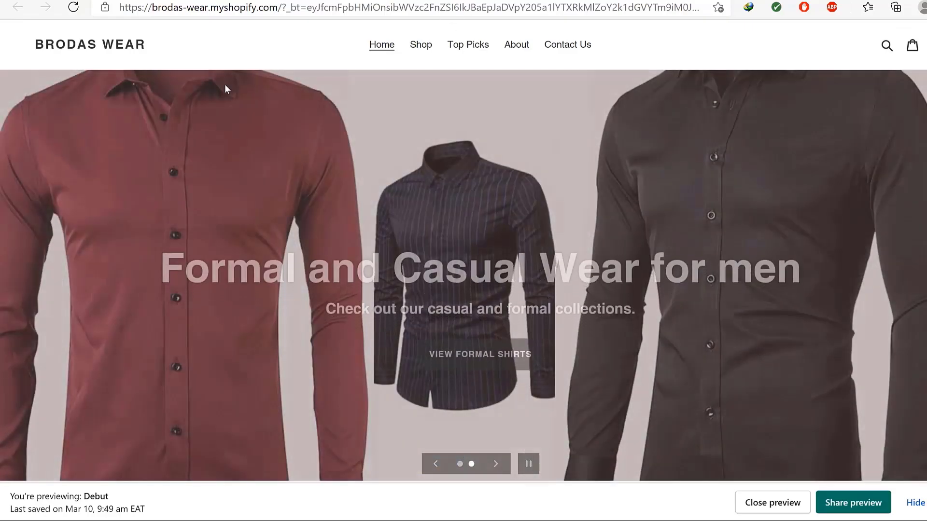
scroll(375, 289, "down", 15)
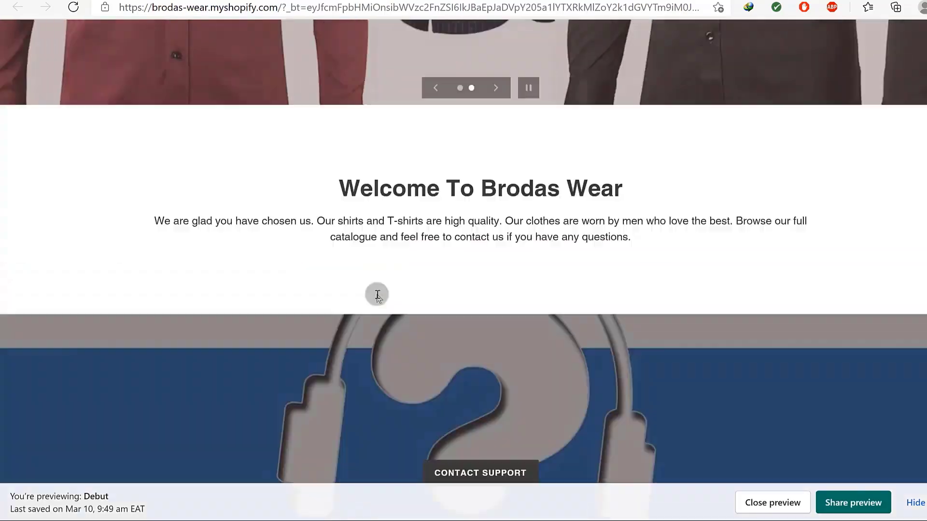
scroll(375, 268, "down", 15)
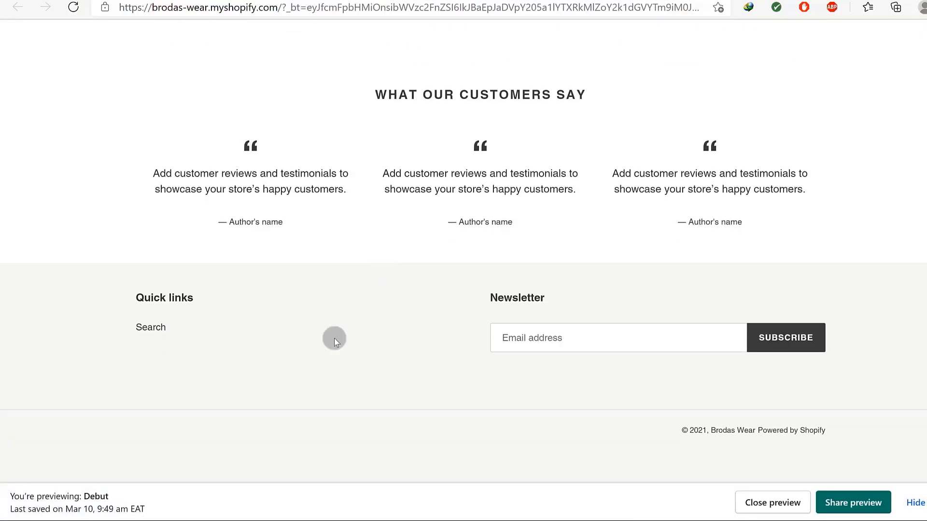
left_click(916, 503)
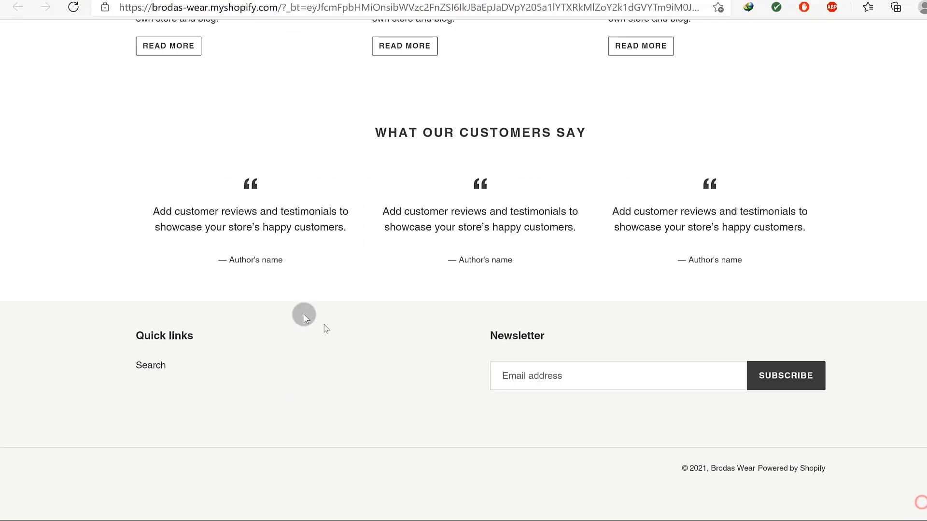
left_click(79, 13)
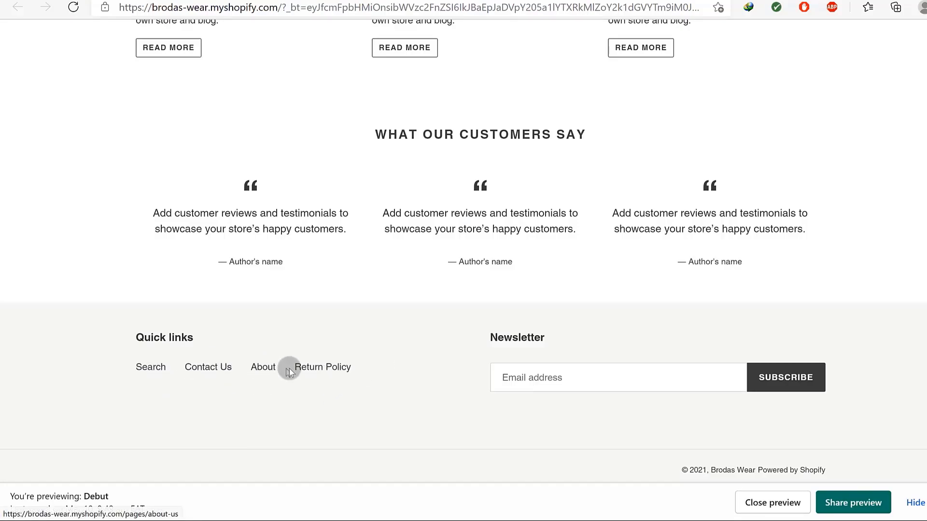
scroll(548, 323, "down", 1)
scroll(548, 323, "up", 10)
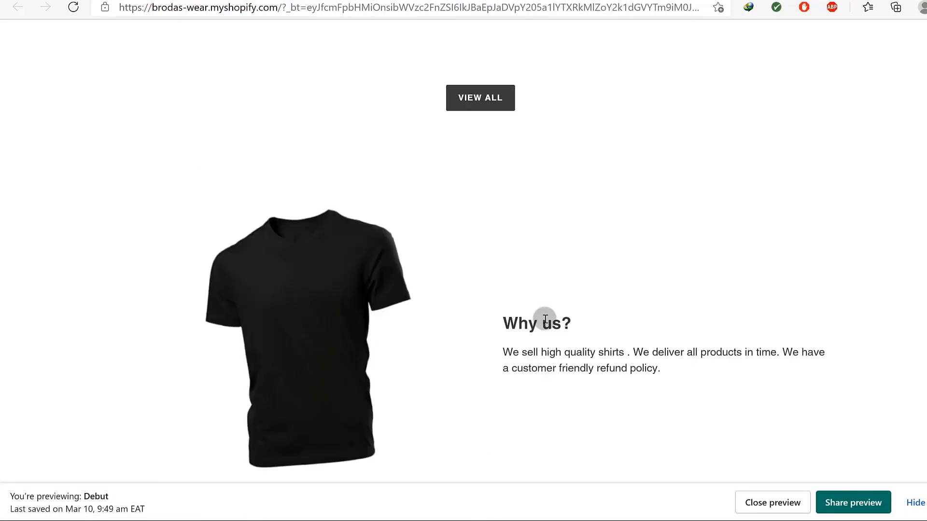
left_click(333, 1)
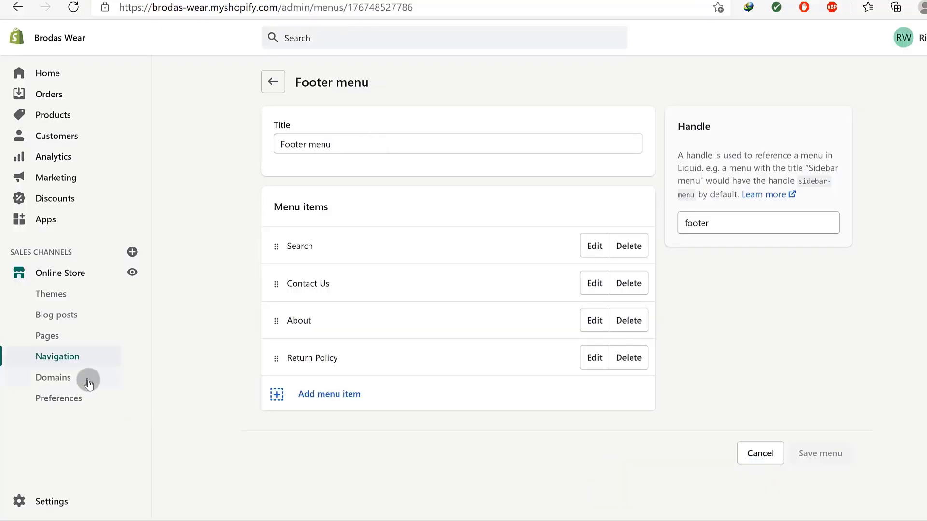
Go to Navigation and open the Main menu with Home, About, Top Picks, Shop and Contact Us.
left_click(58, 358)
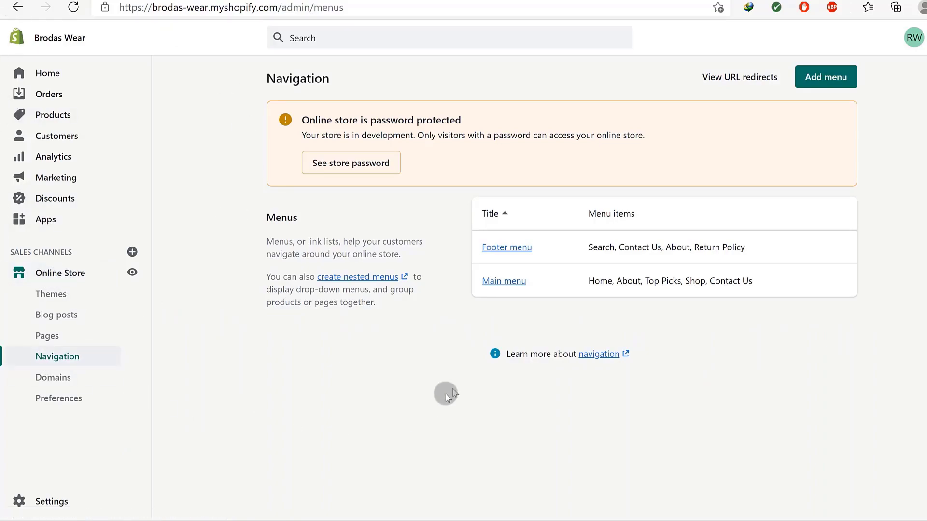
left_click(503, 282)
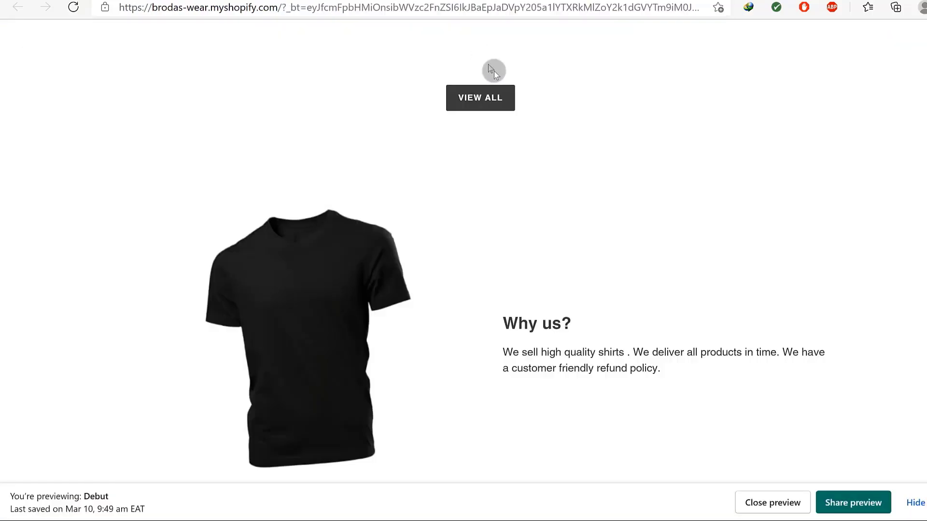
scroll(528, 141, "up", 10)
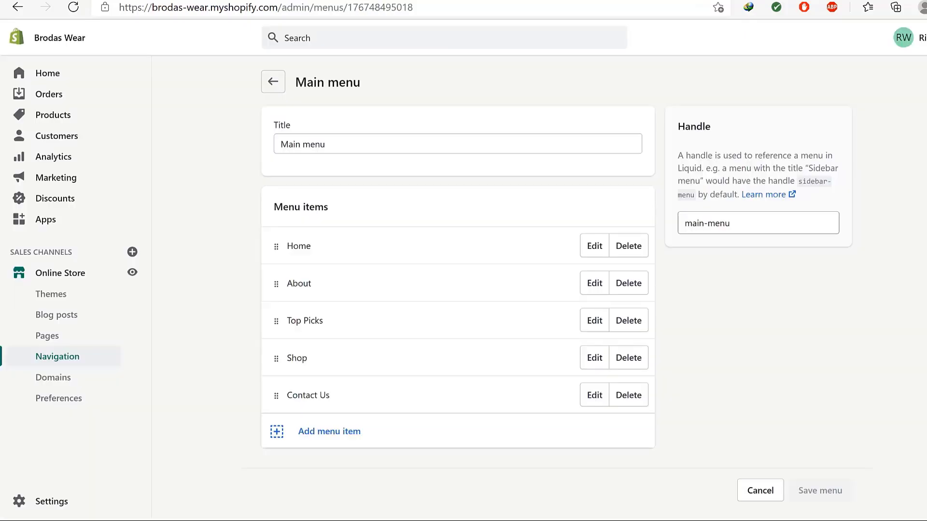
Create a 'Categories' menu item, first trying a '#' placeholder link.
left_click(324, 434)
left_click(340, 270)
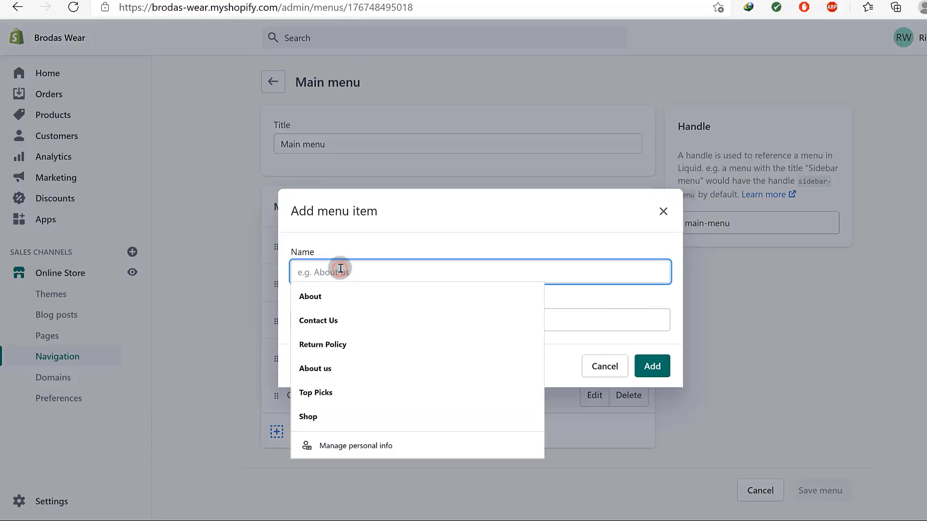
type("C")
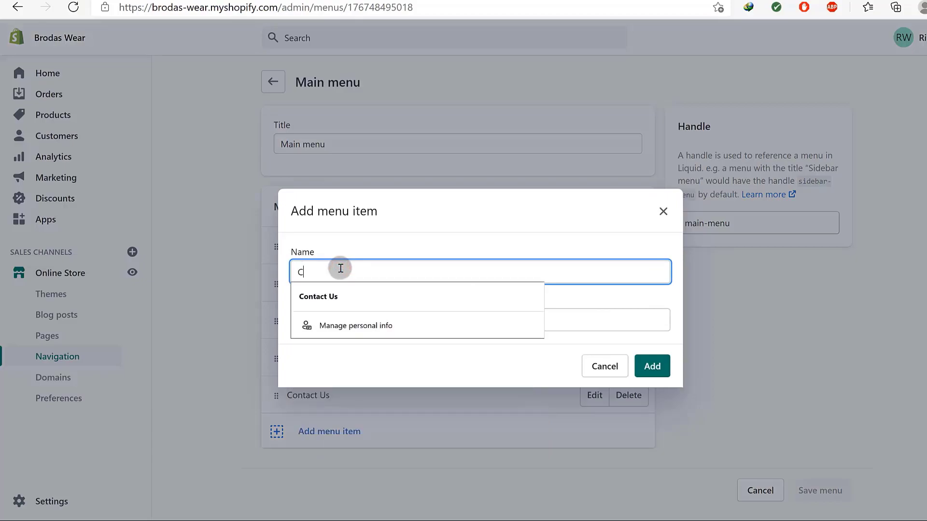
type("ategories")
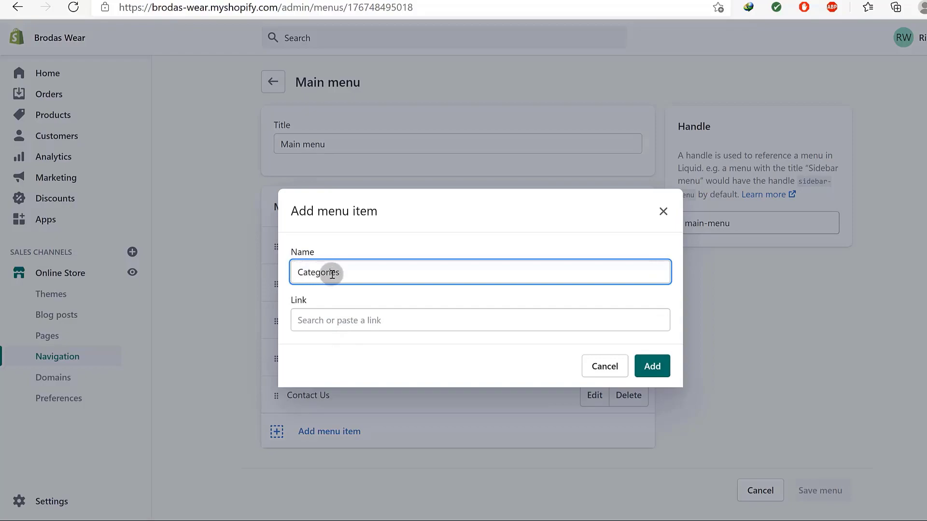
left_click(334, 320)
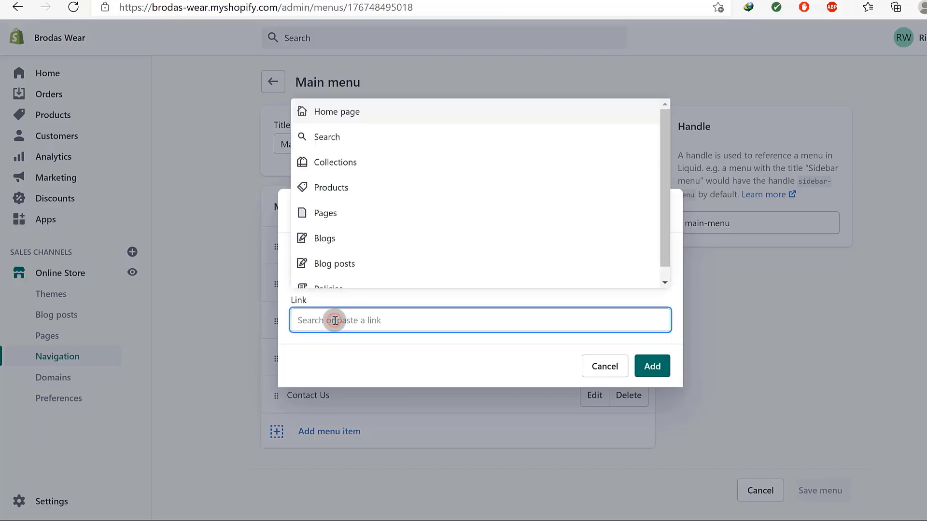
type("#")
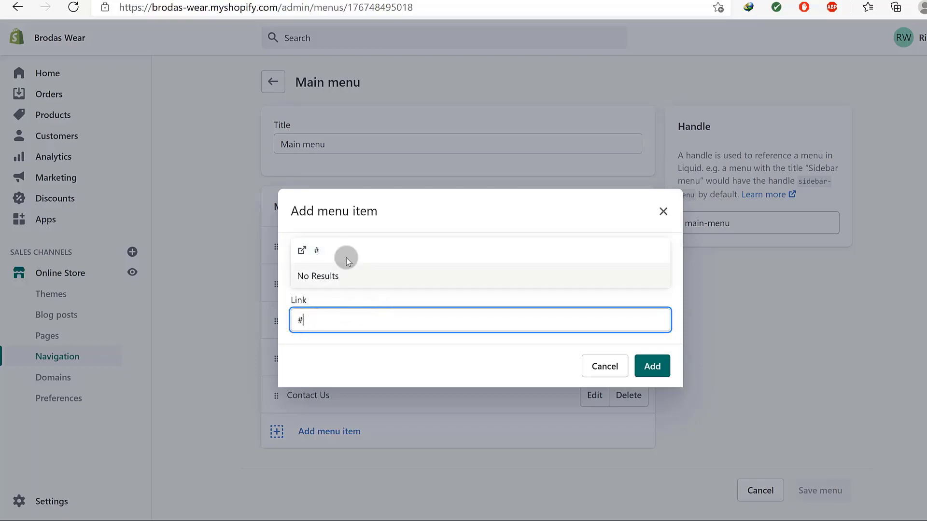
left_click(652, 366)
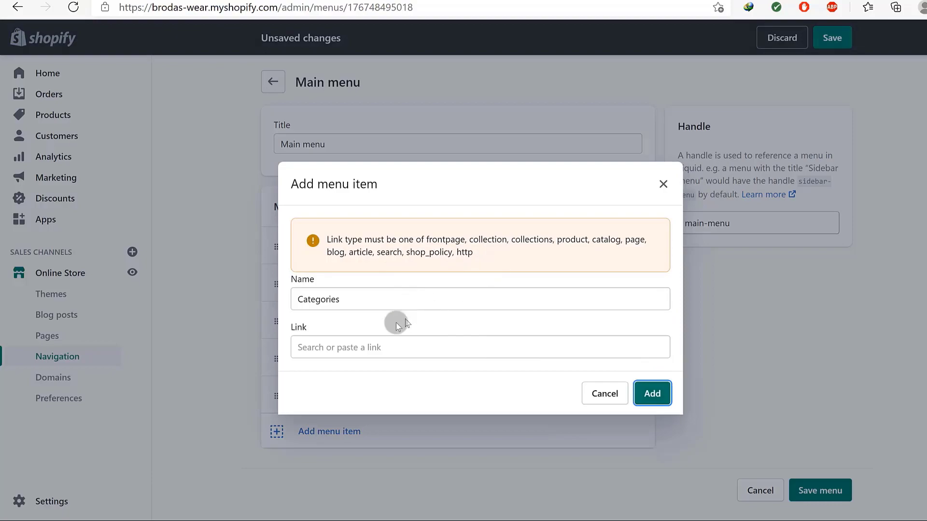
Link Categories to All Collections and add it to the end of the Main menu.
left_click(349, 347)
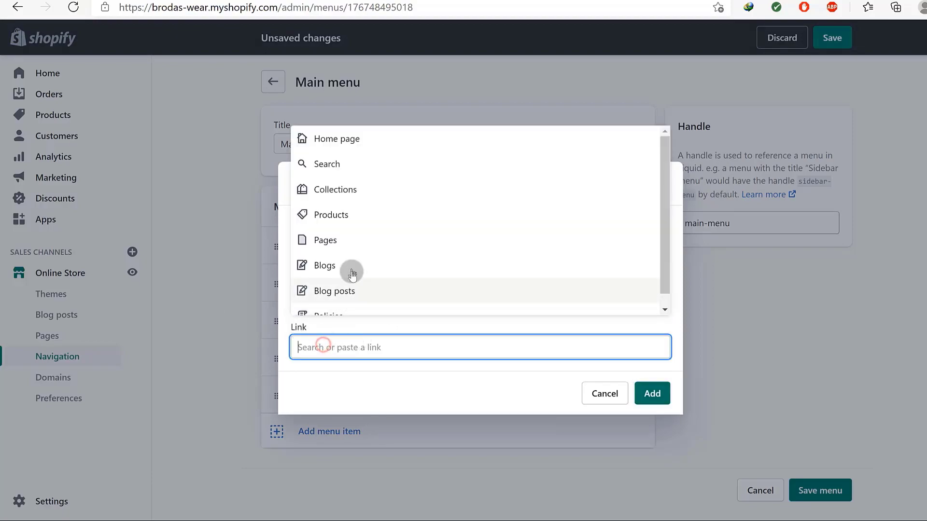
left_click(327, 193)
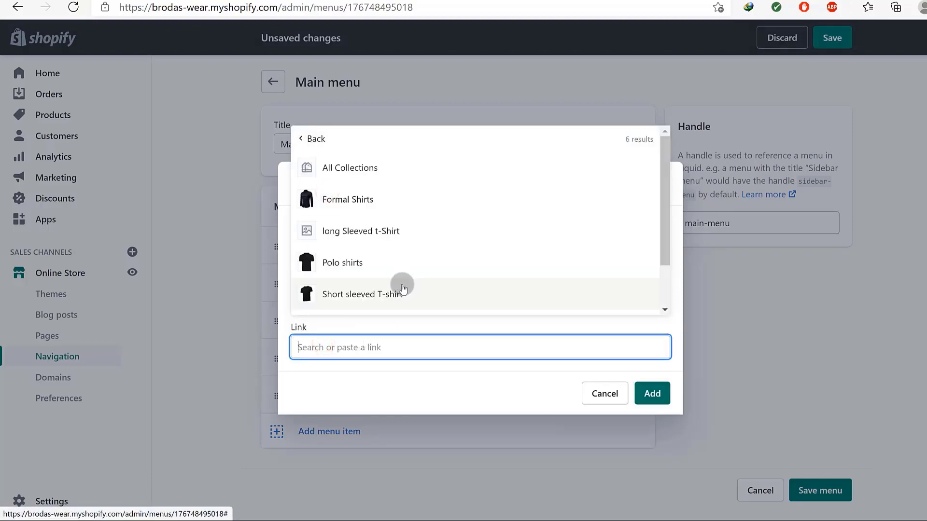
left_click(346, 169)
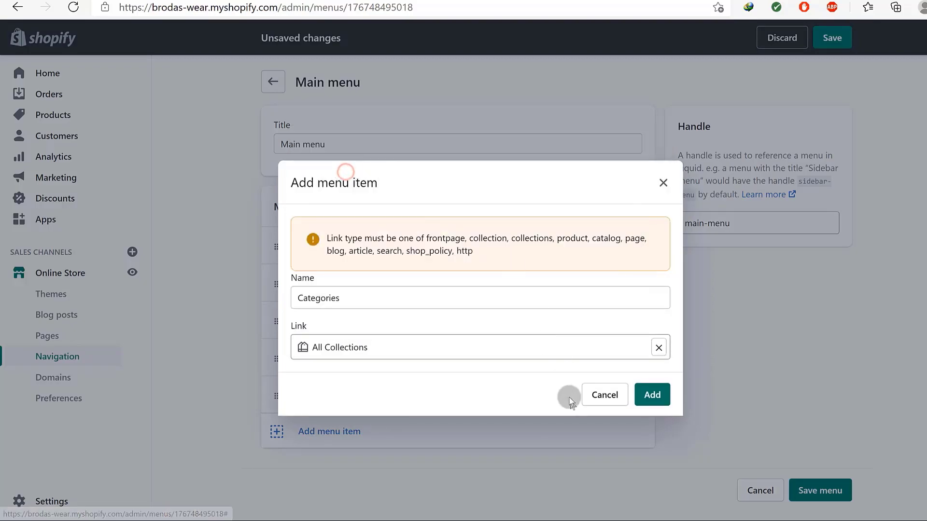
left_click(652, 394)
scroll(652, 393, "down", 1)
left_click_drag(287, 392, 326, 390)
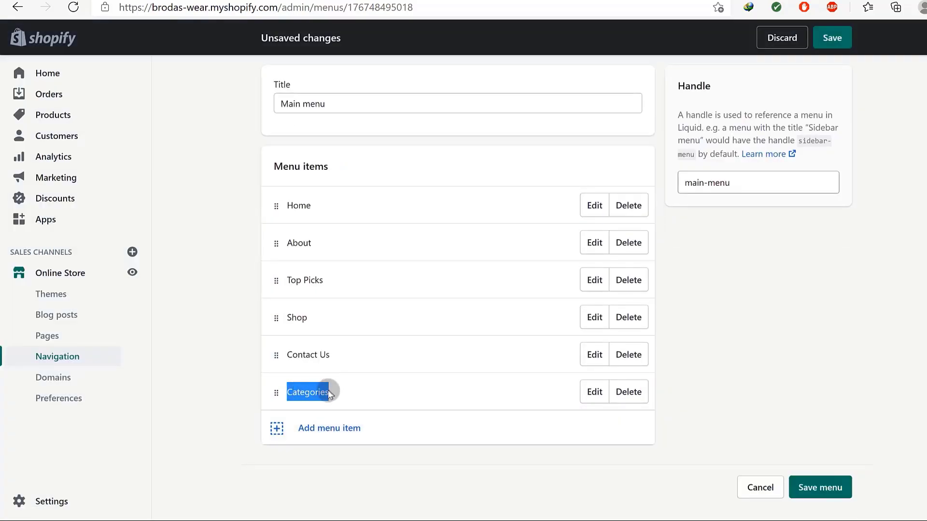
left_click(313, 392)
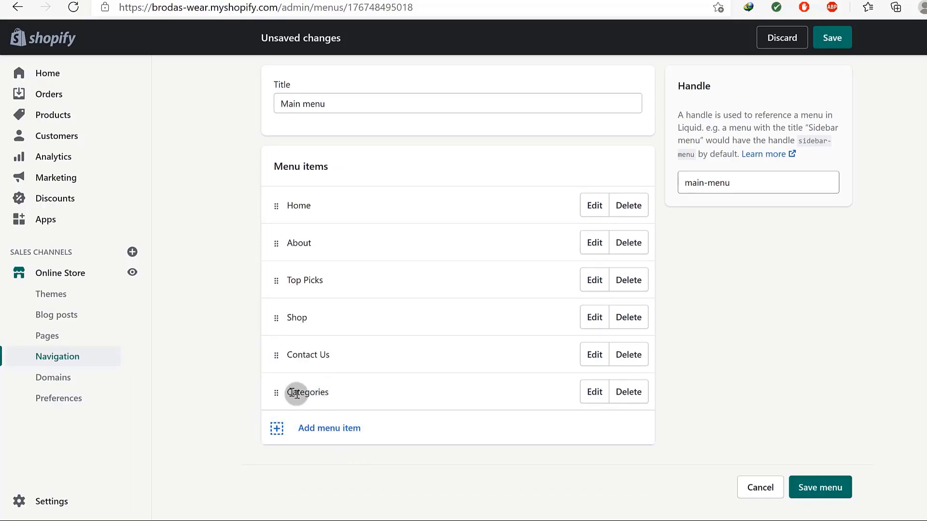
Add a 'Short' sleeved menu item linked to the Short sleeved T-shirt collection.
left_click(318, 430)
left_click(344, 270)
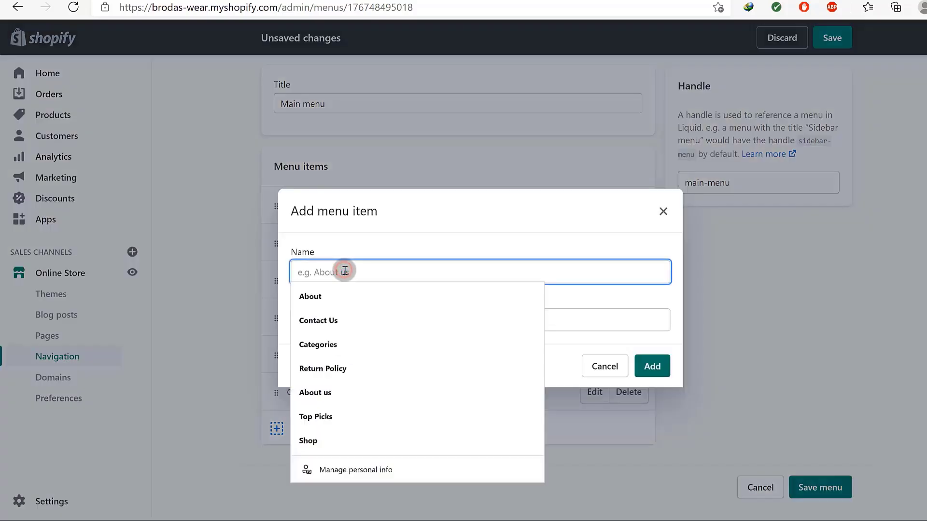
type("Sh")
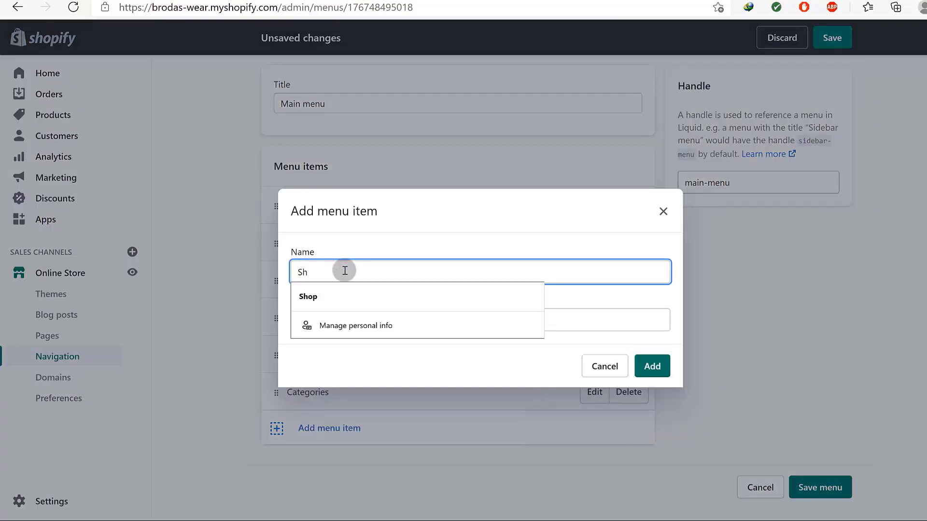
type("ort sleeved")
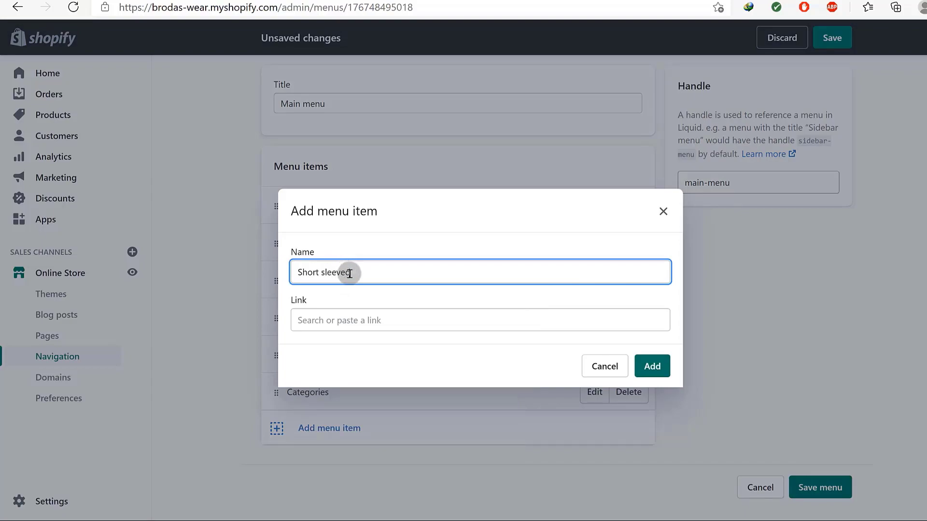
left_click(347, 316)
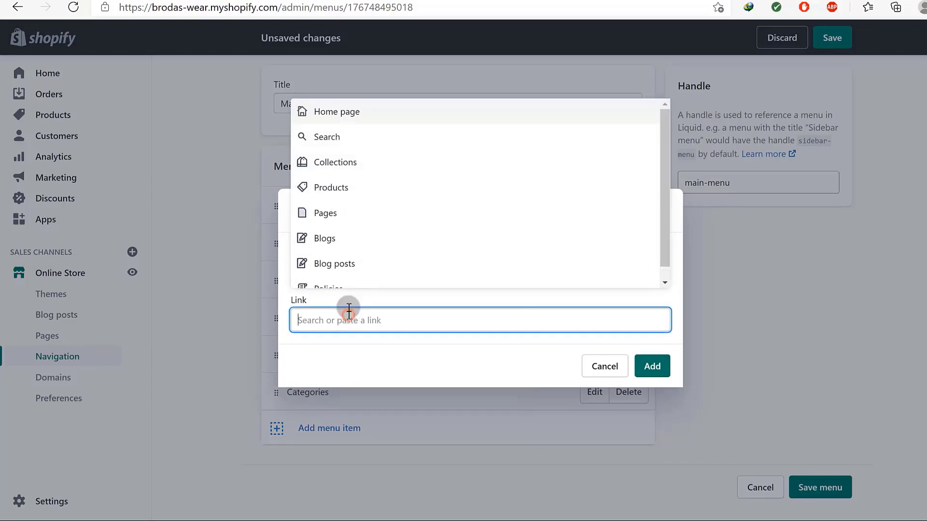
left_click(338, 160)
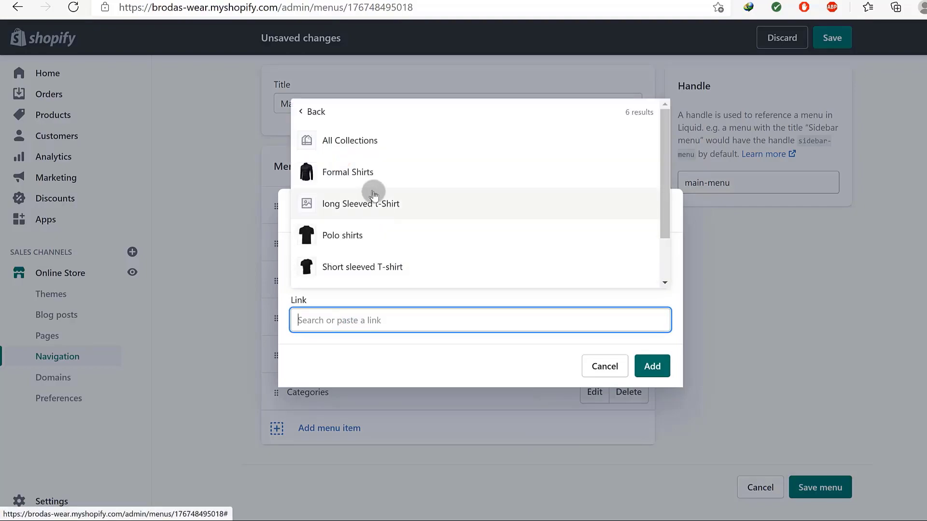
left_click(364, 274)
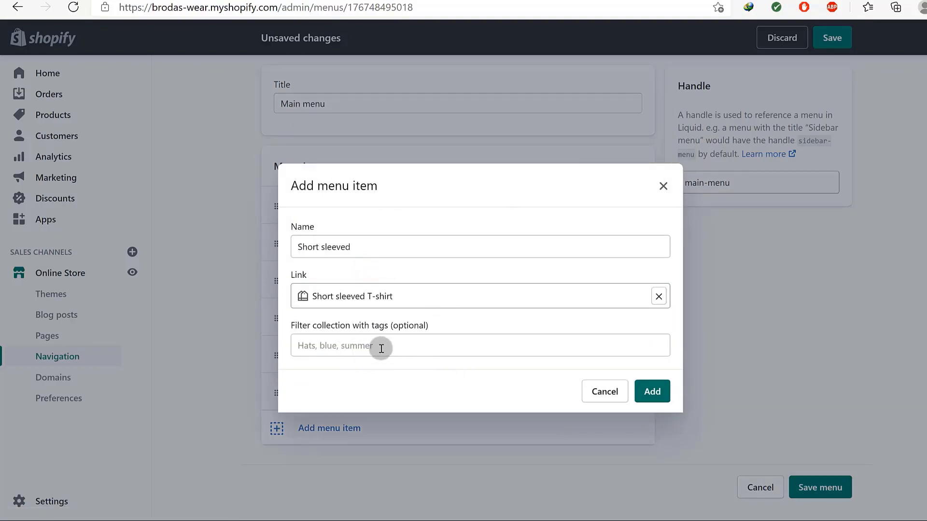
left_click(651, 391)
Drag the Short sleeved item from under Contact Us to nest it beneath Categories.
scroll(498, 410, "down", 1)
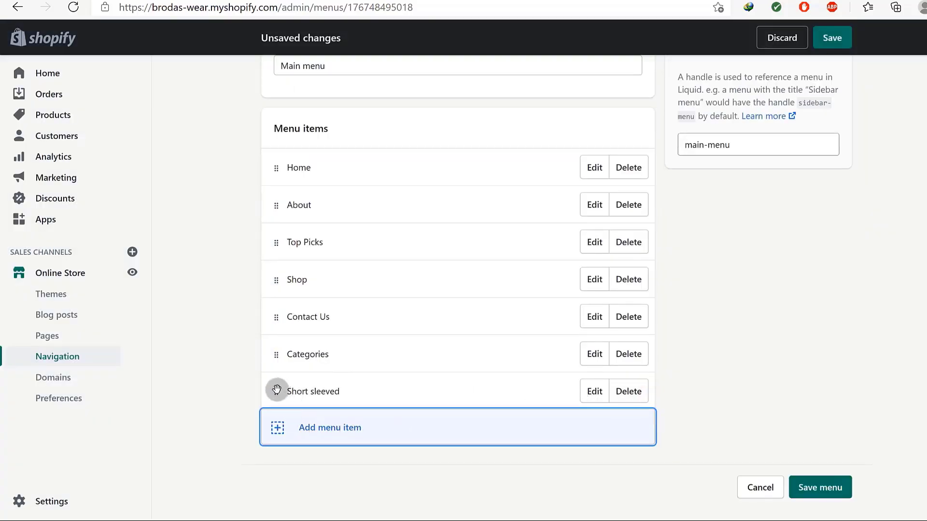
left_click_drag(275, 392, 309, 376)
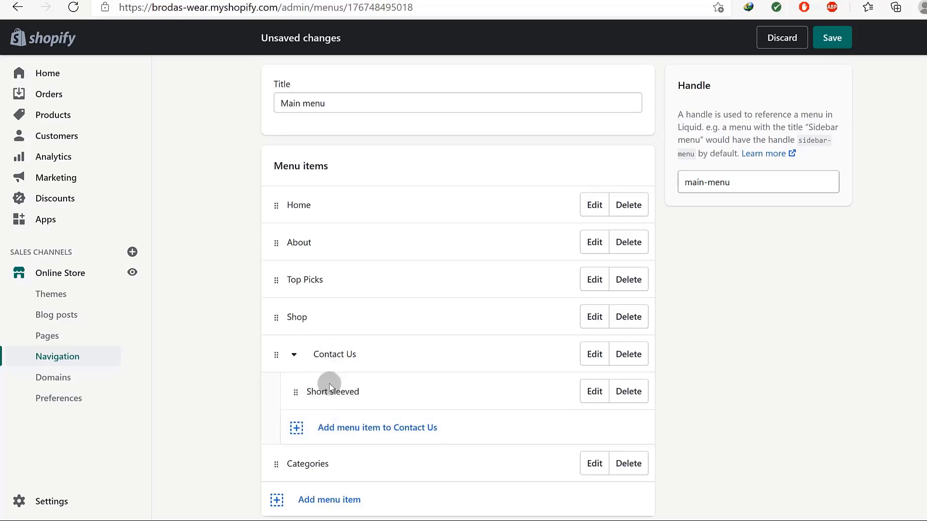
scroll(329, 405, "down", 2)
left_click_drag(294, 320, 323, 424)
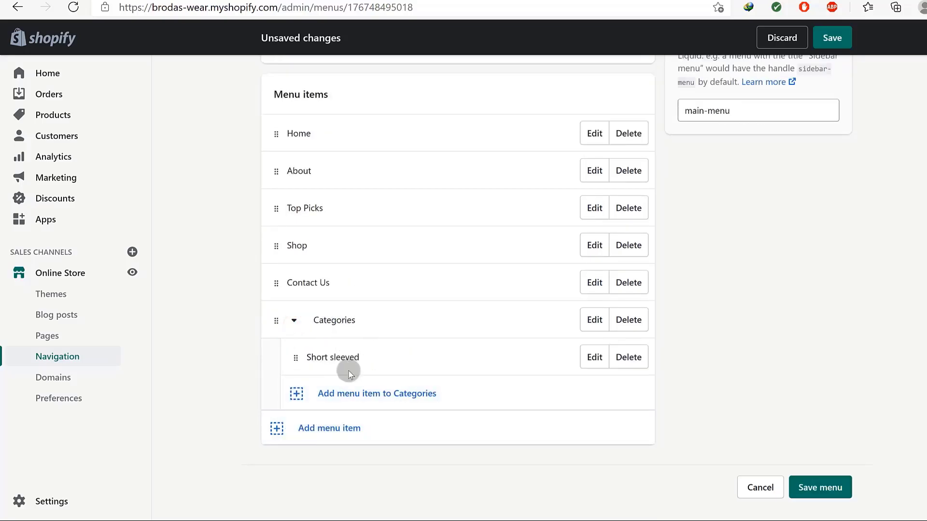
Add 'Long sleeved' under Categories, linked to Collections > long Sleeved t-Shirt.
left_click(344, 393)
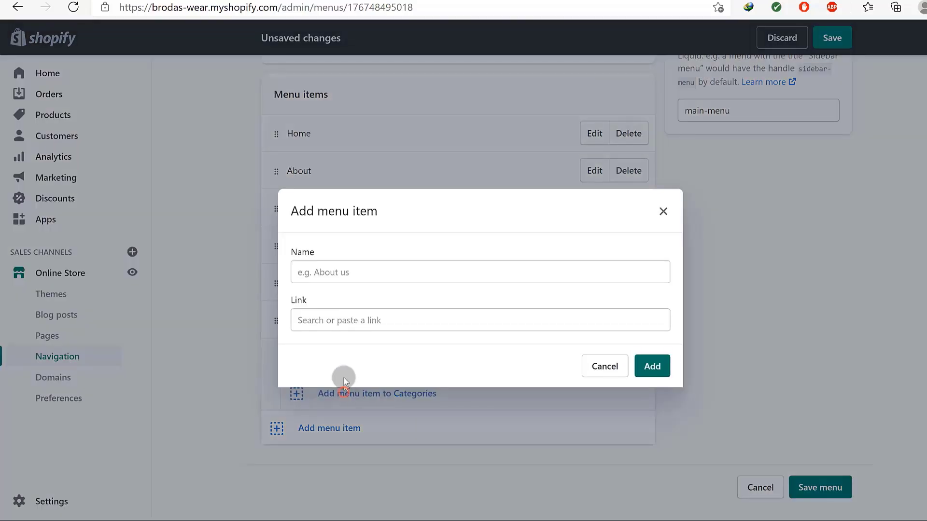
left_click(349, 272)
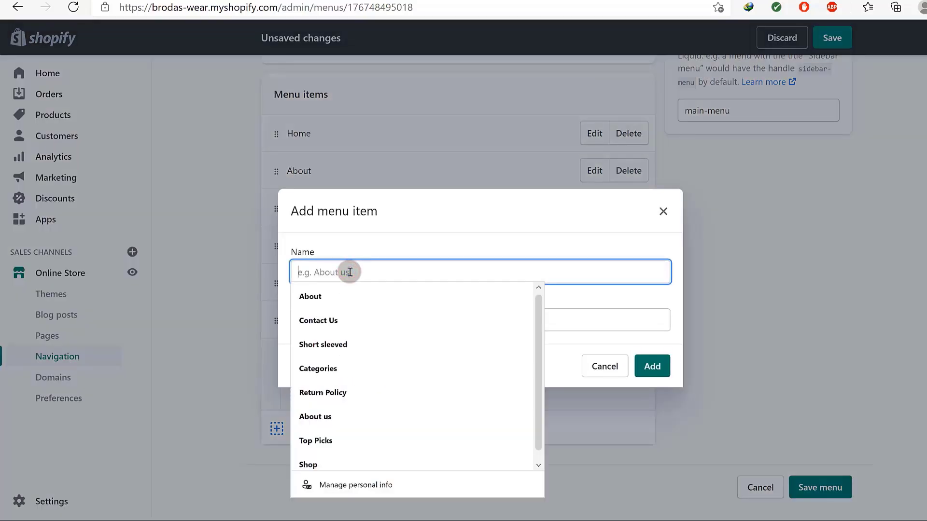
type("Long sleeved")
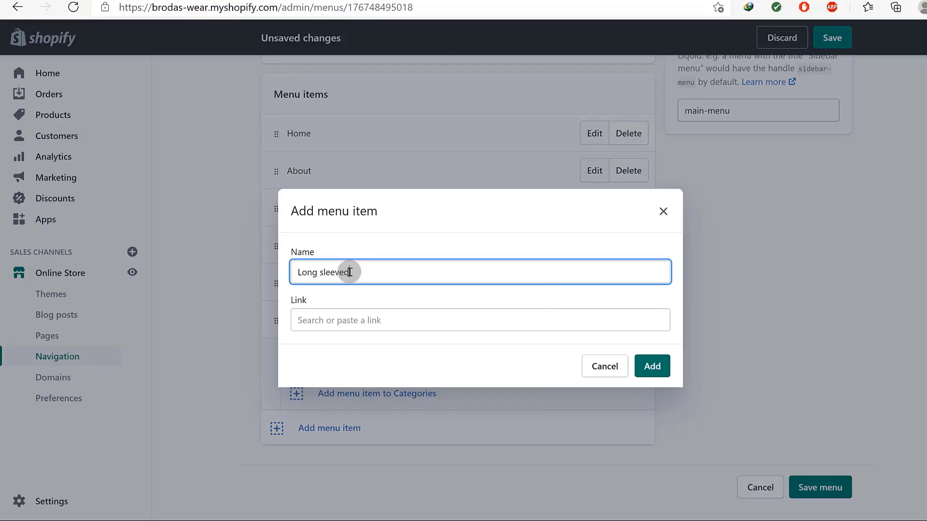
left_click(337, 320)
left_click(349, 164)
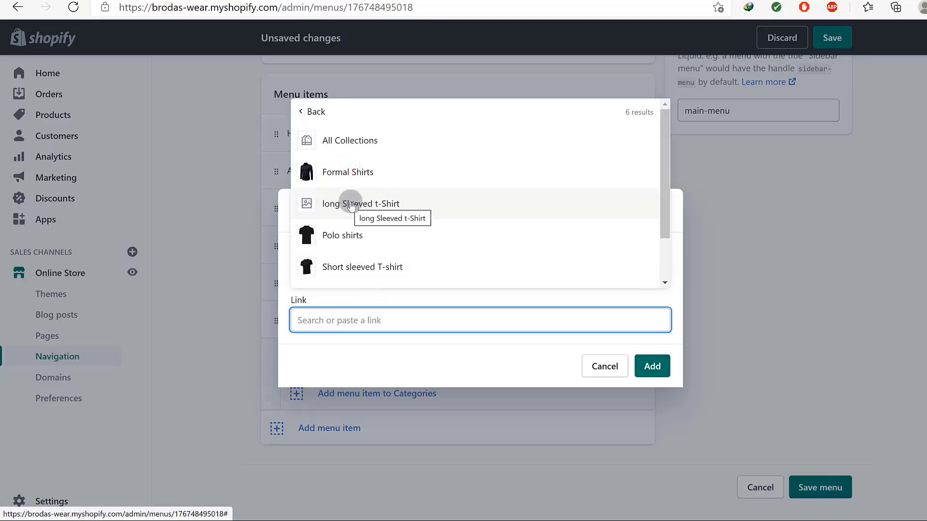
left_click(351, 204)
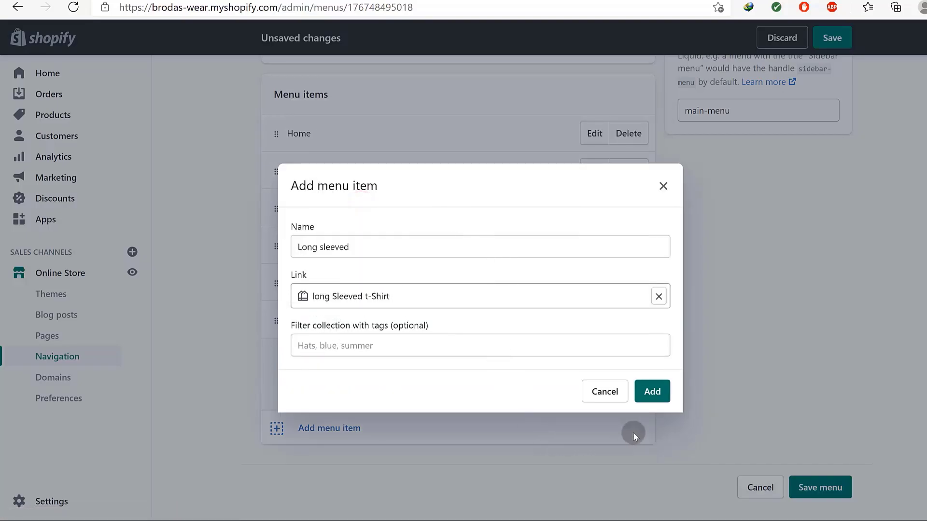
left_click(652, 391)
scroll(483, 394, "down", 1)
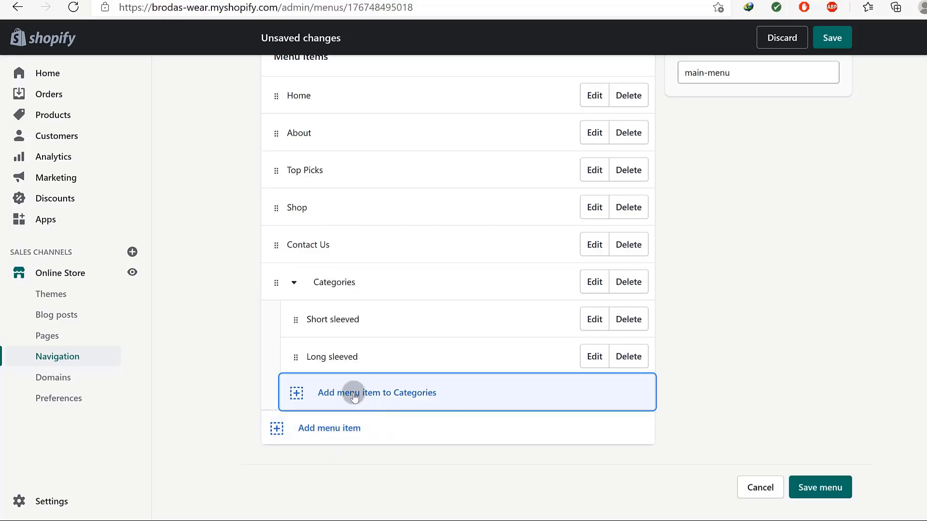
Add a Formal Shirts item under Categories, linked to the Formal Shirts collection with its auto-filled name.
left_click(334, 389)
left_click(334, 272)
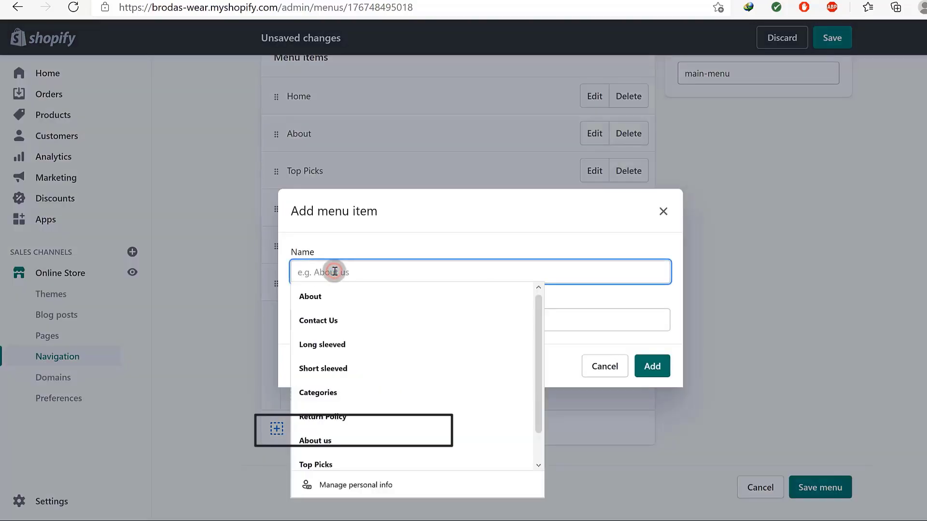
left_click(418, 234)
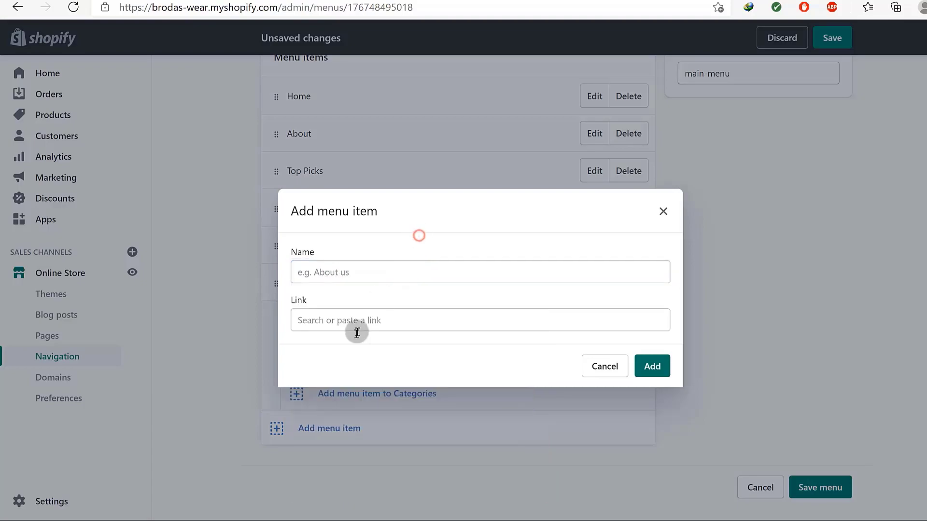
left_click(355, 321)
left_click(341, 162)
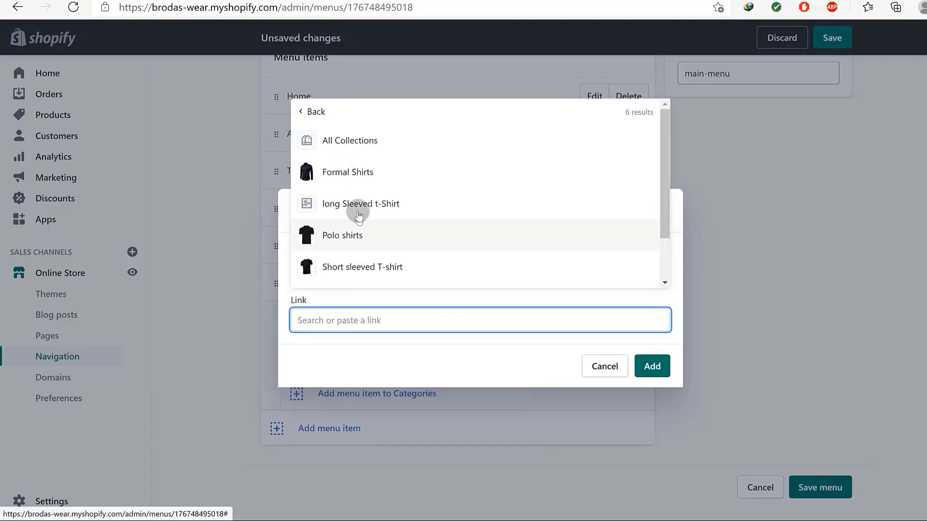
left_click(352, 170)
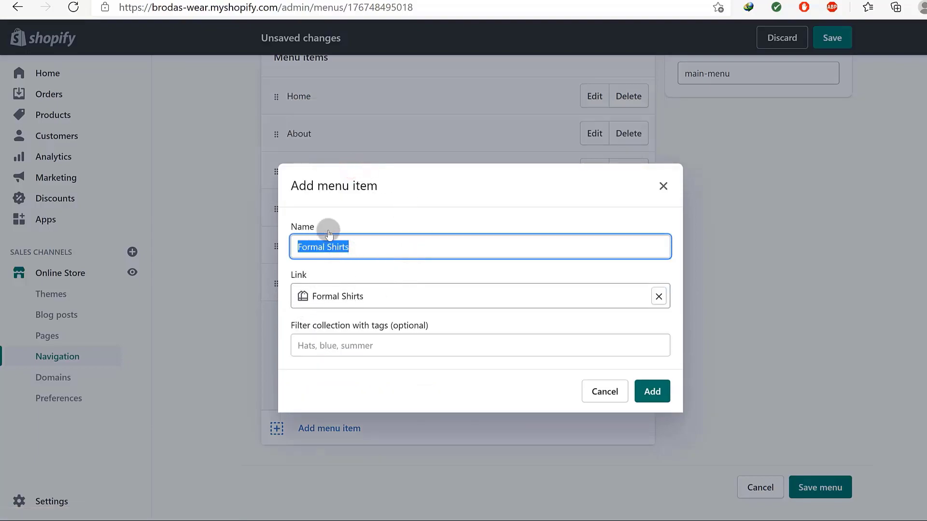
left_click(367, 244)
left_click(651, 391)
scroll(406, 376, "down", 2)
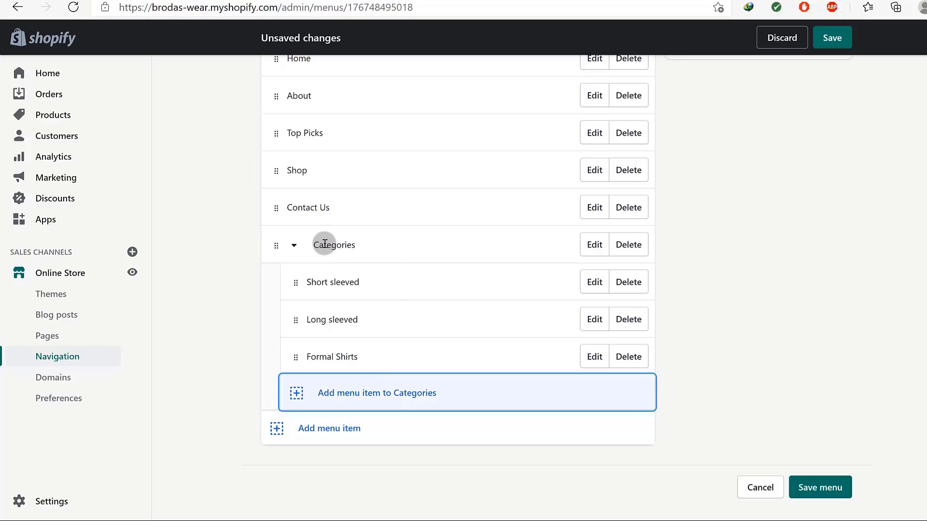
Save the Main menu and reload the storefront preview.
left_click(594, 245)
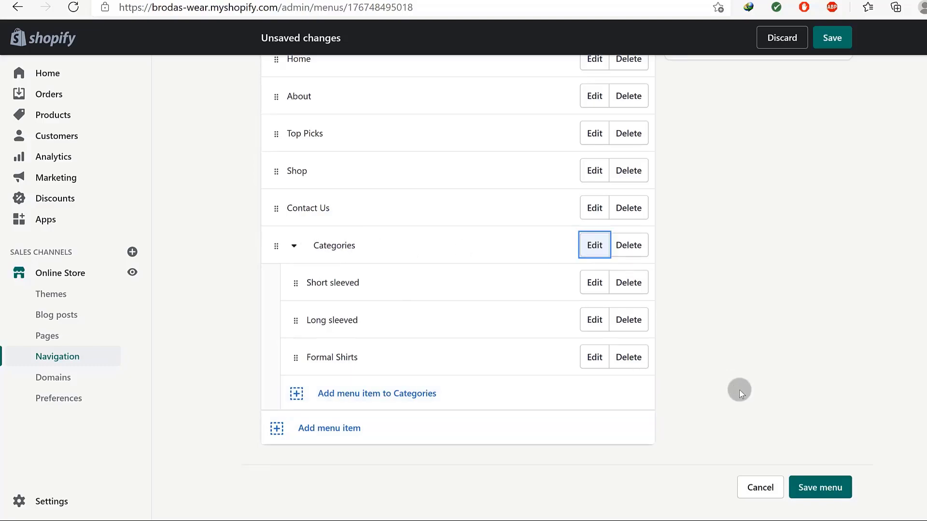
left_click(820, 488)
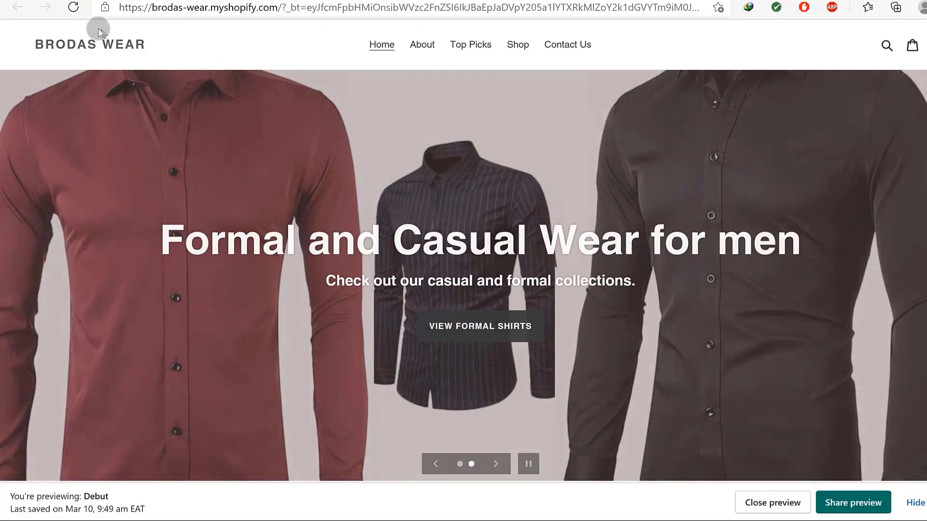
left_click(75, 7)
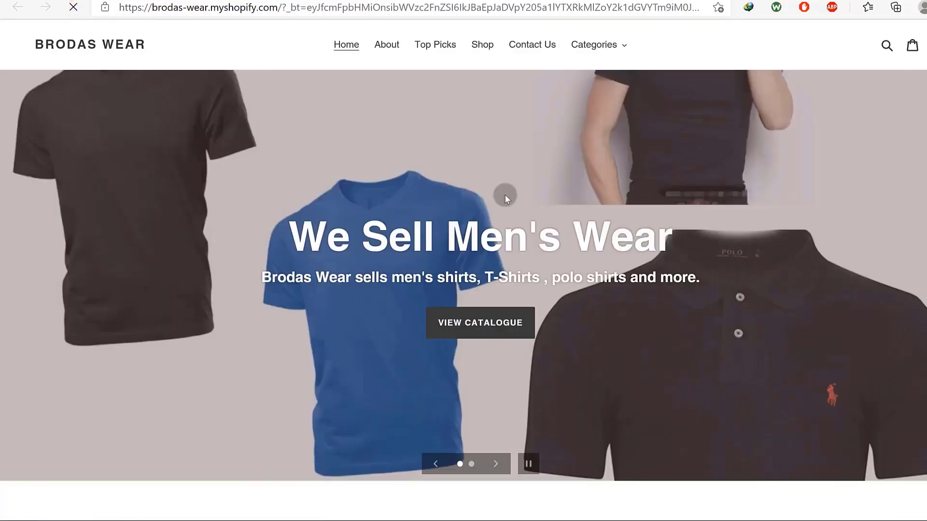
Check the storefront Categories dropdown, opening the Short sleeved and Formal Shirts collection pages.
left_click(611, 47)
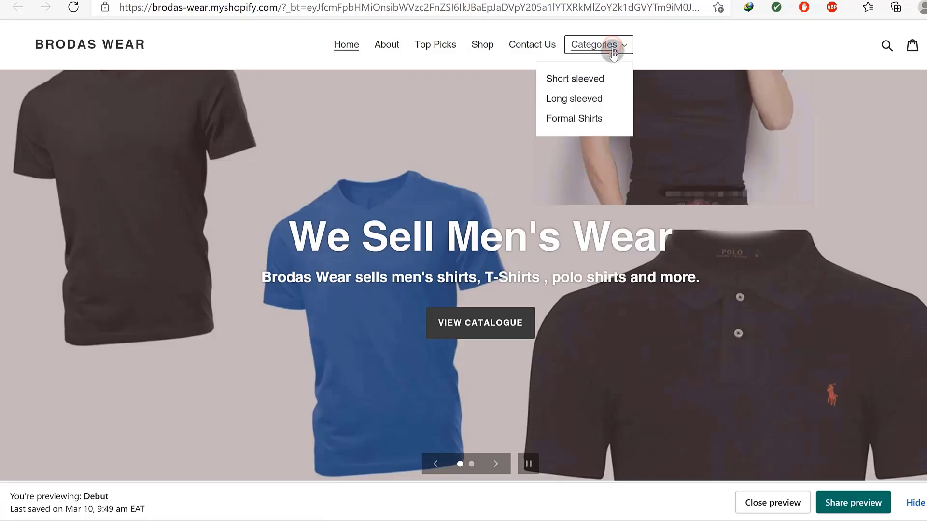
left_click(590, 48)
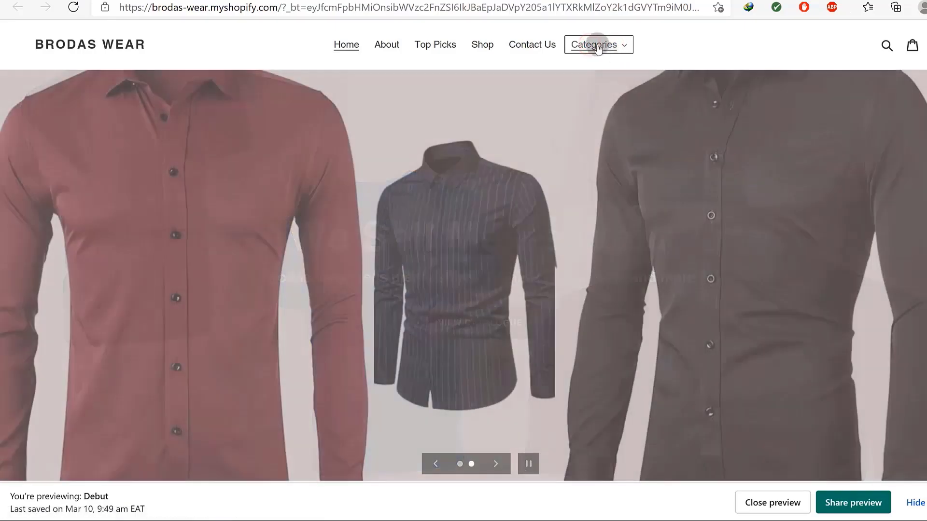
left_click(598, 43)
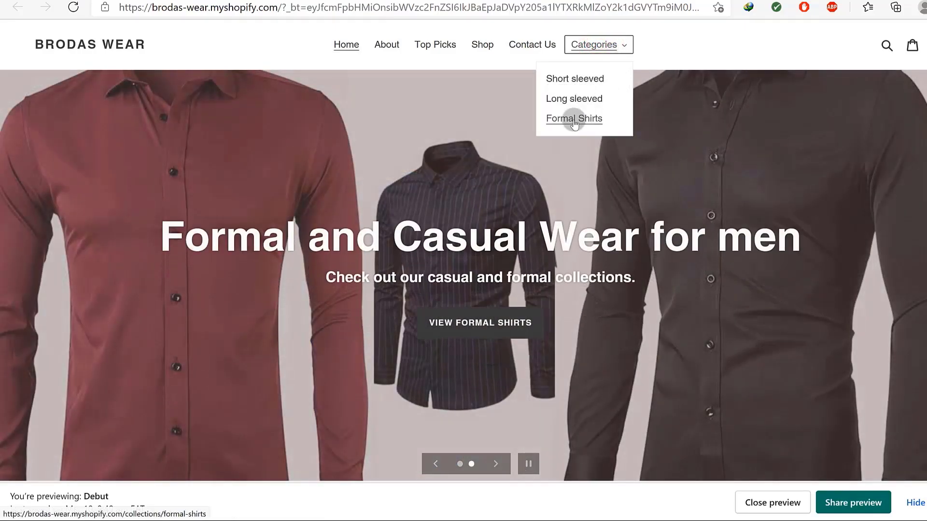
left_click(567, 78)
left_click(607, 52)
left_click(572, 118)
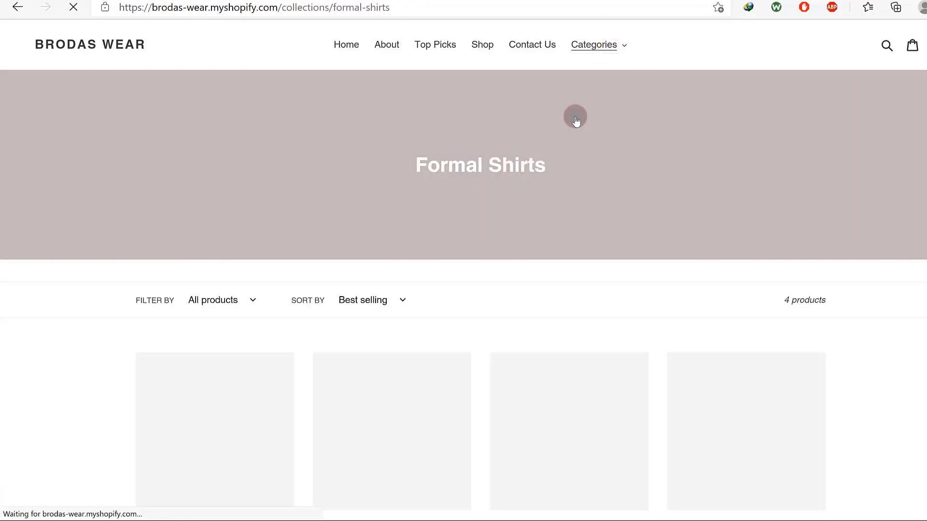
scroll(630, 179, "down", 6)
scroll(626, 185, "up", 6)
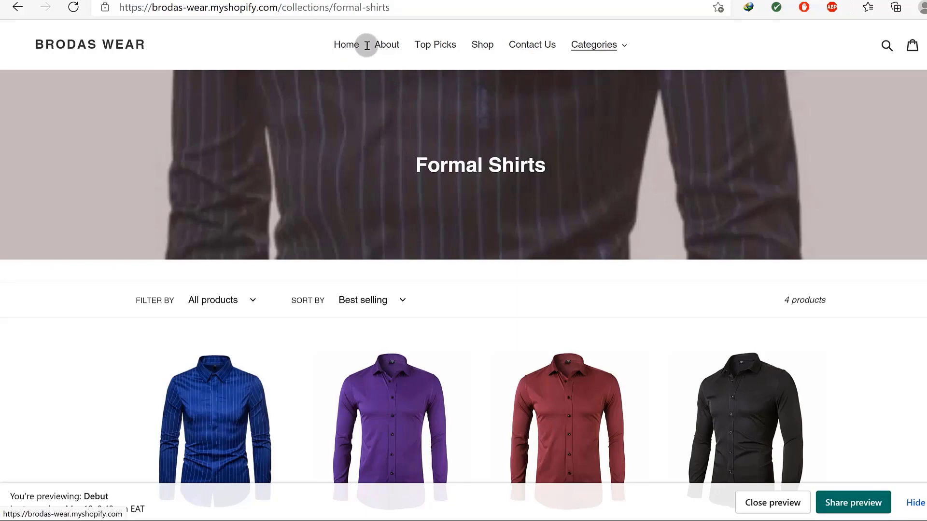
left_click(622, 46)
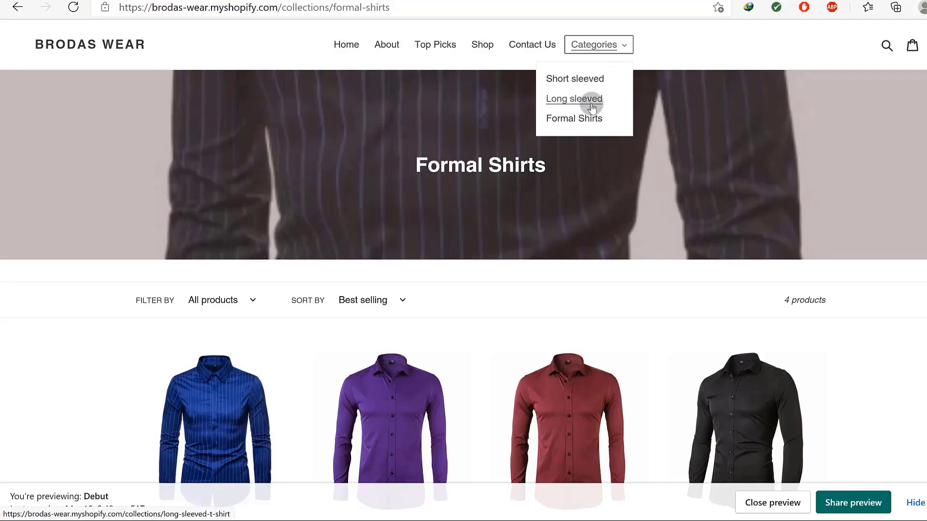
left_click(684, 60)
scroll(690, 258, "down", 7)
scroll(702, 249, "up", 7)
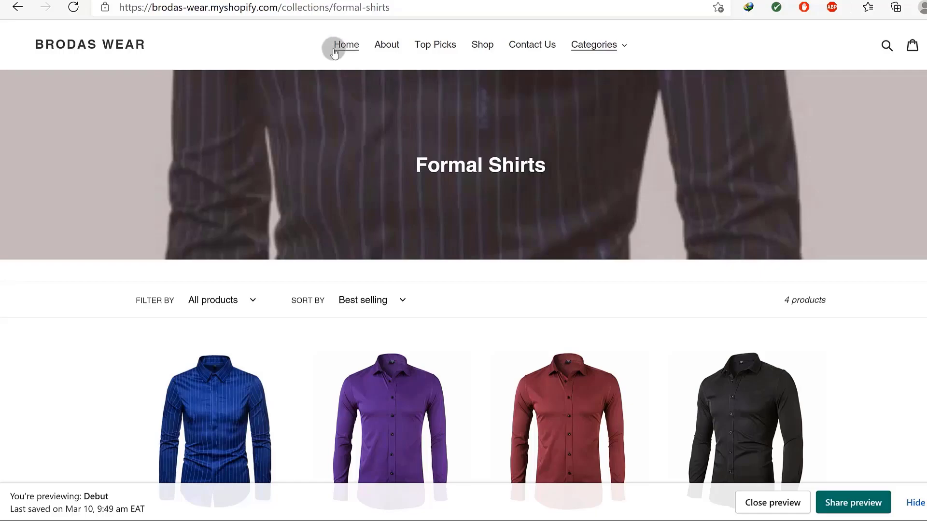
Highlight the storefront's top menu links, then return to admin Online Store > Navigation.
left_click_drag(318, 42, 652, 30)
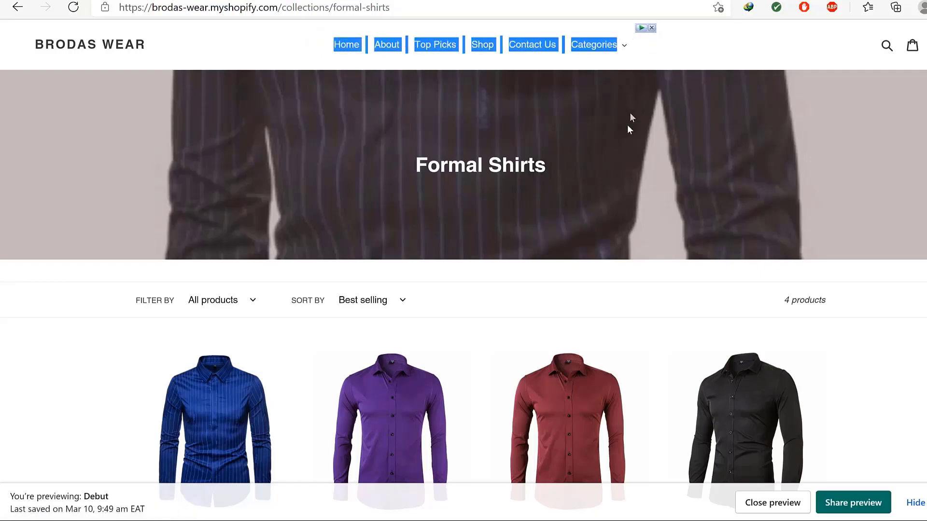
scroll(627, 145, "down", 6)
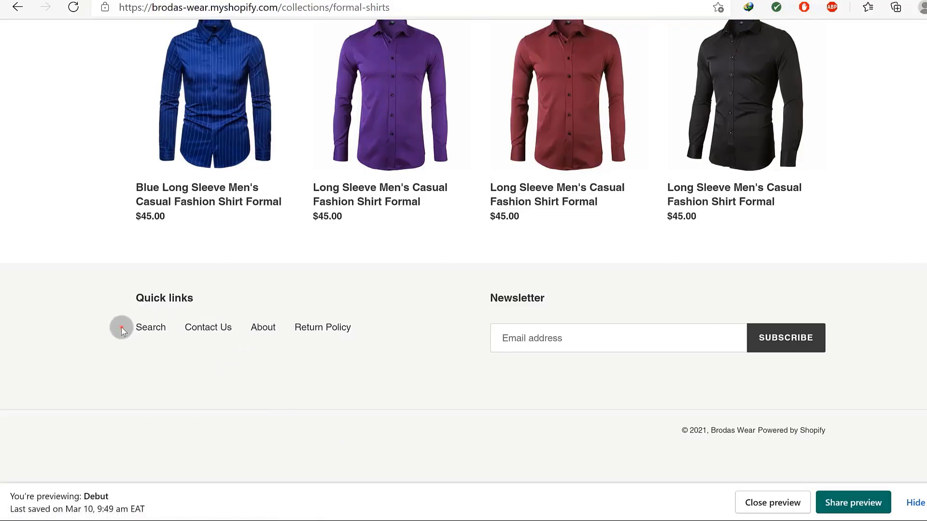
scroll(405, 305, "up", 5)
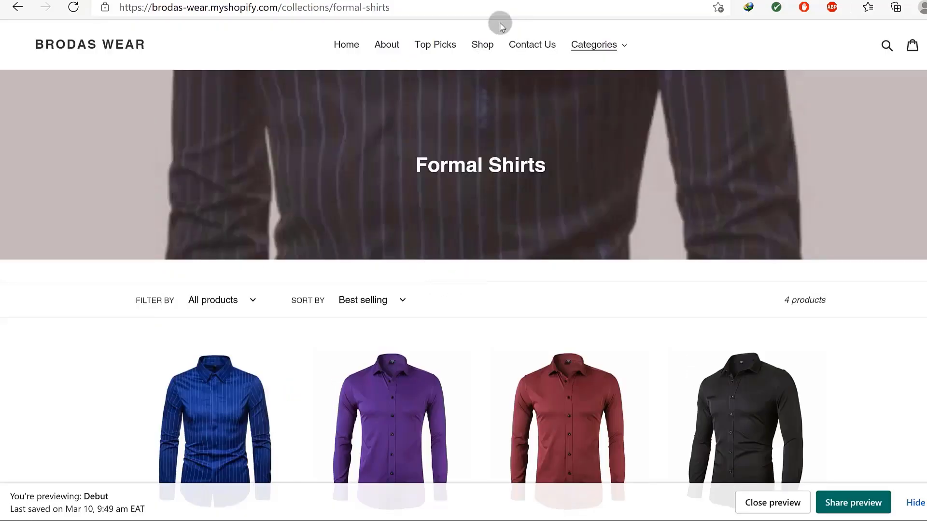
left_click(338, 0)
left_click(59, 358)
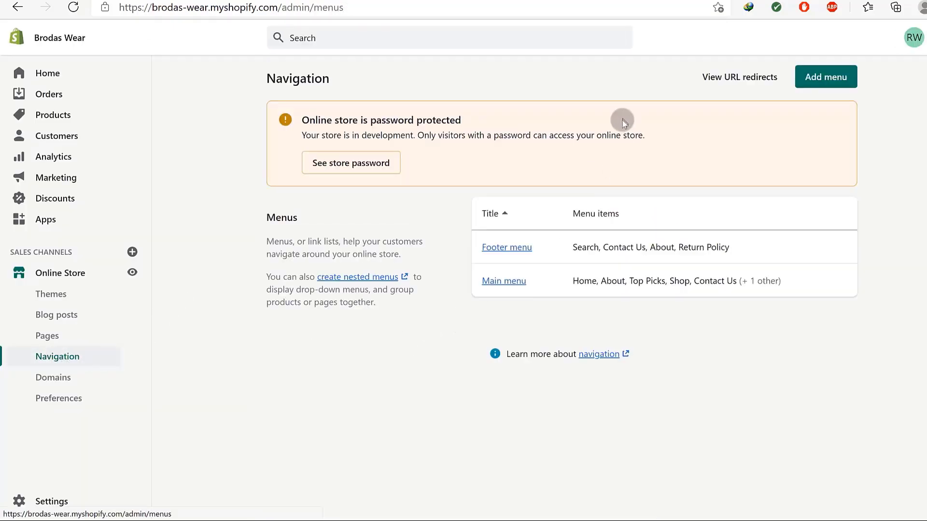
Start a new menu in admin, recheck the storefront Categories dropdown, then return to Add menu.
left_click(811, 78)
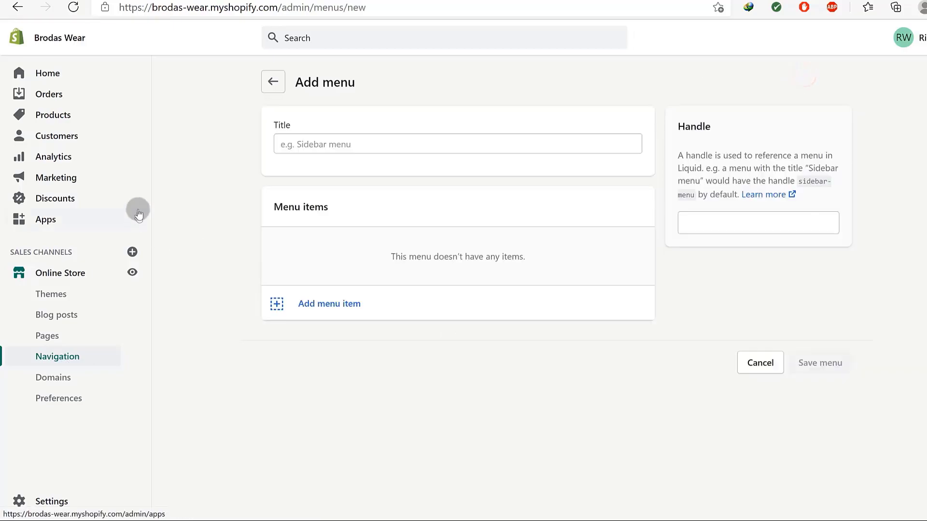
left_click(322, 139)
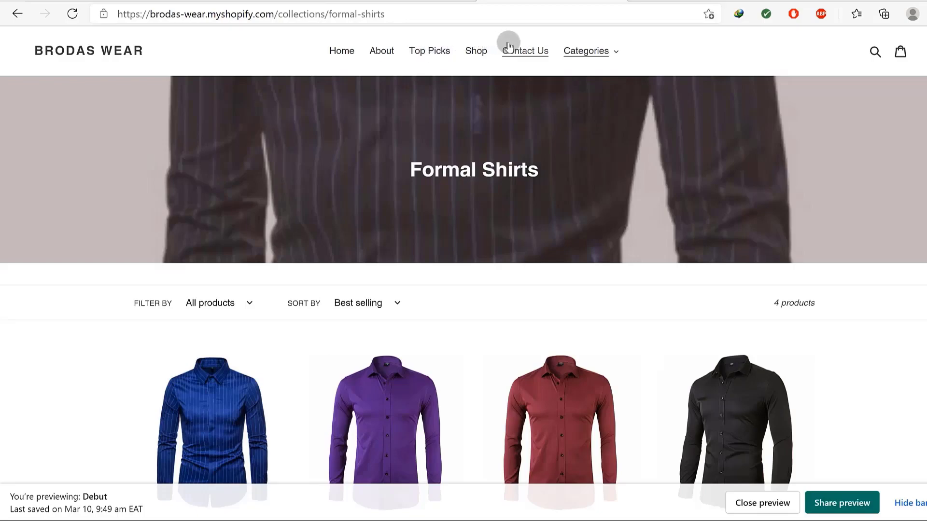
left_click(612, 51)
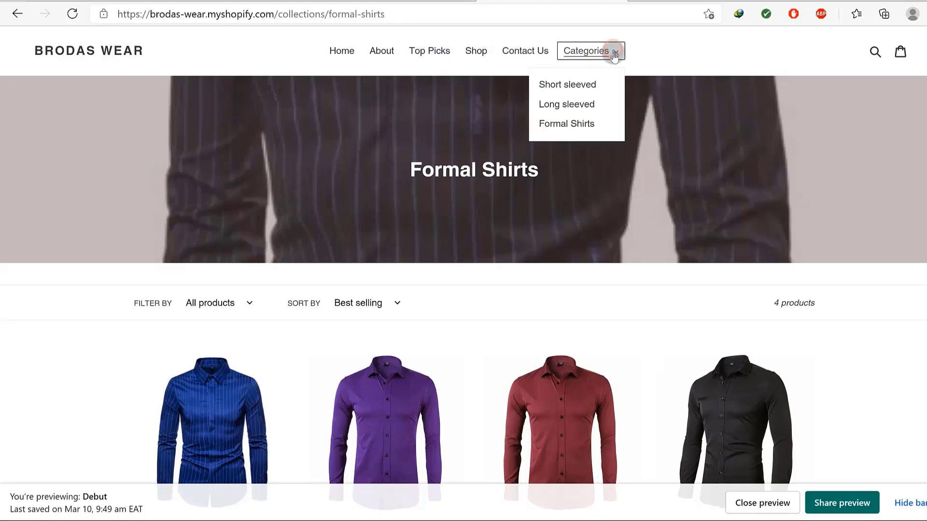
left_click(657, 68)
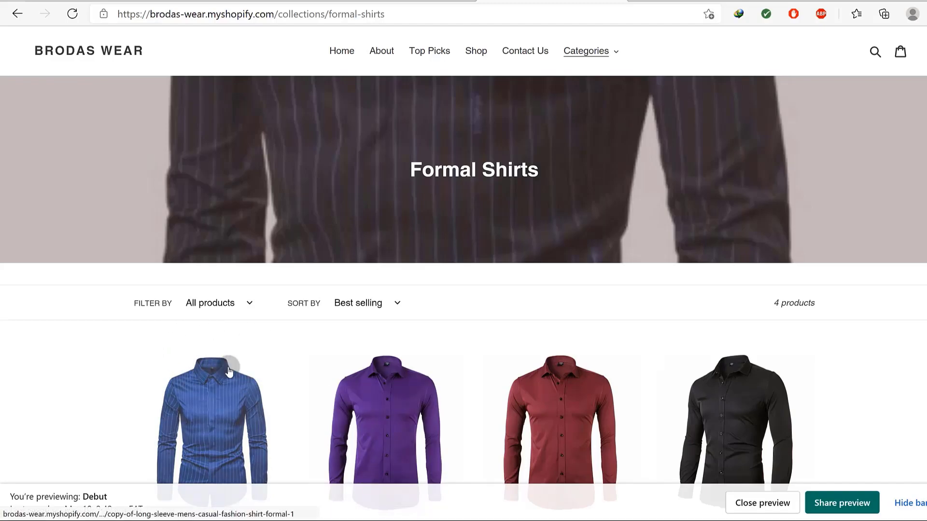
left_click(260, 1)
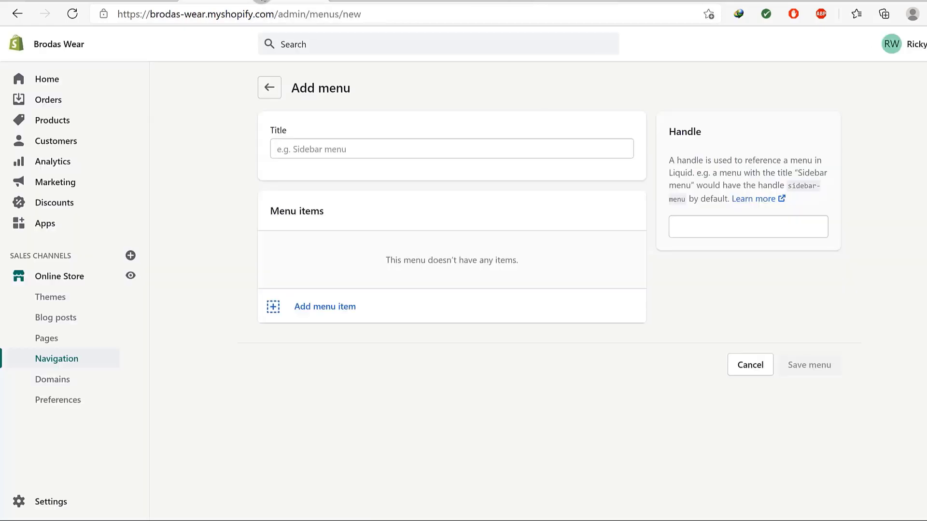
Open Settings > Payments and try activating PayPal Express Checkout before returning to Payments.
left_click(46, 501)
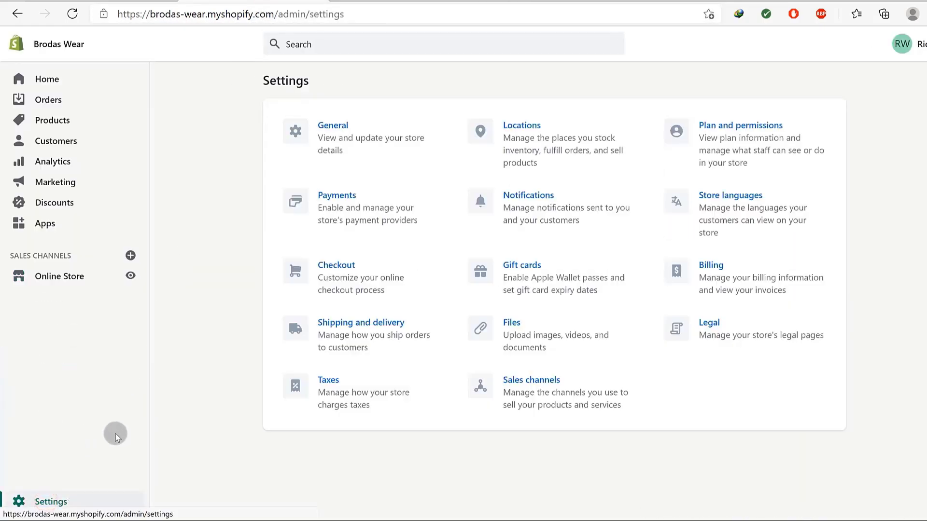
left_click(335, 195)
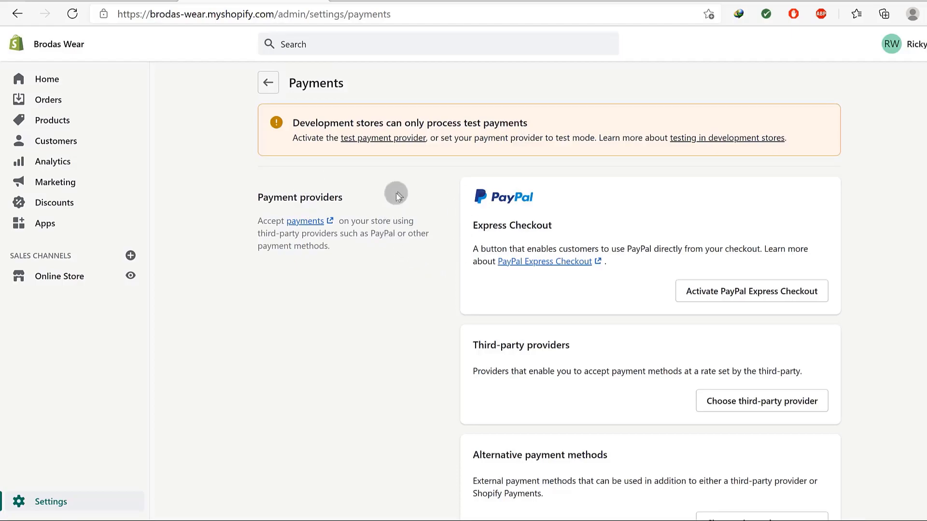
scroll(407, 286, "down", 3)
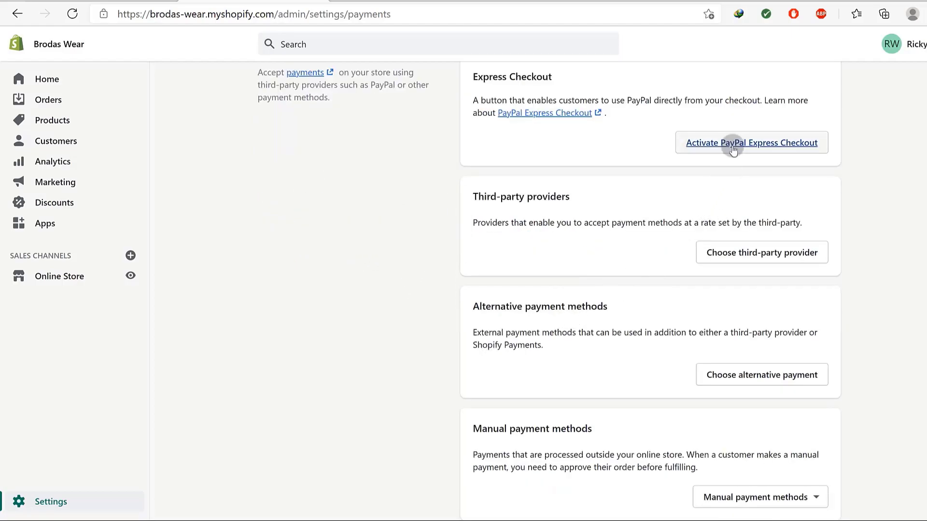
scroll(573, 152, "up", 3)
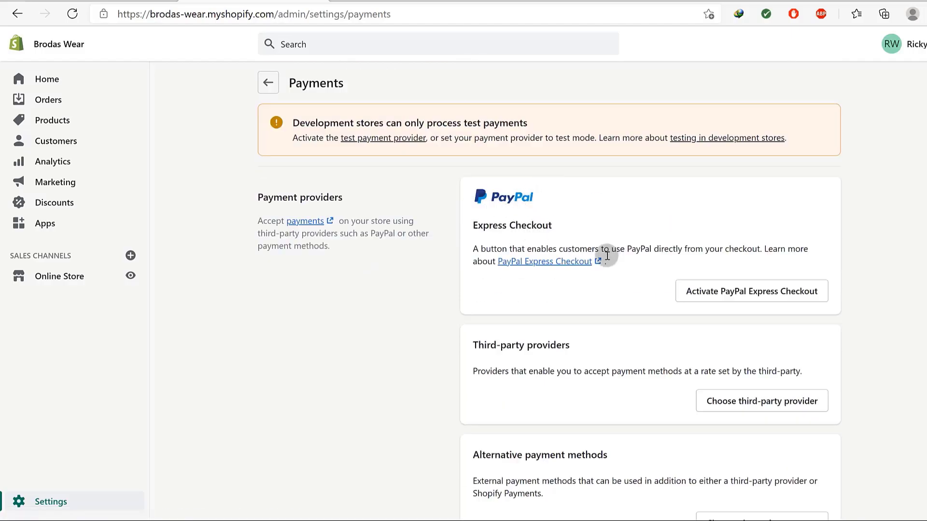
scroll(608, 252, "down", 2)
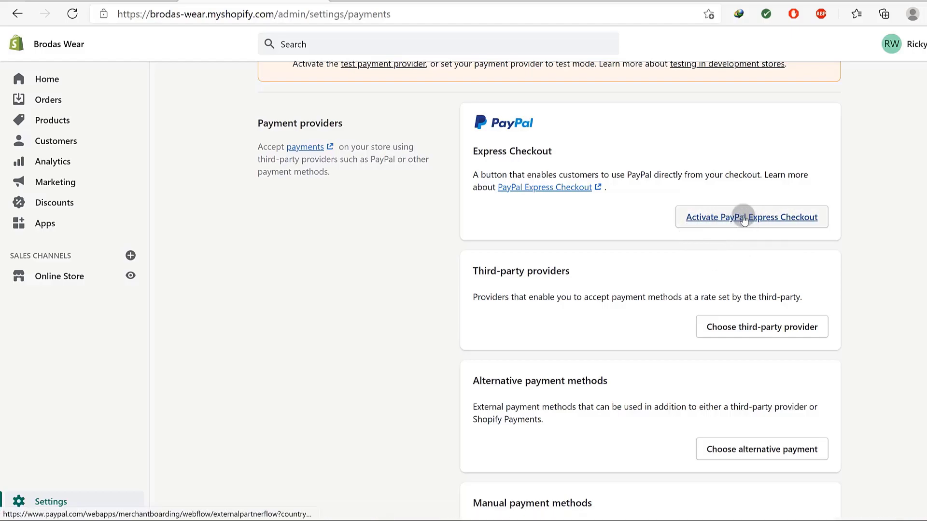
left_click(726, 219)
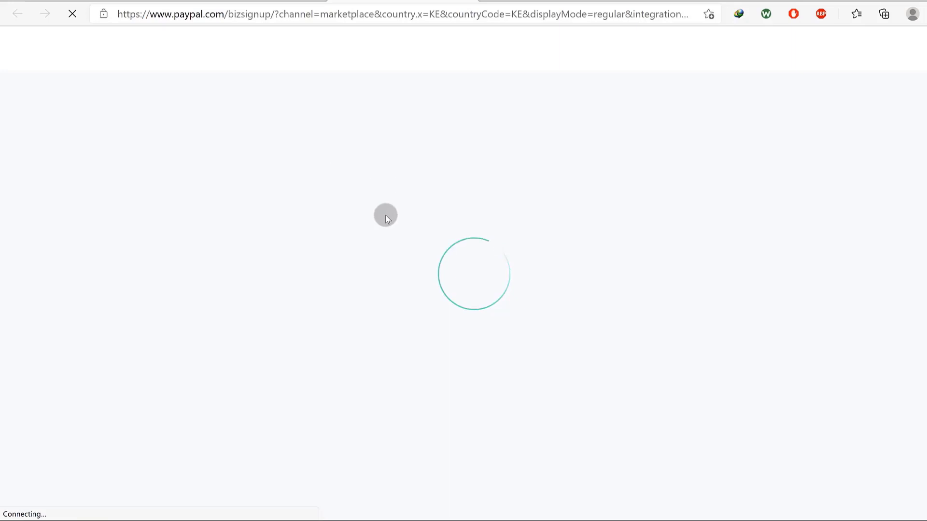
left_click(434, 340)
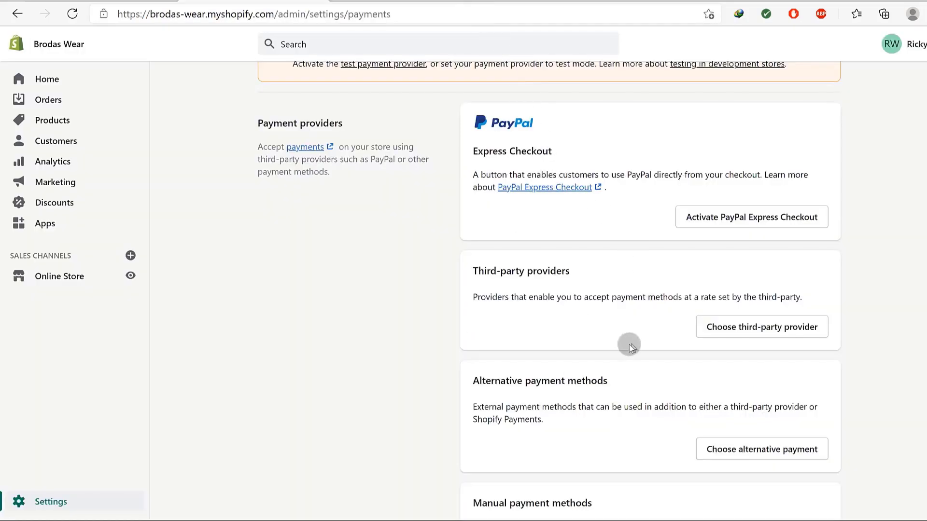
Choose Cash on Delivery (COD) from Manual payment methods, leaving its details and instructions blank.
scroll(610, 276, "down", 2)
scroll(478, 178, "up", 2)
scroll(582, 227, "down", 4)
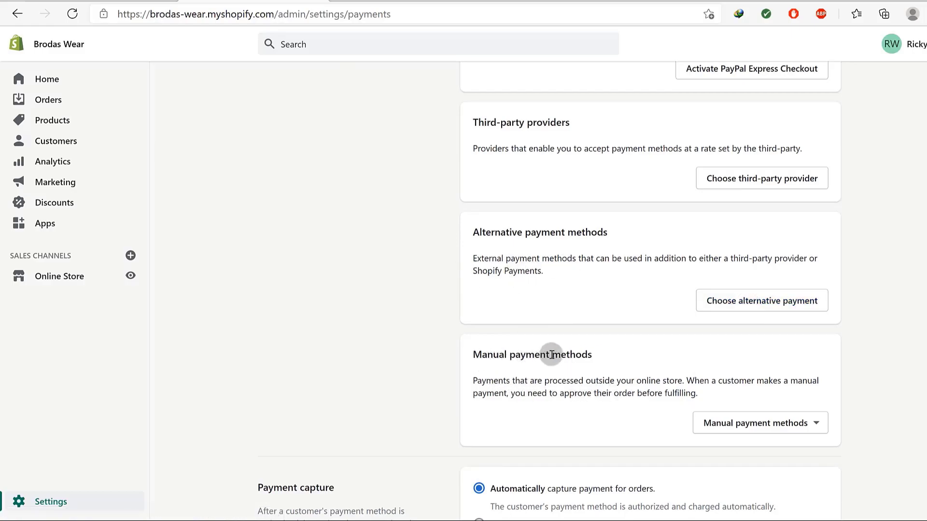
scroll(734, 393, "down", 3)
left_click(751, 276)
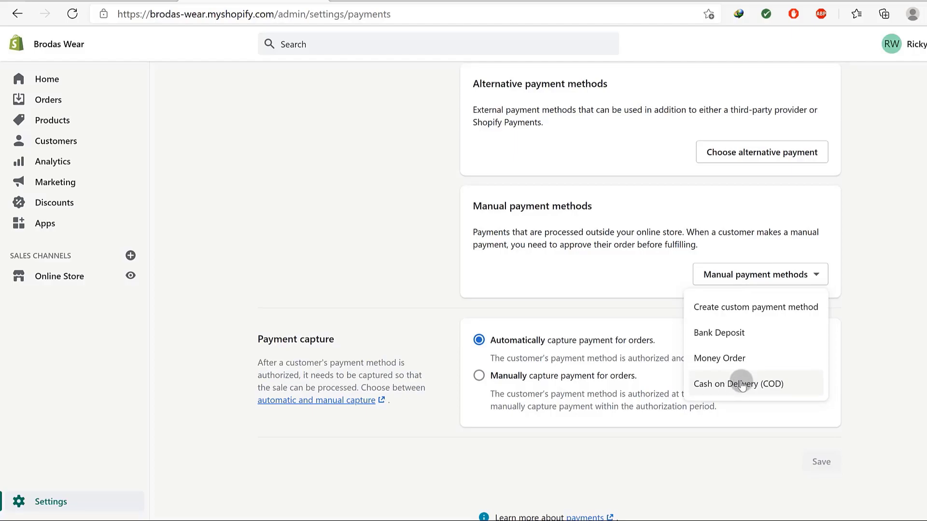
left_click(736, 386)
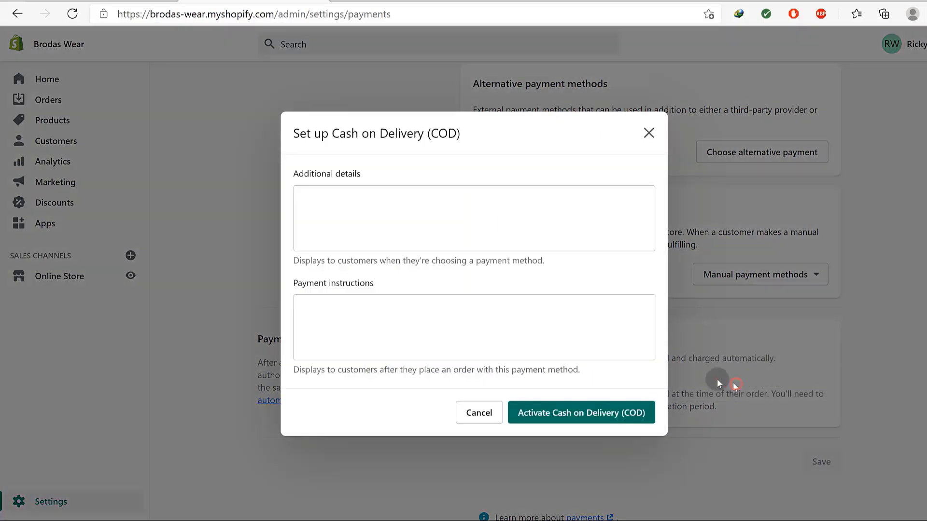
left_click(304, 205)
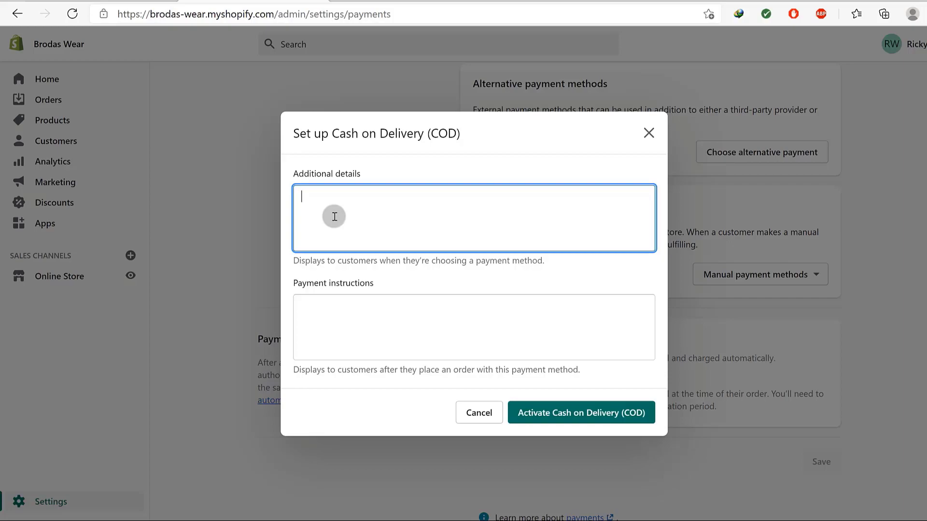
left_click(323, 321)
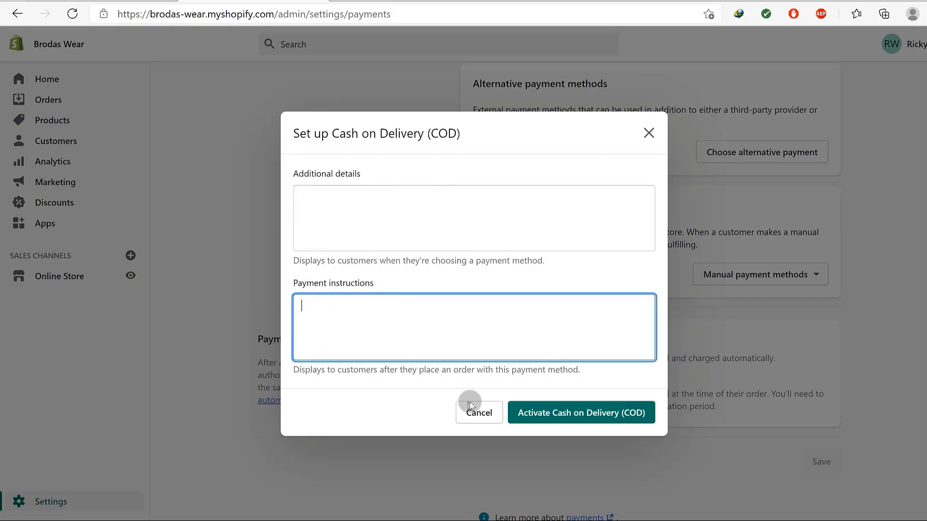
left_click(317, 202)
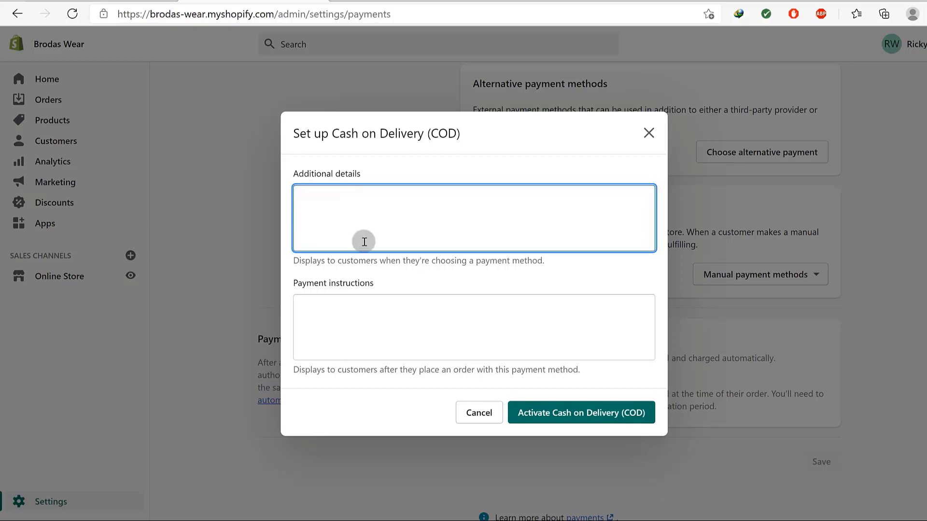
left_click(331, 307)
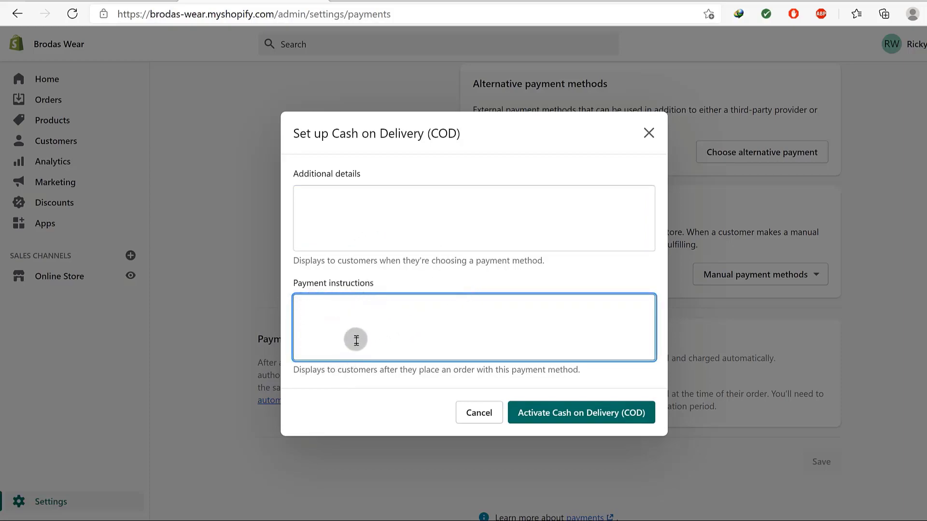
Confirm activating Cash on Delivery, then browse alternative payment providers and their payment-method filter.
left_click(523, 411)
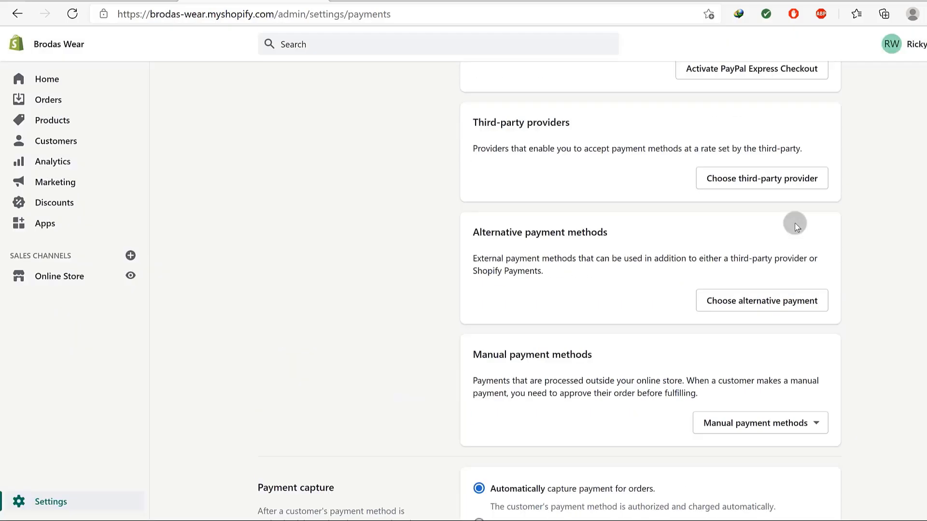
left_click(742, 300)
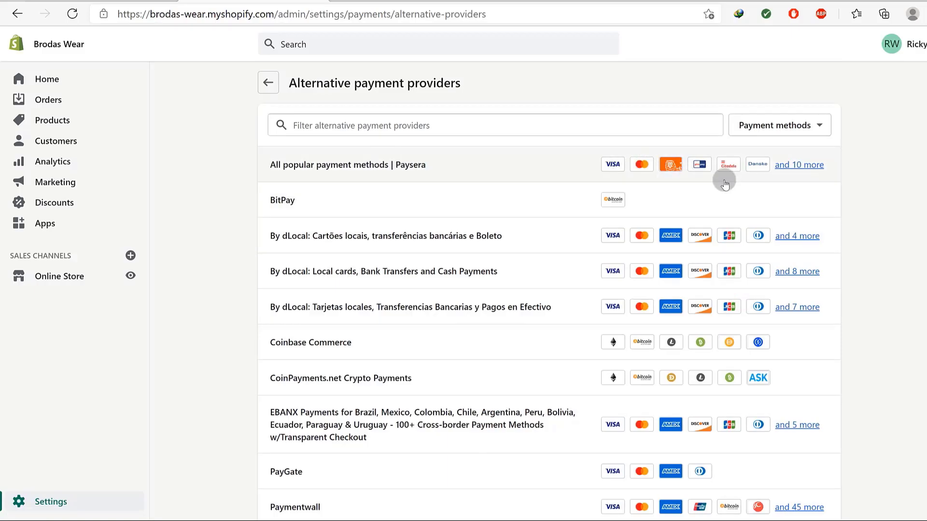
left_click(800, 126)
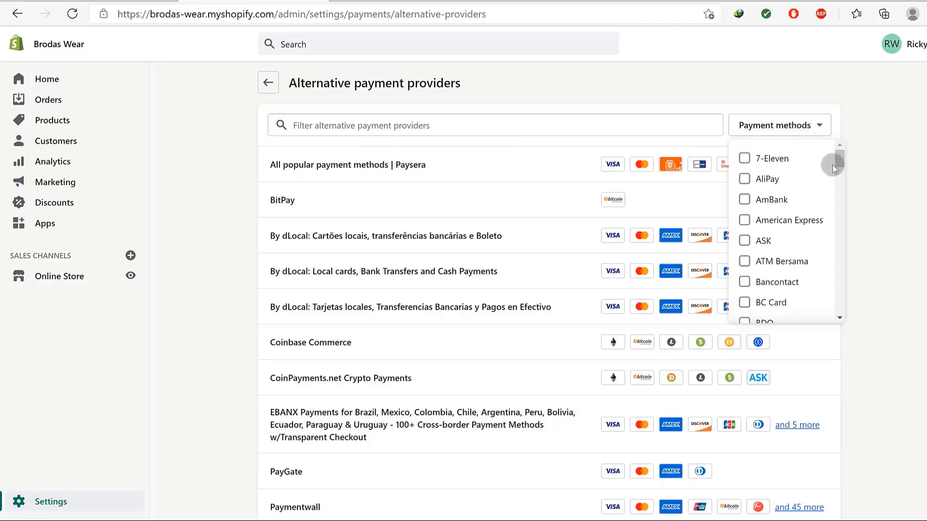
left_click_drag(838, 157, 840, 326)
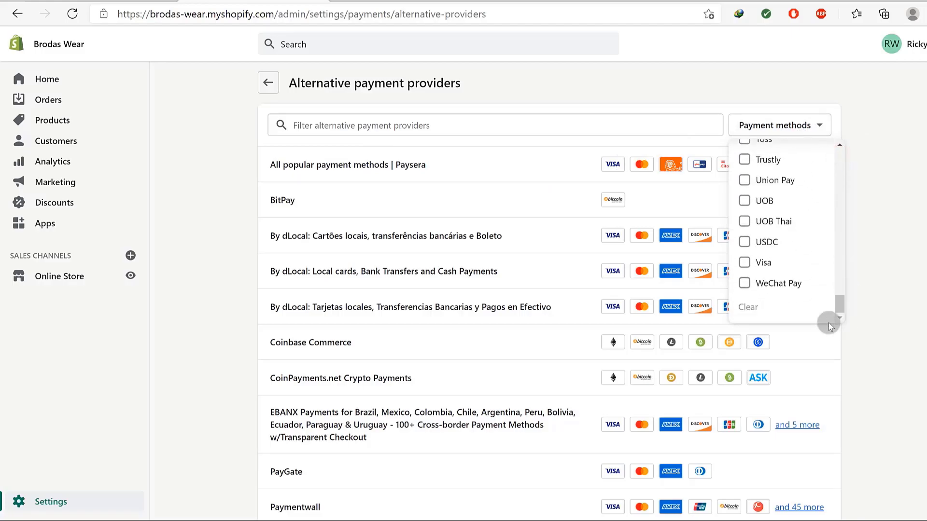
scroll(767, 284, "up", 20)
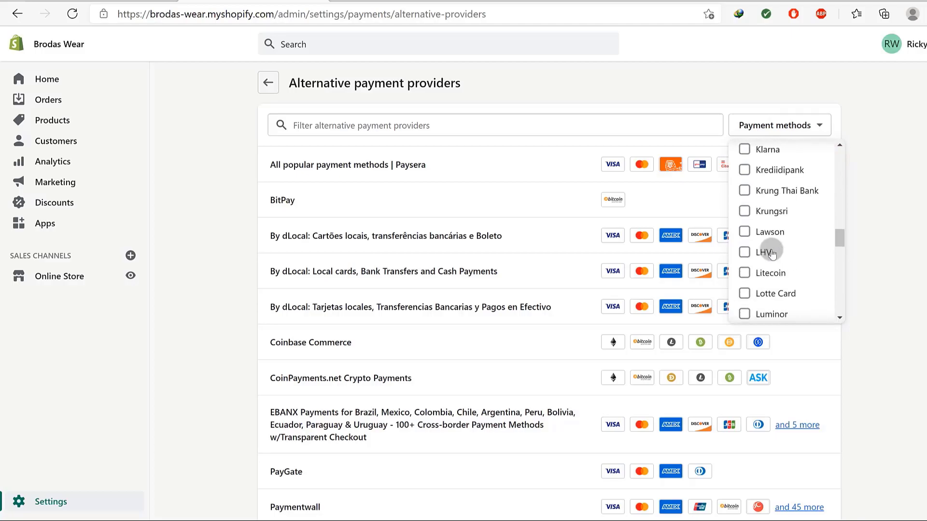
scroll(773, 251, "up", 12)
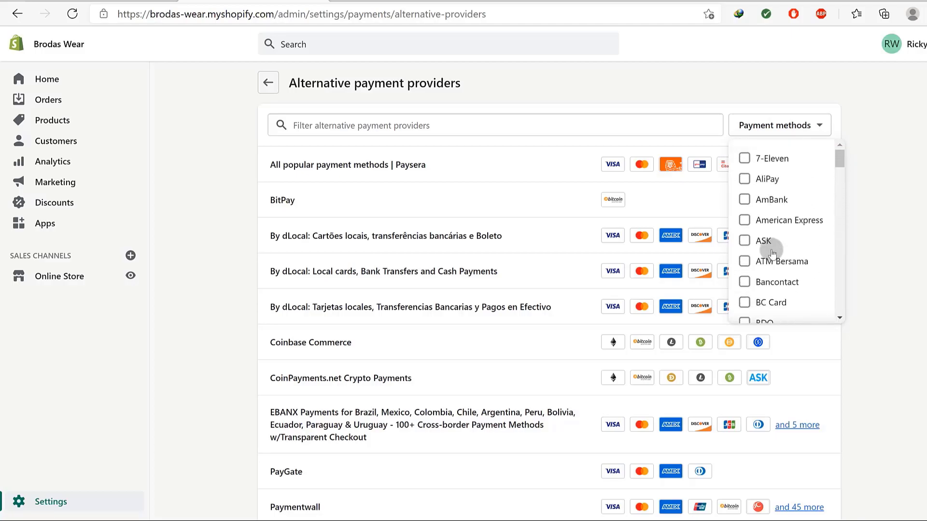
left_click(888, 236)
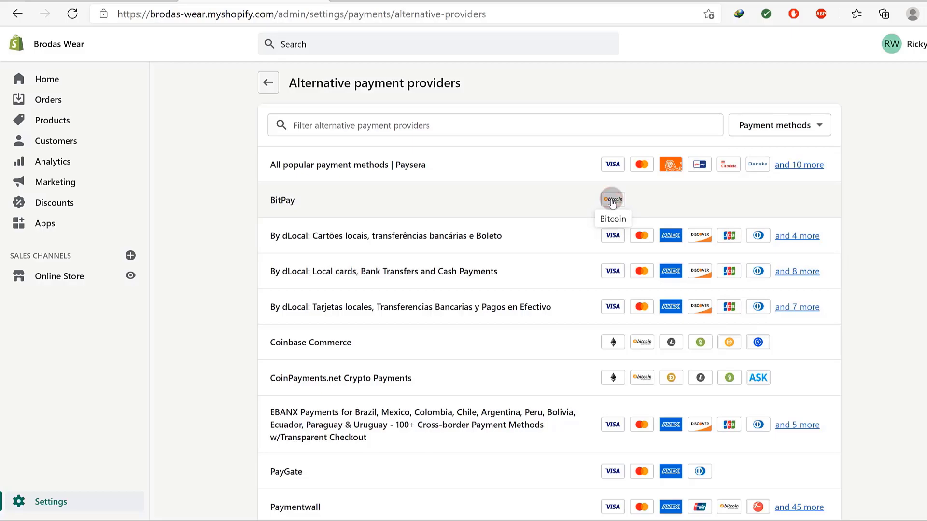
left_click(282, 199)
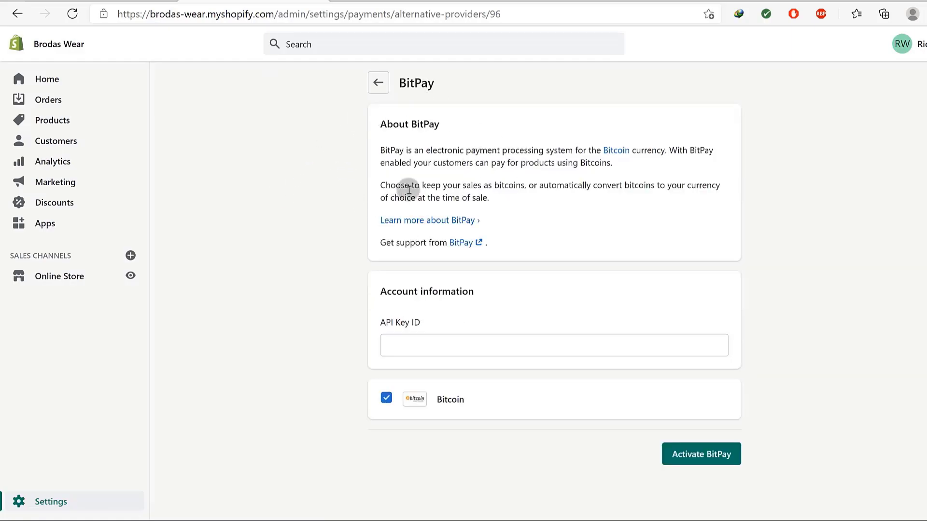
left_click(411, 350)
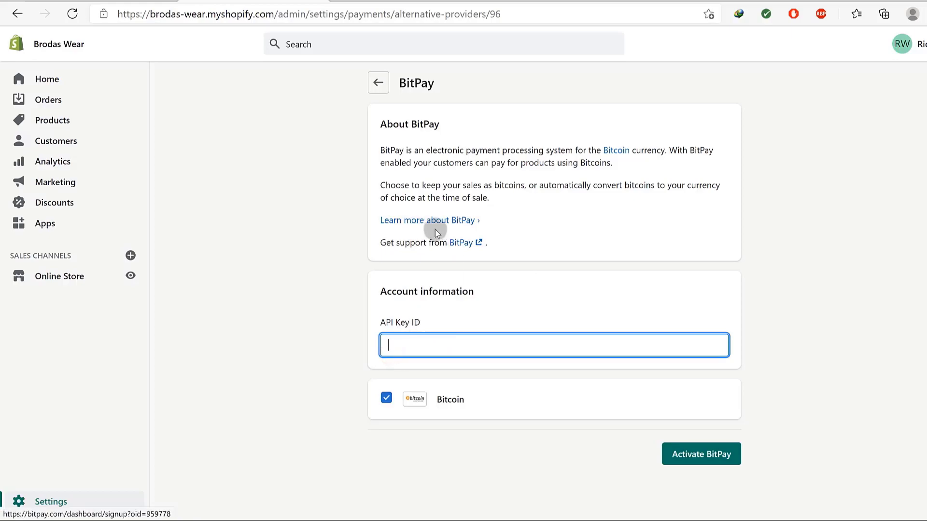
right_click(462, 245)
left_click(486, 252)
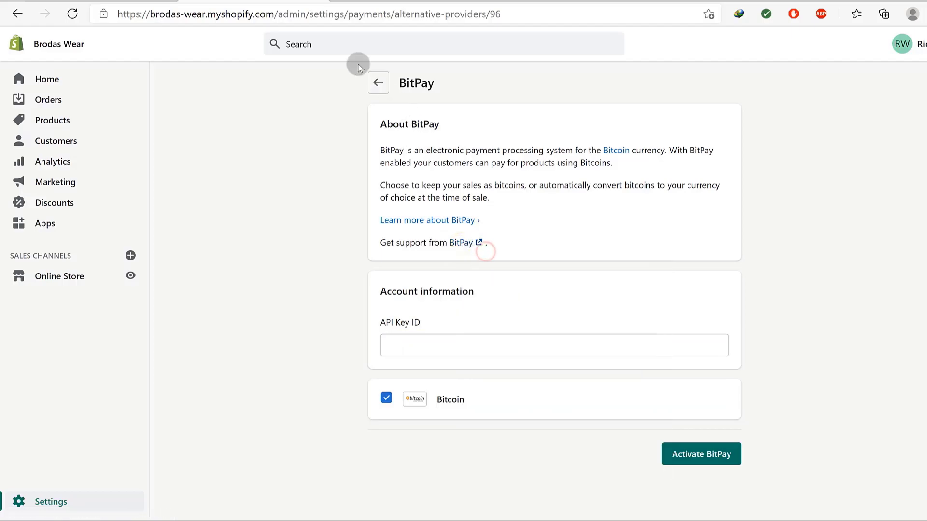
left_click(403, 1)
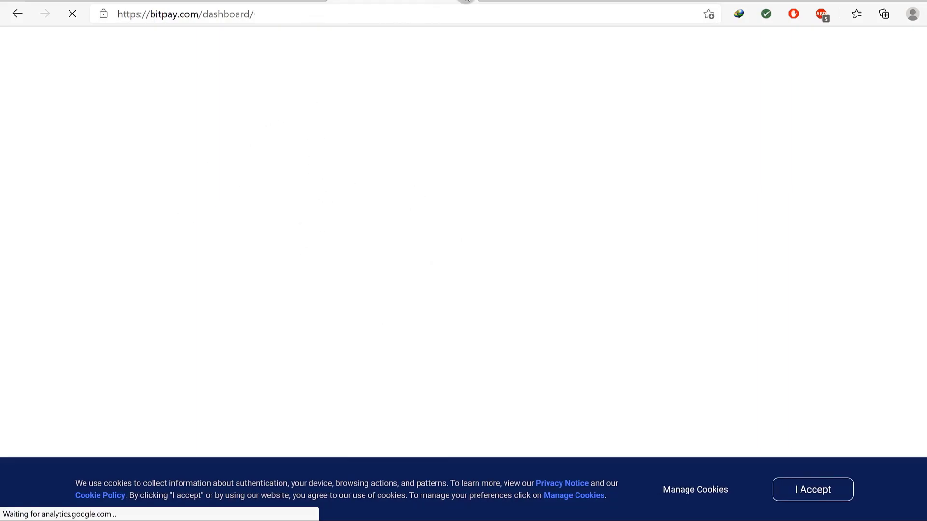
left_click(466, 1)
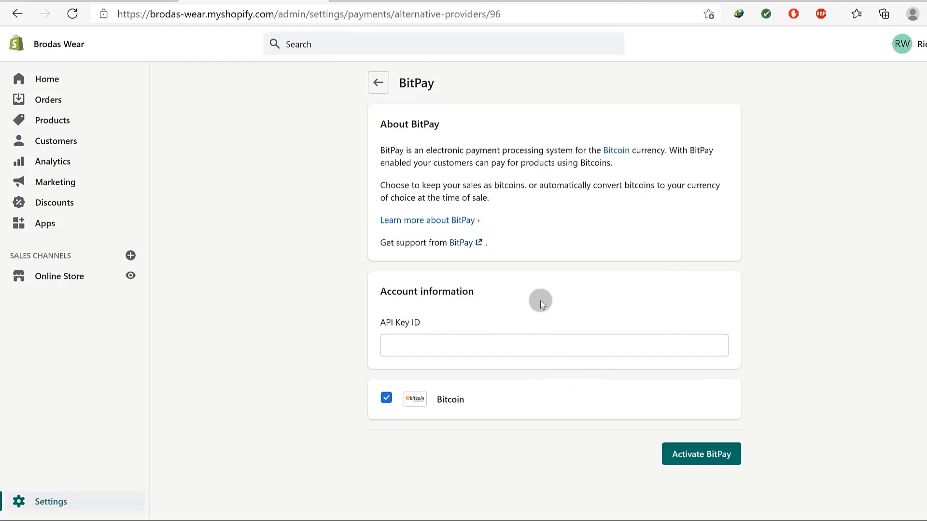
left_click(415, 341)
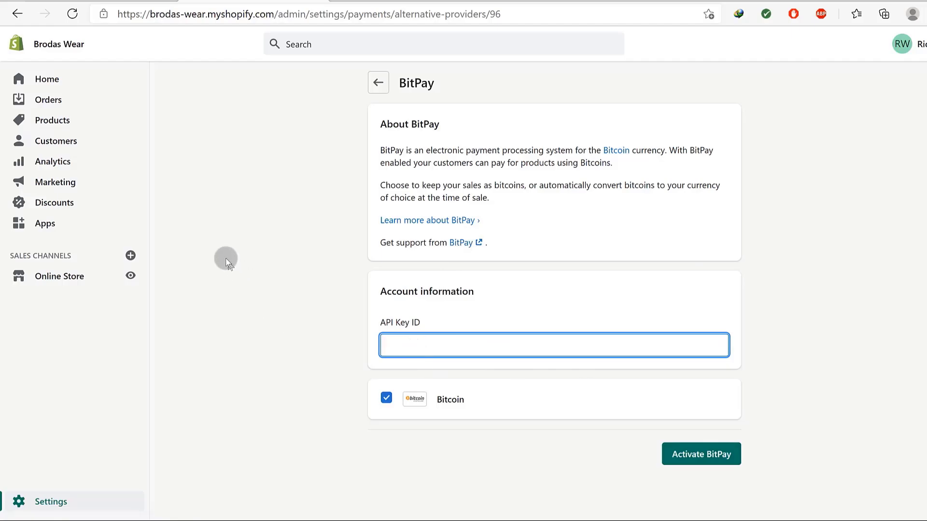
left_click(377, 101)
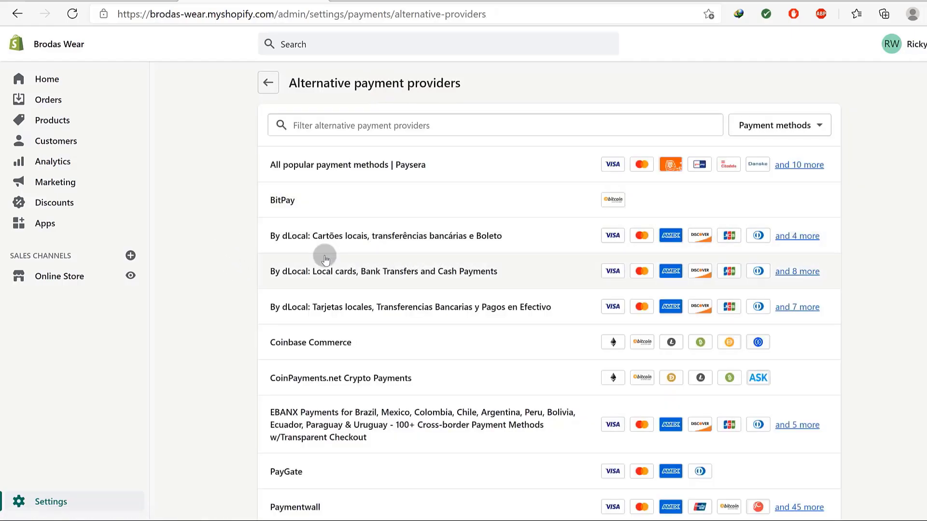
Look at Pesapal's settings and the providers list, then return to Payments without activating any.
scroll(333, 251, "down", 3)
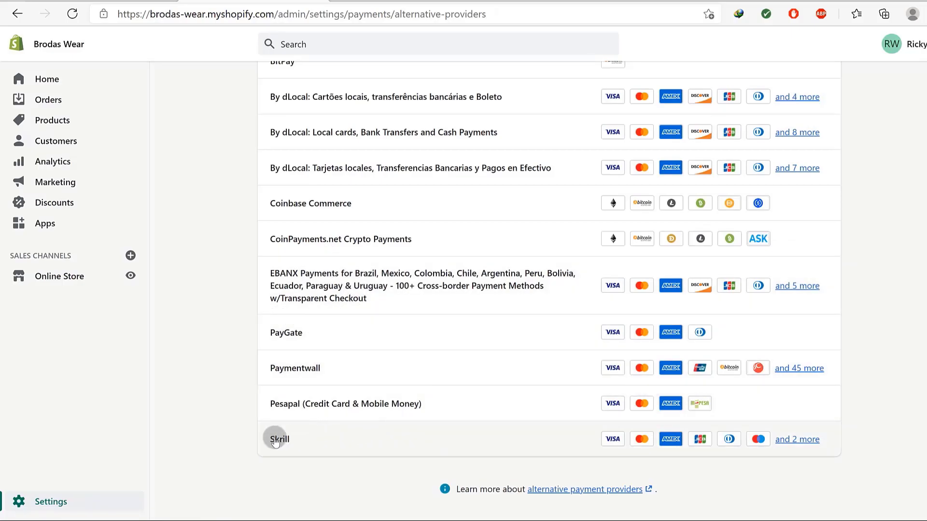
left_click(289, 404)
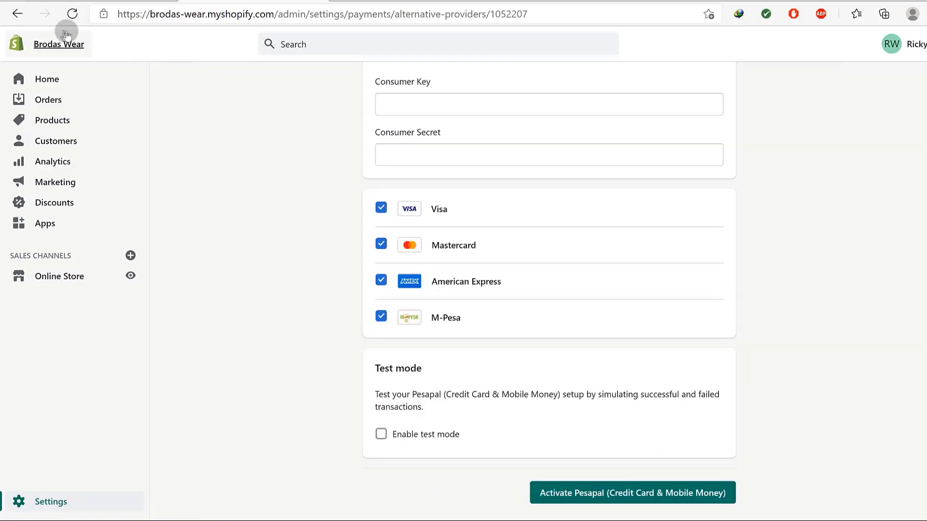
left_click(19, 14)
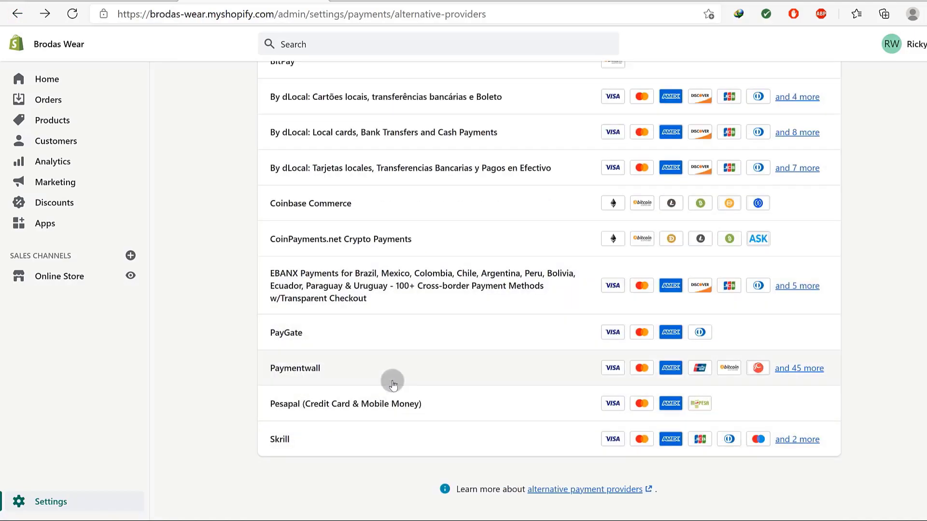
scroll(392, 377, "up", 3)
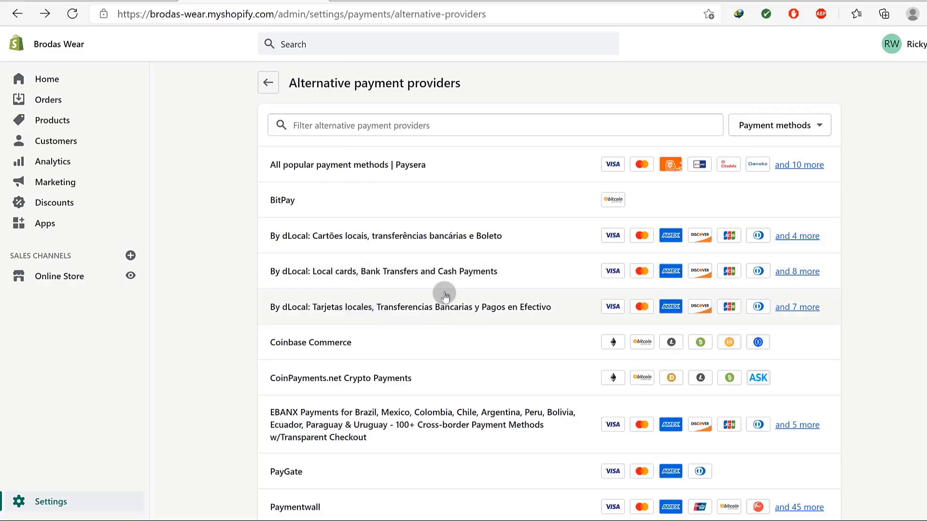
scroll(400, 359, "down", 3)
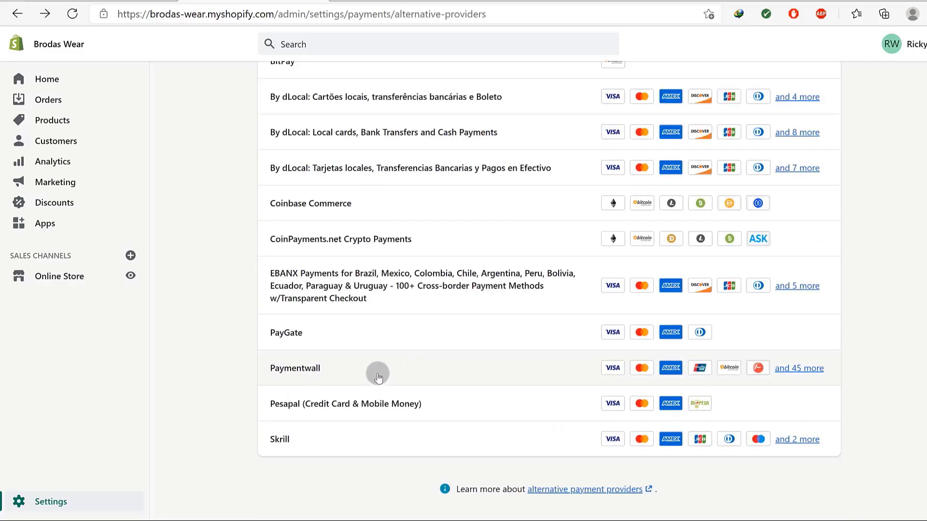
scroll(355, 300, "up", 3)
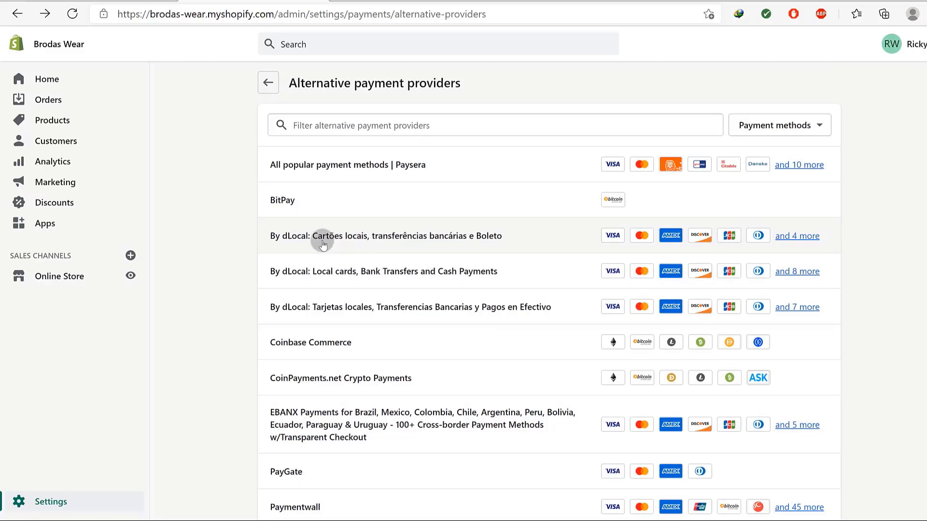
scroll(332, 269, "down", 3)
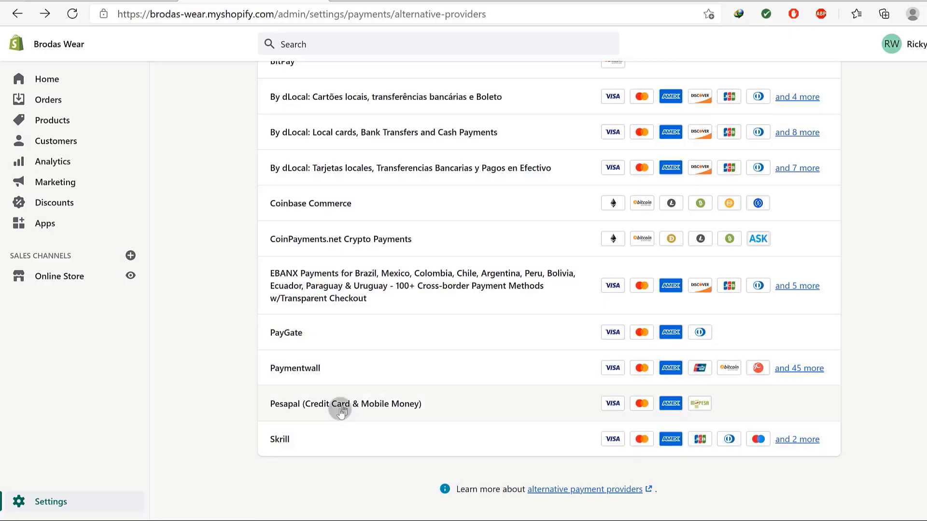
scroll(341, 327, "up", 3)
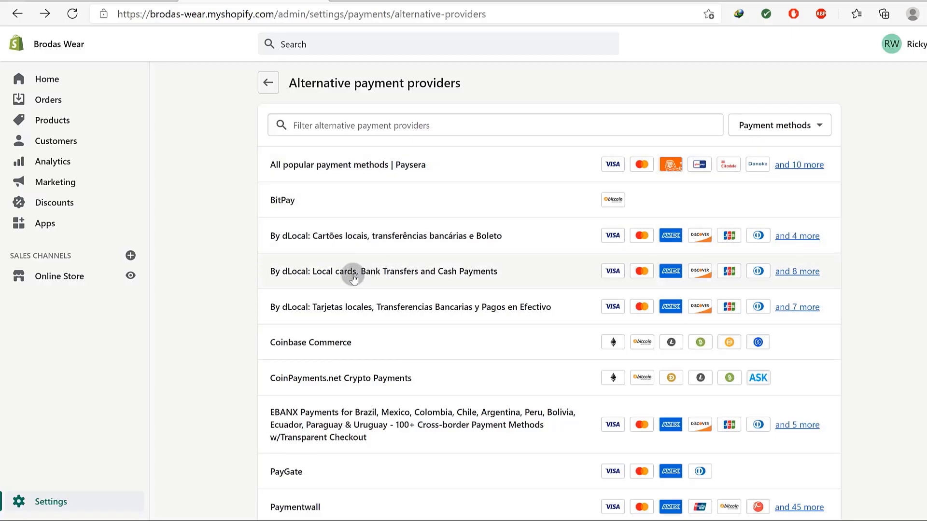
scroll(386, 416, "down", 3)
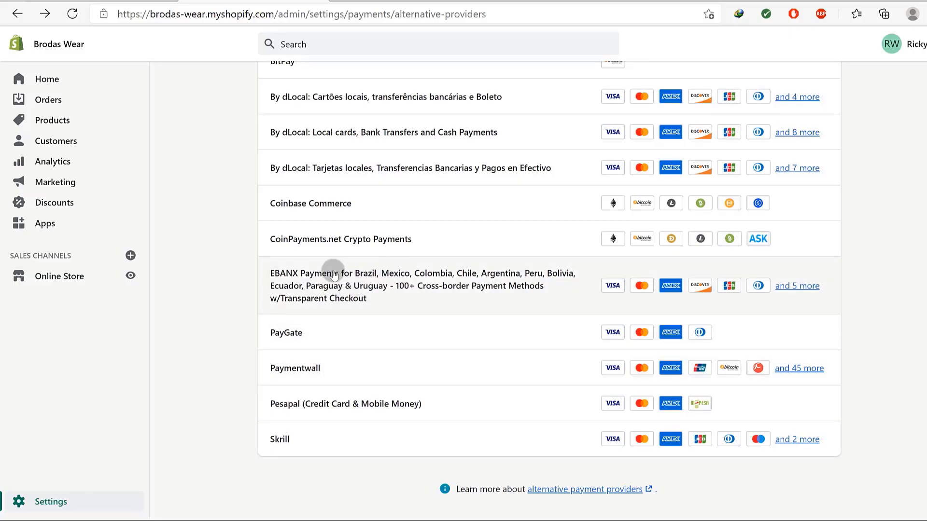
scroll(333, 208, "up", 3)
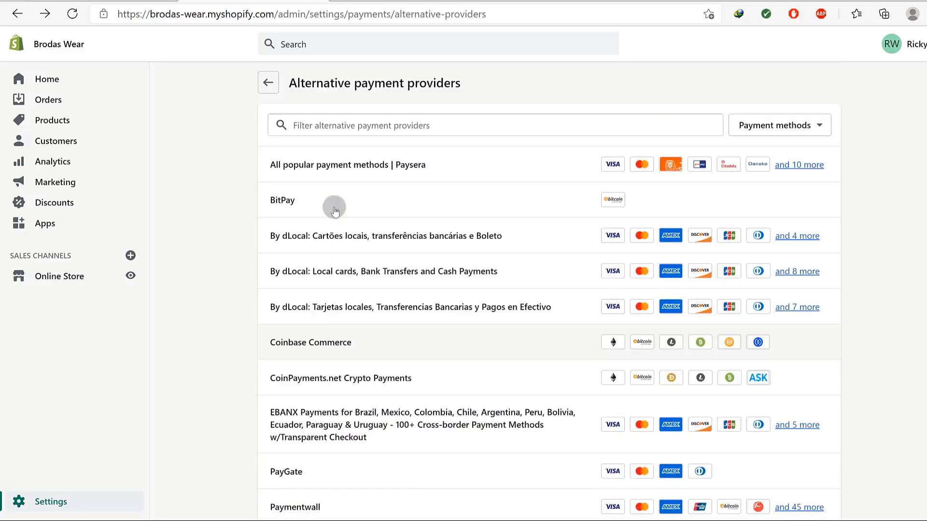
left_click(268, 83)
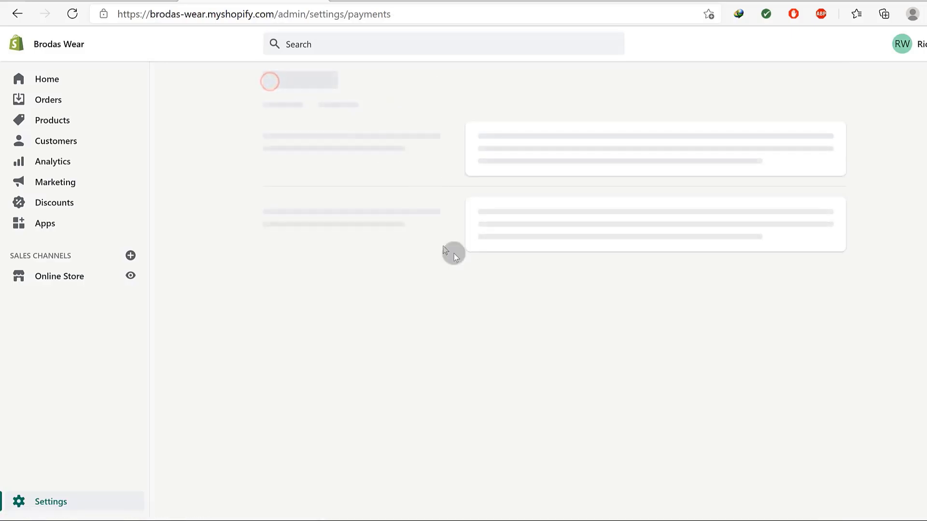
Scroll the Payments settings to review the manual payment methods.
scroll(589, 232, "down", 6)
scroll(349, 262, "up", 6)
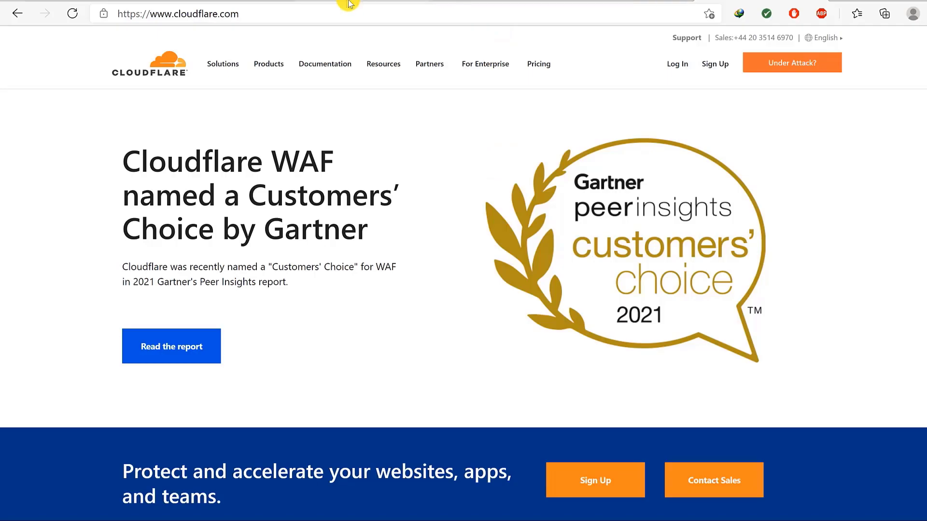
Go to the Brodas Wear store's Online Store domain settings.
left_click(273, 1)
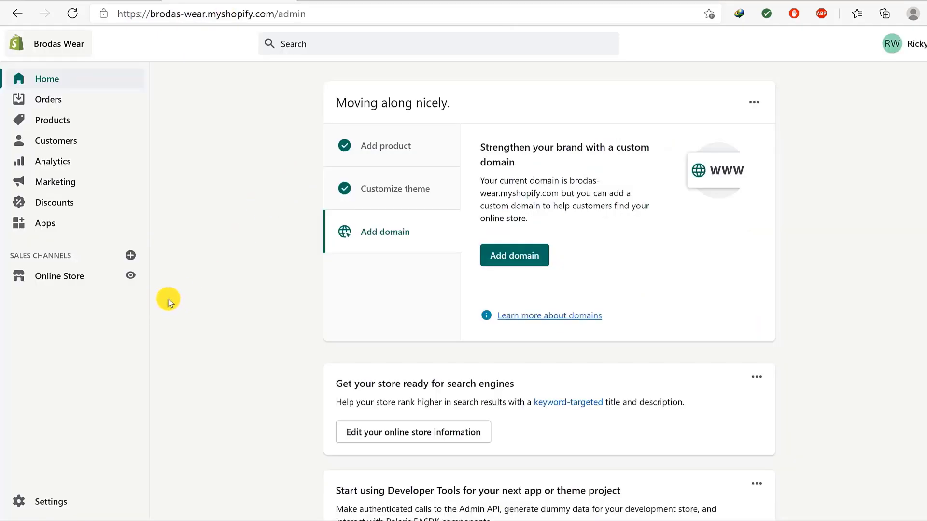
left_click(51, 277)
left_click(62, 479)
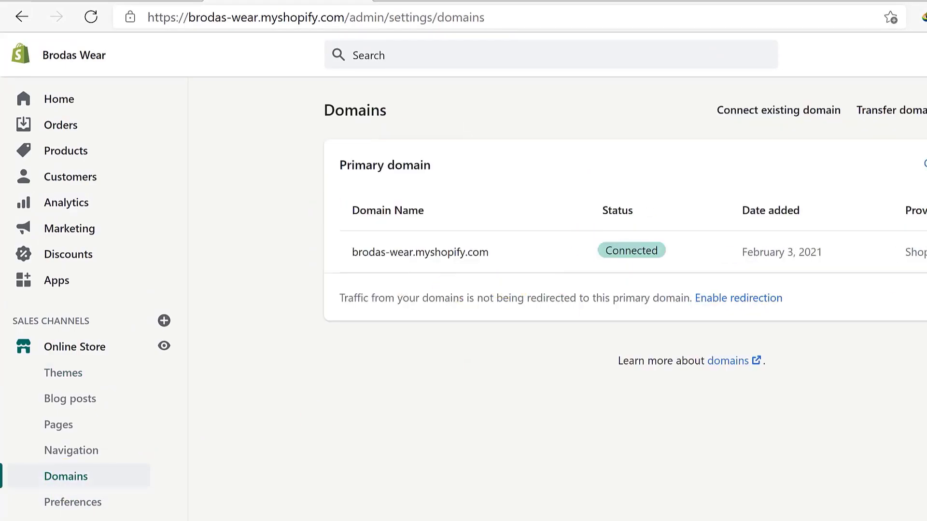
left_click(760, 93)
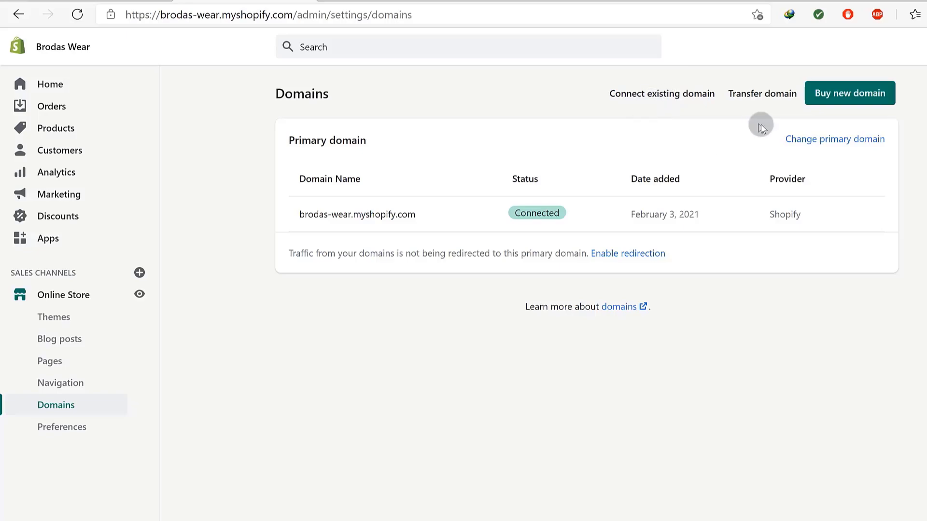
left_click(653, 94)
left_click(469, 171)
right_click(468, 169)
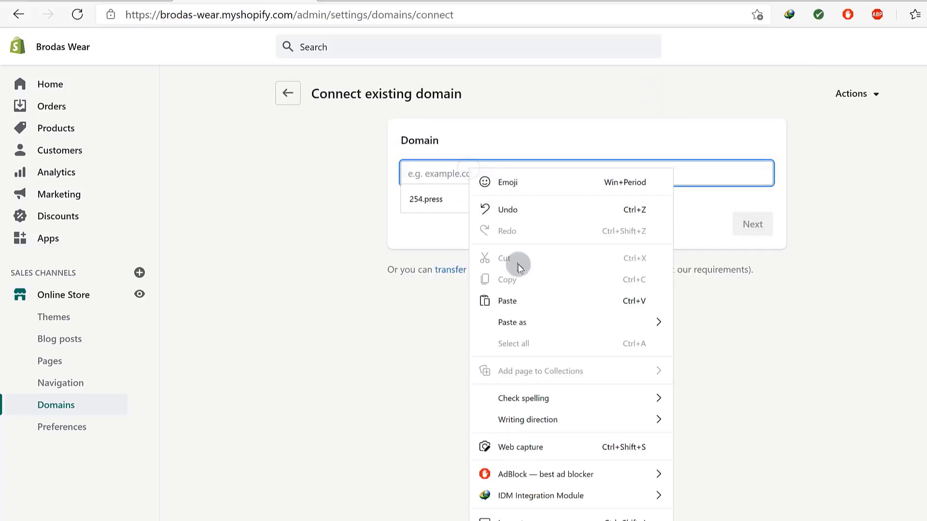
left_click(506, 301)
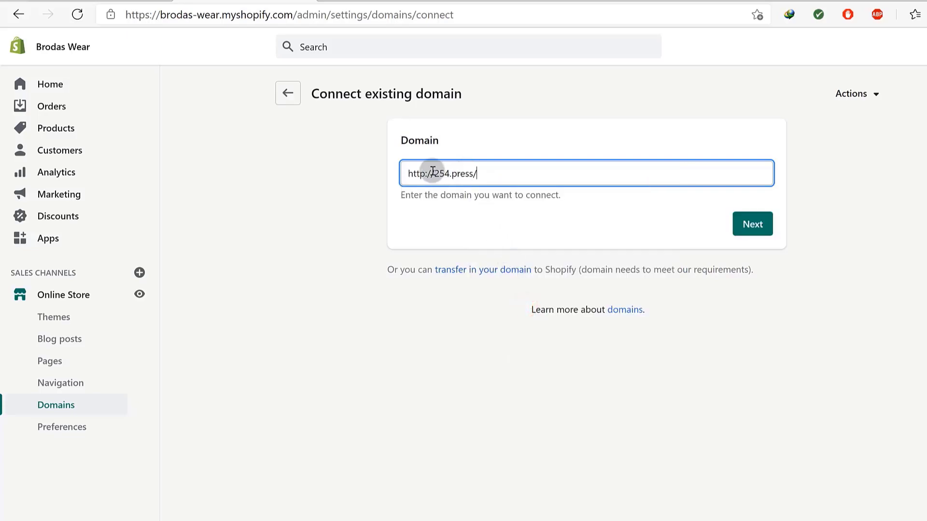
left_click_drag(434, 173, 378, 179)
key("BackSpace")
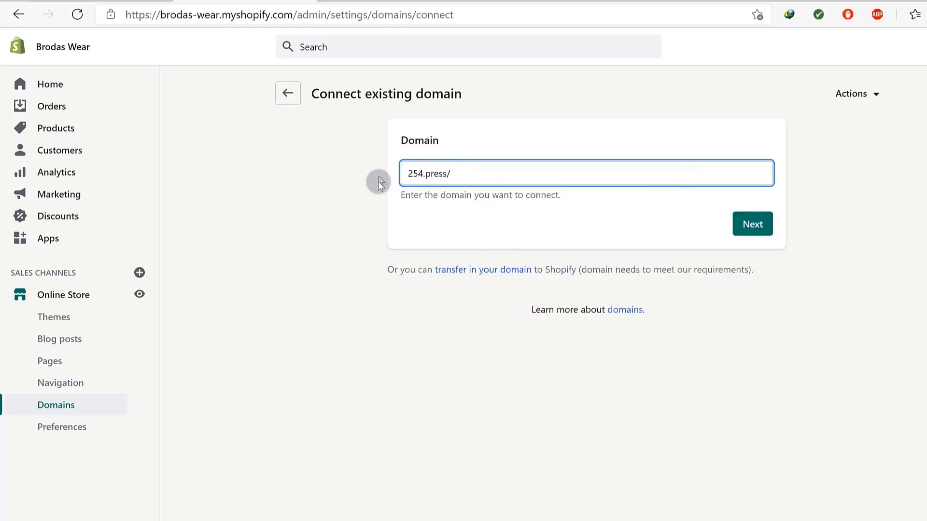
left_click(463, 170)
key("BackSpace")
left_click(758, 225)
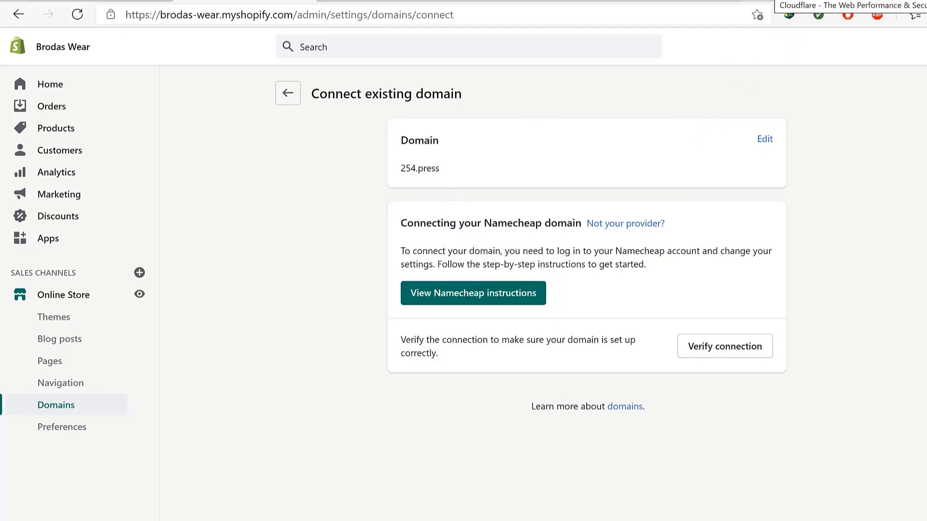
left_click(772, 0)
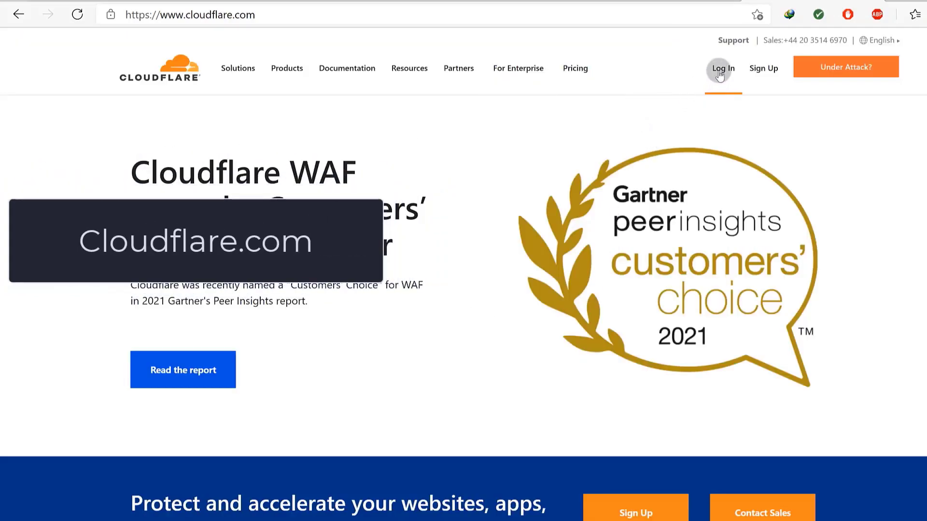
Sign up for Cloudflare and add 254.press as a new site.
left_click(768, 70)
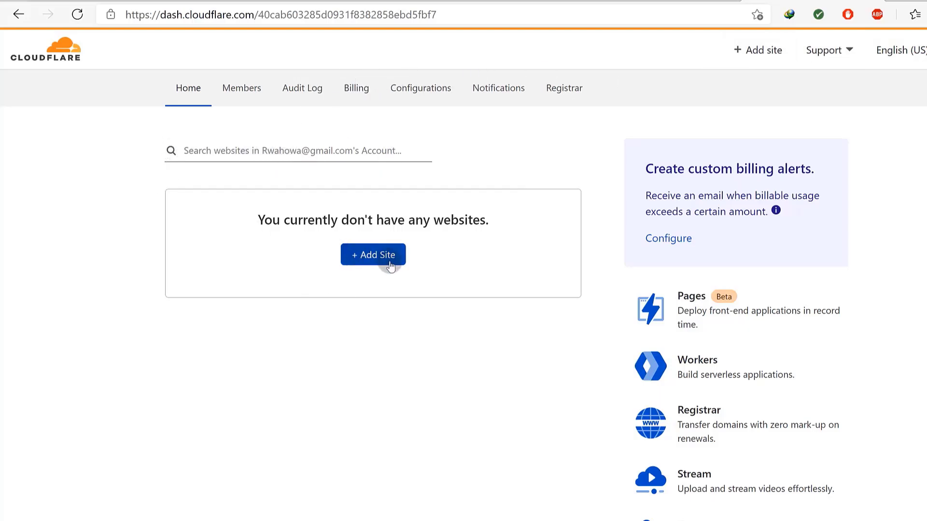
left_click(376, 257)
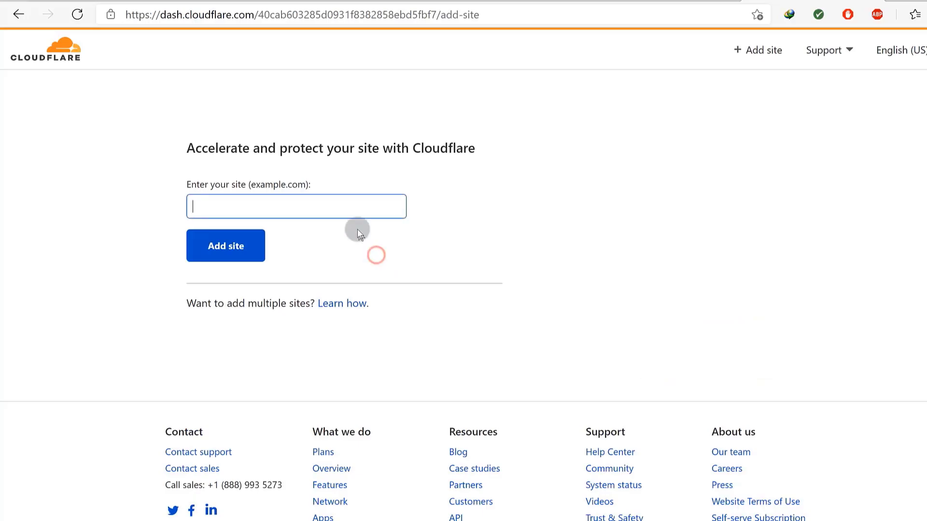
right_click(329, 207)
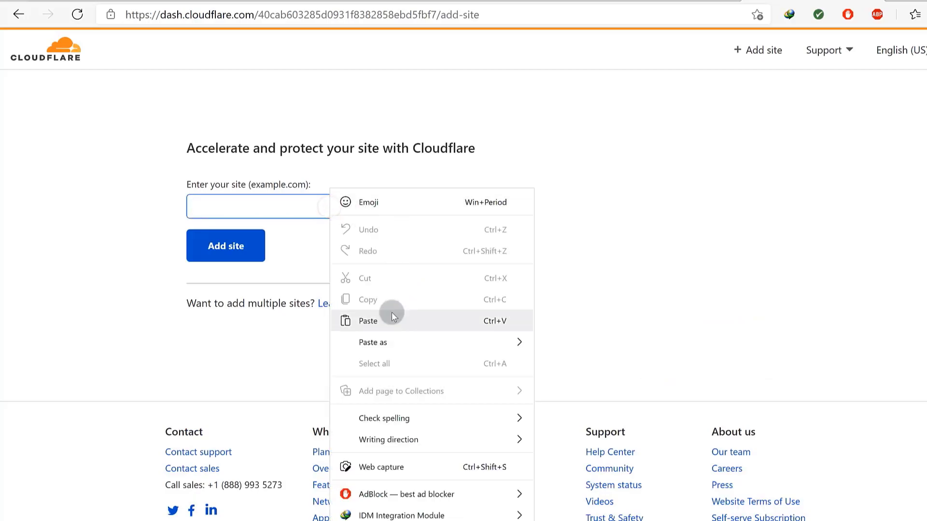
left_click(372, 321)
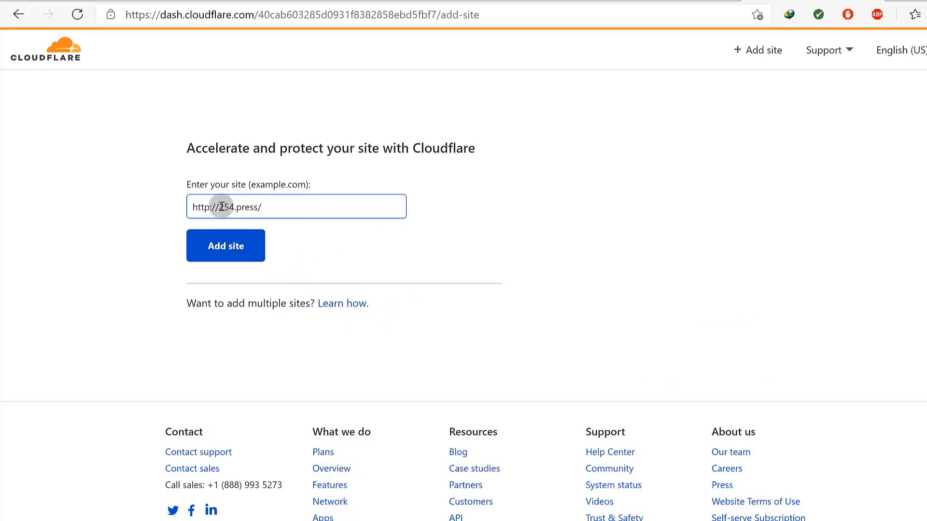
left_click_drag(219, 207, 182, 212)
key("BackSpace")
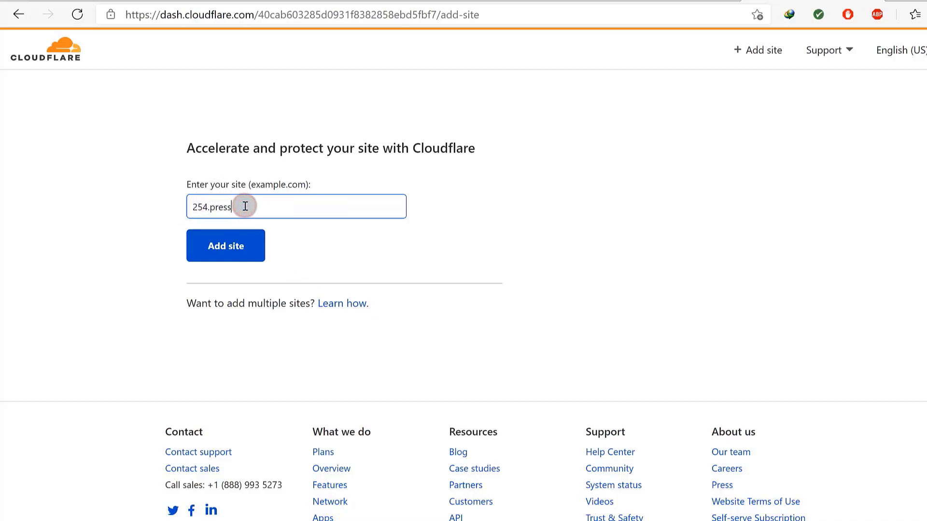
left_click(232, 244)
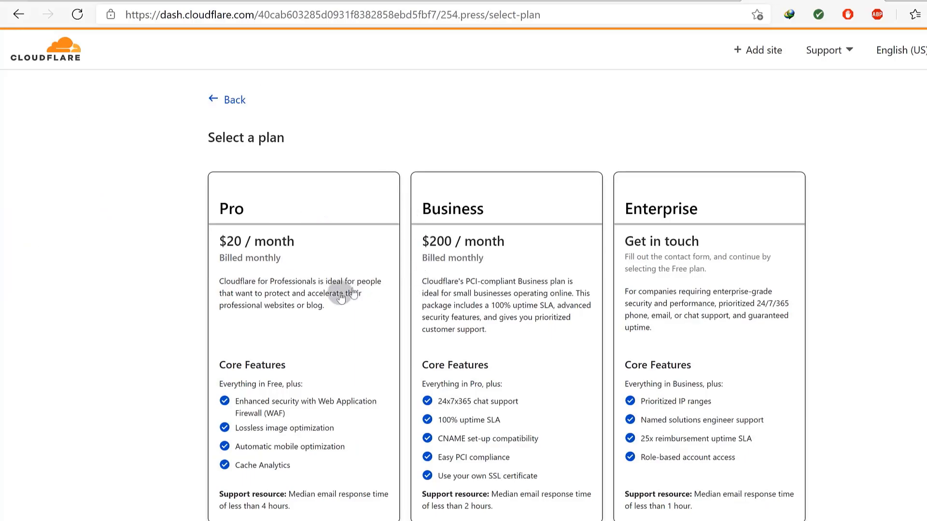
Choose Cloudflare's Free $0 plan for 254.press and continue.
scroll(746, 271, "down", 3)
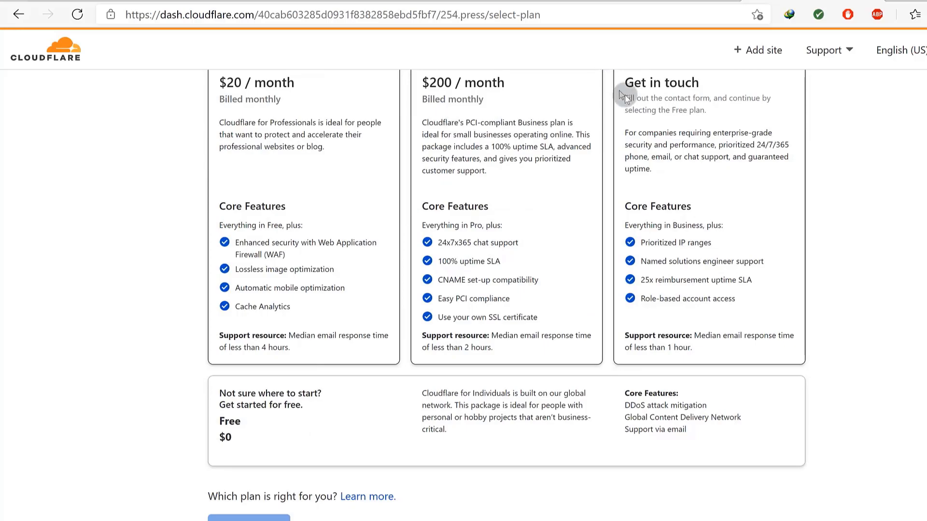
scroll(686, 227, "up", 3)
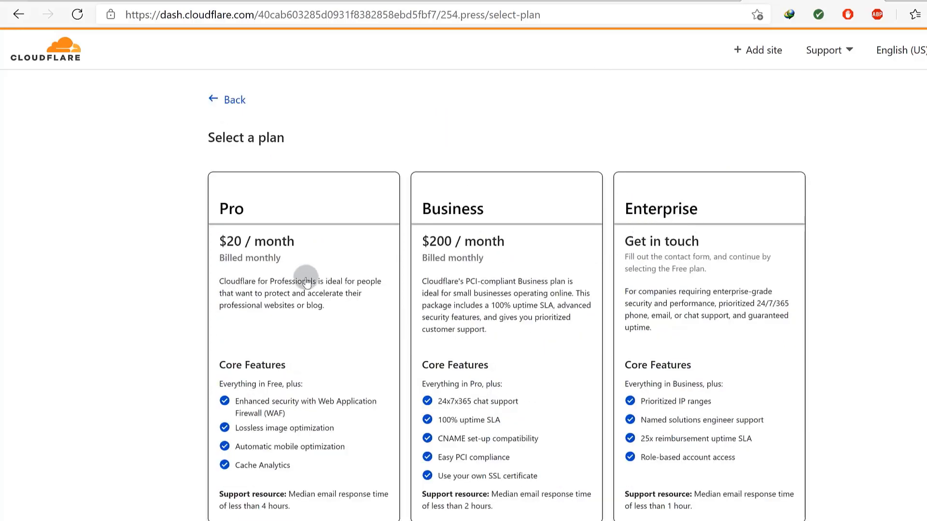
scroll(308, 276, "down", 4)
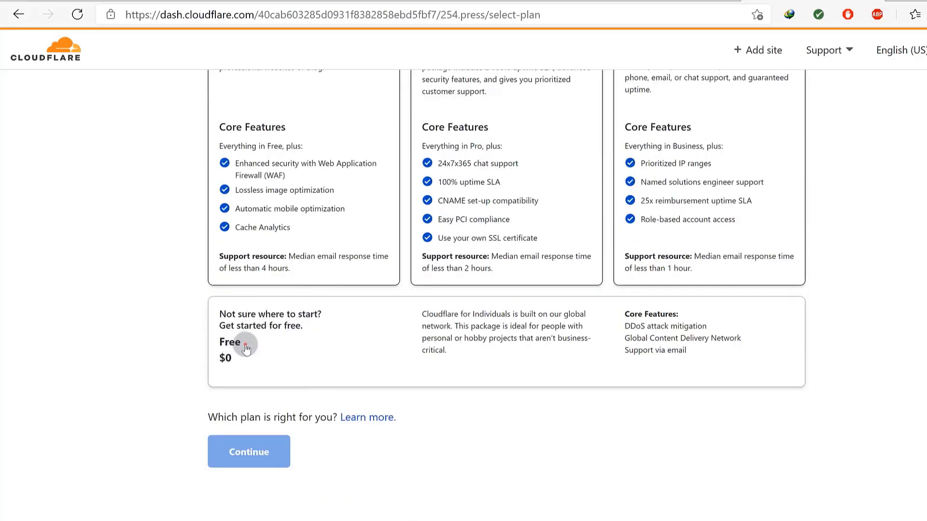
left_click(245, 343)
left_click(301, 342)
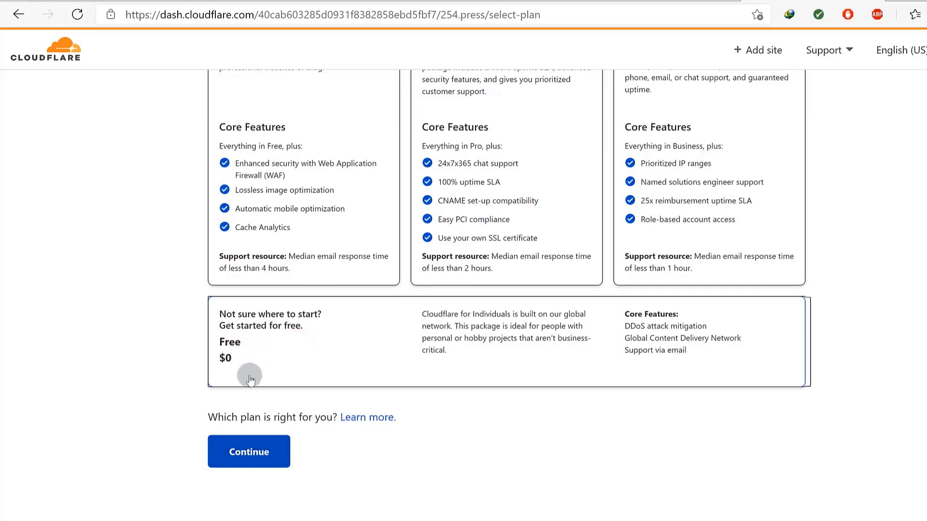
left_click(252, 453)
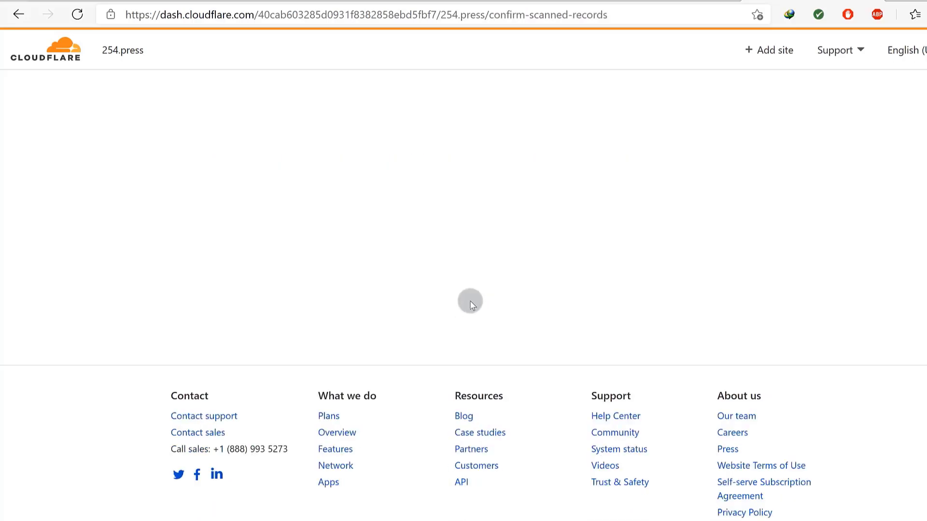
Delete the scanned A record for 23.227.38.65 and the www CNAME record.
scroll(481, 303, "down", 5)
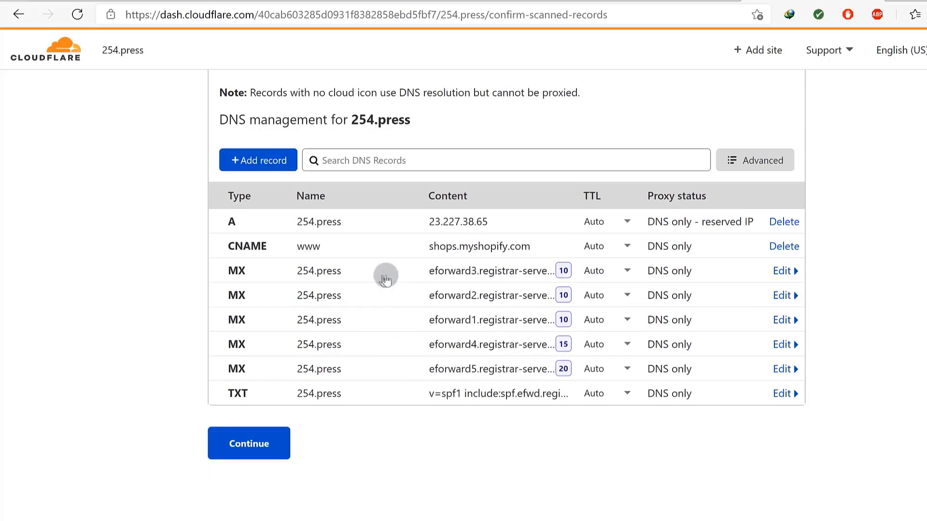
scroll(413, 299, "up", 2)
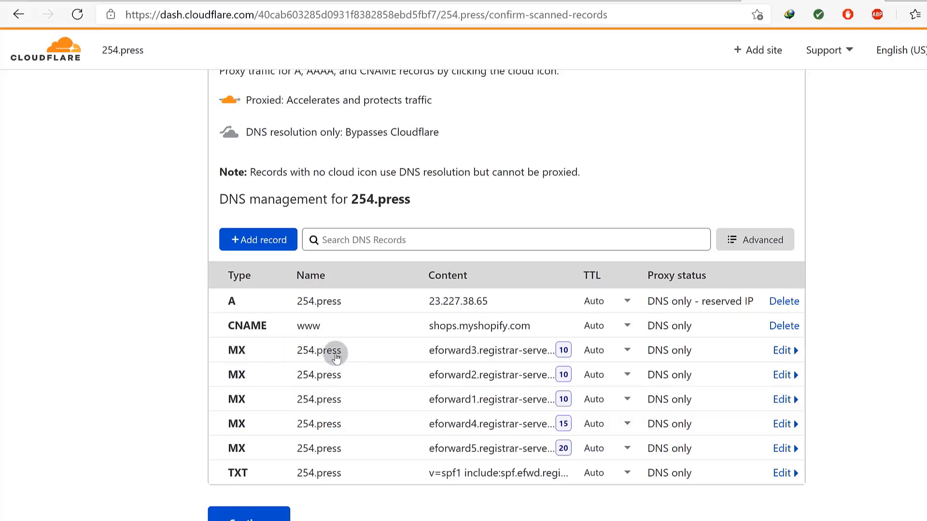
scroll(430, 386, "up", 2)
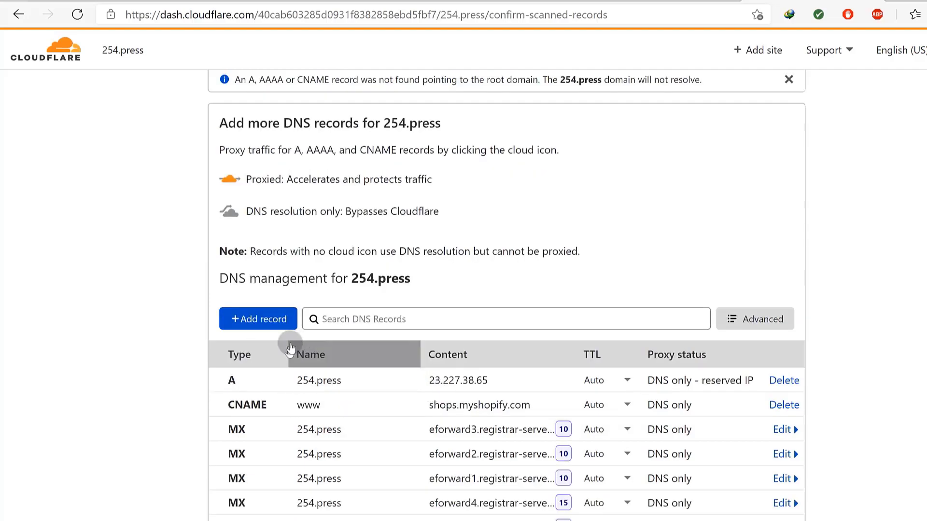
scroll(353, 369, "up", 3)
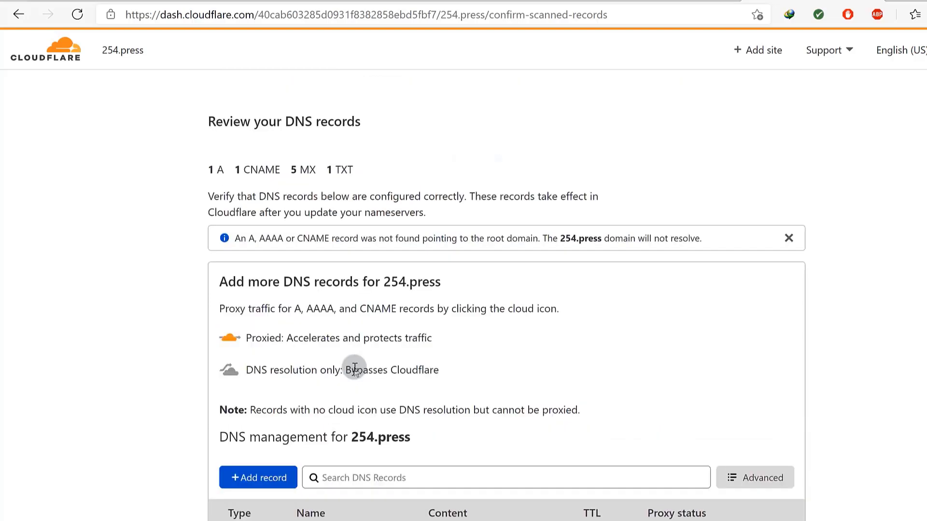
scroll(358, 366, "down", 9)
scroll(362, 364, "up", 5)
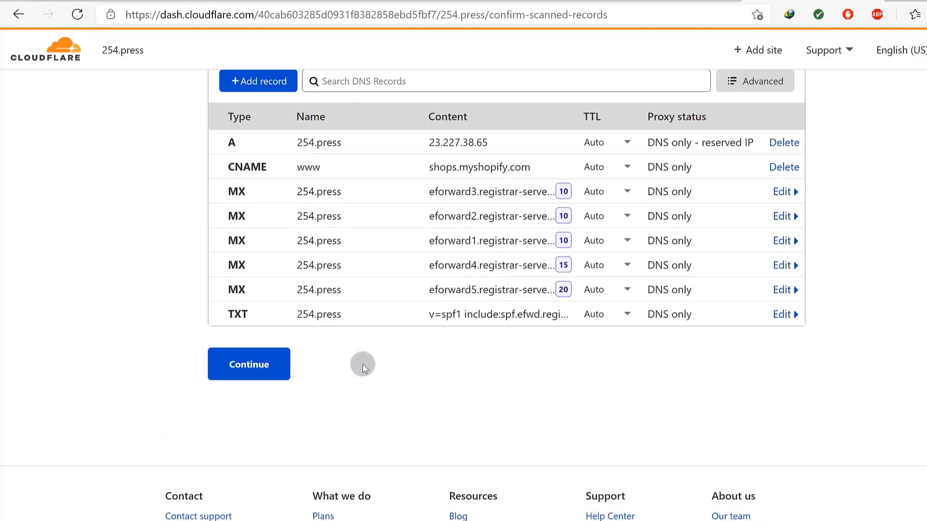
scroll(363, 366, "up", 2)
scroll(396, 352, "down", 2)
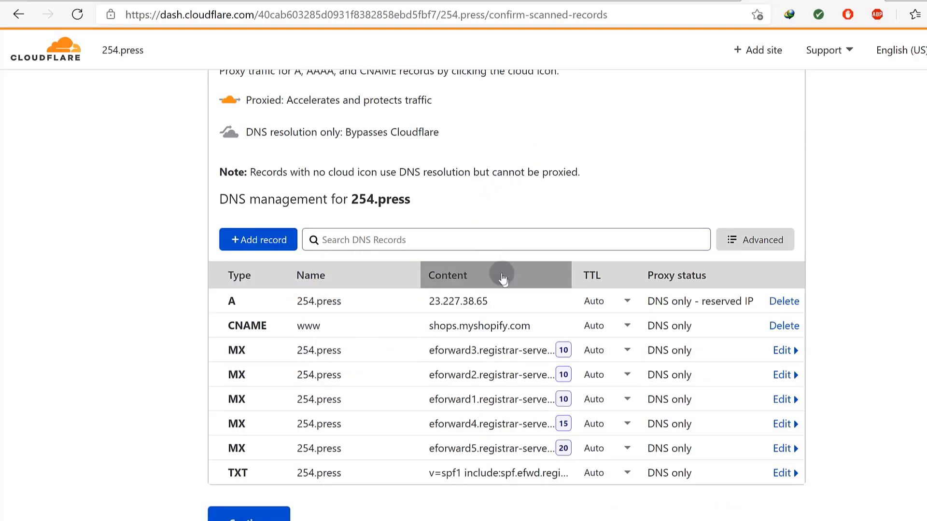
scroll(469, 323, "down", 4)
scroll(466, 318, "up", 2)
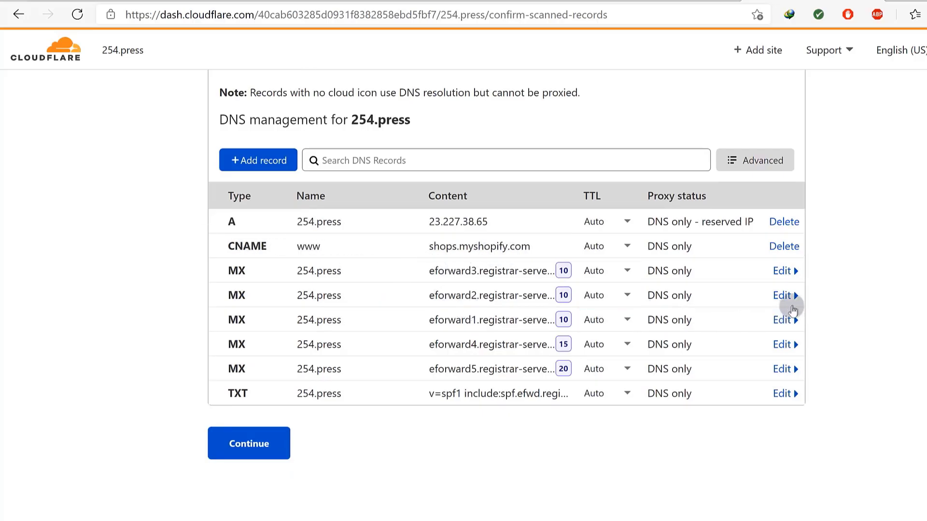
left_click(783, 223)
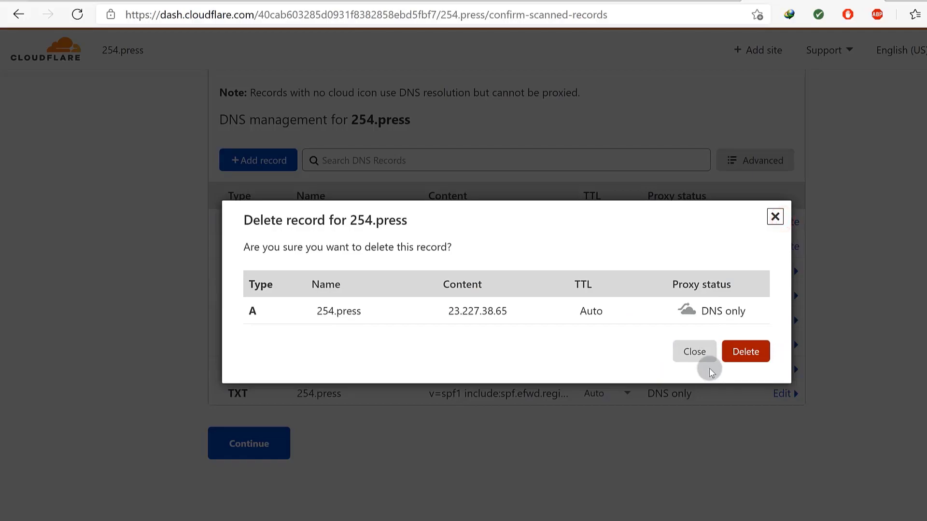
left_click(739, 352)
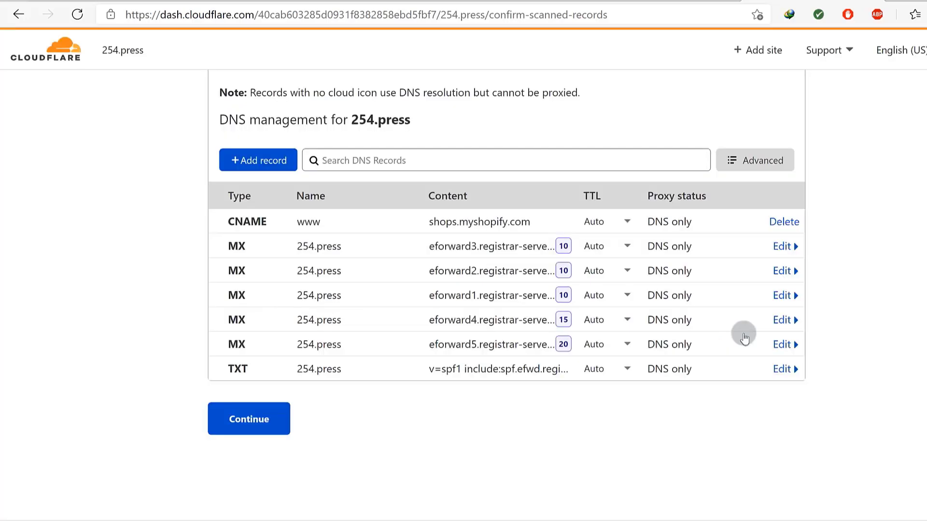
left_click(782, 221)
left_click(746, 352)
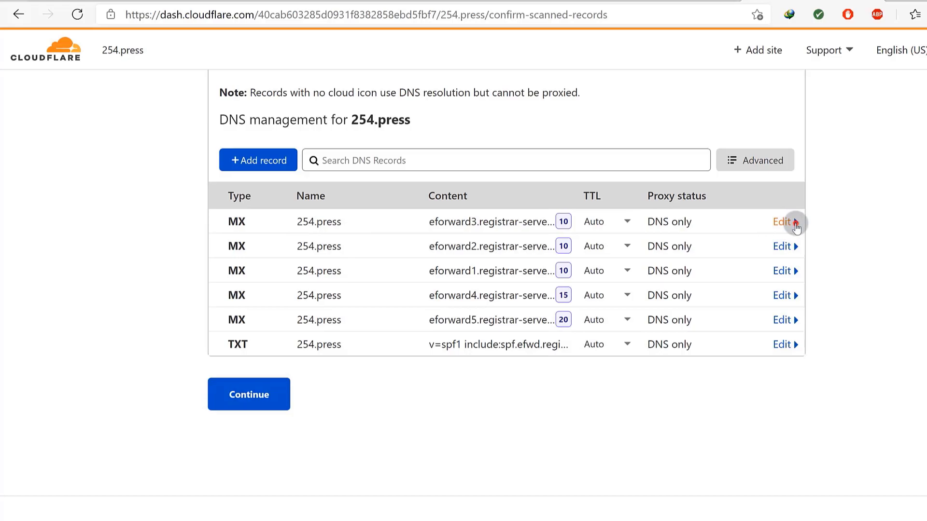
Delete the eforward3 MX record and continue to the nameserver step.
left_click(794, 223)
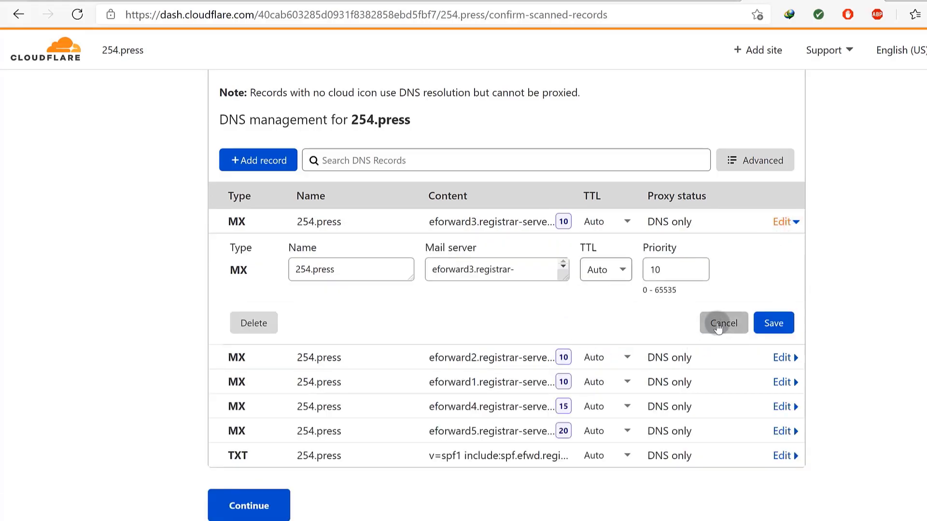
left_click(253, 323)
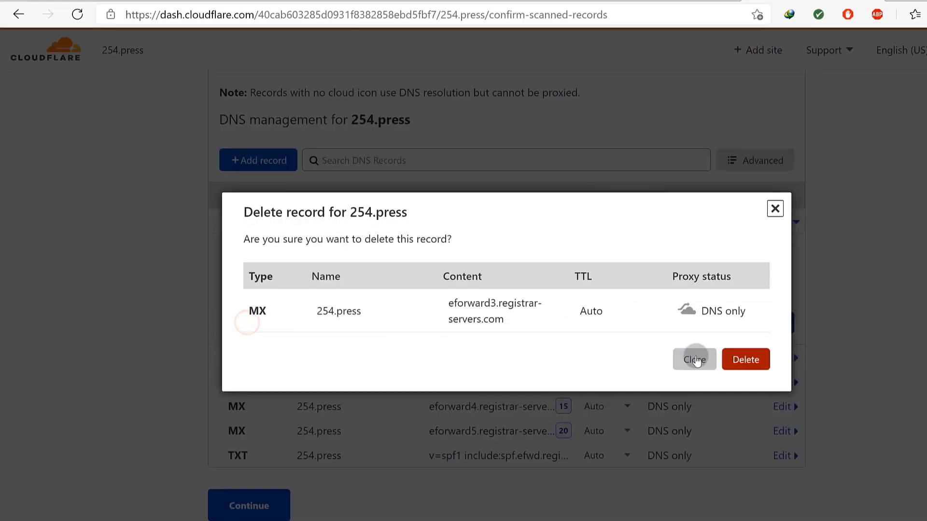
left_click(746, 363)
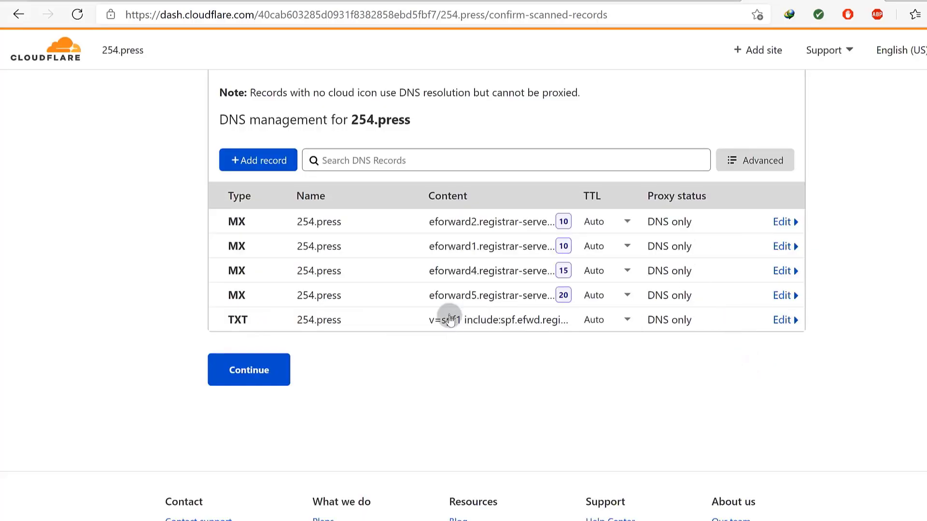
left_click(251, 372)
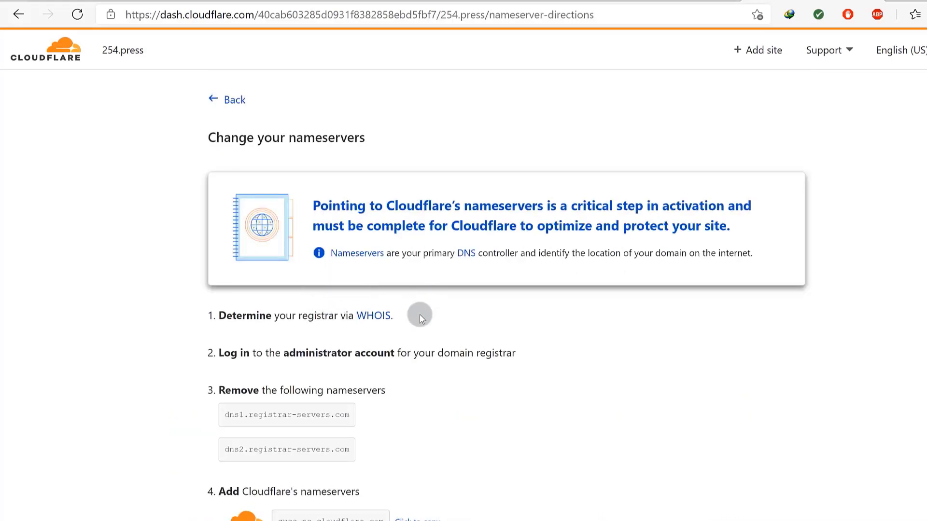
Copy Cloudflare's guss.ns.cloudflare.com nameserver and go to the Namecheap panel for 254.press.
scroll(423, 315, "down", 2)
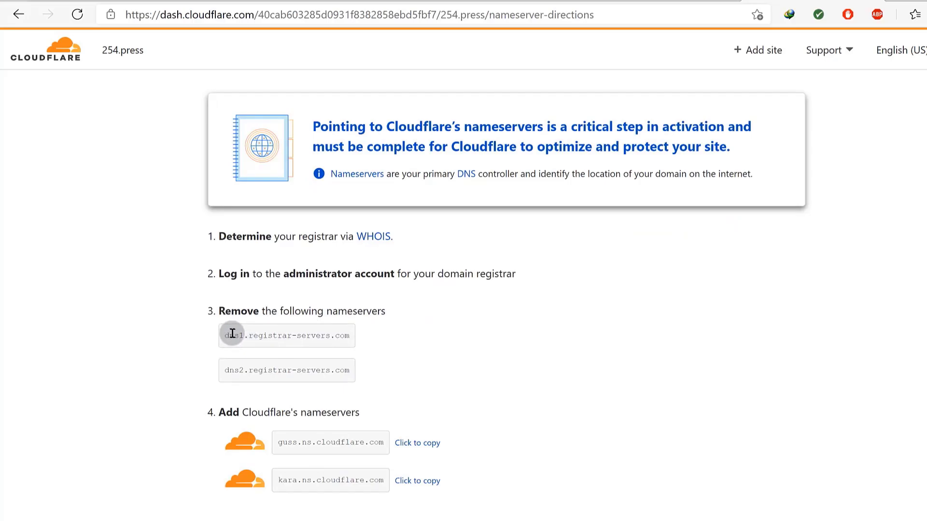
scroll(119, 221, "up", 2)
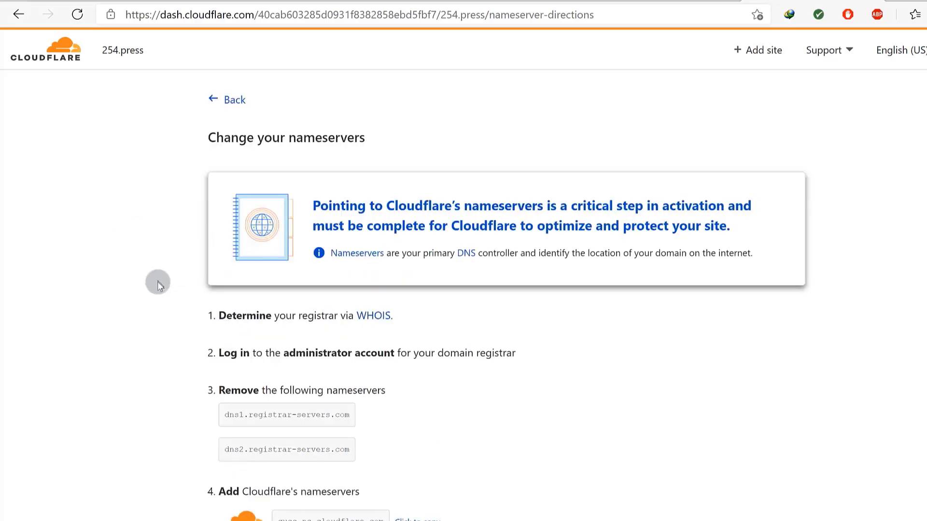
scroll(161, 302, "down", 5)
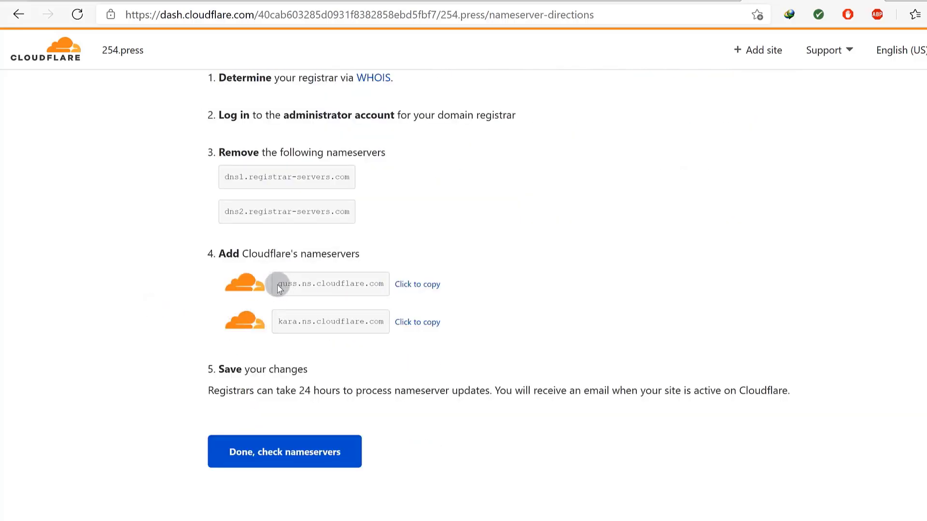
left_click_drag(279, 285, 358, 288)
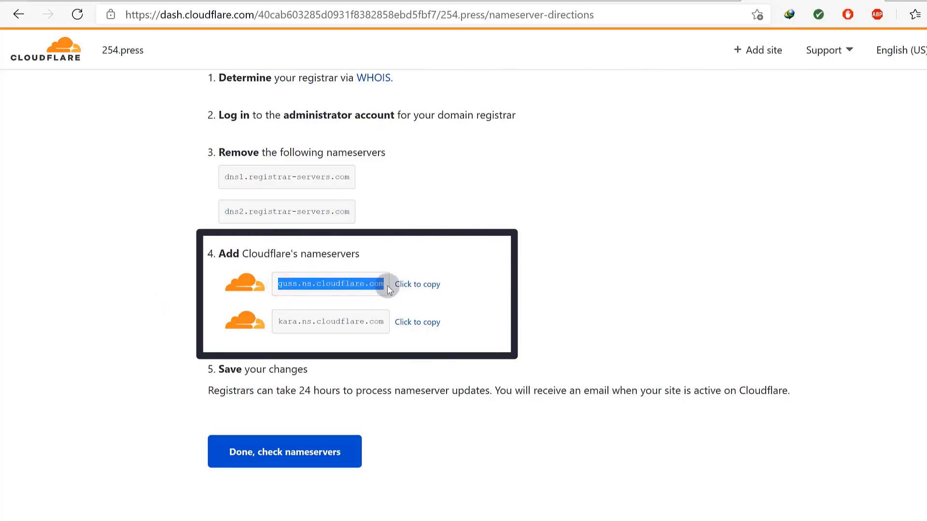
right_click(375, 284)
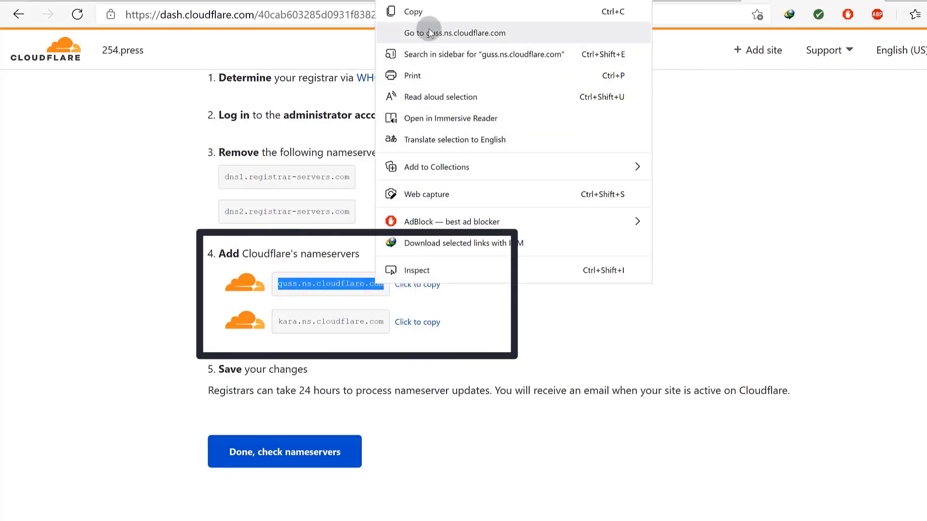
left_click(424, 14)
left_click(418, 284)
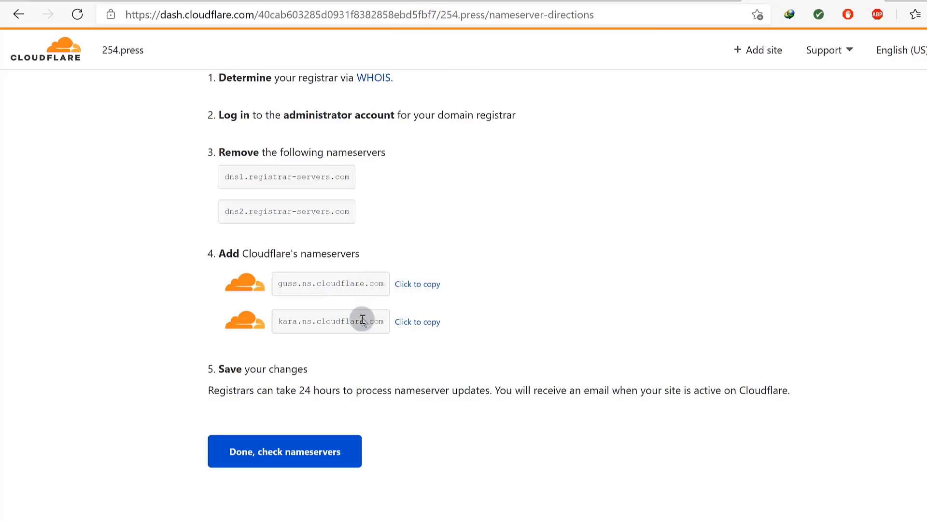
left_click(646, 2)
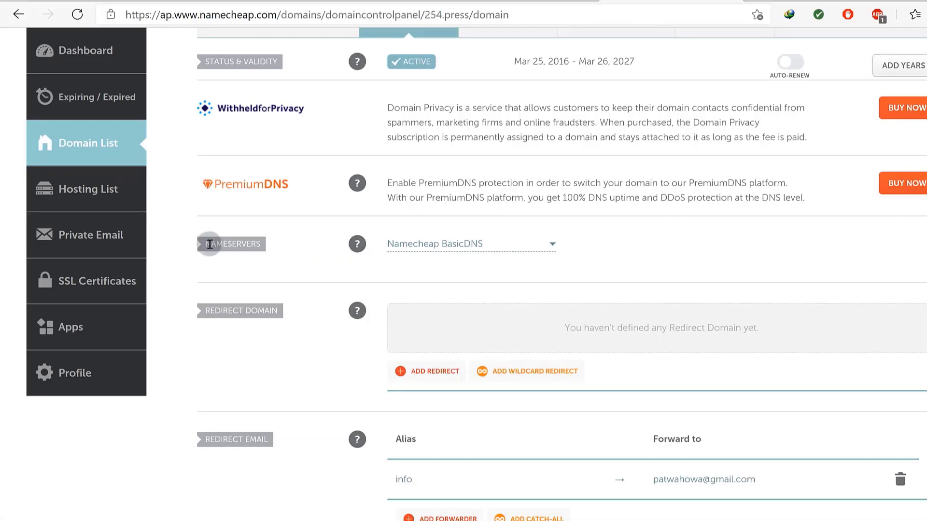
Switch 254.press to Custom DNS with guss.ns.cloudflare.com as the first nameserver.
left_click_drag(206, 242, 256, 243)
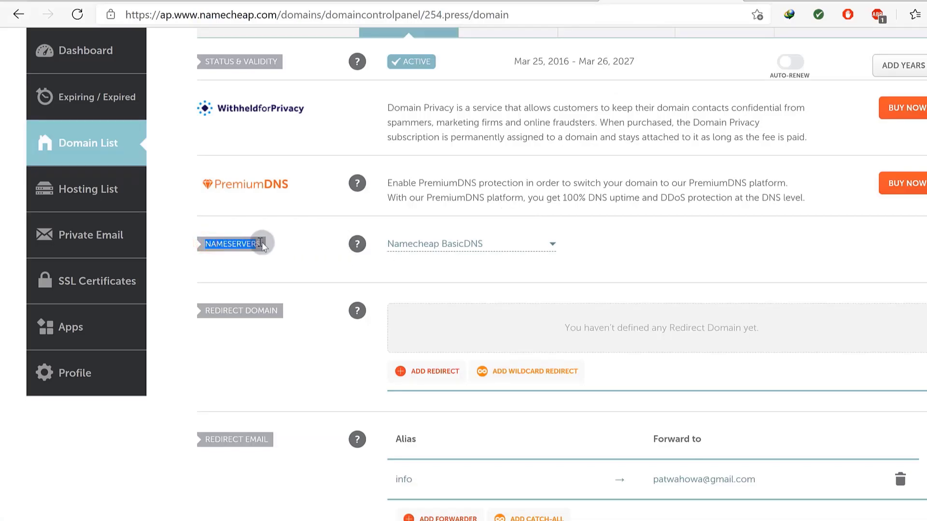
left_click(271, 245)
left_click(496, 244)
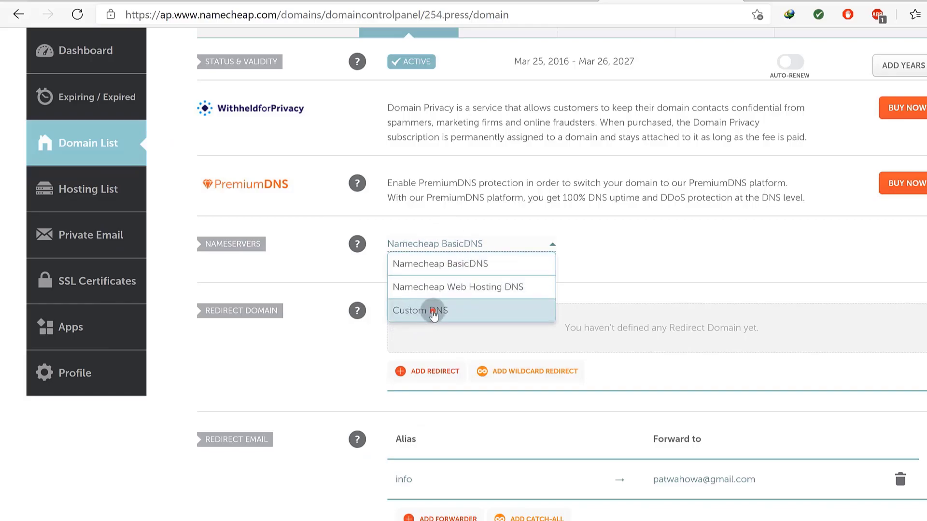
left_click(433, 314)
left_click(425, 276)
right_click(427, 279)
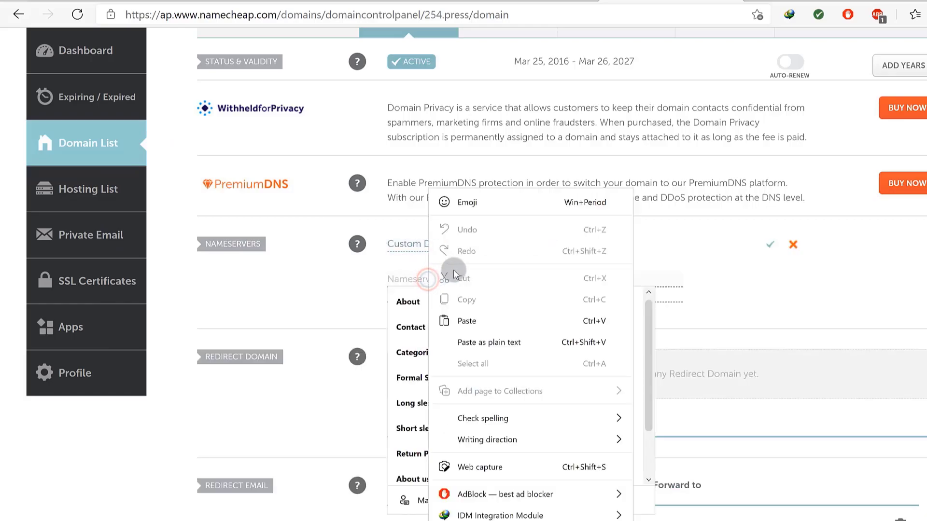
left_click(466, 321)
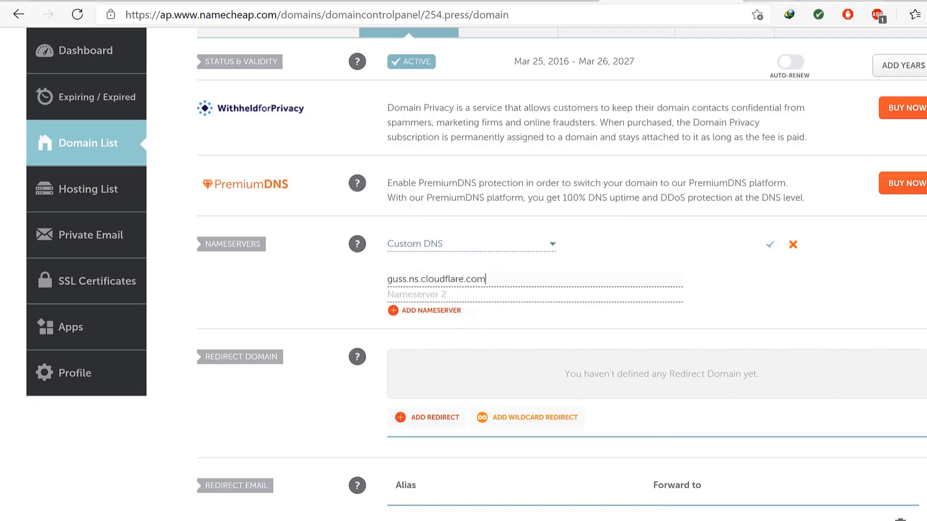
Add kara.ns.cloudflare.com as the second nameserver and save the Custom DNS settings.
key("ctrl+Tab")
left_click(405, 324)
key("ctrl+shift+Tab")
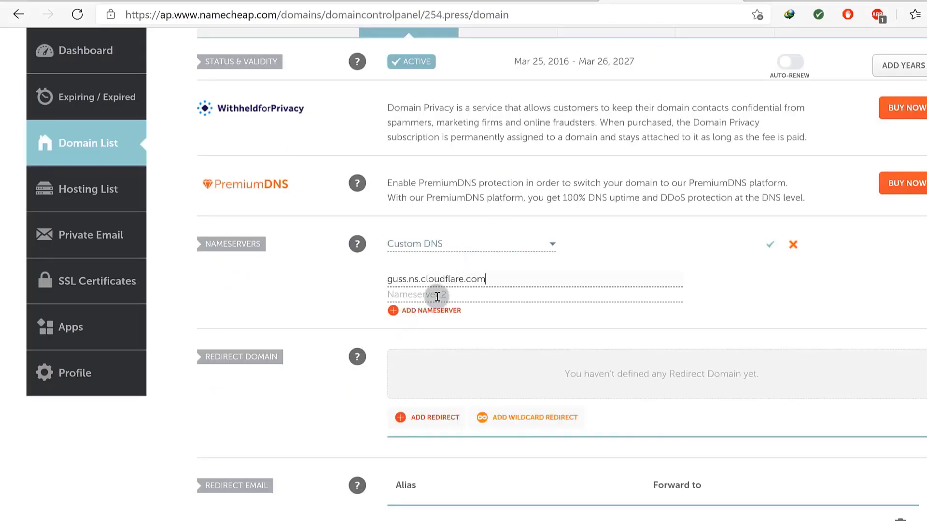
right_click(437, 296)
left_click(478, 321)
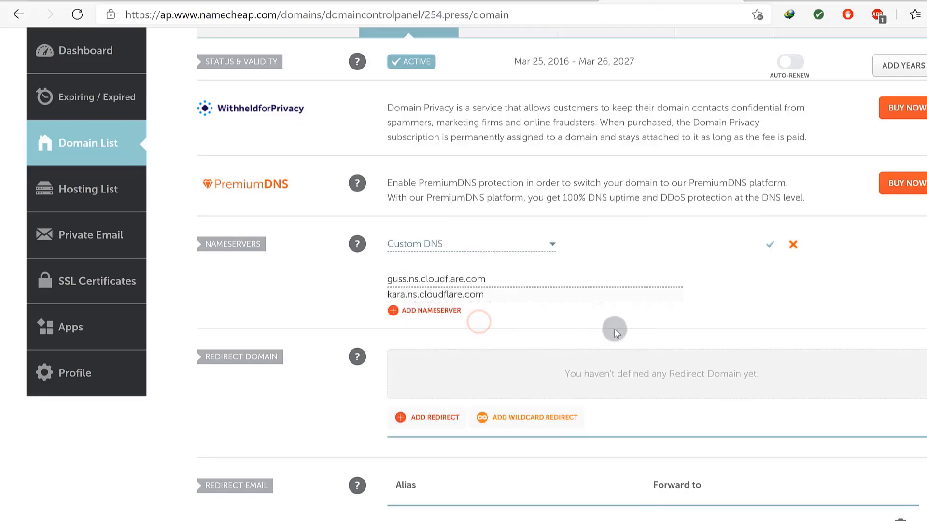
left_click(770, 245)
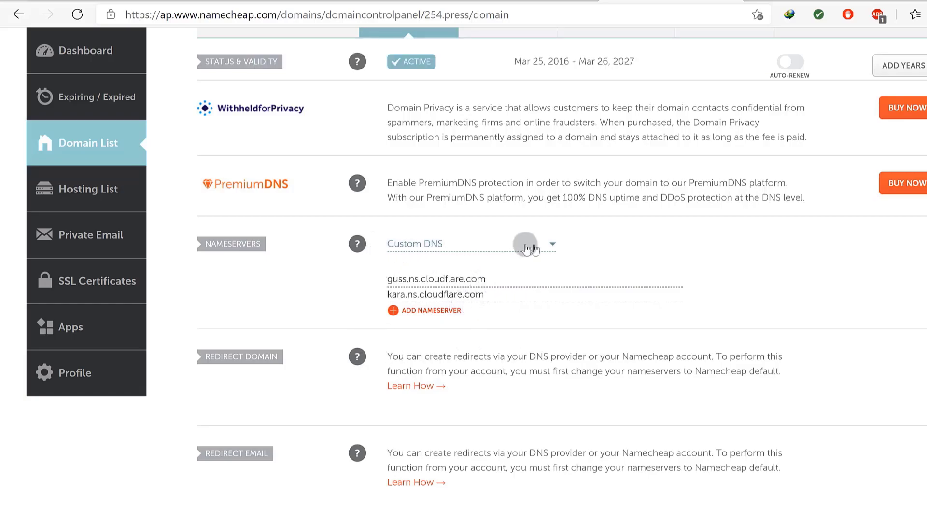
left_click(792, 1)
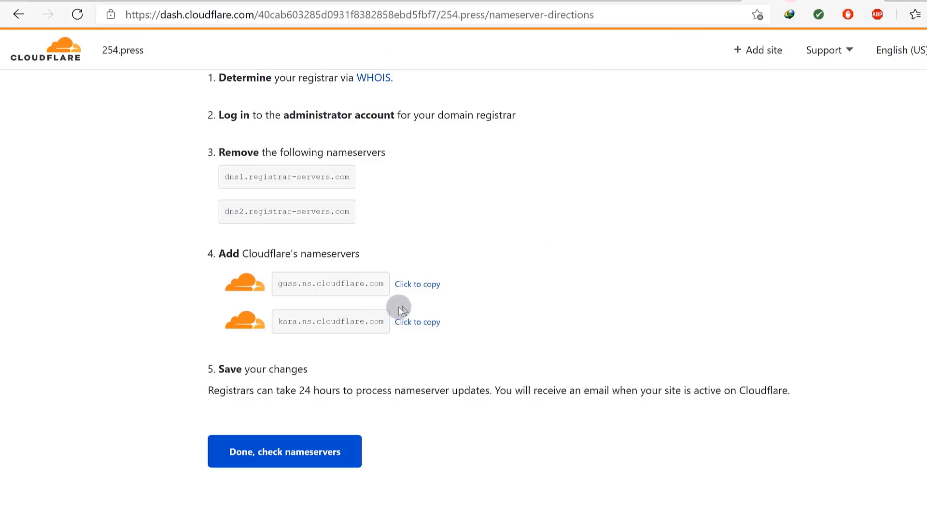
Finish Cloudflare's nameserver step and skip the Quick Start Guide for now.
scroll(434, 328, "down", 1)
scroll(270, 367, "up", 1)
left_click_drag(264, 252, 378, 327)
left_click(387, 355)
left_click(269, 458)
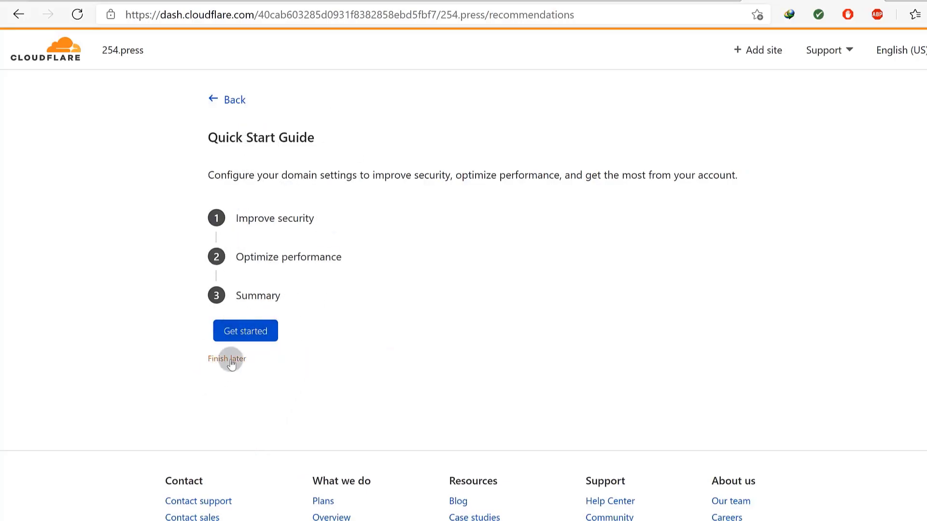
left_click(224, 360)
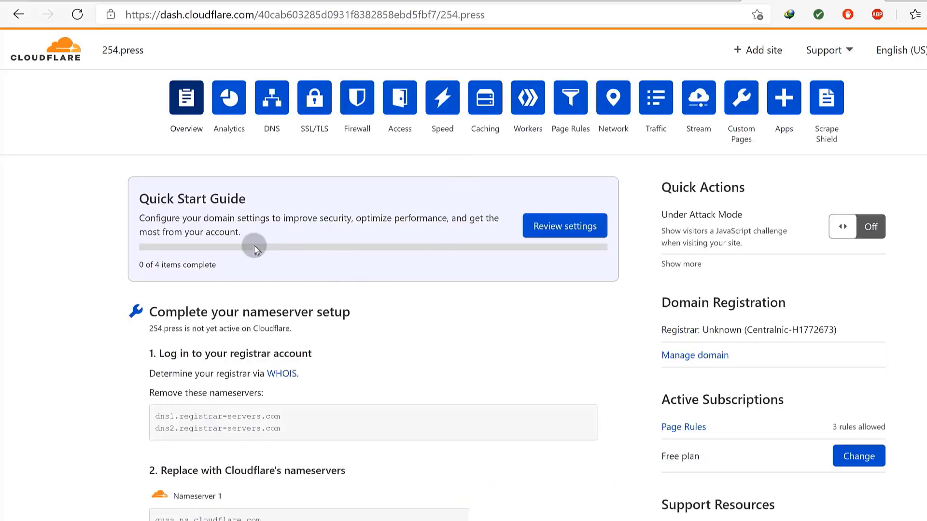
Request Cloudflare's nameserver check for 254.press, then look at Namecheap.
scroll(329, 300, "down", 8)
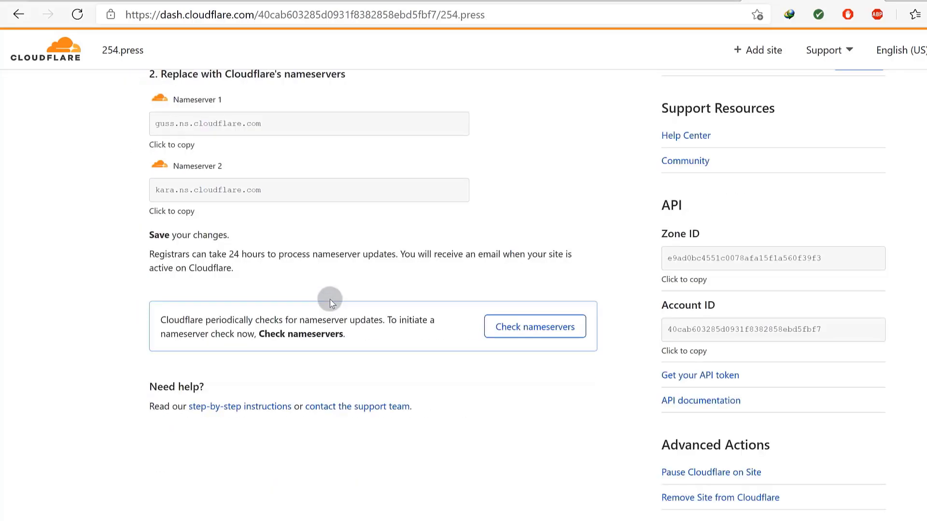
scroll(274, 348, "down", 2)
left_click(532, 251)
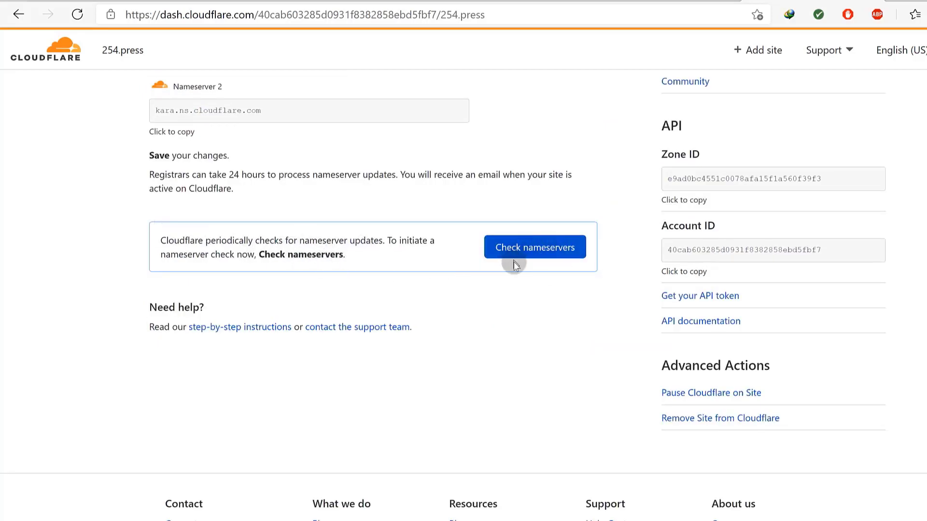
left_click(530, 255)
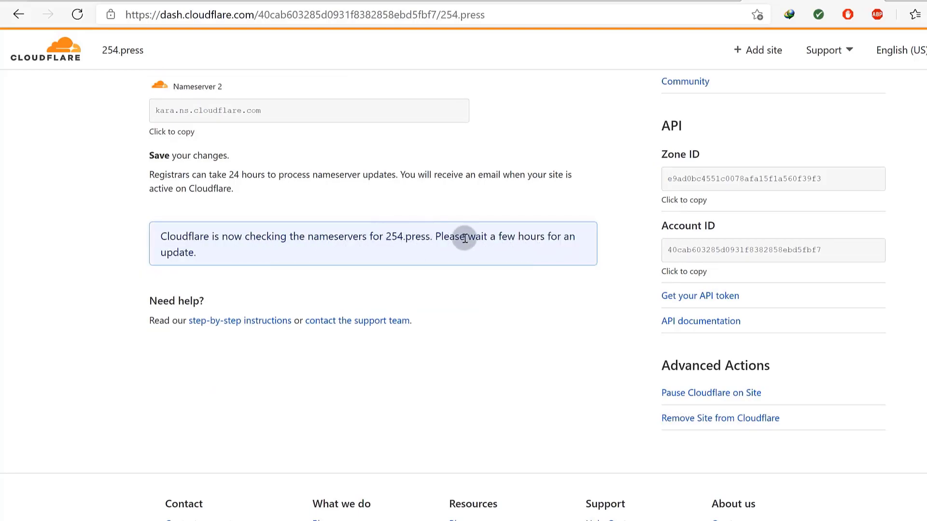
scroll(439, 279, "up", 7)
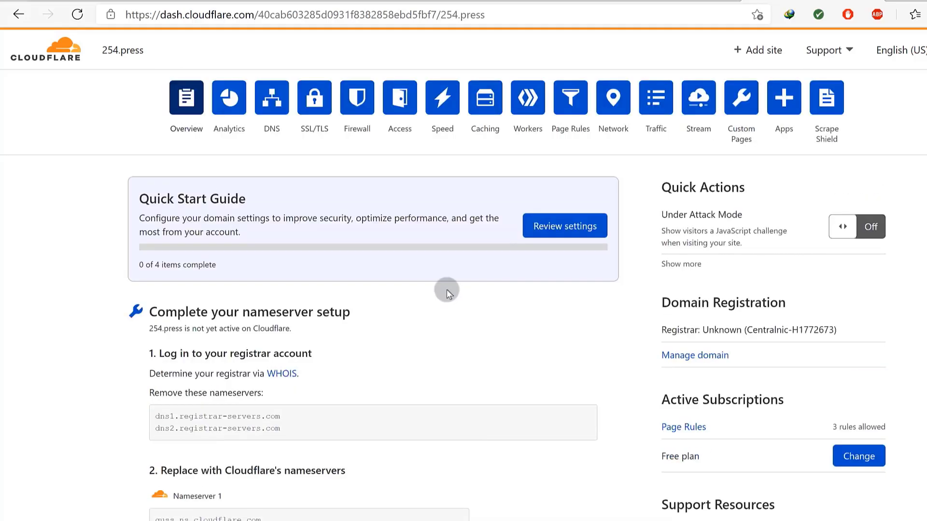
scroll(492, 412, "down", 12)
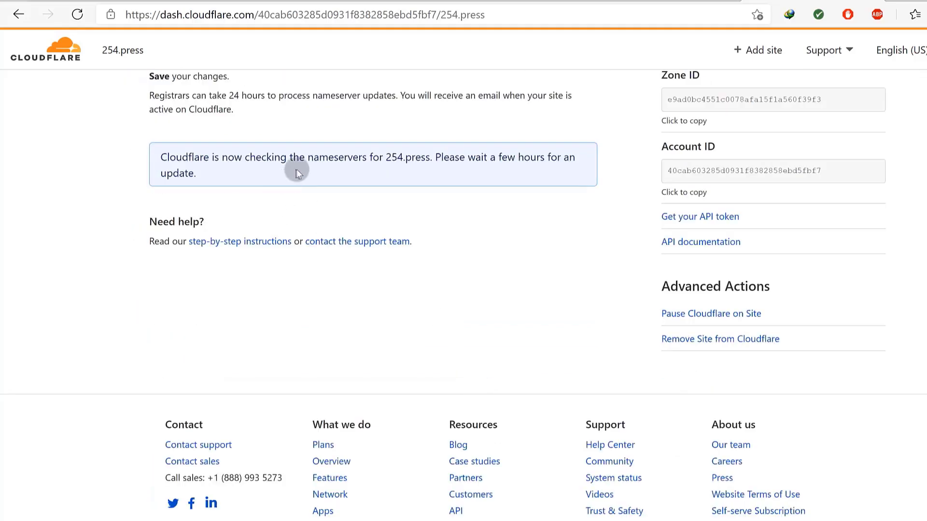
scroll(453, 203, "up", 6)
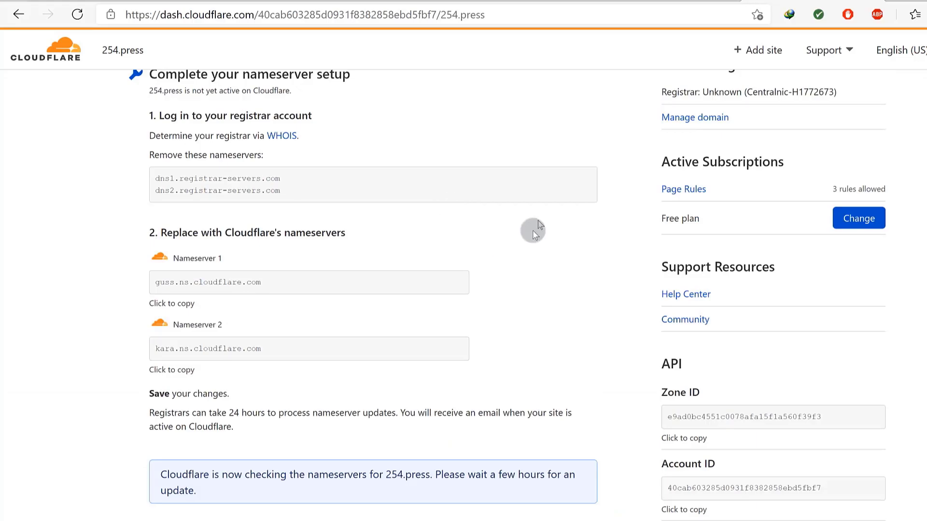
scroll(539, 199, "down", 6)
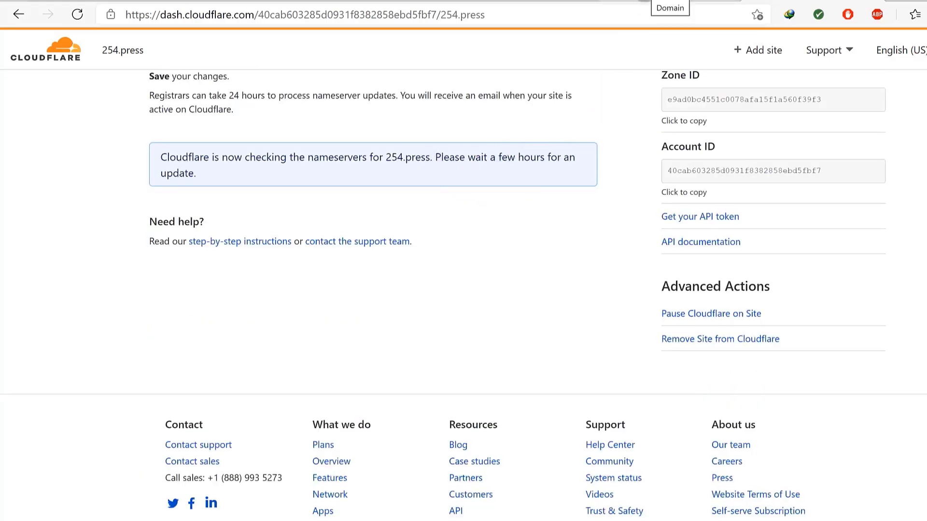
left_click(647, 3)
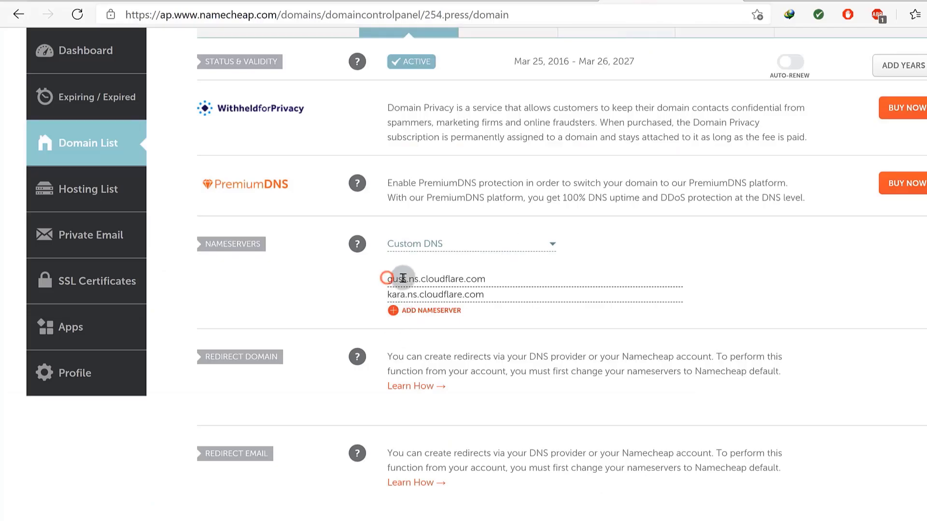
Return from Namecheap to the Cloudflare overview for 254.press.
left_click(753, 5)
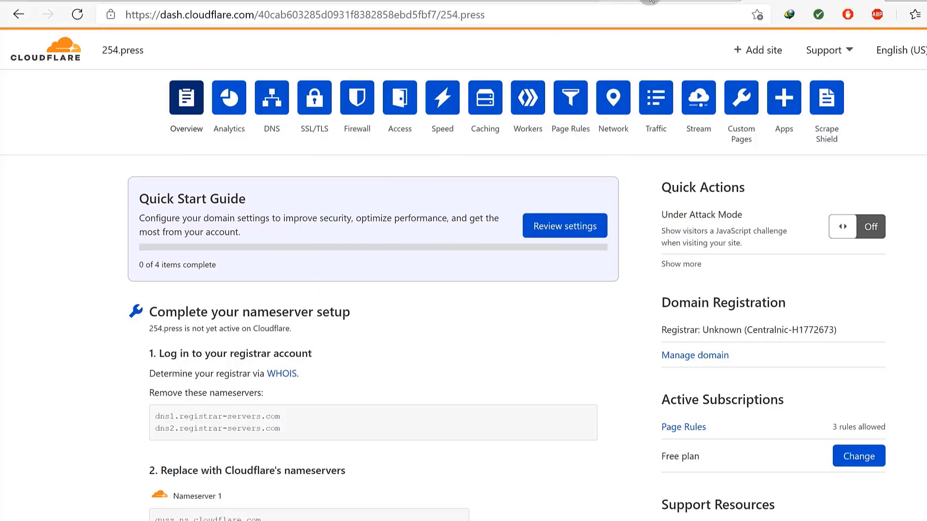
scroll(274, 210, "down", 10)
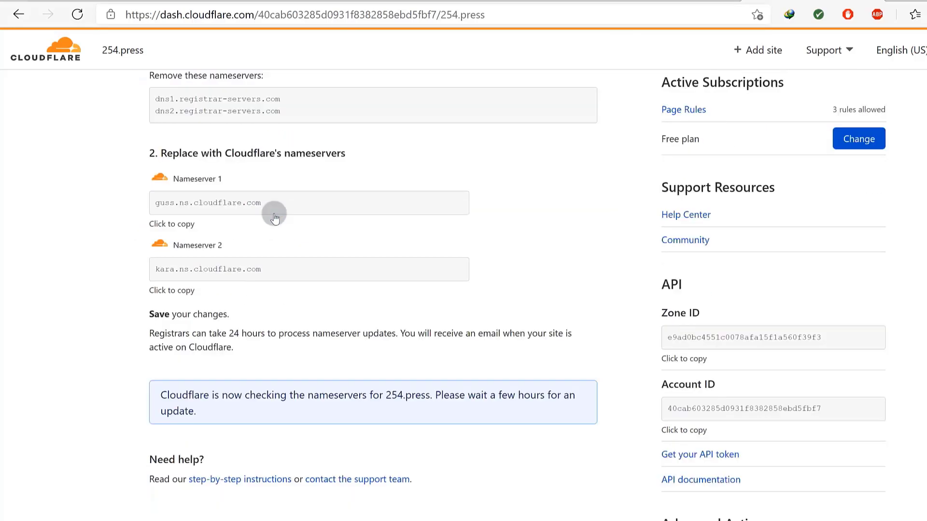
scroll(277, 205, "up", 10)
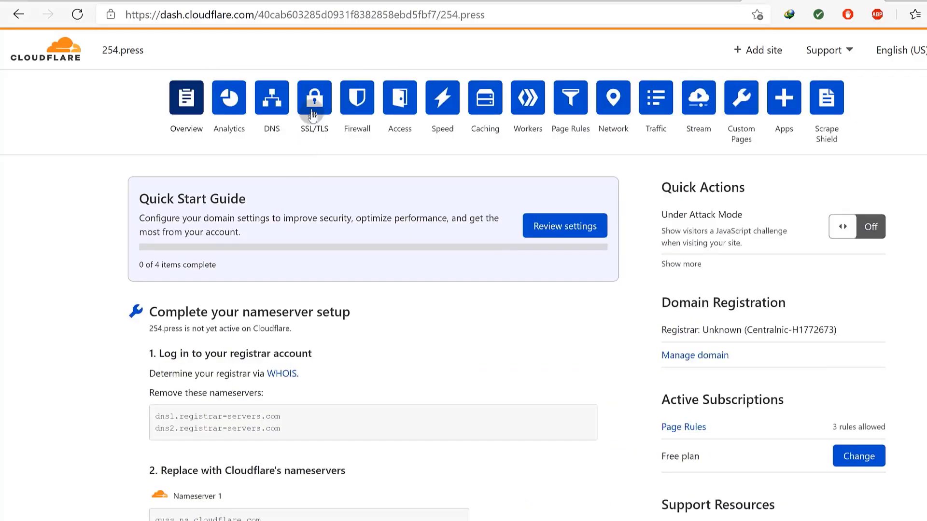
left_click(77, 15)
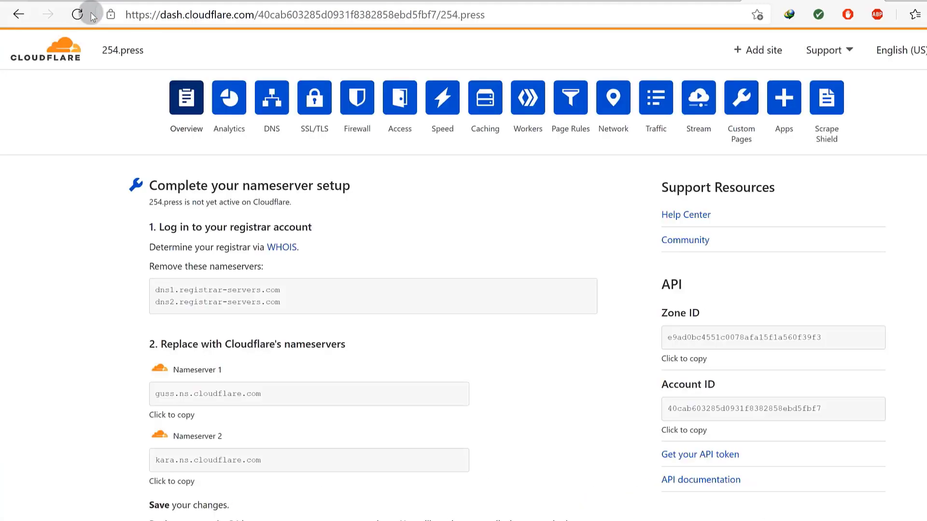
scroll(306, 140, "down", 6)
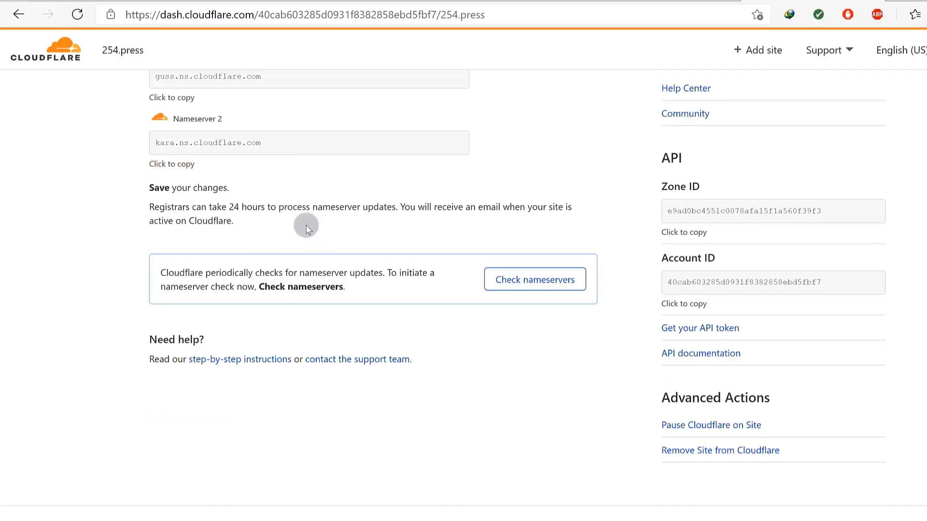
scroll(311, 223, "up", 3)
scroll(308, 234, "up", 5)
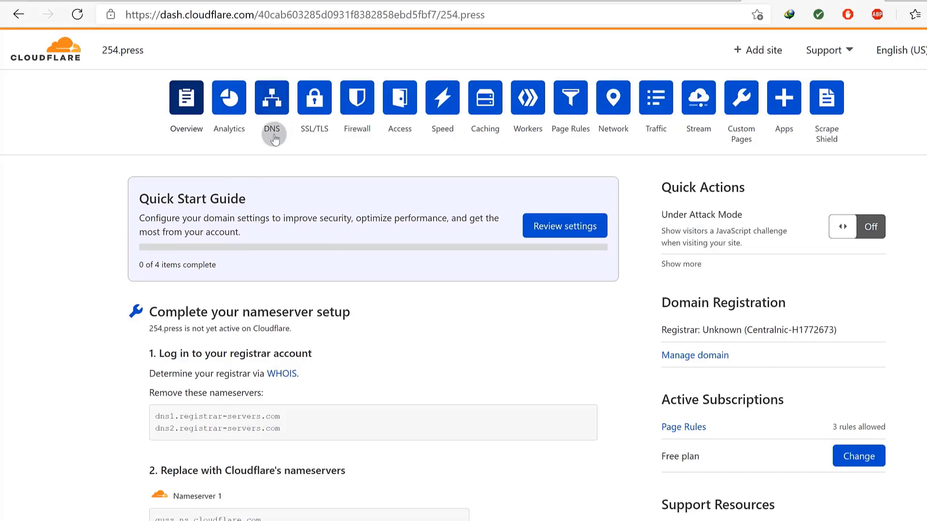
Delete the eforward2 and eforward1 MX records from 254.press's DNS list.
left_click(269, 107)
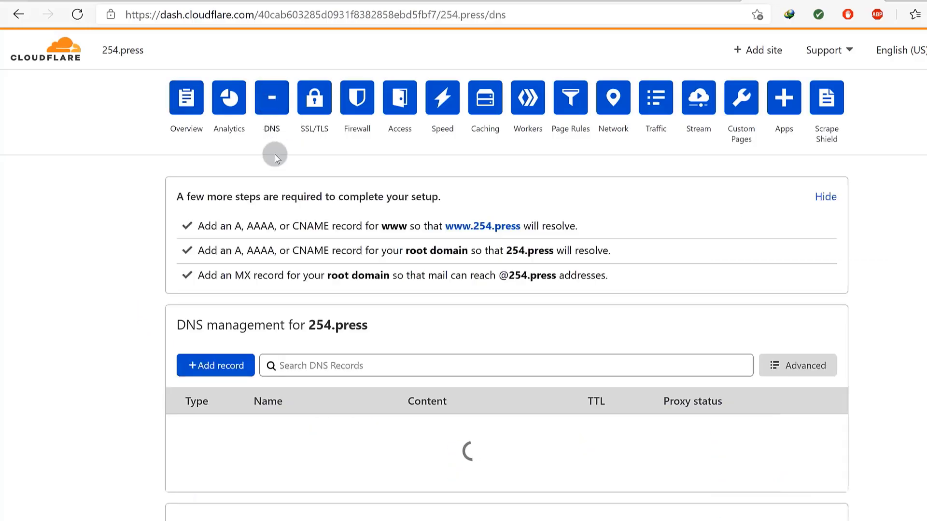
scroll(328, 213, "down", 3)
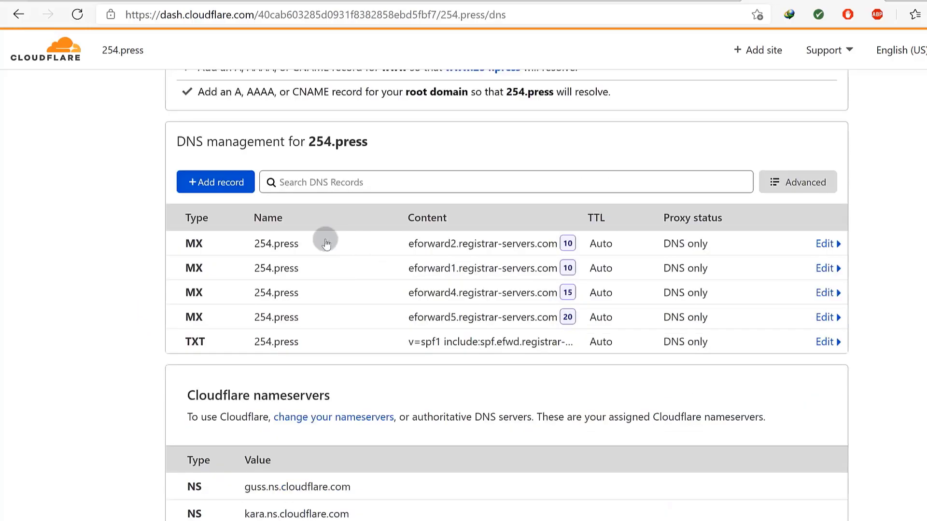
left_click(826, 244)
left_click(208, 347)
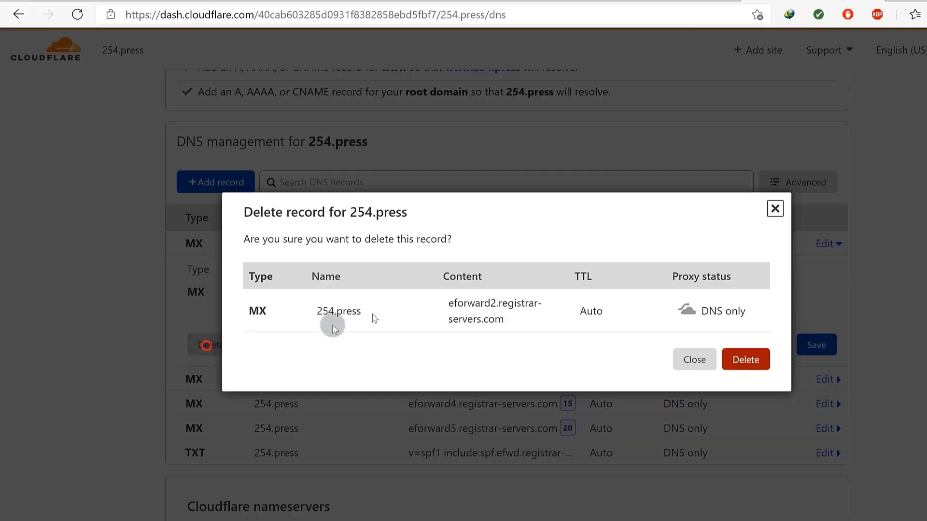
left_click(743, 360)
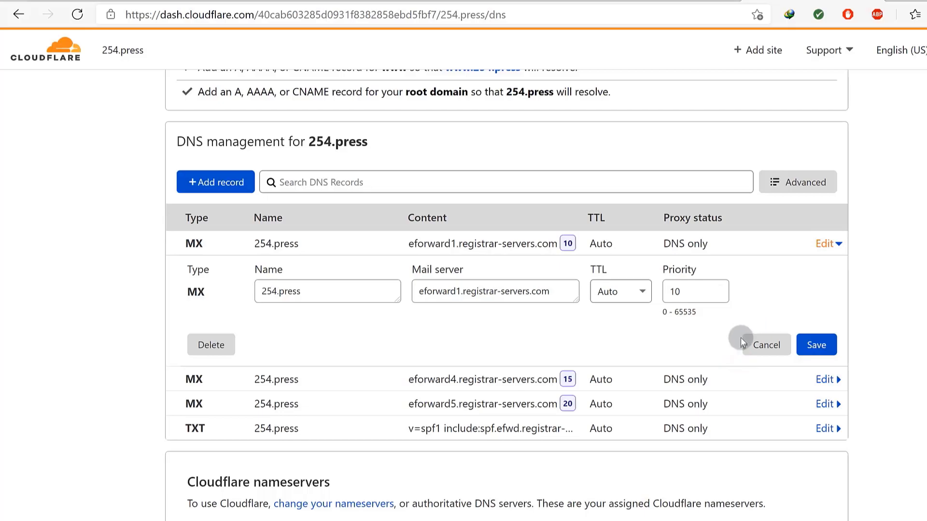
left_click(208, 343)
left_click(753, 363)
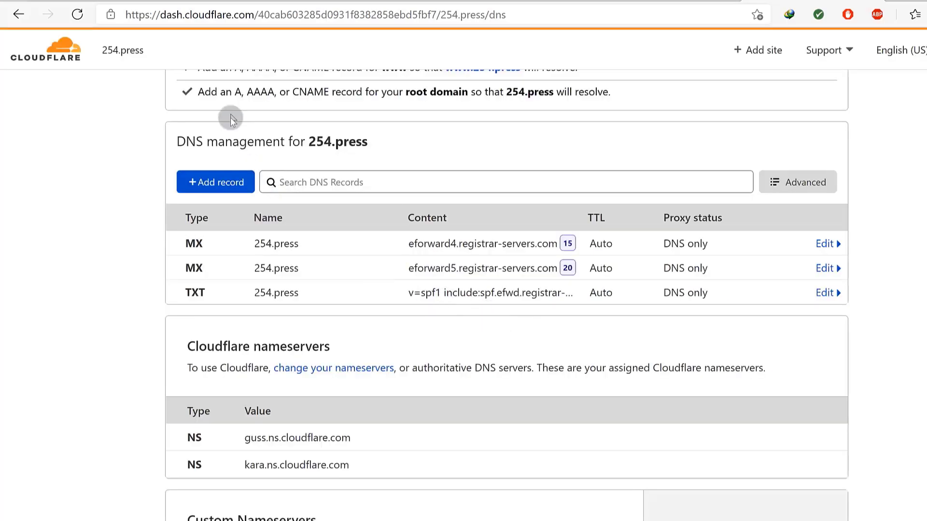
Delete the eforward4 and eforward5 MX records, leaving the DNS list empty.
left_click(823, 244)
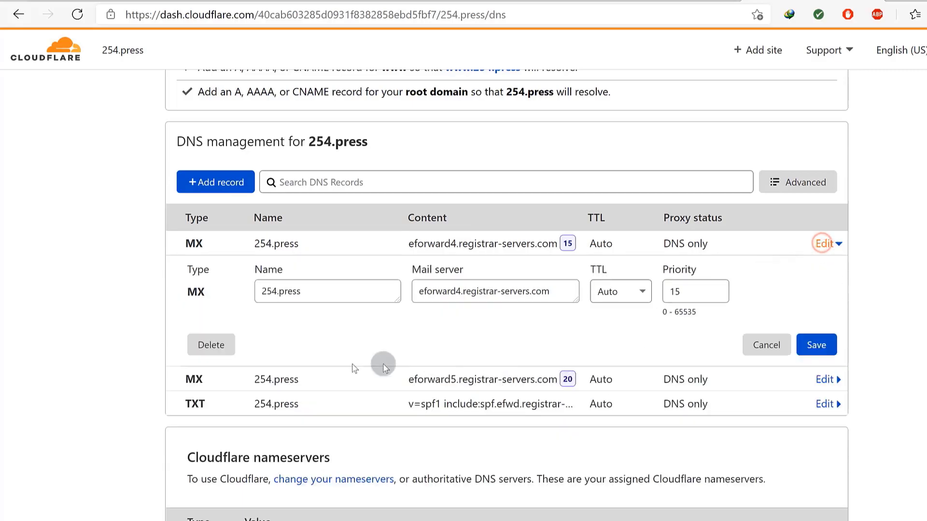
left_click(218, 344)
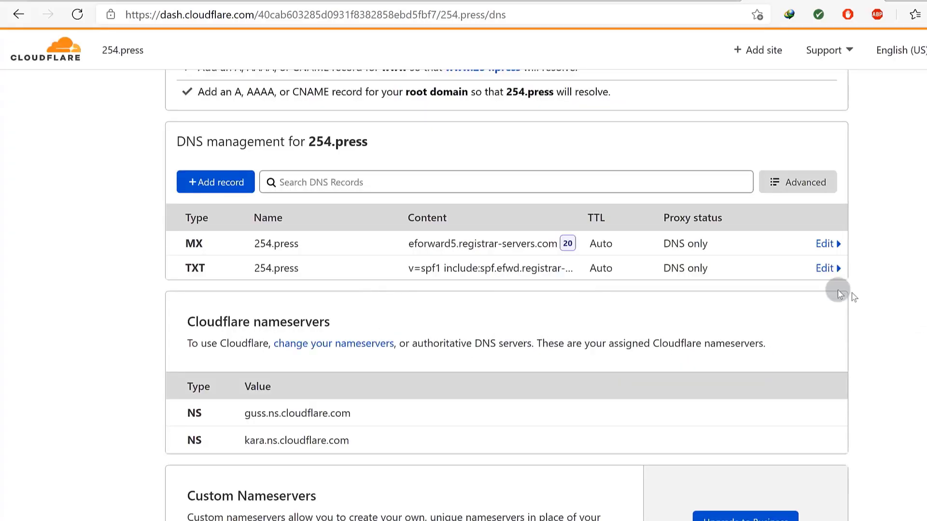
left_click(828, 246)
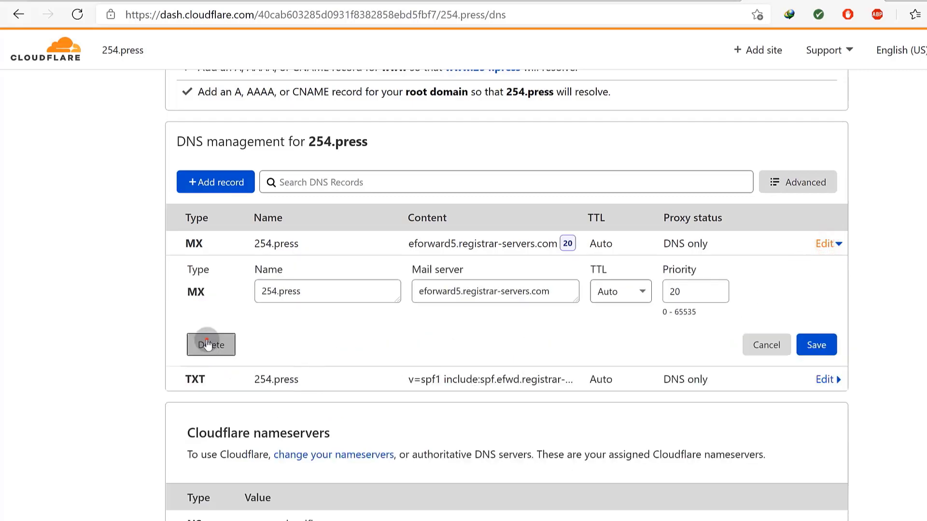
left_click(207, 341)
left_click(747, 361)
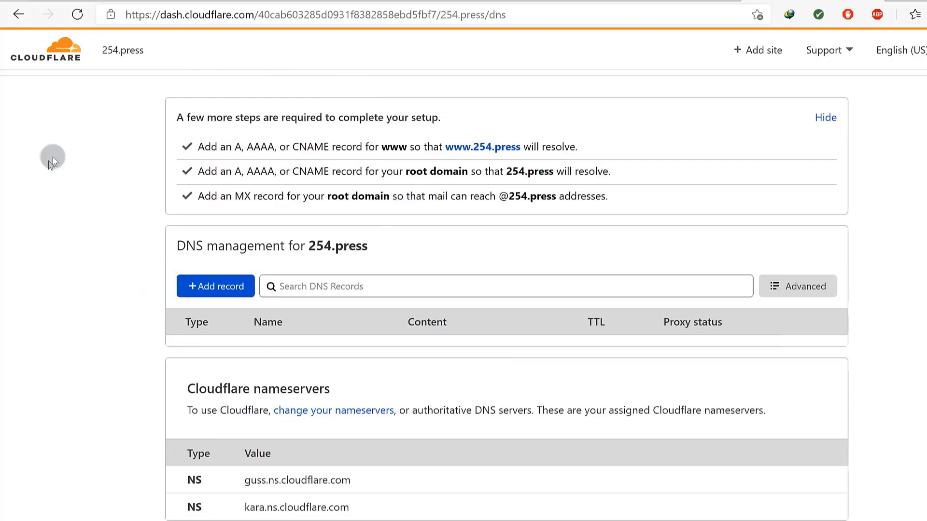
scroll(203, 309, "down", 2)
left_click_drag(256, 406, 355, 427)
left_click(372, 405)
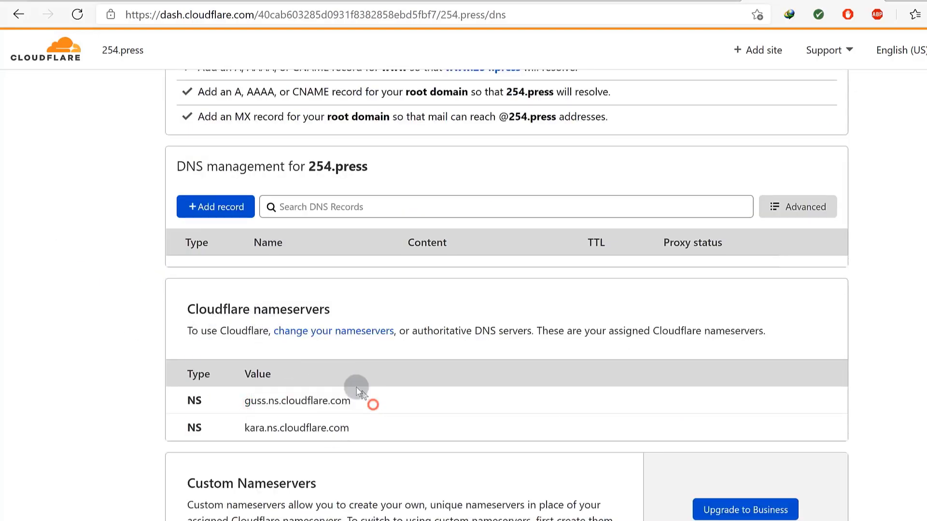
Resubmit 254.press in Shopify's domain connection and run the connection check.
left_click(256, 2)
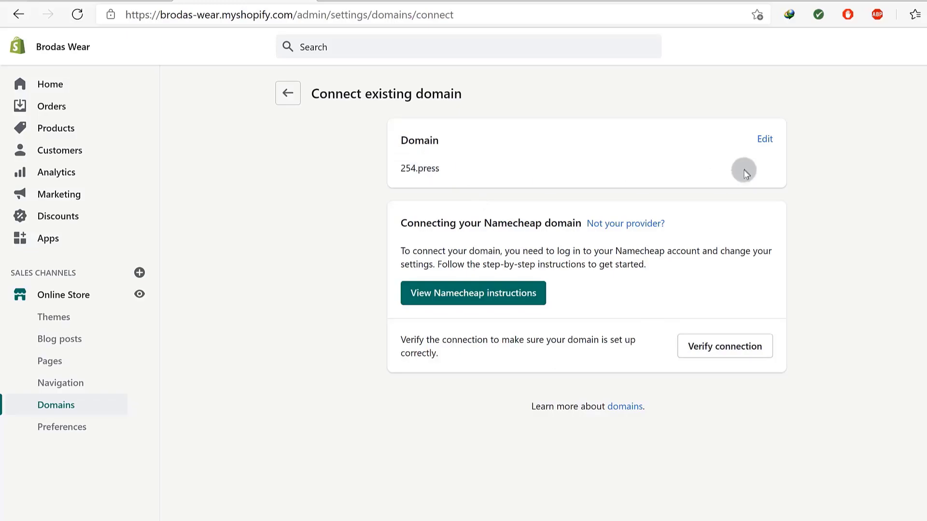
left_click(765, 139)
left_click(434, 174)
left_click(753, 226)
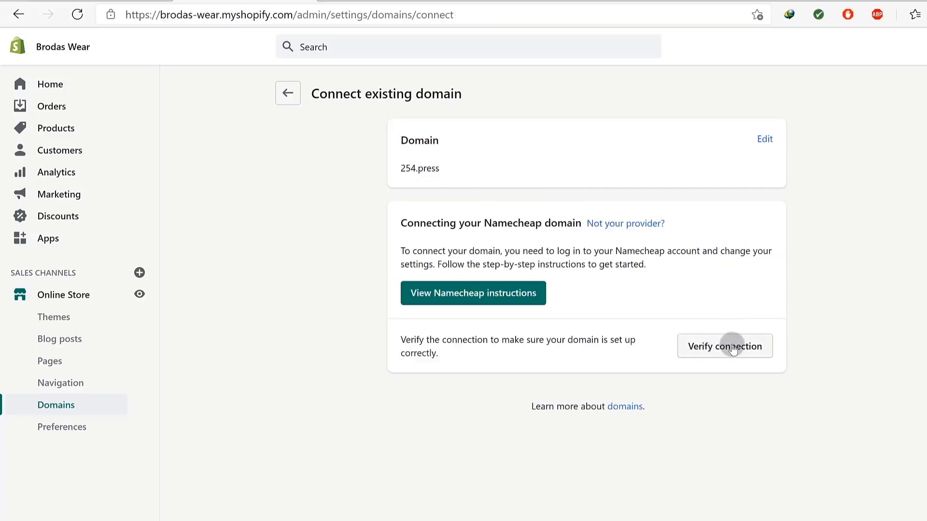
left_click(730, 346)
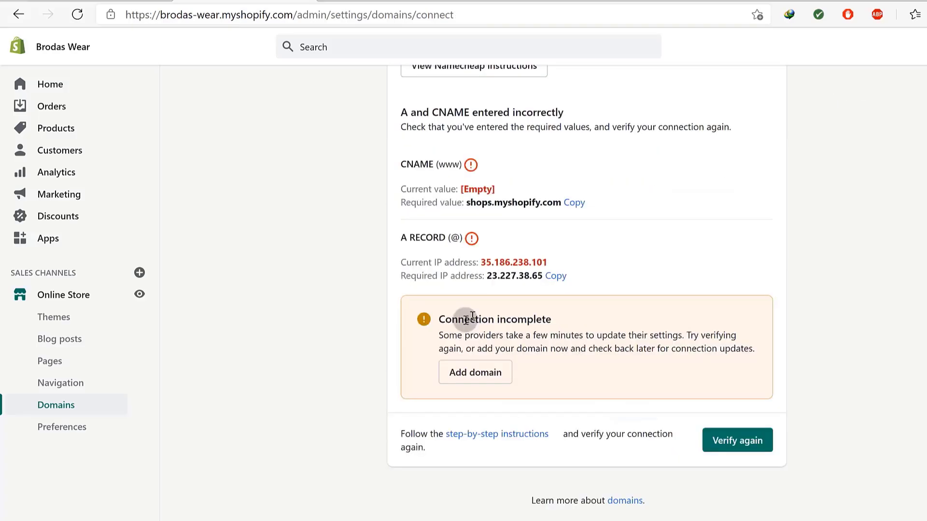
Copy Shopify's required A record IP 23.227.38.65 and return to Cloudflare DNS.
left_click_drag(404, 165, 413, 163)
left_click_drag(416, 237, 445, 240)
left_click(599, 238)
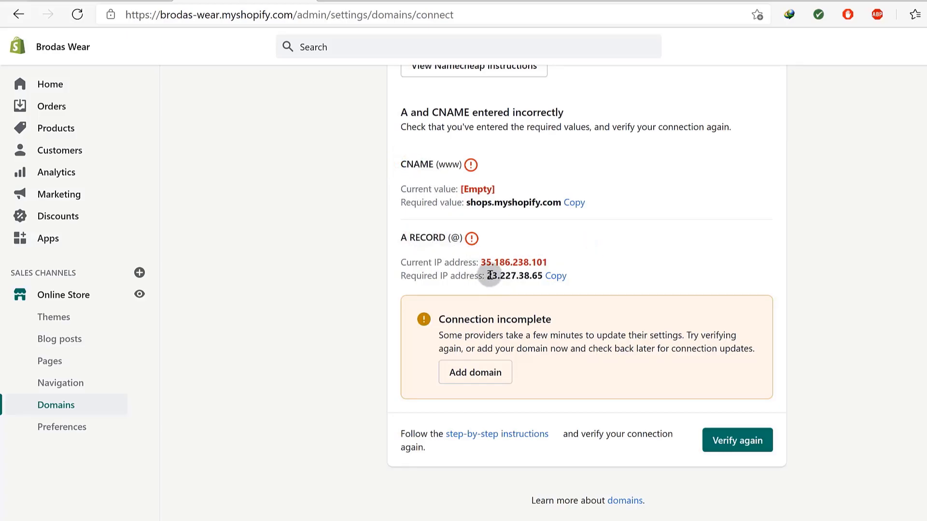
left_click(555, 276)
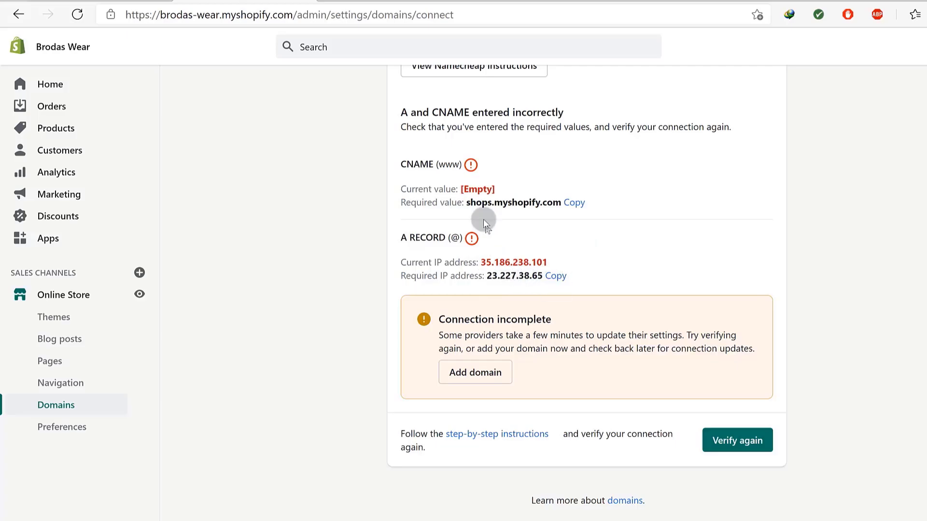
left_click(555, 277)
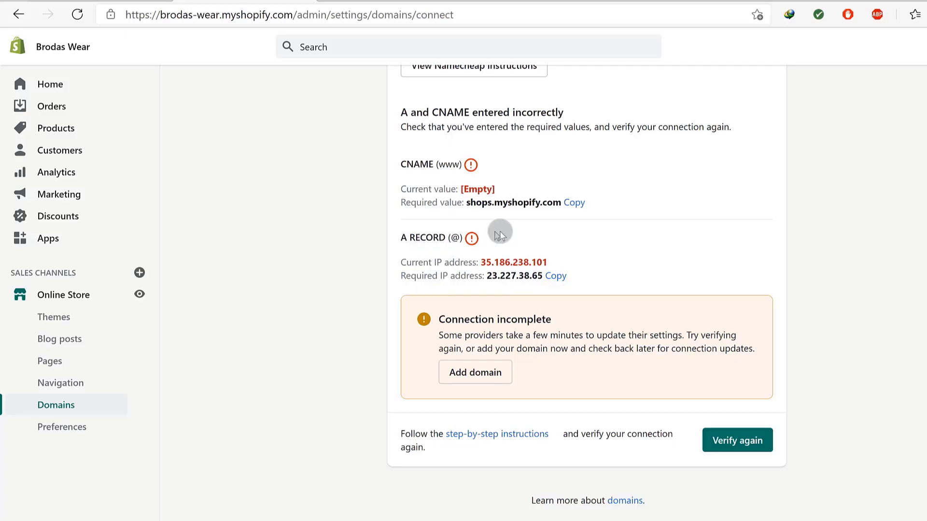
left_click_drag(488, 276, 542, 277)
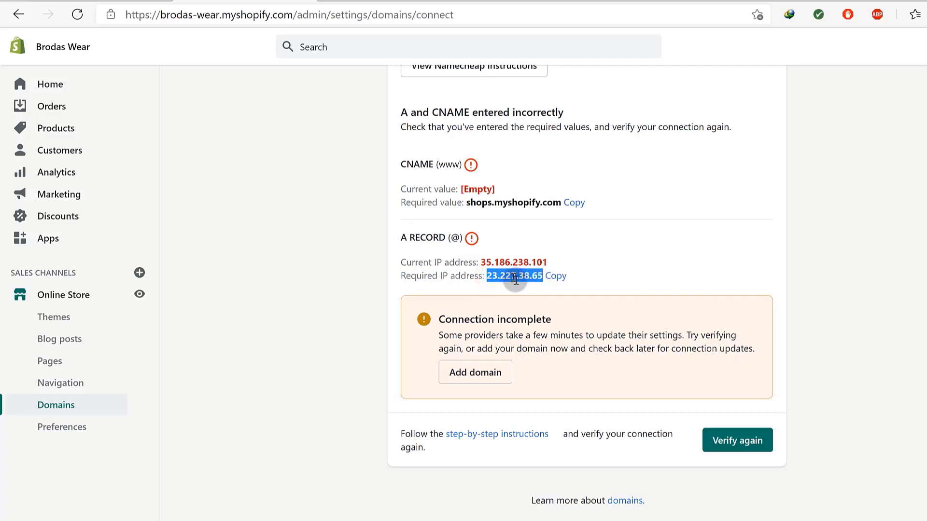
left_click(792, 1)
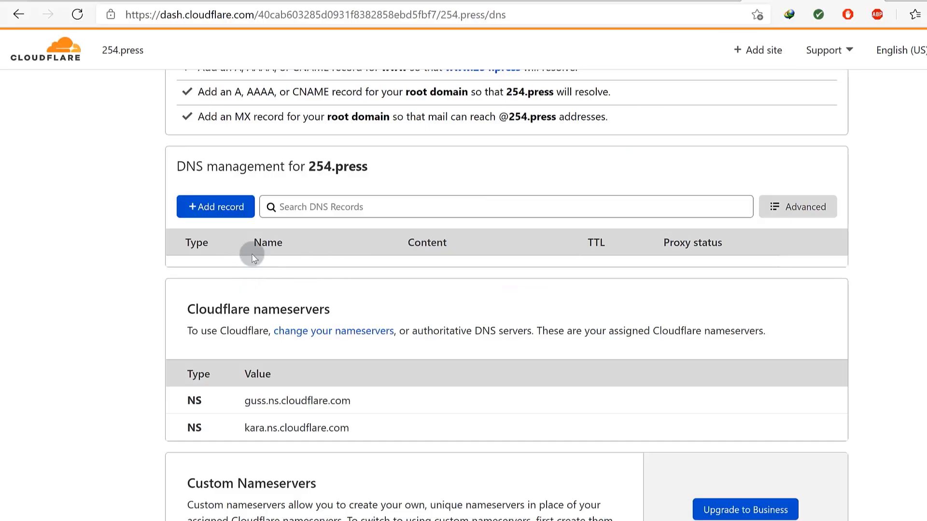
left_click(227, 207)
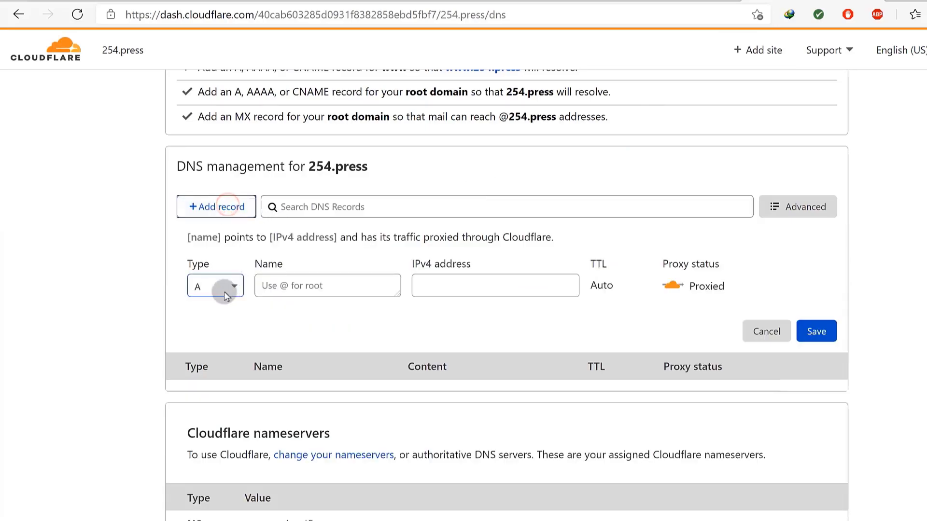
left_click(305, 284)
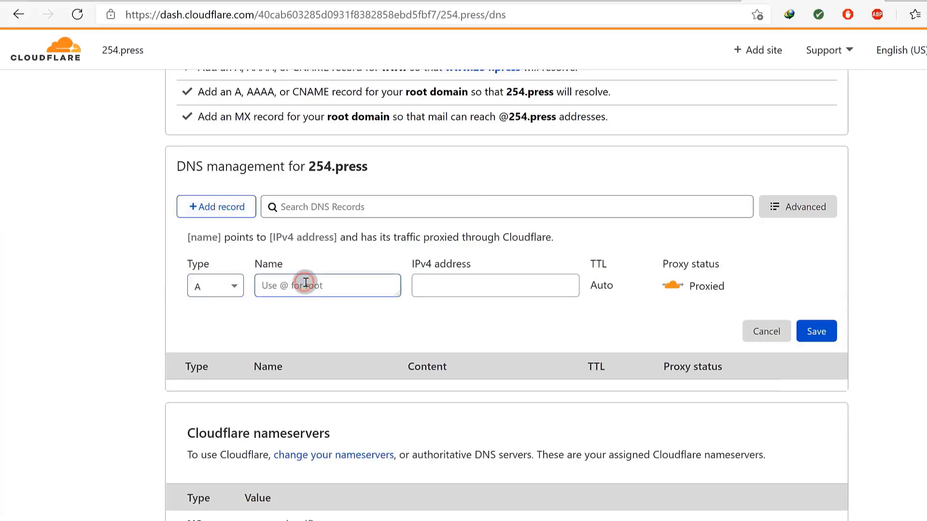
type("@")
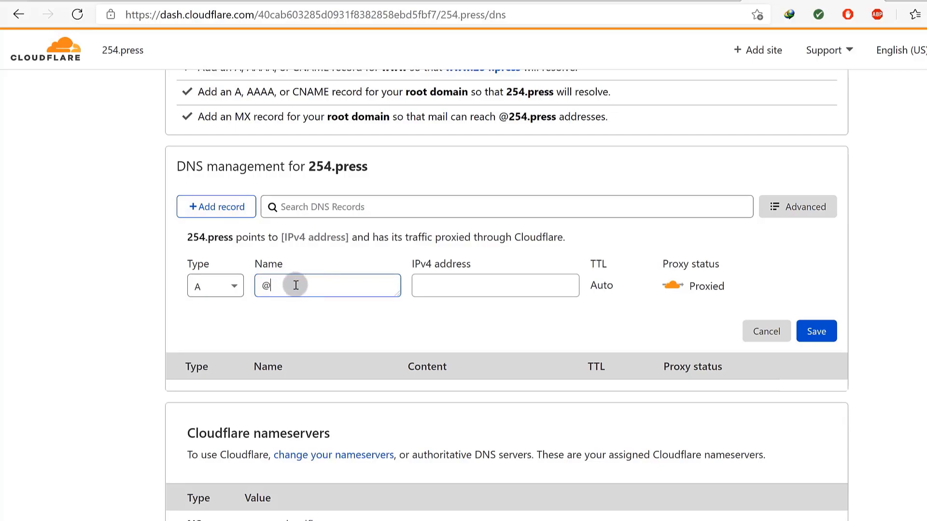
left_click_drag(290, 286, 264, 289)
left_click(284, 289)
left_click_drag(307, 161, 368, 161)
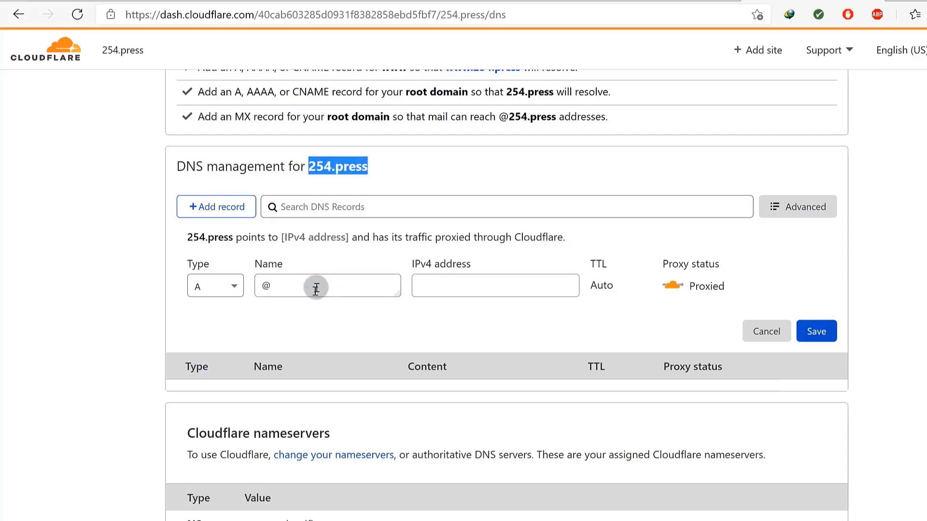
double_click(267, 287)
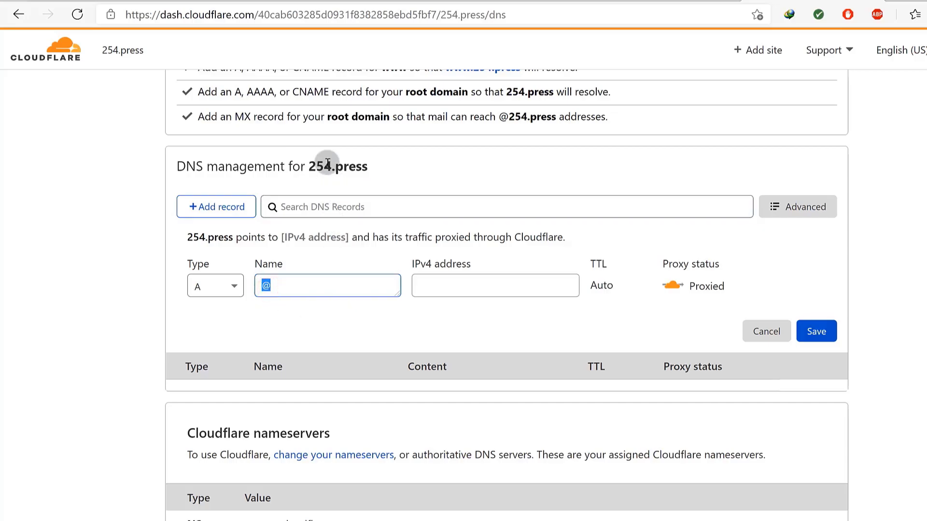
left_click_drag(309, 167, 349, 167)
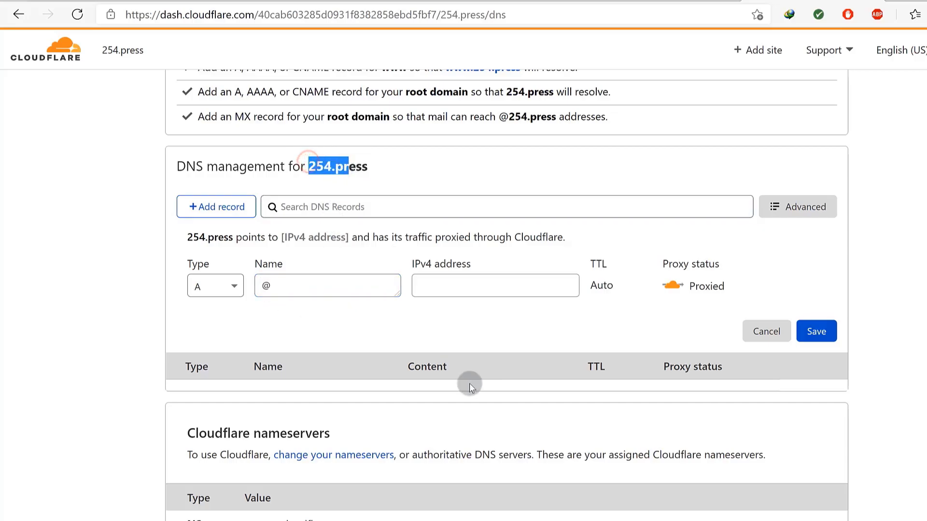
right_click(424, 285)
left_click(477, 320)
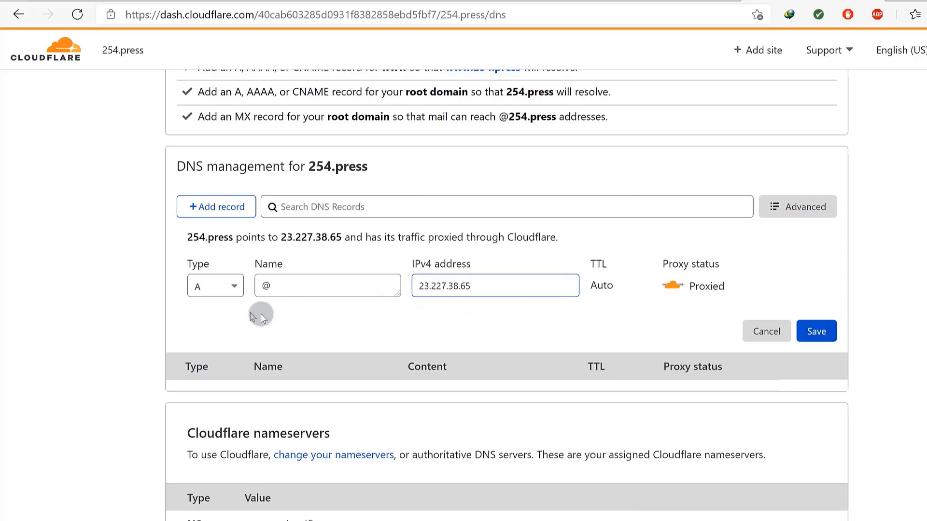
left_click(817, 331)
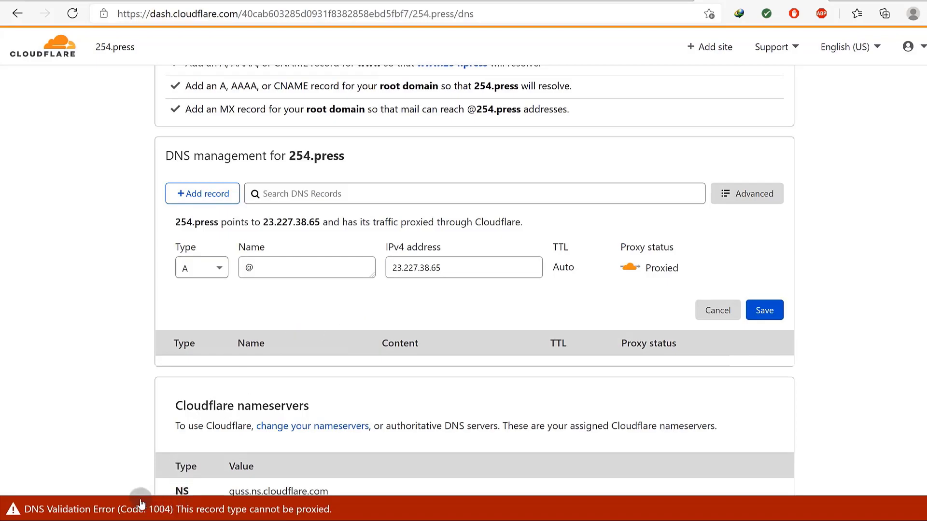
left_click(445, 312)
scroll(337, 177, "up", 3)
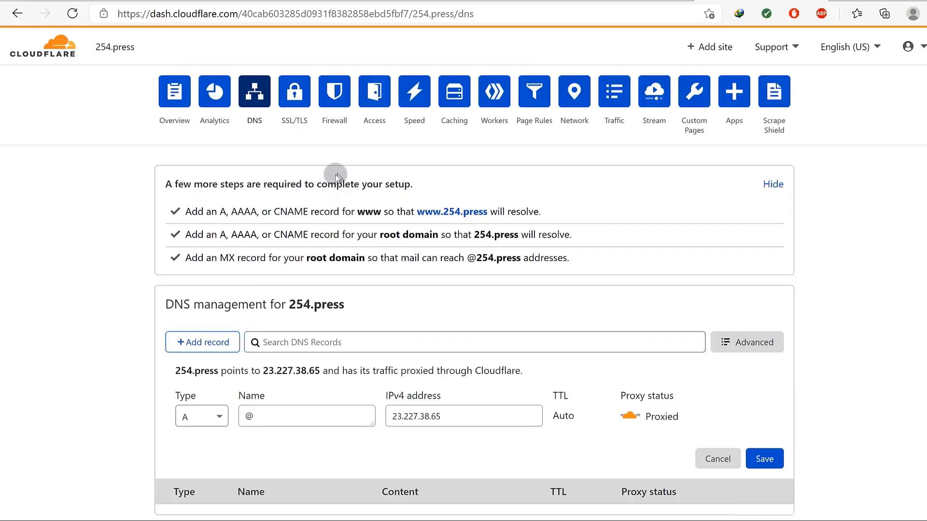
right_click(205, 118)
left_click(229, 110)
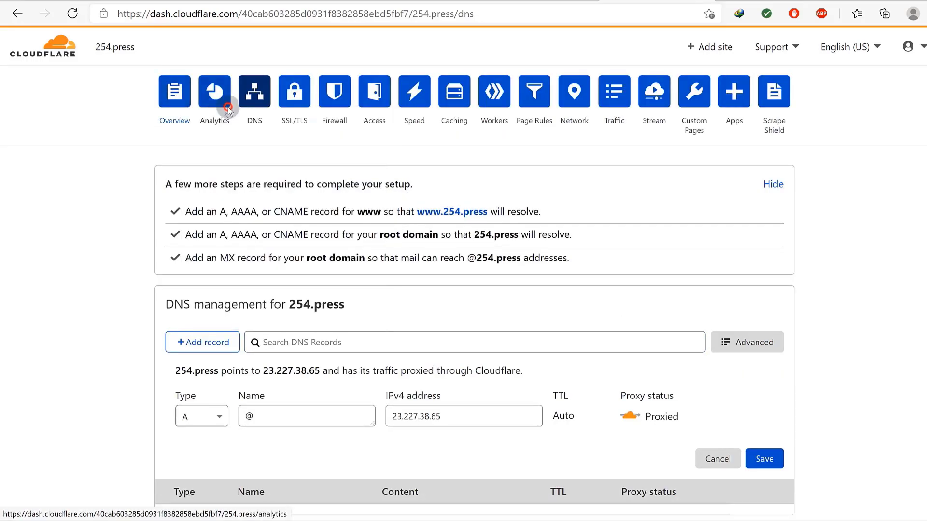
left_click(376, 112)
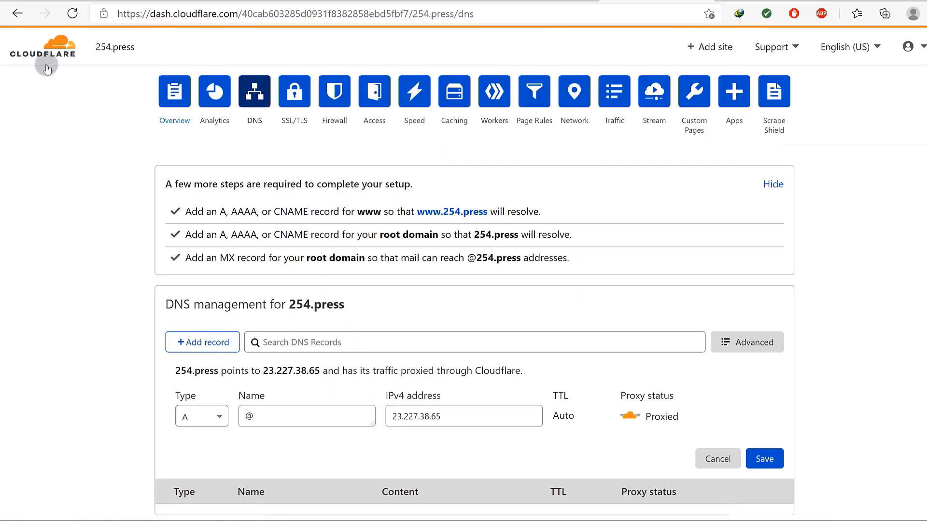
left_click(74, 13)
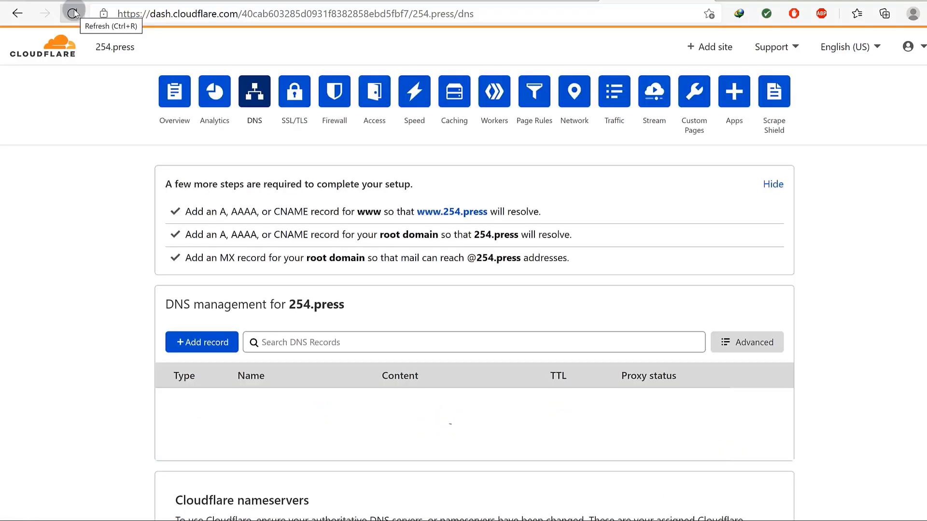
Create a new A record named @ pointing to 23.227.38.65.
scroll(282, 323, "down", 1)
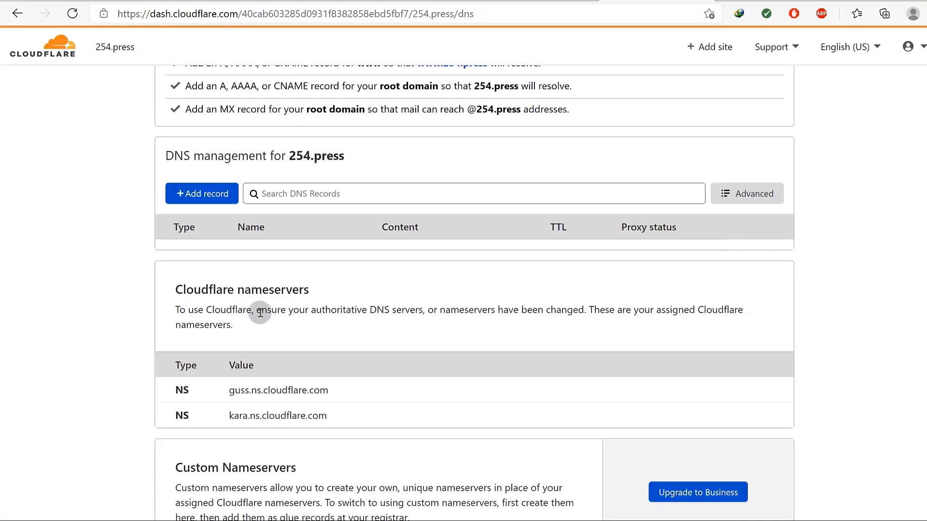
left_click(206, 195)
left_click(211, 270)
left_click(265, 267)
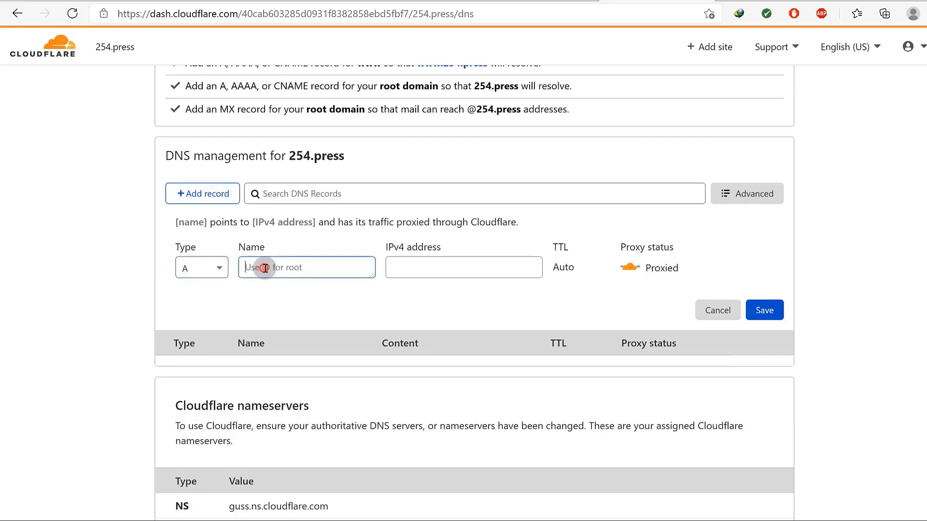
type("@")
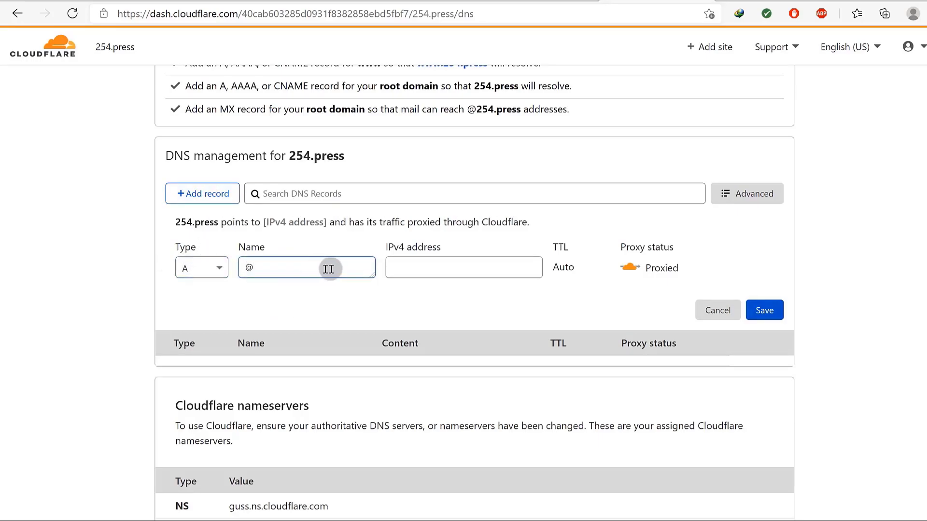
left_click(430, 265)
right_click(429, 268)
left_click(419, 292)
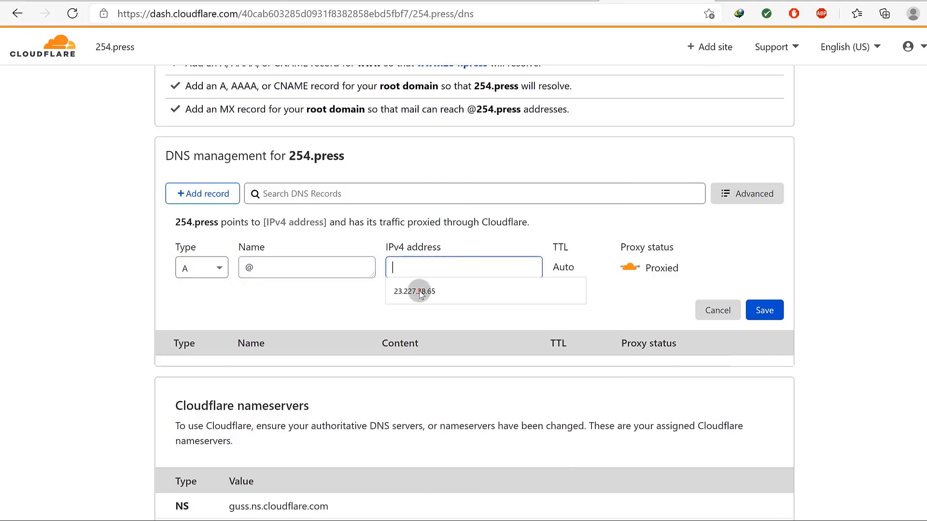
left_click(419, 290)
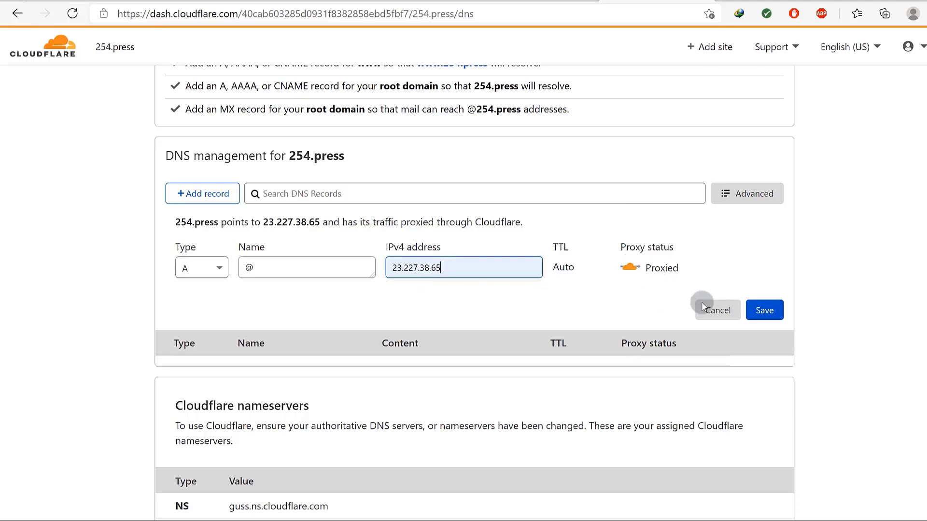
Set the A record to DNS only and save it.
left_click(763, 310)
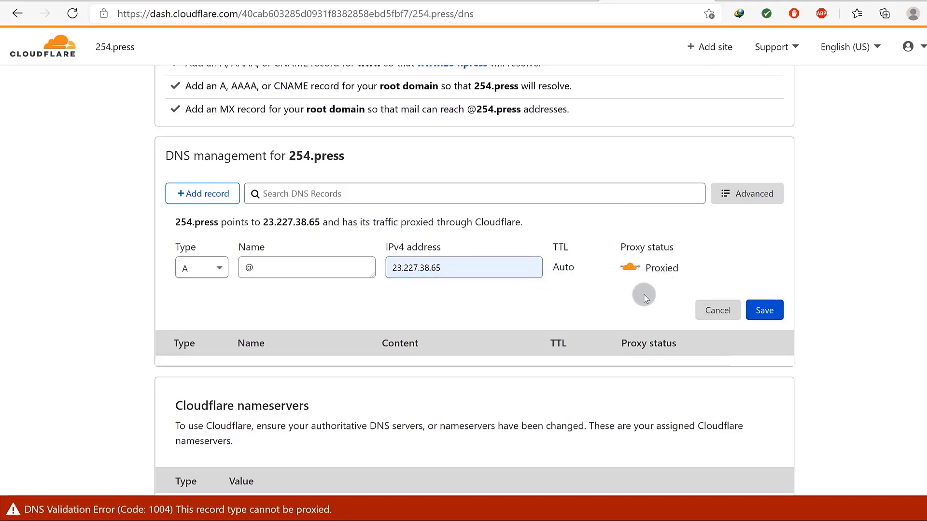
left_click(629, 266)
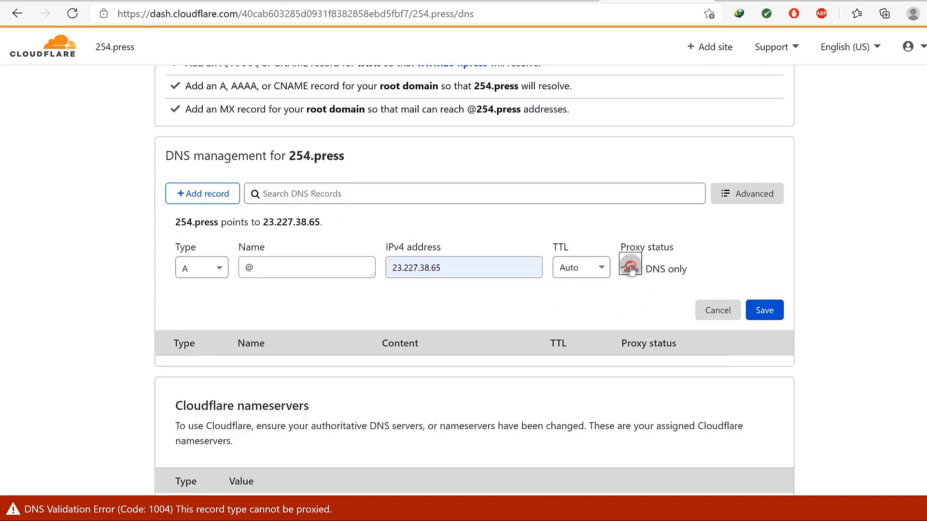
left_click(765, 311)
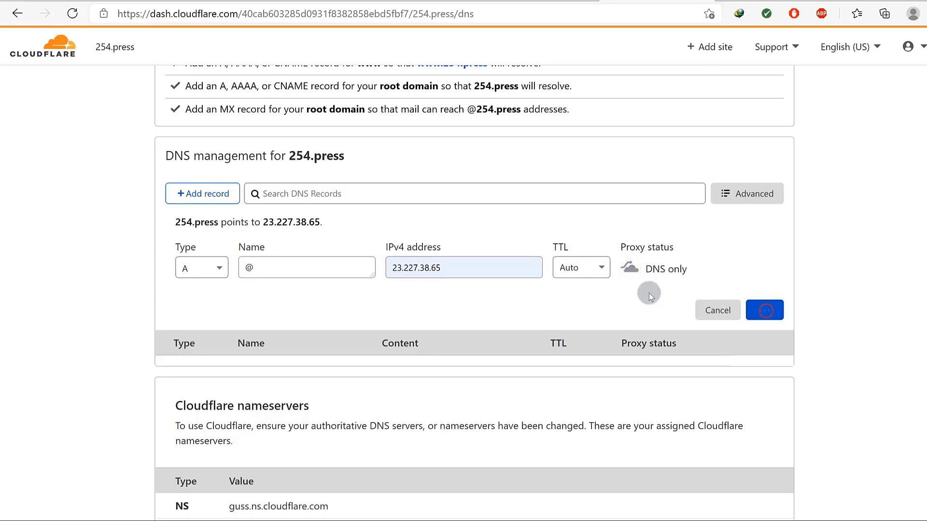
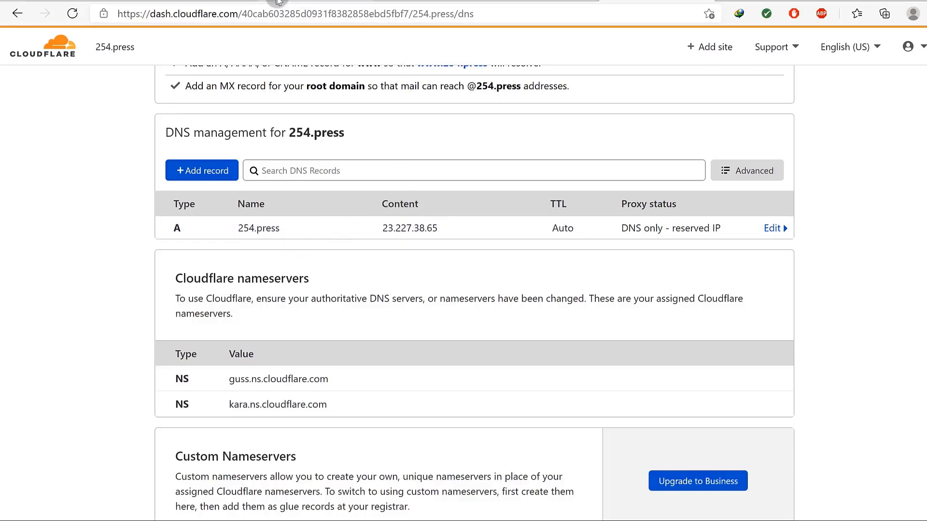
Copy Shopify's required CNAME value shops.myshopify.com and return to Cloudflare DNS.
left_click(227, 1)
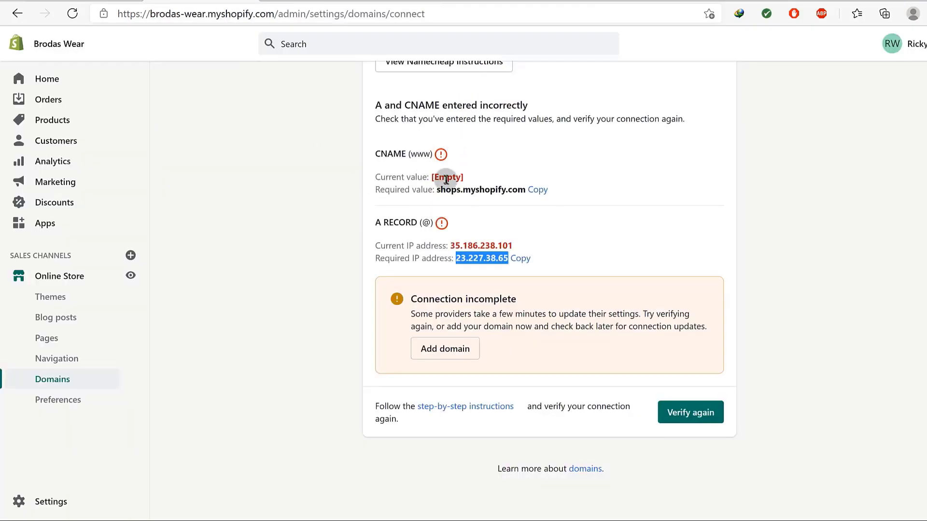
left_click_drag(436, 190, 527, 188)
left_click(537, 190)
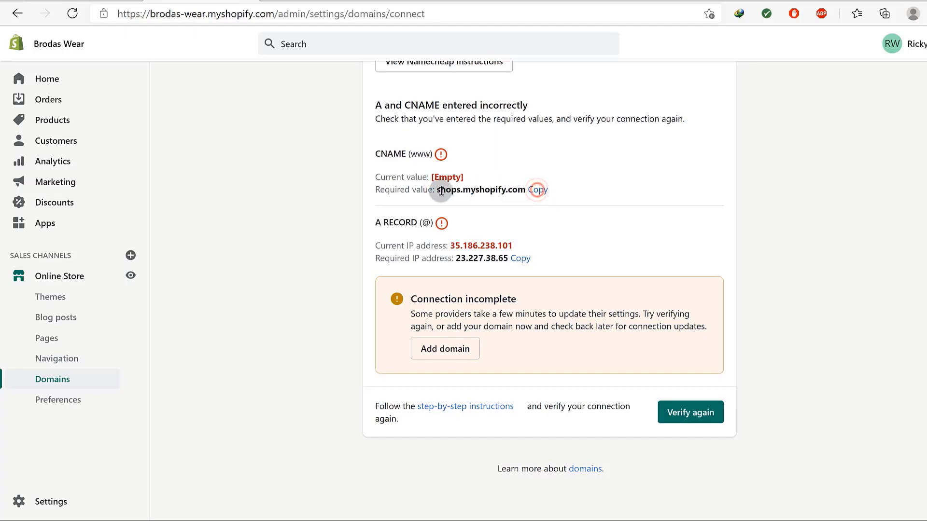
left_click(623, 1)
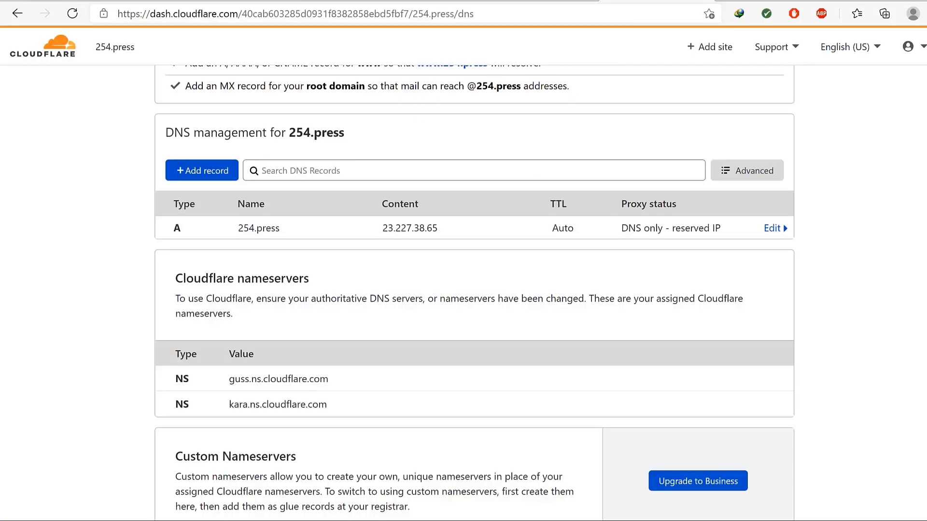
Create a new CNAME record named www with target shops.myshopify.com.
left_click(203, 170)
left_click(220, 245)
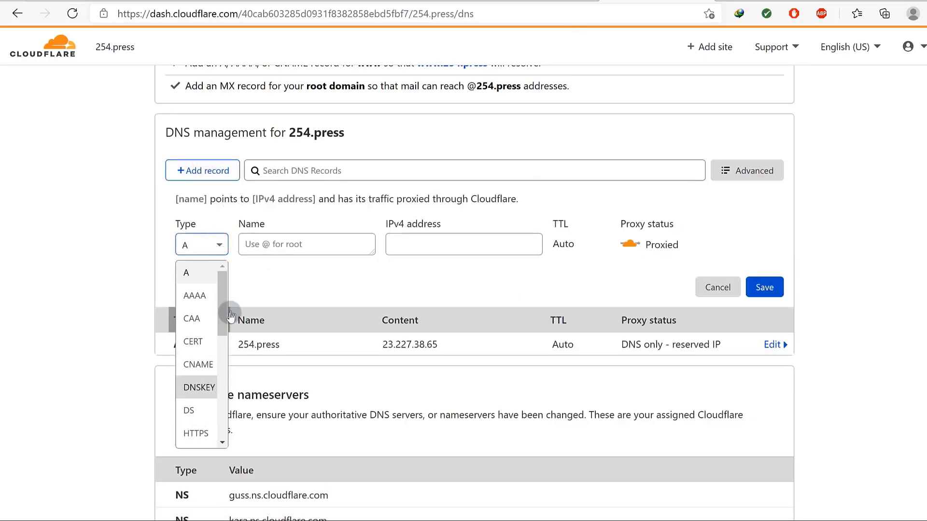
mouse_move(225, 293)
left_mouse_down()
mouse_move(233, 349)
mouse_move(225, 423)
mouse_move(226, 307)
left_mouse_up()
left_click(198, 365)
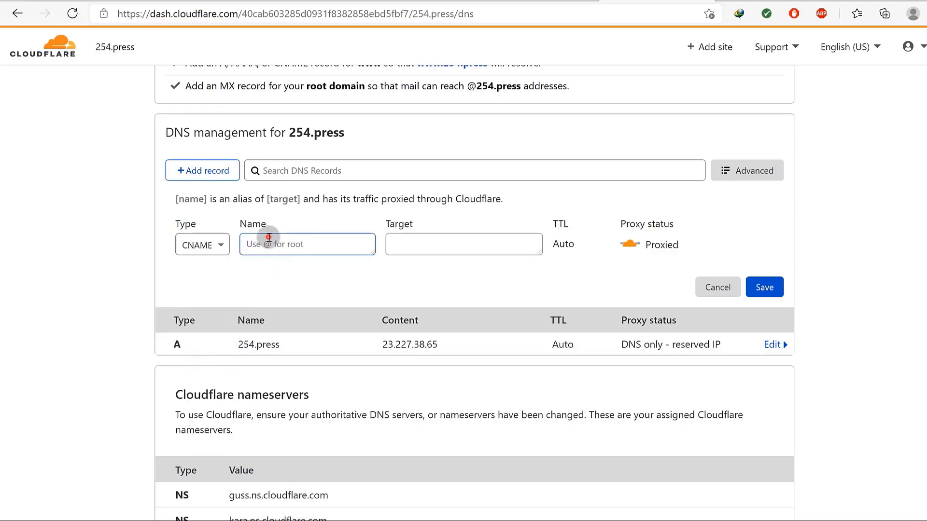
type("www")
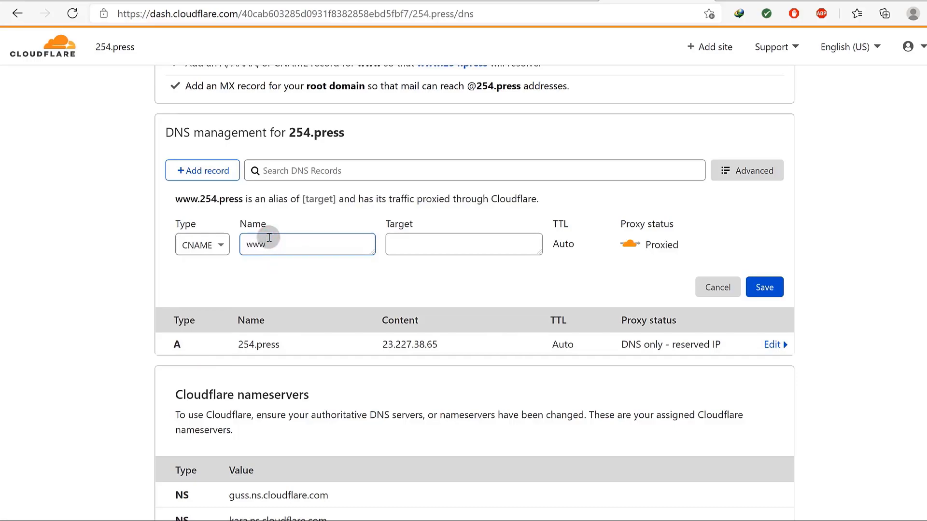
left_click(407, 247)
right_click(407, 246)
left_click(471, 298)
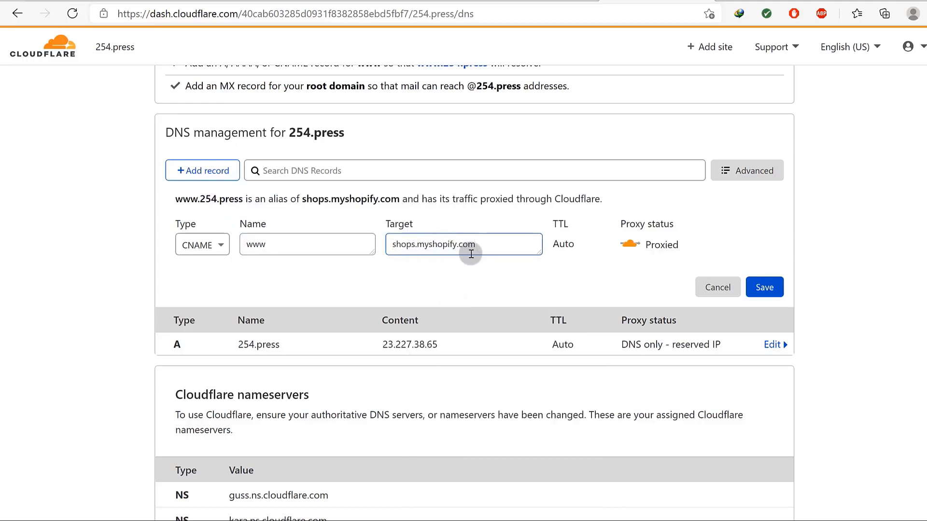
Set the www CNAME record to DNS only and save it.
left_click(764, 288)
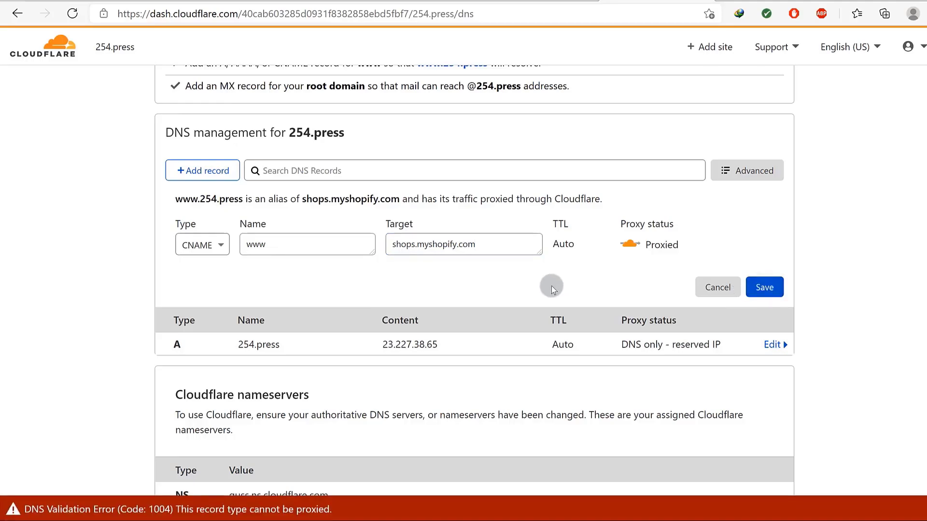
left_click(629, 244)
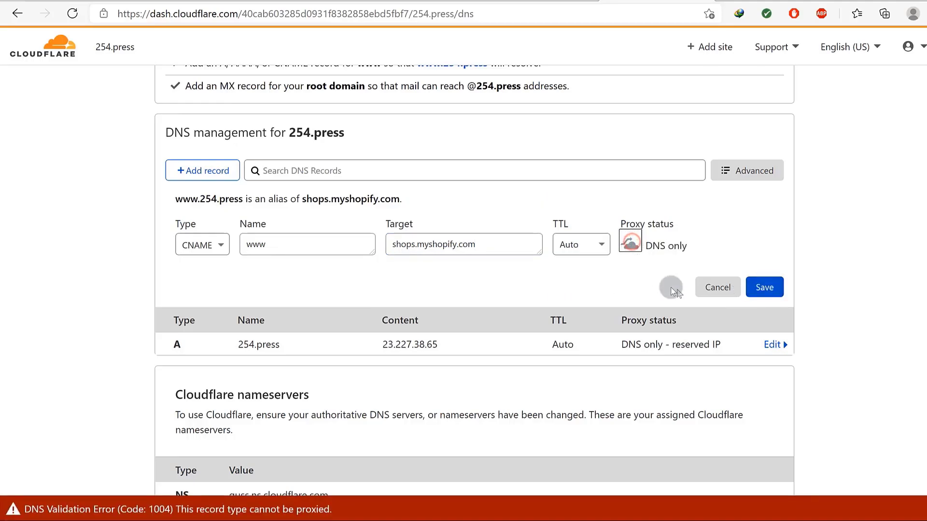
left_click(764, 287)
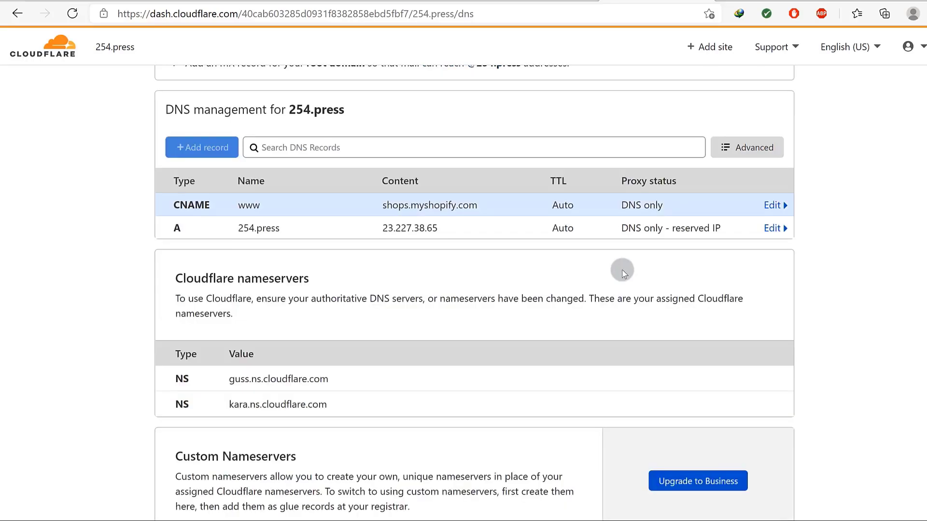
Visit 254.press in Edge, which loads a domain-for-sale parking page.
left_click(241, 230)
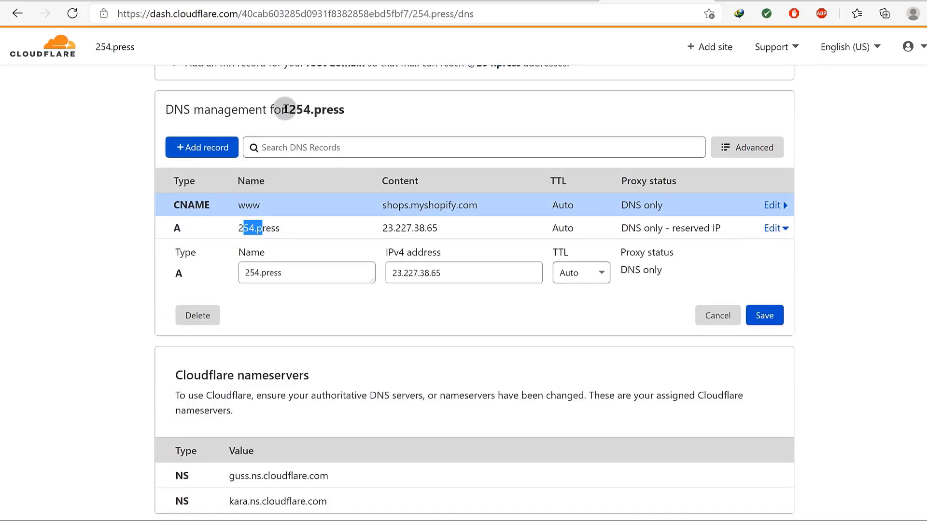
left_click_drag(288, 108, 343, 109)
right_click(331, 111)
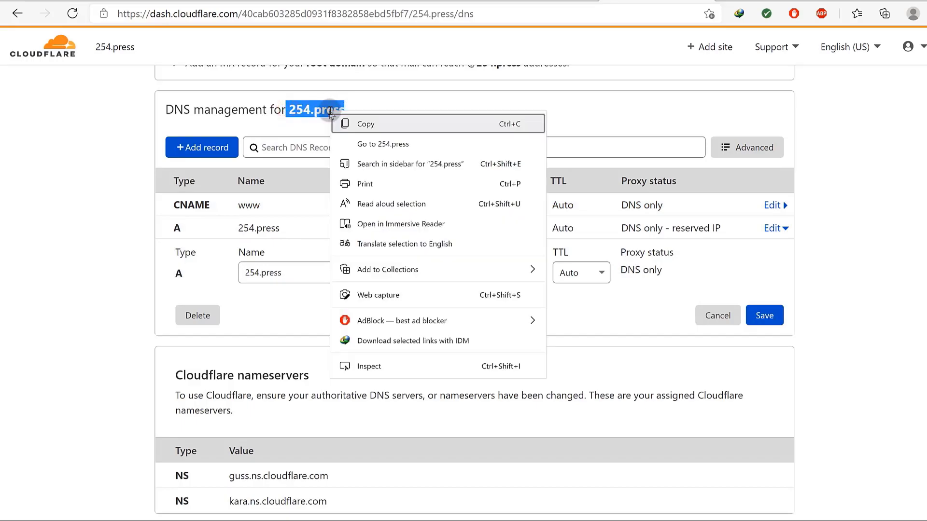
left_click(375, 141)
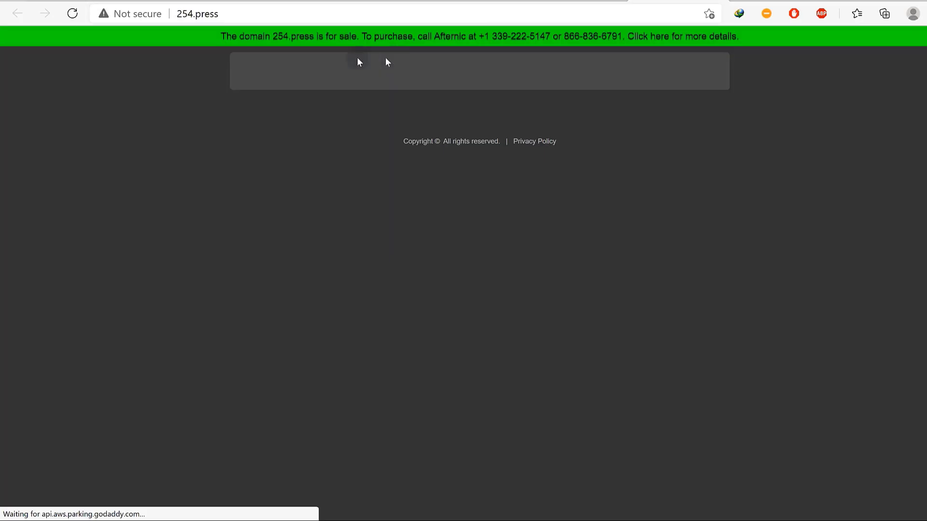
Copy the 254.press web address and bring up Opera's taskbar launch options.
left_click_drag(218, 14, 179, 15)
right_click(186, 14)
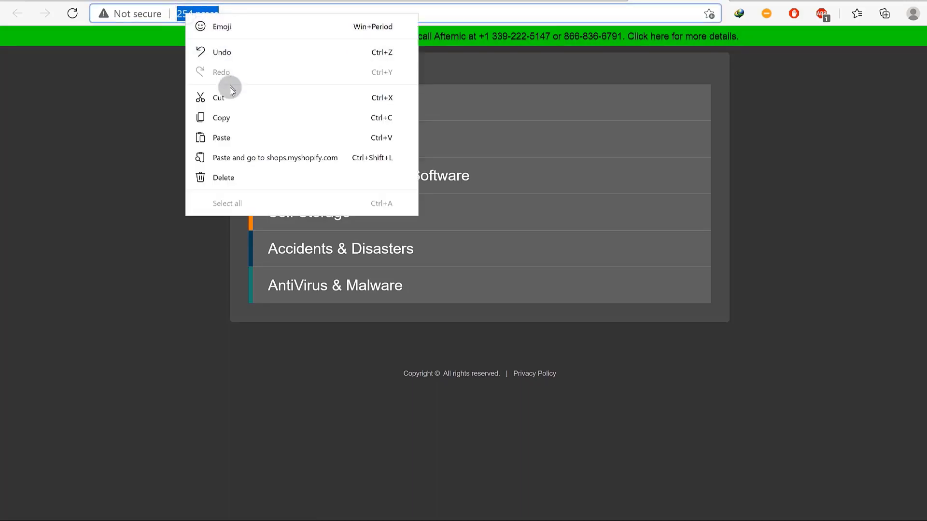
left_click(231, 118)
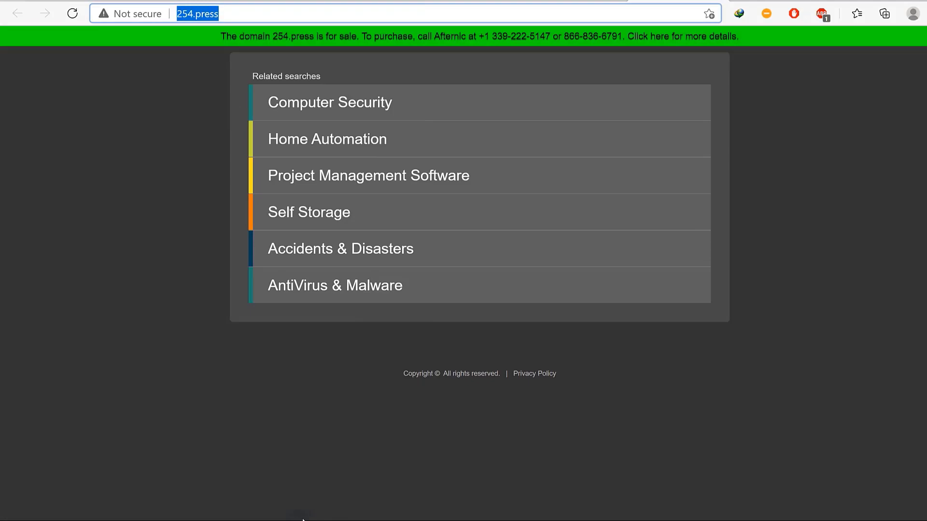
key("super")
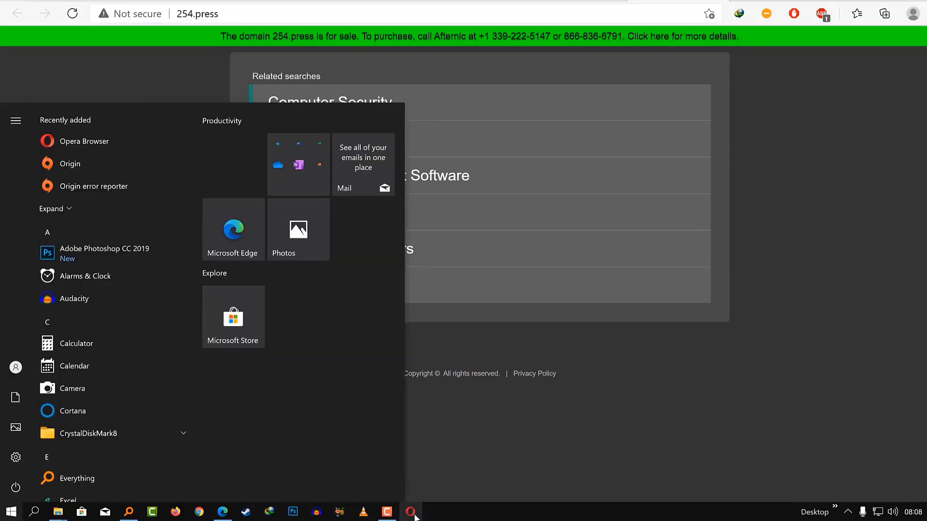
right_click(414, 516)
Open an Opera private window with the VPN on and location set to Europe.
left_click(389, 438)
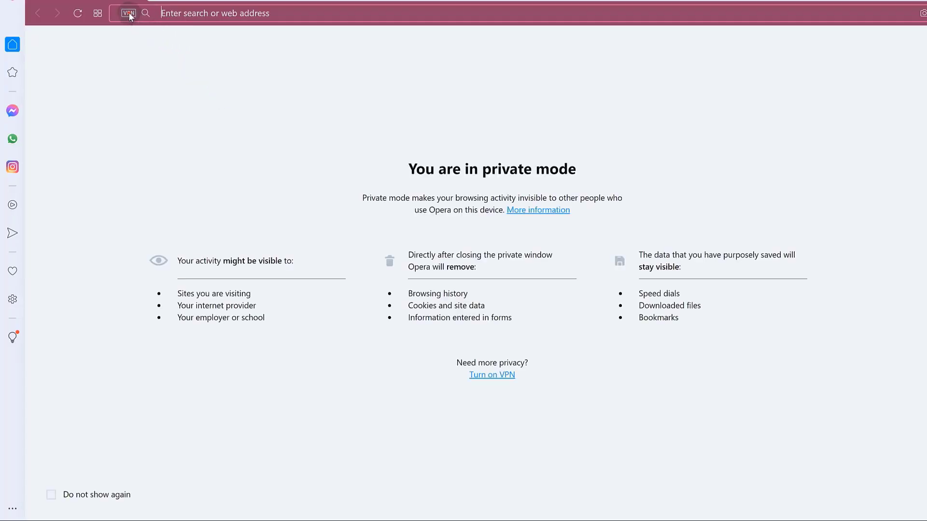
left_click(129, 13)
left_click(118, 55)
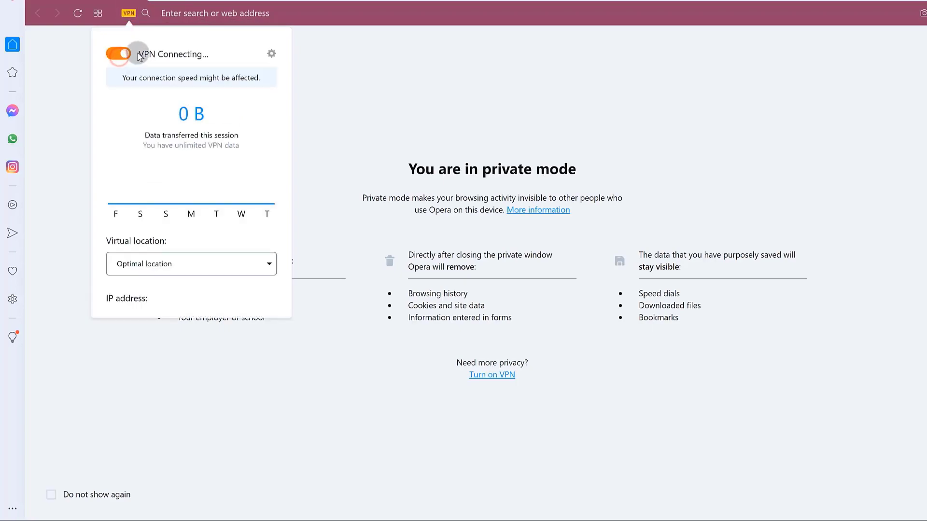
left_click(196, 187)
left_click(244, 265)
left_click(160, 303)
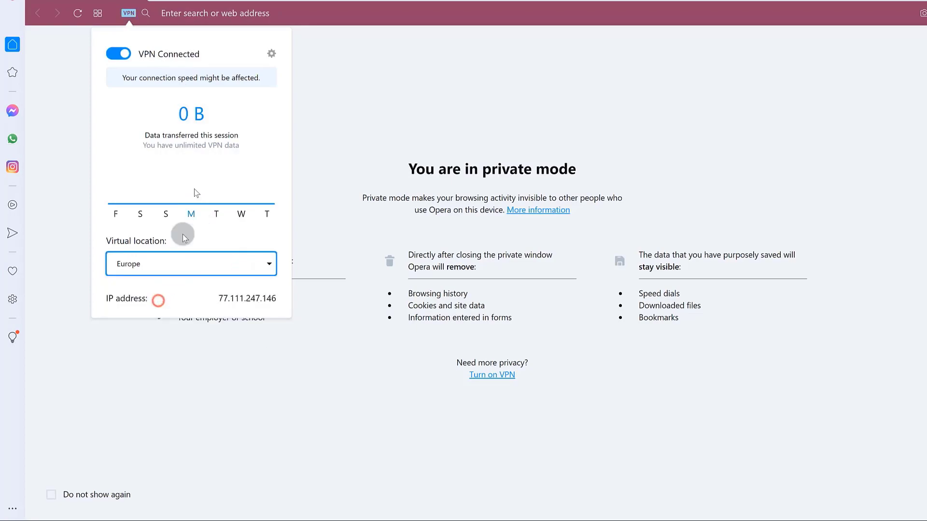
Load the copied 254.press address in the private window.
left_click(207, 14)
right_click(206, 13)
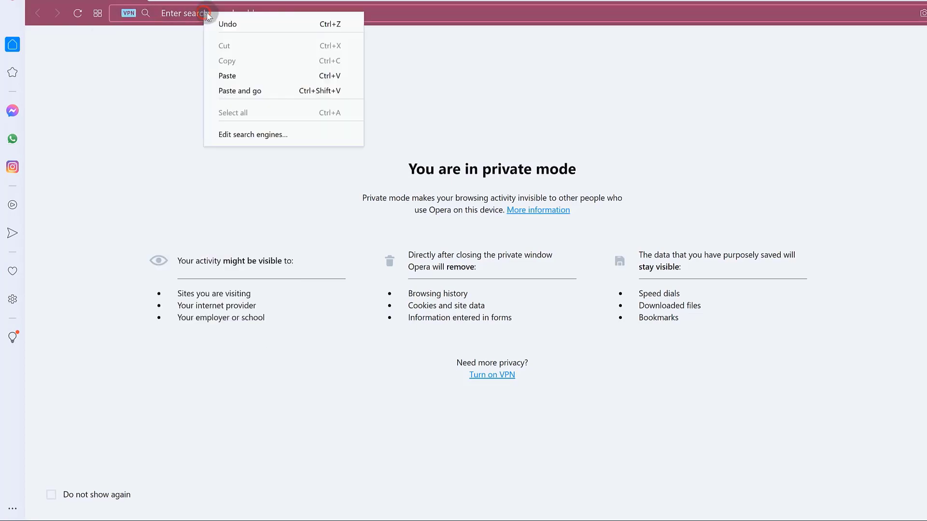
left_click(241, 91)
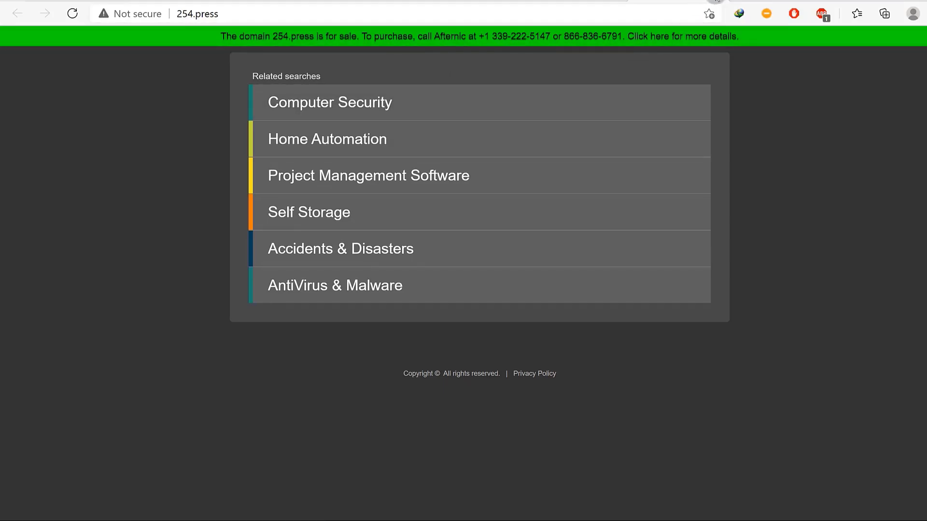
Review the 254.press DNS records in Cloudflare, glancing at Namecheap's control panel in between.
left_click(604, 1)
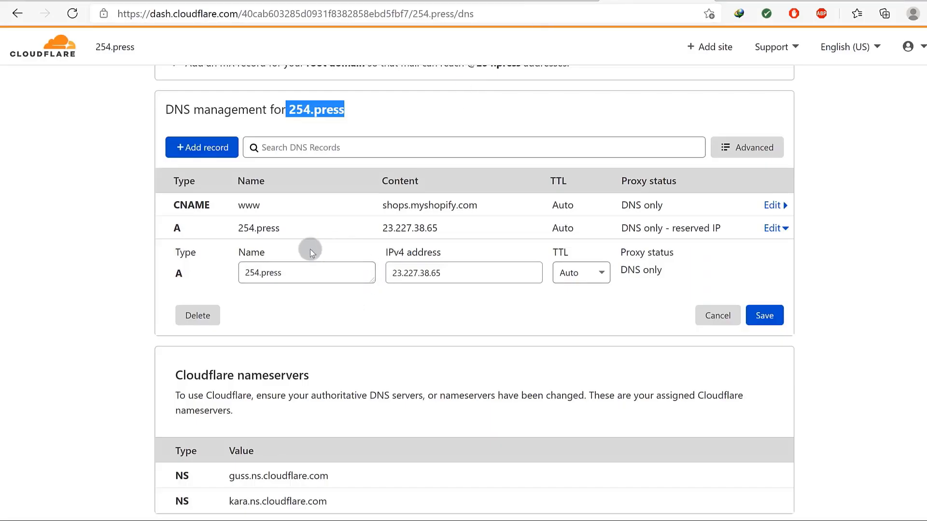
left_click(373, 111)
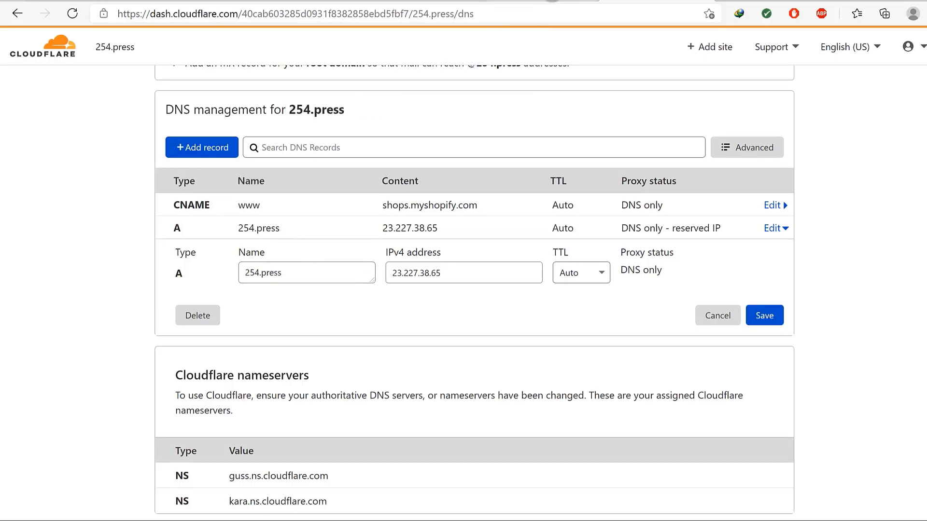
left_click(555, 2)
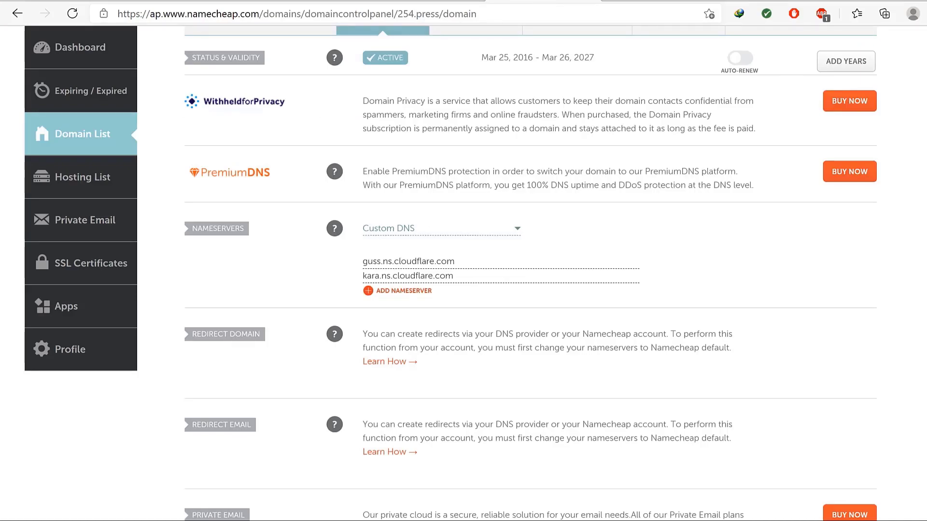
left_click(648, 4)
scroll(309, 226, "up", 3)
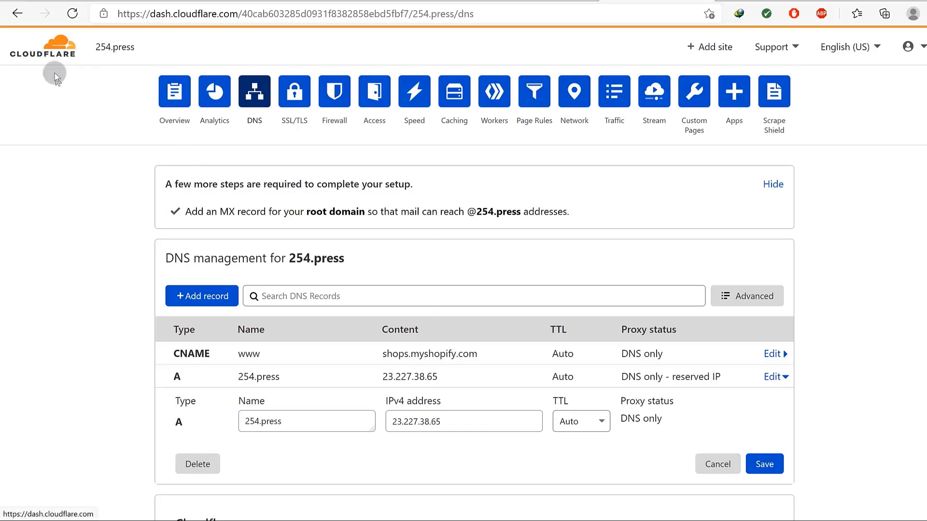
scroll(109, 186, "down", 2)
scroll(113, 193, "up", 2)
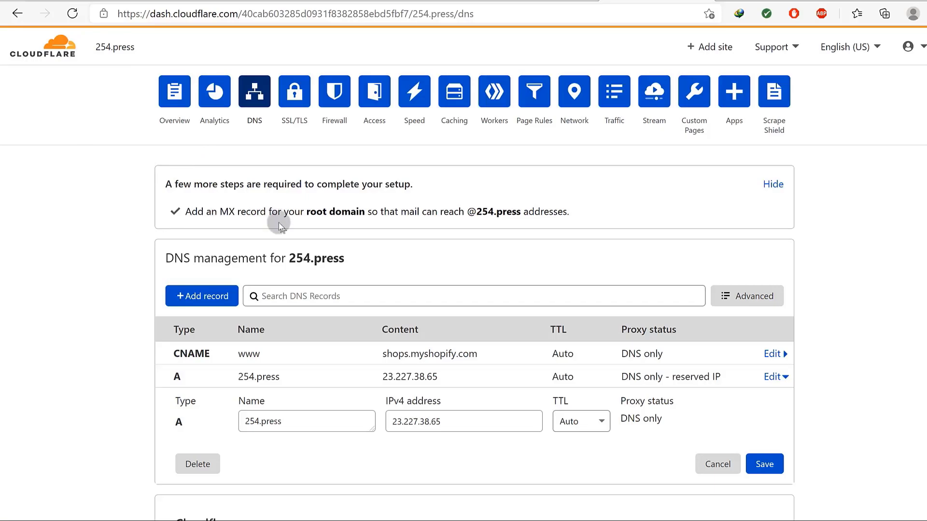
Check the Namecheap domain settings, then open Cloudflare's DNS management for 254.press.
left_click(531, 1)
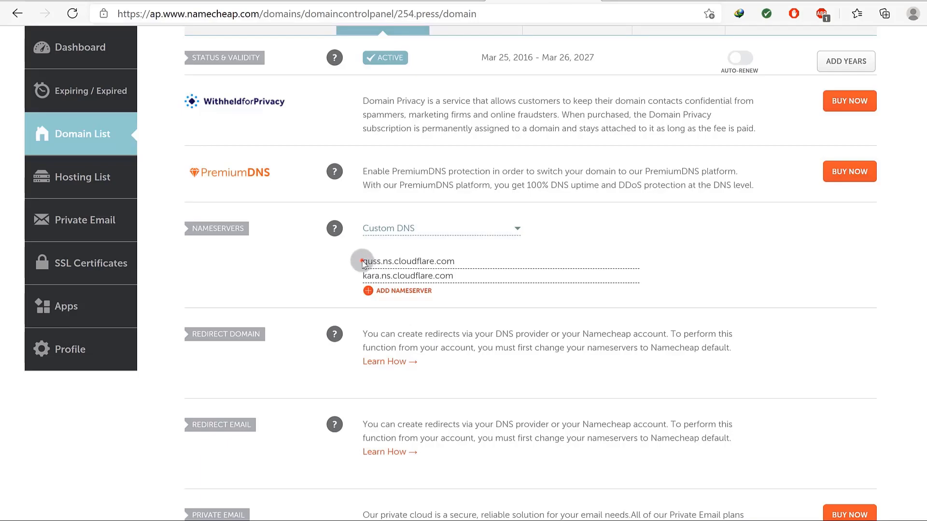
double_click(193, 230)
left_click(262, 238)
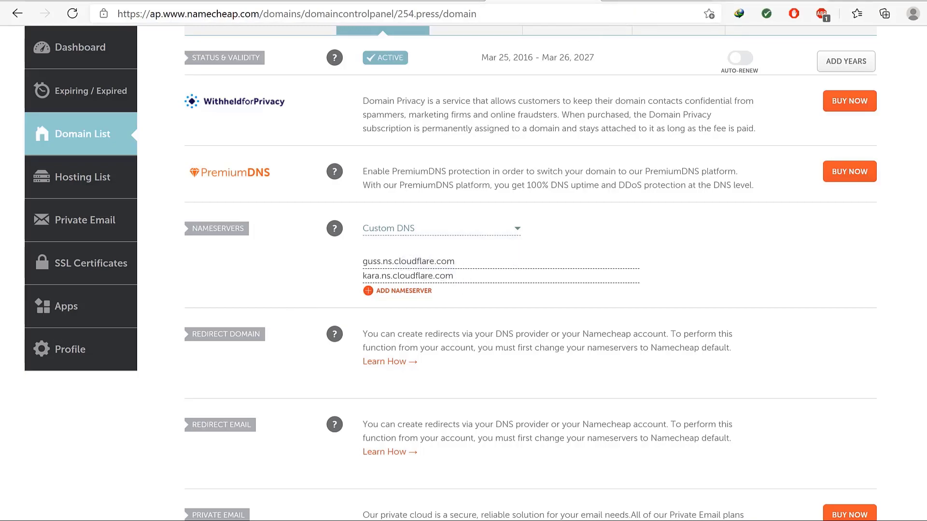
left_click(667, 1)
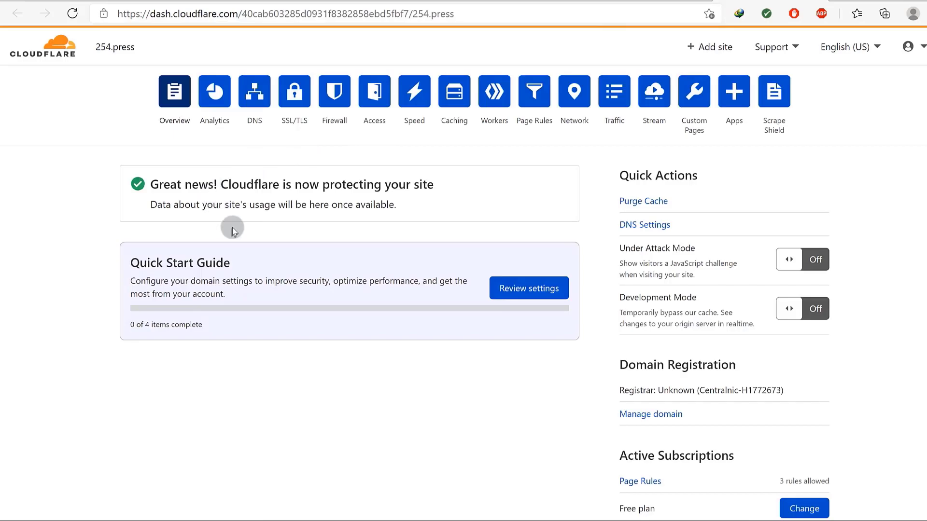
left_click(254, 92)
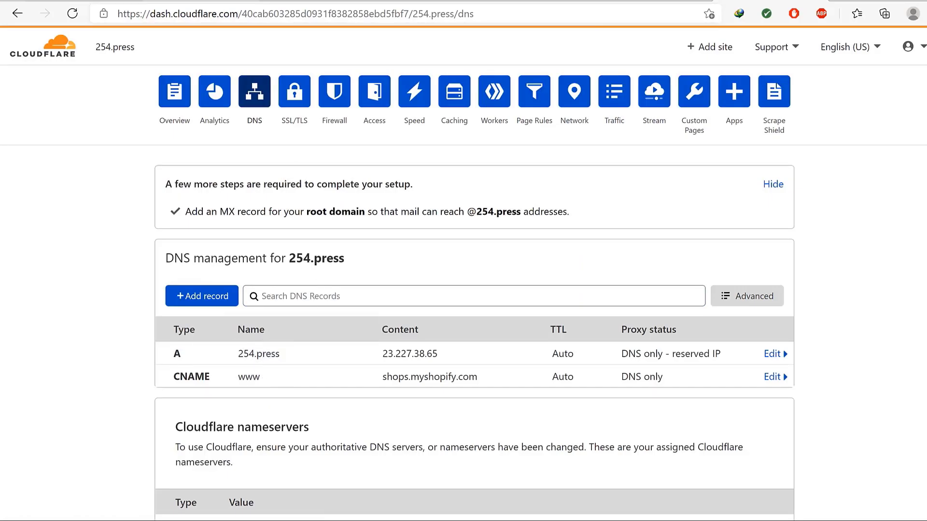
left_click(208, 1)
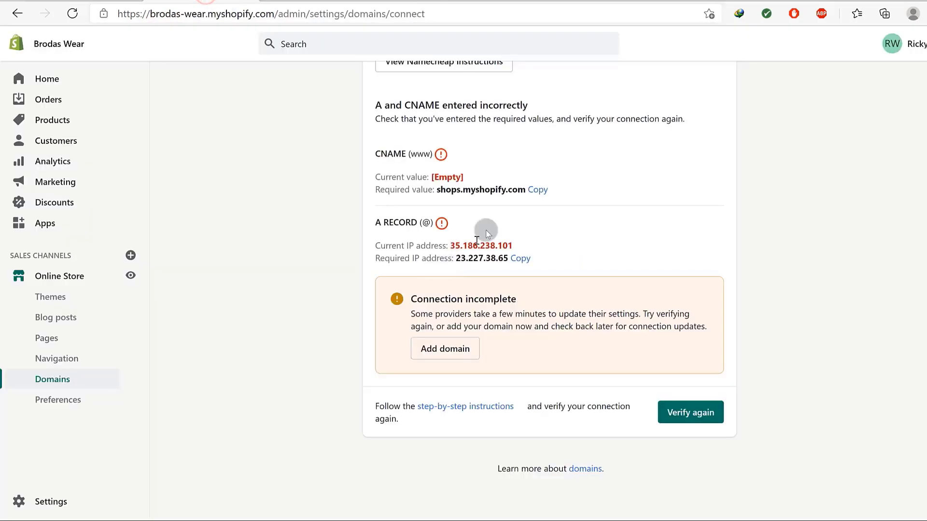
scroll(484, 228, "up", 3)
scroll(567, 276, "down", 3)
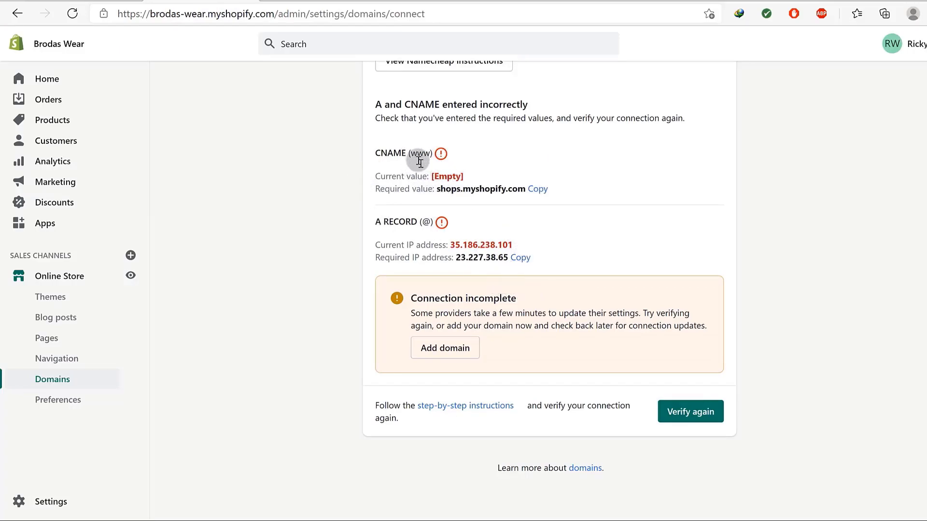
left_click_drag(457, 258, 511, 260)
double_click(379, 221)
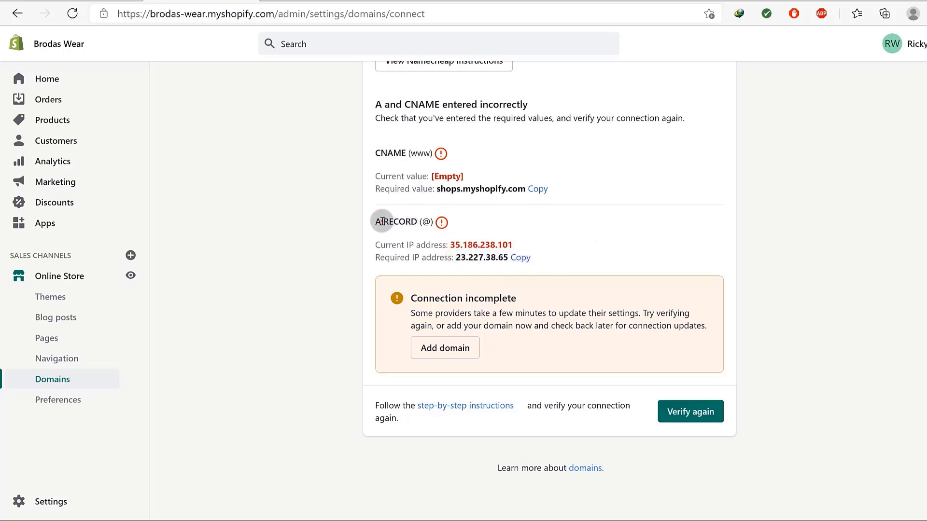
double_click(424, 222)
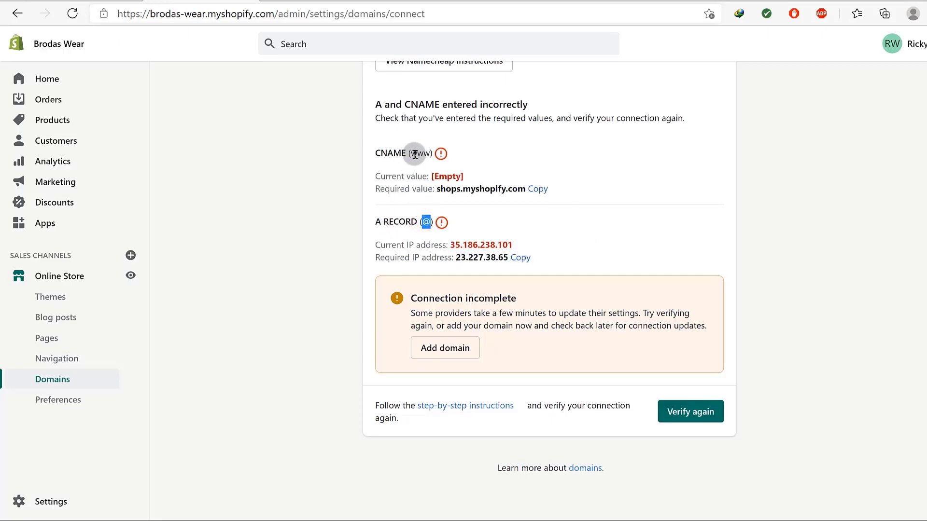
left_click_drag(437, 188, 507, 188)
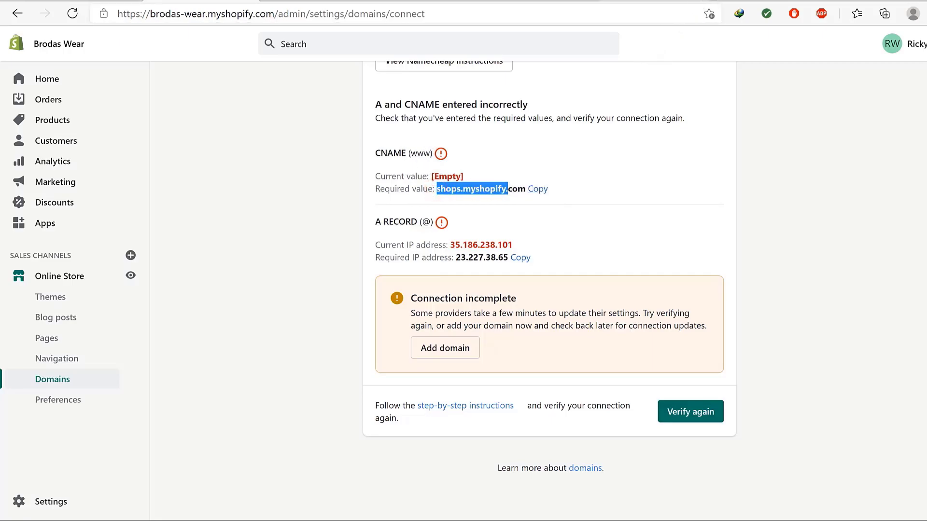
left_click(720, 1)
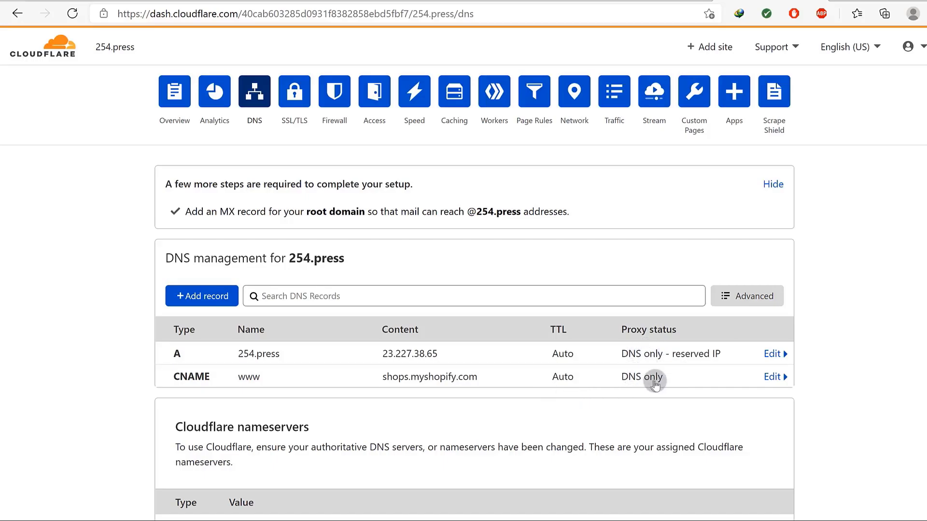
scroll(640, 365, "down", 3)
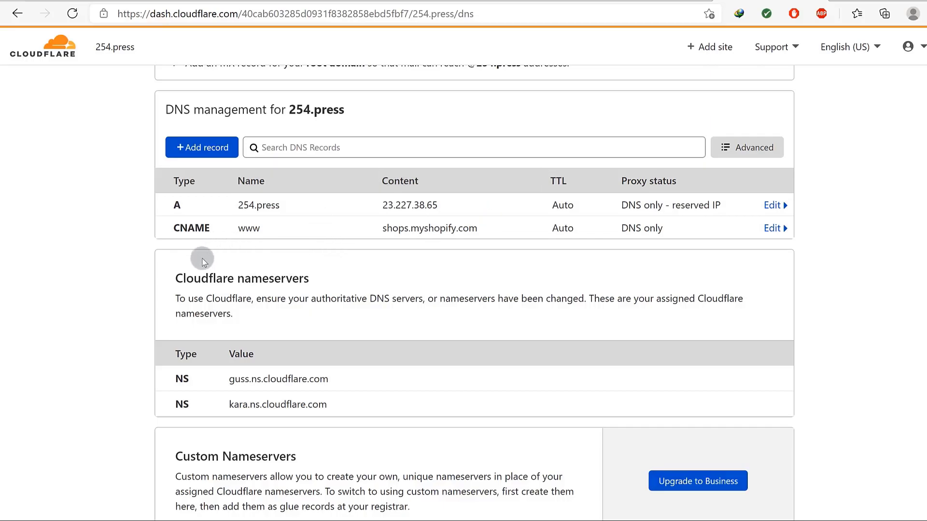
left_click(195, 142)
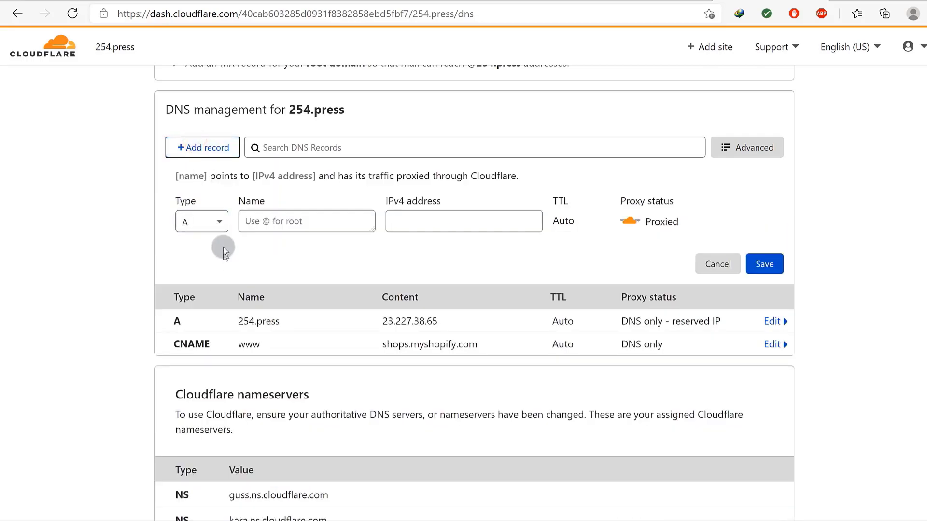
left_click(219, 222)
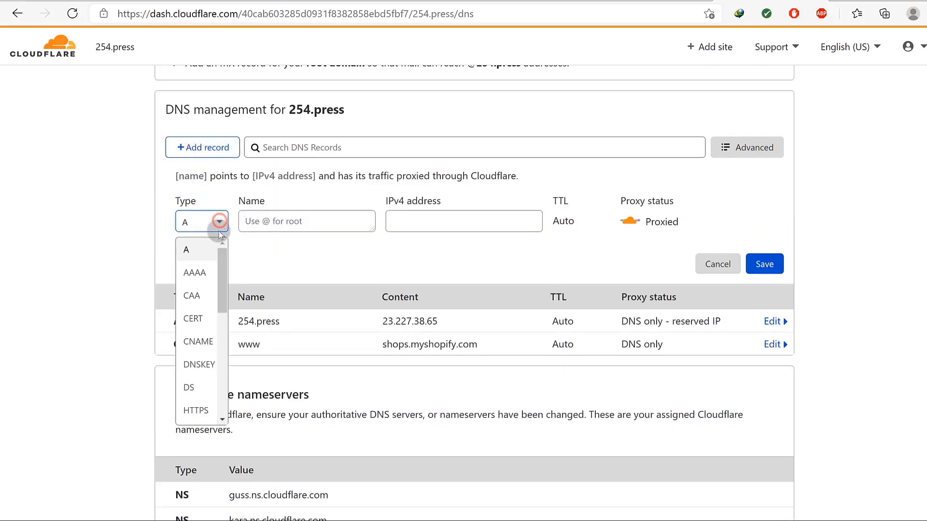
left_click_drag(222, 277, 244, 334)
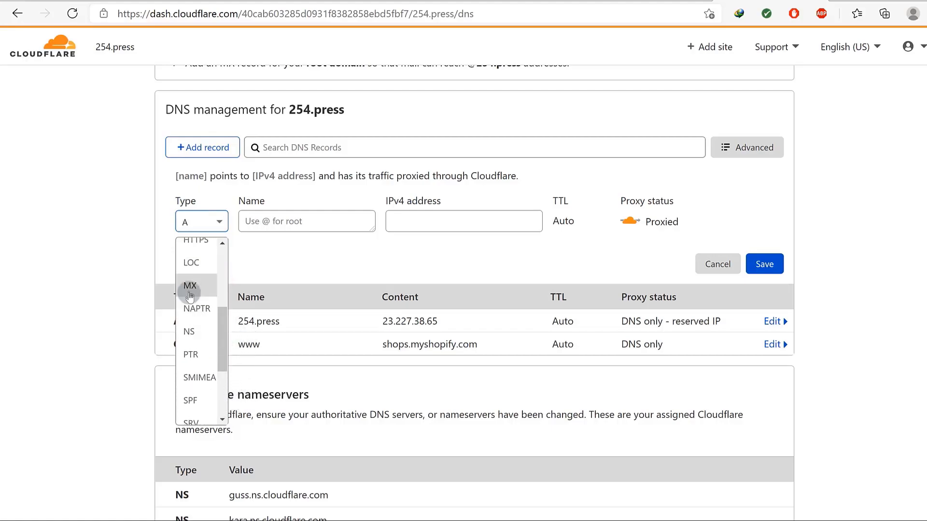
left_click(189, 287)
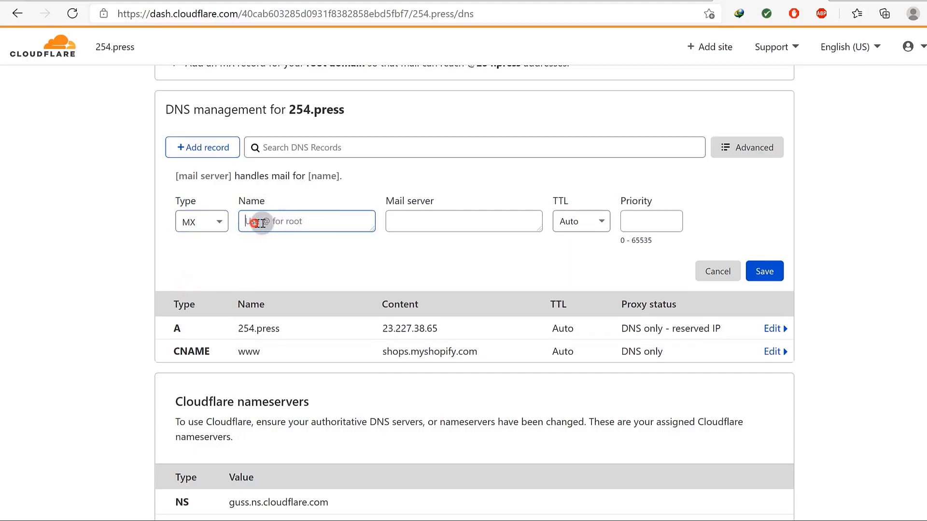
left_click(400, 216)
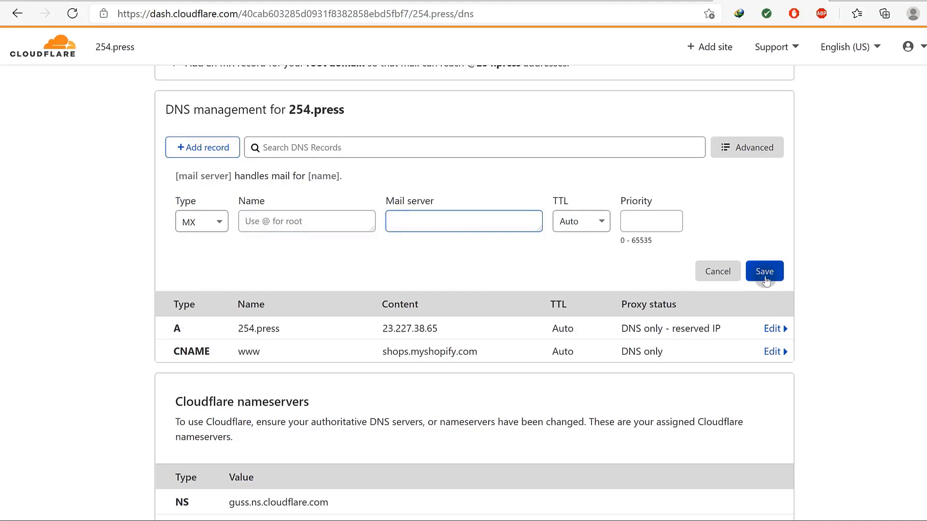
left_click(717, 271)
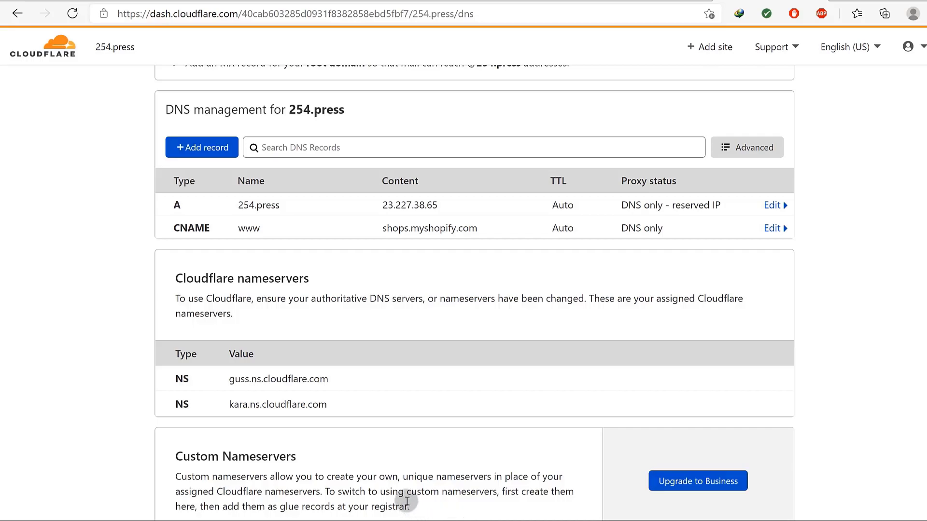
Open a new Opera private window with the VPN on and location set to Europe.
key("super")
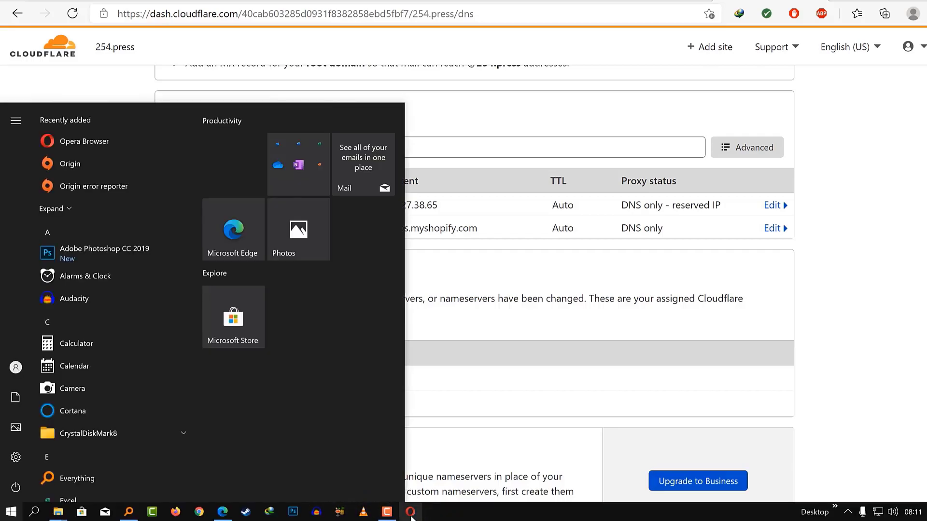
right_click(410, 513)
left_click(386, 438)
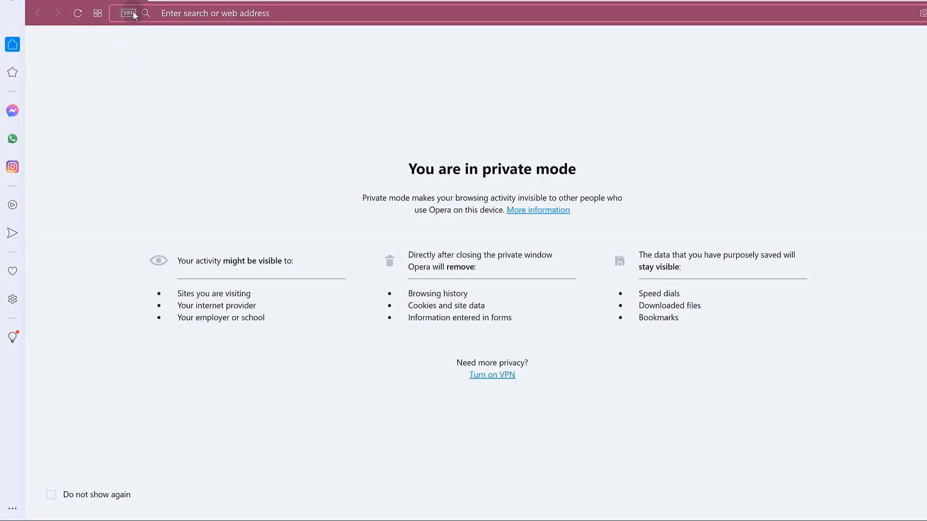
left_click(130, 12)
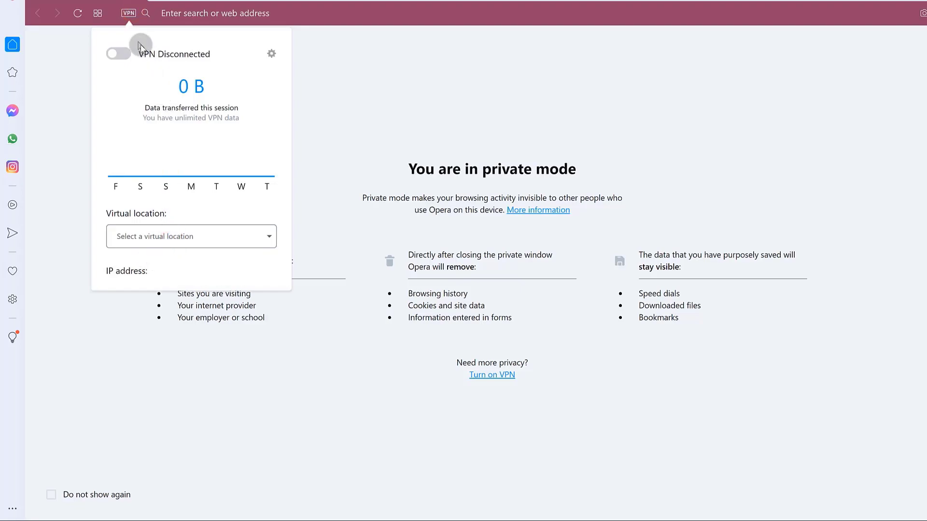
left_click(121, 54)
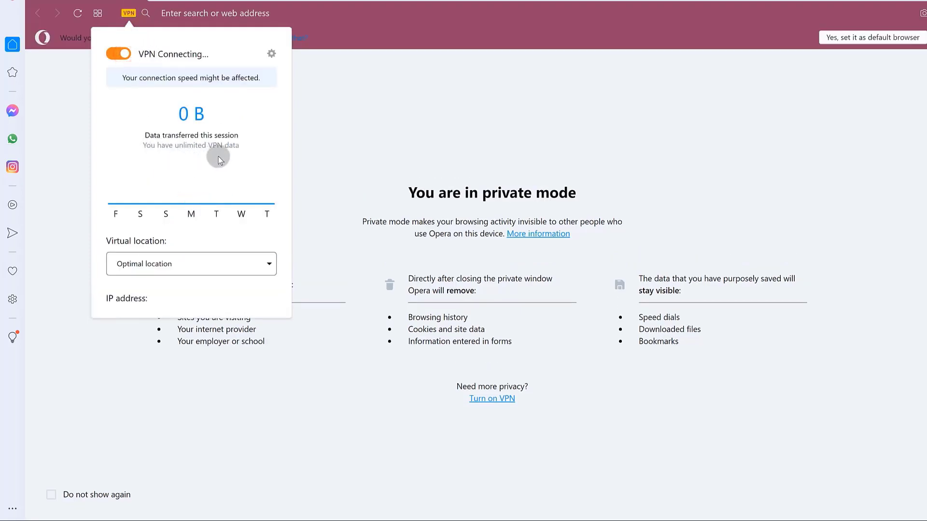
left_click(225, 264)
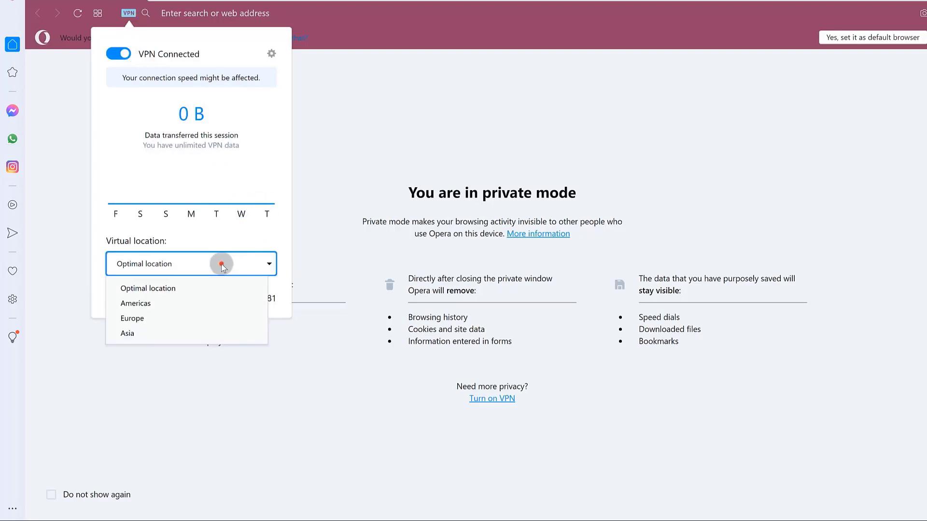
left_click(159, 319)
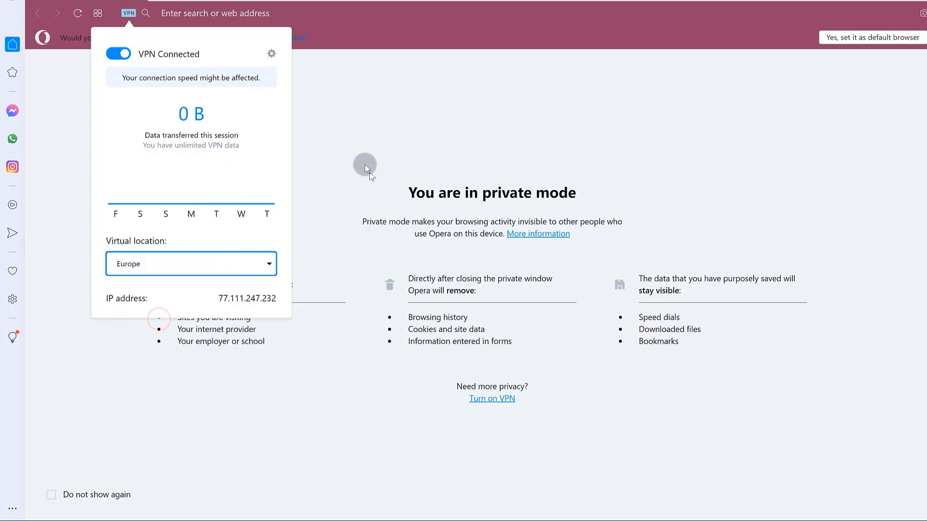
left_click(350, 56)
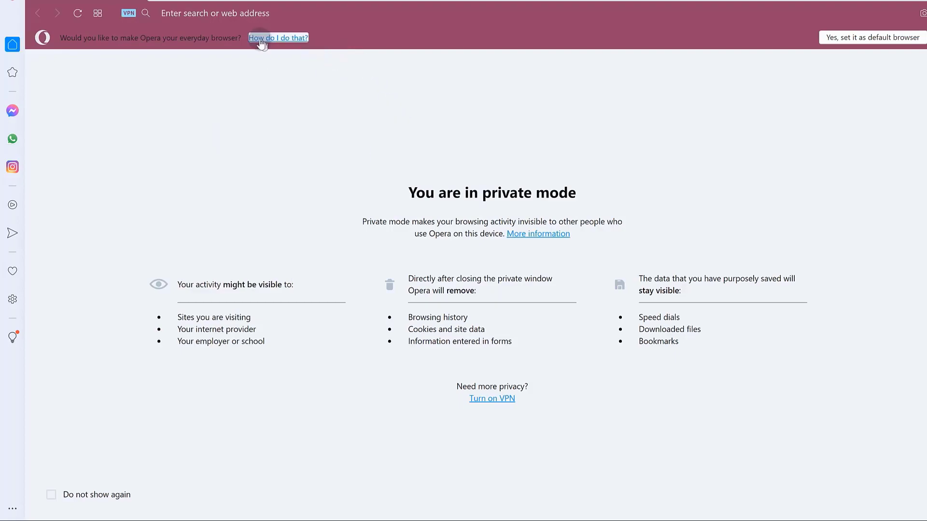
Change the VPN virtual location to Asia and bring up the Speed Dial page.
left_click(129, 13)
left_click(150, 266)
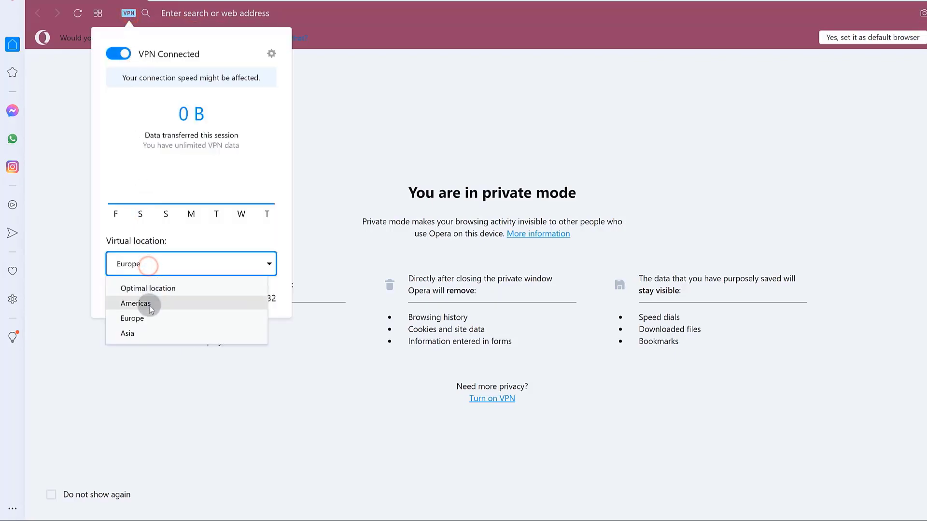
left_click(127, 333)
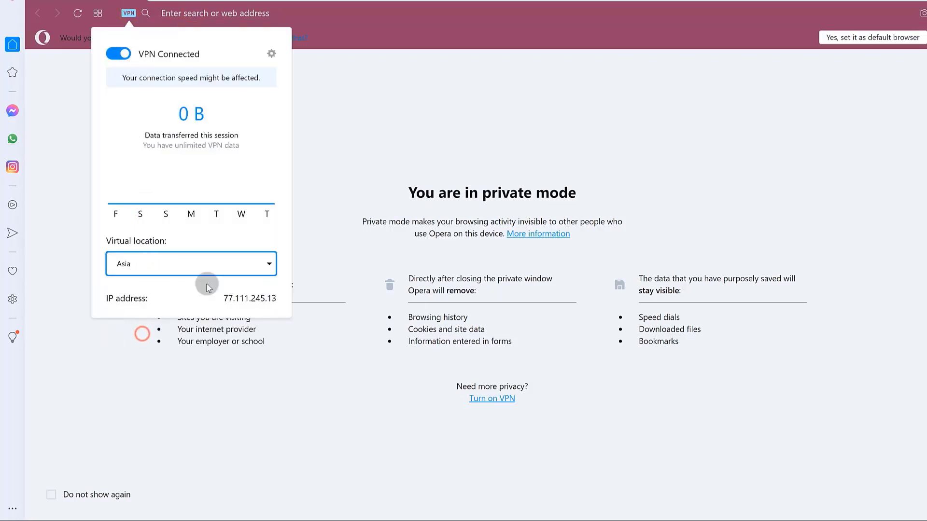
left_click(91, 146)
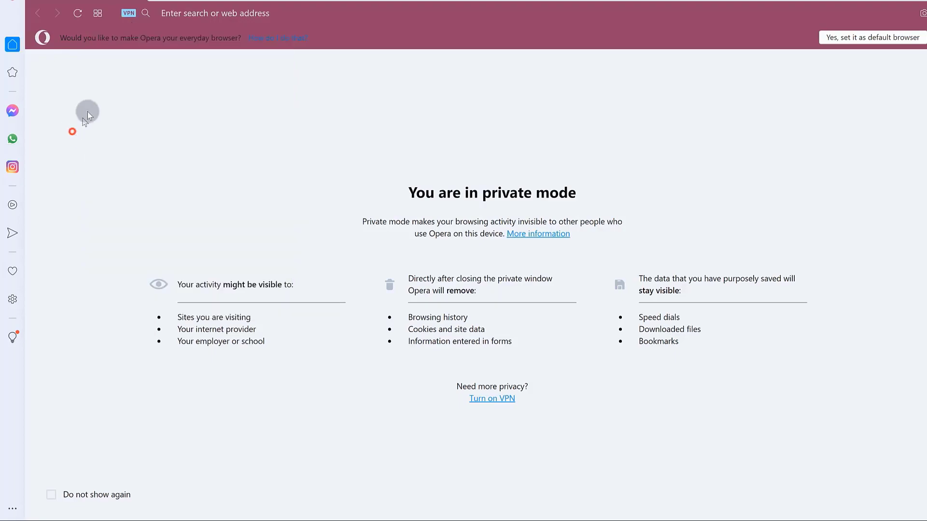
left_click(186, 12)
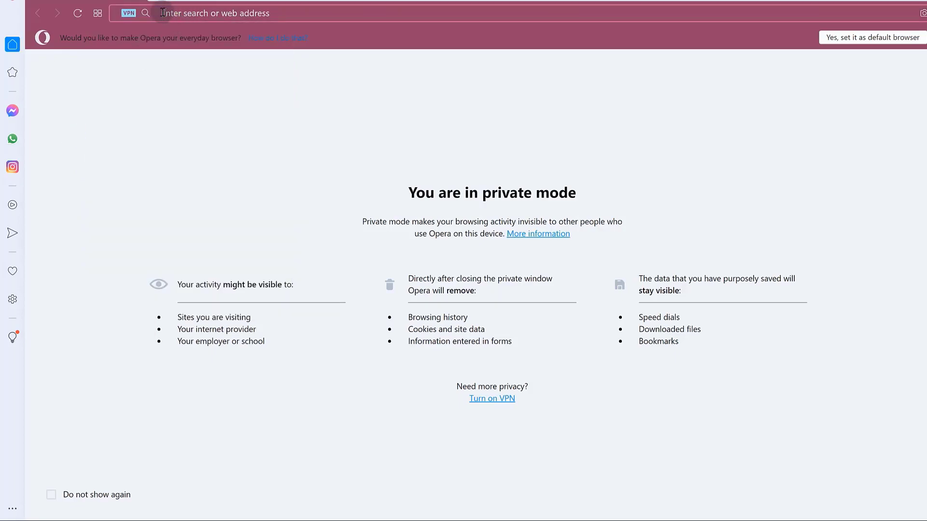
left_click(142, 1)
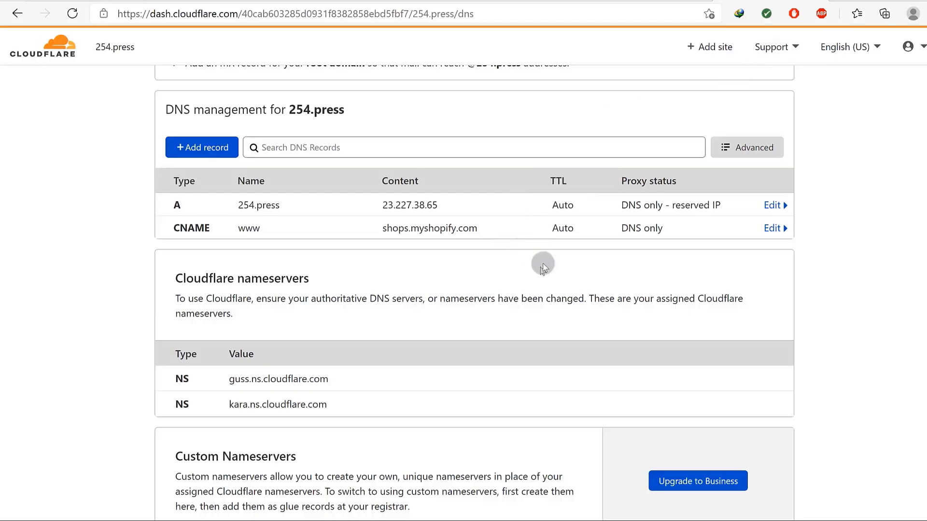
left_click_drag(119, 170, 314, 232)
left_click(113, 246)
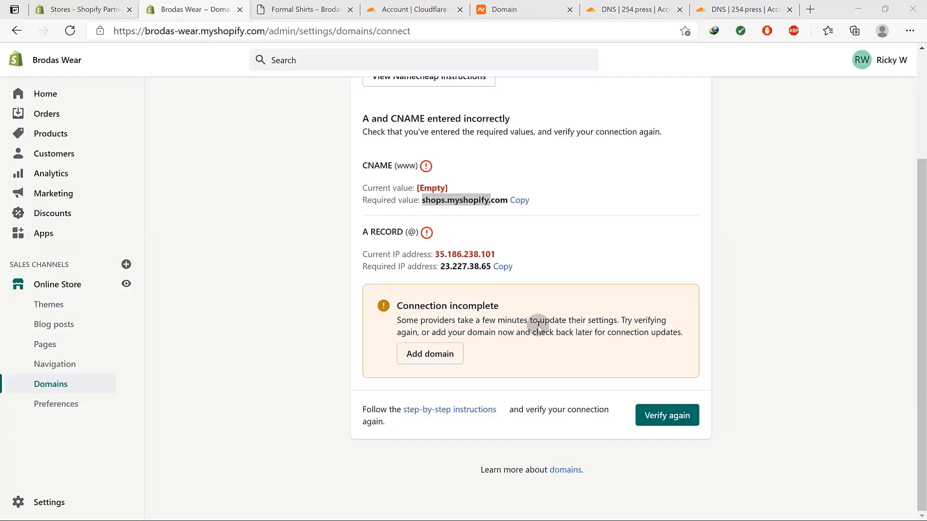
Re-verify the 254.press connection twice, landing on Domains where it shows Not Connected.
left_click(667, 417)
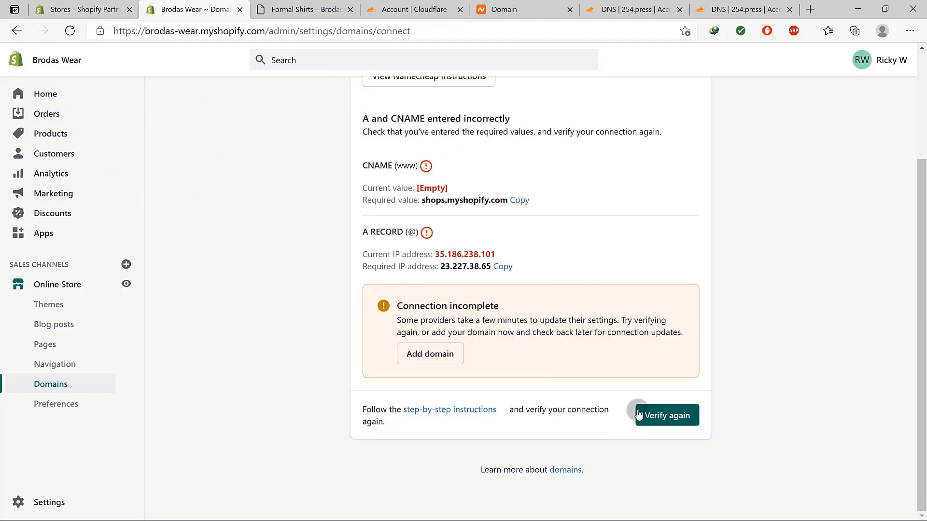
left_click(654, 410)
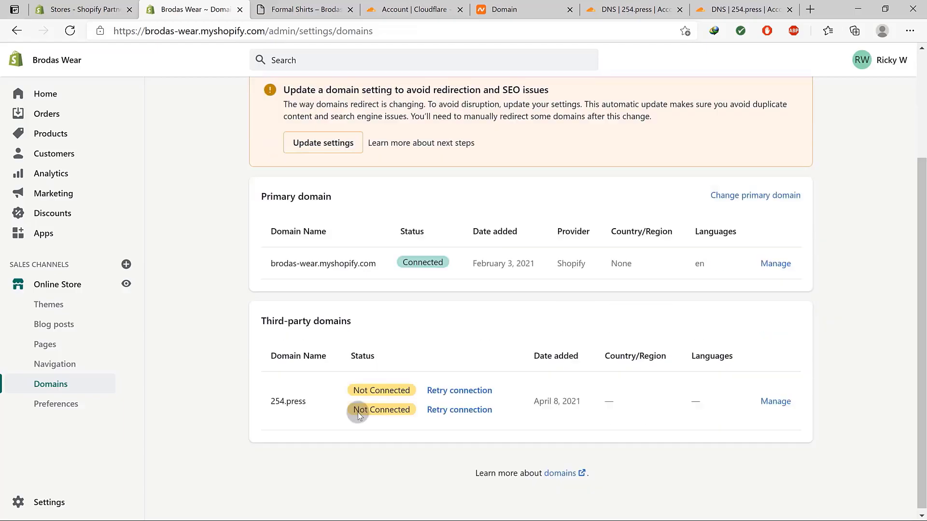
Retry the 254.press connection and start its verification.
left_click(453, 389)
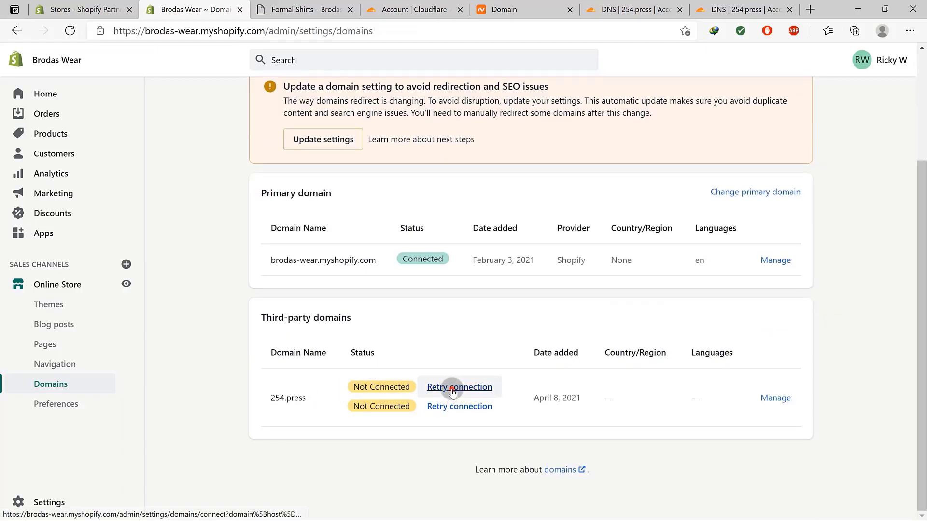
left_click(635, 325)
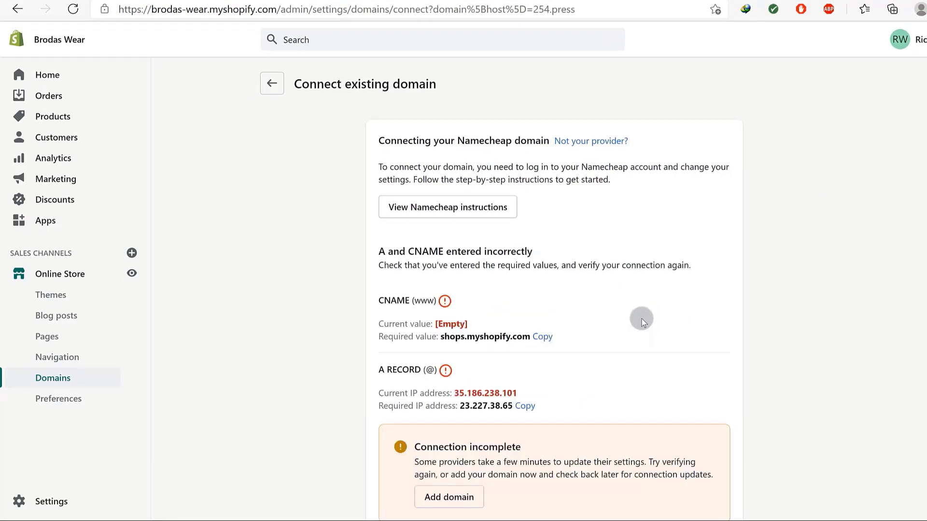
scroll(601, 353, "down", 3)
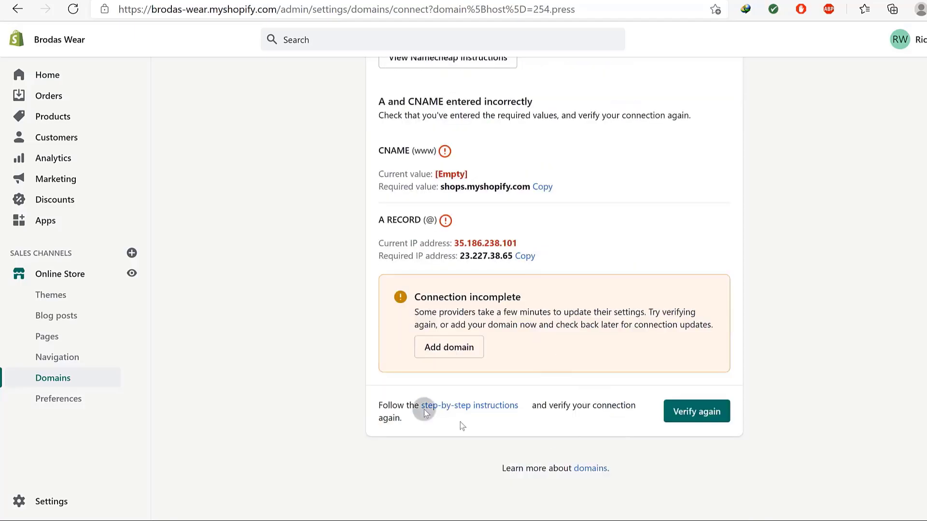
Return to Domains and open 254.press's settings, set to redirect to the primary domain.
left_click(53, 378)
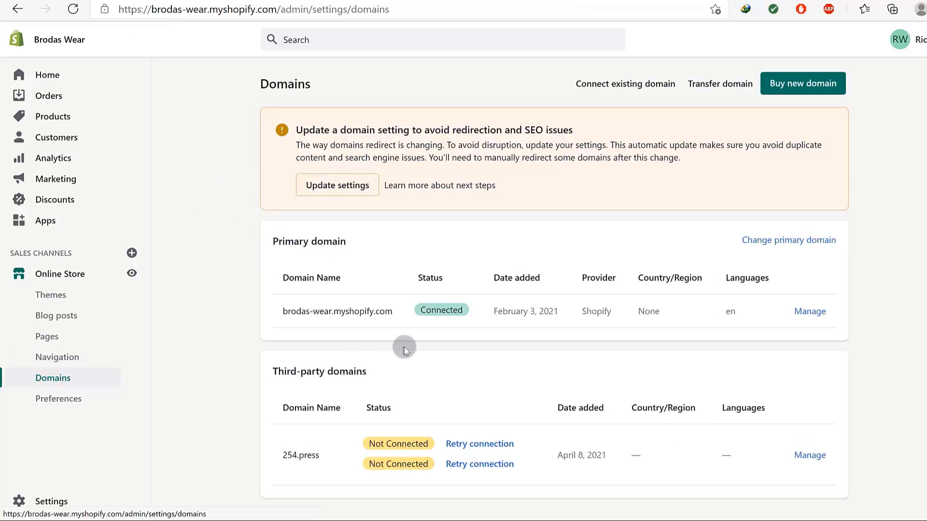
scroll(401, 346, "down", 1)
left_click_drag(370, 383, 414, 408)
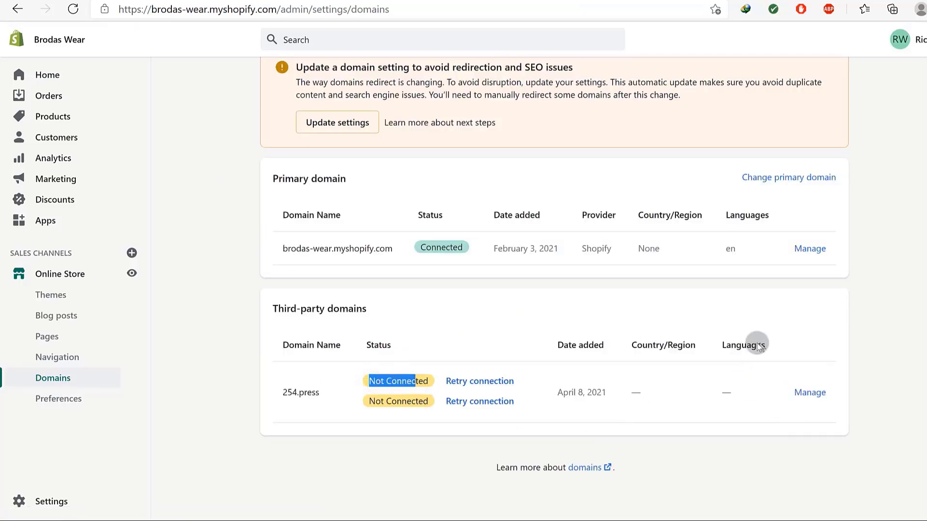
left_click(805, 393)
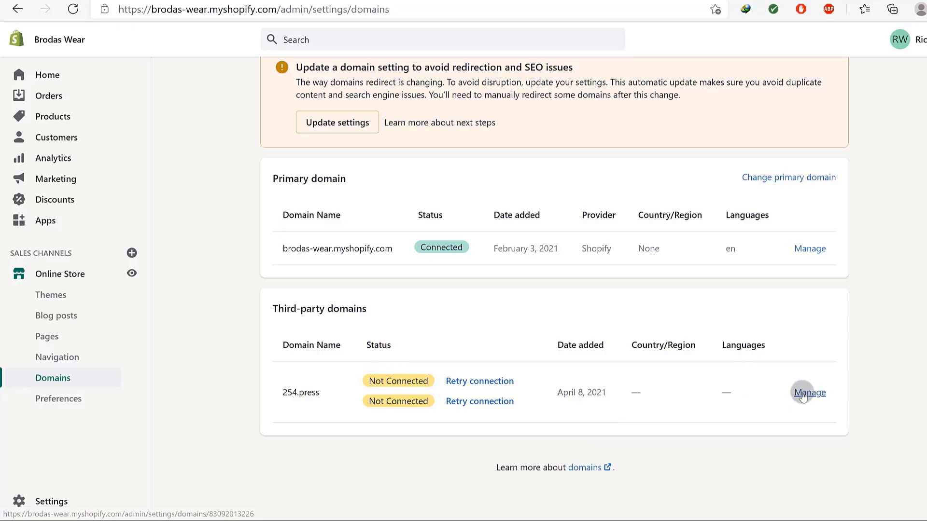
left_click(803, 391)
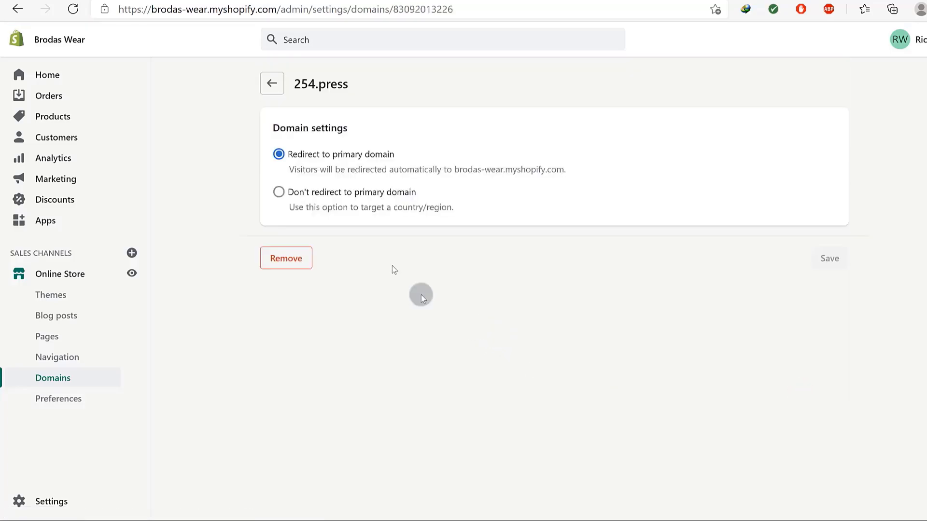
key("Tab")
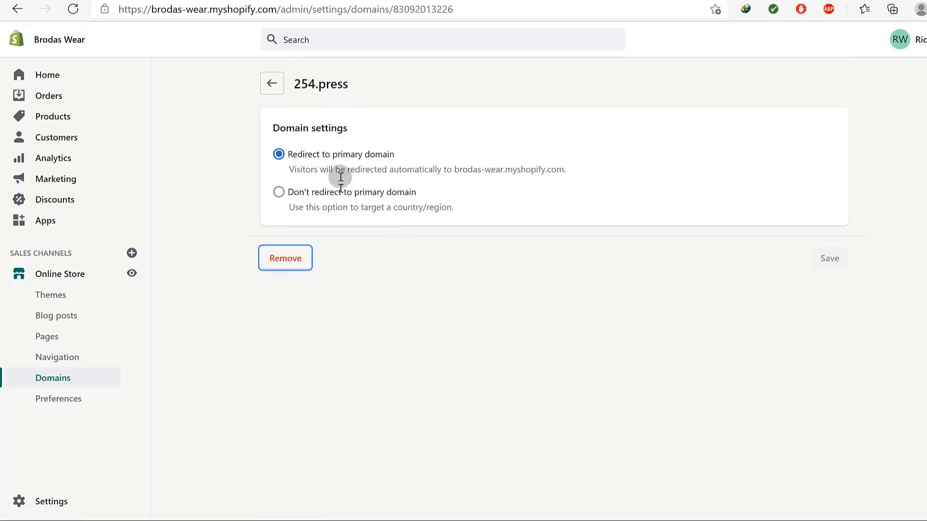
Select 254.press under Change primary domain and save it as primary.
left_click(263, 78)
scroll(676, 193, "down", 1)
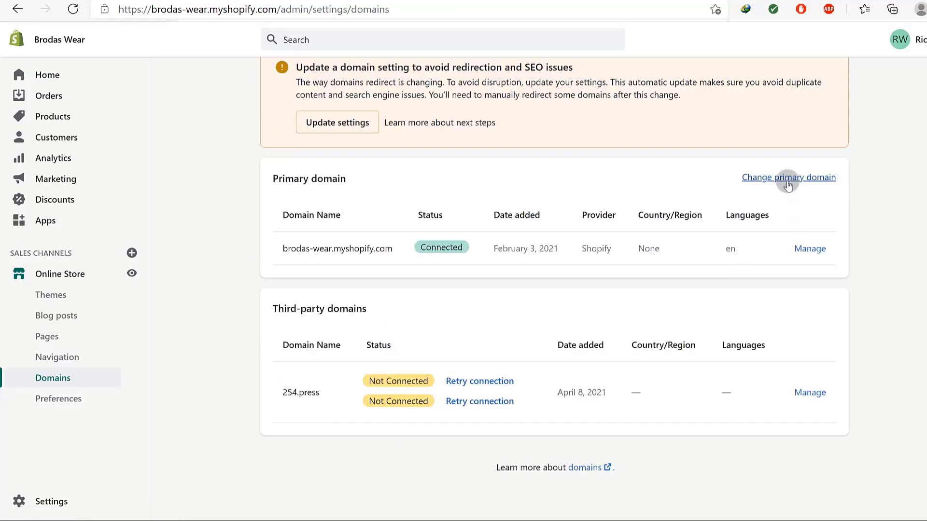
left_click(786, 178)
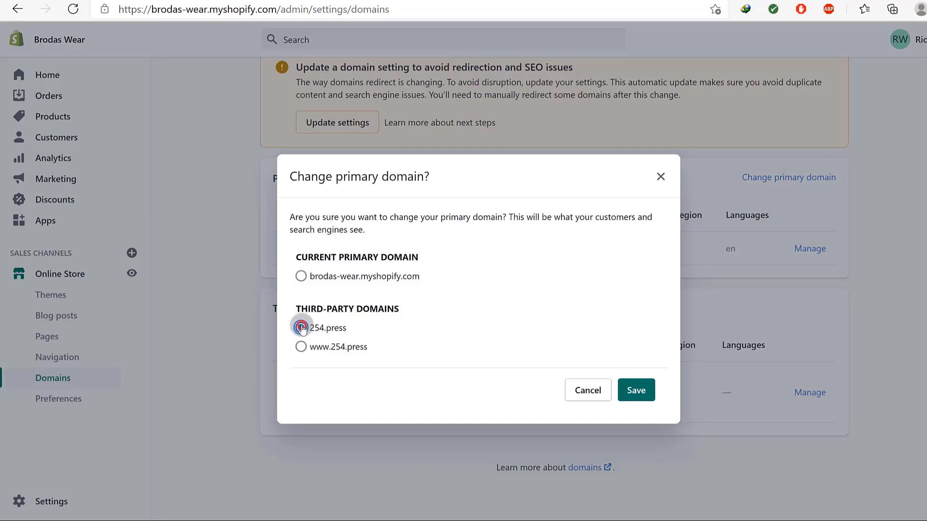
left_click(635, 392)
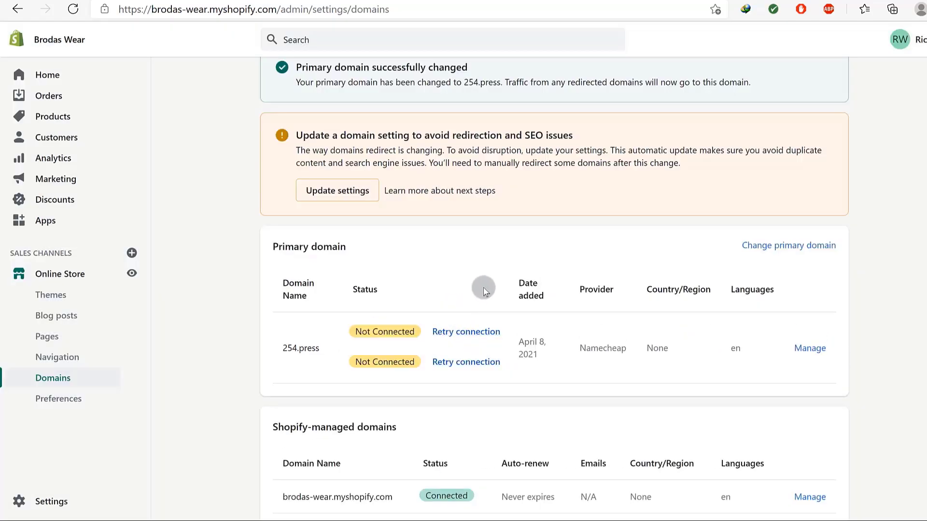
scroll(482, 288, "down", 2)
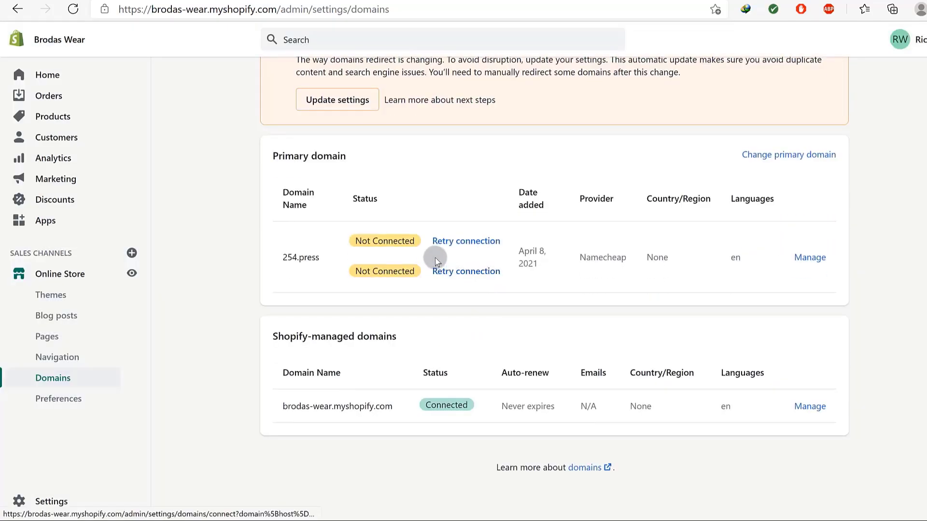